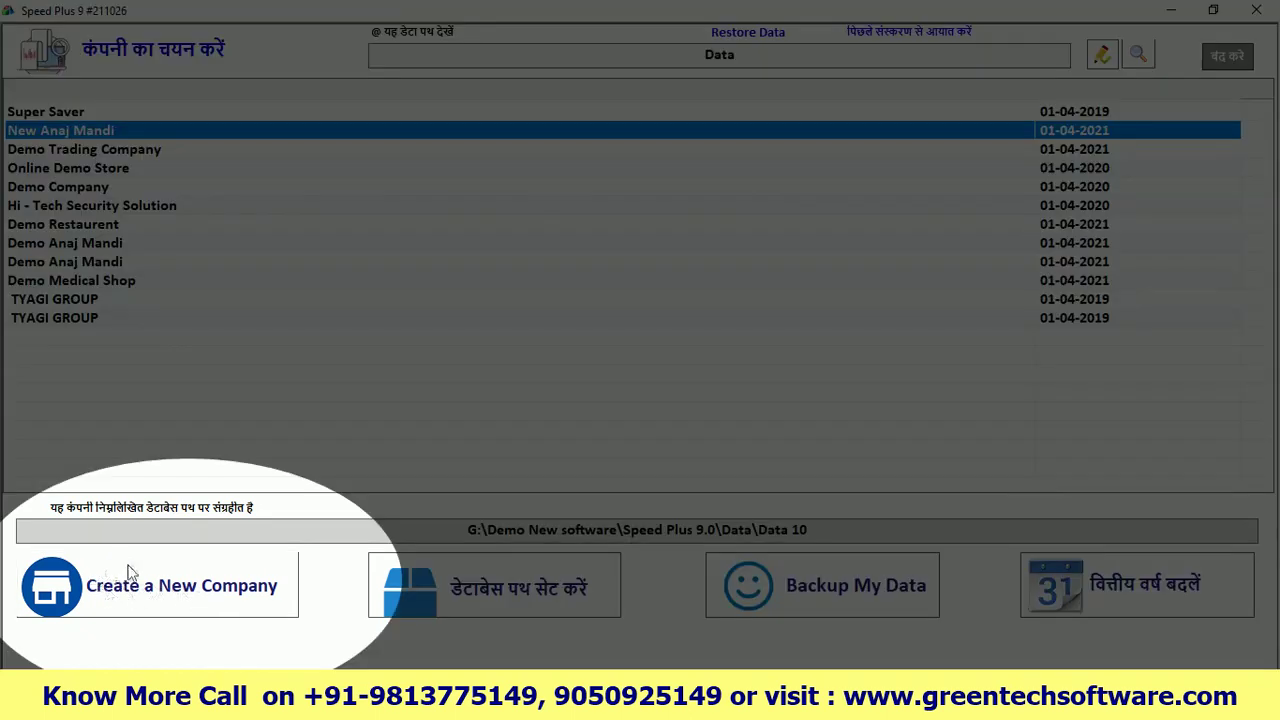
Discard the new company form, close the company window and relaunch Speed Plus 9
left_click(172, 586)
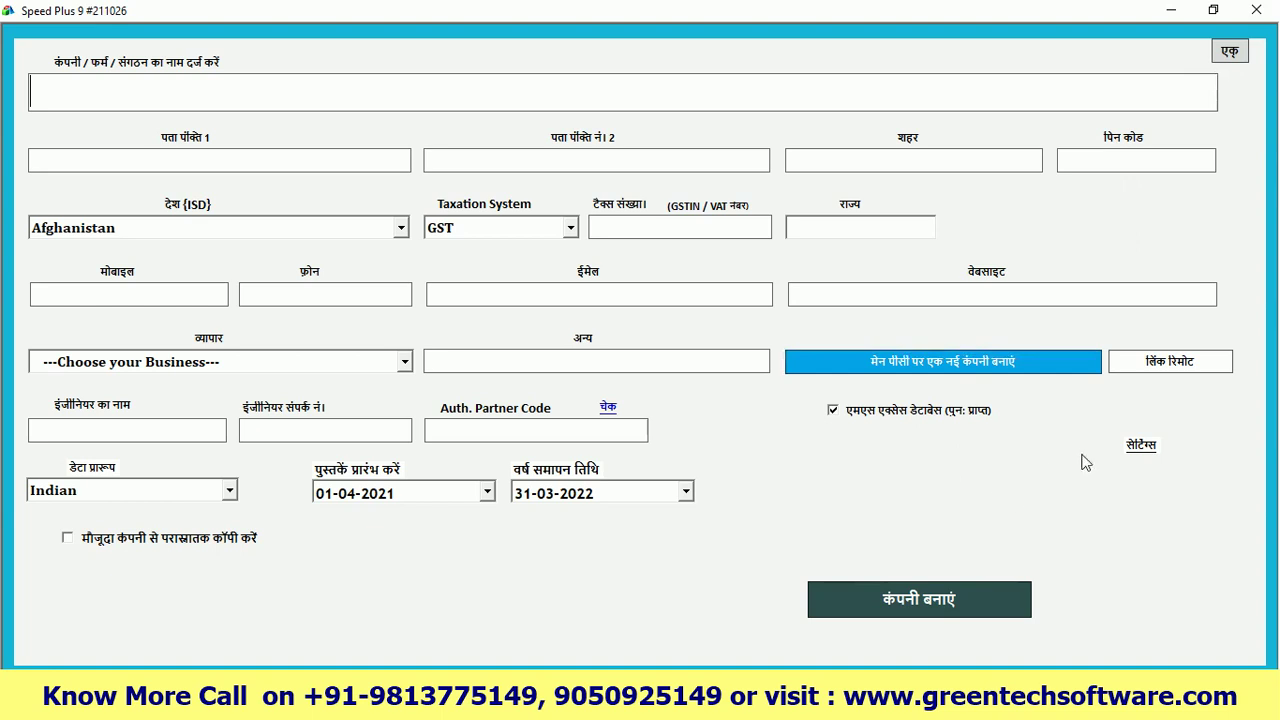
left_click(1229, 51)
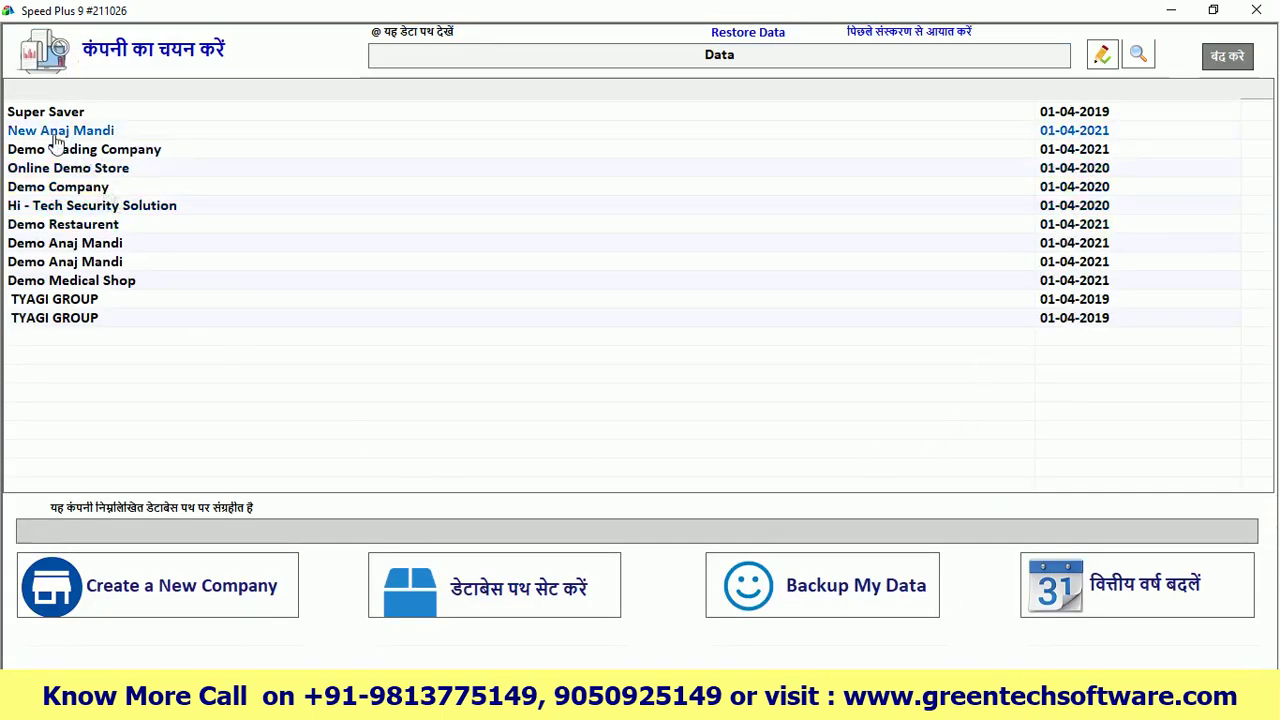
left_click(1224, 56)
double_click(620, 238)
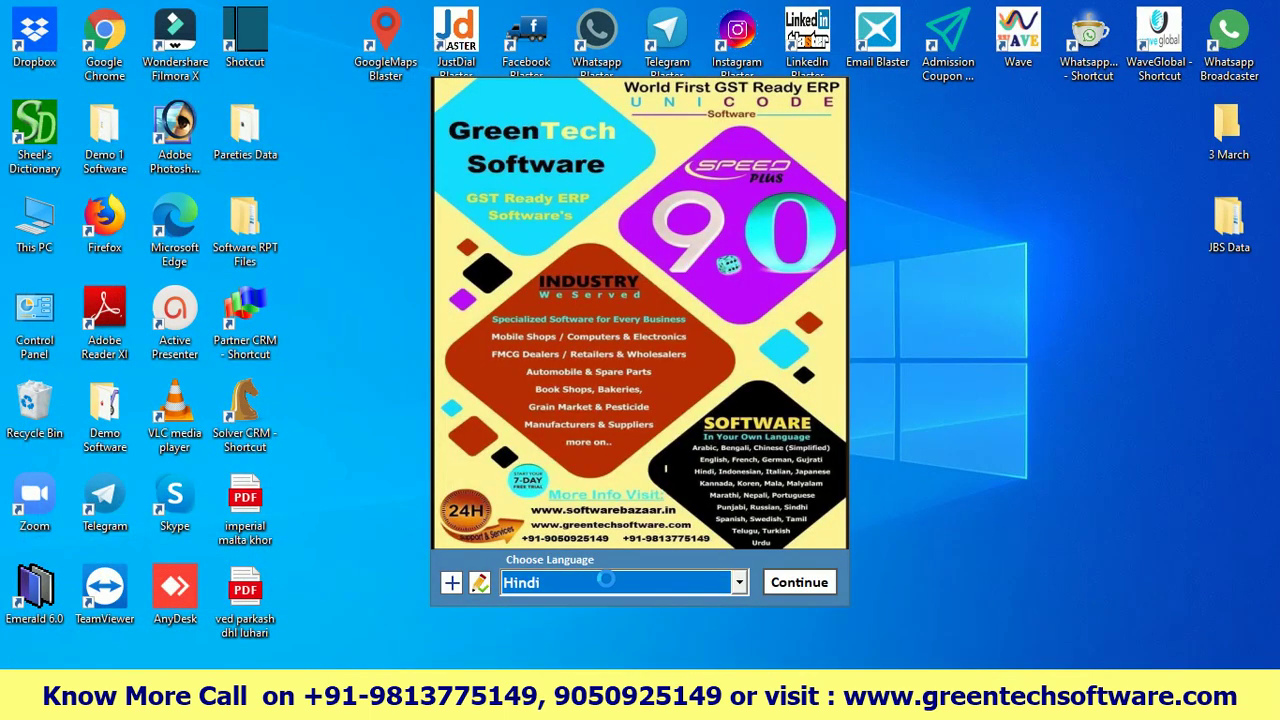
Choose English as the interface language and continue to company selection
left_click(705, 582)
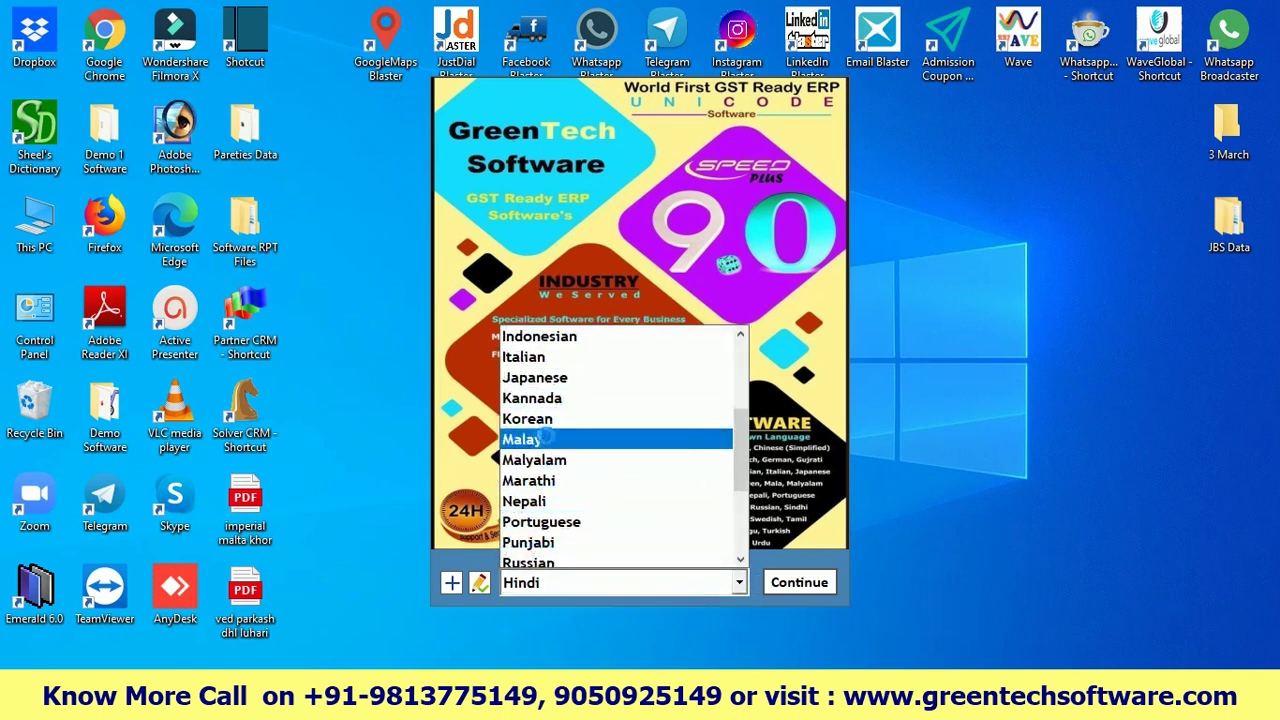
scroll(525, 480, "up", 3)
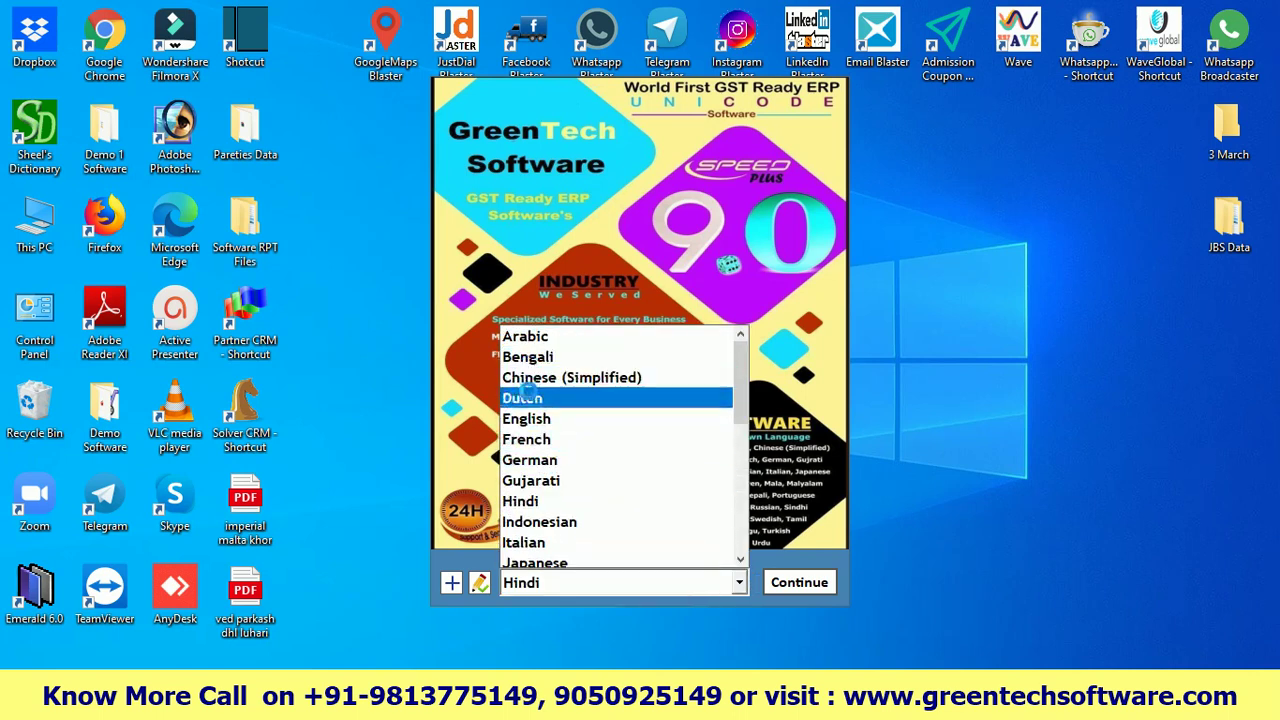
left_click(526, 418)
left_click(796, 586)
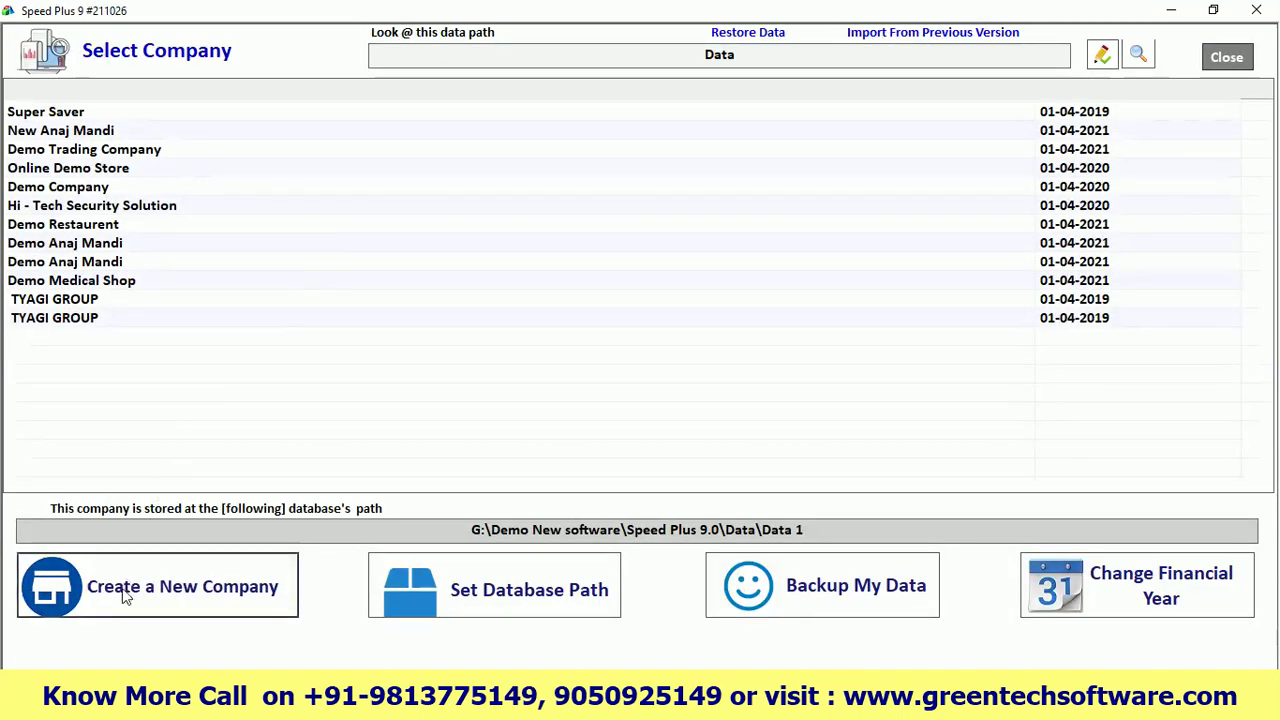
left_click(121, 588)
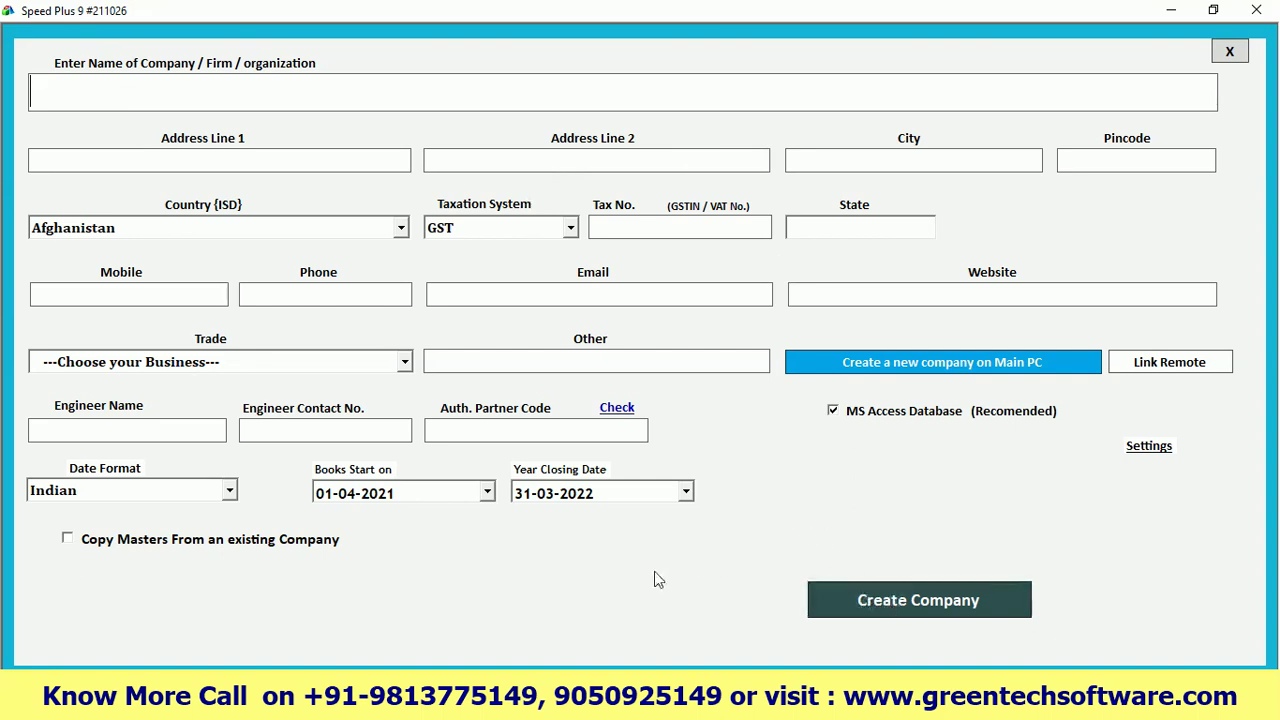
left_click(1229, 54)
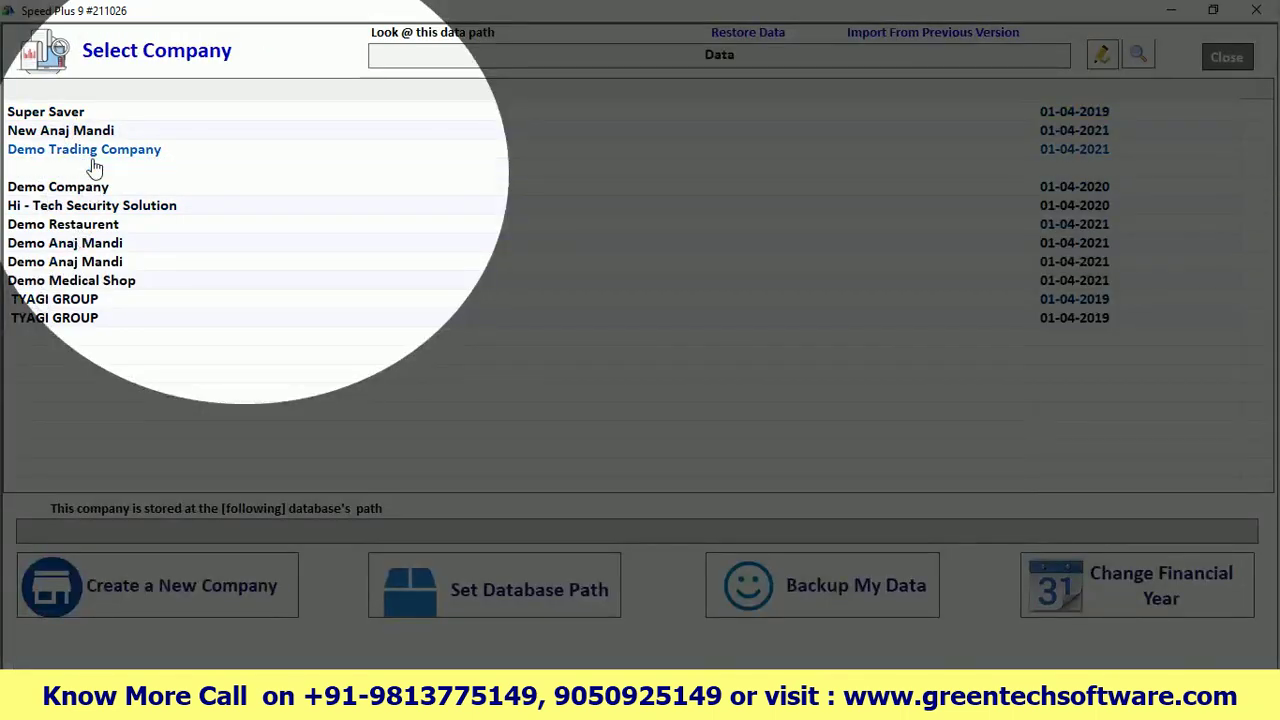
left_click(88, 134)
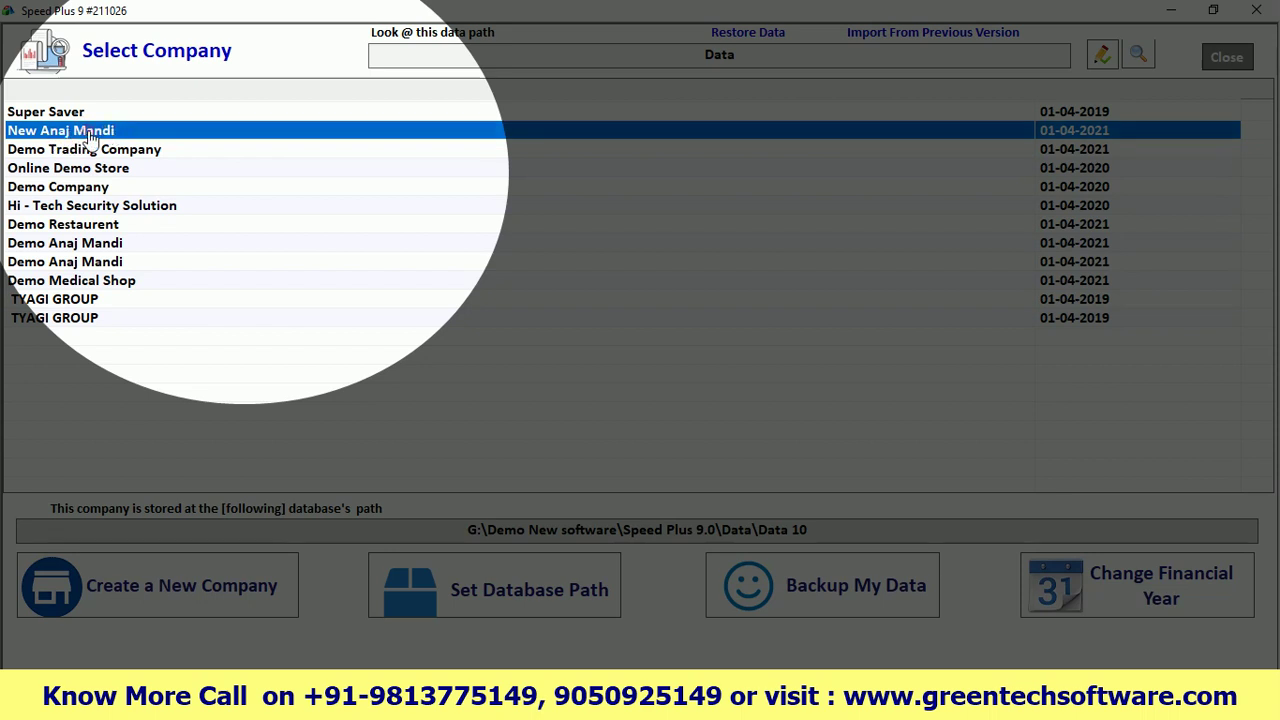
Open New Anaj Mandi and log in with the user number and password
double_click(89, 134)
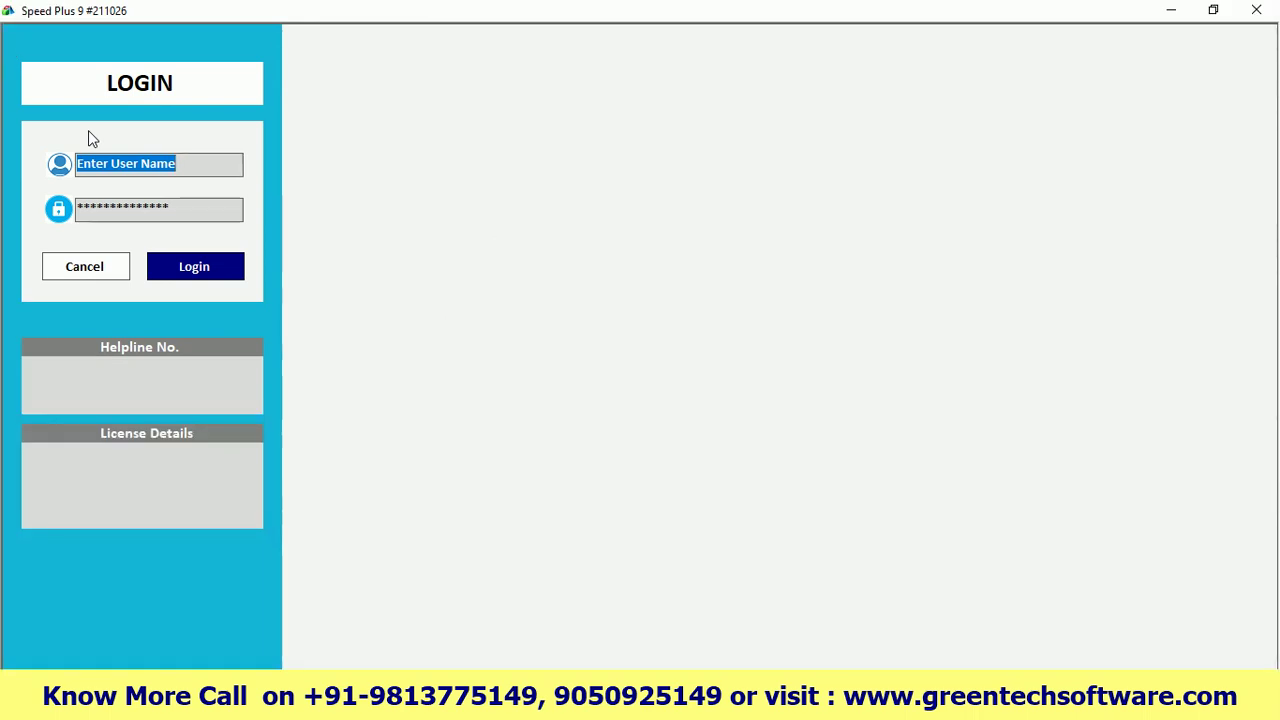
type("2")
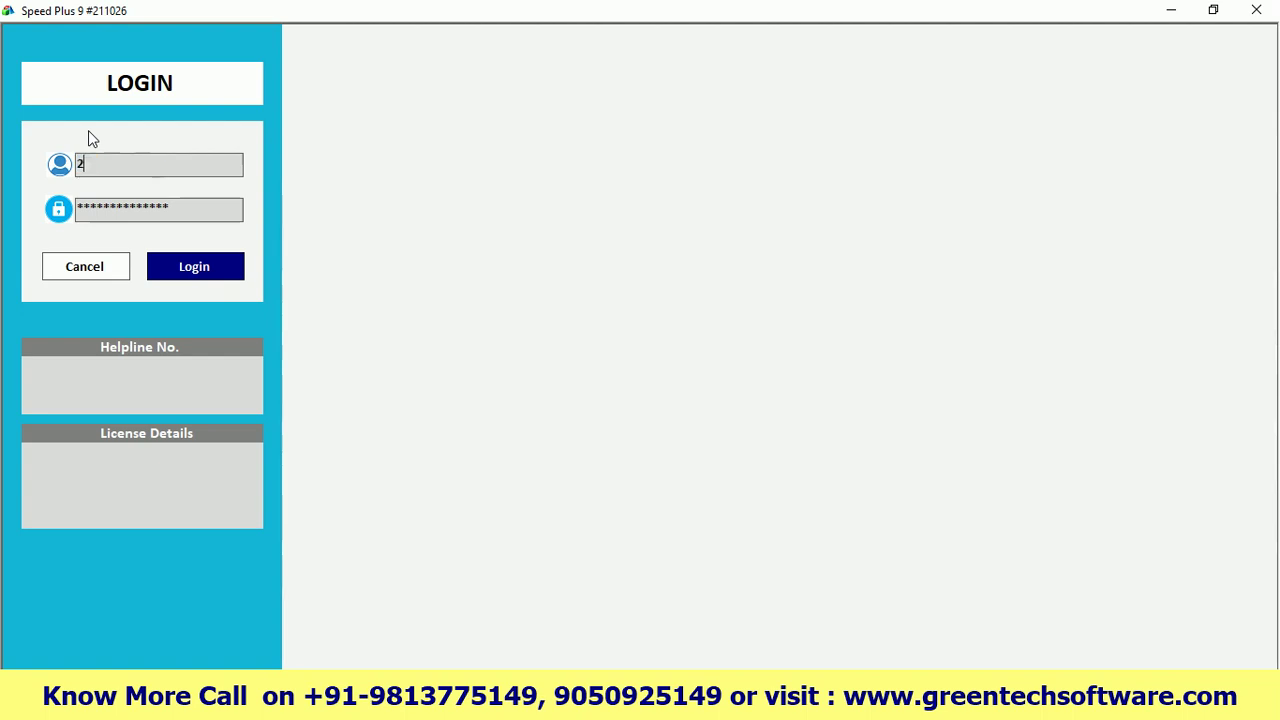
key("Tab")
type("*")
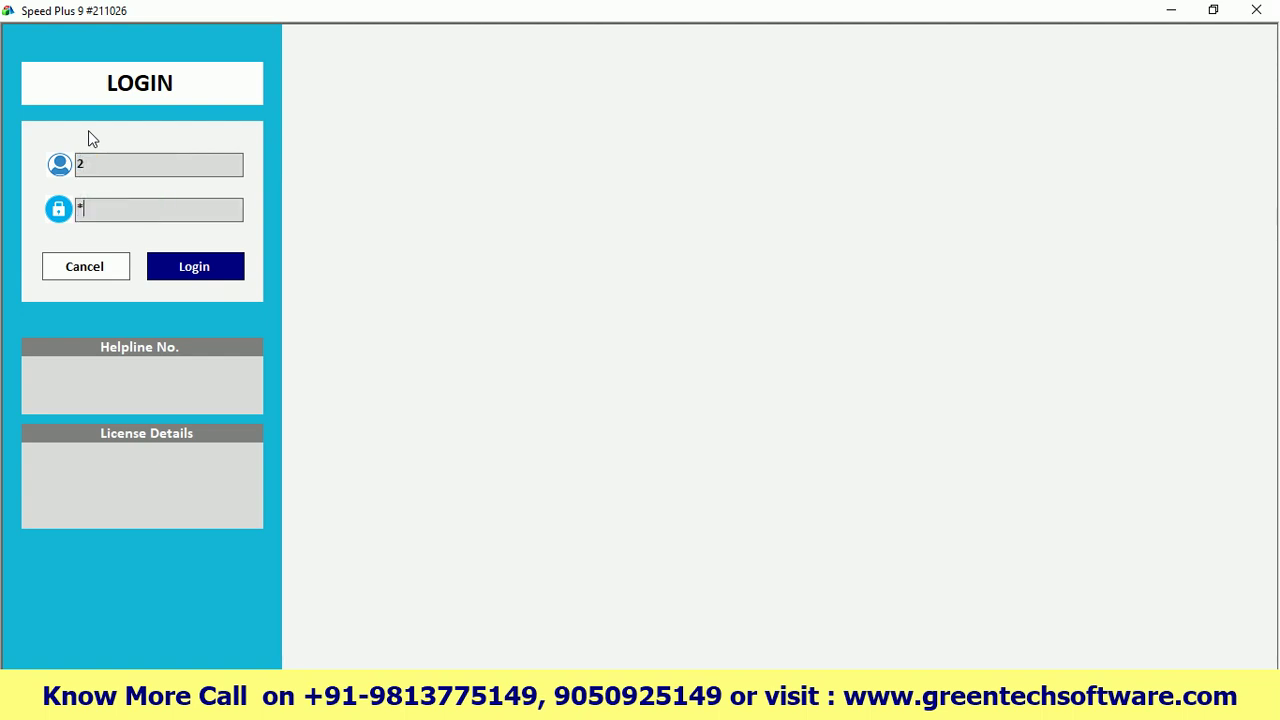
left_click(200, 270)
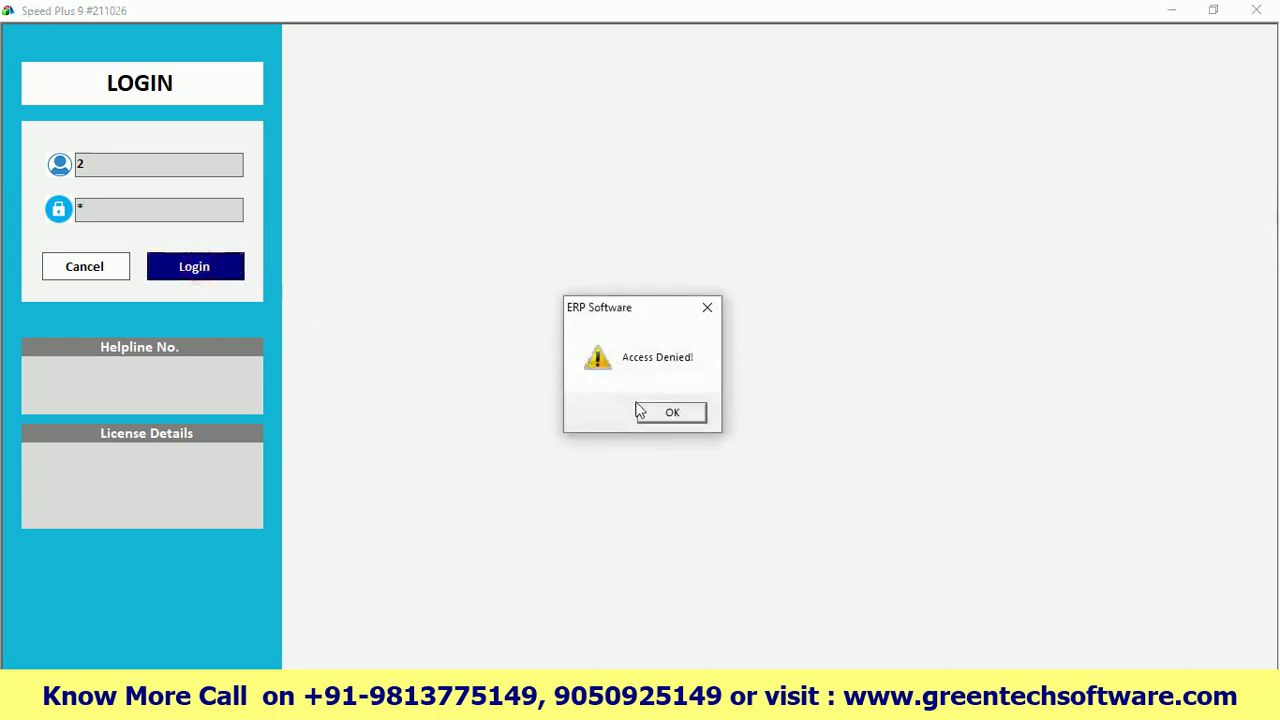
Dismiss Access Denied, log in again and refresh the dashboard figures
left_click(668, 418)
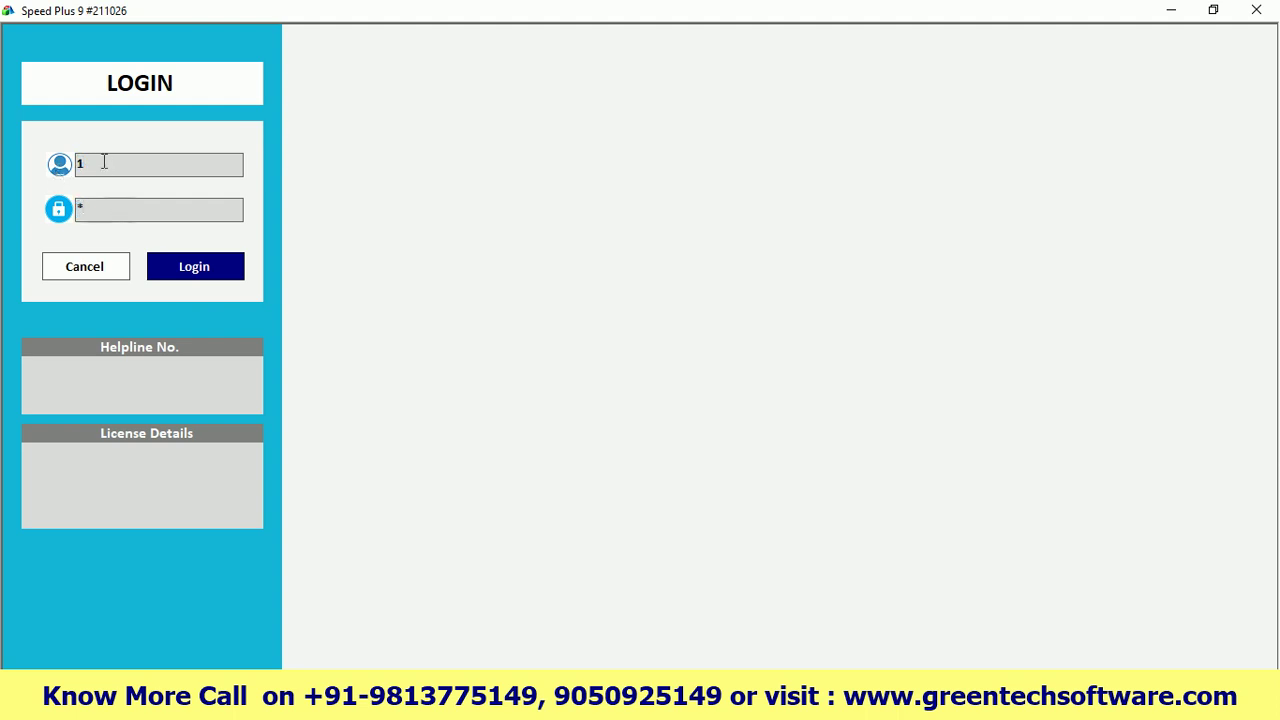
left_click(182, 265)
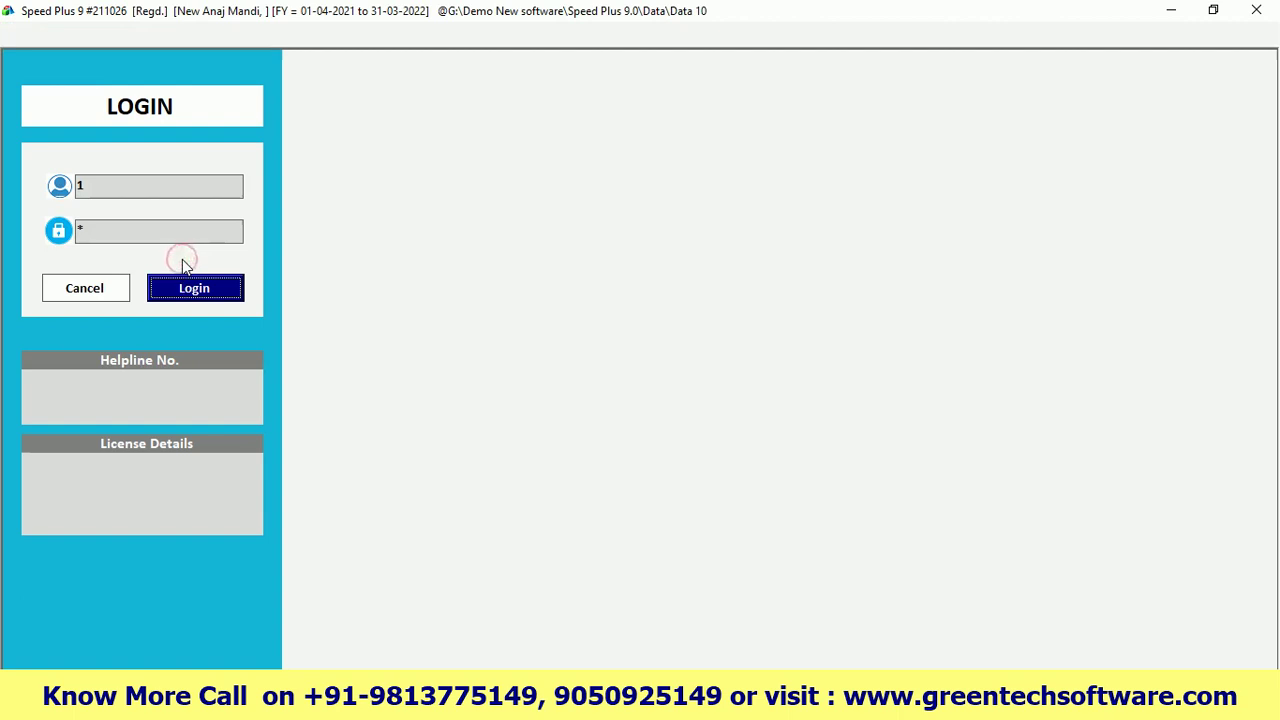
left_click(165, 292)
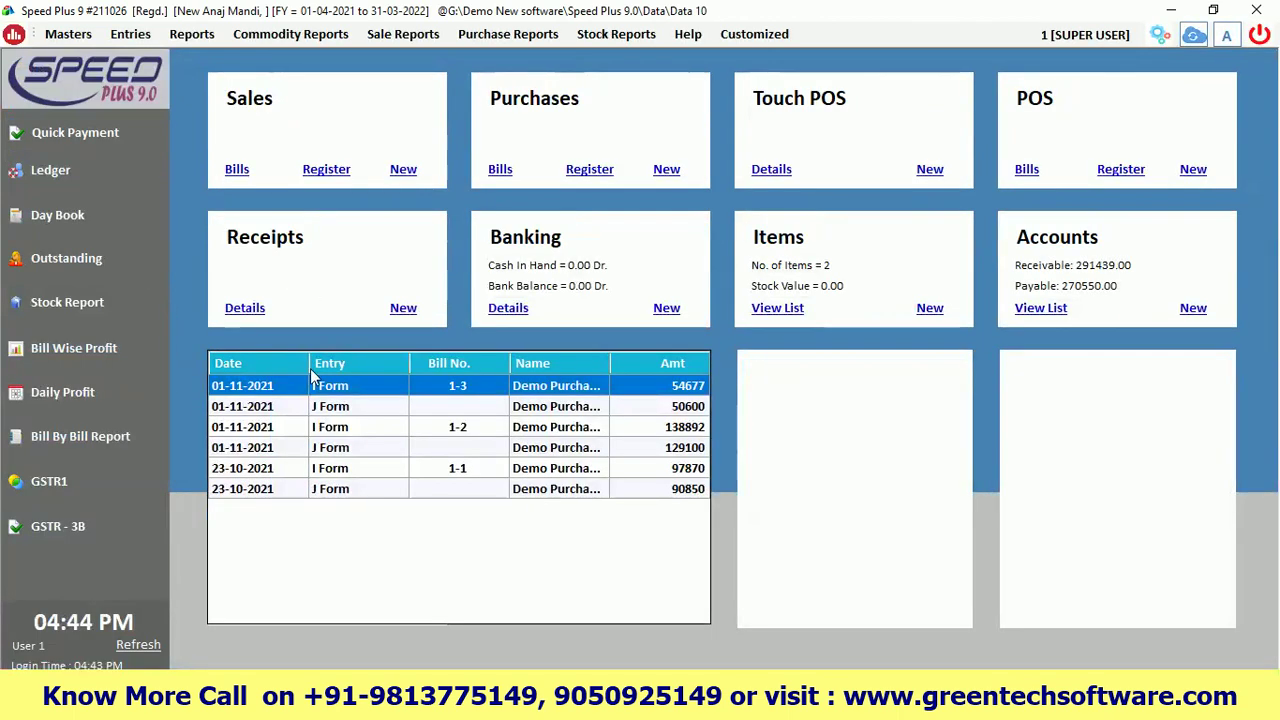
left_click(137, 646)
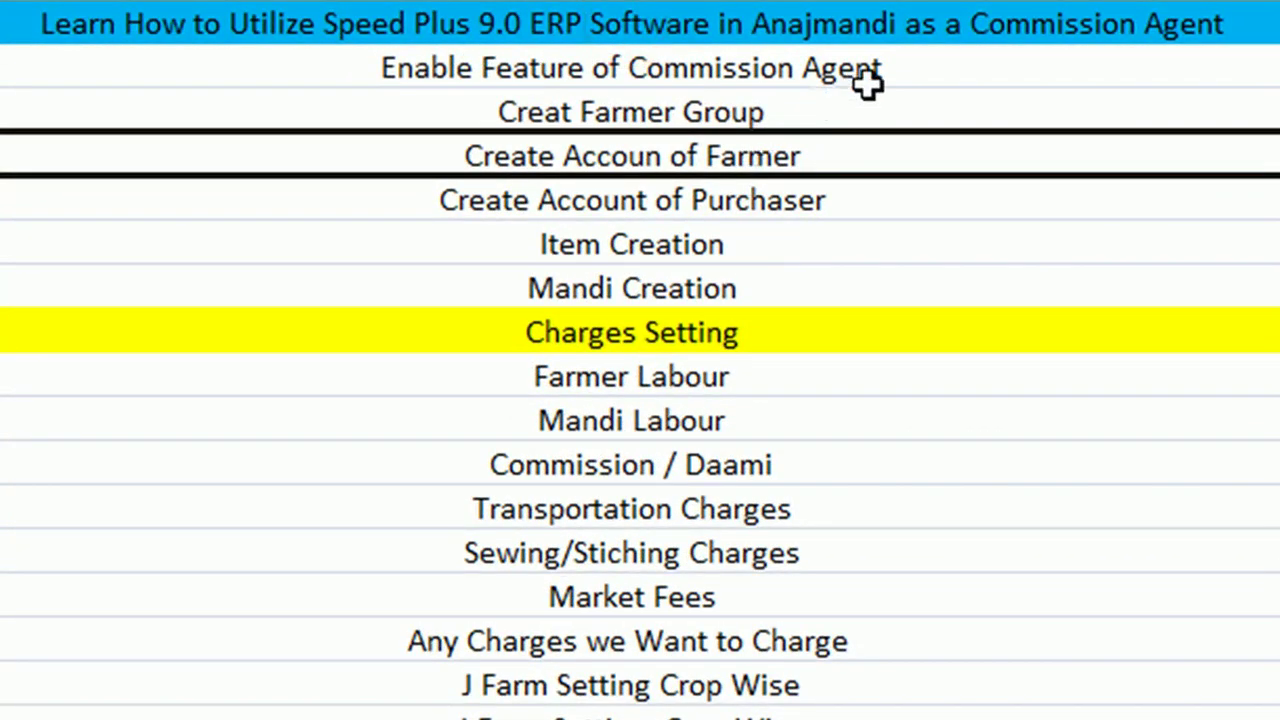
Highlight the Enable Feature of Commission Agent topic in Excel, leaving it unchanged
left_click(900, 60)
double_click(912, 63)
left_click_drag(912, 63, 340, 67)
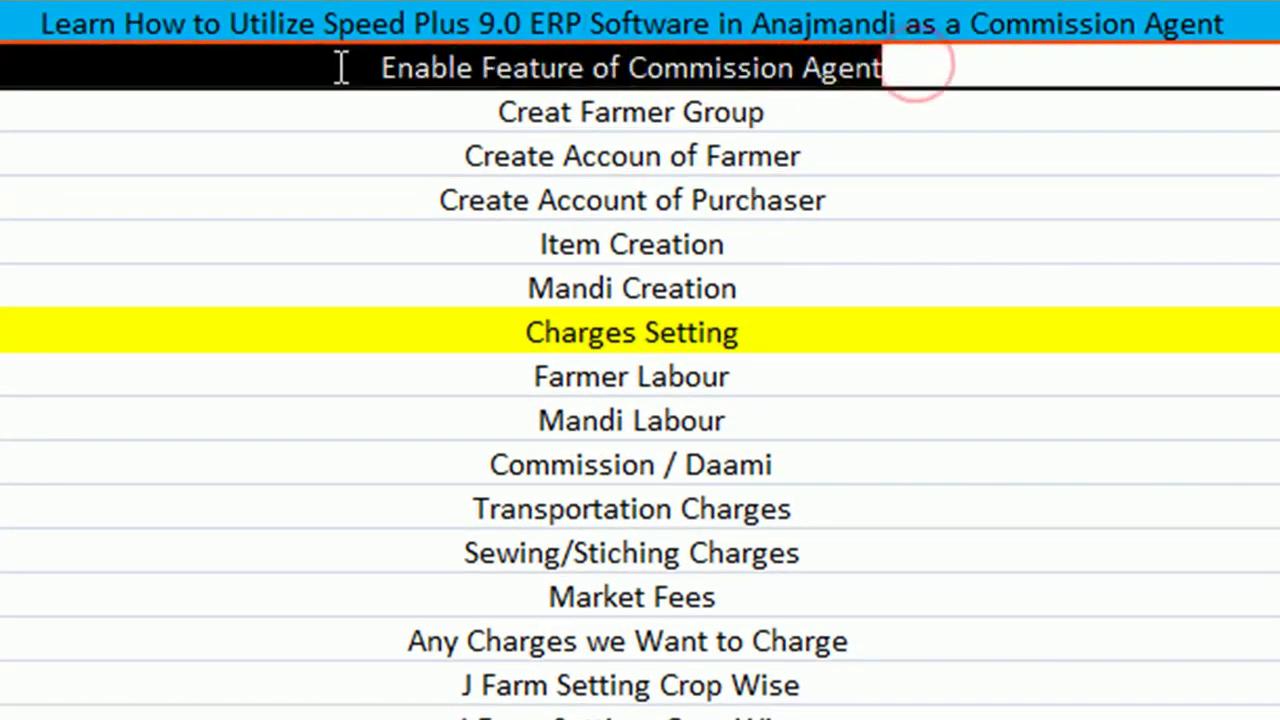
left_click(1278, 208)
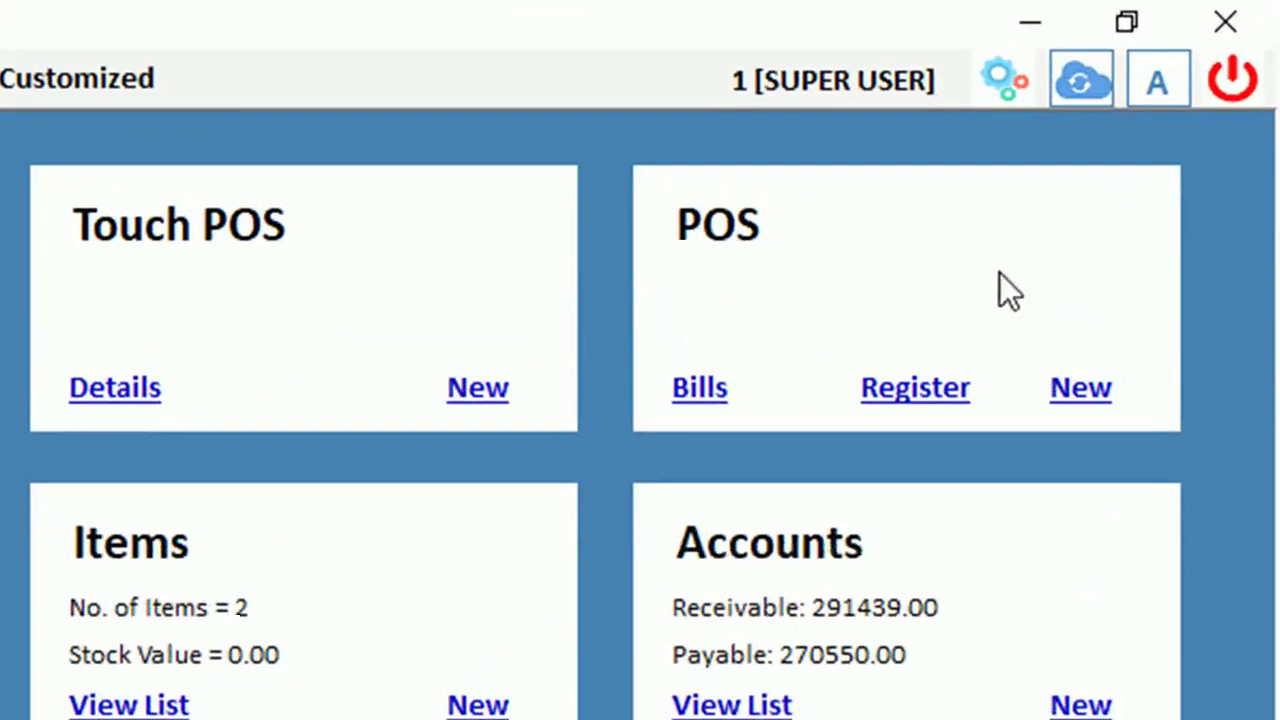
Switch the Commission Agents module ON in Modules On / Off
left_click(1000, 80)
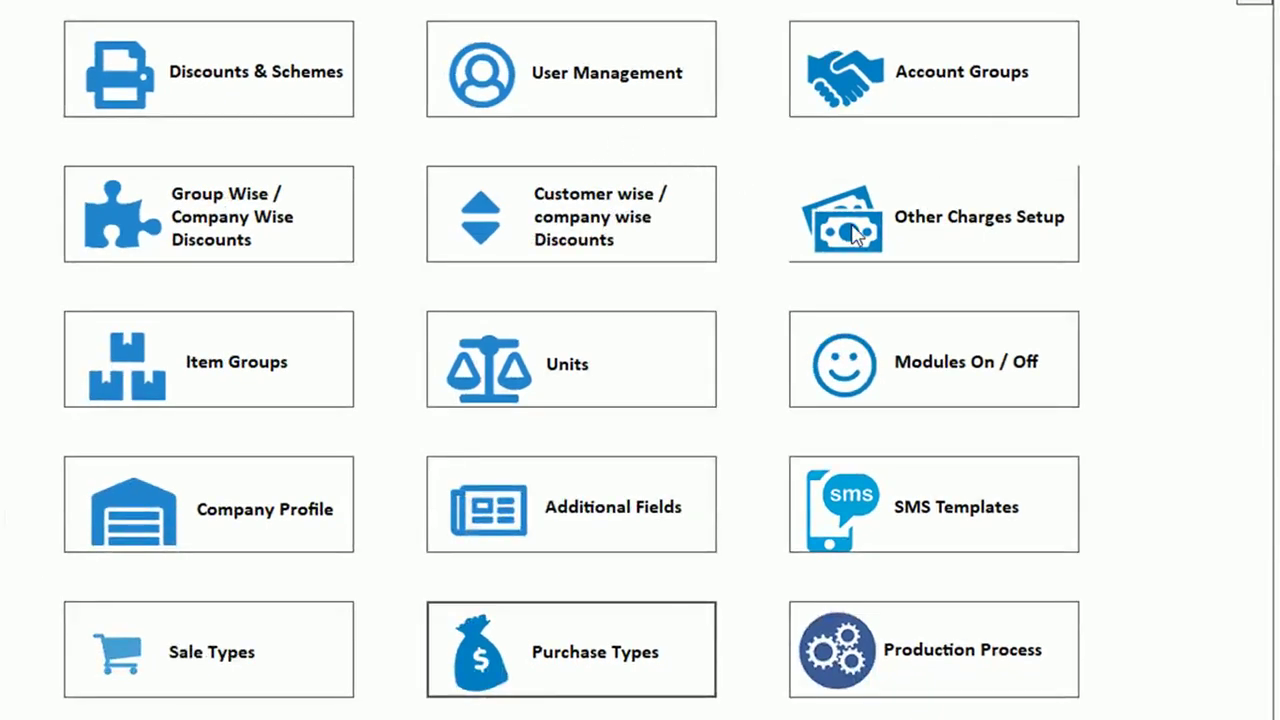
left_click(945, 378)
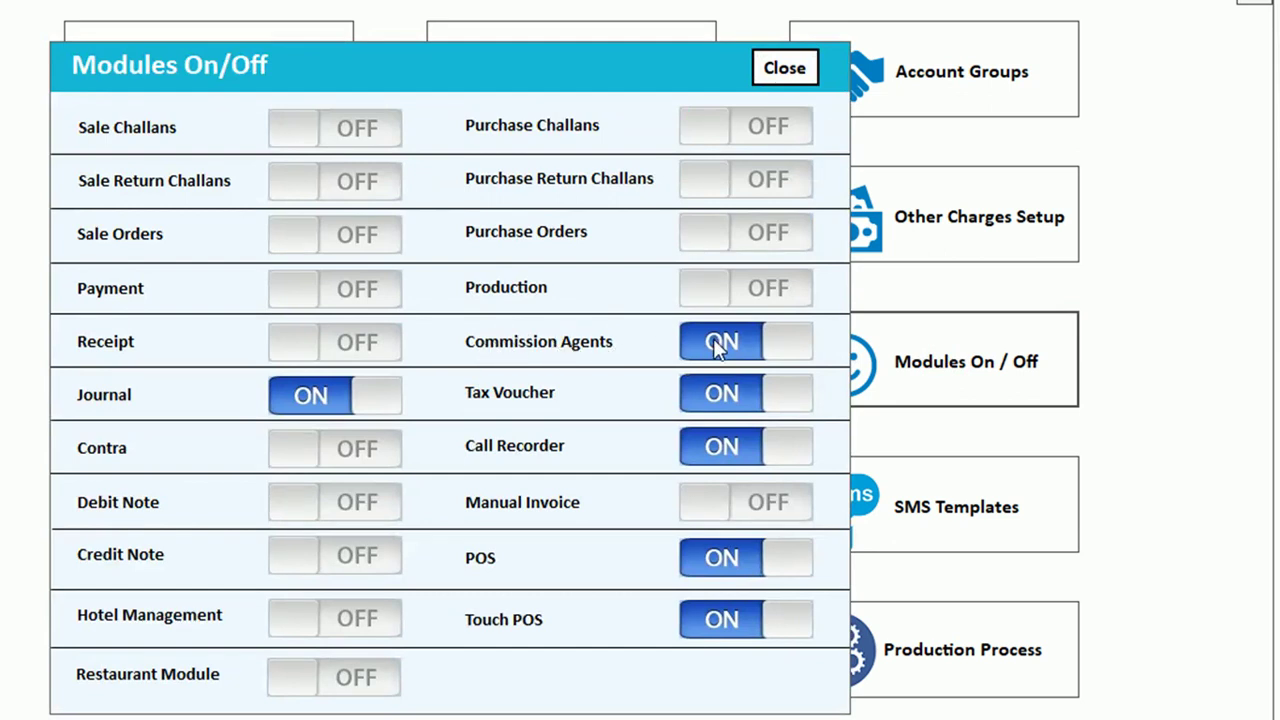
left_click(774, 344)
left_click(704, 350)
left_click(781, 78)
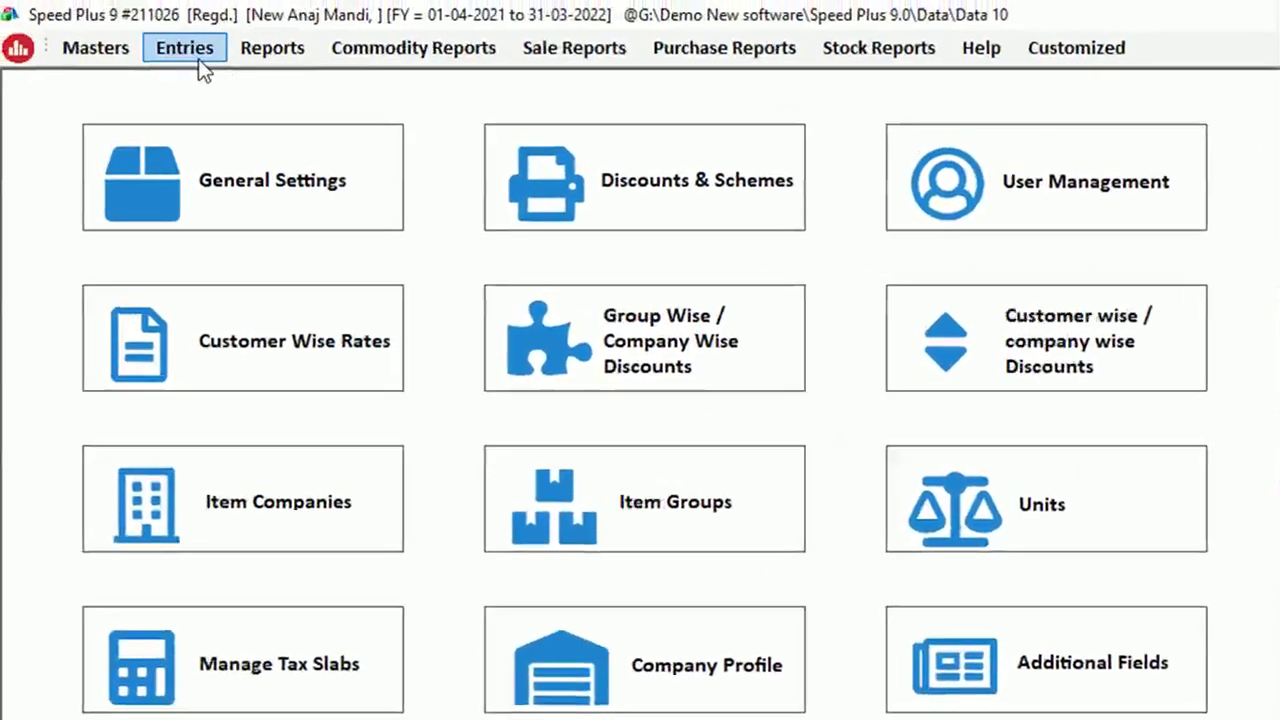
Browse the entry types and module settings, then bring the settings page back up
left_click(192, 50)
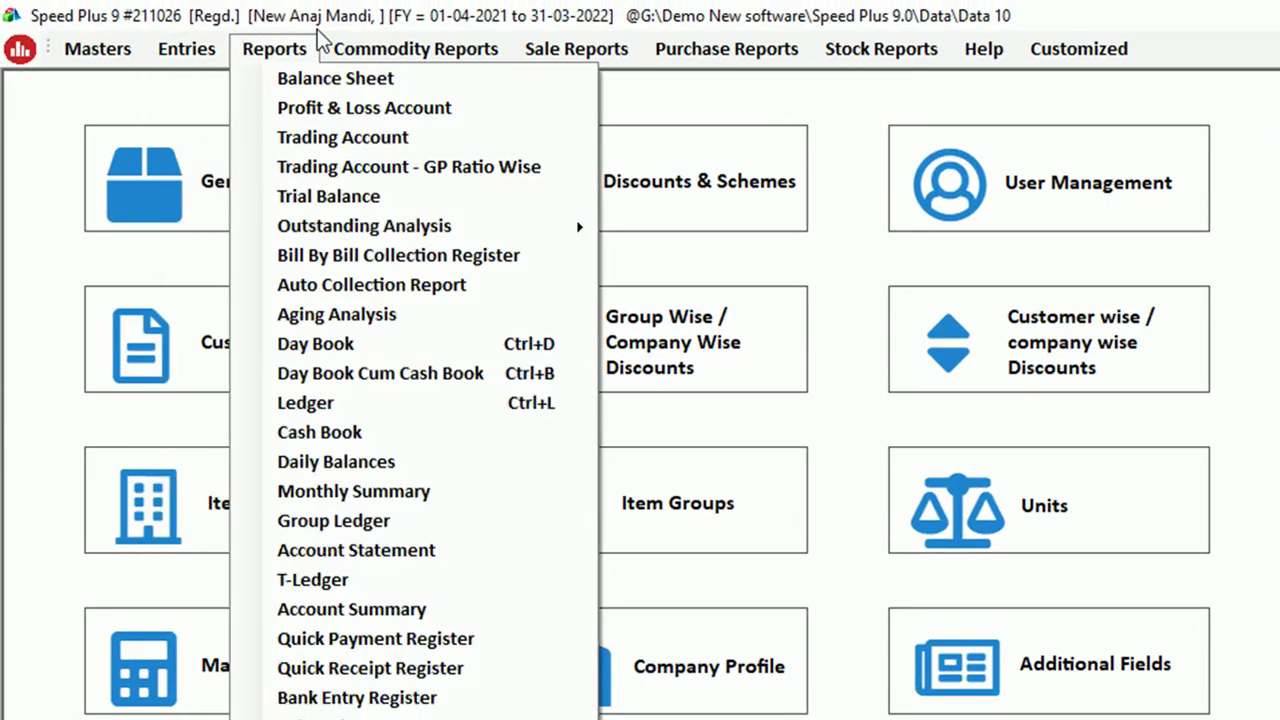
mouse_move(385, 60)
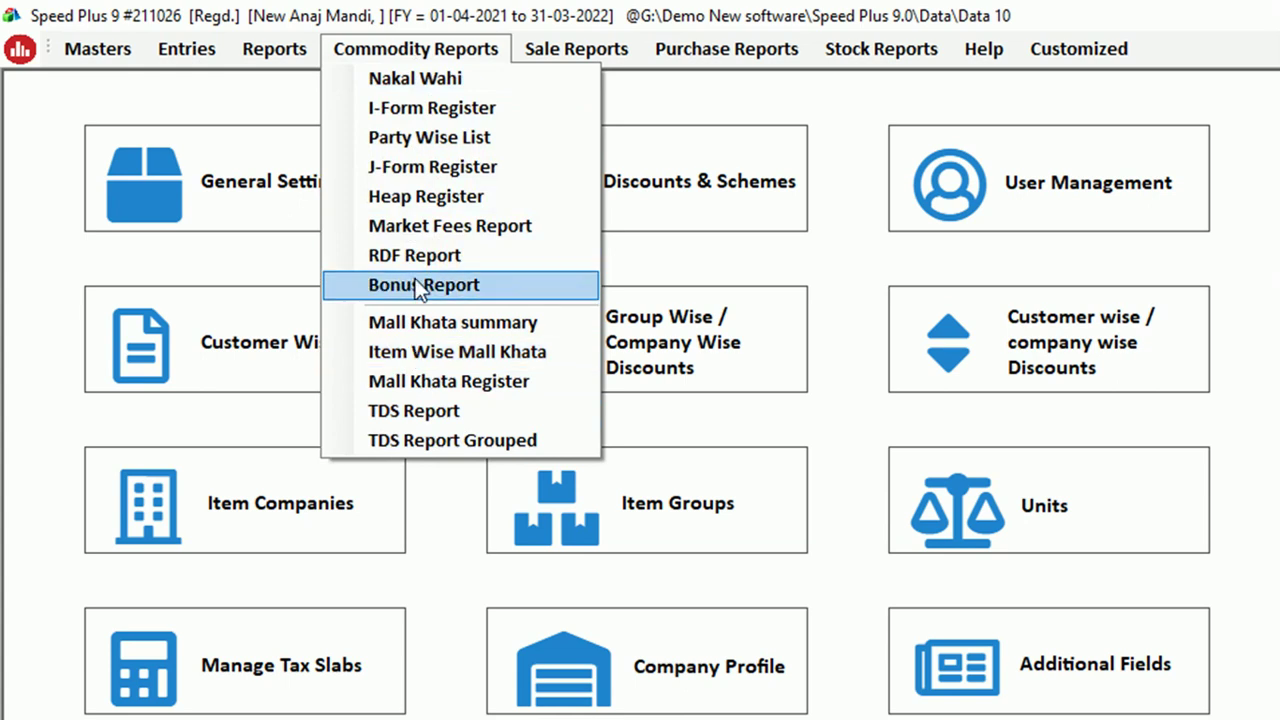
mouse_move(223, 49)
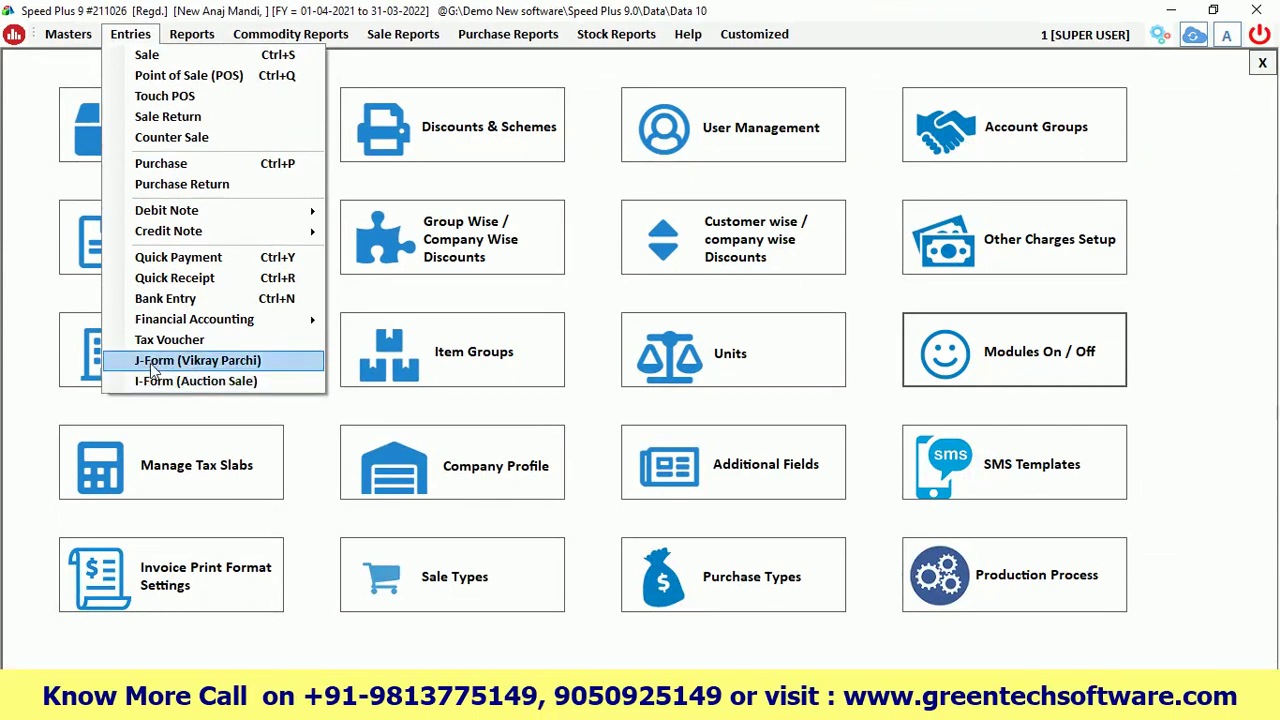
left_click(1014, 350)
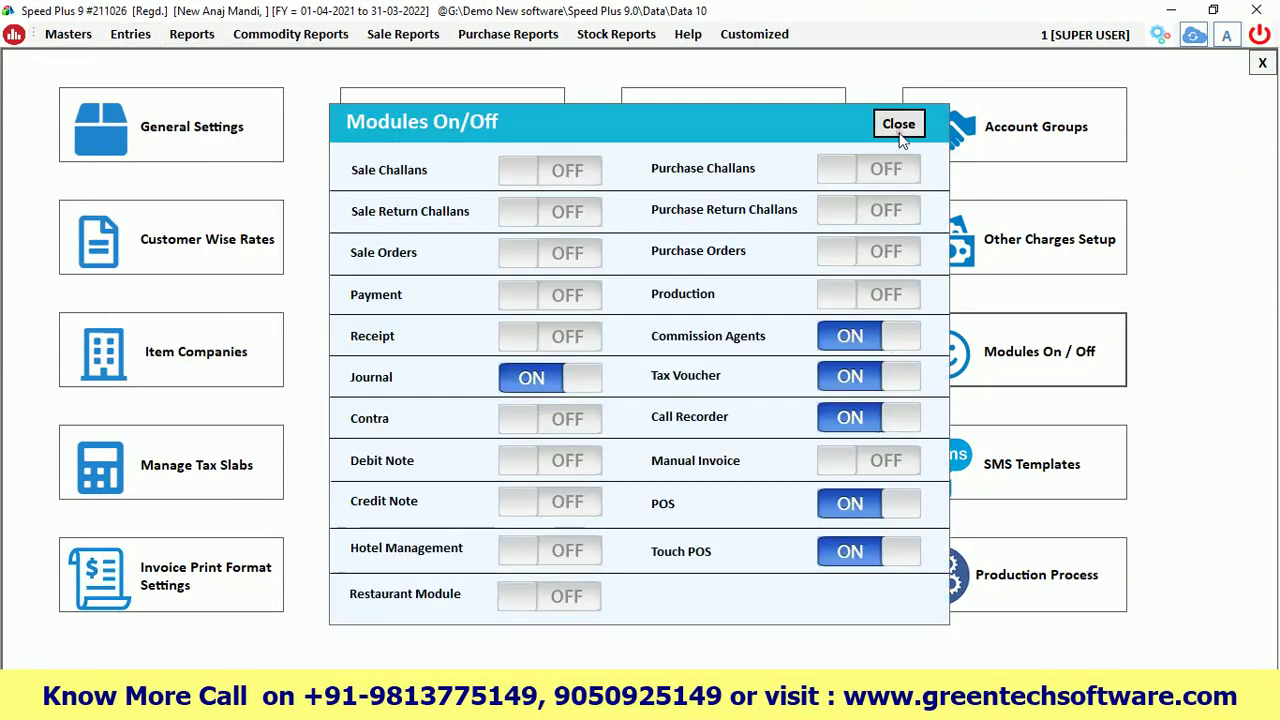
left_click(898, 124)
left_click(1262, 62)
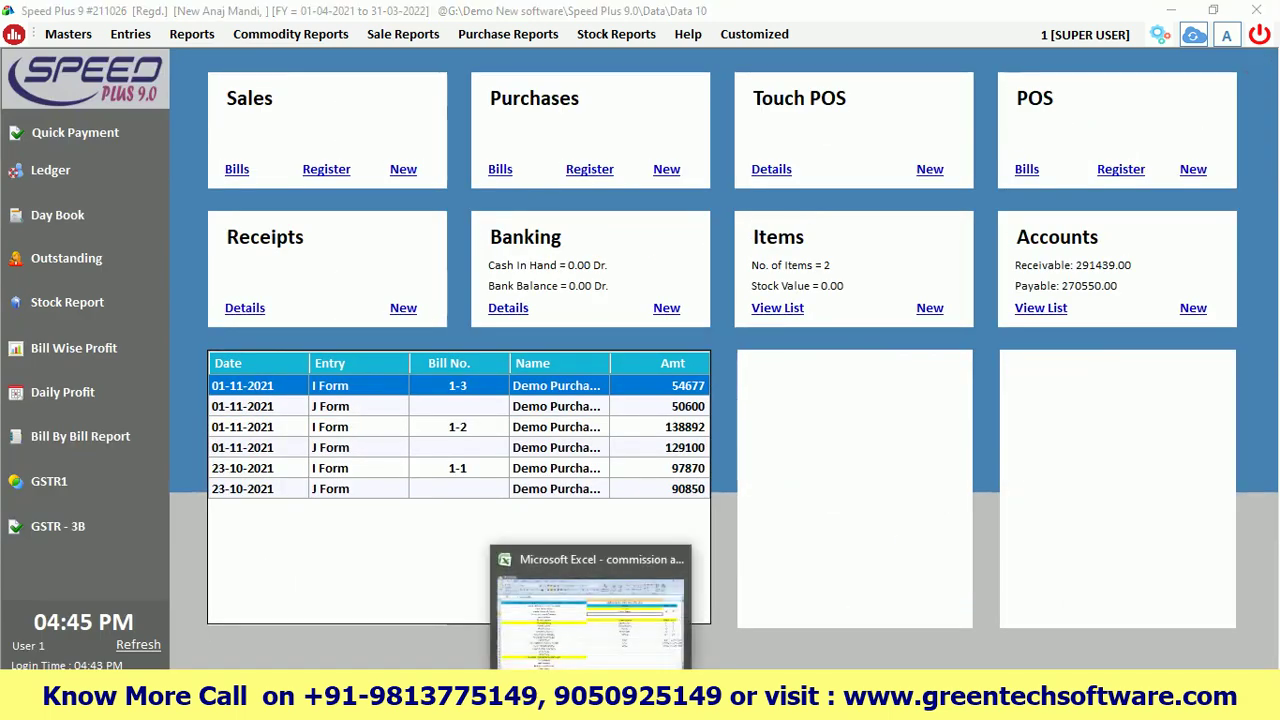
left_click(545, 600)
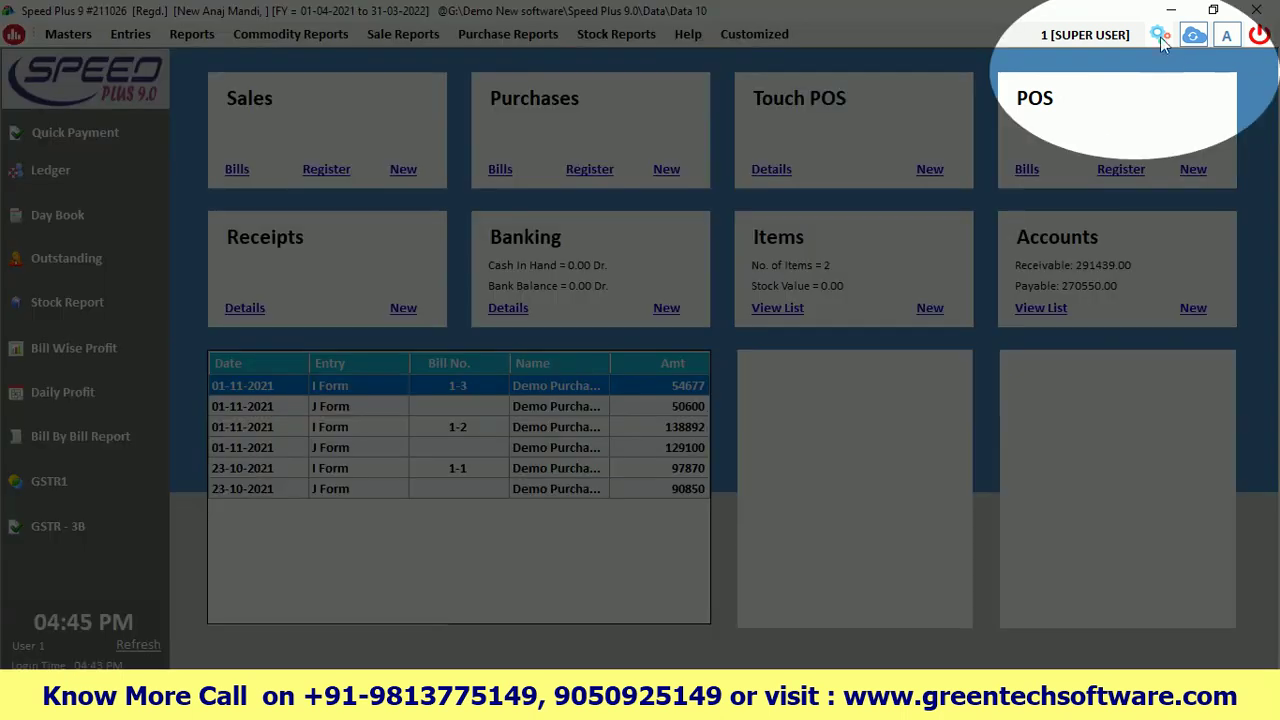
left_click(1160, 37)
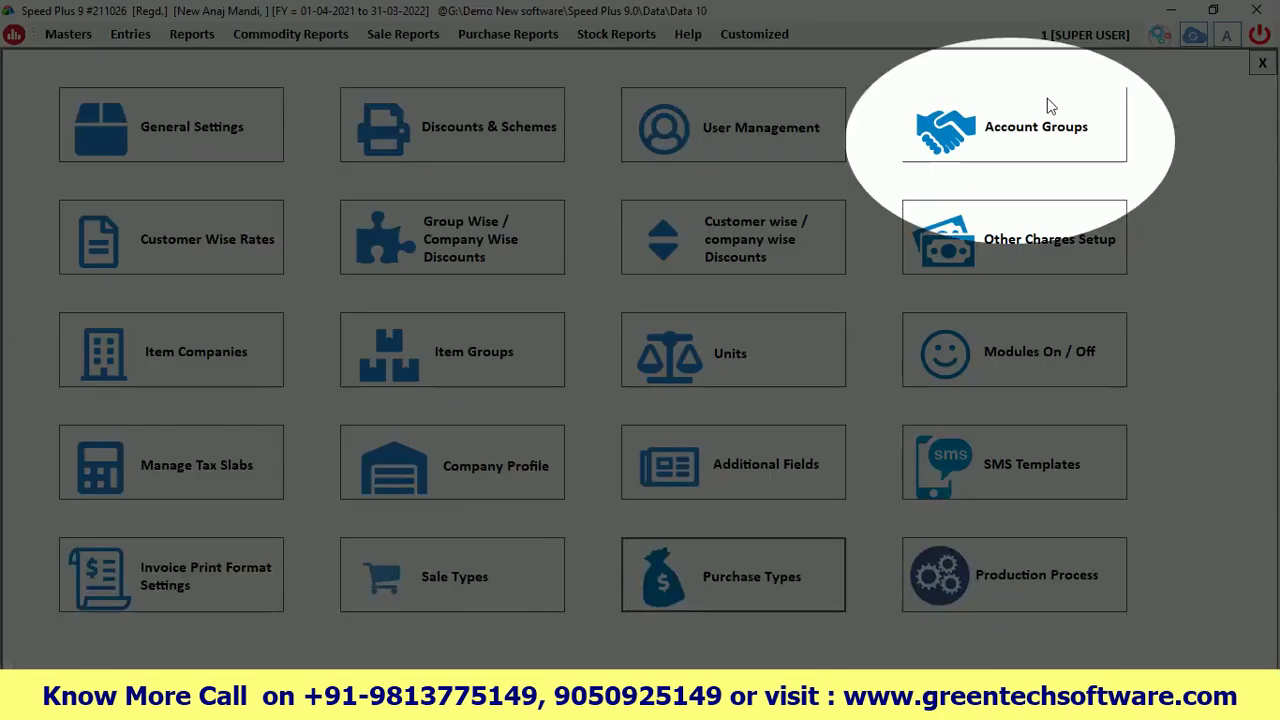
In Account Group Entry, enter Farmer as the group name, not primary
left_click(1010, 137)
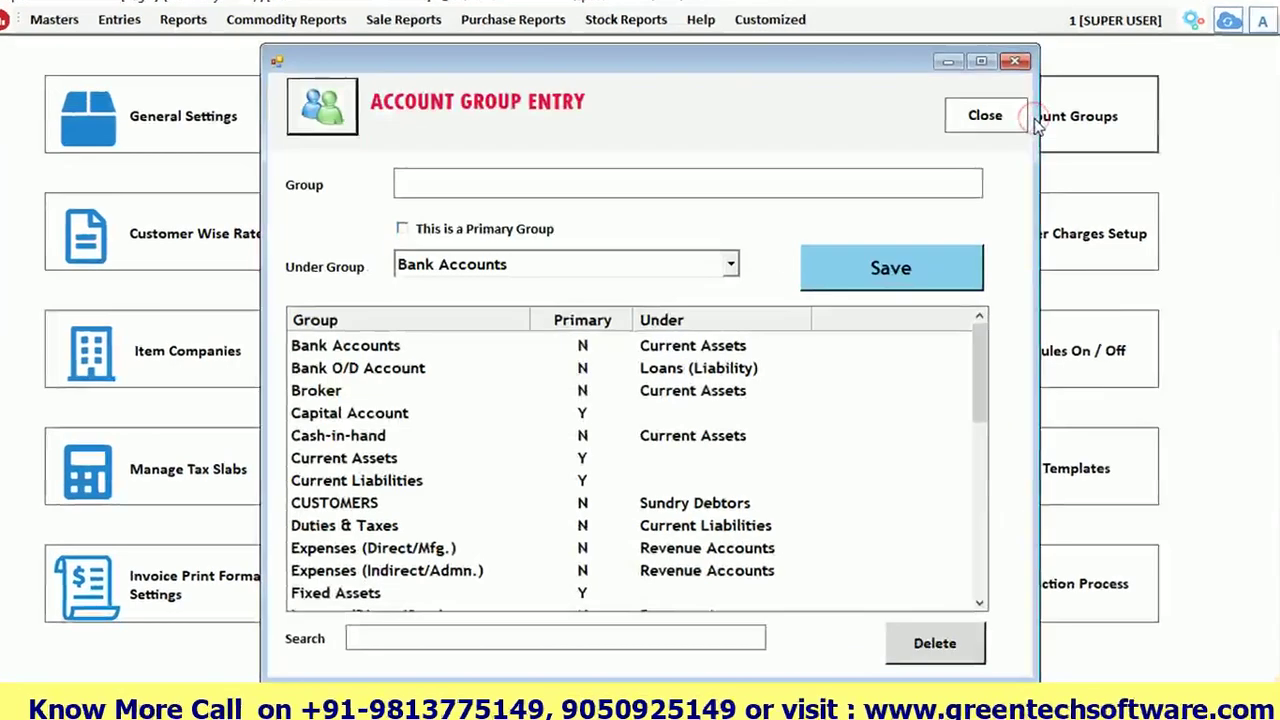
scroll(358, 402, "down", 2)
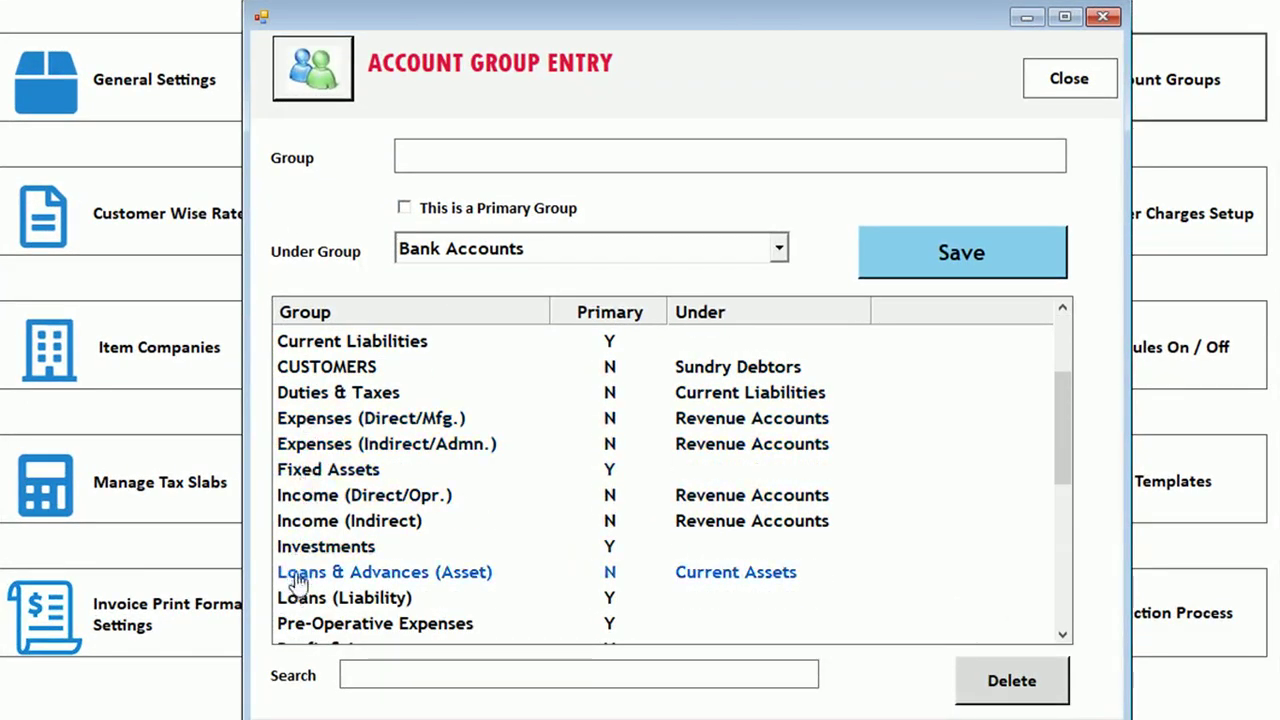
scroll(310, 580, "up", 2)
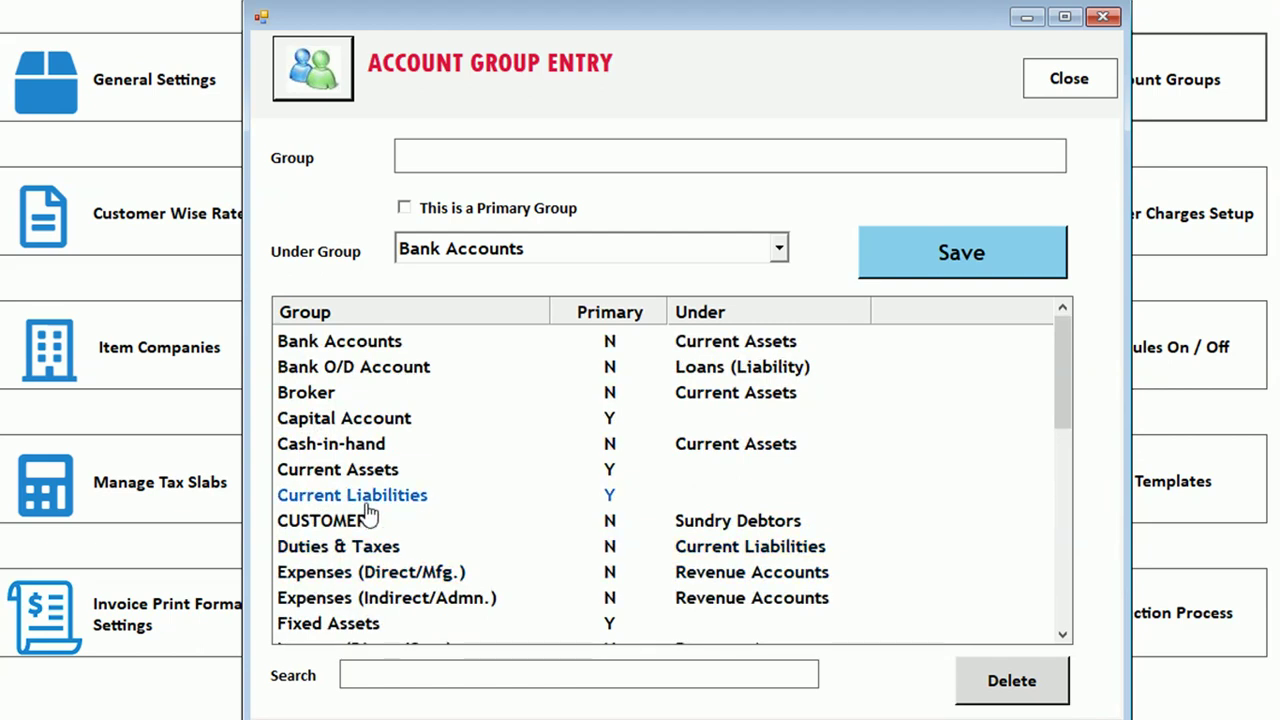
scroll(366, 520, "down", 7)
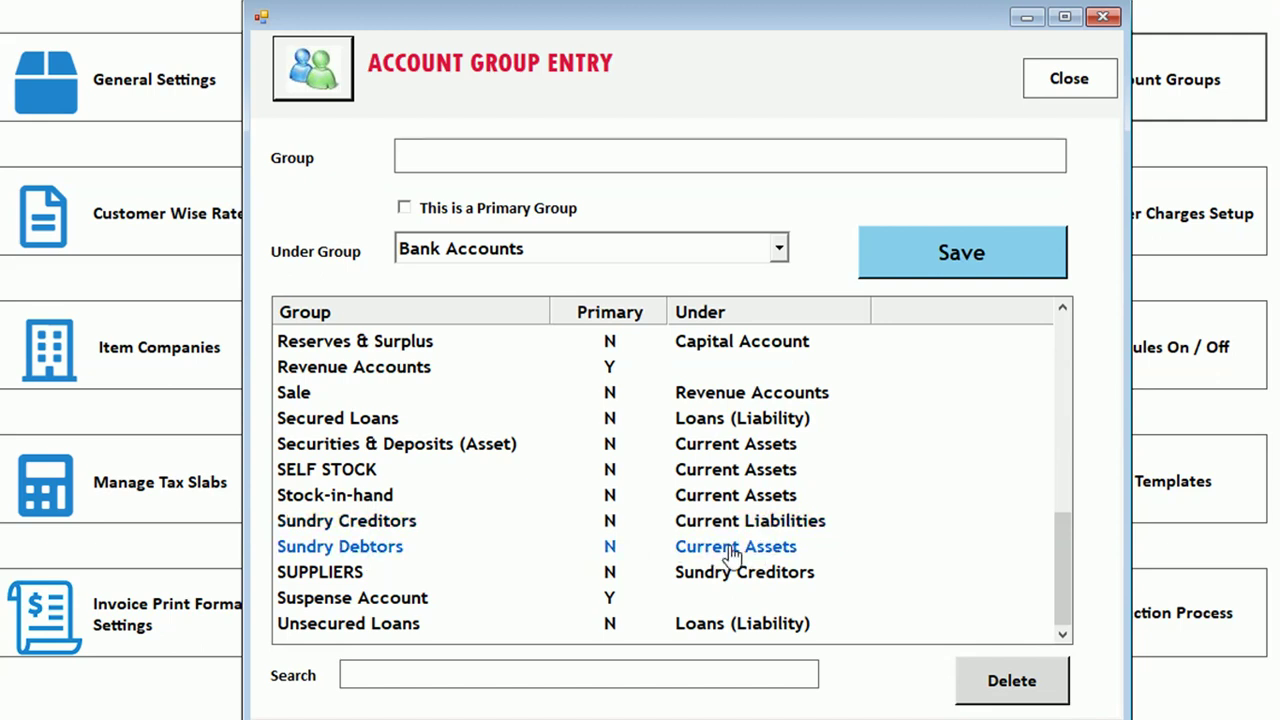
left_click(437, 158)
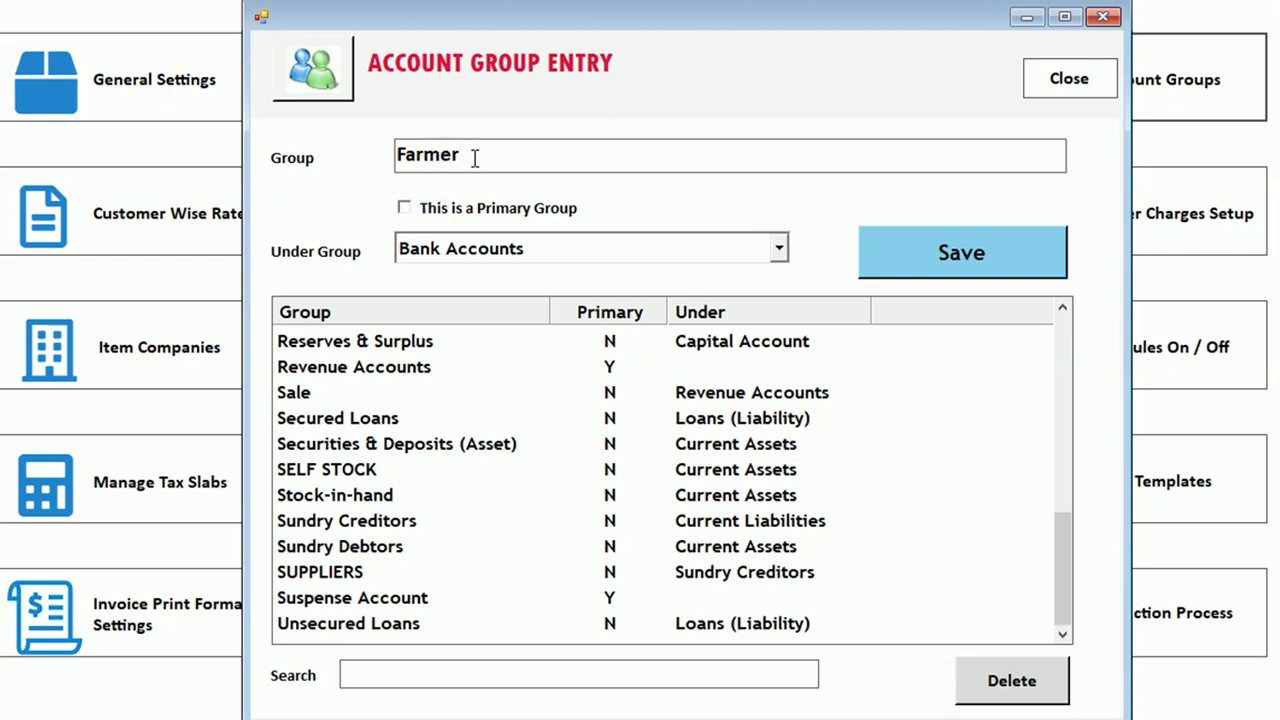
left_click(405, 209)
left_click(405, 209)
Set the Under Group to Sundry Debtors and save the Farmer group
left_click(512, 252)
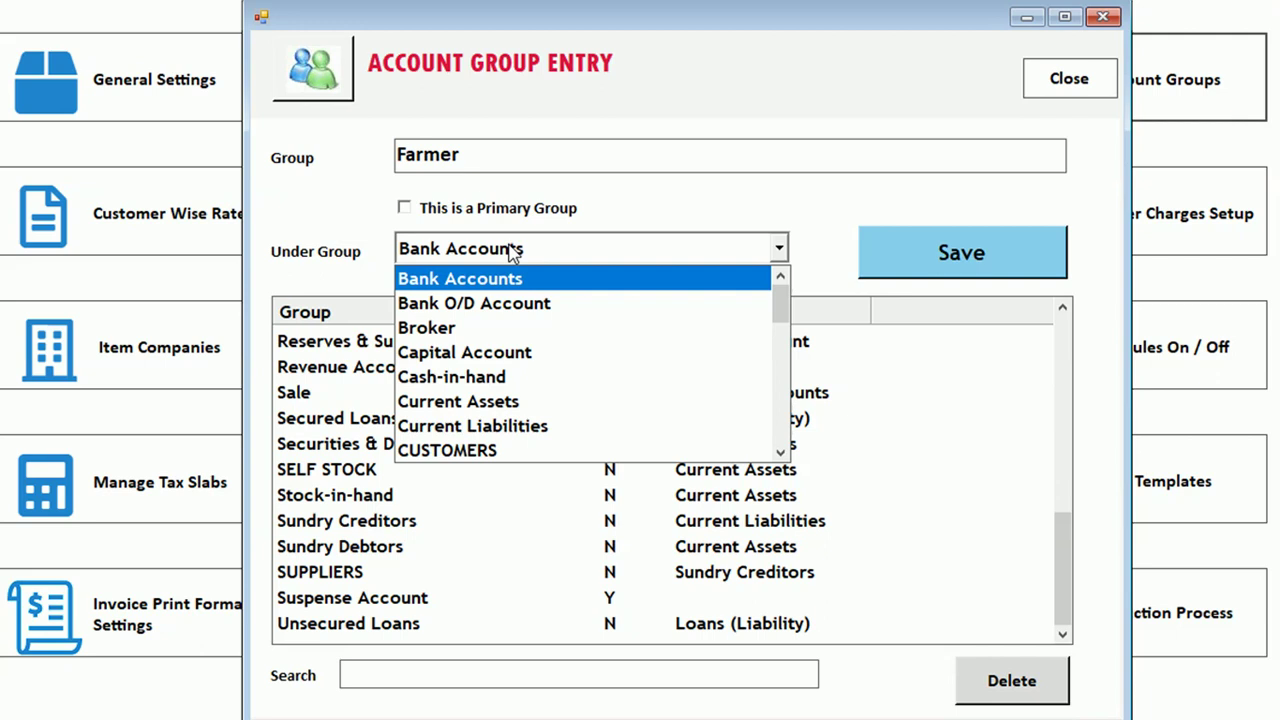
scroll(512, 252, "down", 10)
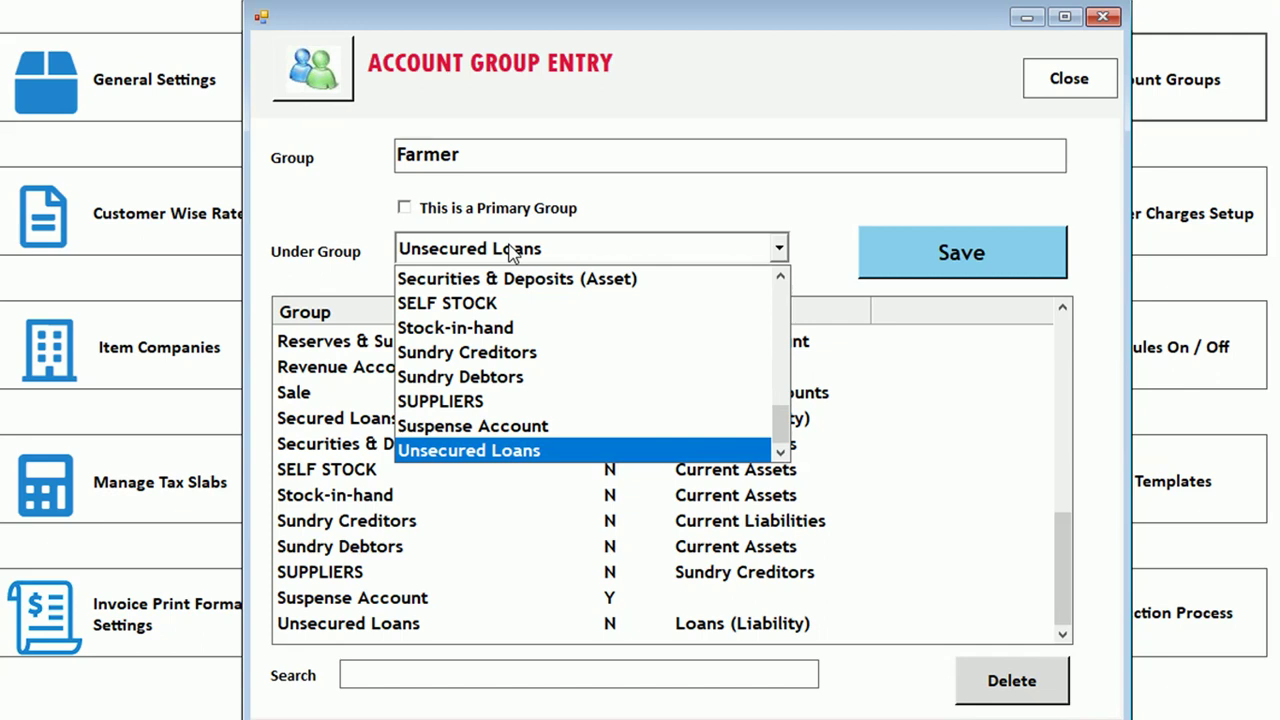
key("f")
key("s")
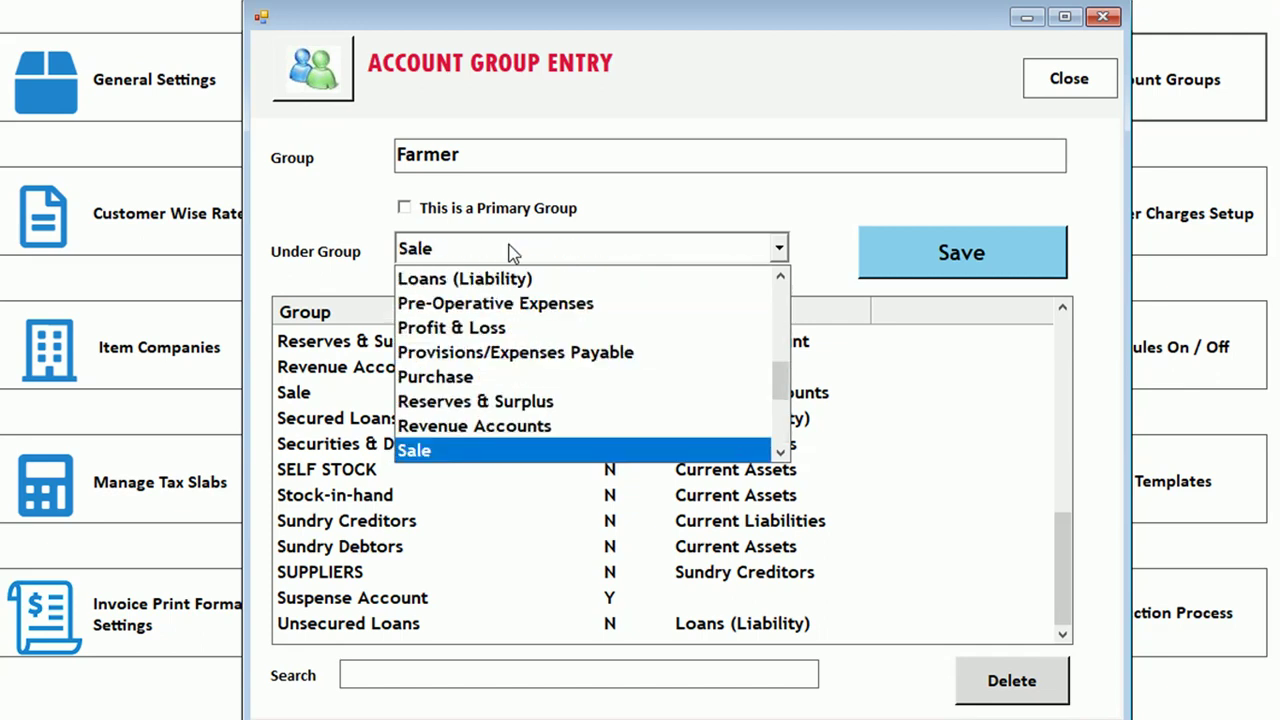
key("s")
key("s")
key("s")
key("s")
key("s")
key("s")
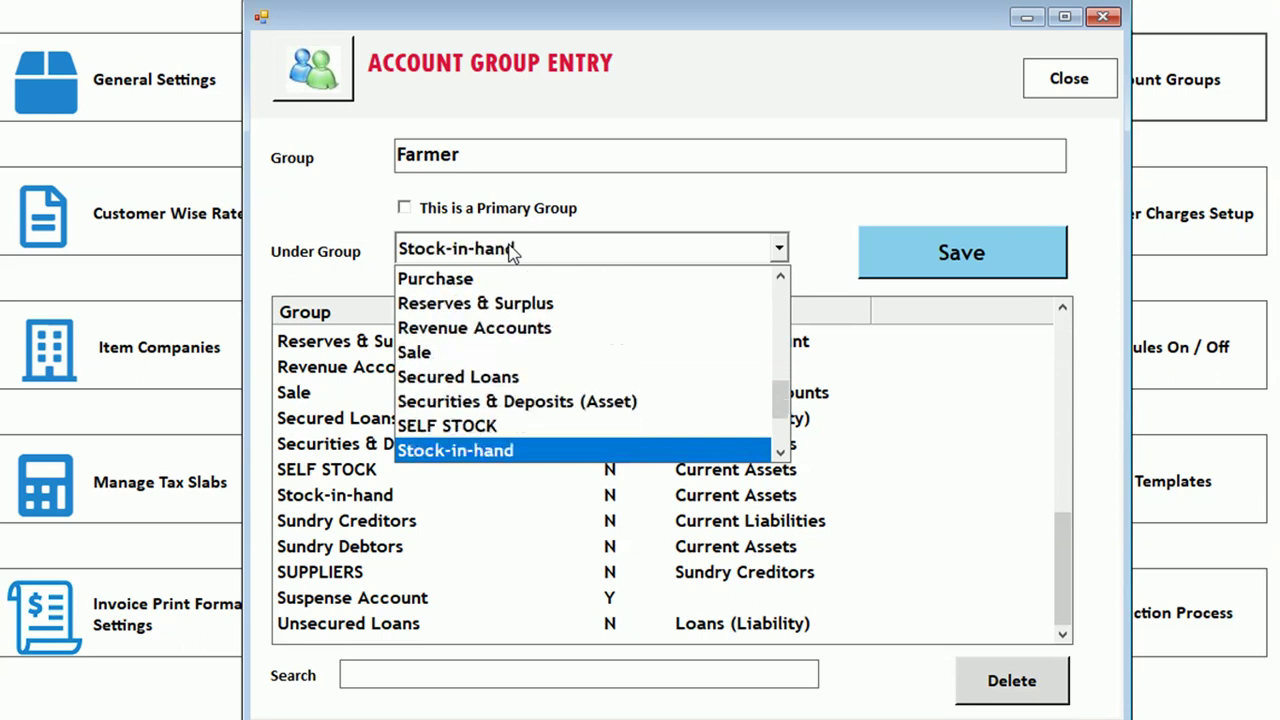
key("Up")
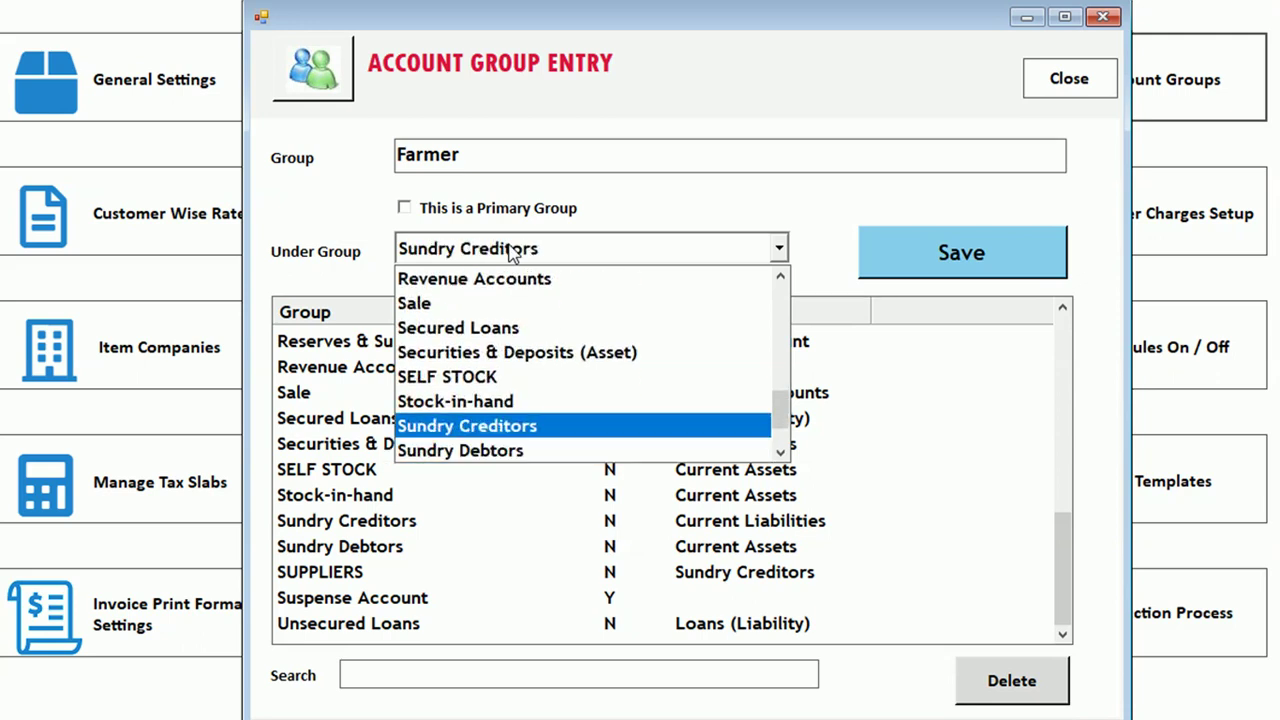
key("Down")
key("Up")
key("Down")
key("Tab")
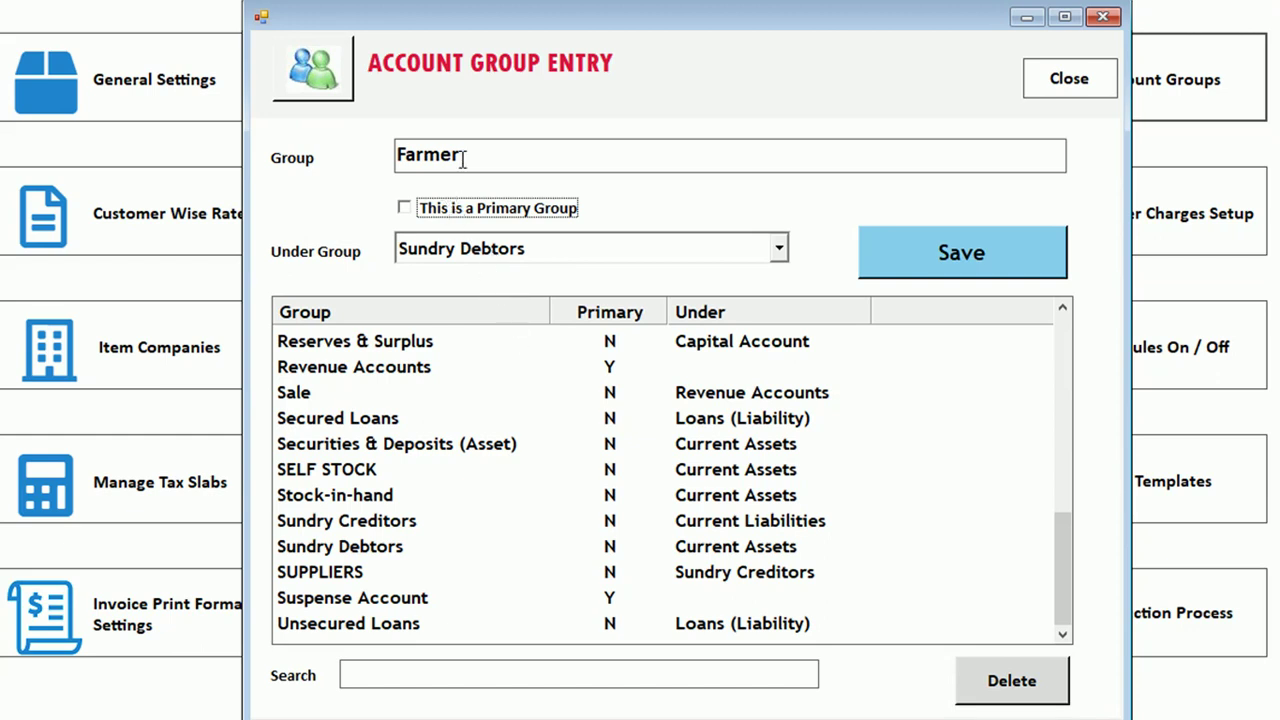
left_click(920, 250)
left_click(777, 406)
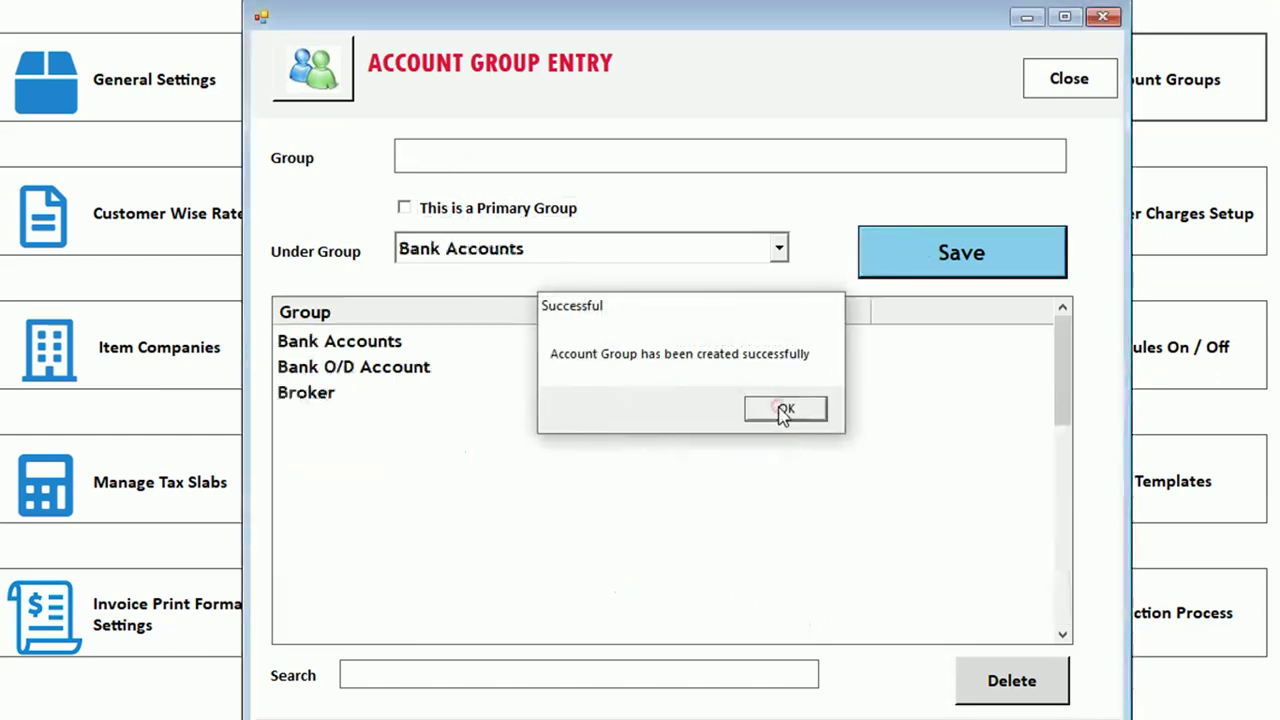
Close Account Group Entry and settings, then refresh the dashboard
left_click(1105, 82)
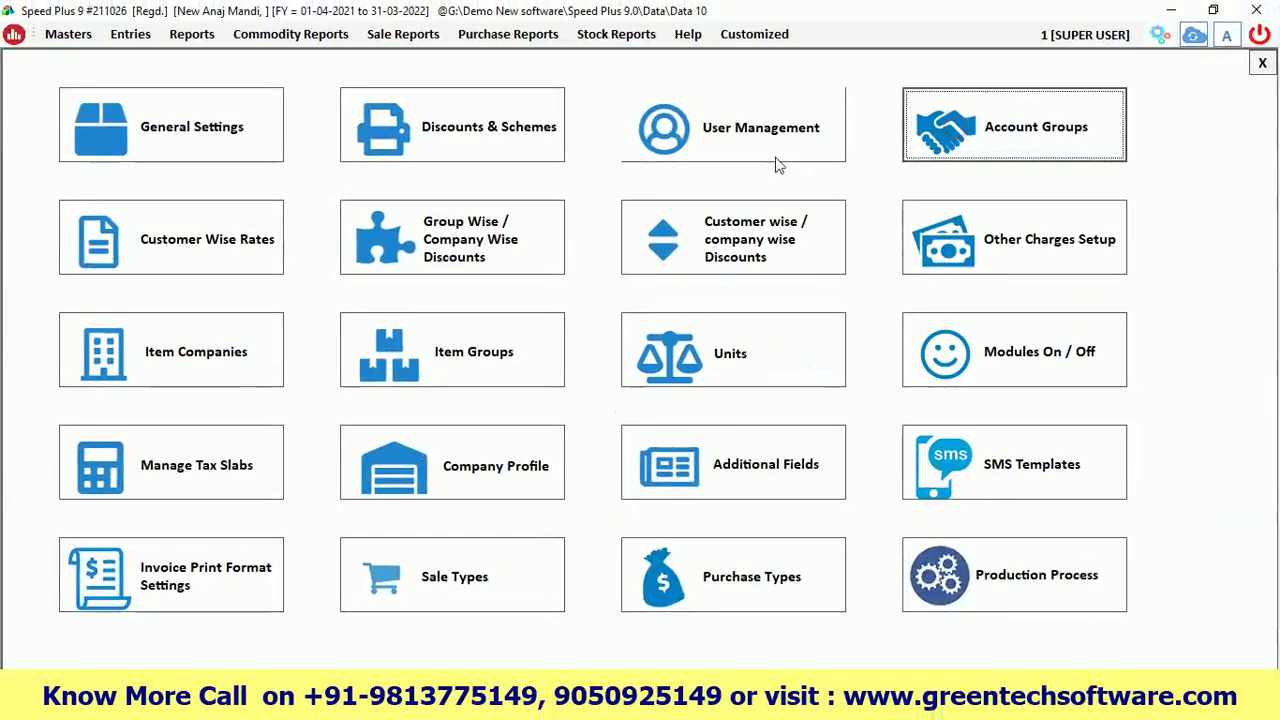
left_click(1262, 62)
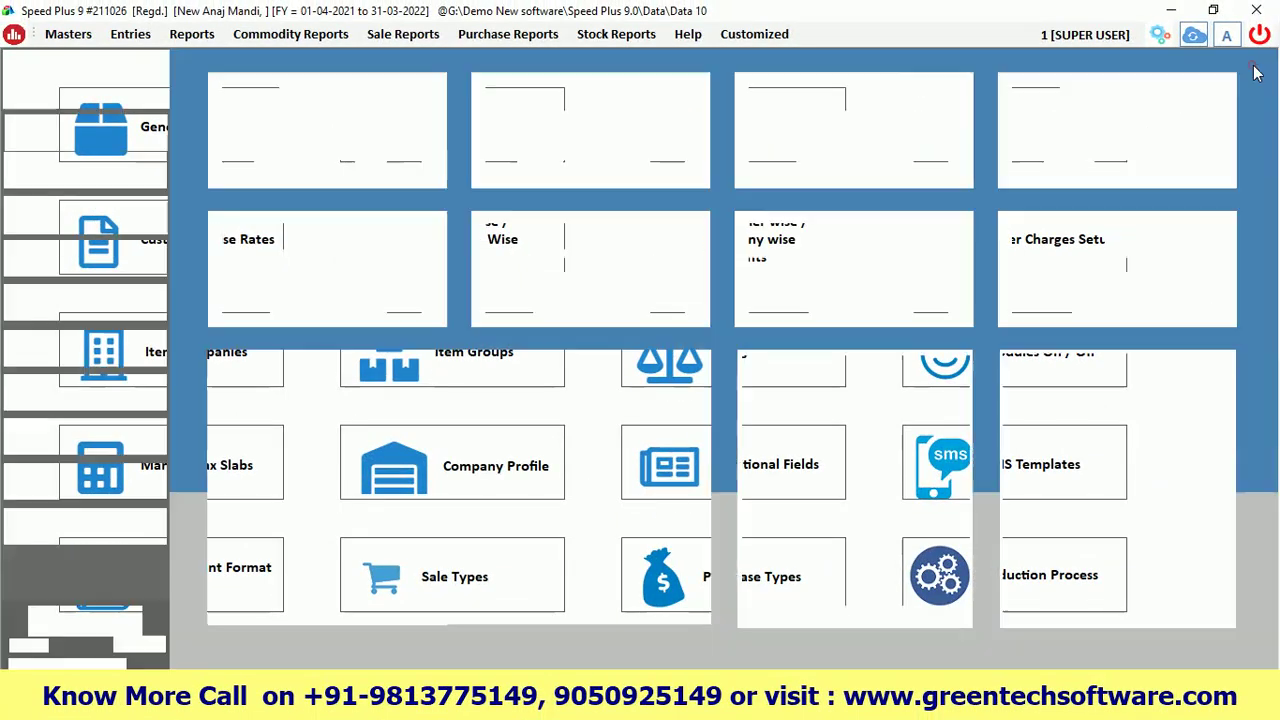
left_click(141, 648)
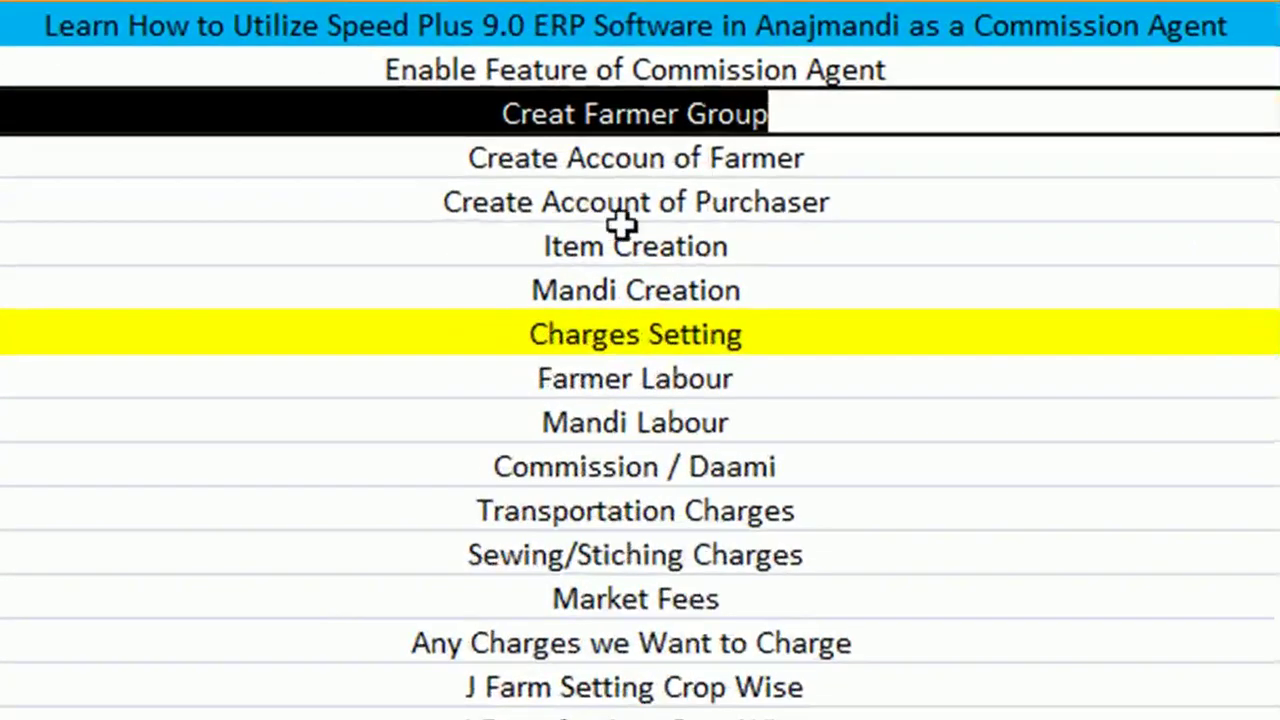
Highlight the farmer account creation topic in the Excel list
left_click(740, 158)
double_click(829, 157)
left_click_drag(829, 157, 424, 158)
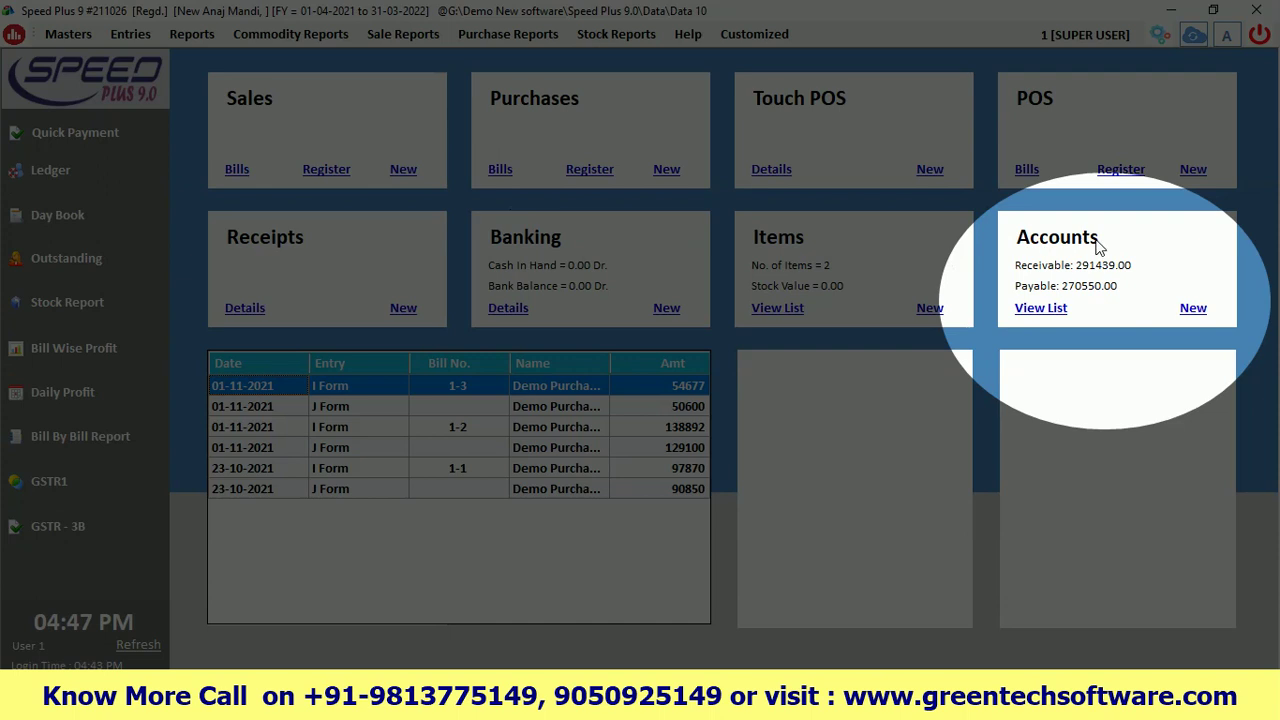
Filter the existing accounts list by D and open Demo Farmer for editing
left_click(1193, 309)
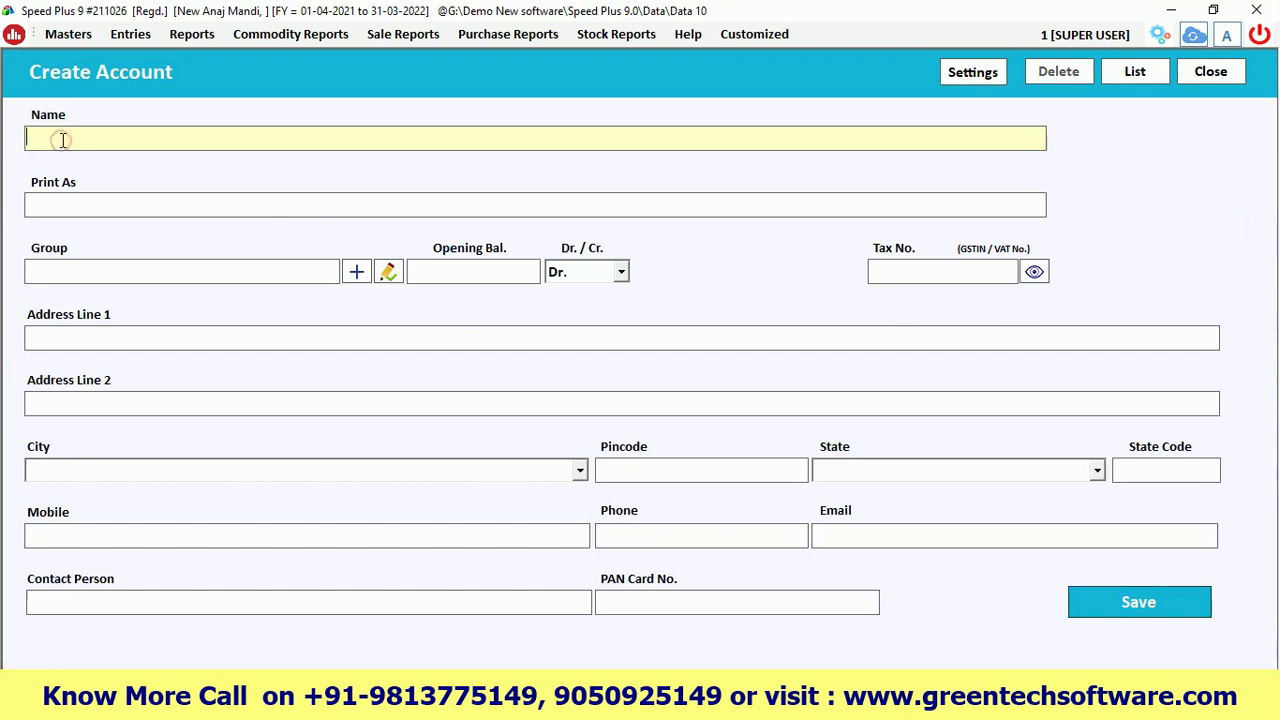
left_click(1134, 72)
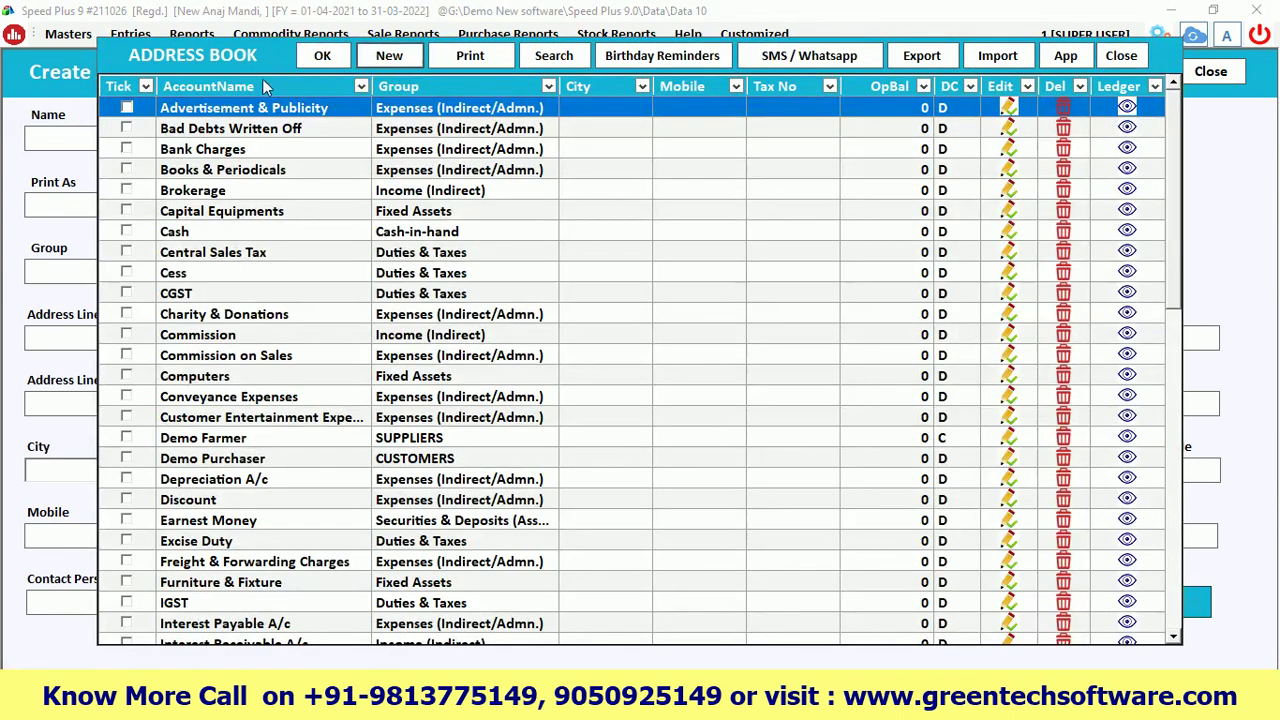
left_click(181, 133)
type("D")
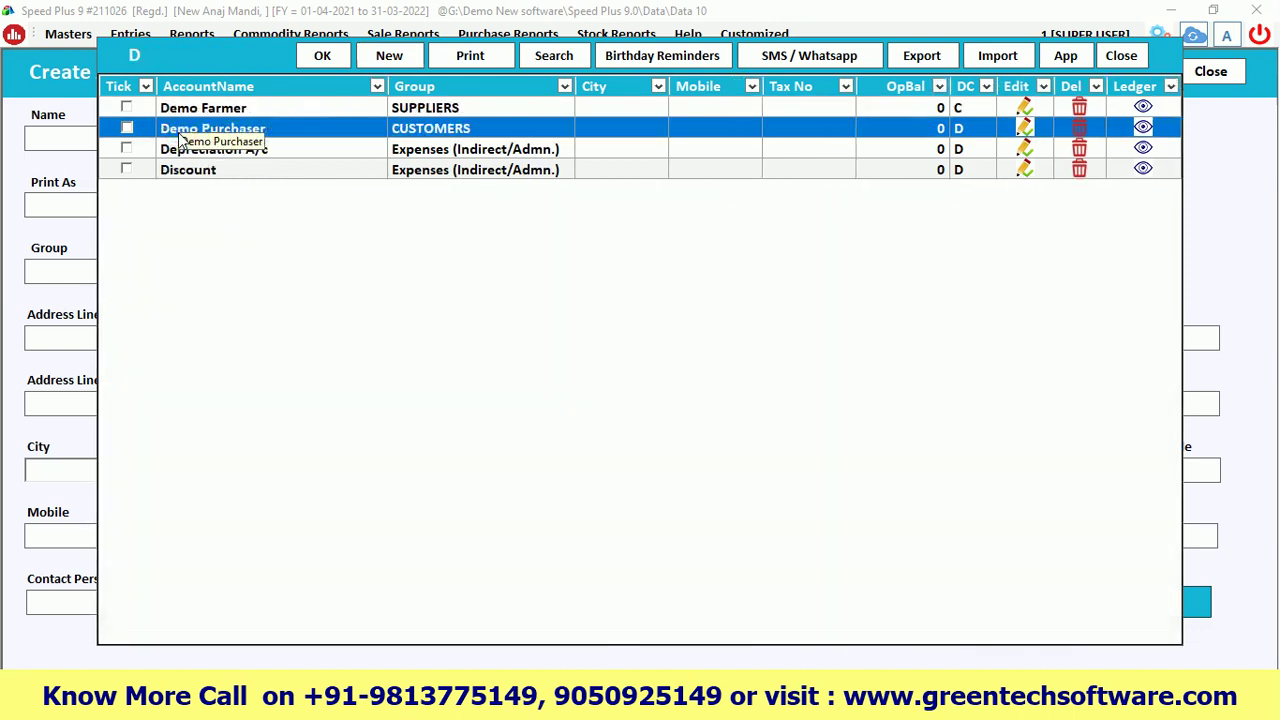
left_click(235, 110)
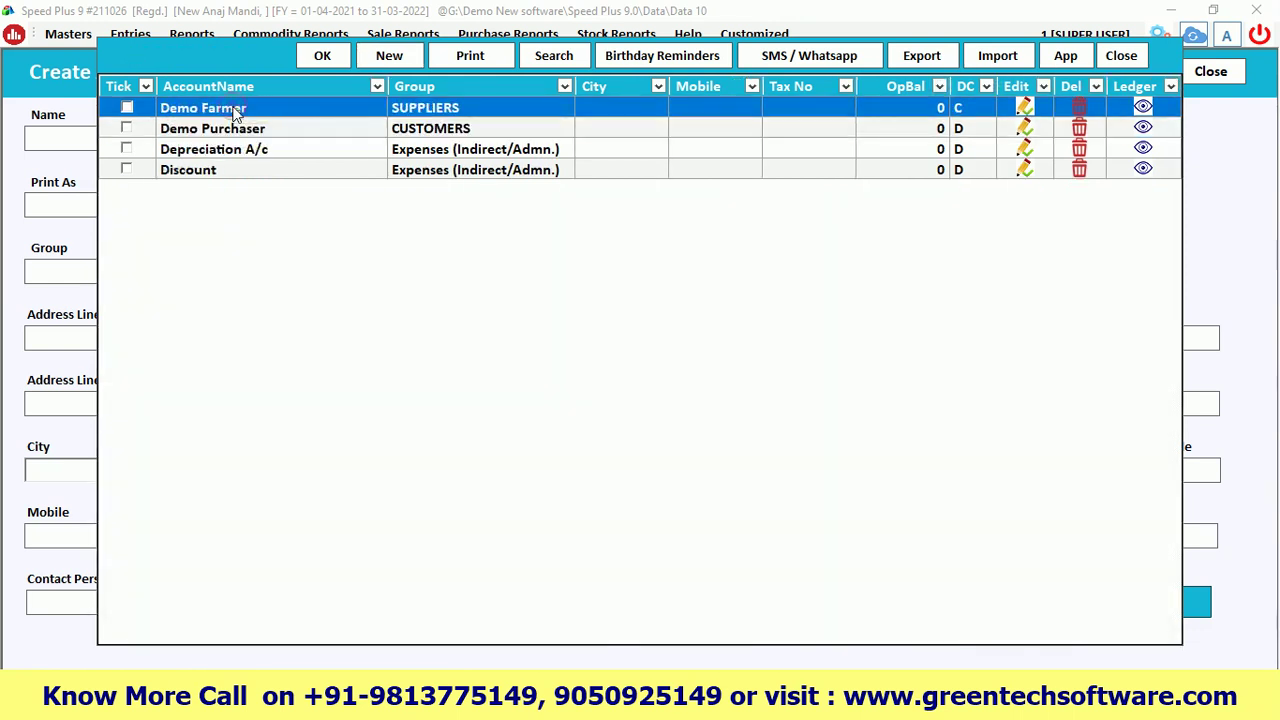
double_click(235, 110)
Change Demo Farmer's group from SUPPLIERS to Farmer
left_click_drag(218, 126, 114, 132)
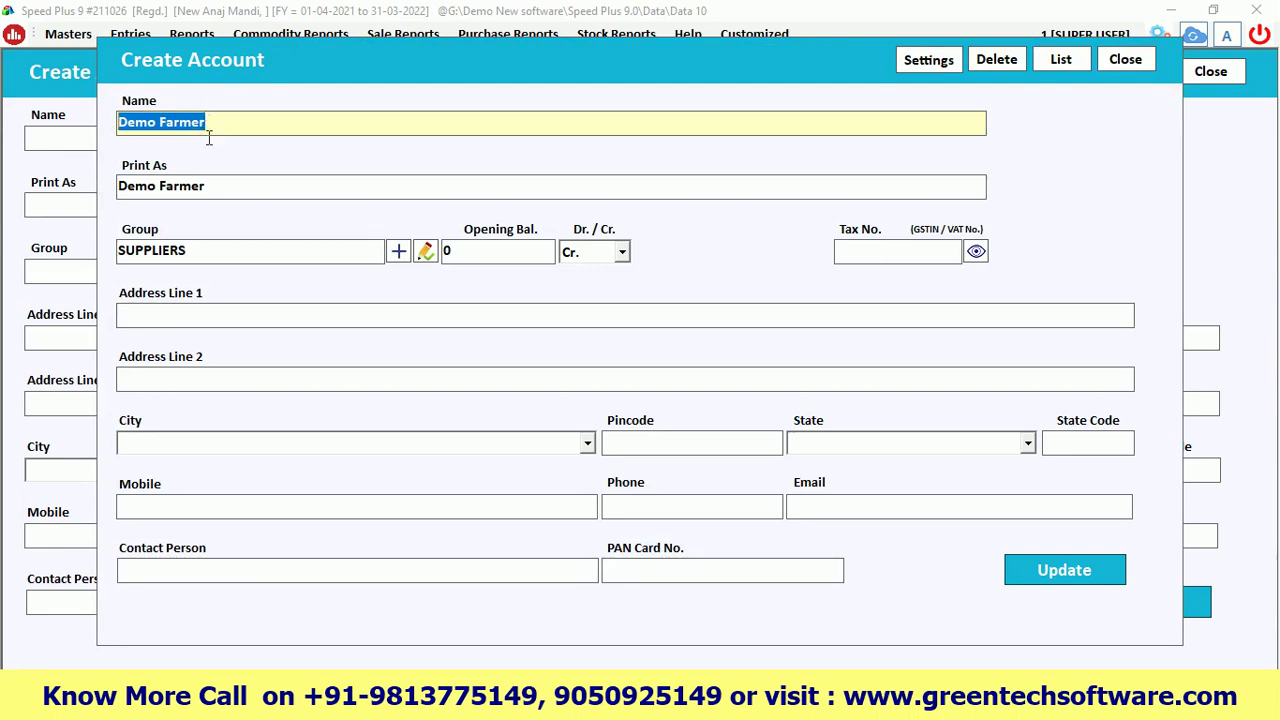
key("Return")
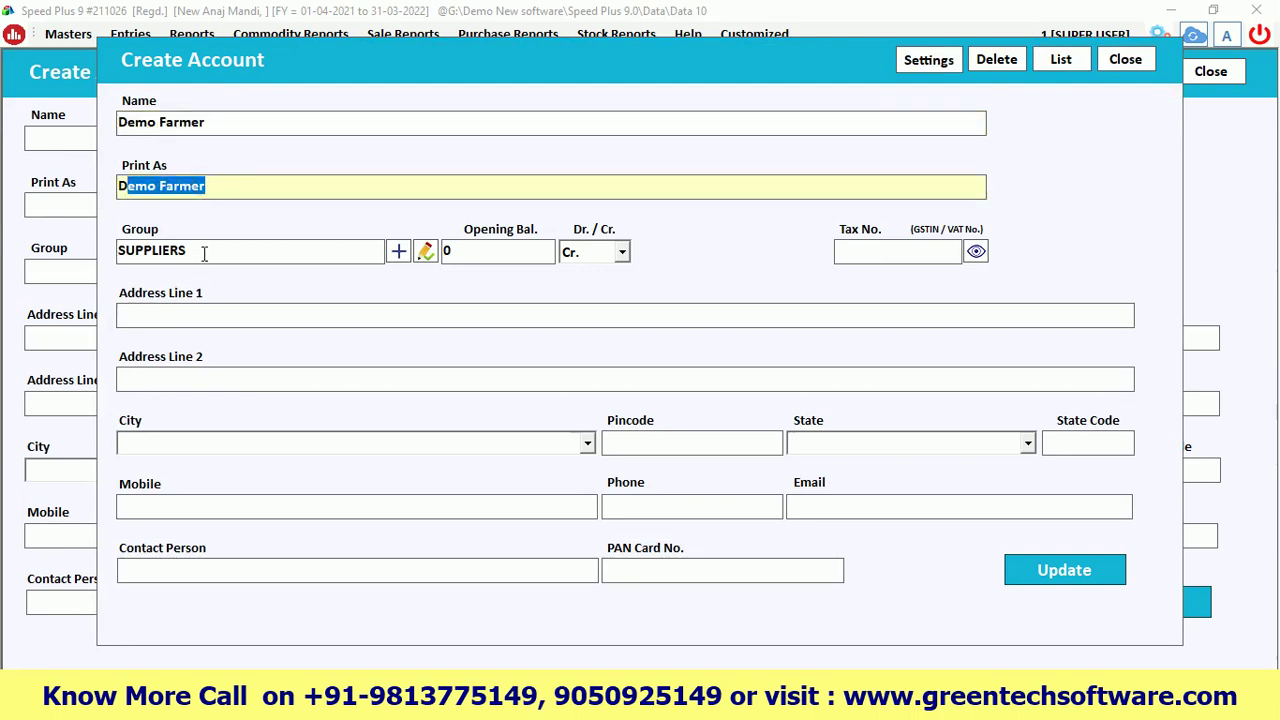
left_click(208, 250)
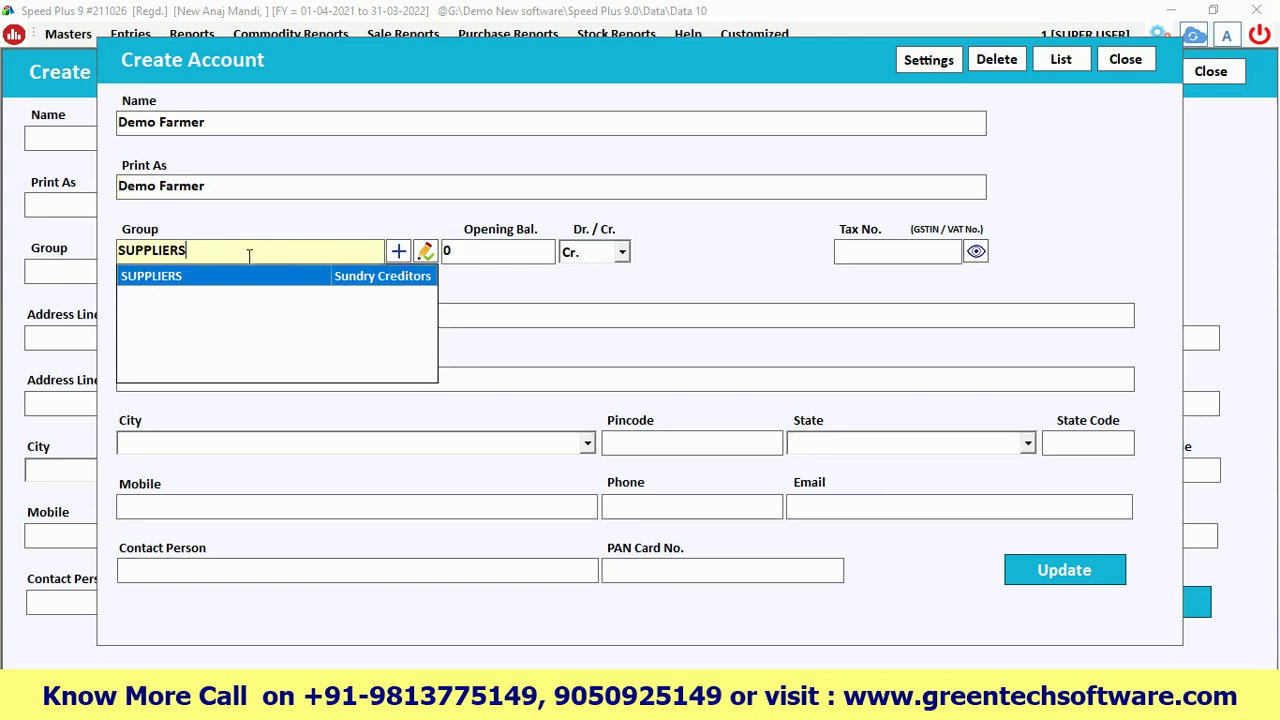
key("ctrl+a")
key("BackSpace")
type("far")
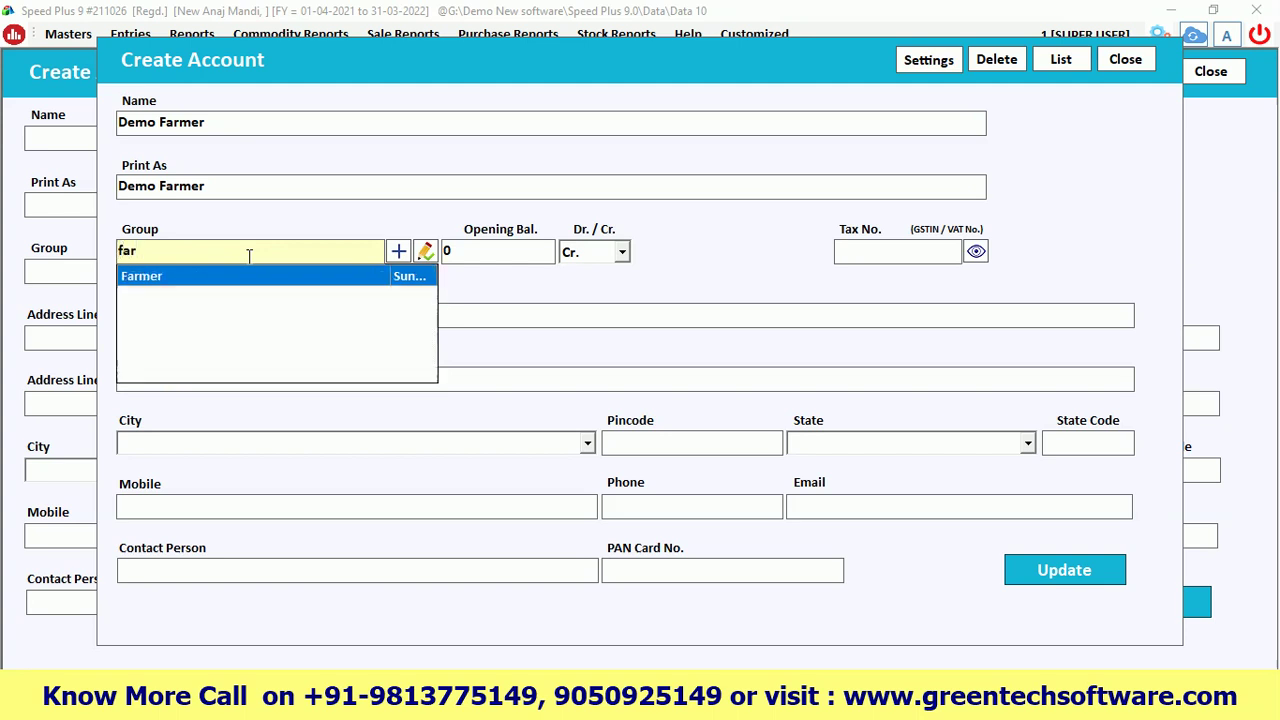
key("Return")
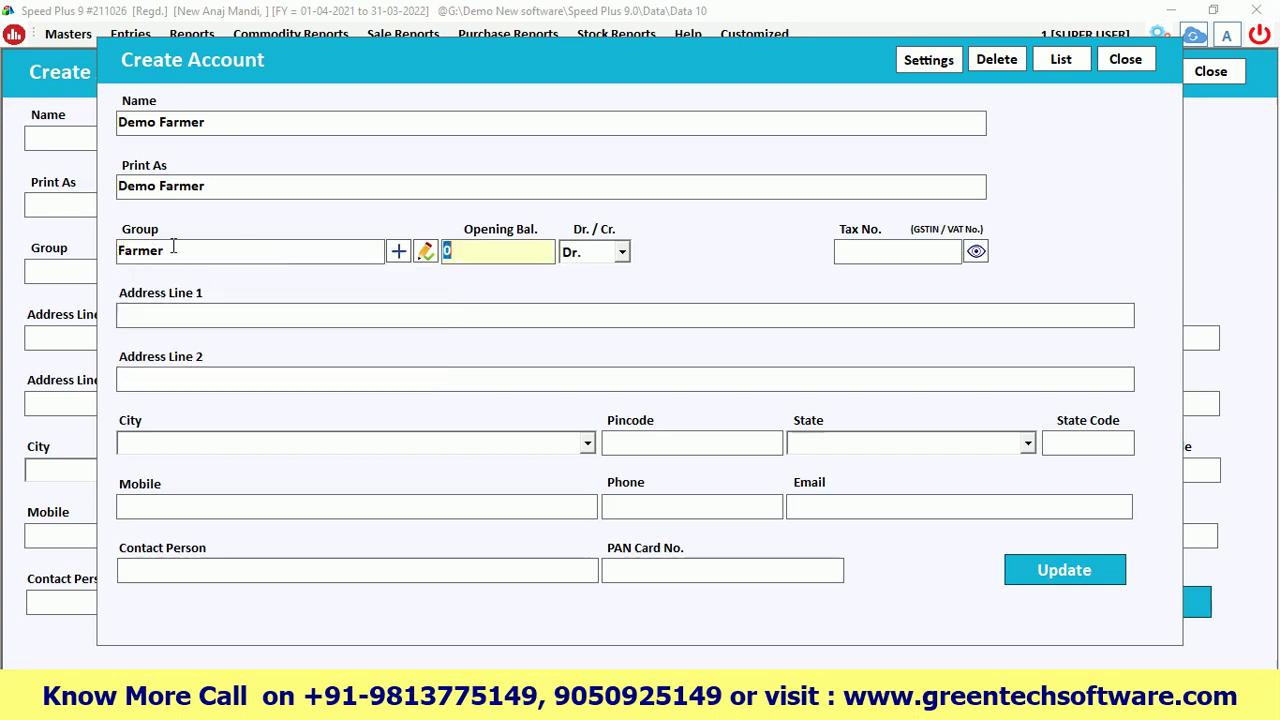
left_click(183, 252)
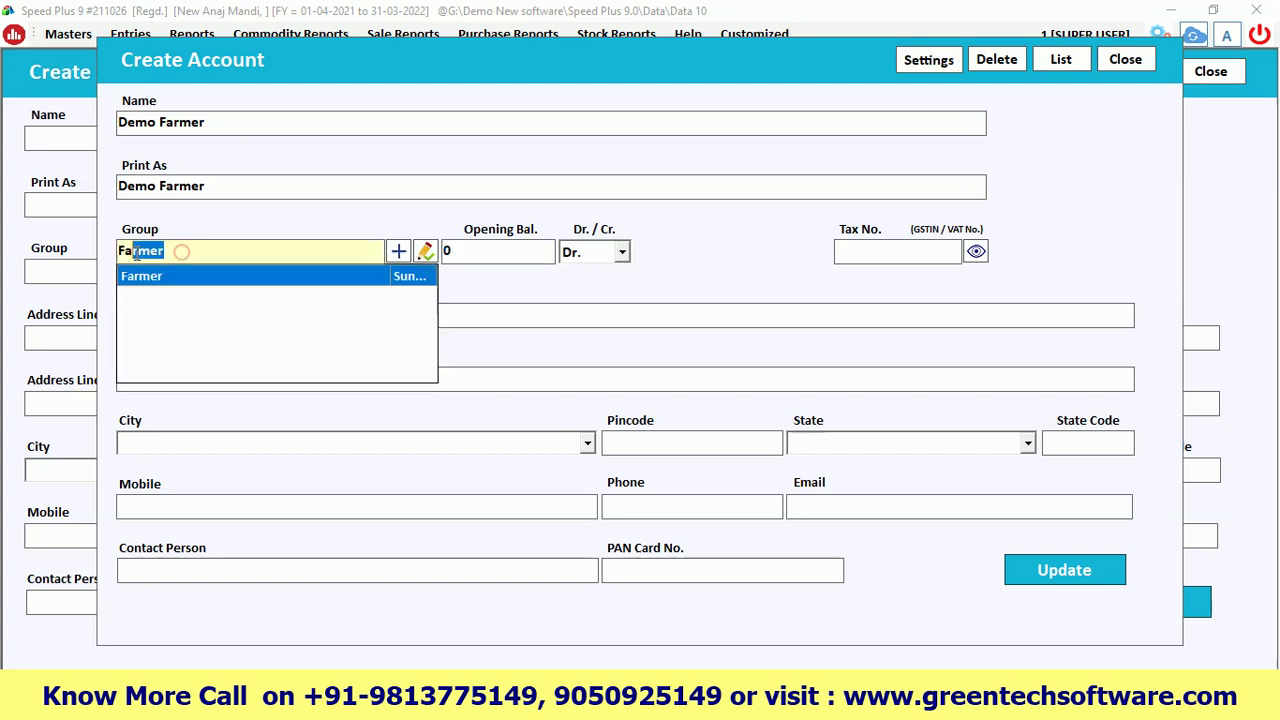
left_click(191, 253)
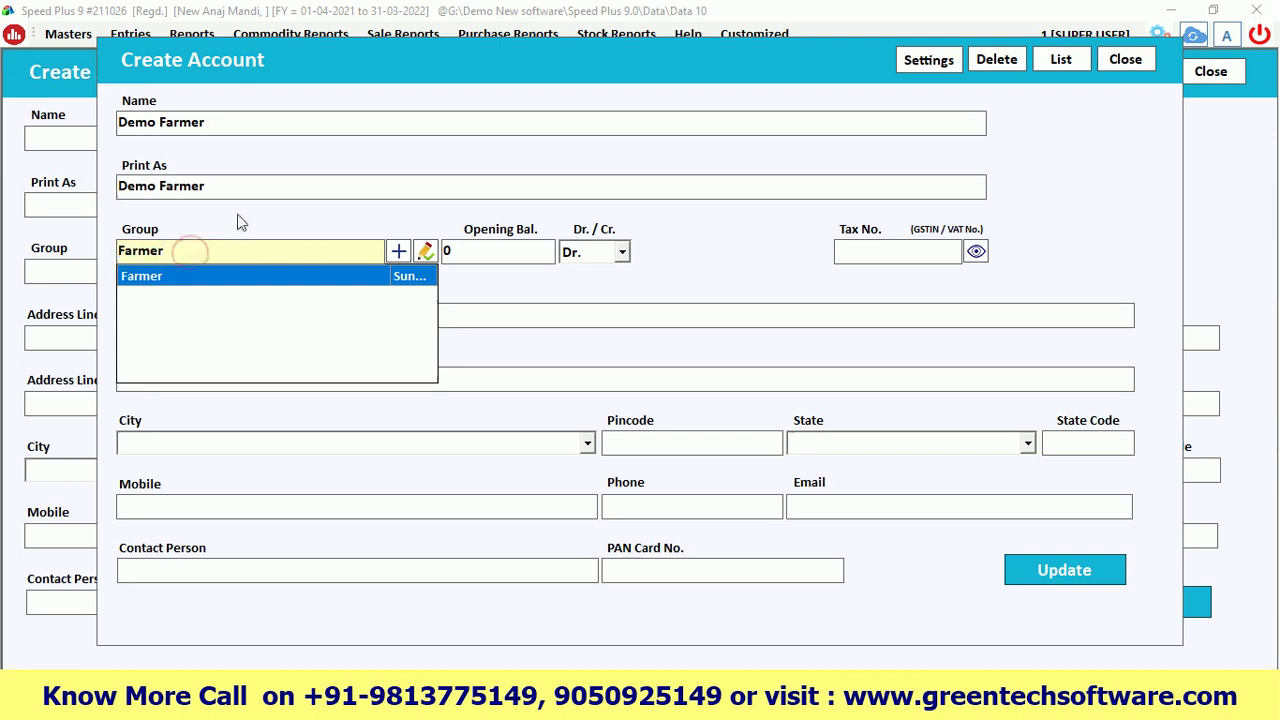
left_click(299, 270)
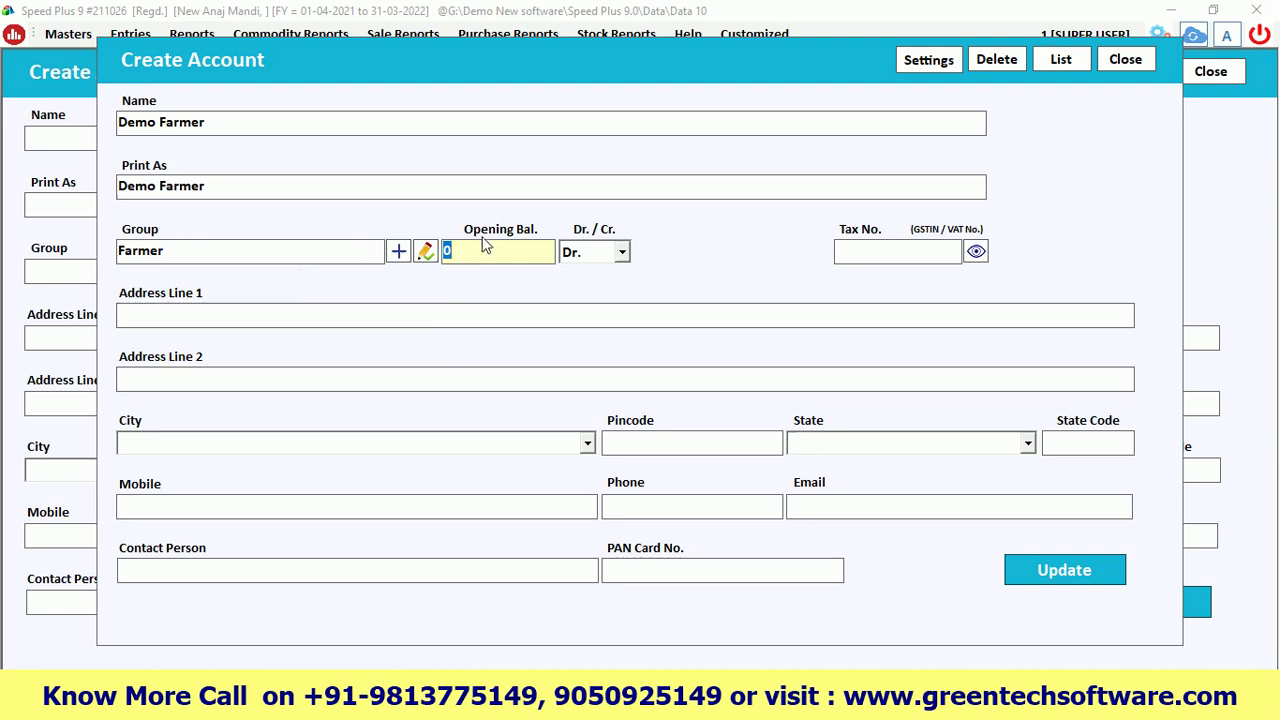
Go through the address, city, pincode, state and phone fields, then exit without saving
left_click(142, 316)
left_click(143, 377)
left_click(146, 437)
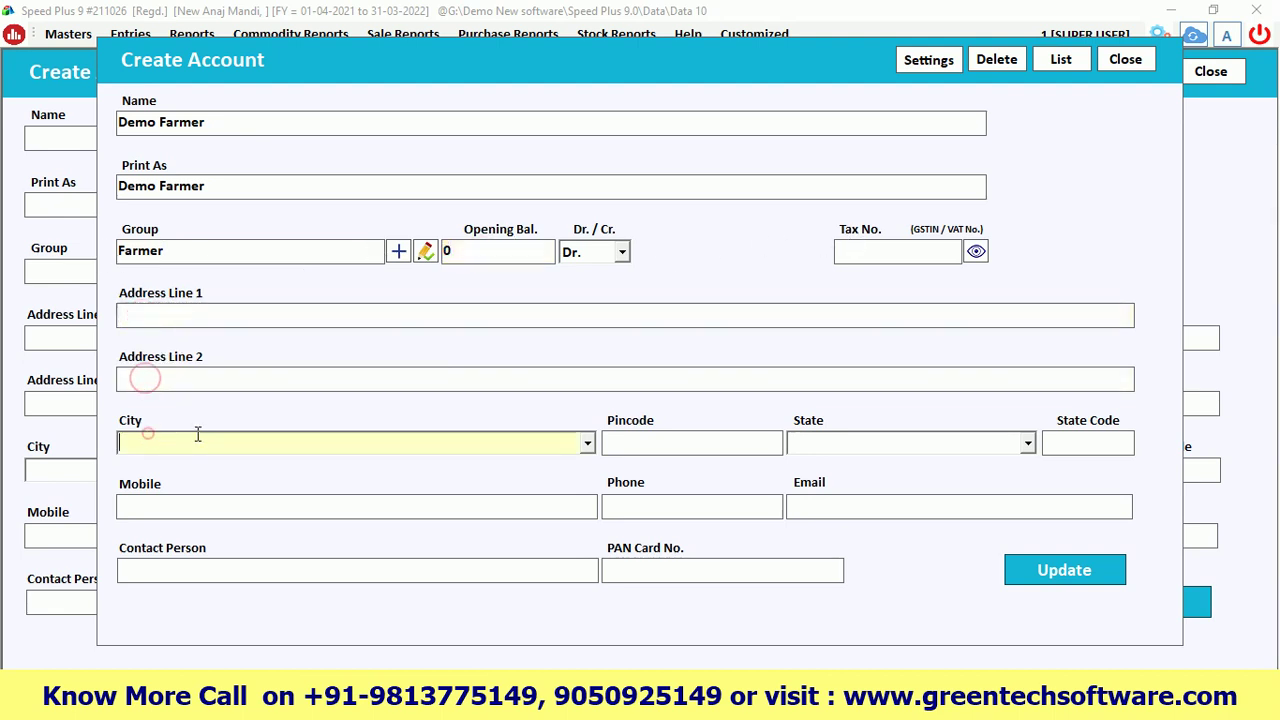
left_click(640, 436)
left_click(840, 438)
left_click(1076, 443)
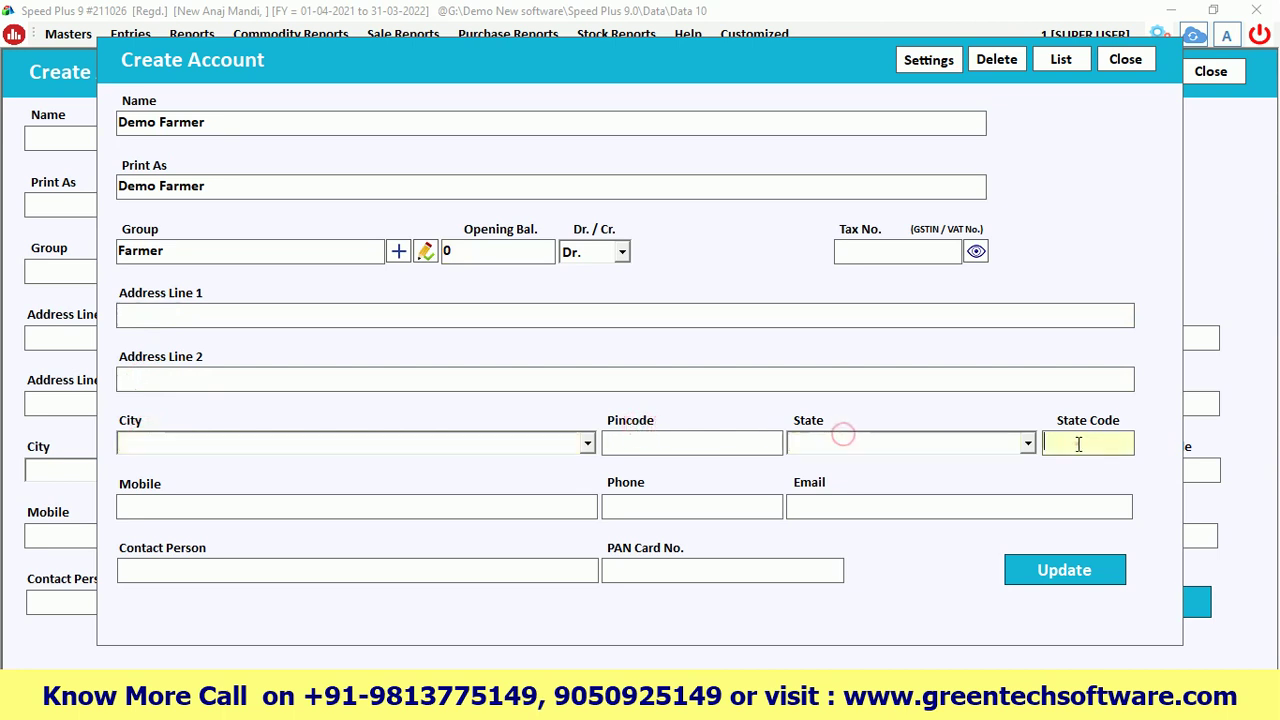
left_click(155, 503)
left_click(620, 504)
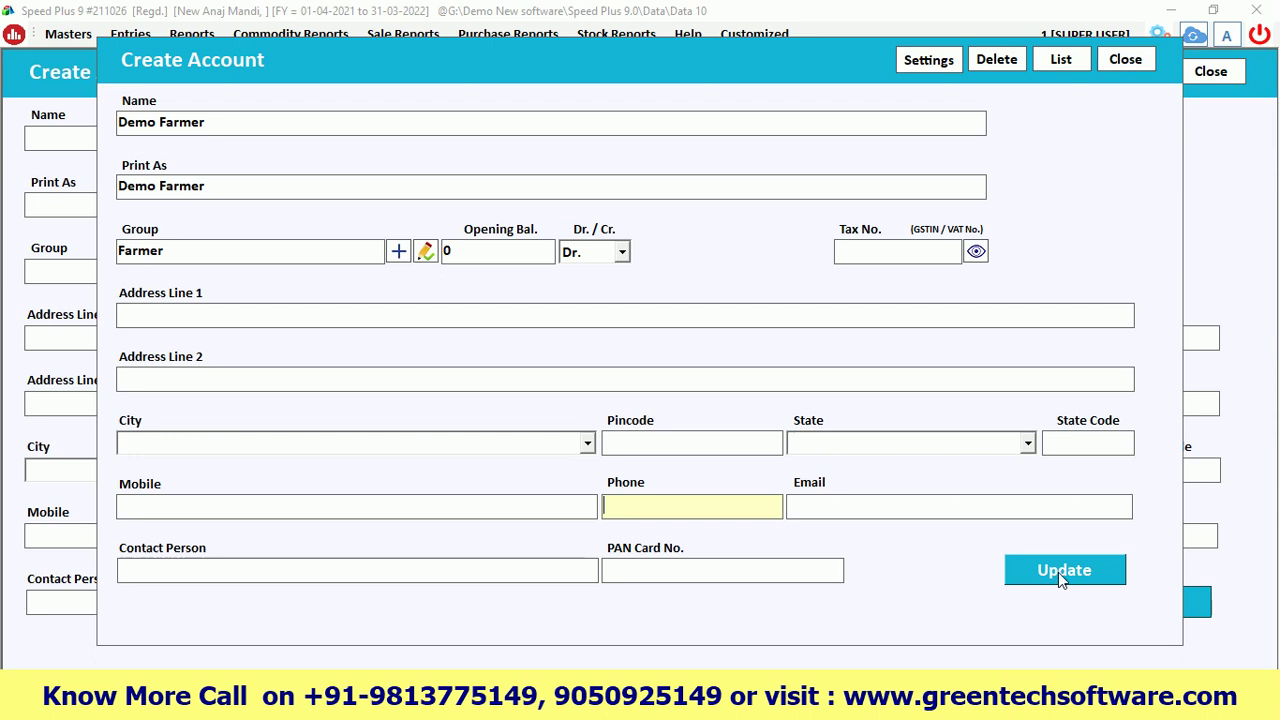
left_click(1125, 59)
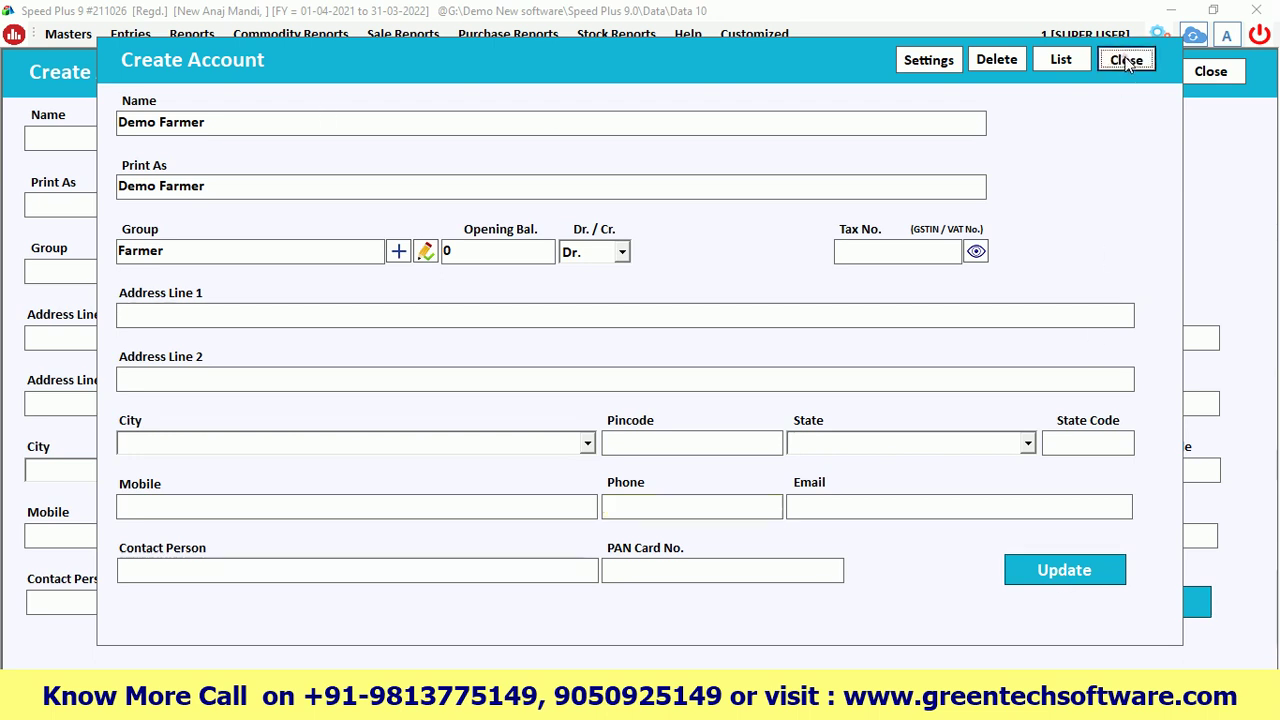
left_click(652, 414)
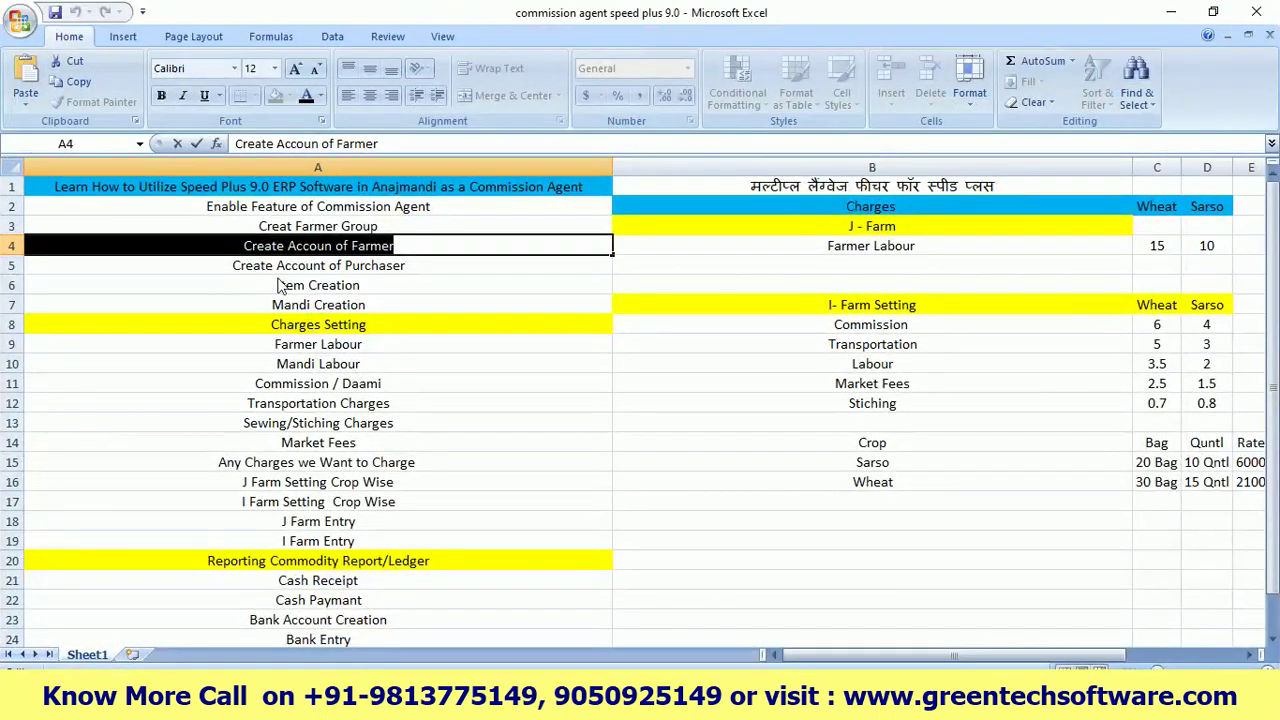
left_click(340, 265)
double_click(420, 265)
double_click(380, 265)
left_click(248, 276)
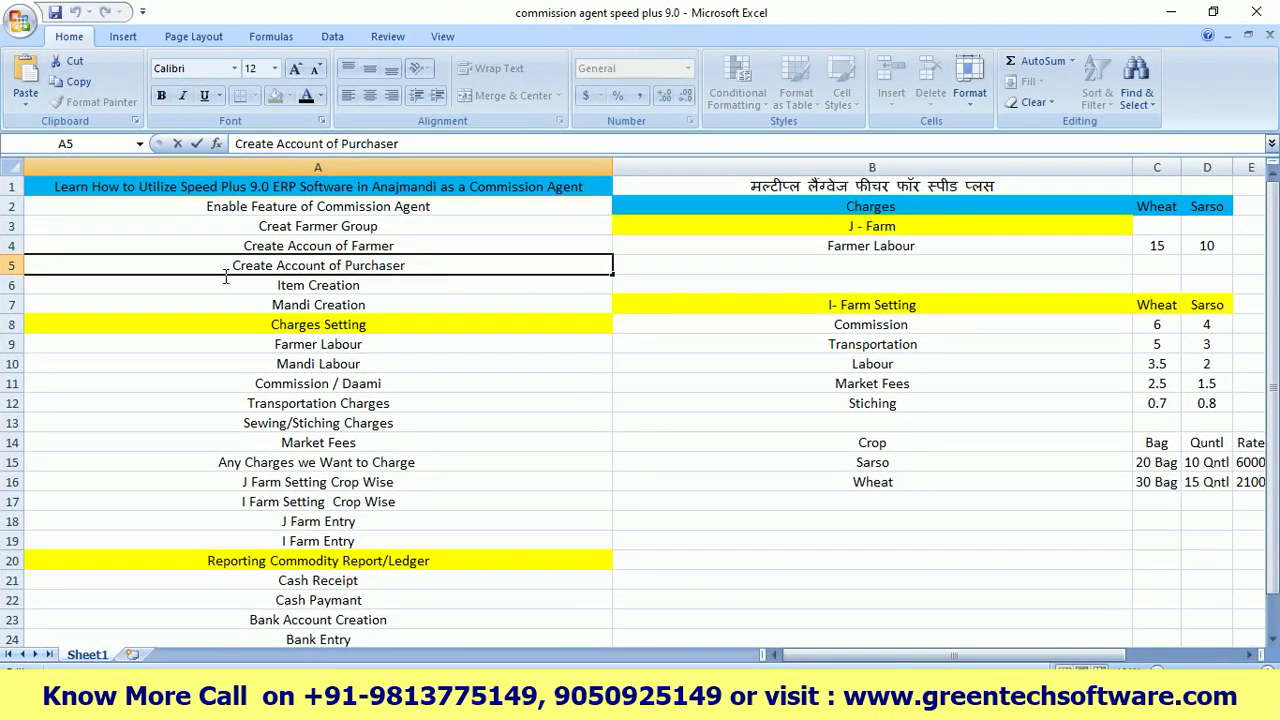
triple_click(222, 270)
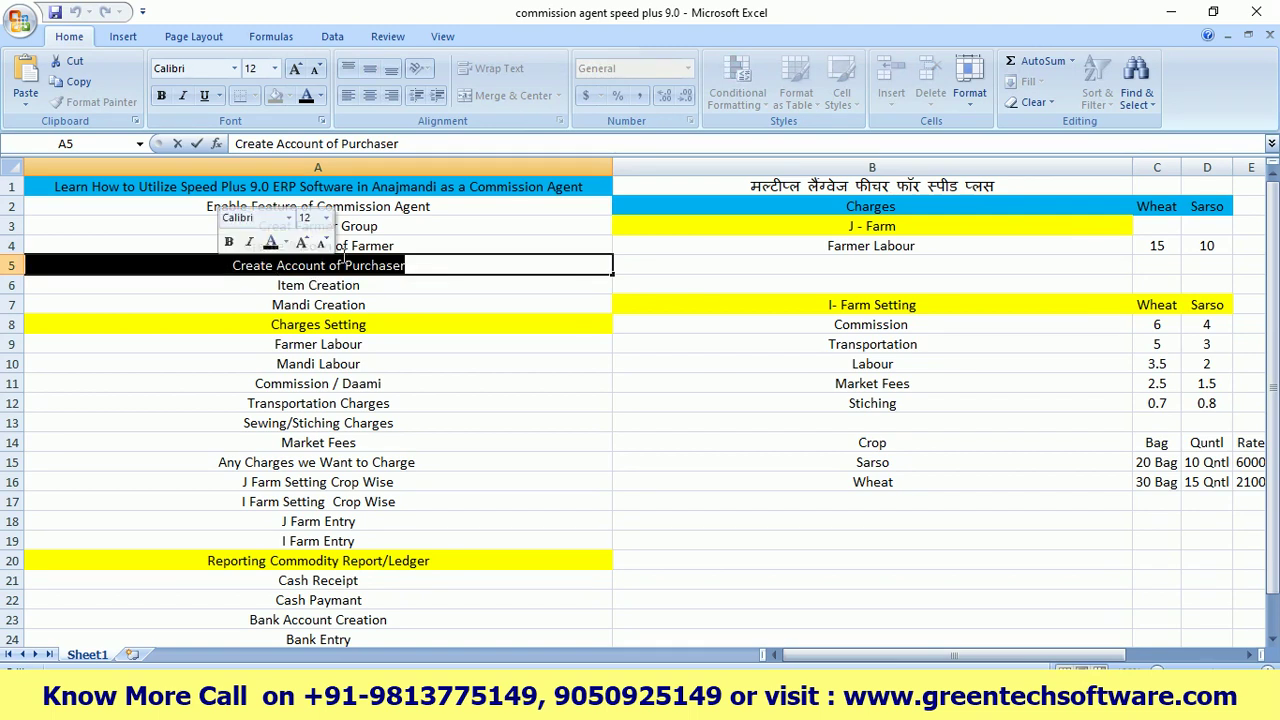
left_click(1168, 13)
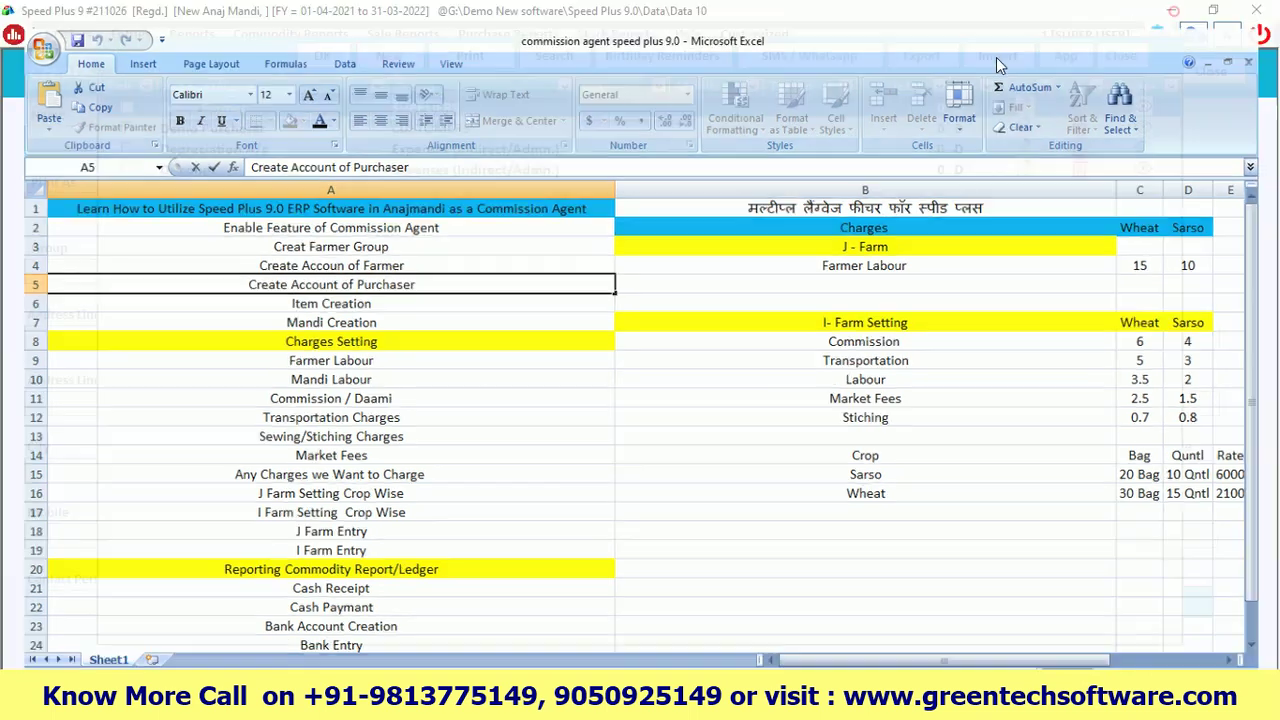
left_click(205, 132)
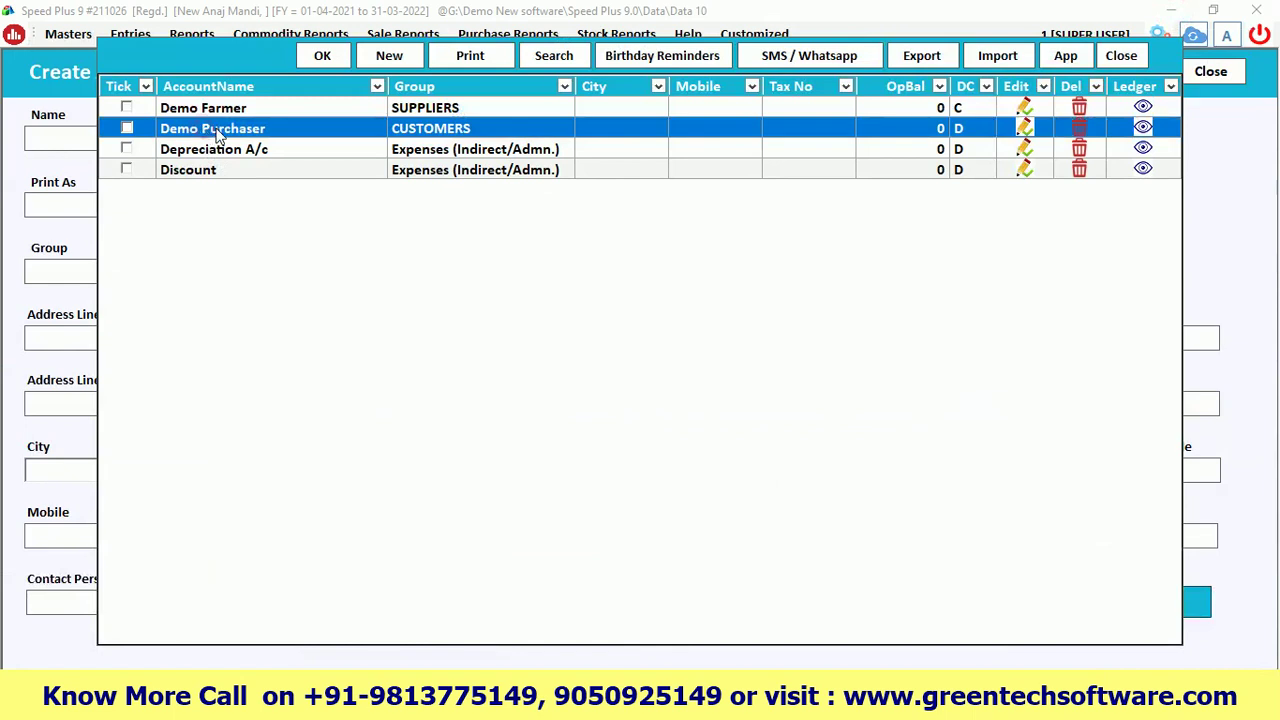
Open Demo Purchaser and review its name and CUSTOMERS group
double_click(218, 133)
left_click_drag(235, 122, 122, 140)
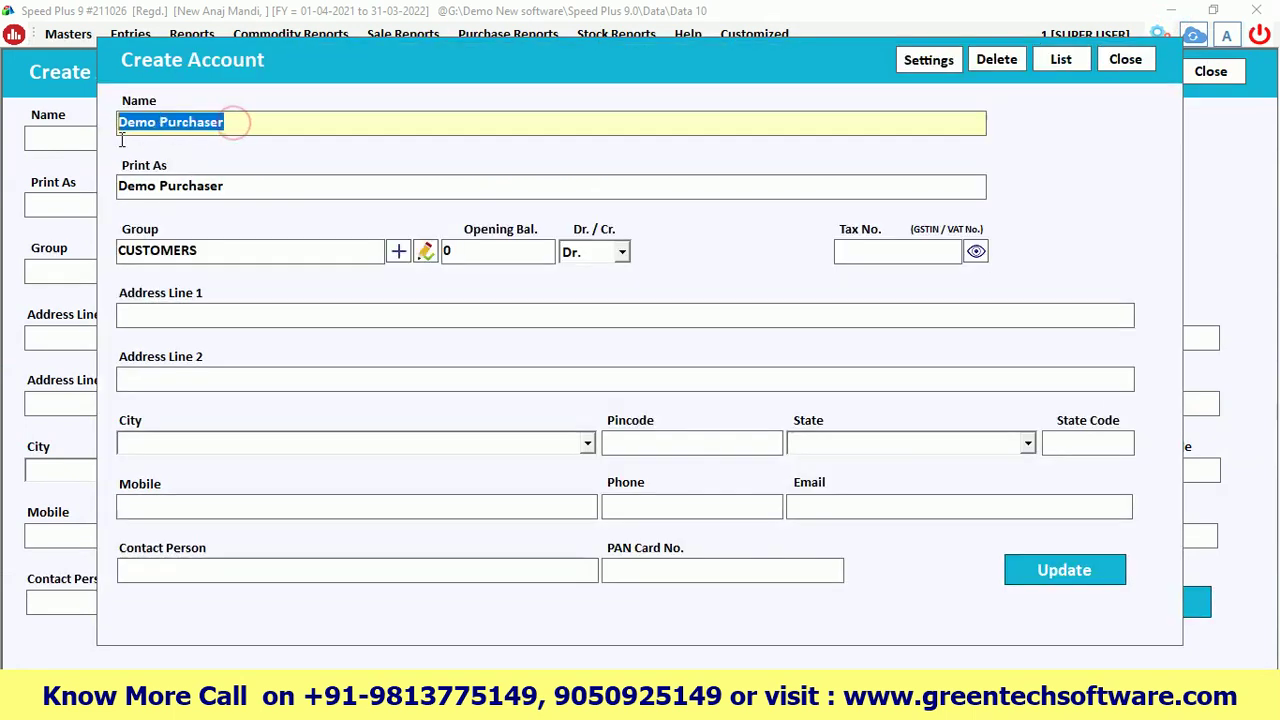
left_click(239, 126)
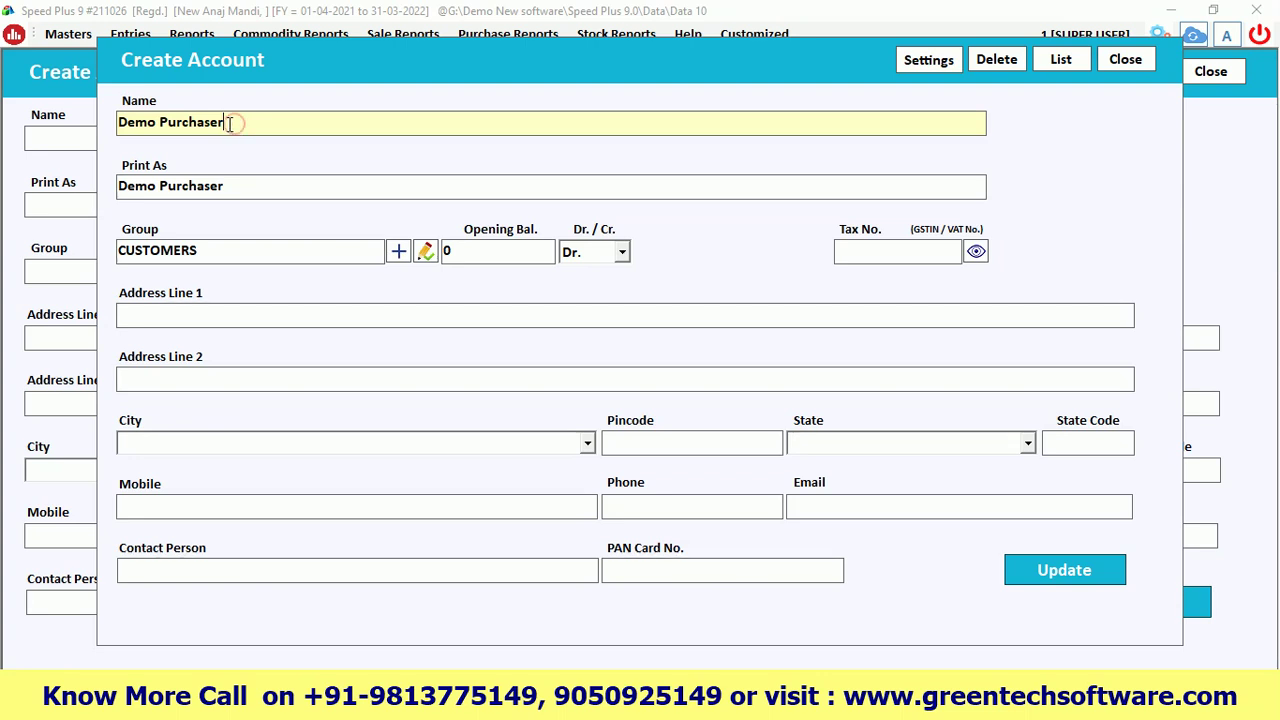
left_click_drag(230, 123, 120, 124)
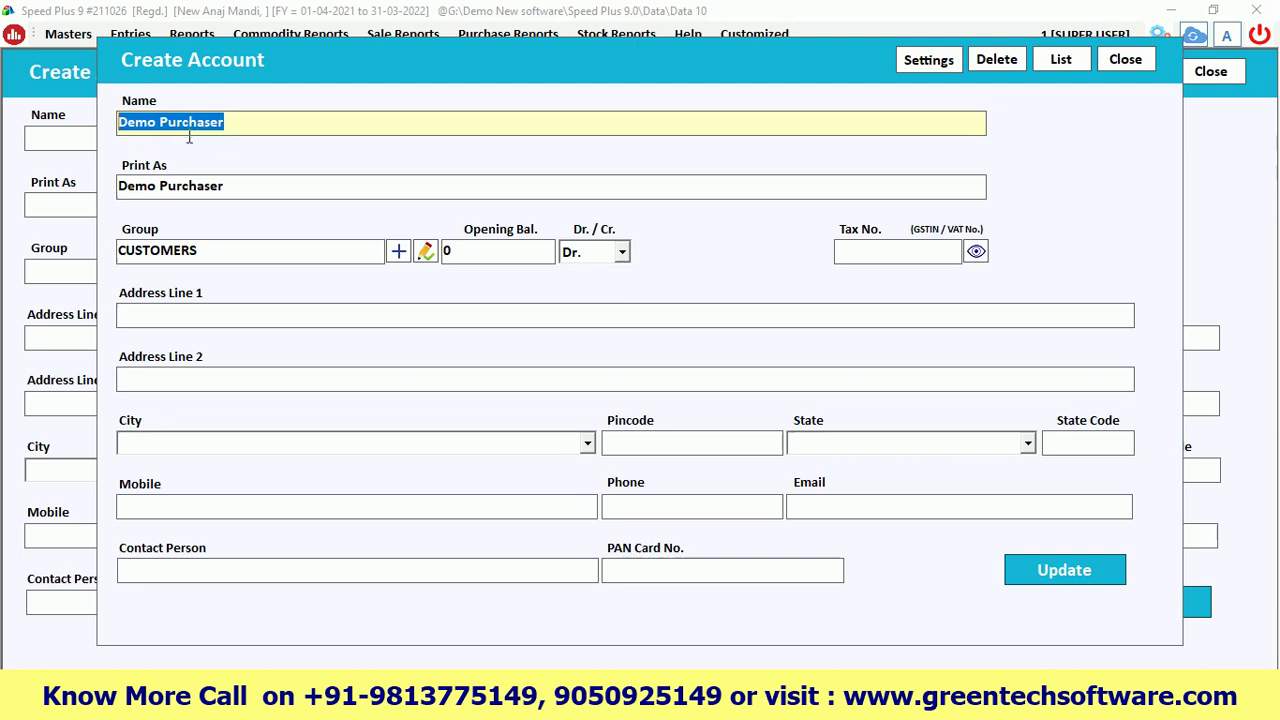
left_click(243, 122)
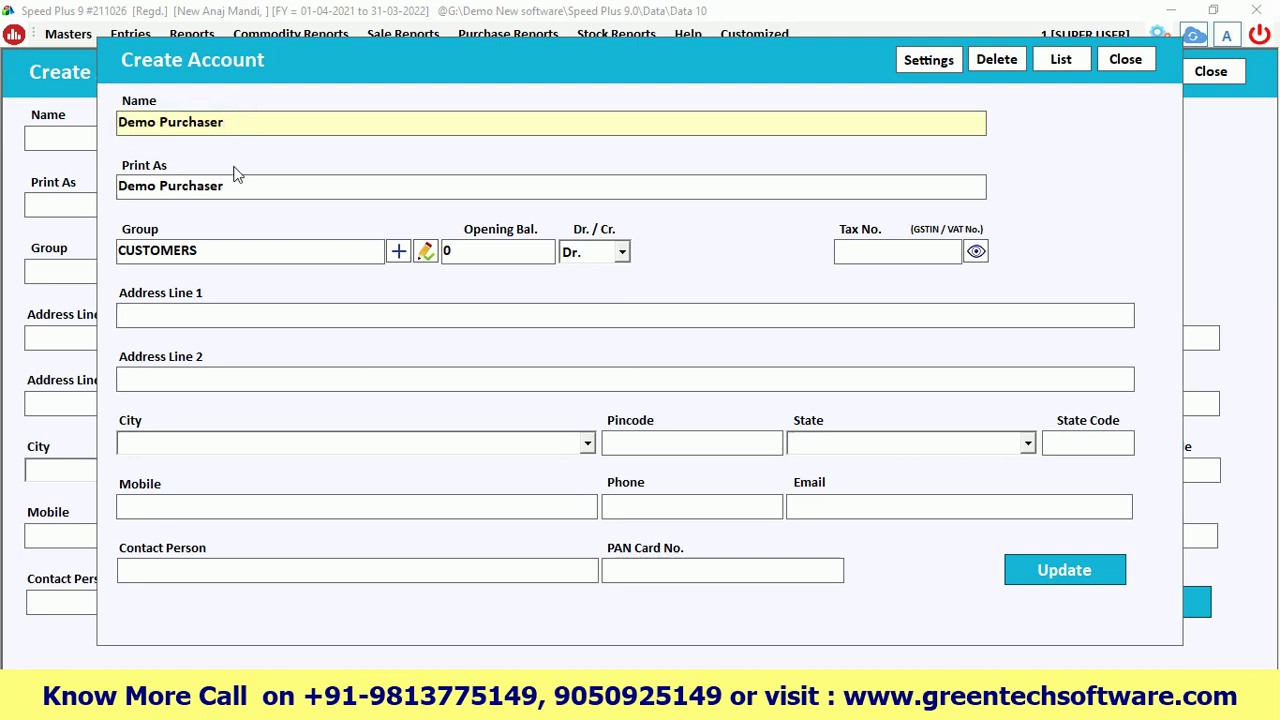
left_click(213, 251)
left_click_drag(213, 251, 110, 254)
left_click(203, 251)
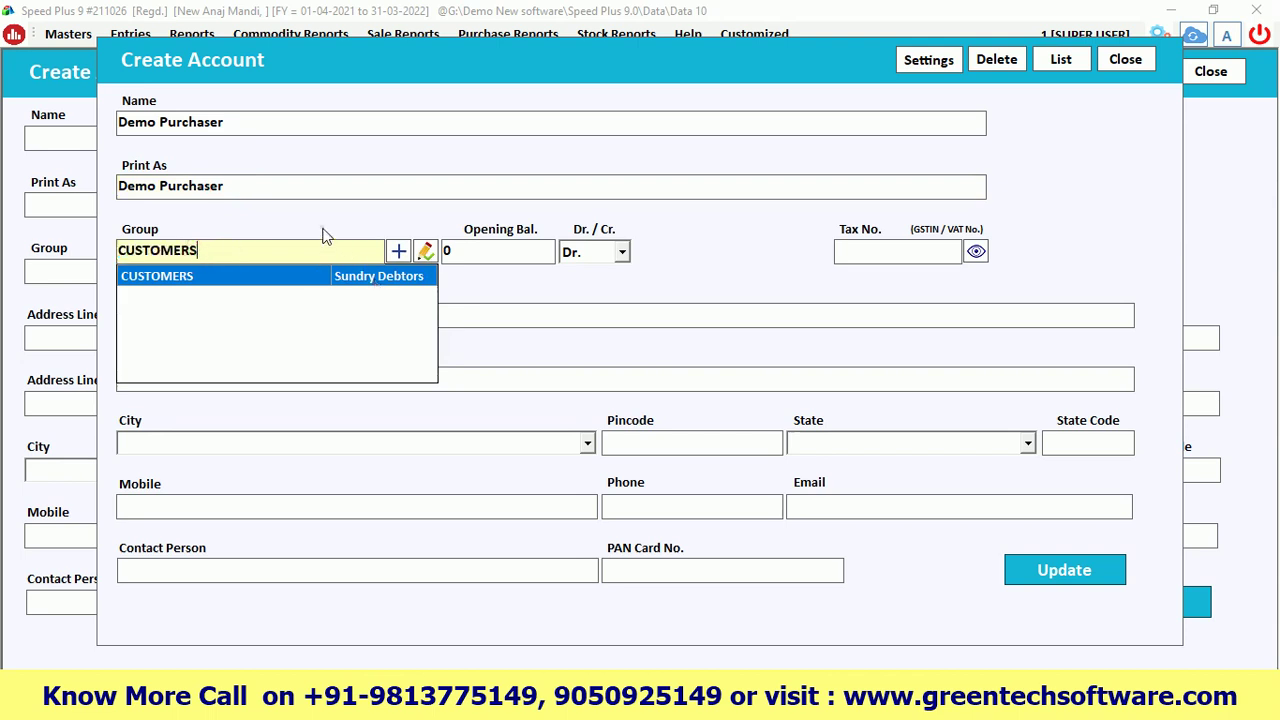
key("Return")
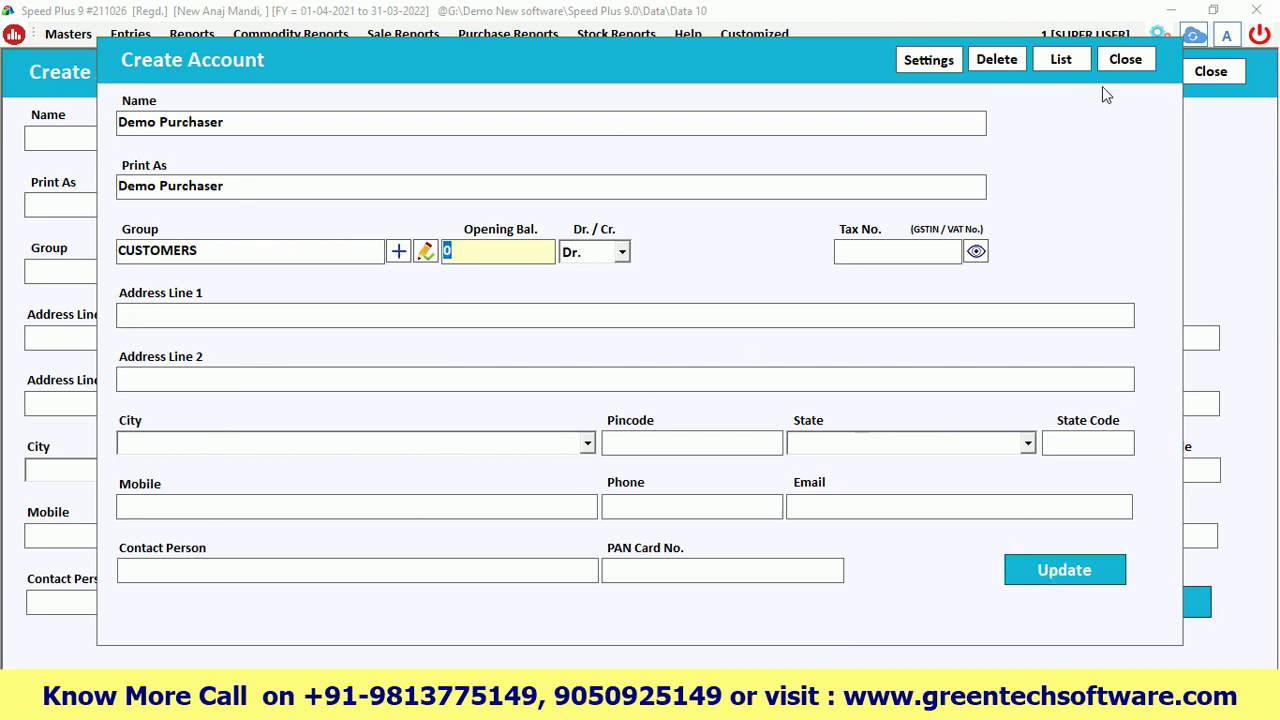
Exit Demo Purchaser without saving, check Demo Farmer and Demo Purchaser, then close the list
left_click(1120, 64)
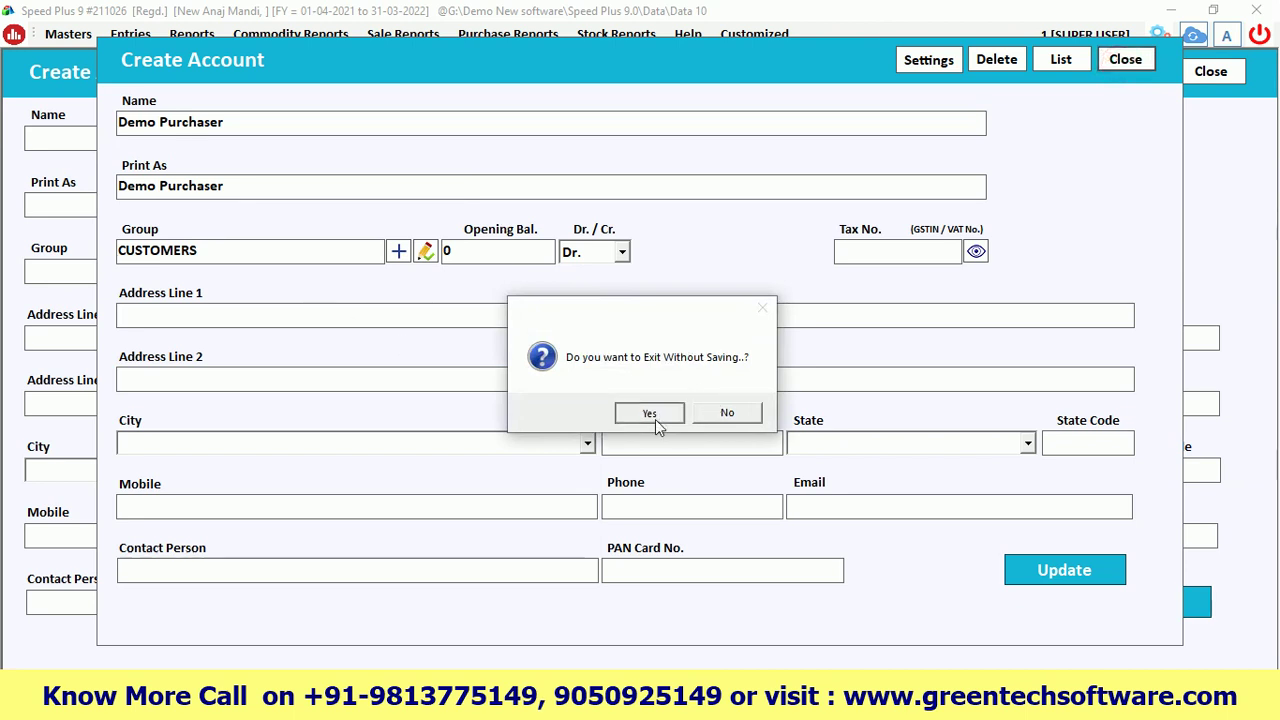
left_click(652, 415)
left_click(1125, 62)
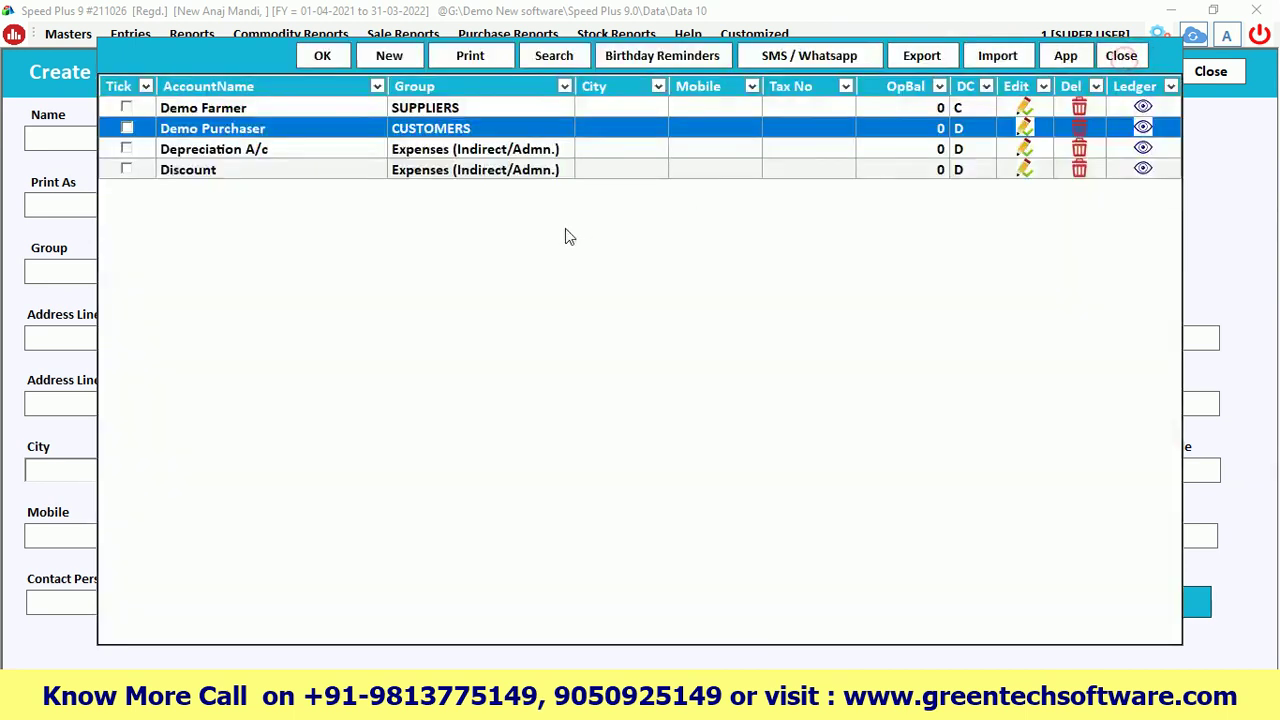
left_click(183, 106)
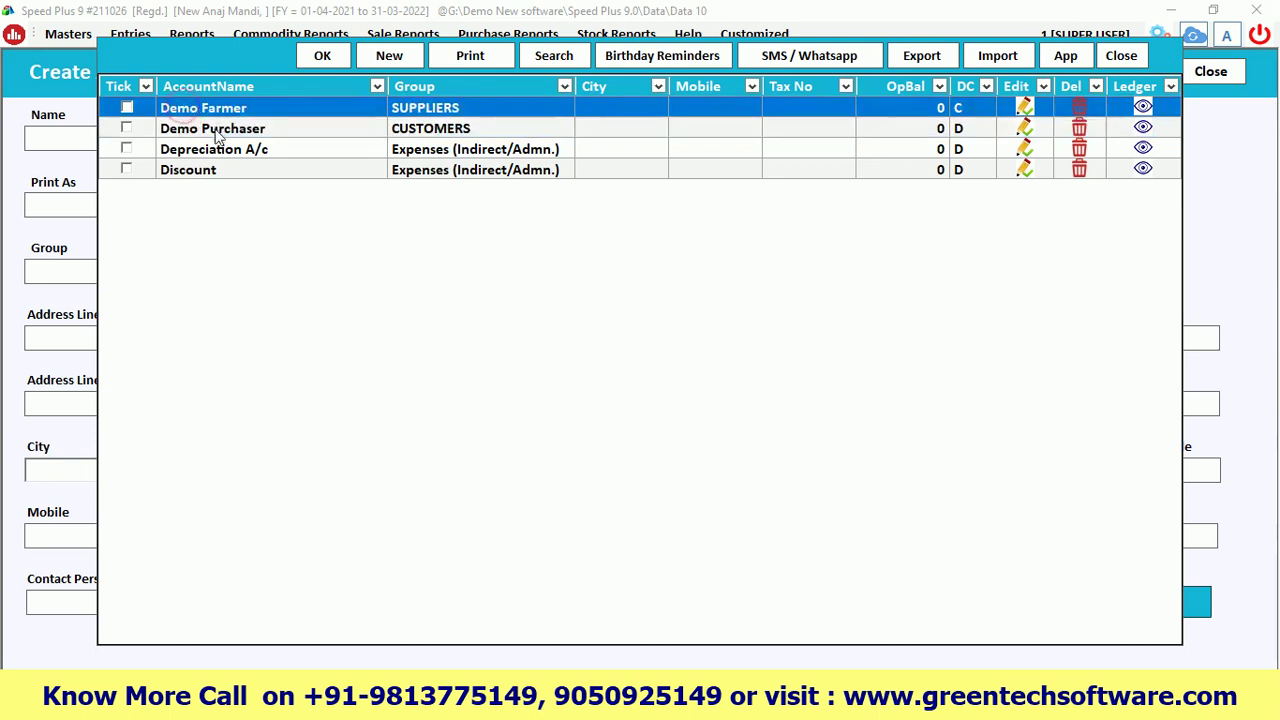
left_click(208, 128)
left_click(212, 110)
left_click(212, 130)
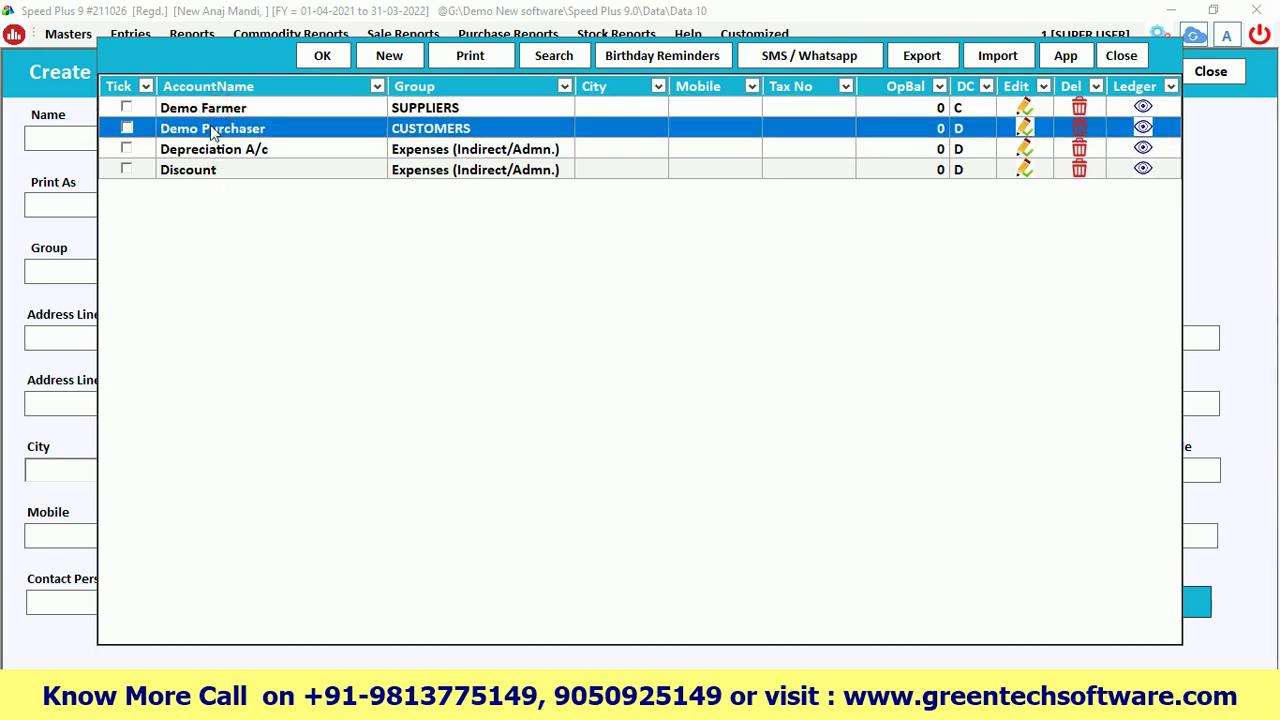
left_click(1118, 58)
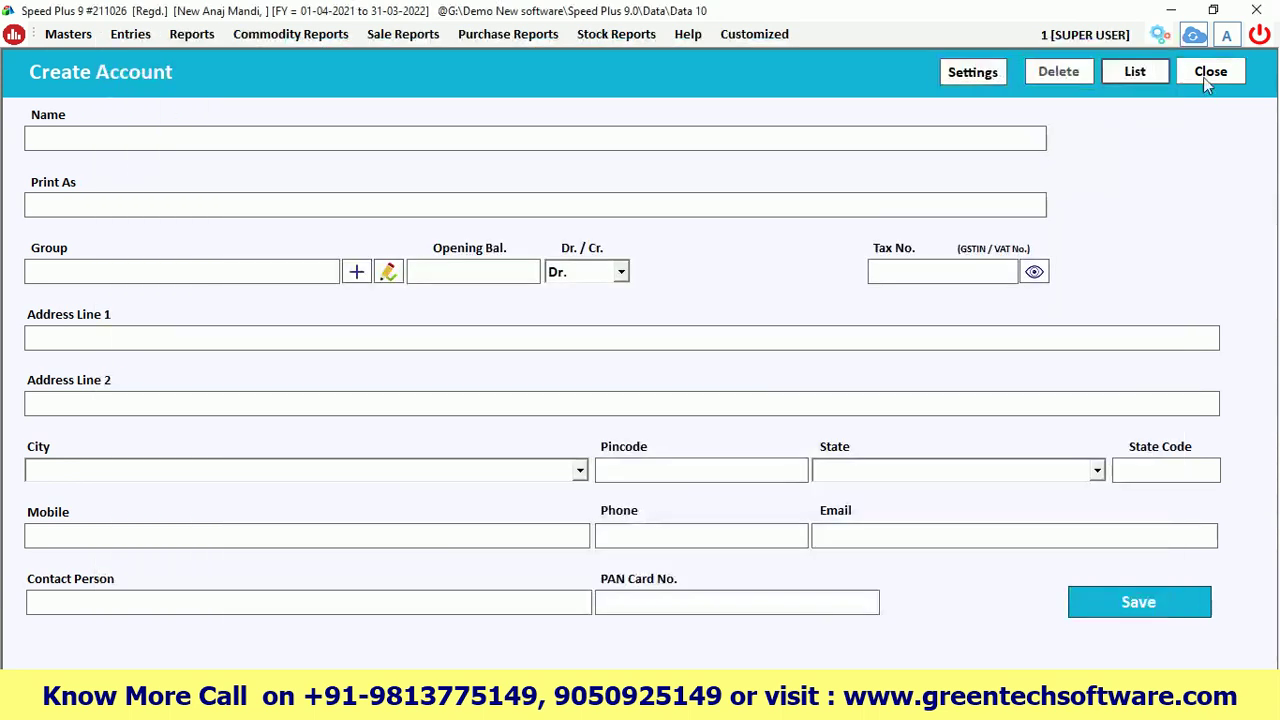
Close the Create Account form and highlight the Item Creation step in Excel
left_click(1208, 73)
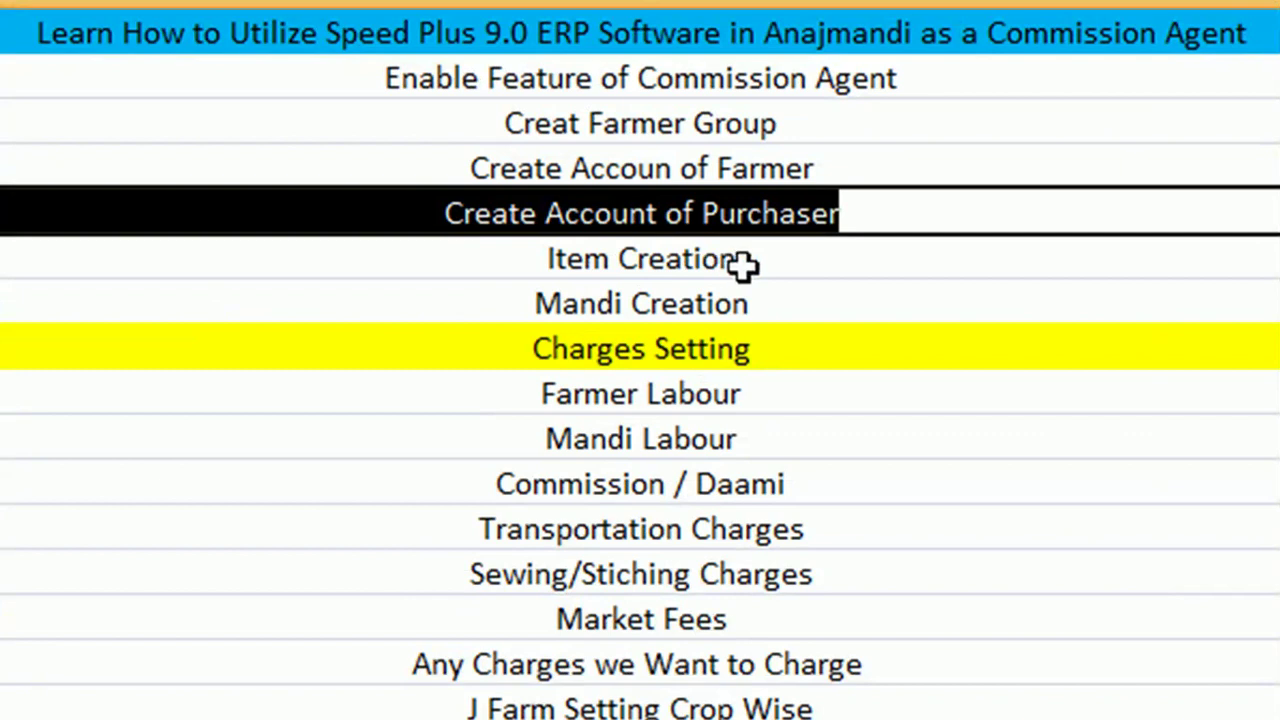
double_click(749, 262)
left_click_drag(763, 262, 549, 280)
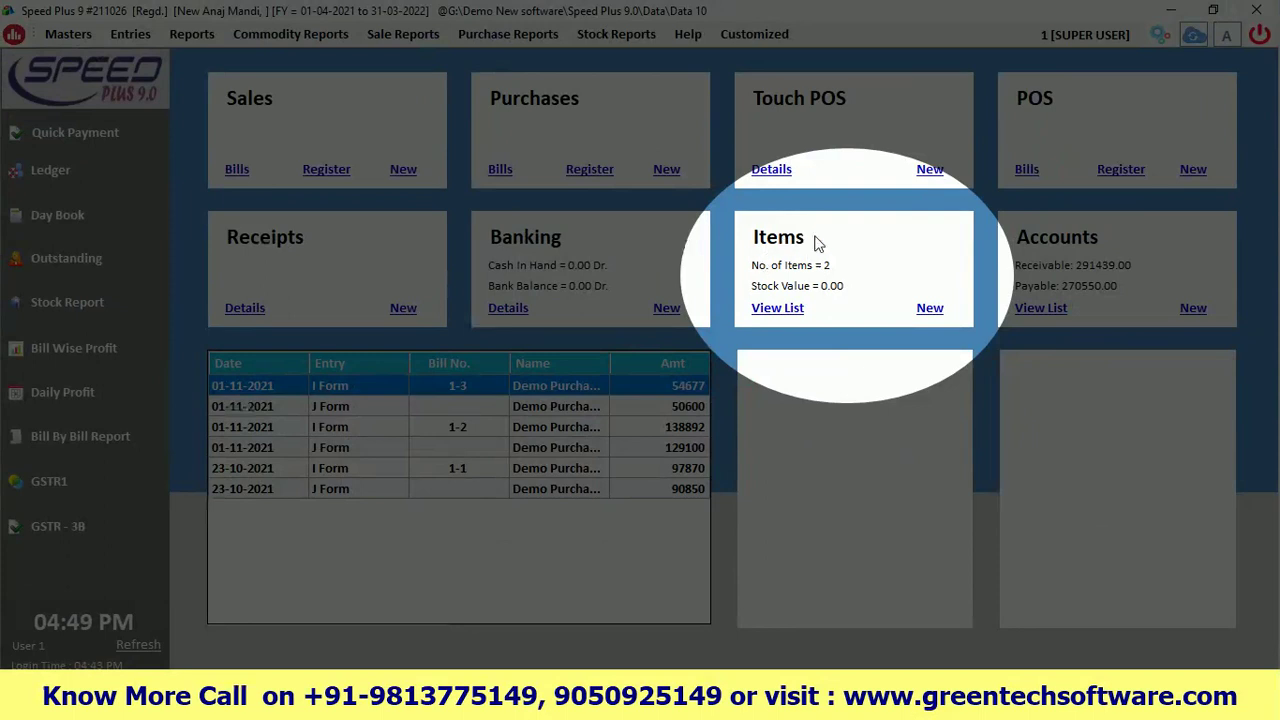
Open the SARSO item from the List of Items for editing
left_click(930, 310)
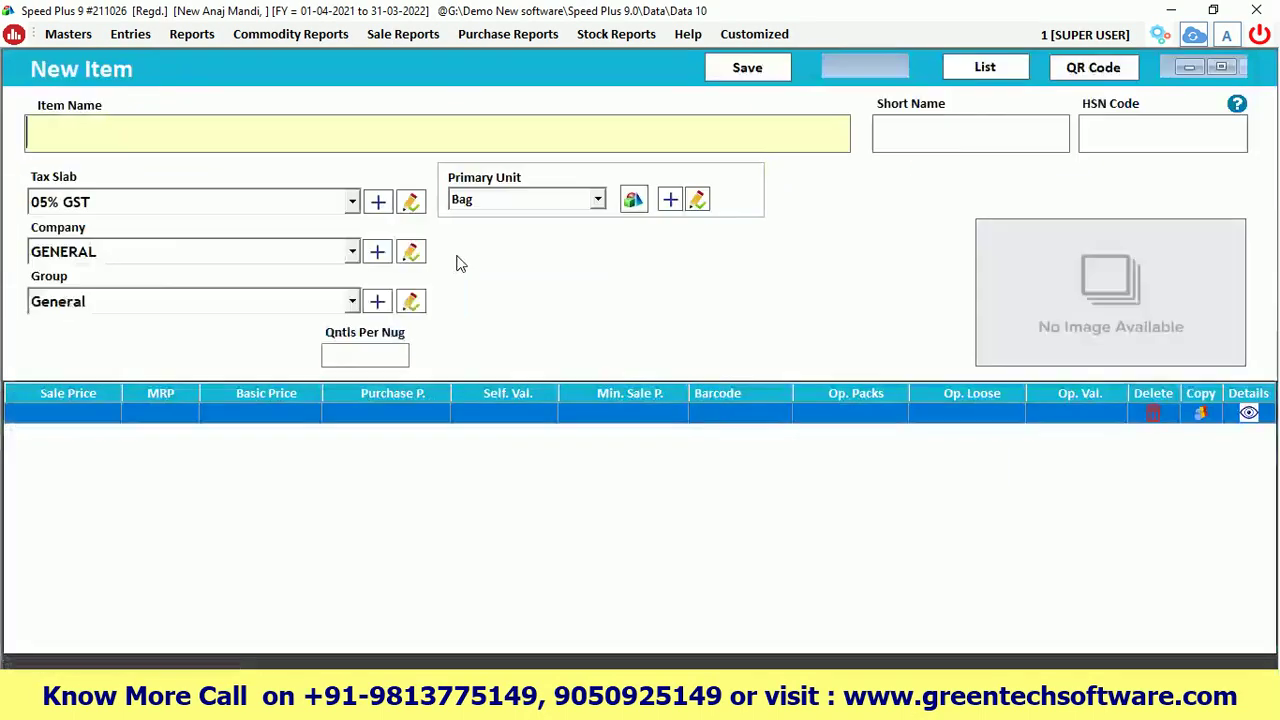
left_click(985, 67)
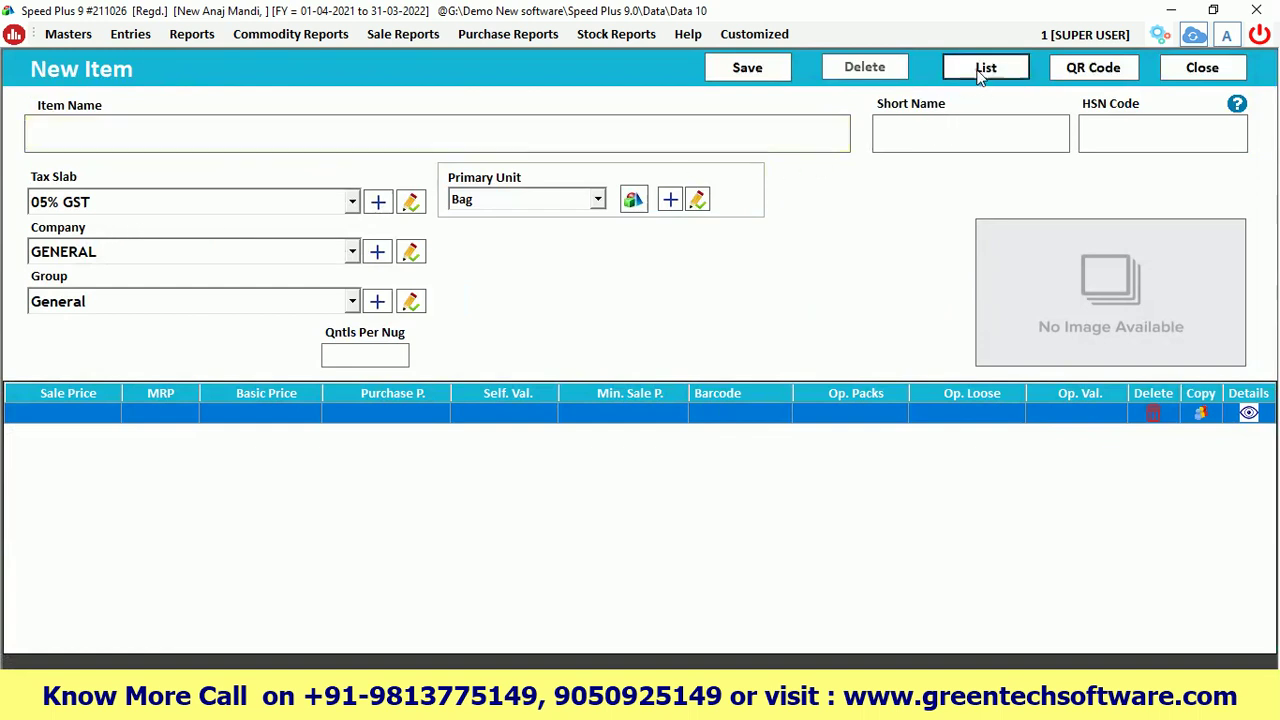
left_click(783, 310)
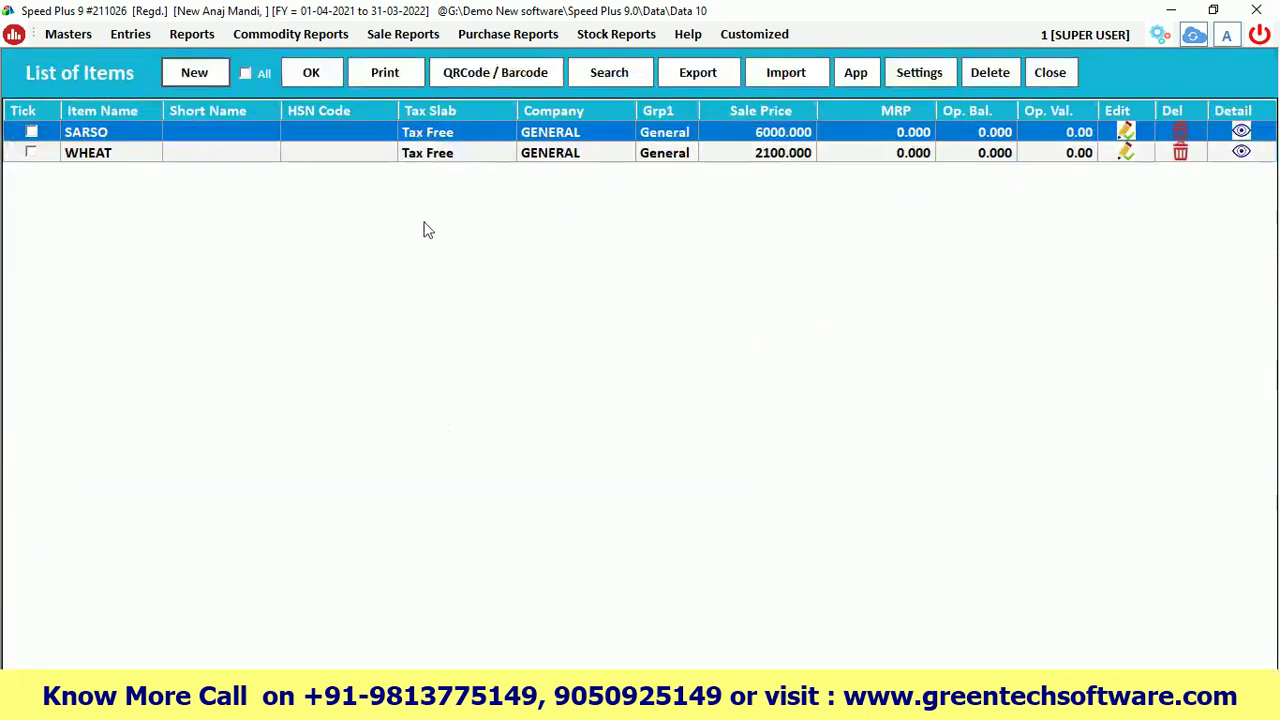
left_click(106, 152)
left_click(112, 136)
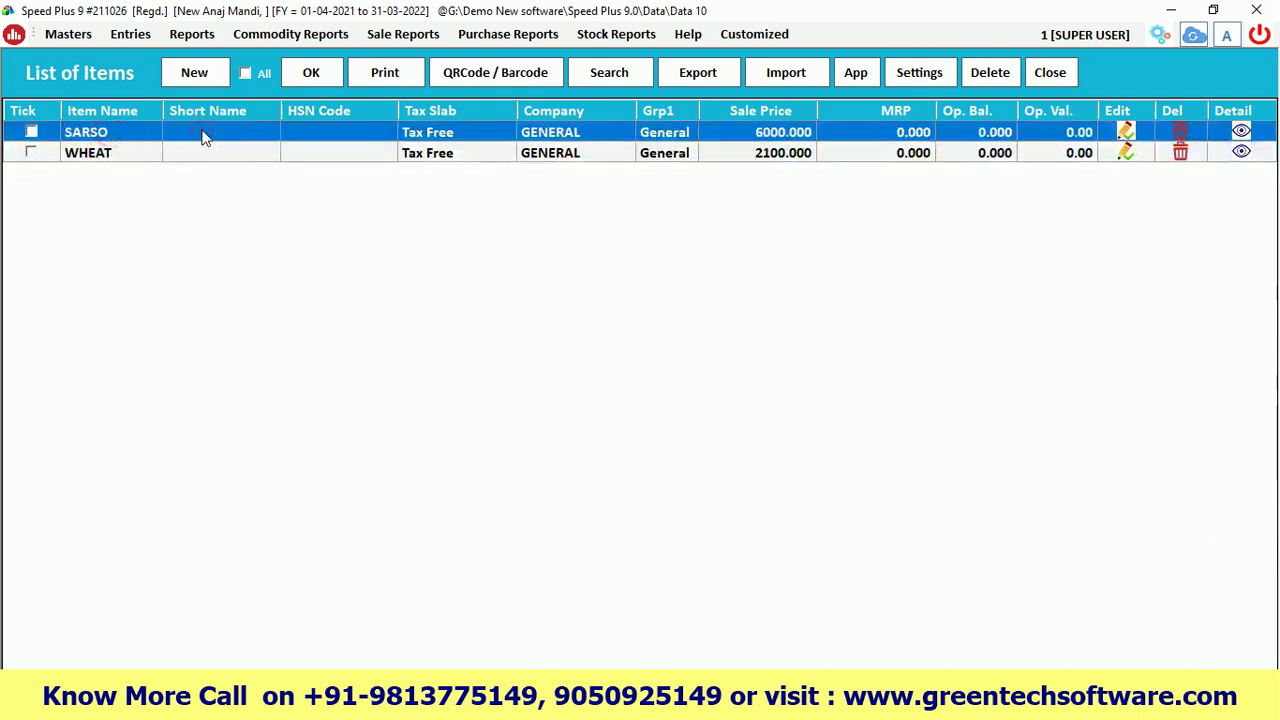
double_click(201, 137)
Review SARSO's item name, HSN code, tax slab and primary unit
left_click_drag(118, 136, 14, 152)
left_click(124, 132)
double_click(140, 131)
left_click(140, 131)
left_click(140, 131)
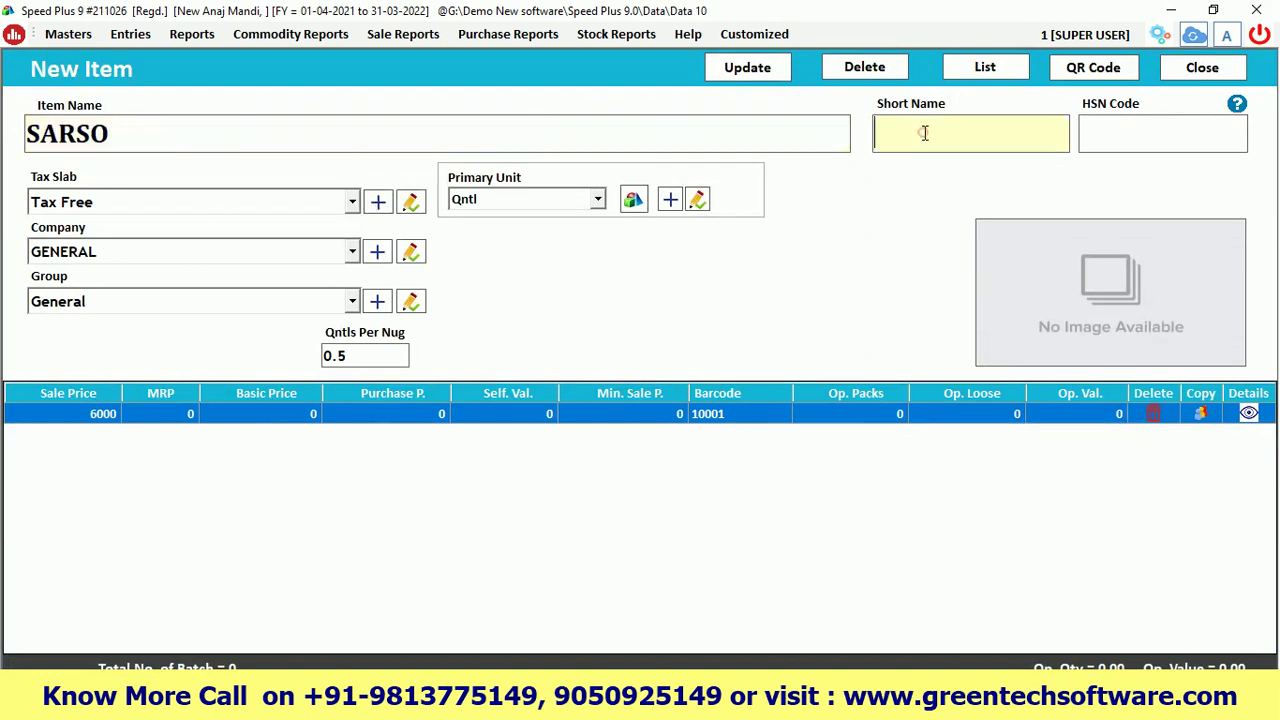
left_click(1094, 133)
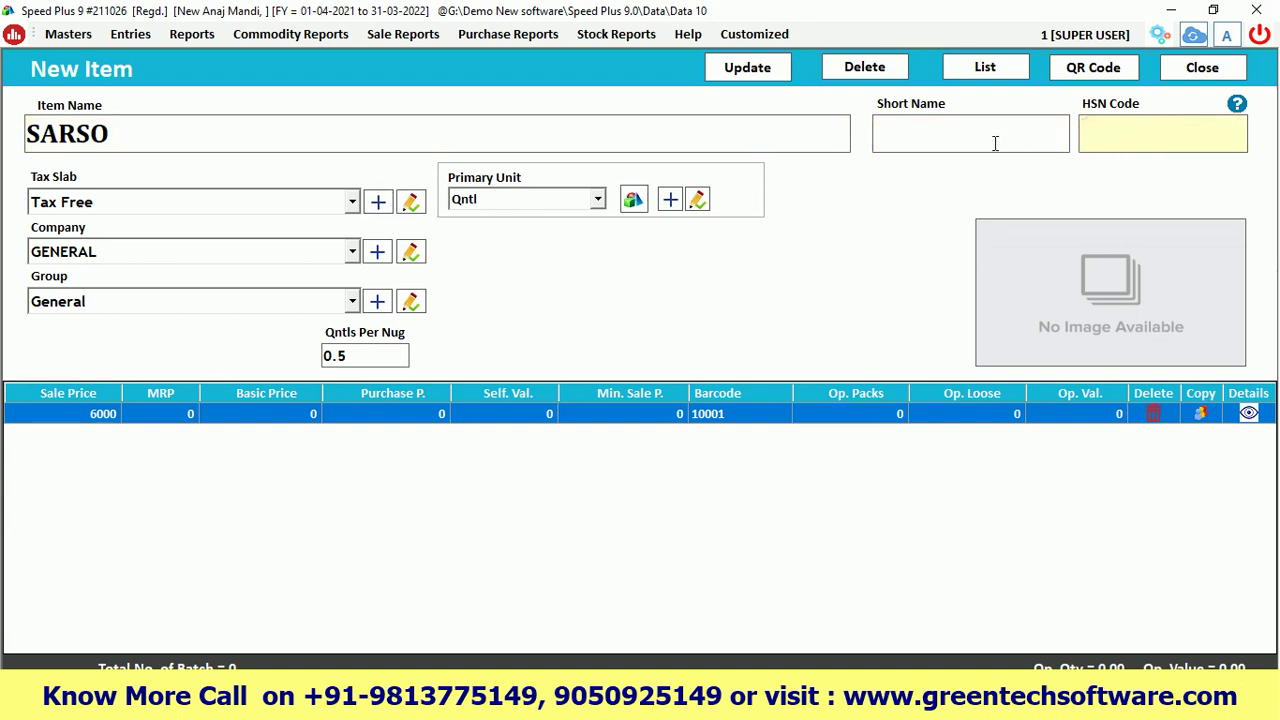
left_click(102, 205)
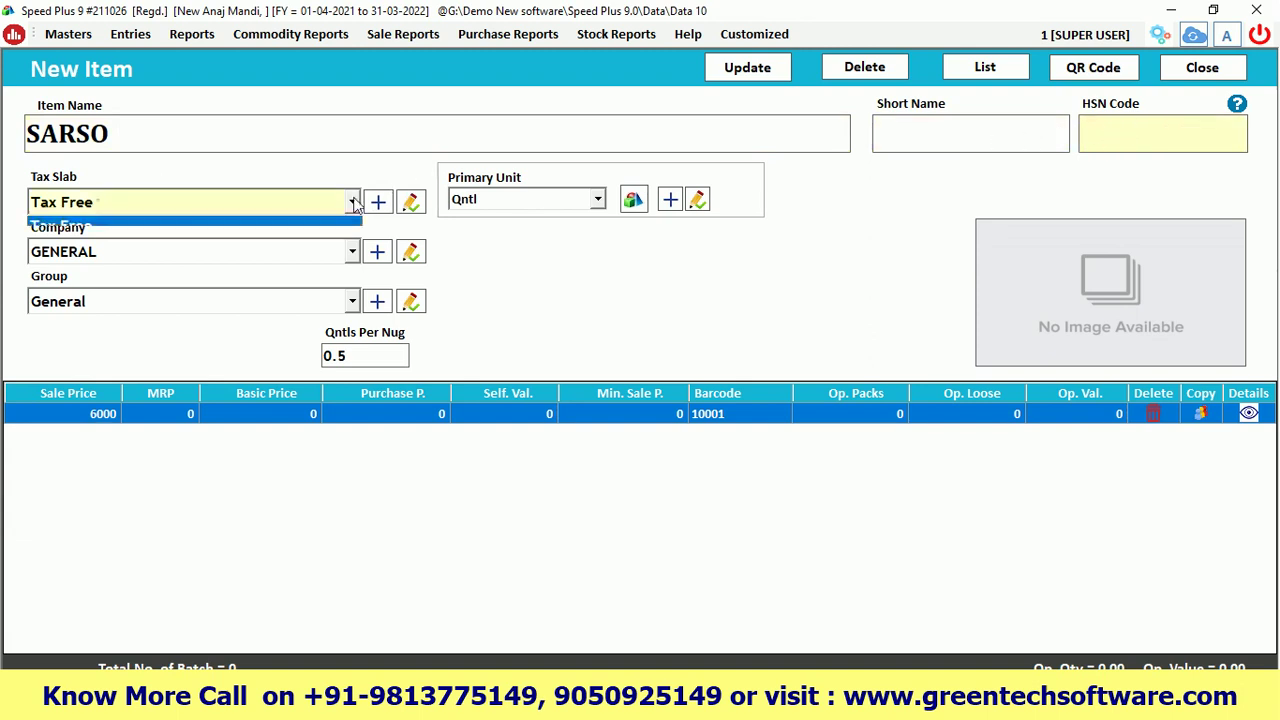
left_click(100, 203)
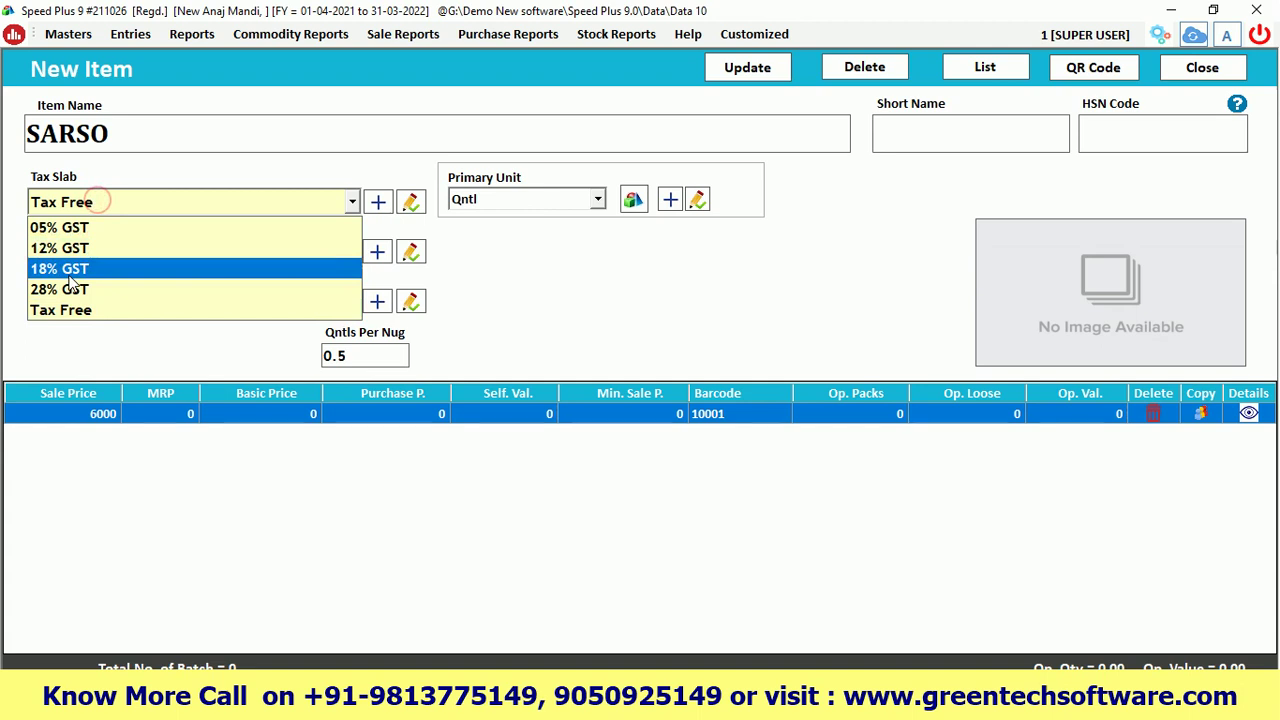
left_click(525, 199)
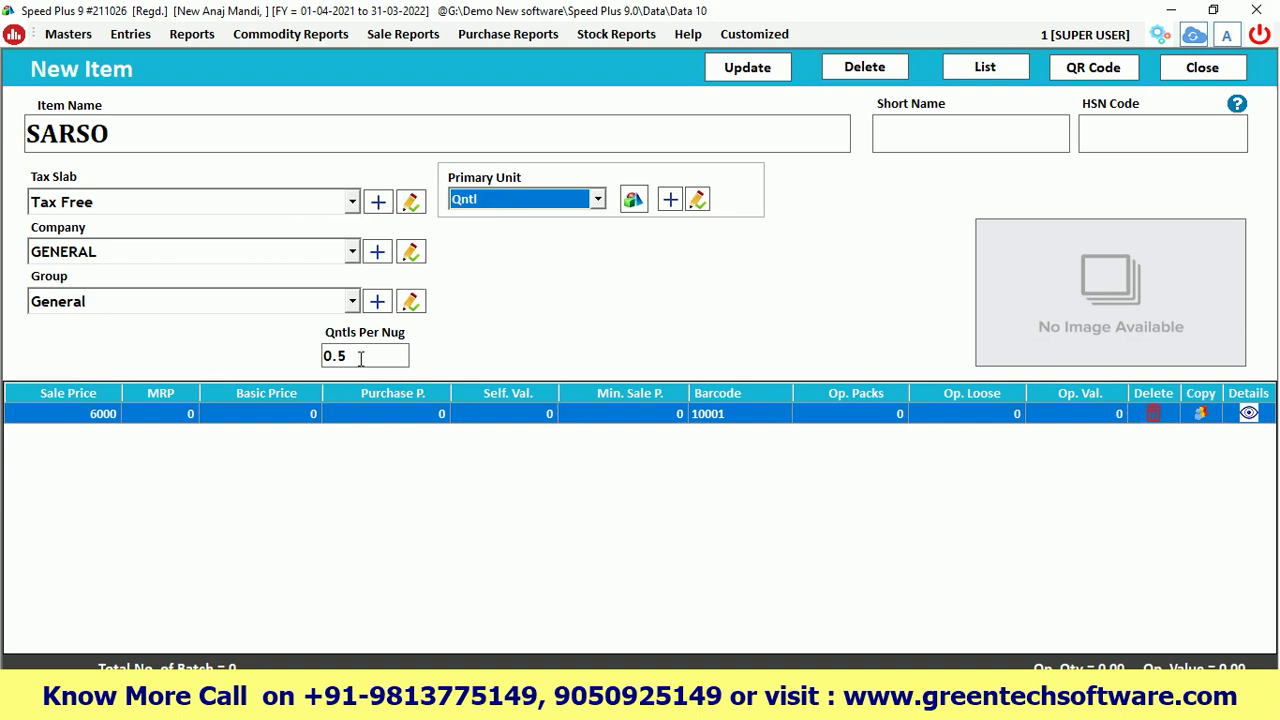
Change SARSO's Qntls Per Nug value from 0.6 to 0.5
left_click_drag(361, 358, 333, 357)
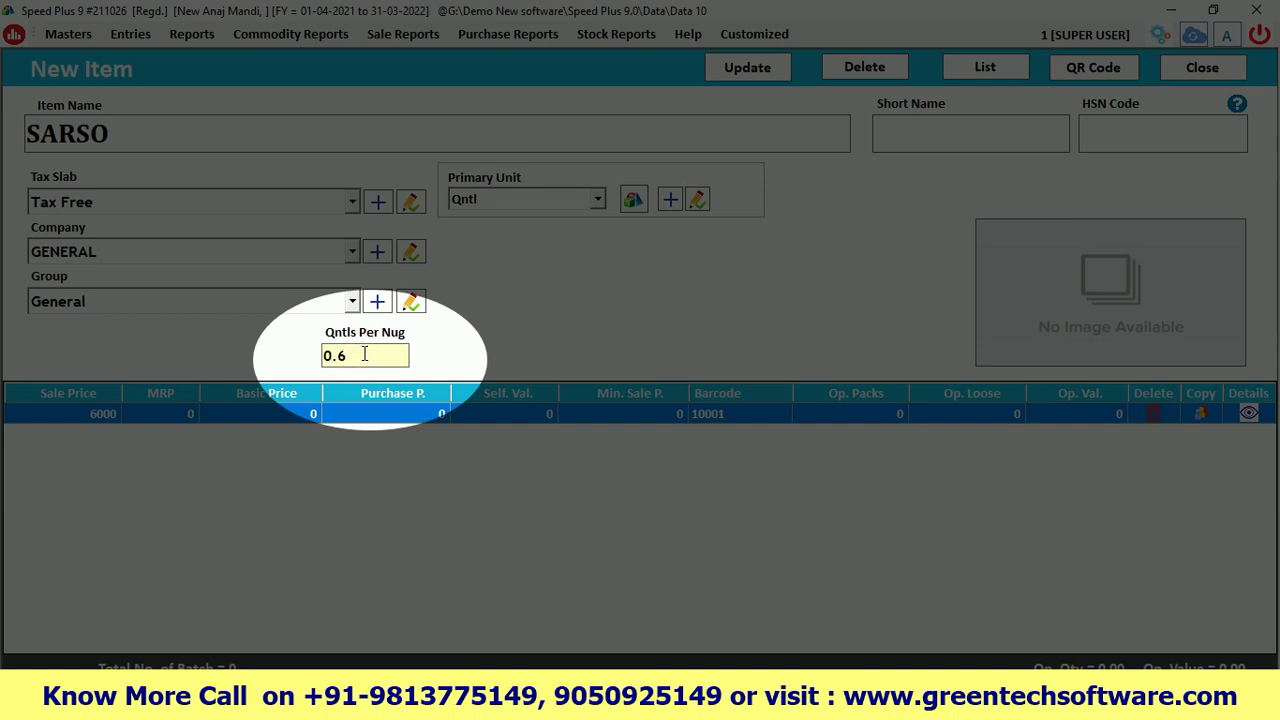
double_click(350, 355)
type("0.5")
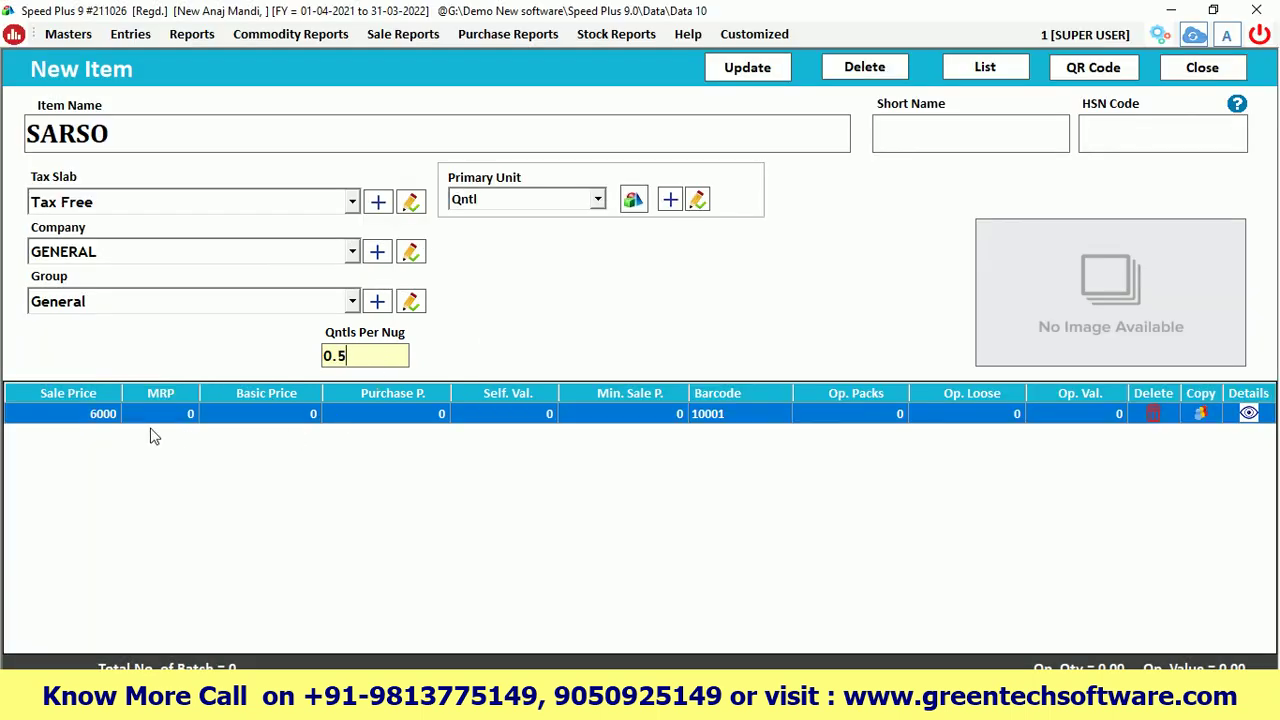
double_click(348, 356)
Confirm the 6000 sale price on SARSO and close back to the List of Items
left_click(85, 413)
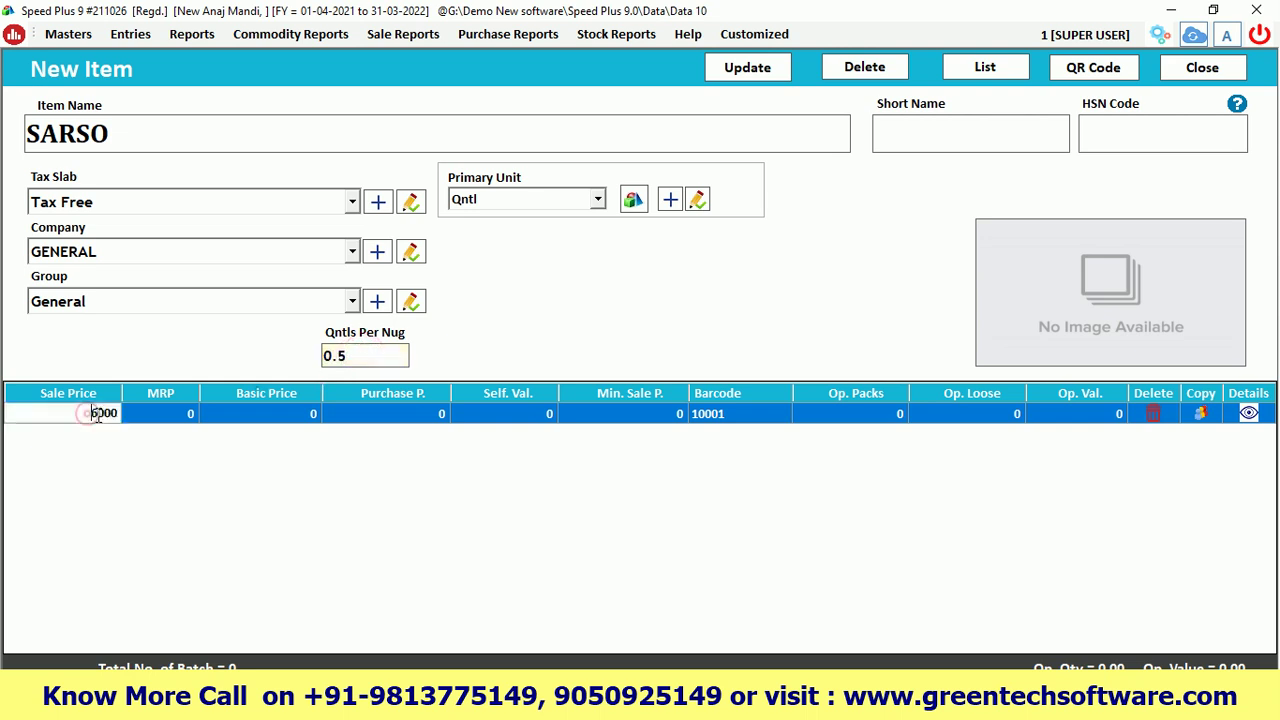
double_click(81, 413)
left_click(395, 414)
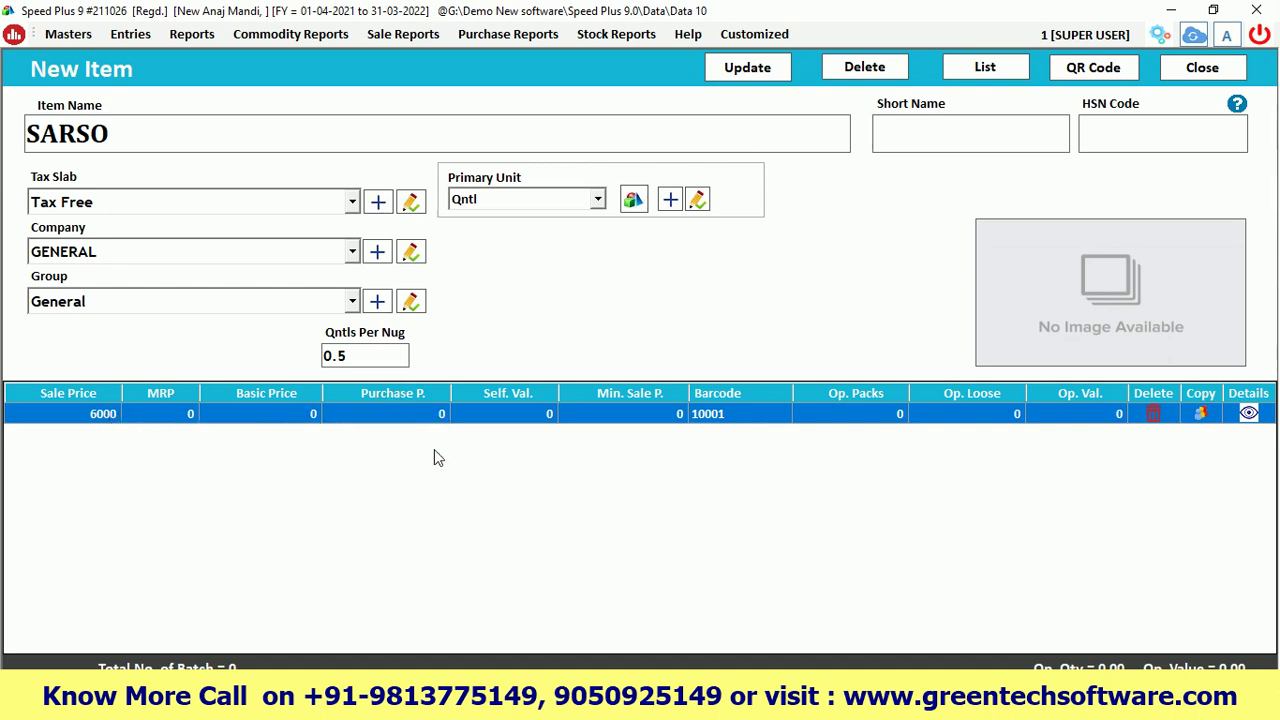
left_click(136, 140)
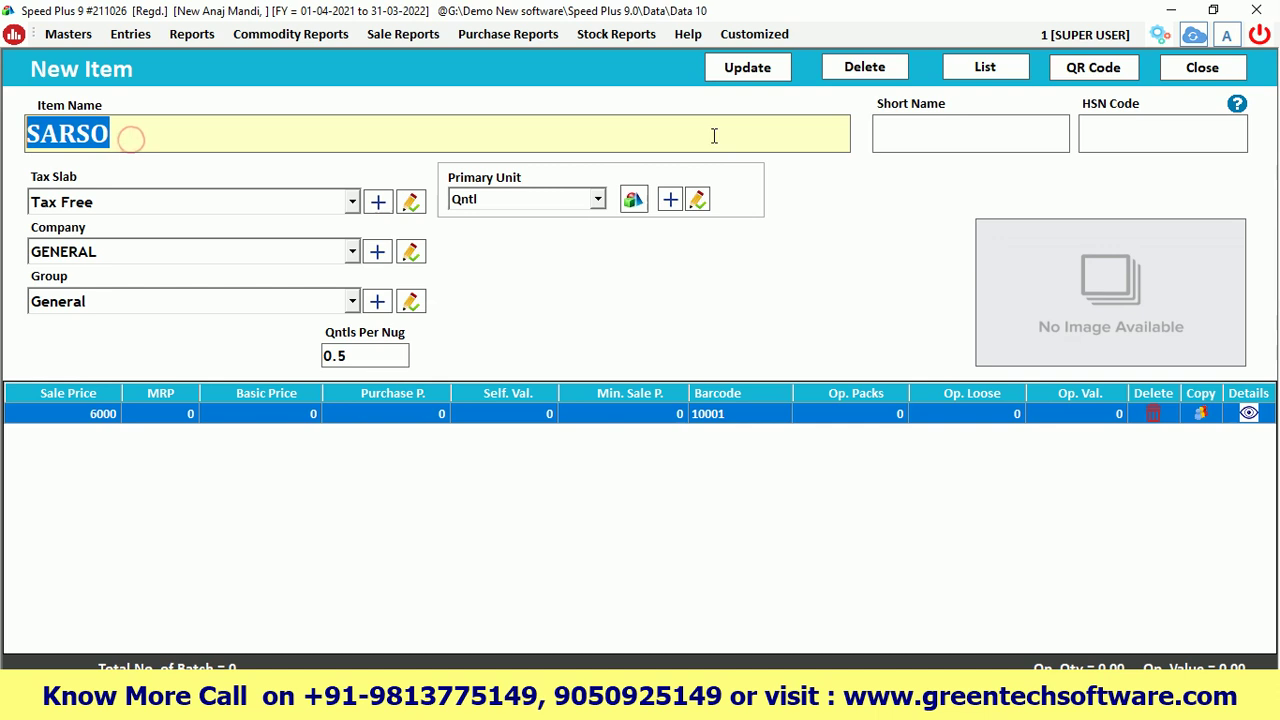
left_click(1204, 68)
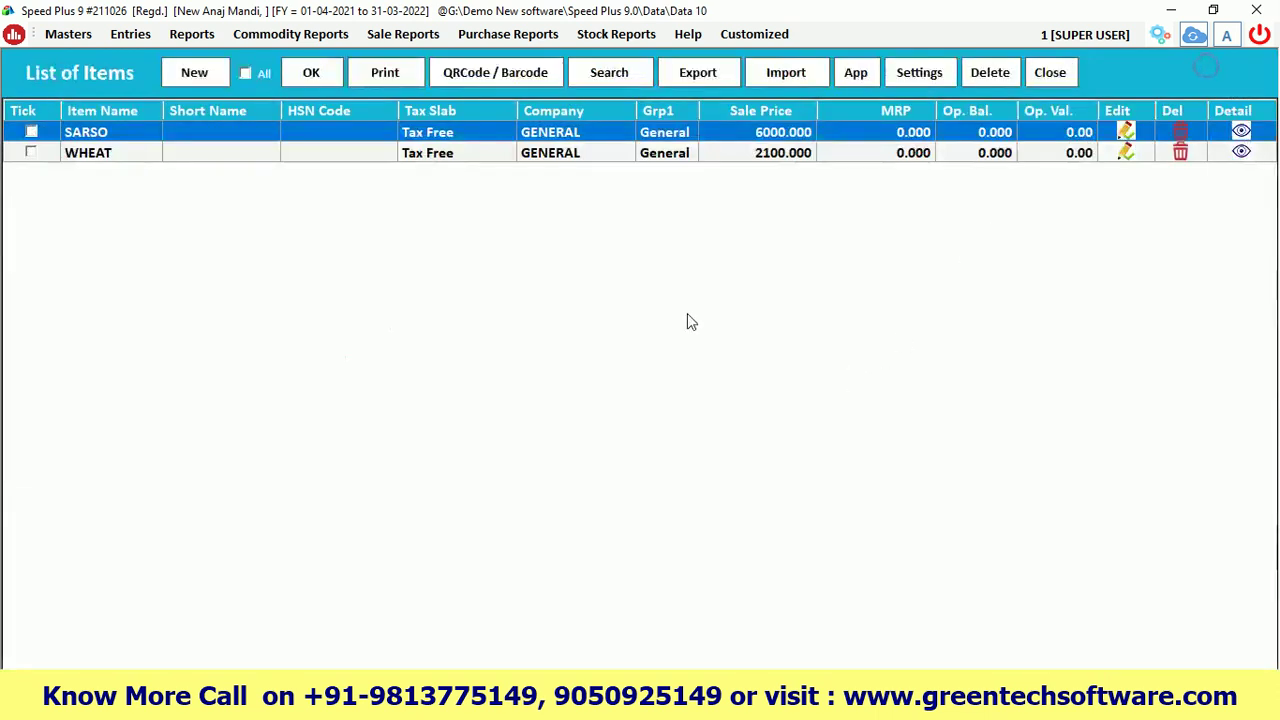
Open WHEAT and check its 2100 sale price and 0.5 Qntls Per Nug
left_click(107, 162)
double_click(107, 160)
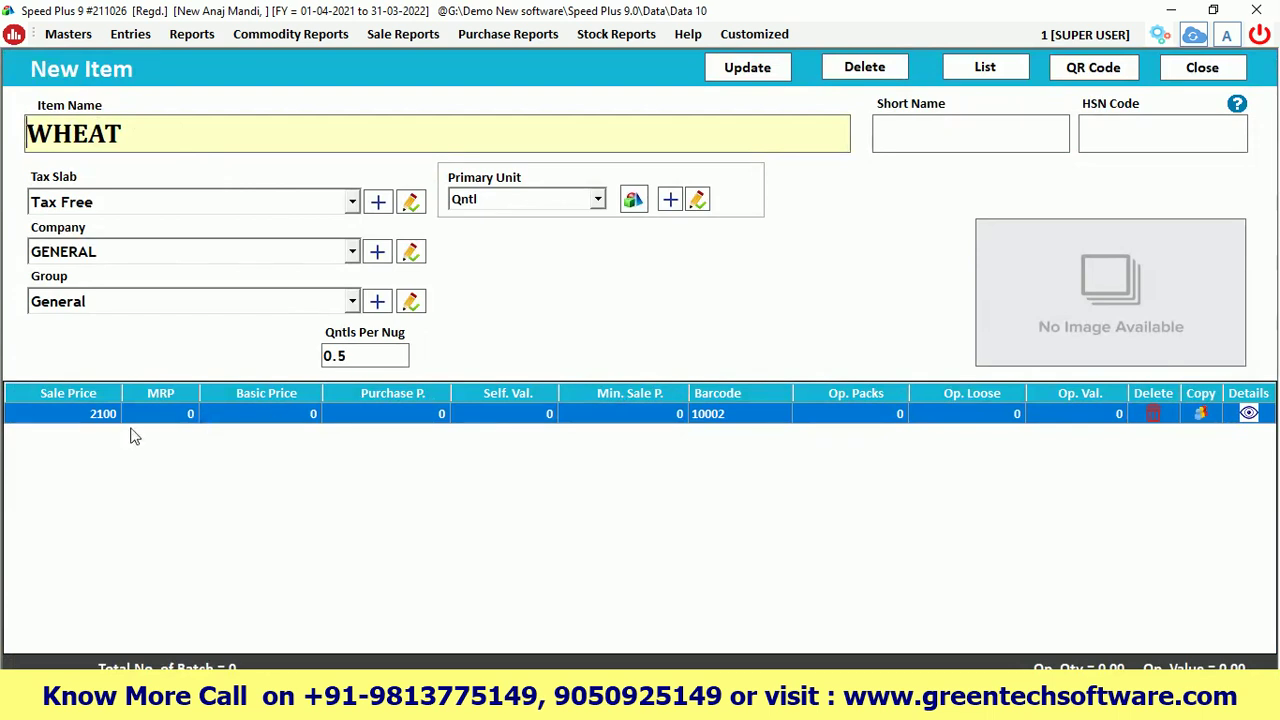
left_click(104, 414)
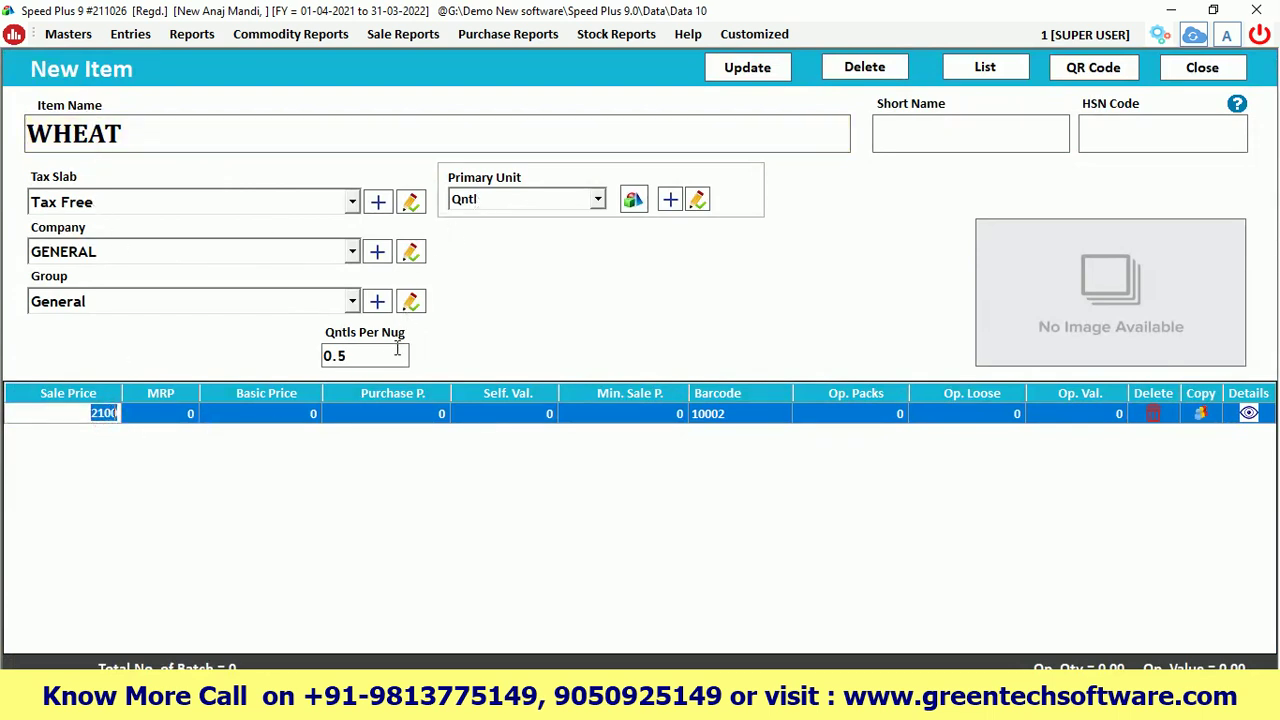
key("Return")
key("Return")
key("Return")
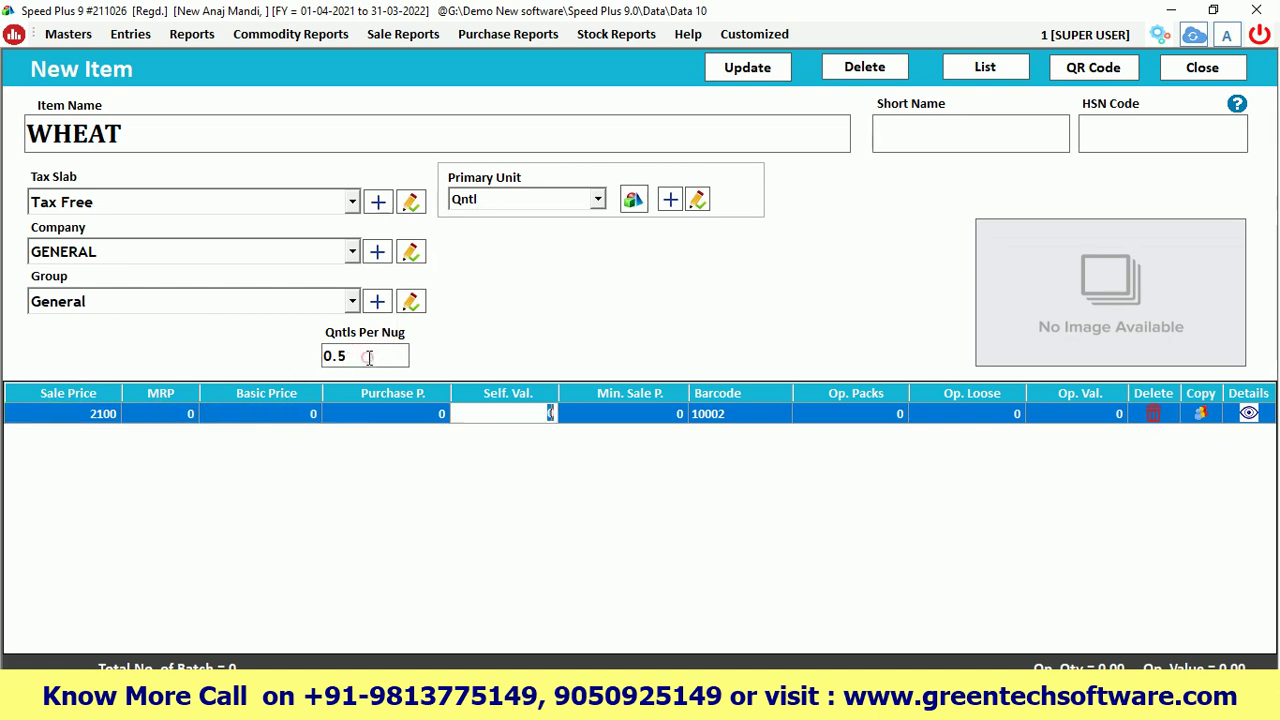
left_click(355, 356)
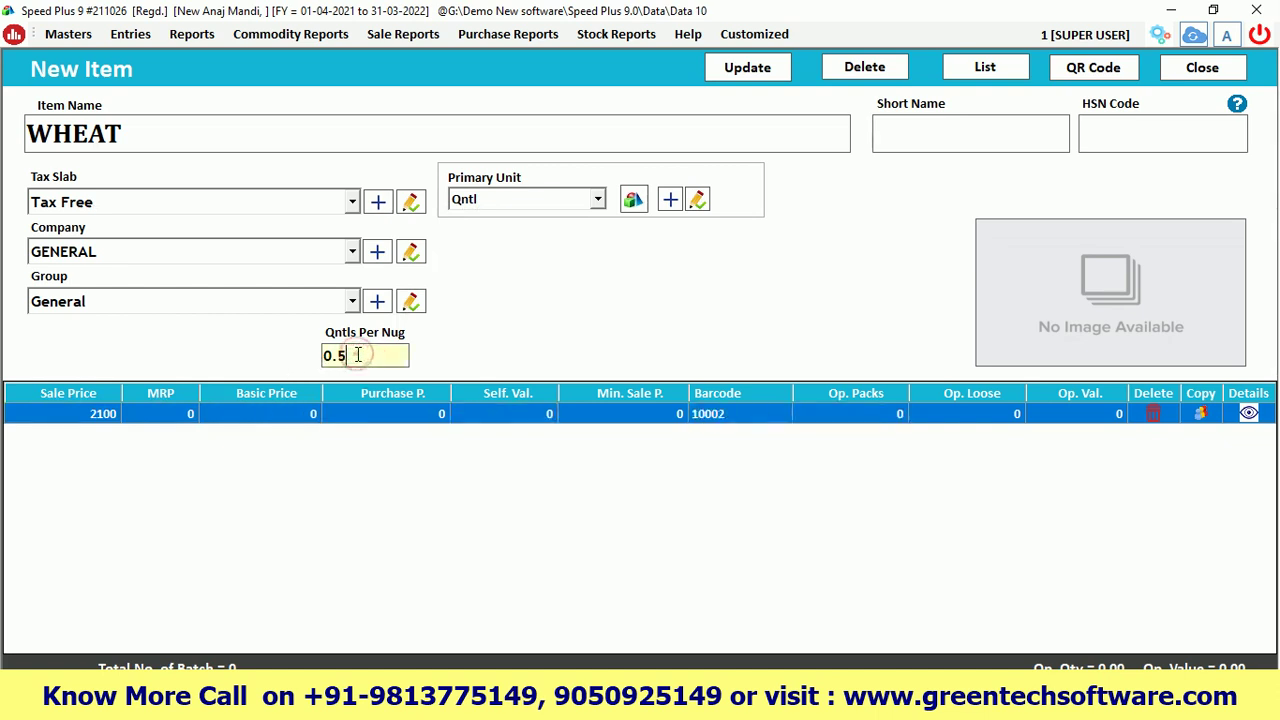
left_click_drag(352, 357, 303, 360)
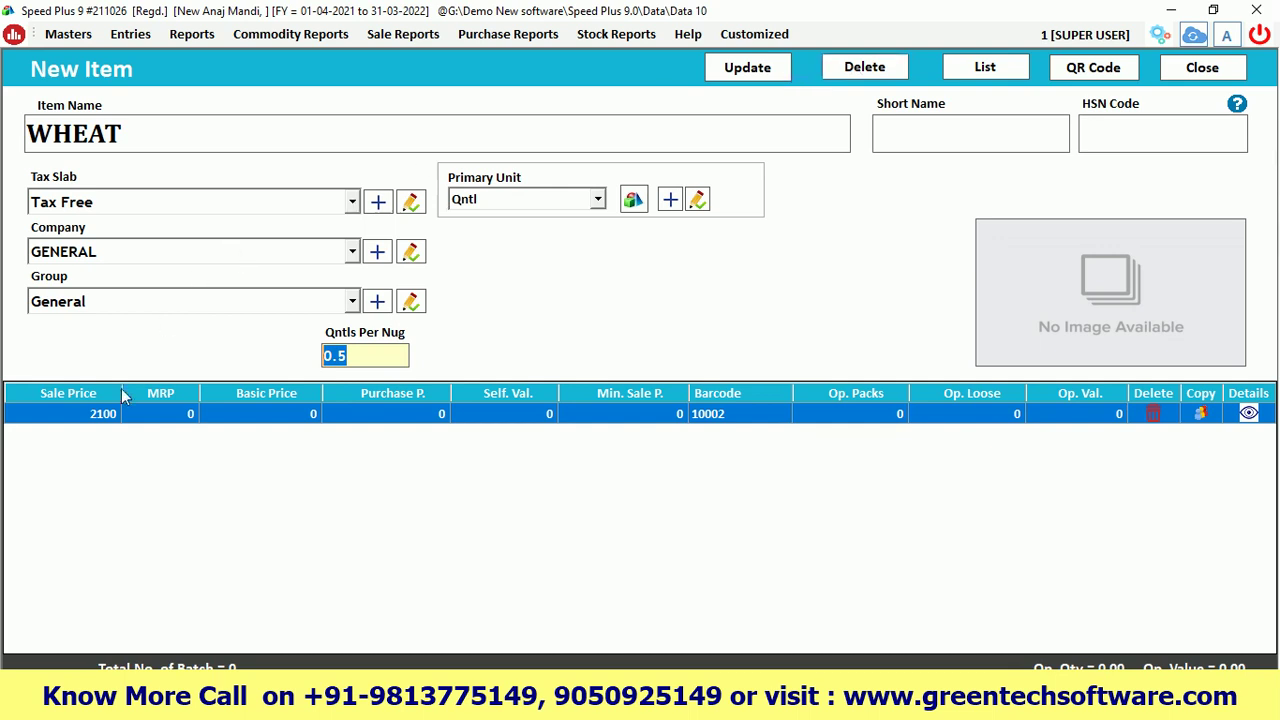
Enter 2000 as WHEAT's sale price, then close the item and the item list
left_click(87, 419)
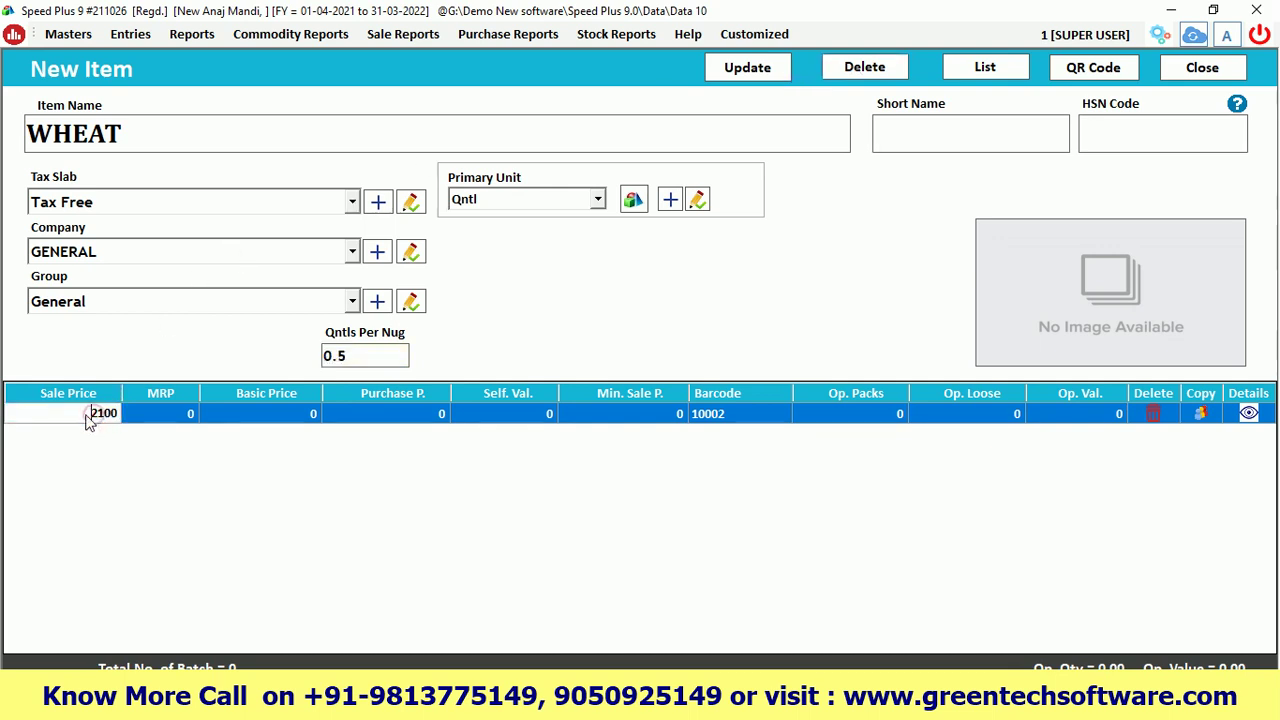
left_click_drag(88, 419, 127, 420)
type("2000")
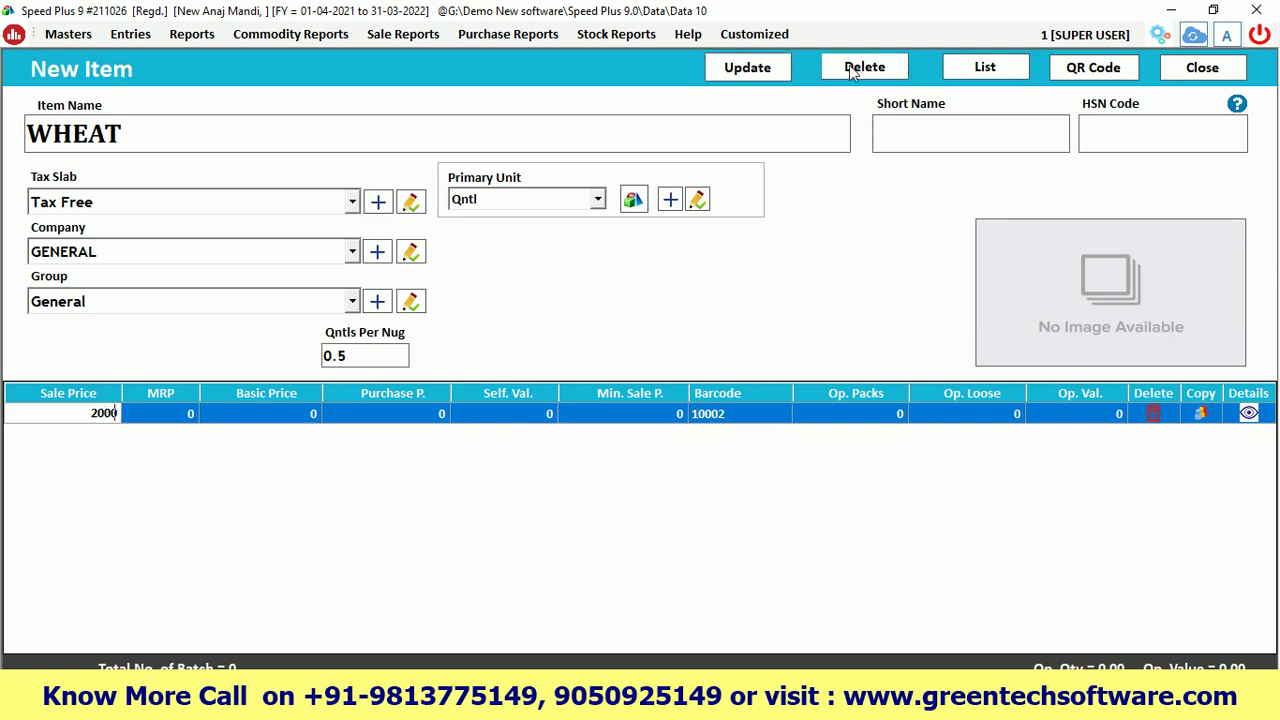
left_click(1202, 67)
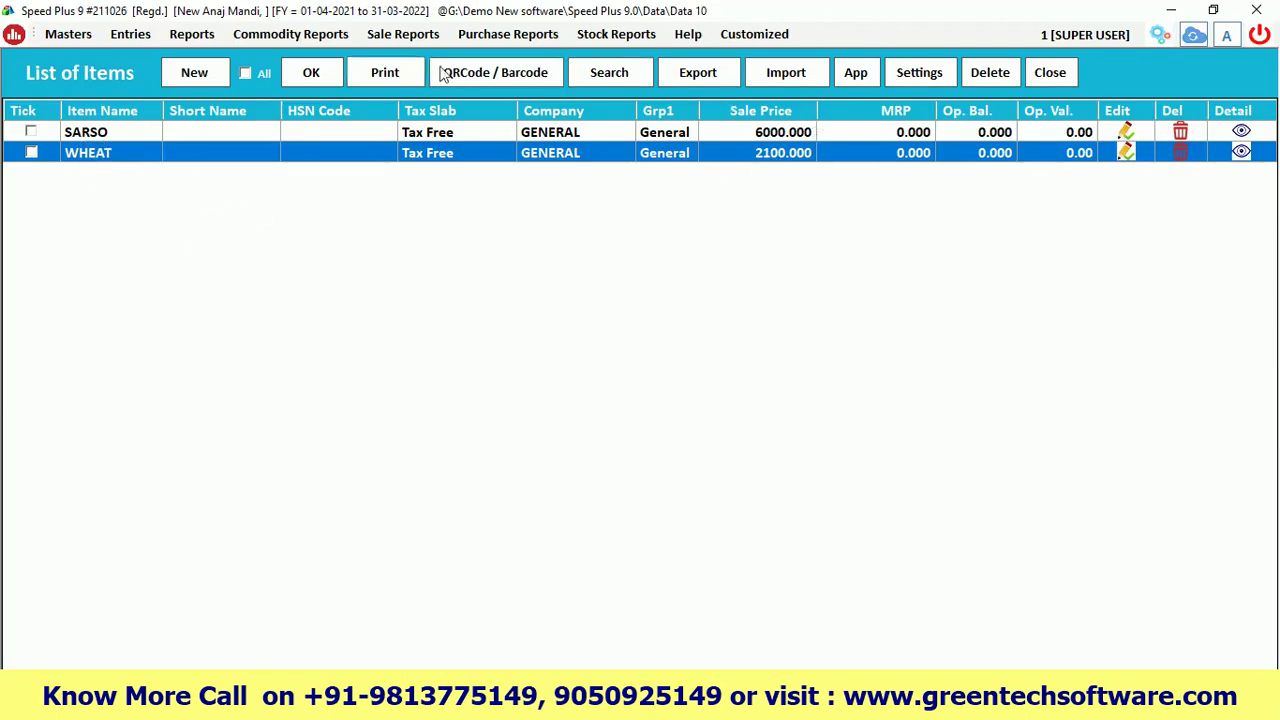
left_click(1046, 73)
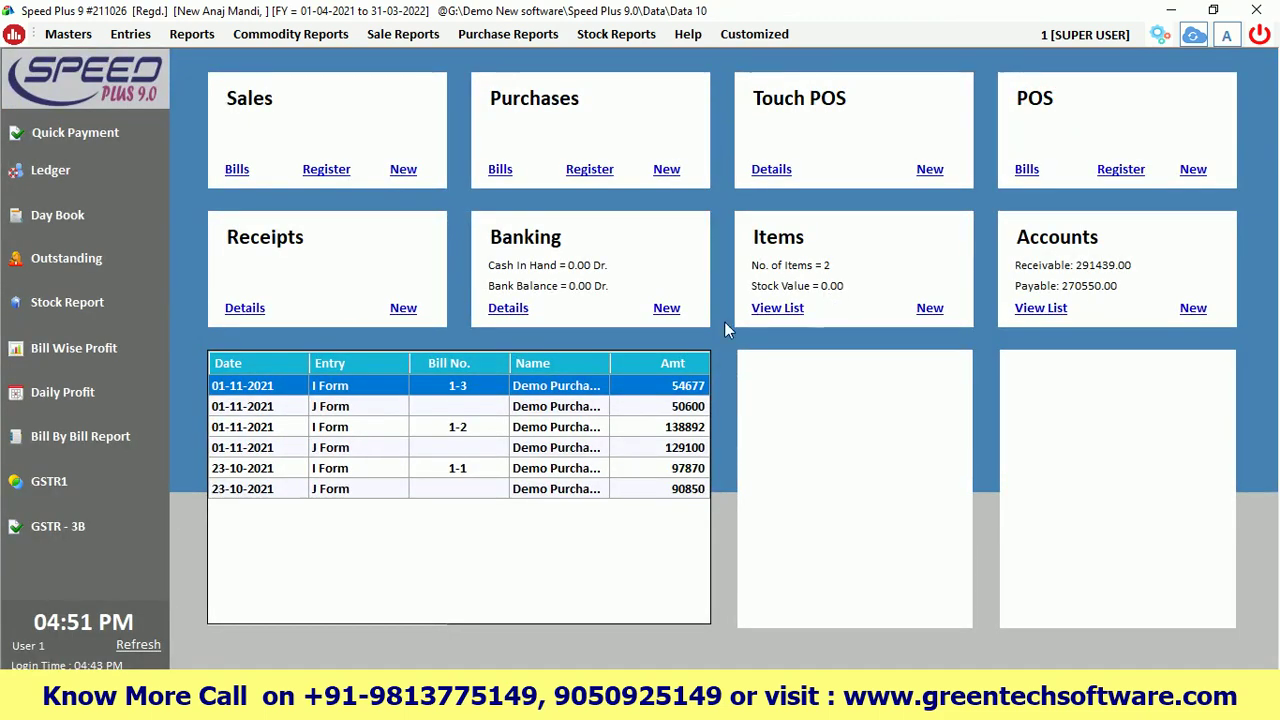
left_click(137, 645)
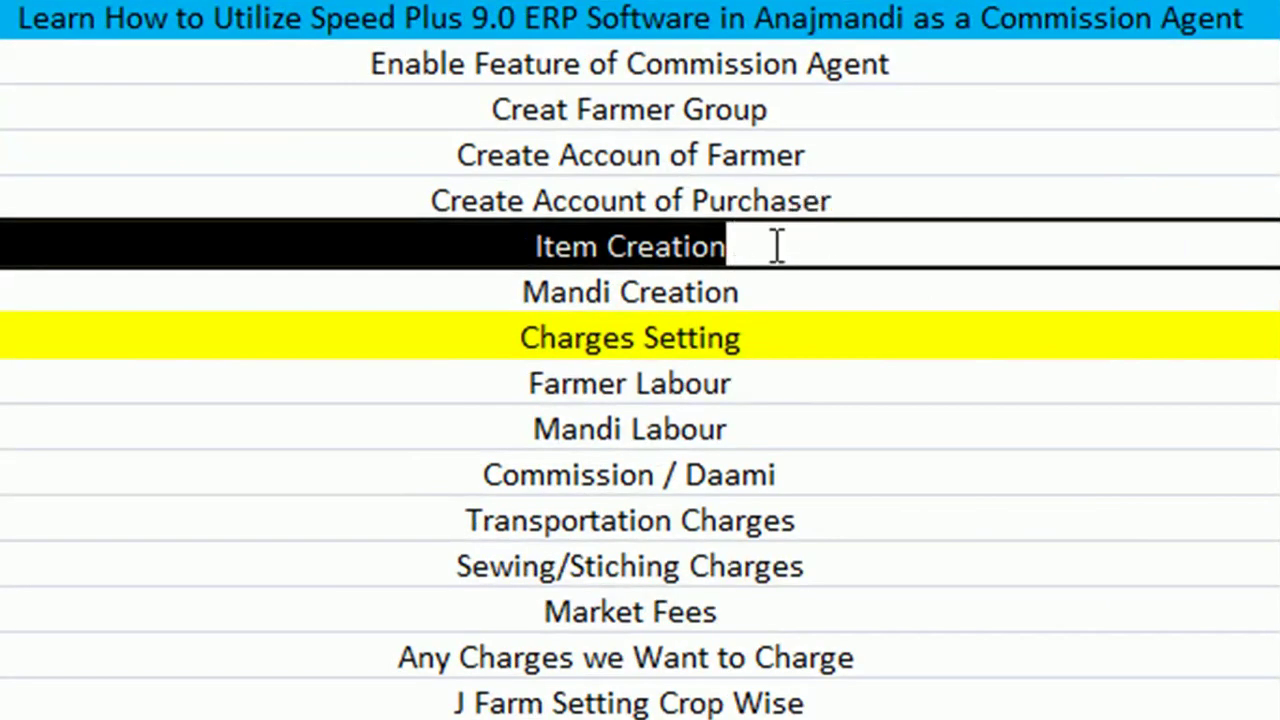
left_click(760, 241)
left_click(791, 282)
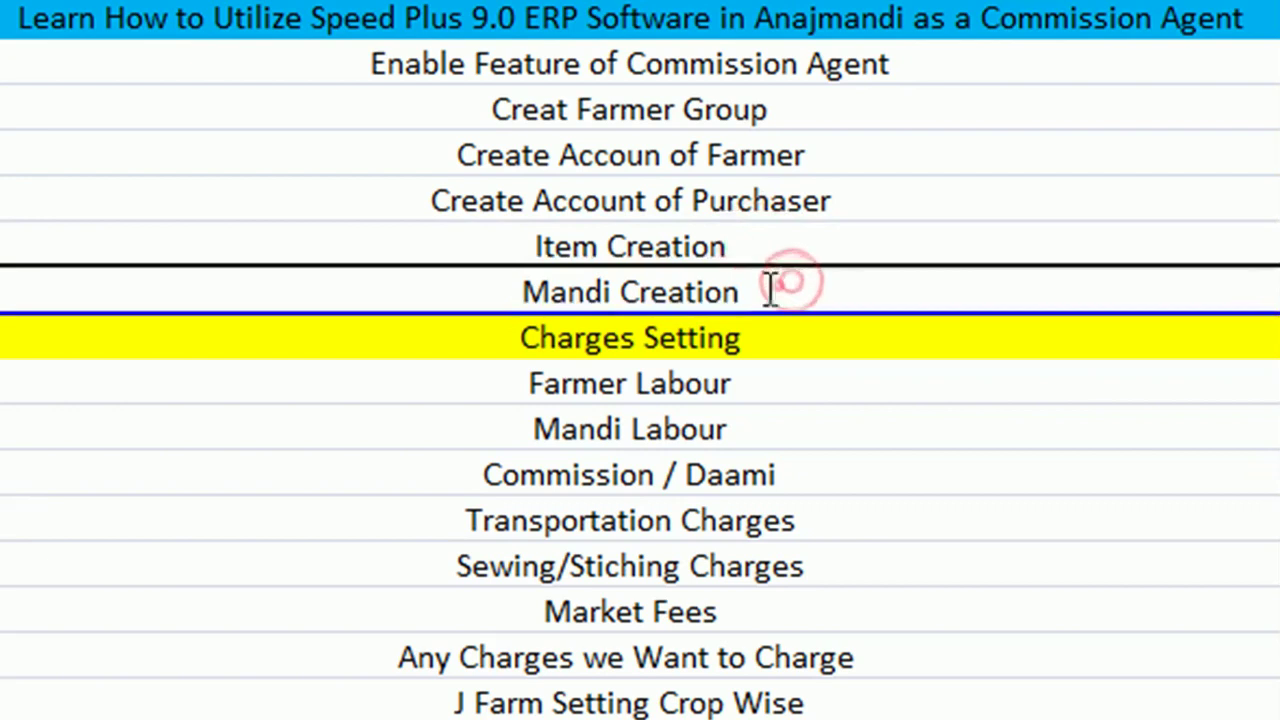
left_click(777, 286)
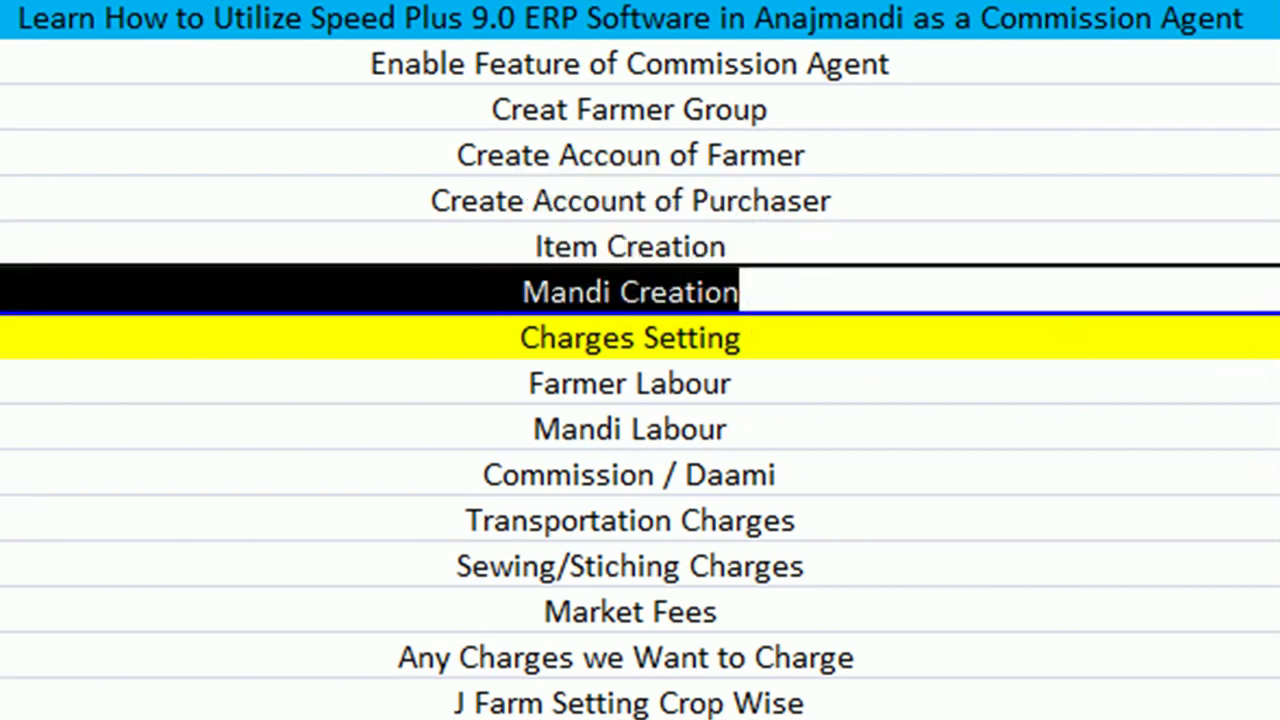
left_click(707, 300)
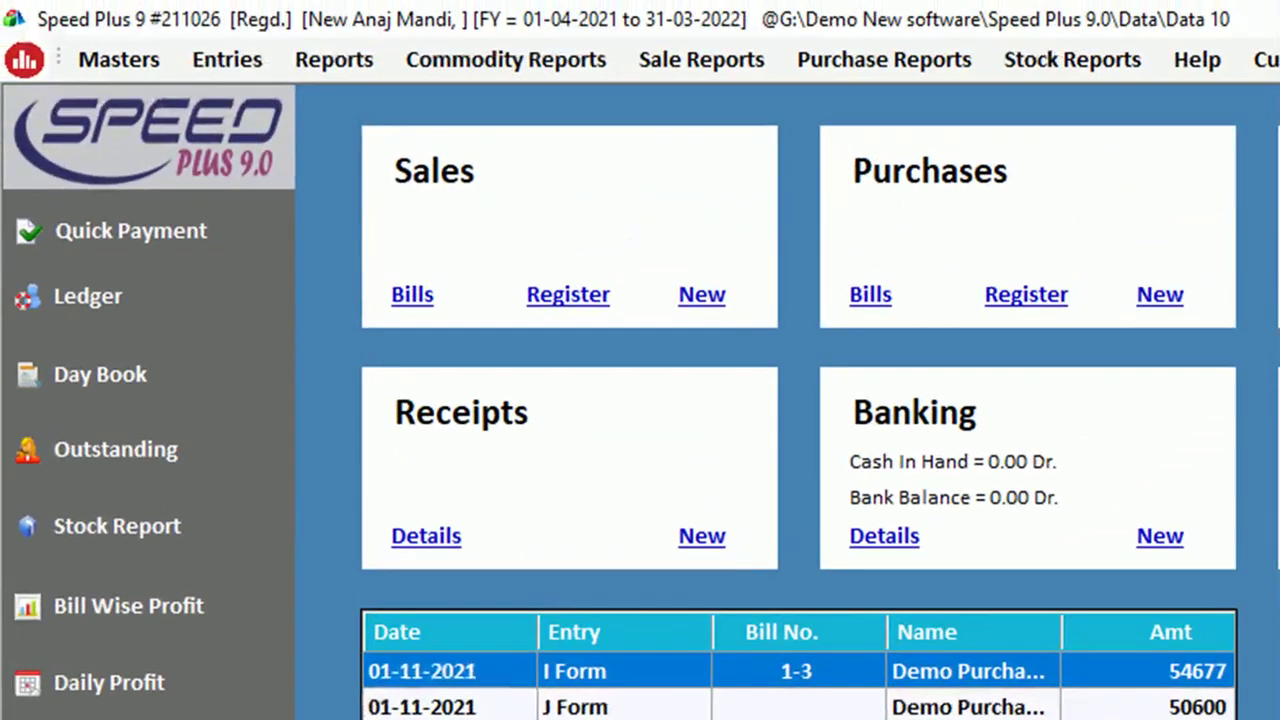
Start a new J-Form (Vikray Parchi) entry from its register and show the mandi list
left_click(227, 59)
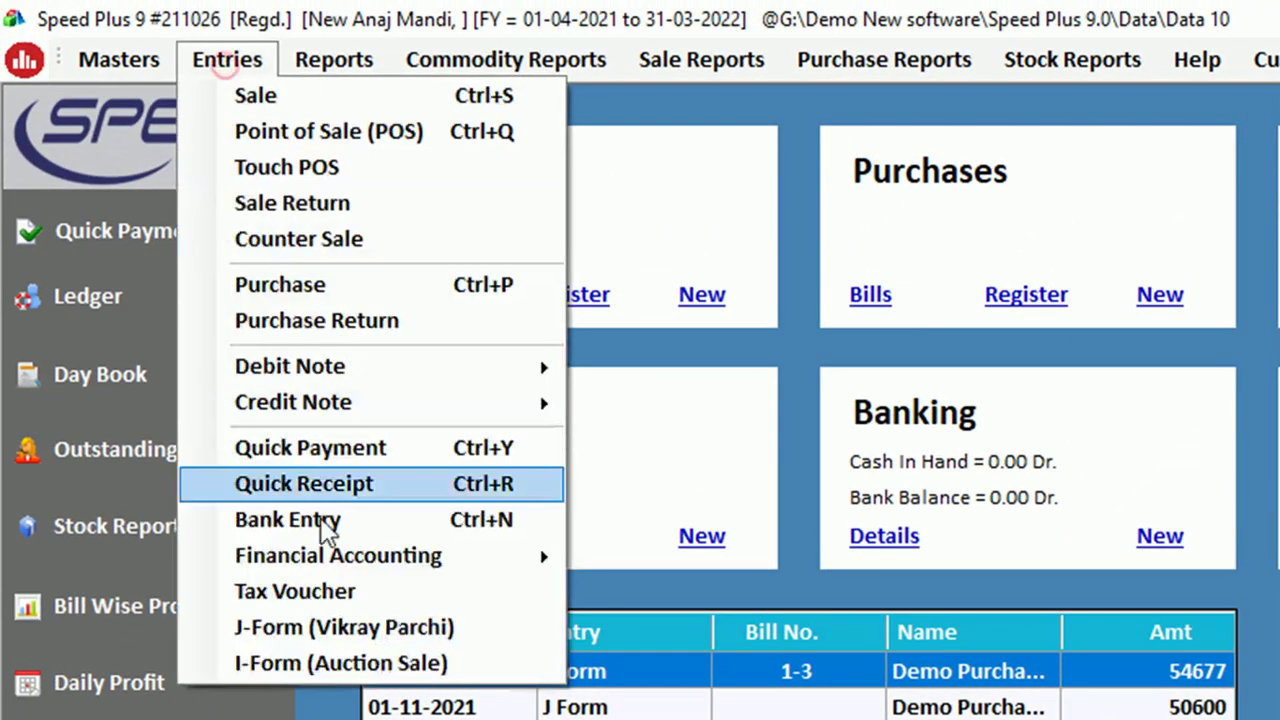
left_click(299, 636)
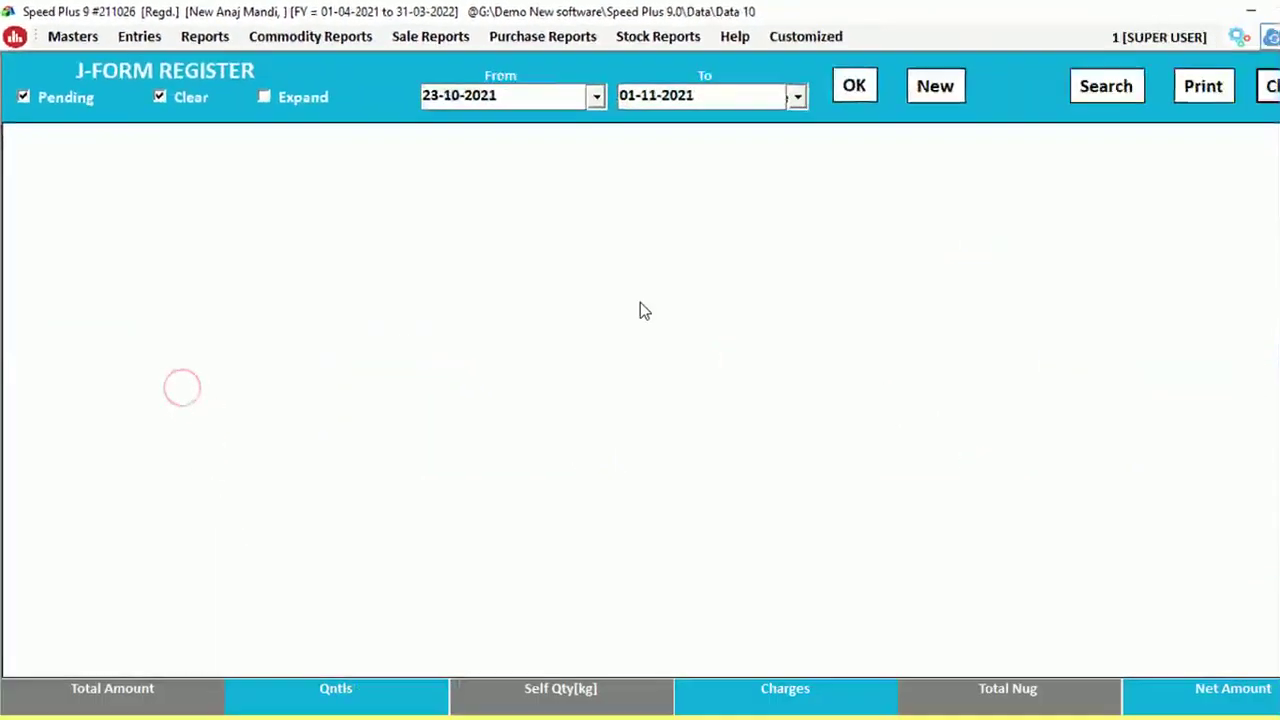
left_click(870, 82)
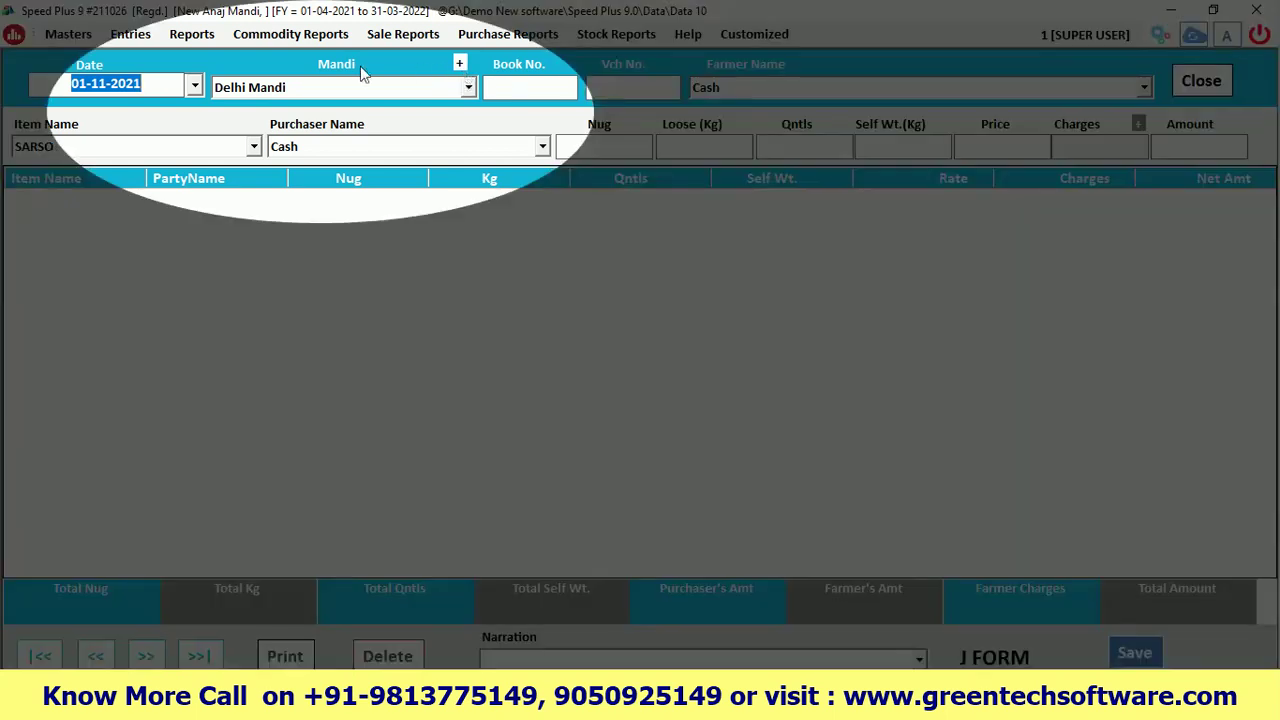
left_click(250, 88)
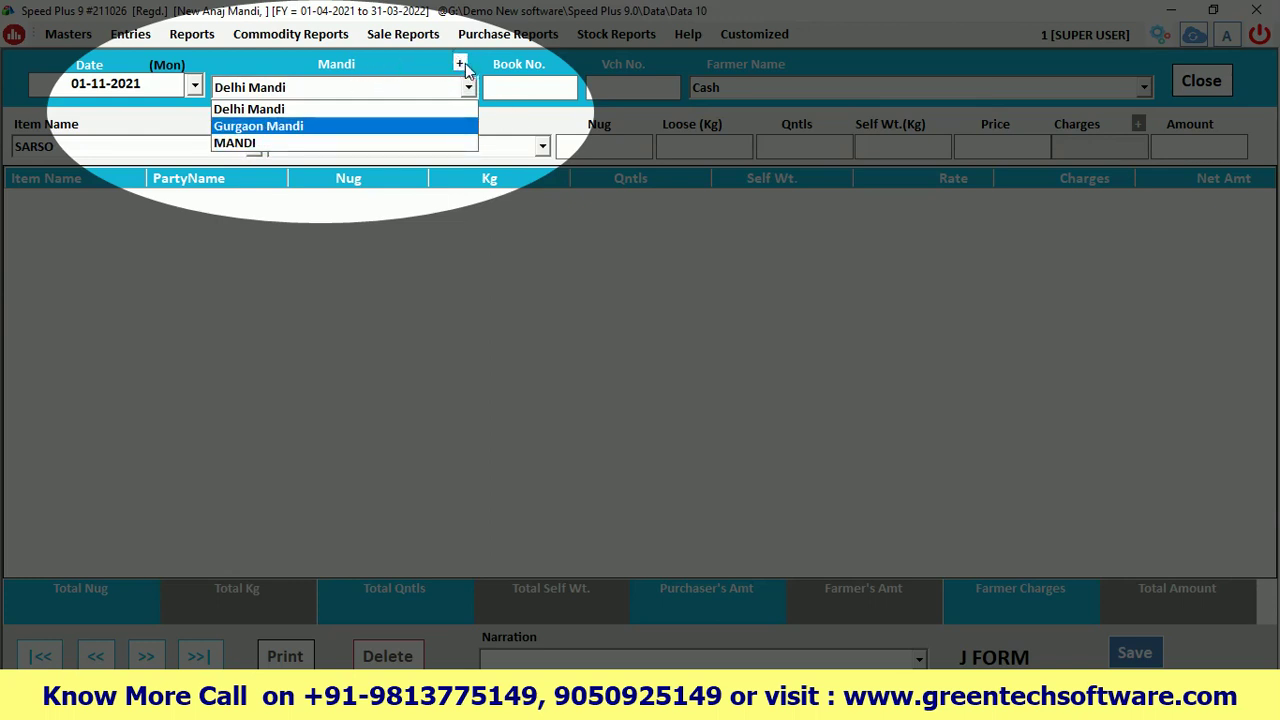
left_click(463, 65)
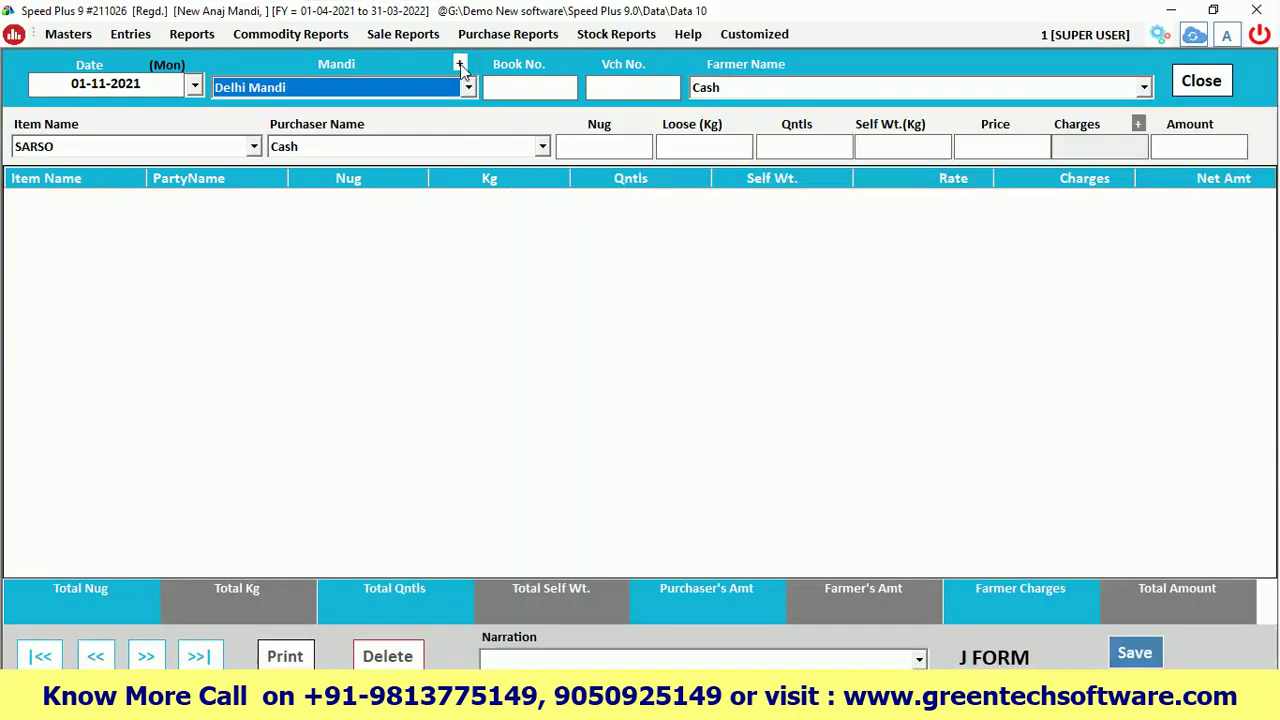
left_click(460, 64)
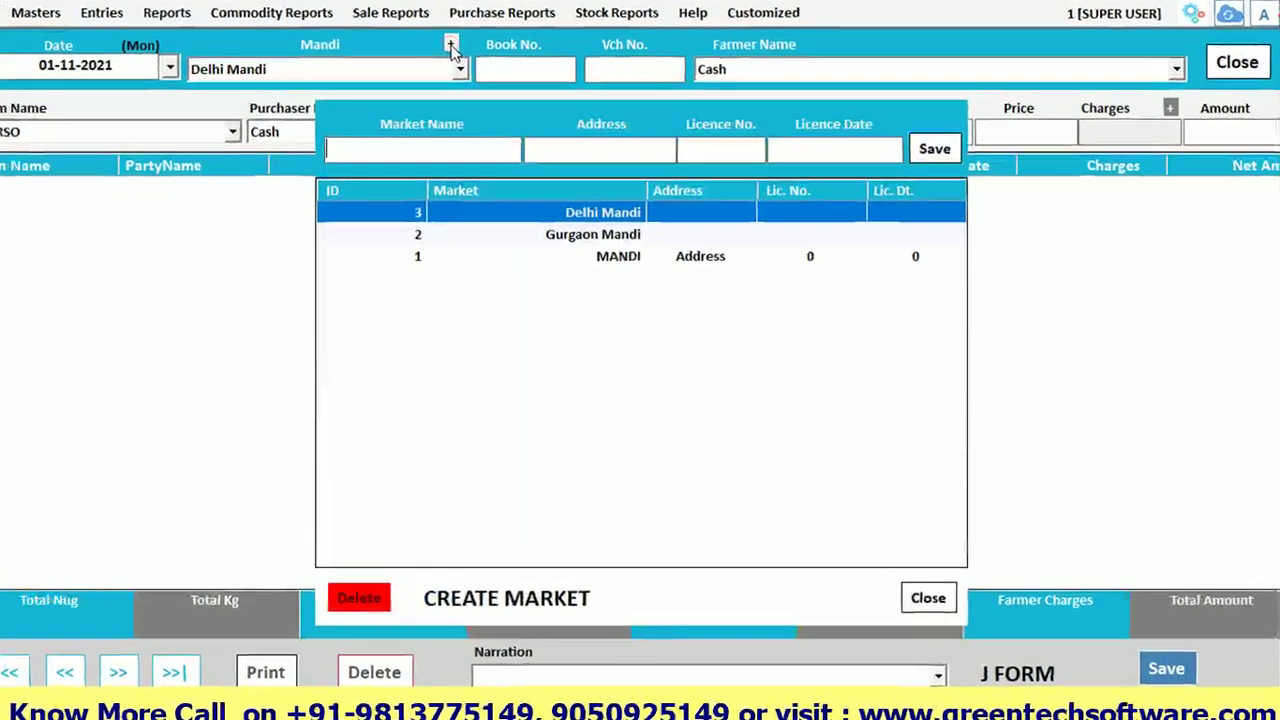
left_click(303, 66)
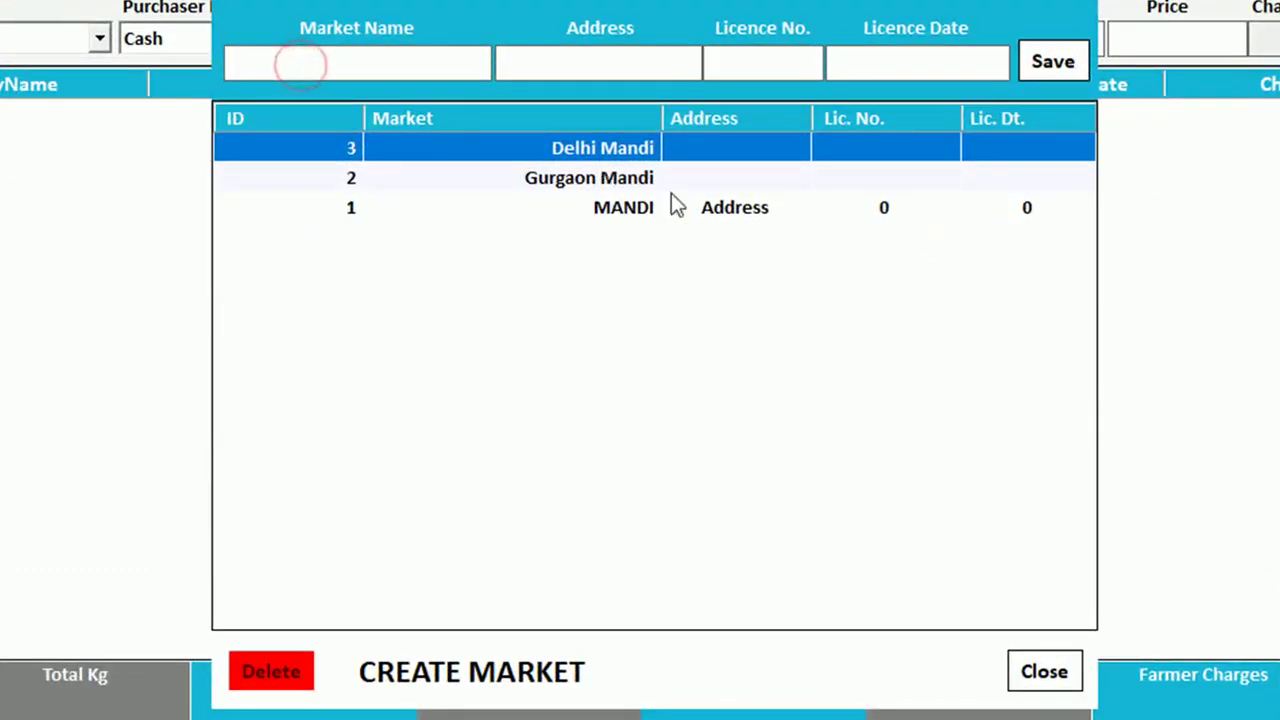
left_click(632, 220)
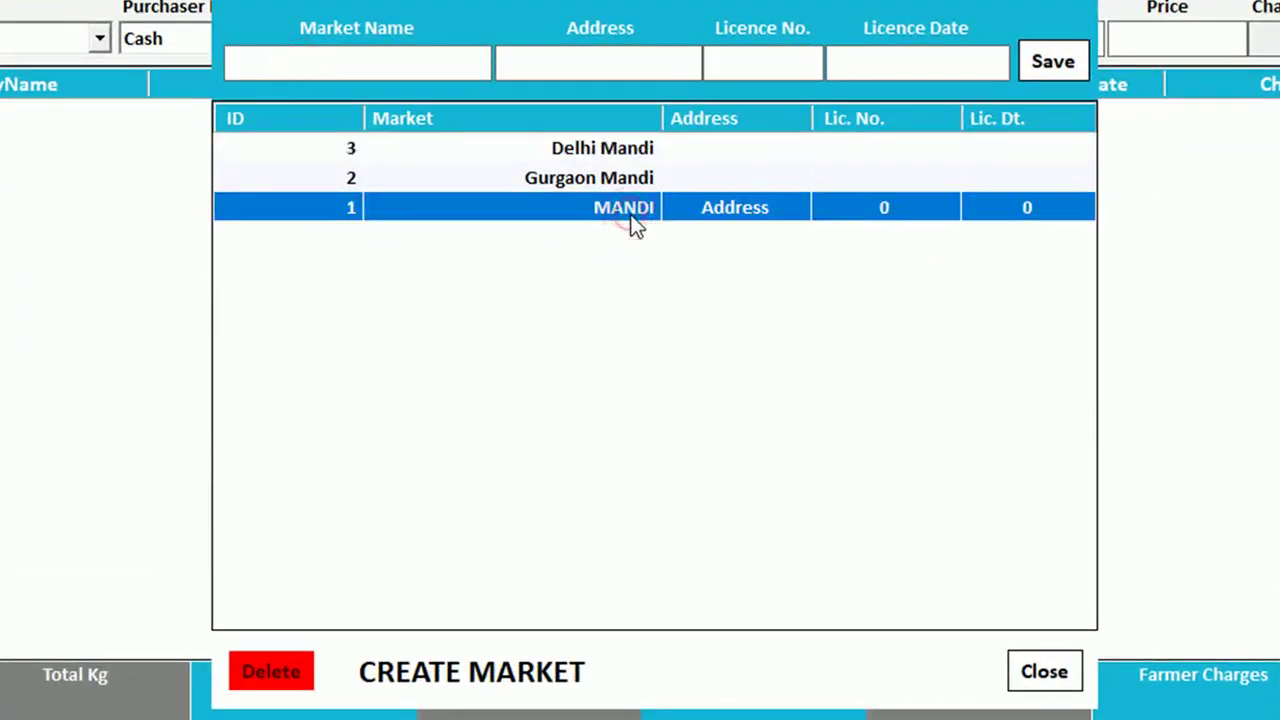
double_click(631, 220)
left_click(338, 62)
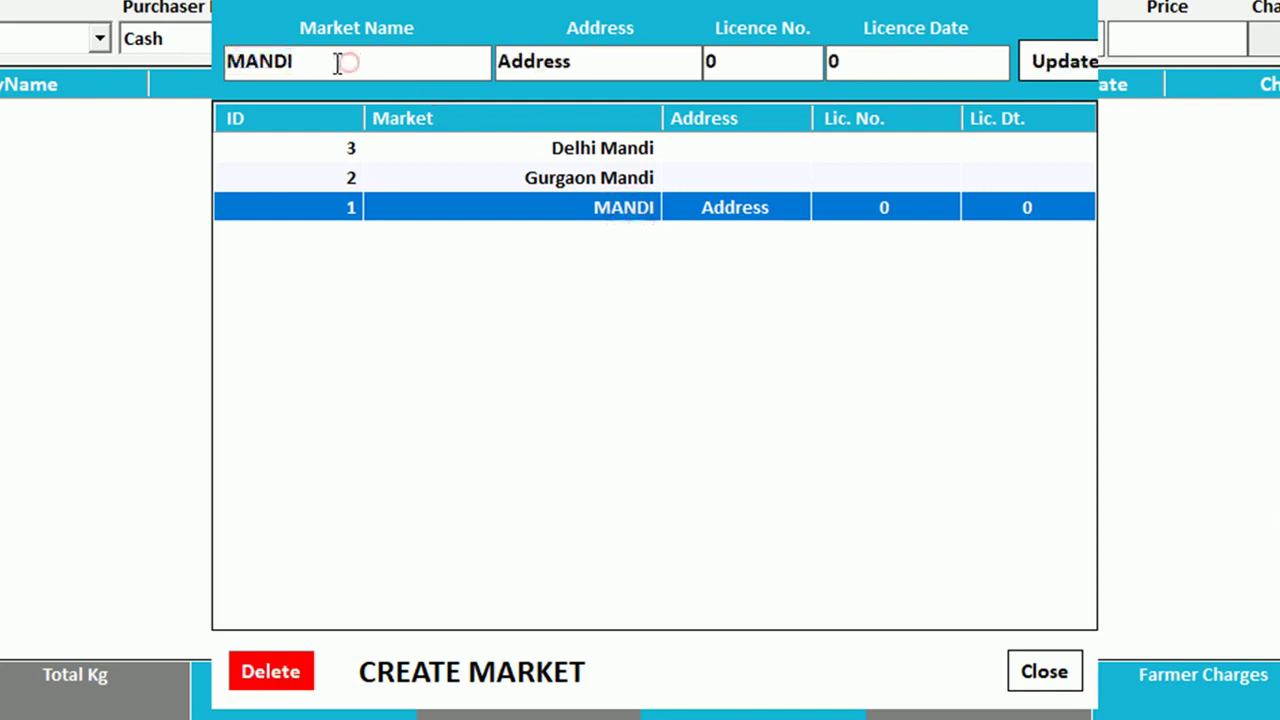
double_click(332, 62)
left_click(604, 61)
key("shift+Left")
key("shift+Left")
key("shift+Left")
key("shift+Left")
key("shift+Left")
key("shift+Left")
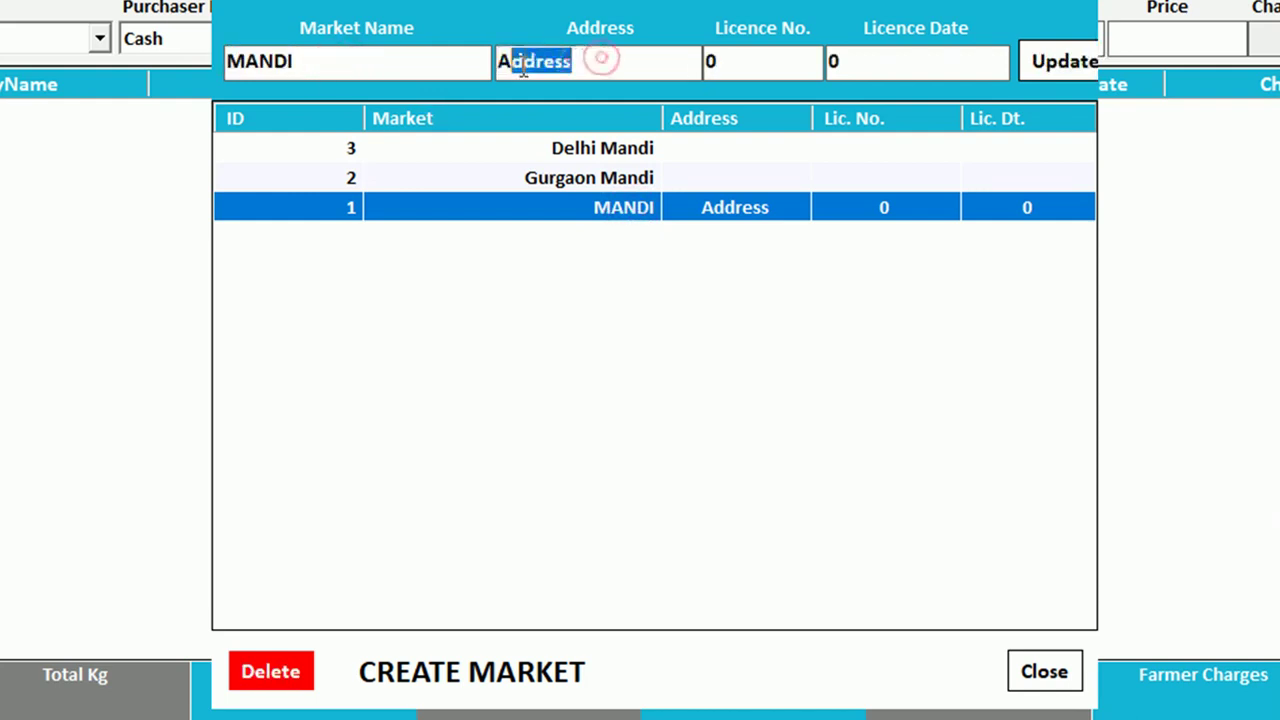
left_click(729, 57)
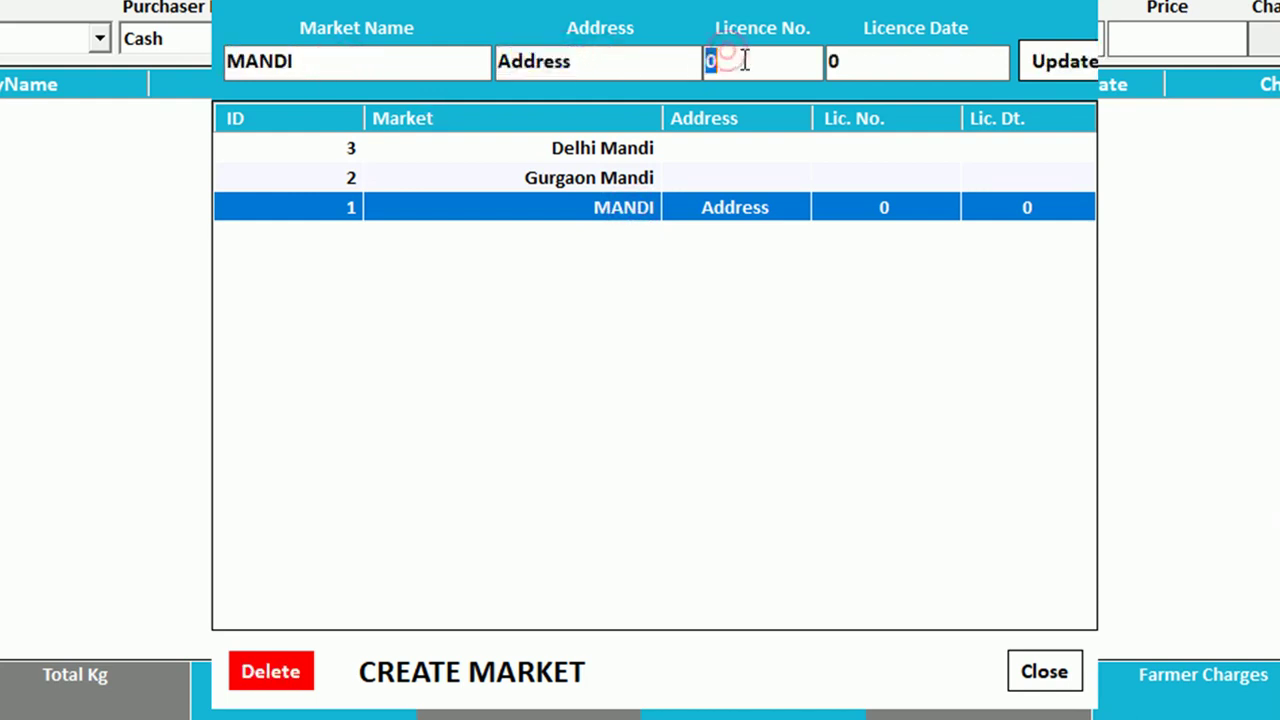
double_click(900, 62)
left_click(902, 62)
left_click_drag(880, 61, 811, 69)
left_click(880, 60)
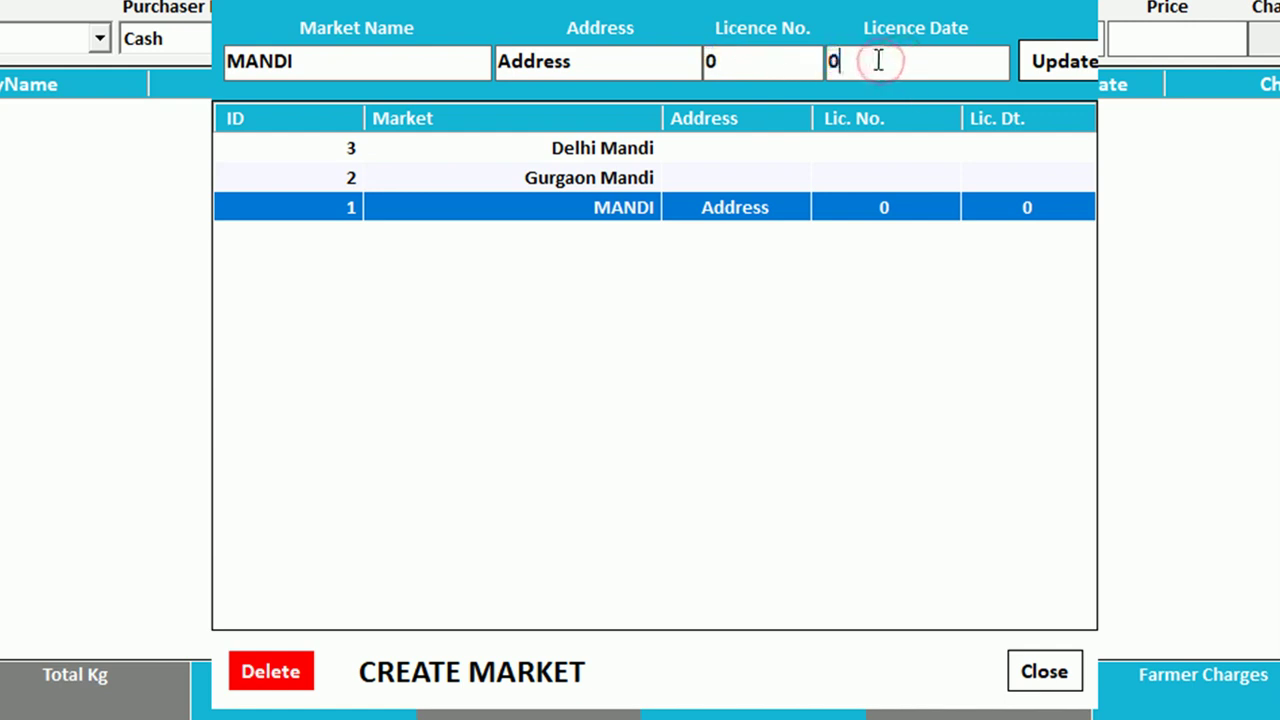
left_click(820, 327)
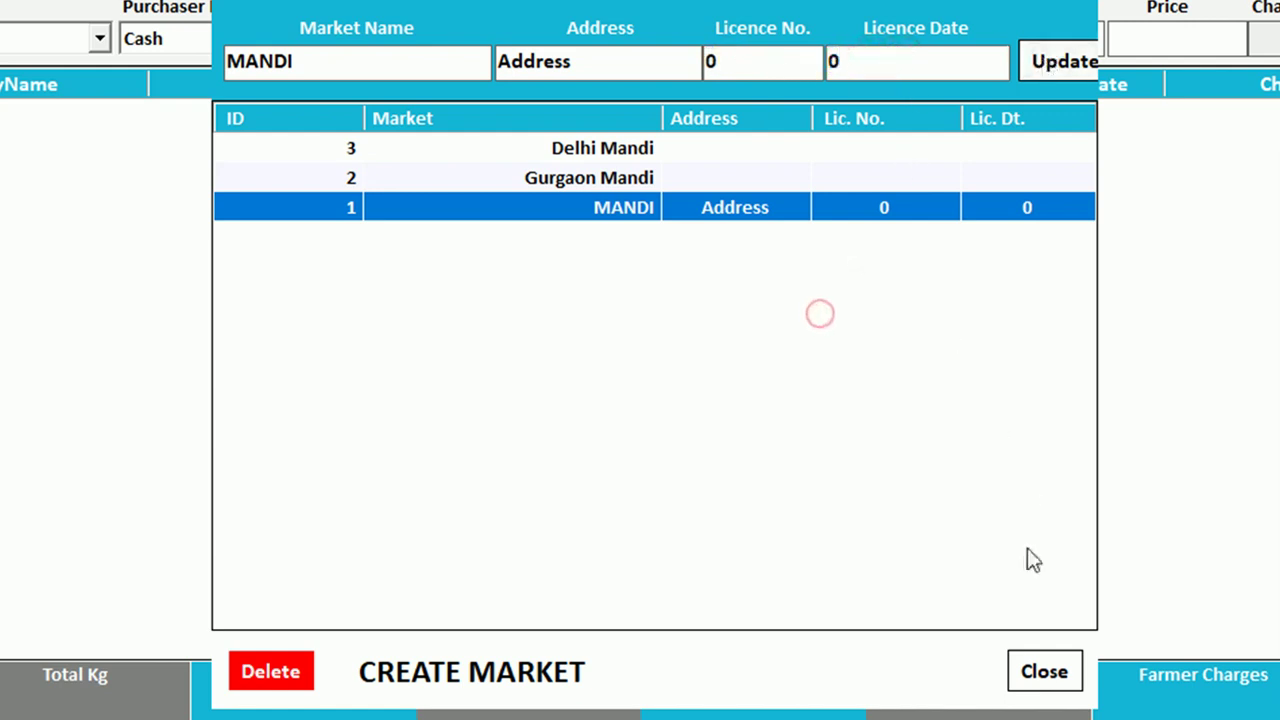
left_click(1044, 671)
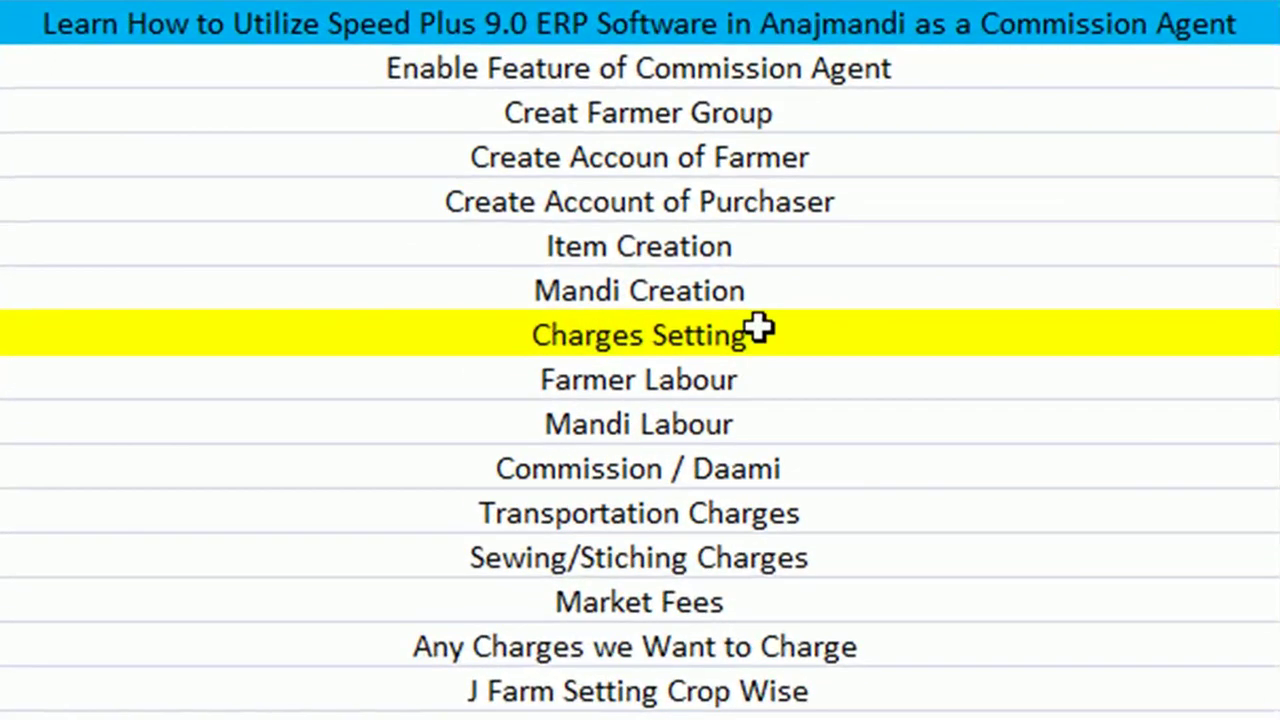
left_click_drag(771, 331, 509, 331)
left_click_drag(778, 380, 523, 388)
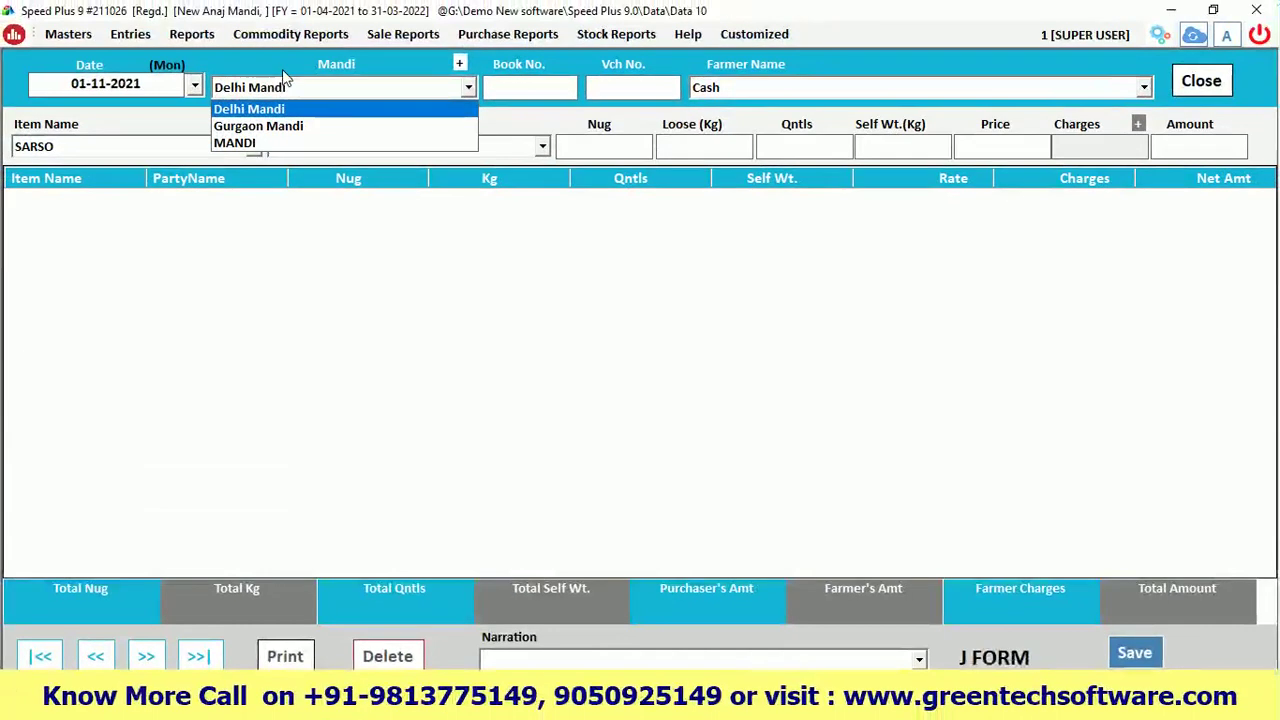
left_click(248, 143)
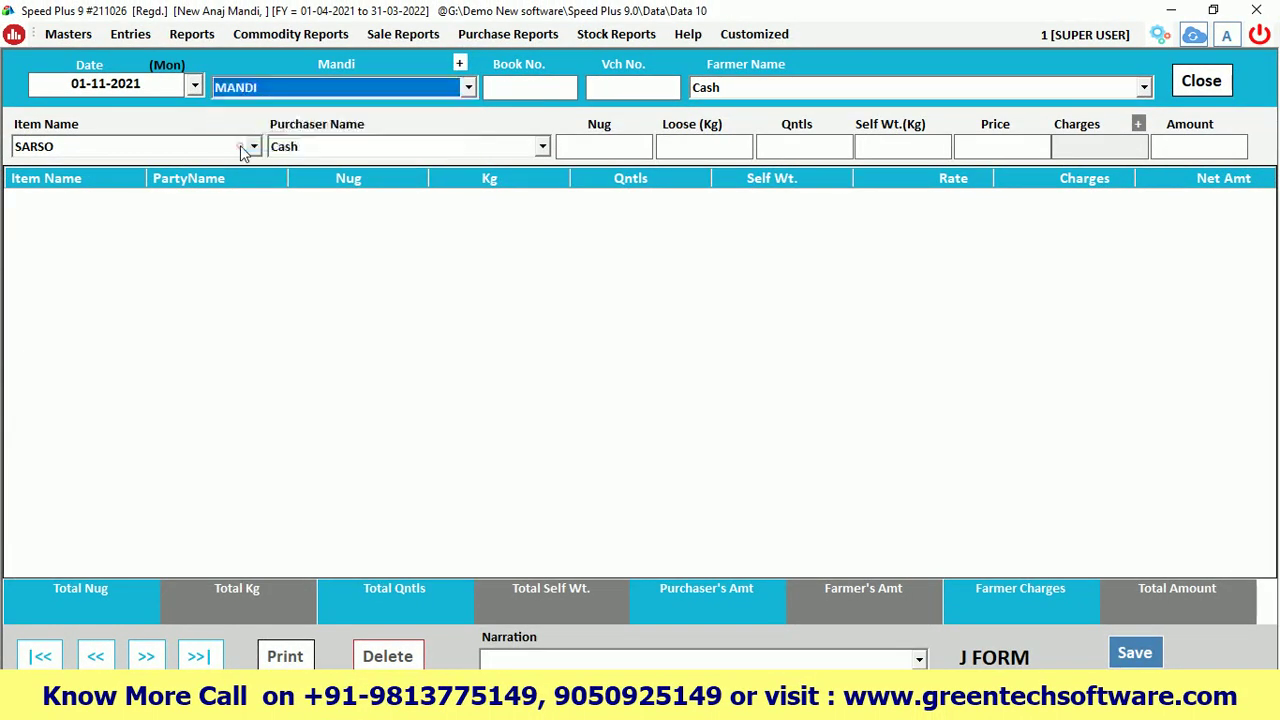
left_click(92, 659)
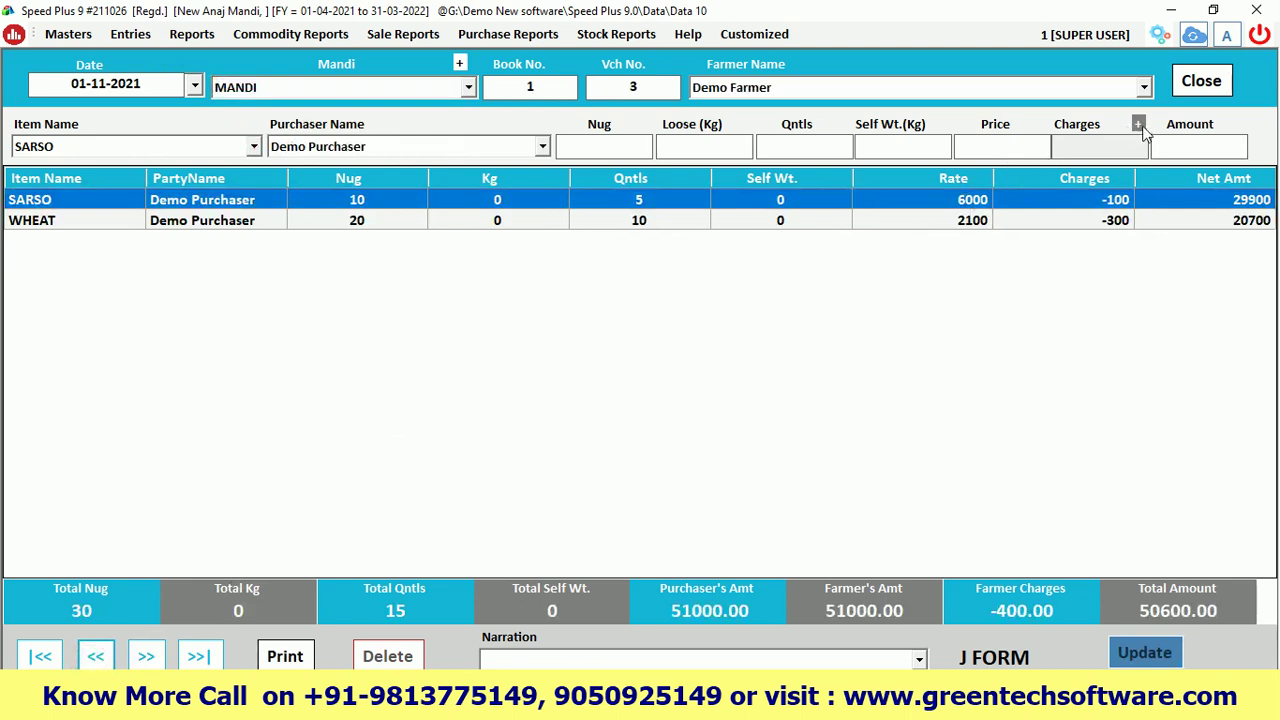
left_click(1139, 125)
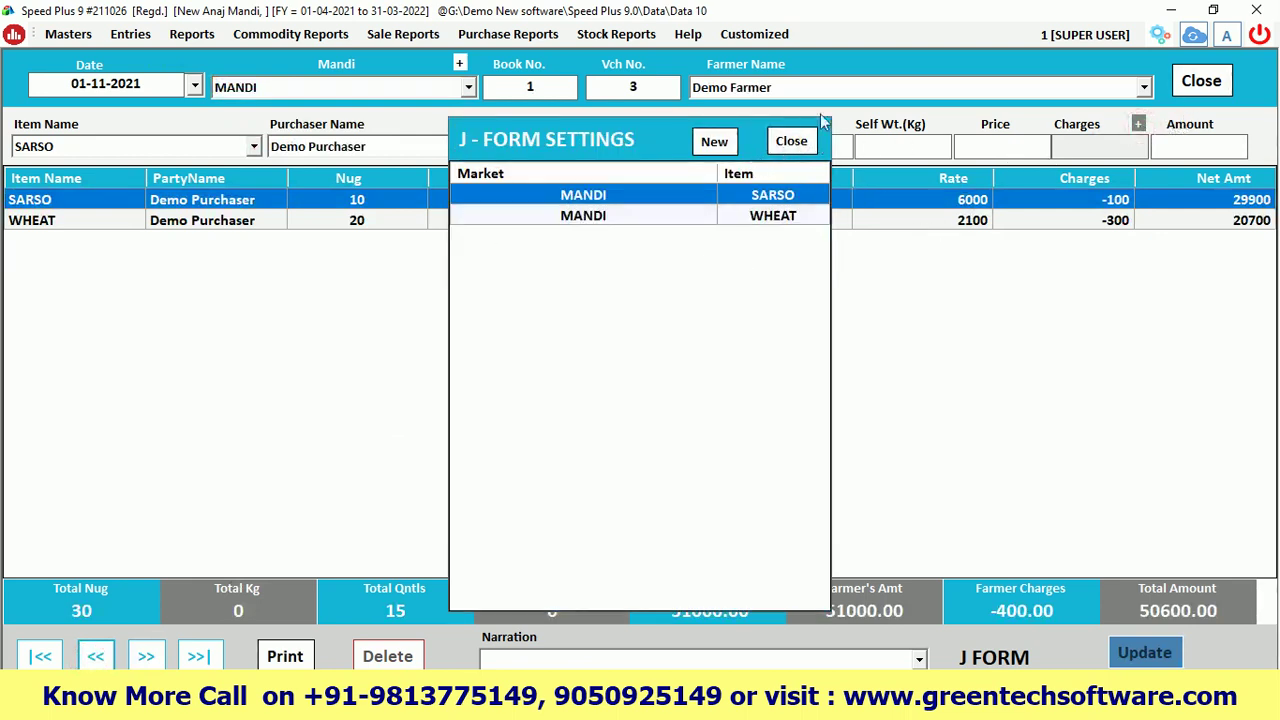
left_click(790, 142)
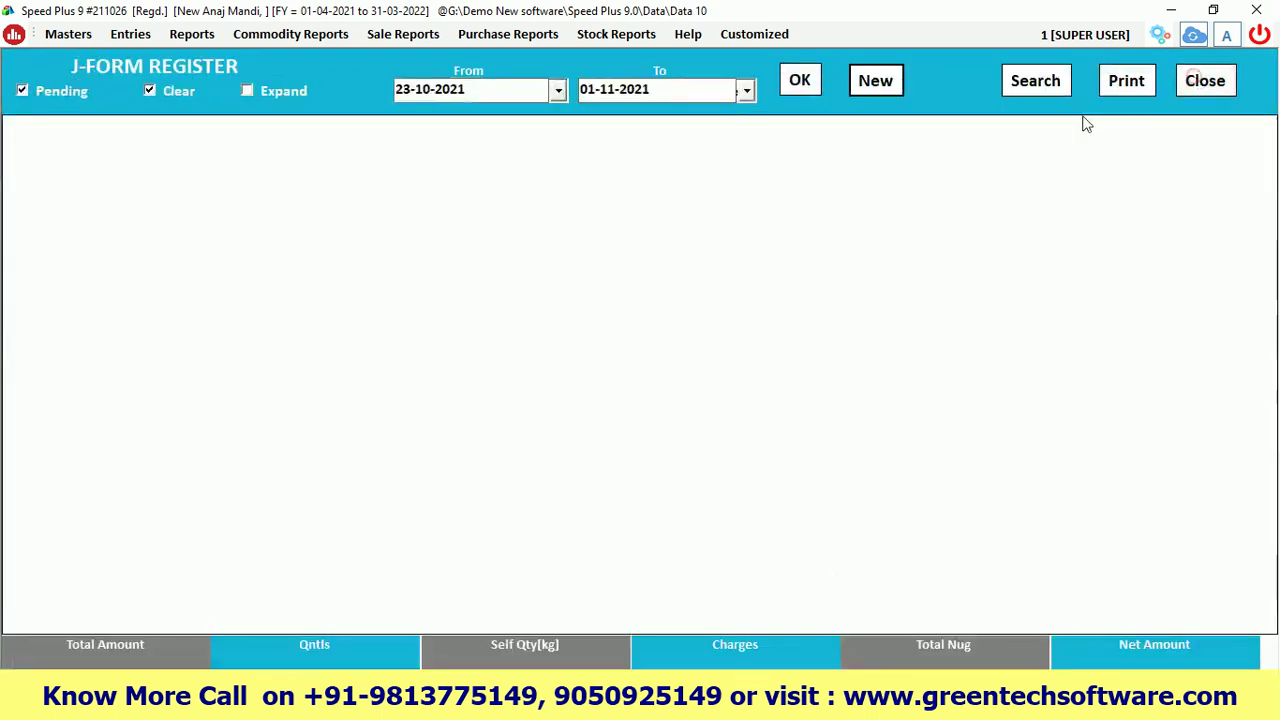
left_click(868, 81)
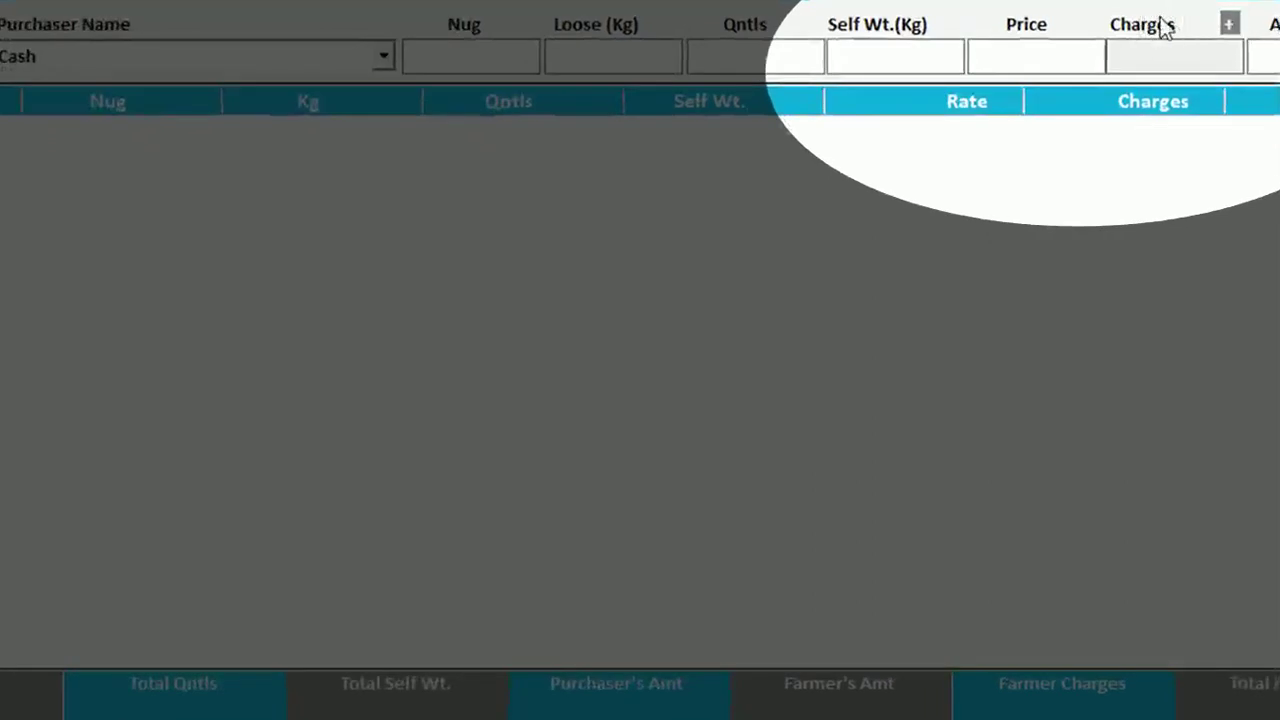
Re-add Farmer Labour at rate 10 to the MANDI SARSO J-Form charges
left_click(1230, 25)
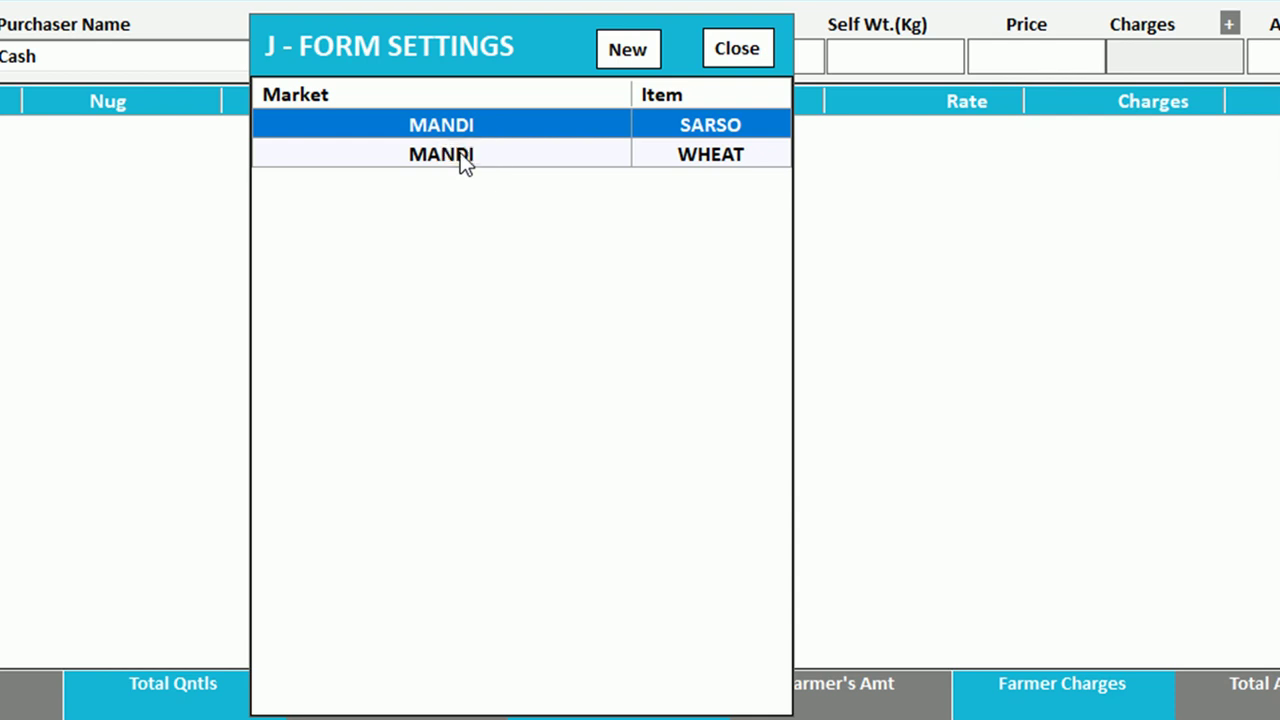
double_click(463, 126)
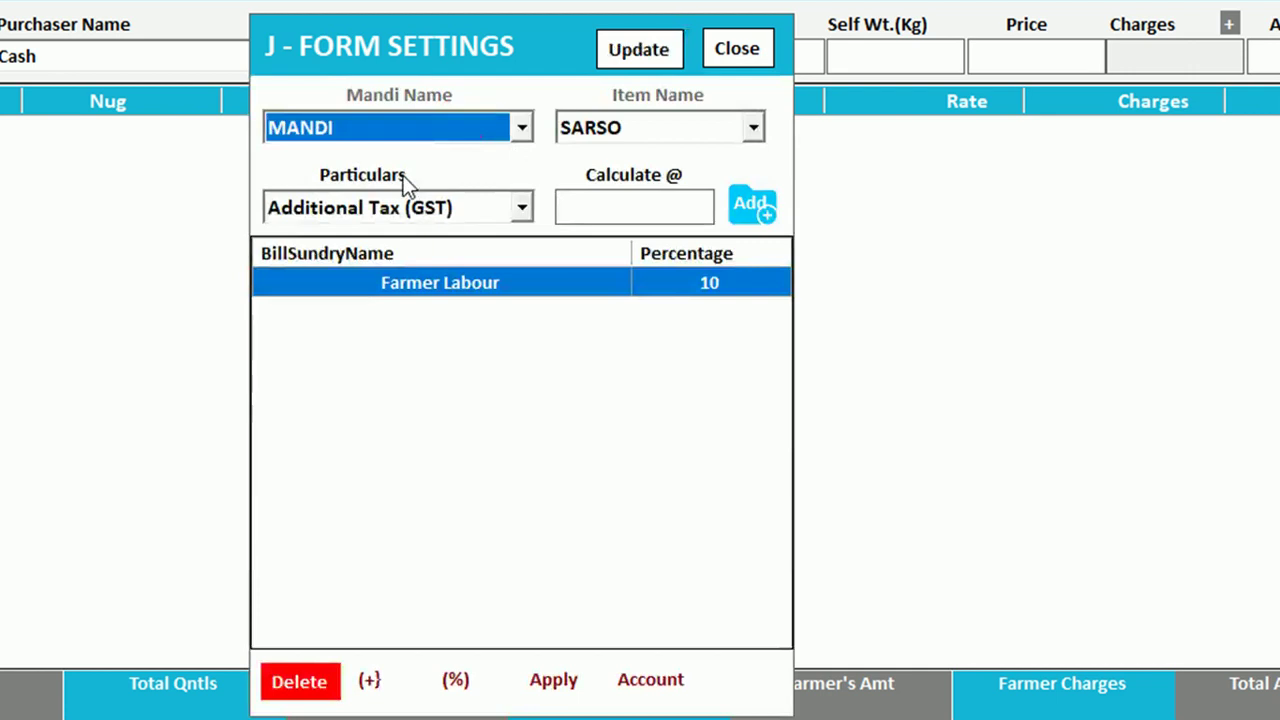
left_click(356, 127)
left_click(340, 127)
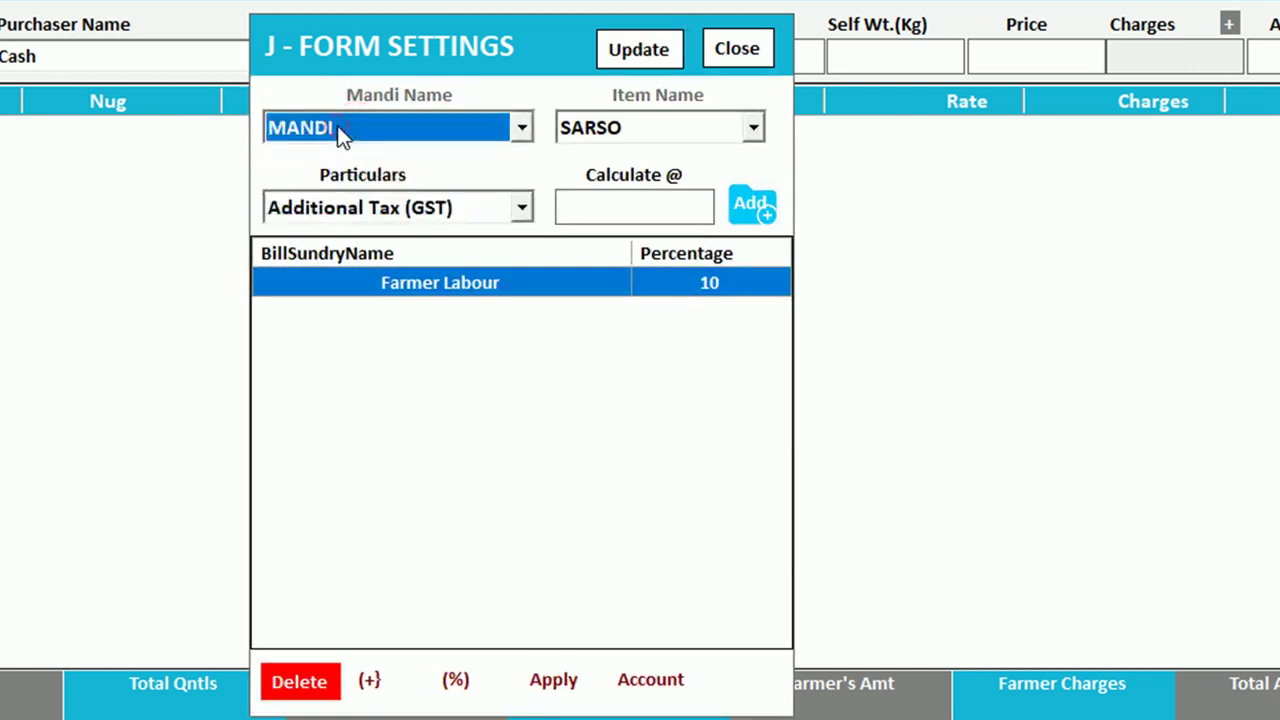
left_click(627, 130)
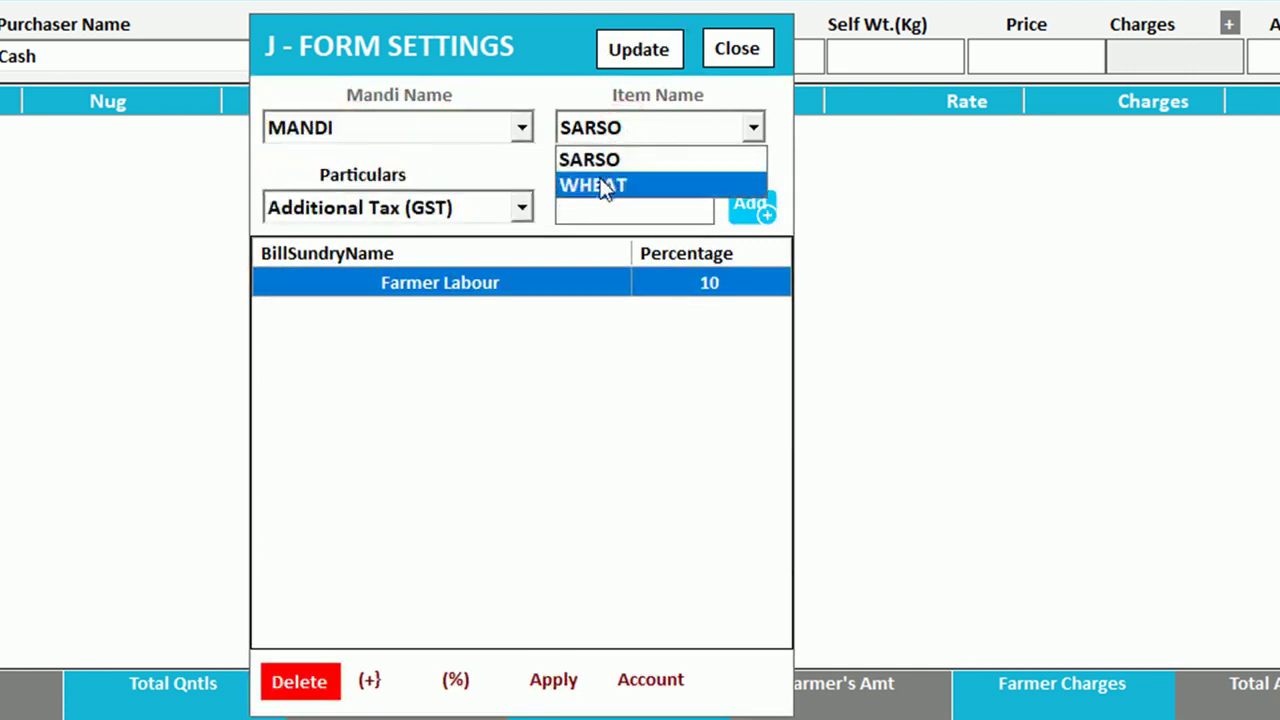
left_click(601, 133)
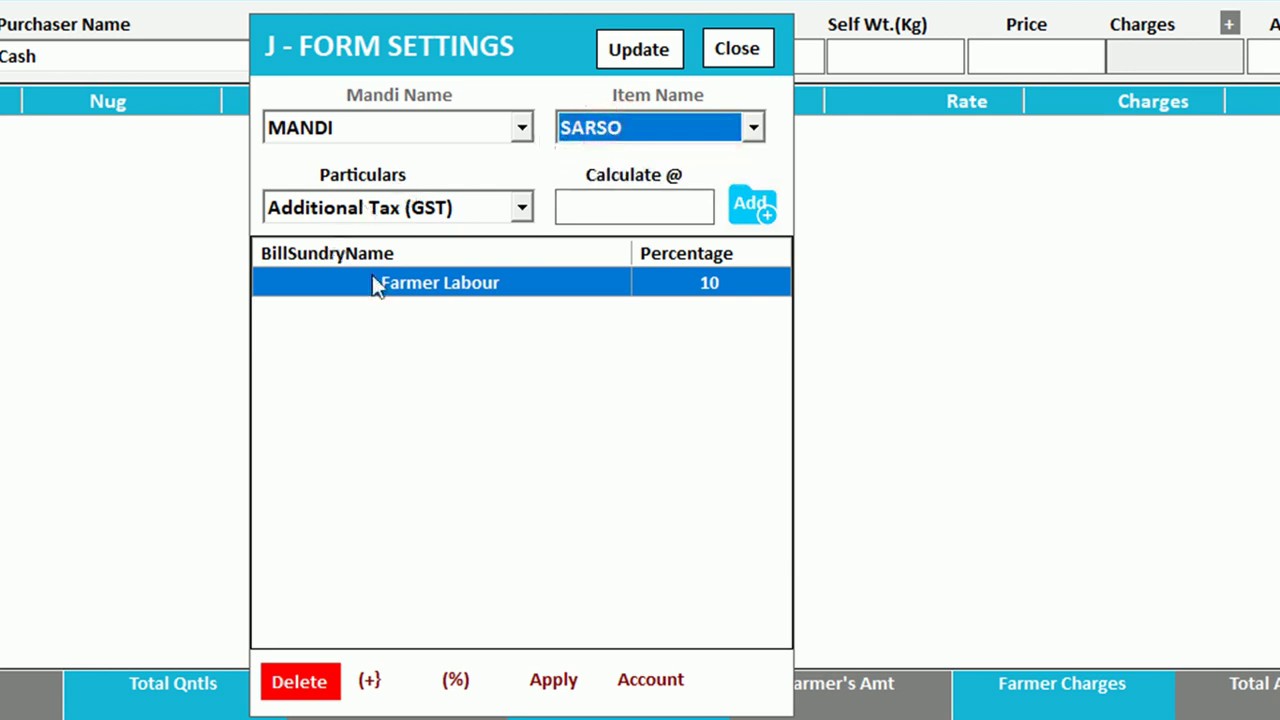
double_click(417, 283)
left_click(412, 210)
left_click(362, 208)
left_click(593, 207)
double_click(593, 207)
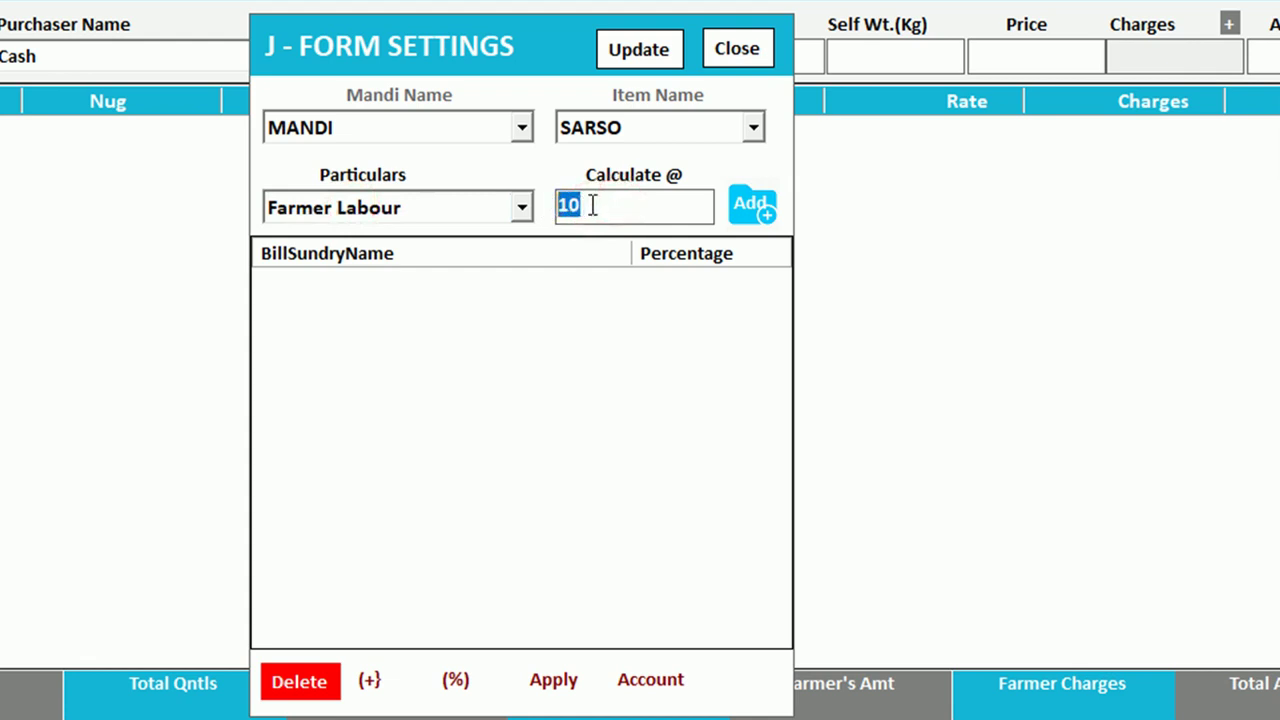
left_click(748, 206)
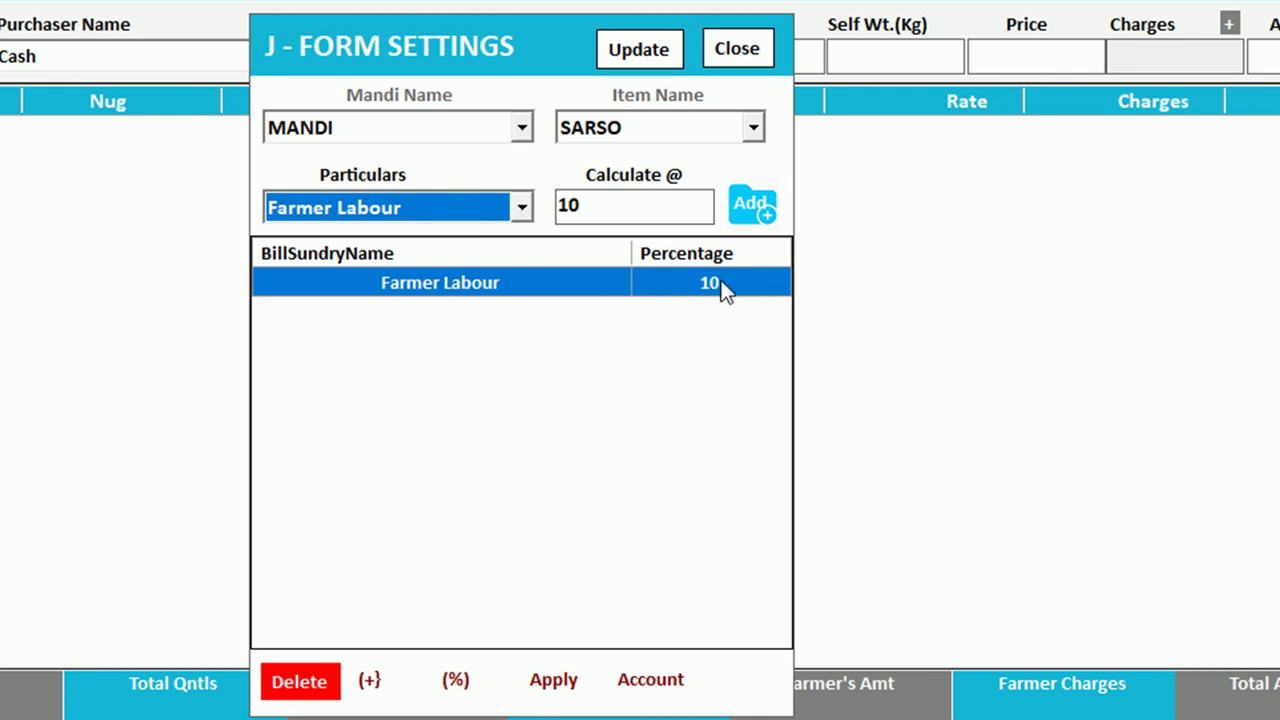
scroll(583, 140, "down", 1)
Confirm MANDI WHEAT's Farmer Labour charge of 15, then close the J-Form charge settings
left_click(737, 48)
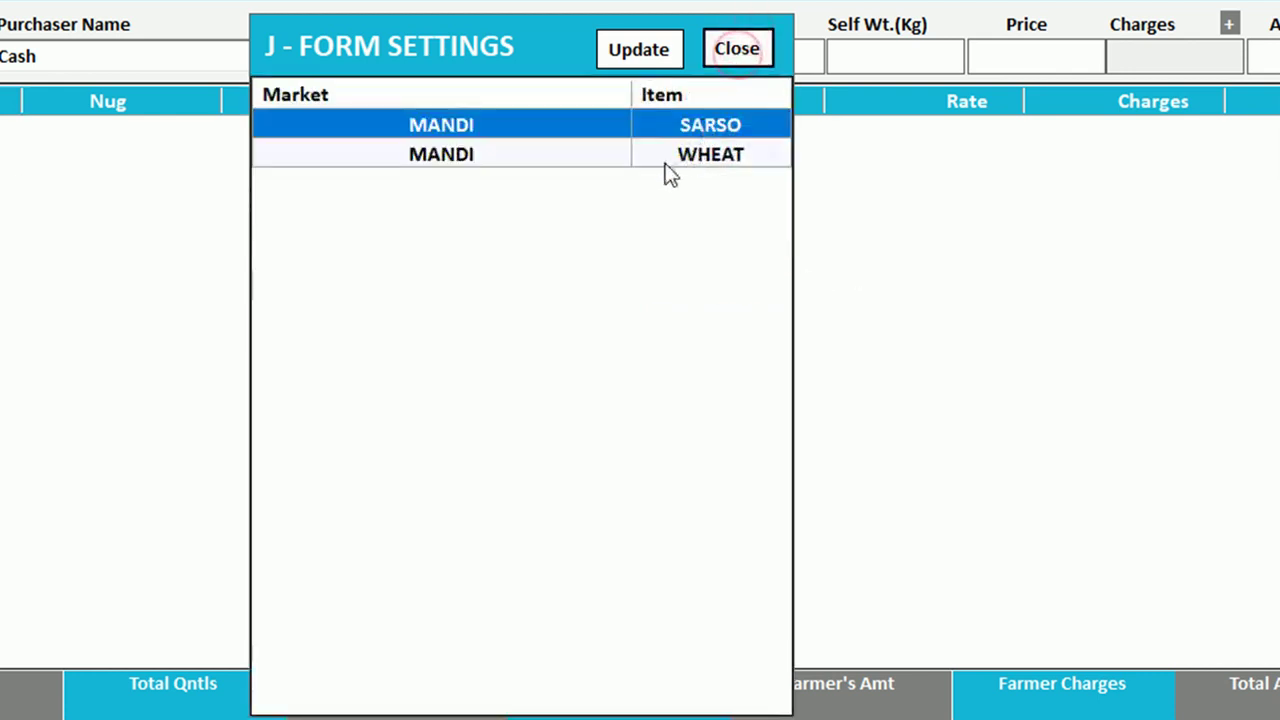
left_click(631, 160)
double_click(605, 160)
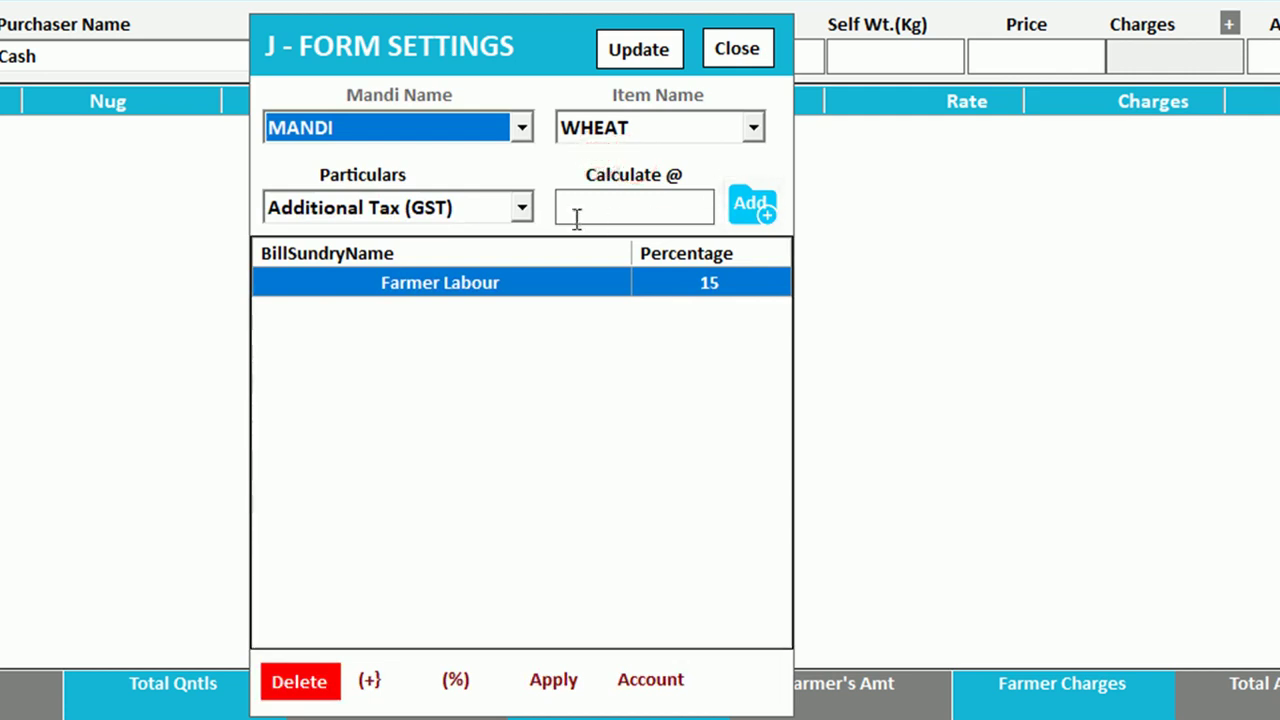
double_click(544, 290)
left_click_drag(603, 206, 548, 207)
left_click(594, 206)
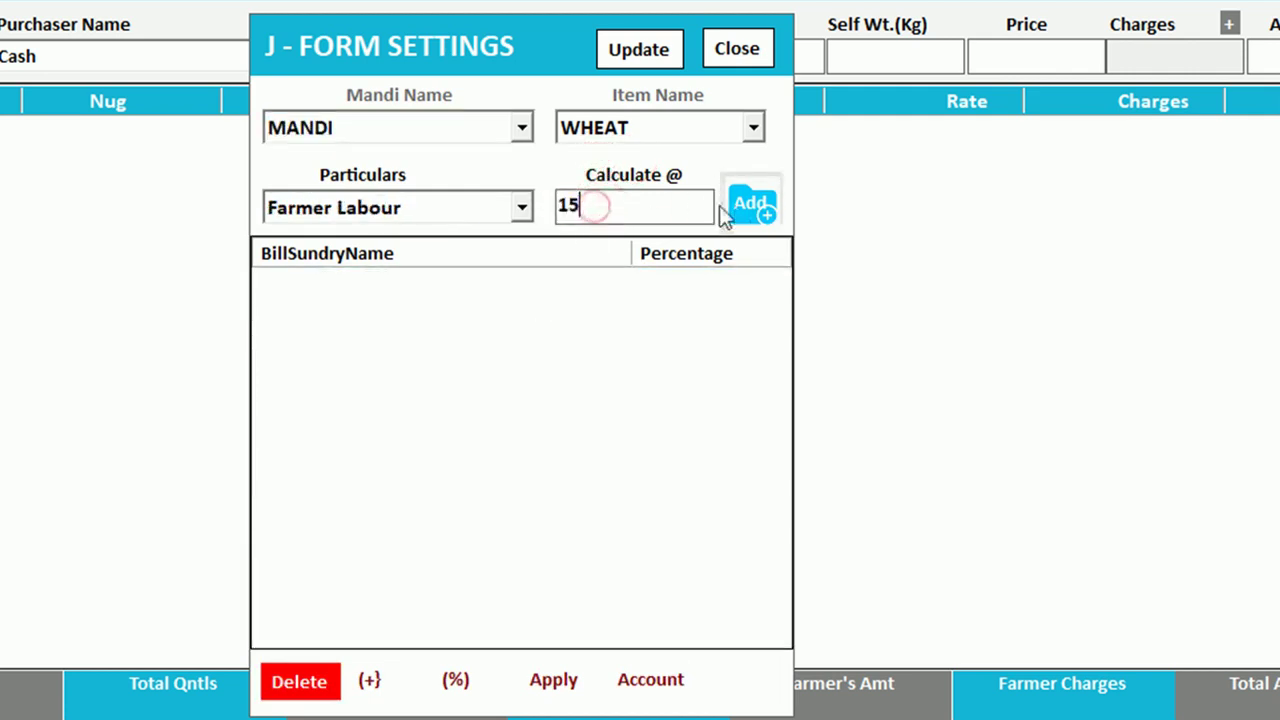
double_click(596, 205)
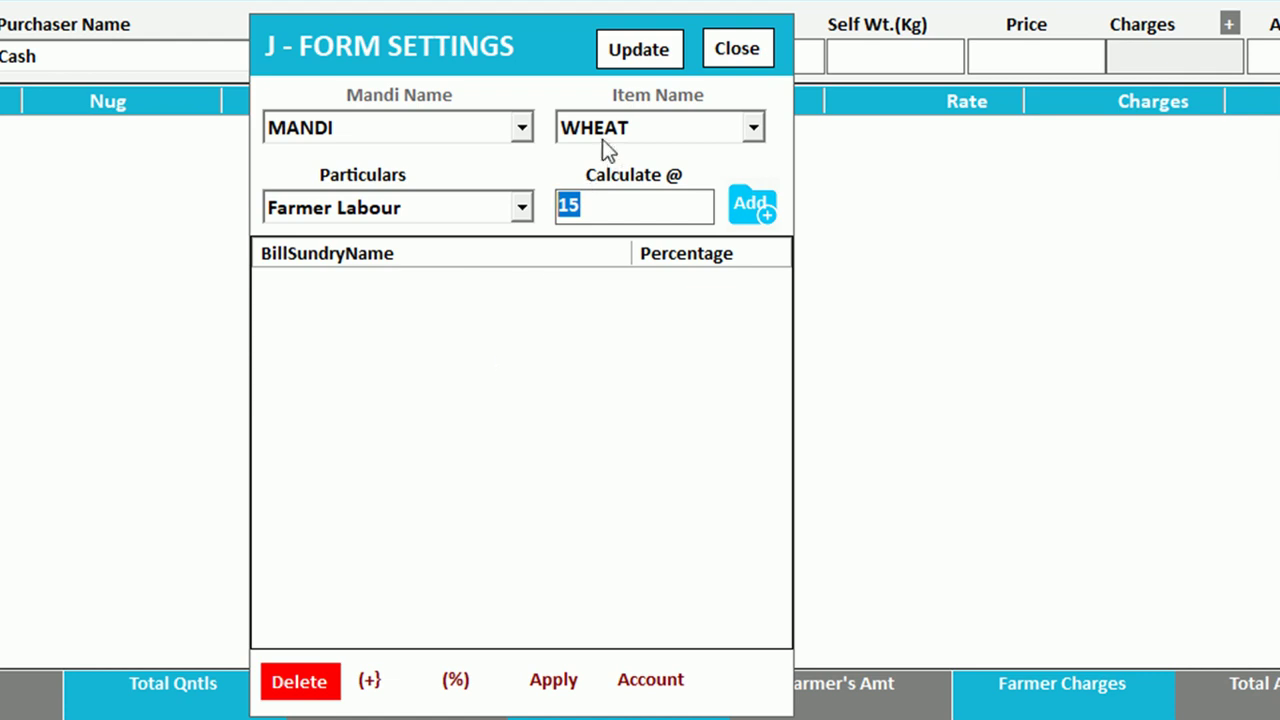
left_click(414, 209)
left_click(391, 212)
left_click(522, 209)
left_click(574, 214)
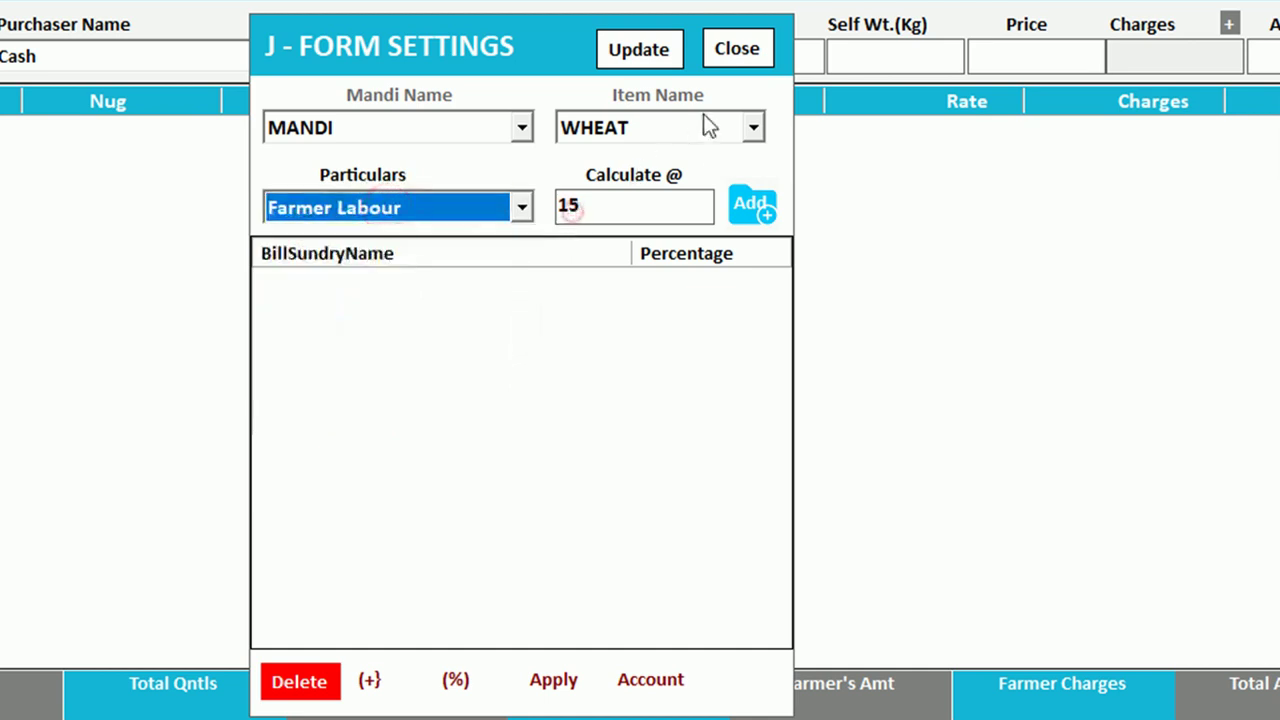
left_click(724, 58)
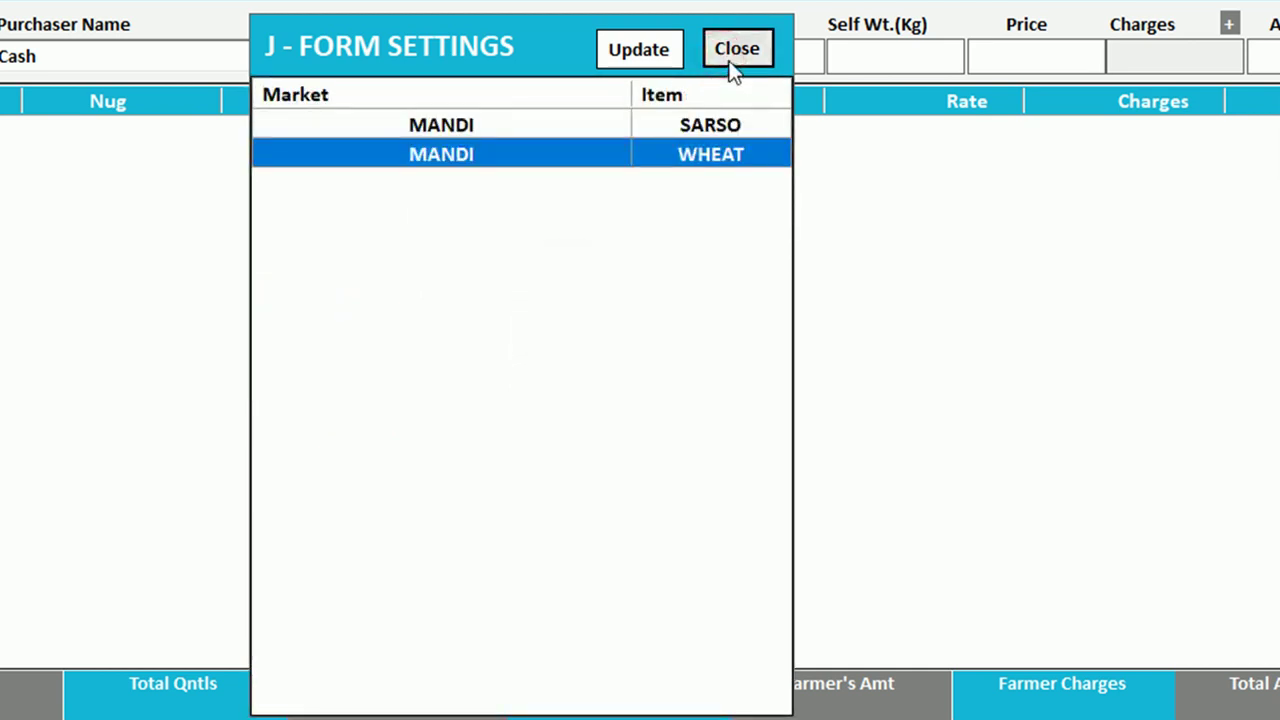
left_click(730, 64)
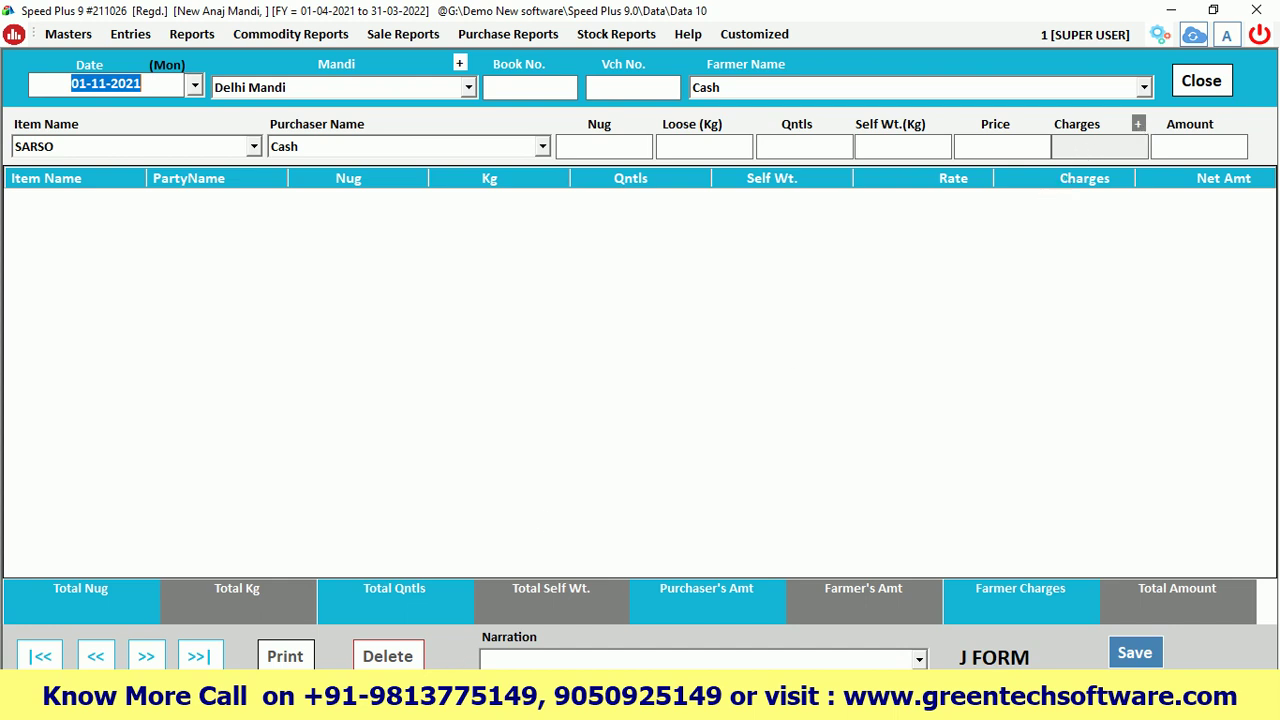
key("alt+Tab")
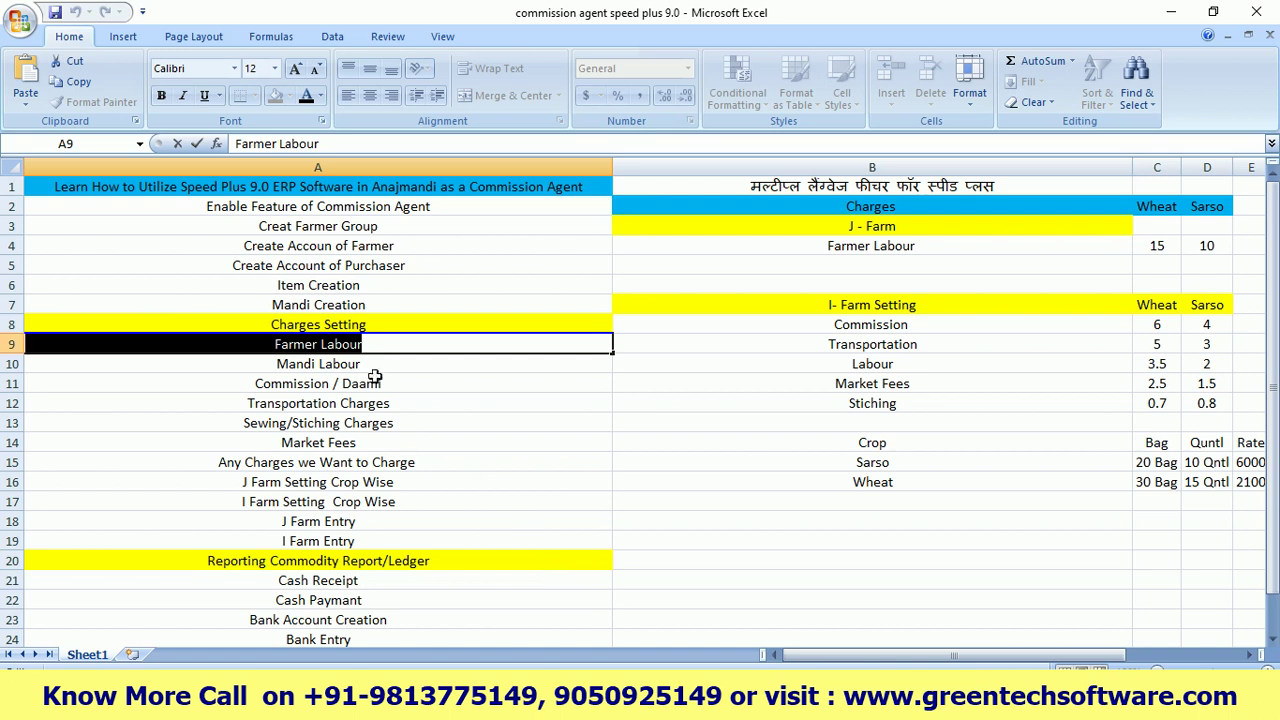
Review the Mandi Labour and Commission / Daami entries in the Excel charge list
left_click(372, 364)
double_click(367, 364)
double_click(367, 364)
left_click(369, 364)
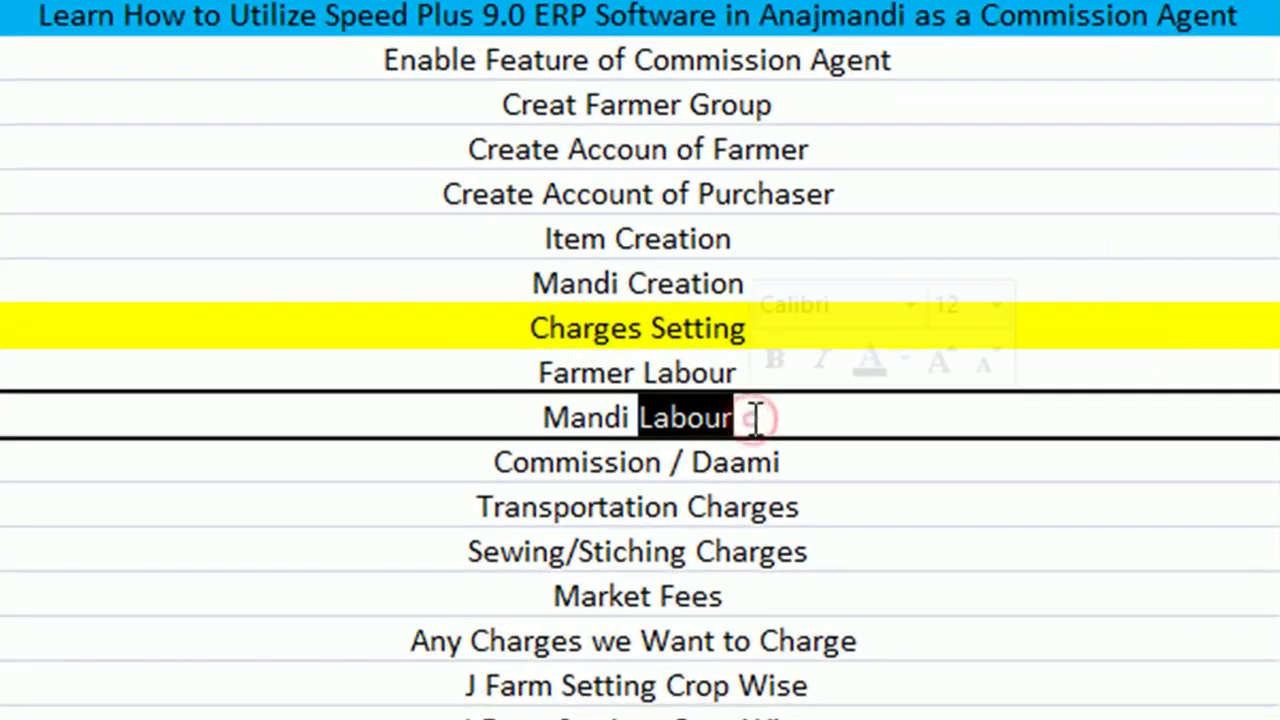
double_click(752, 418)
left_click_drag(752, 418, 535, 418)
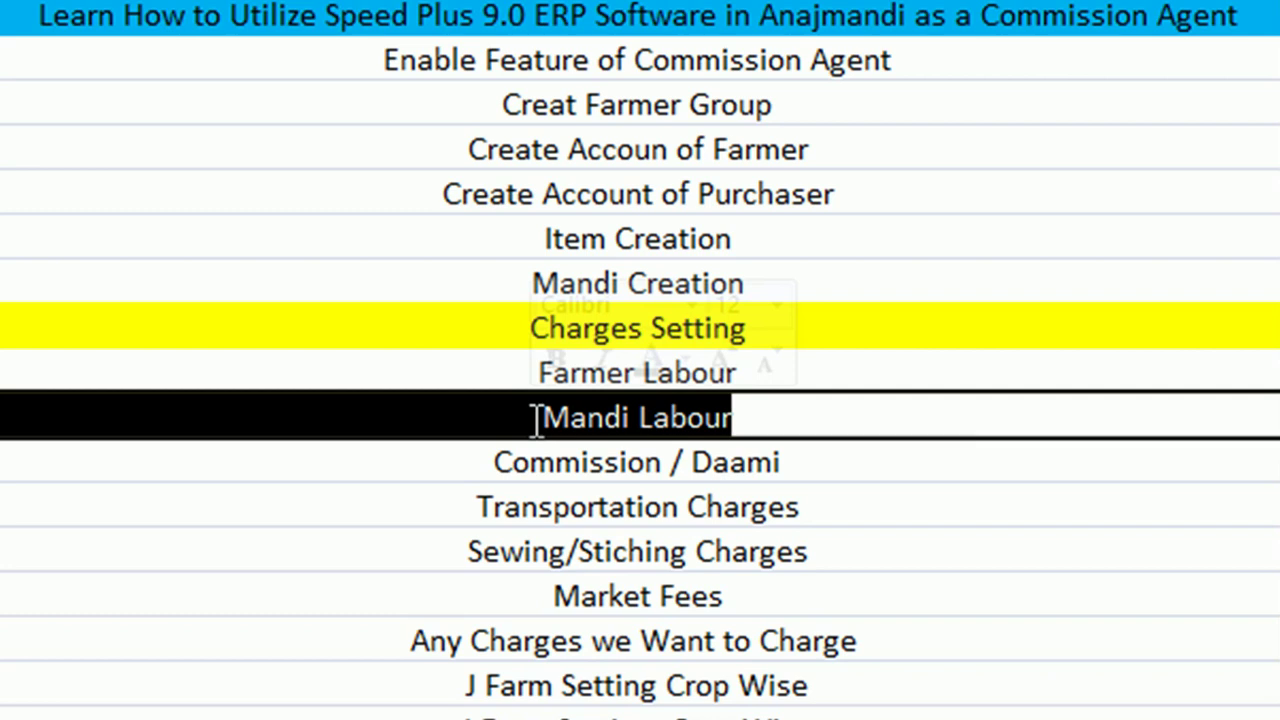
left_click(810, 465)
left_click_drag(787, 462, 474, 474)
left_click_drag(826, 460, 495, 470)
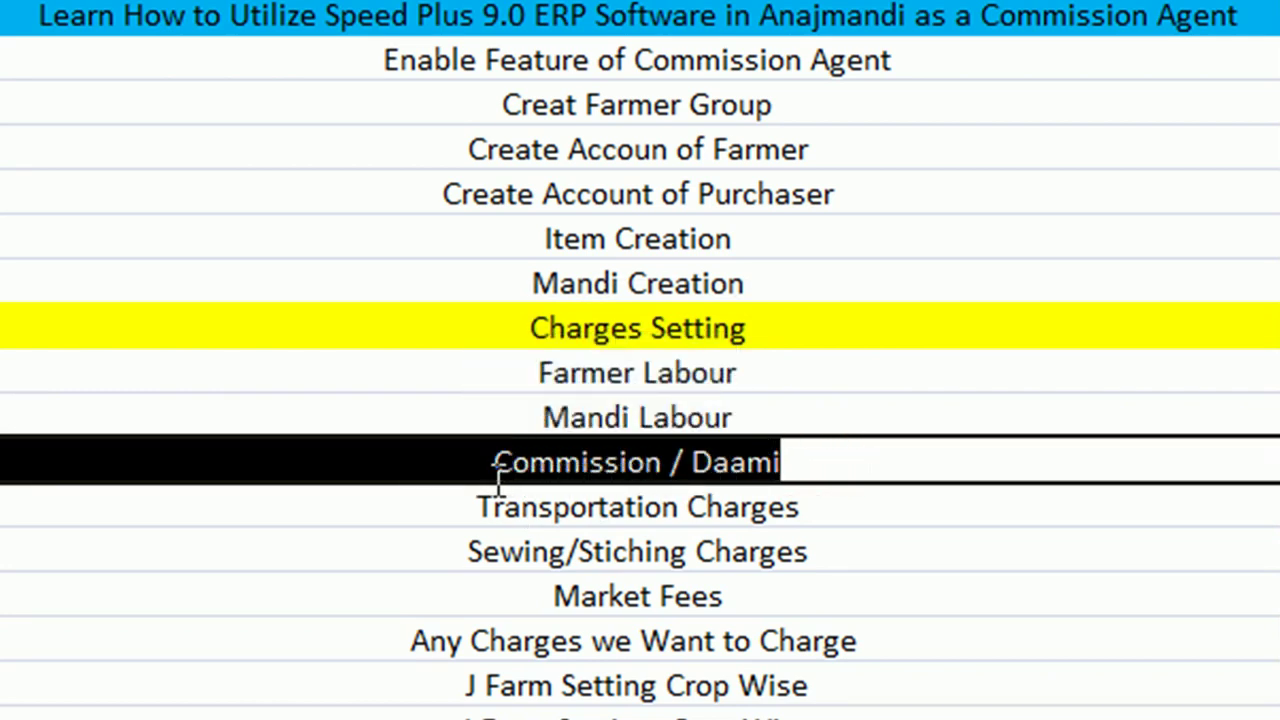
left_click_drag(805, 462, 500, 463)
Review the Transportation Charges, Sewing/Stiching Charges and Market Fees entries
left_click(743, 510)
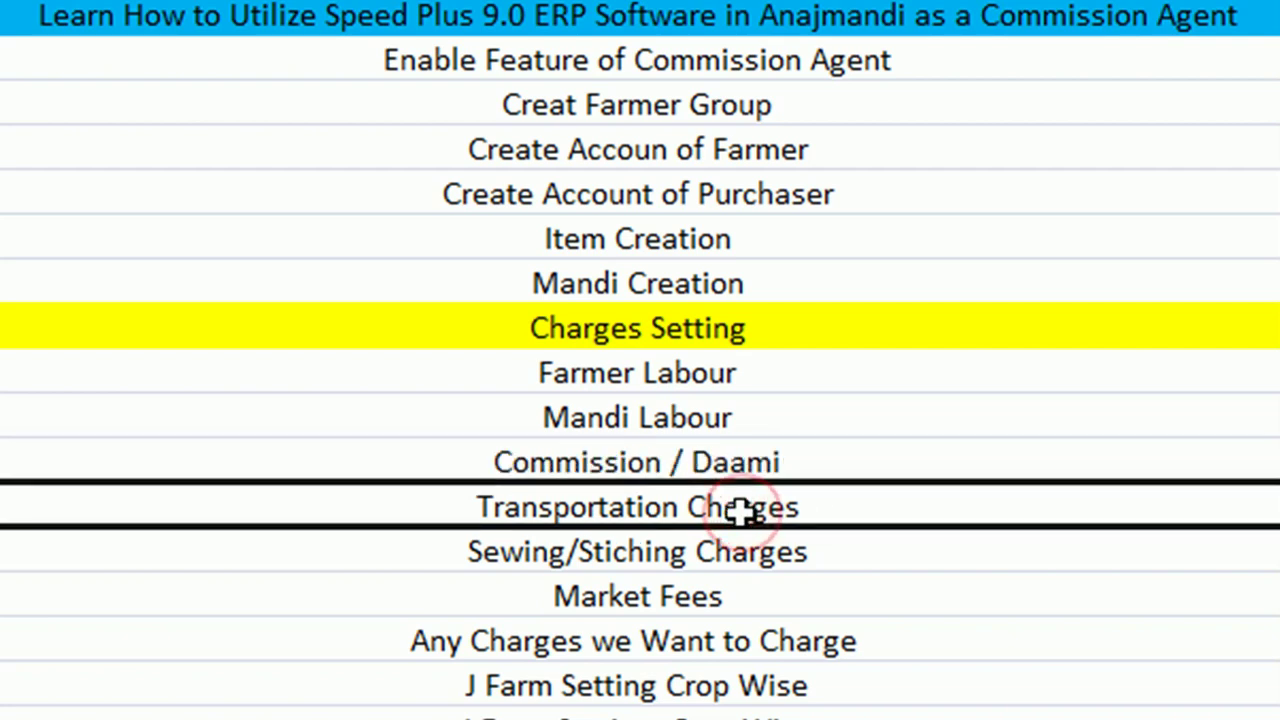
left_click(632, 558)
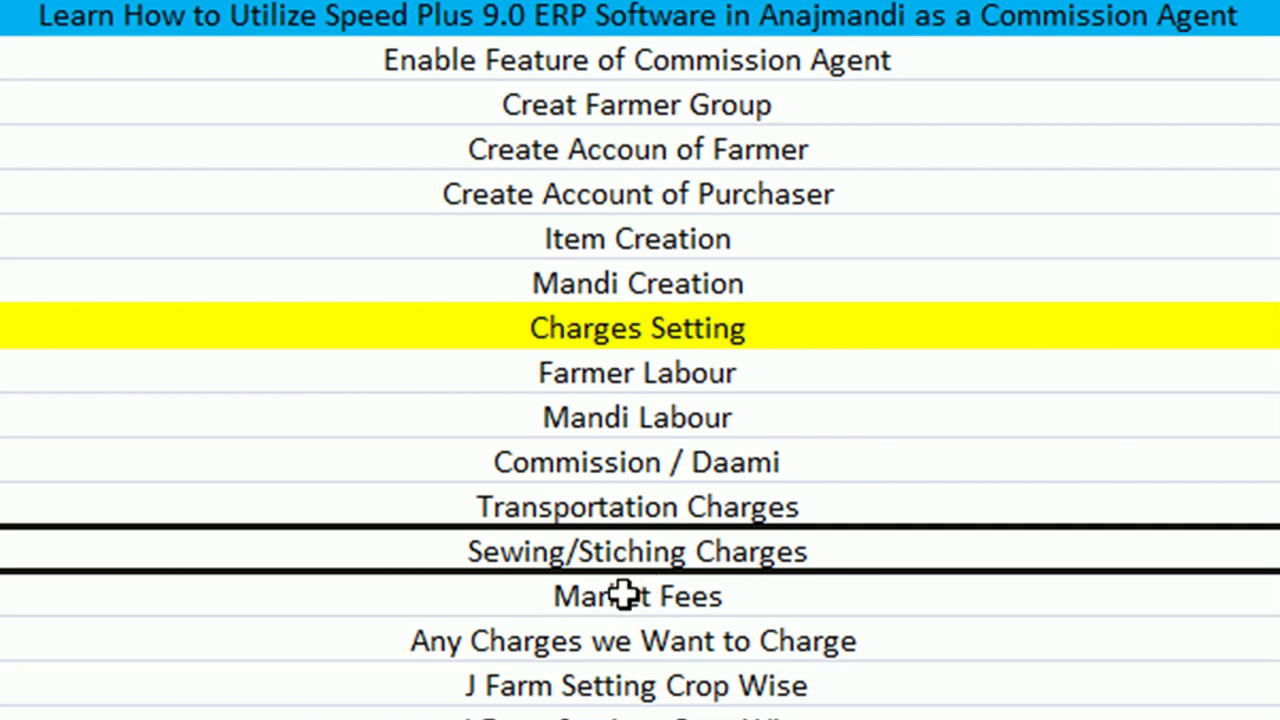
left_click(623, 595)
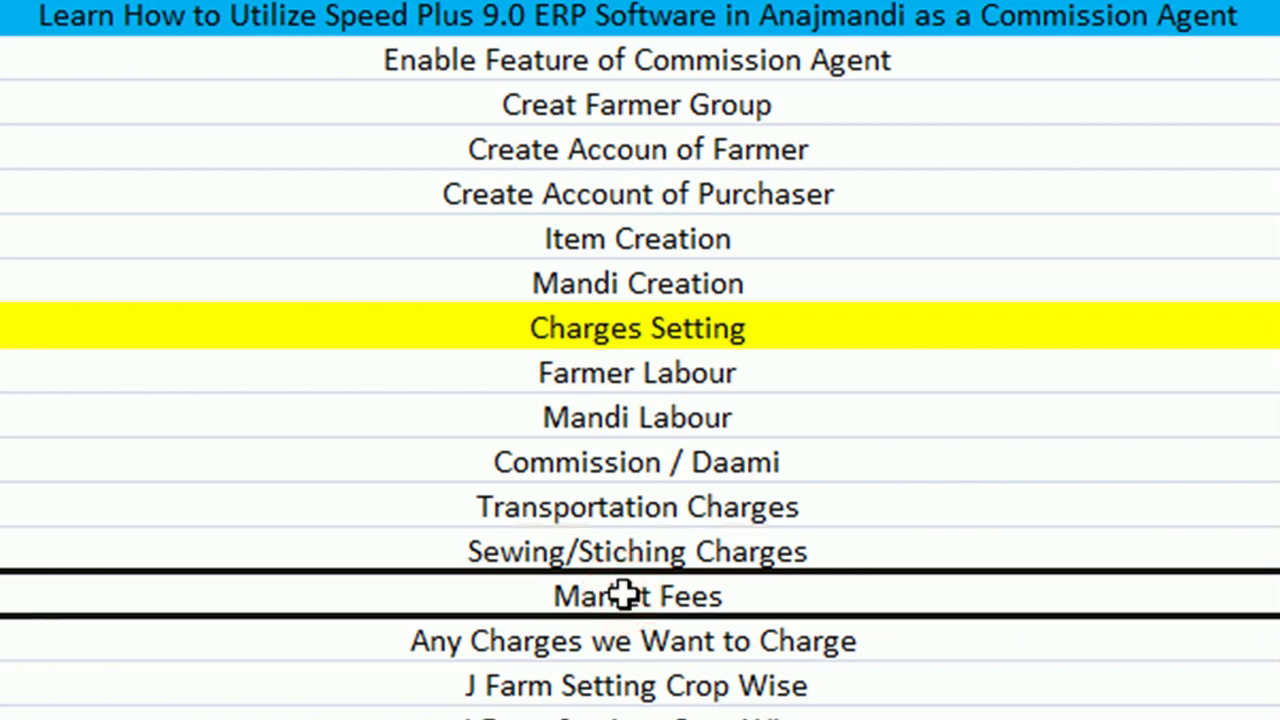
double_click(842, 553)
left_click_drag(846, 551, 466, 560)
left_click(814, 506)
double_click(818, 507)
left_click_drag(818, 507, 481, 507)
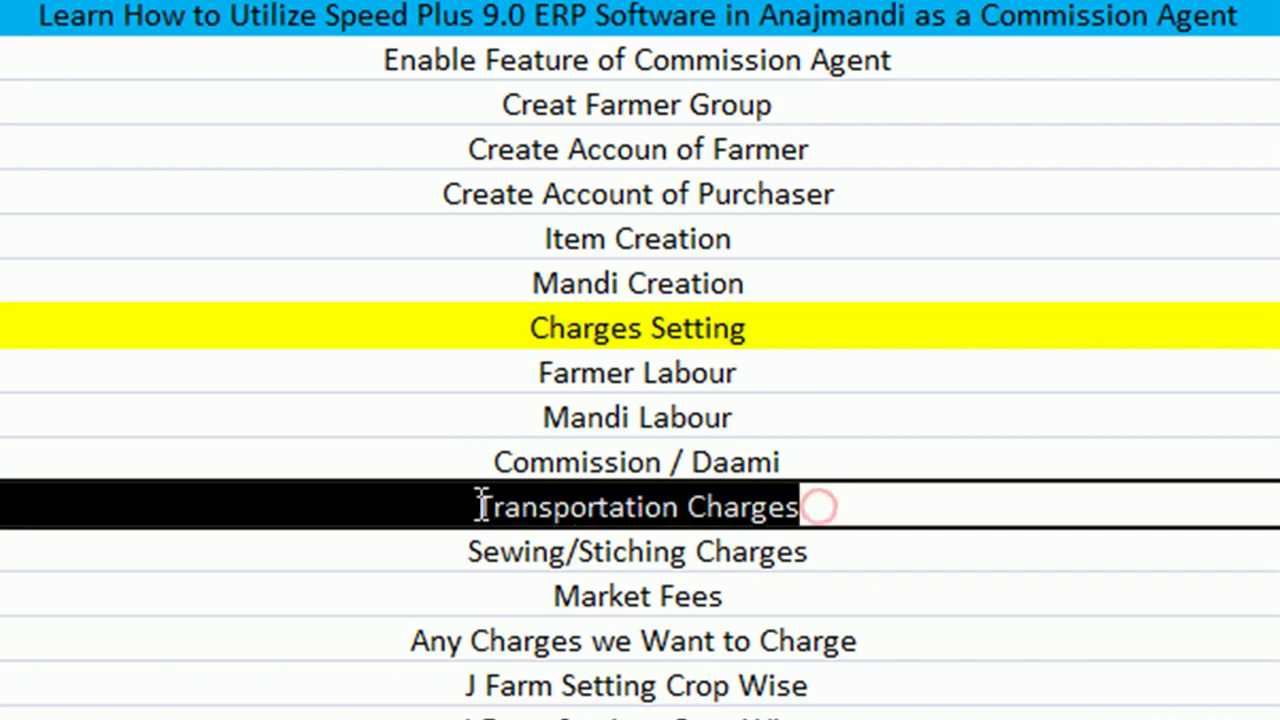
Recheck Commission / Daami and Mandi Labour, then close the J-Form Register
double_click(805, 459)
left_click_drag(812, 459, 494, 461)
left_click_drag(494, 461, 808, 454)
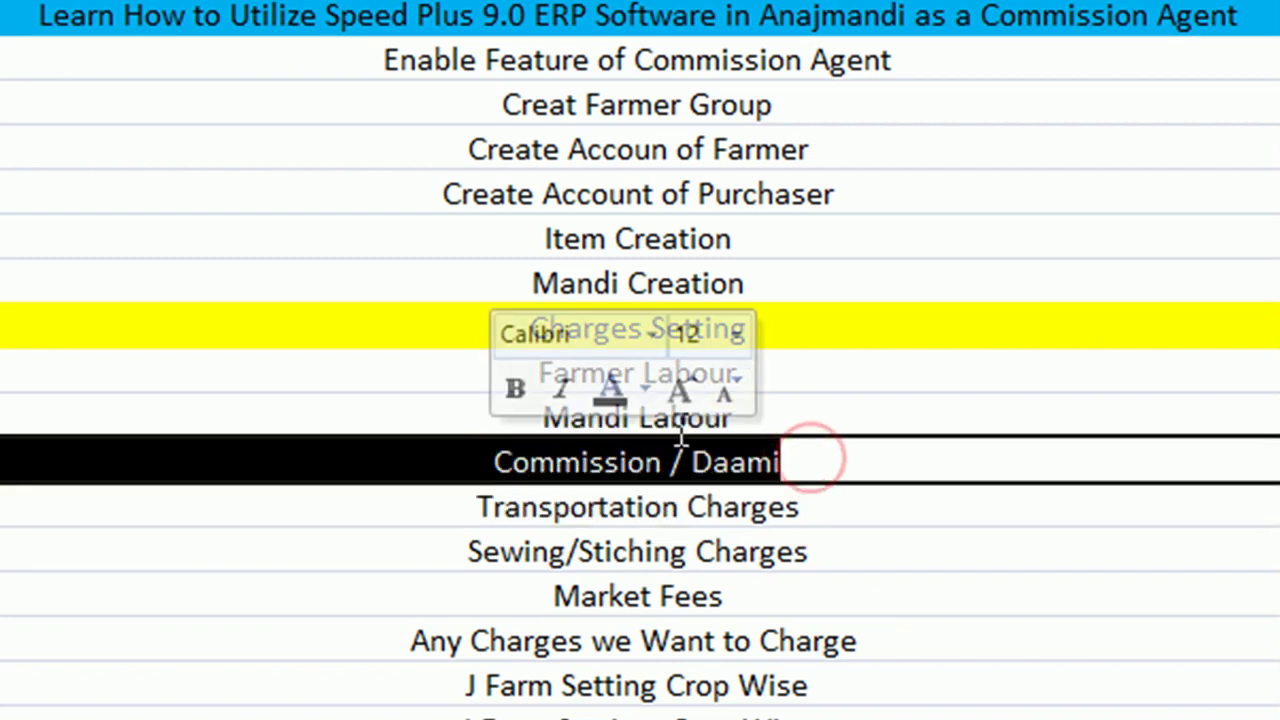
left_click(762, 414)
double_click(762, 414)
left_click_drag(766, 414, 528, 417)
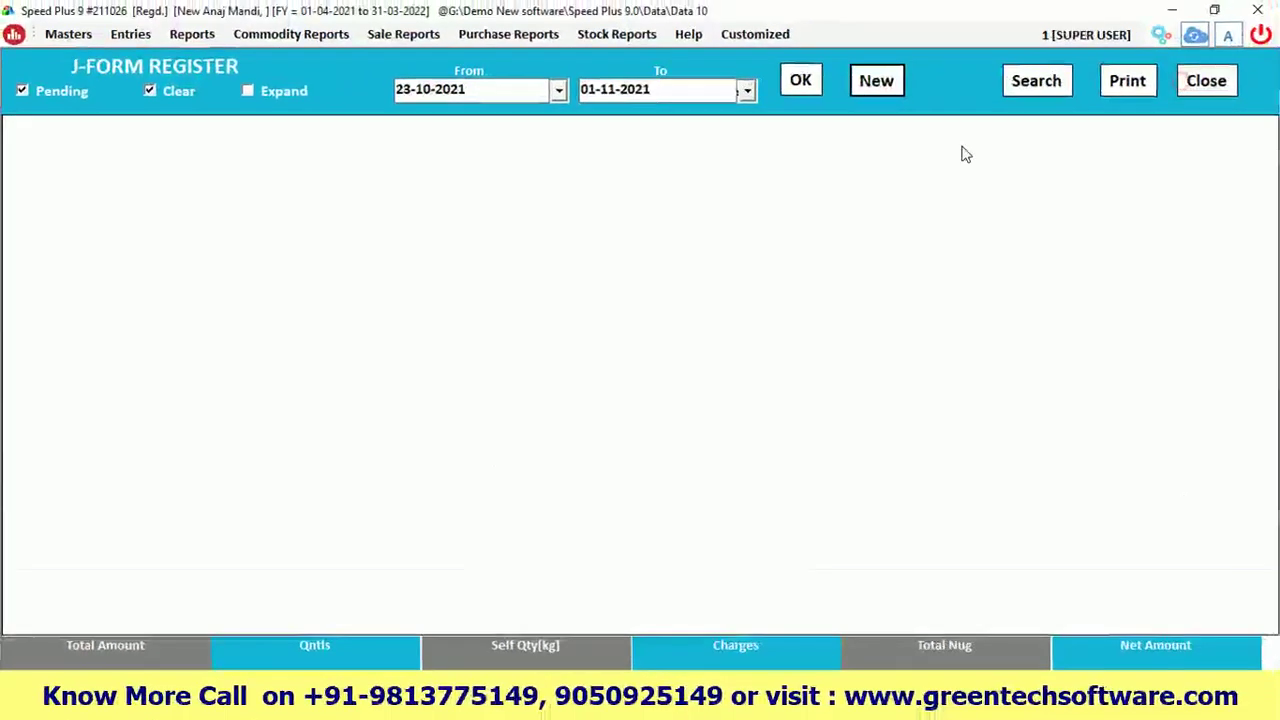
left_click(1206, 81)
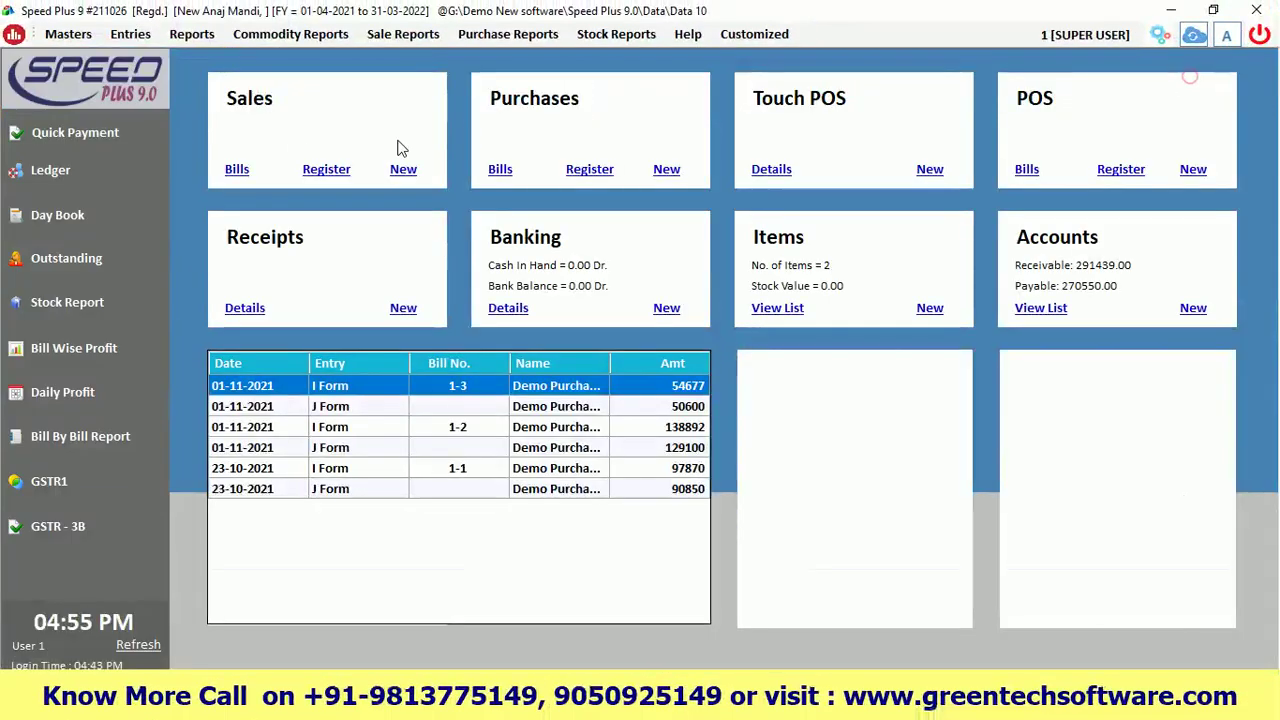
Start a new I-Form entry and open the MANDI SARSO charge settings
left_click(123, 30)
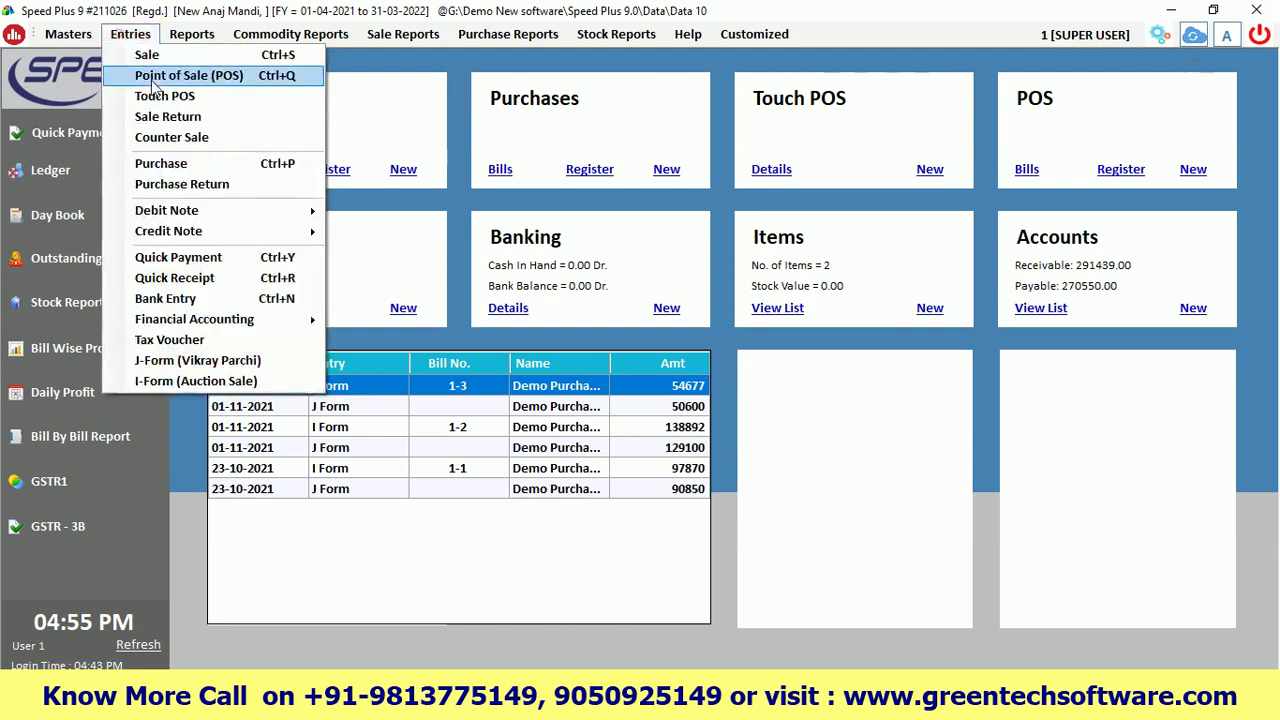
left_click(180, 375)
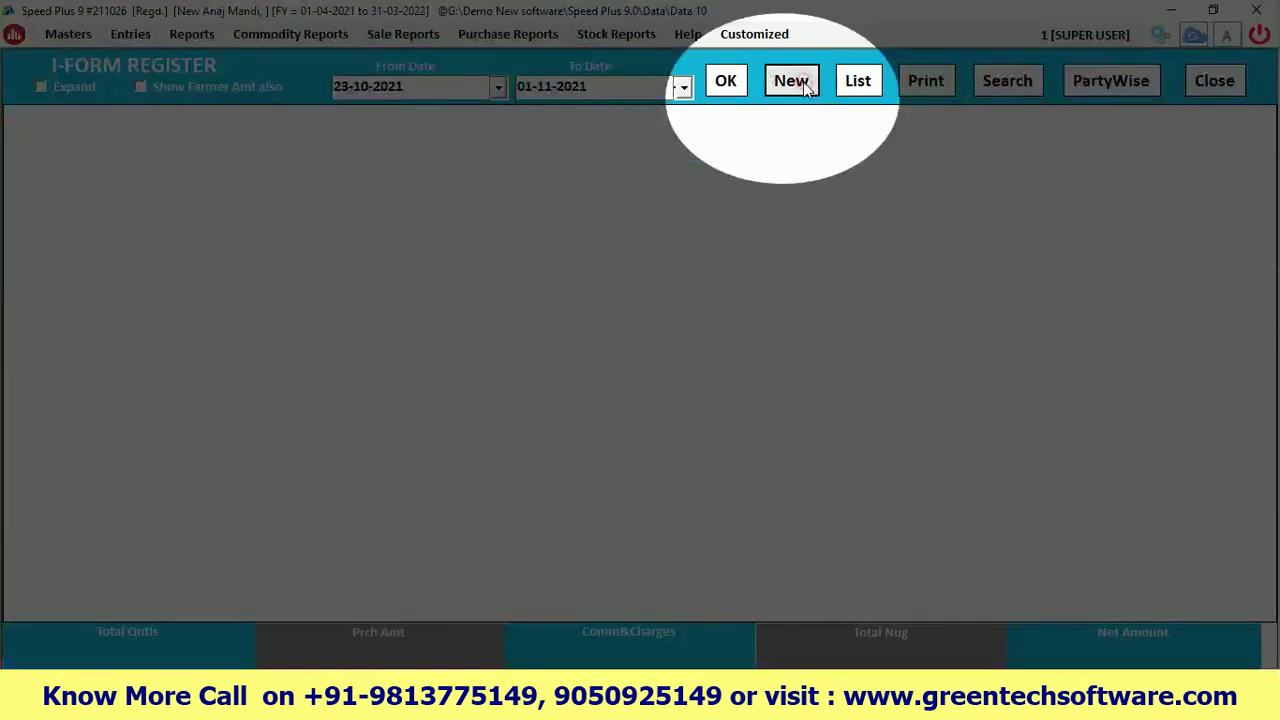
left_click(806, 88)
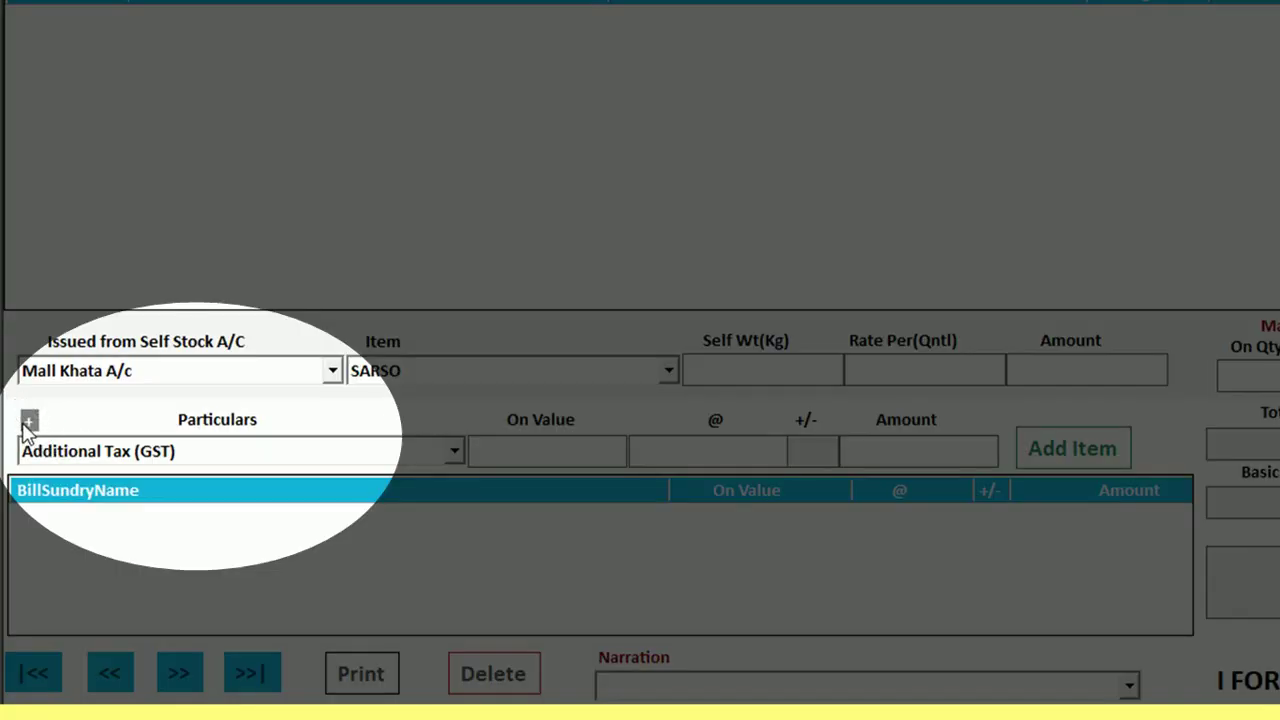
left_click(29, 422)
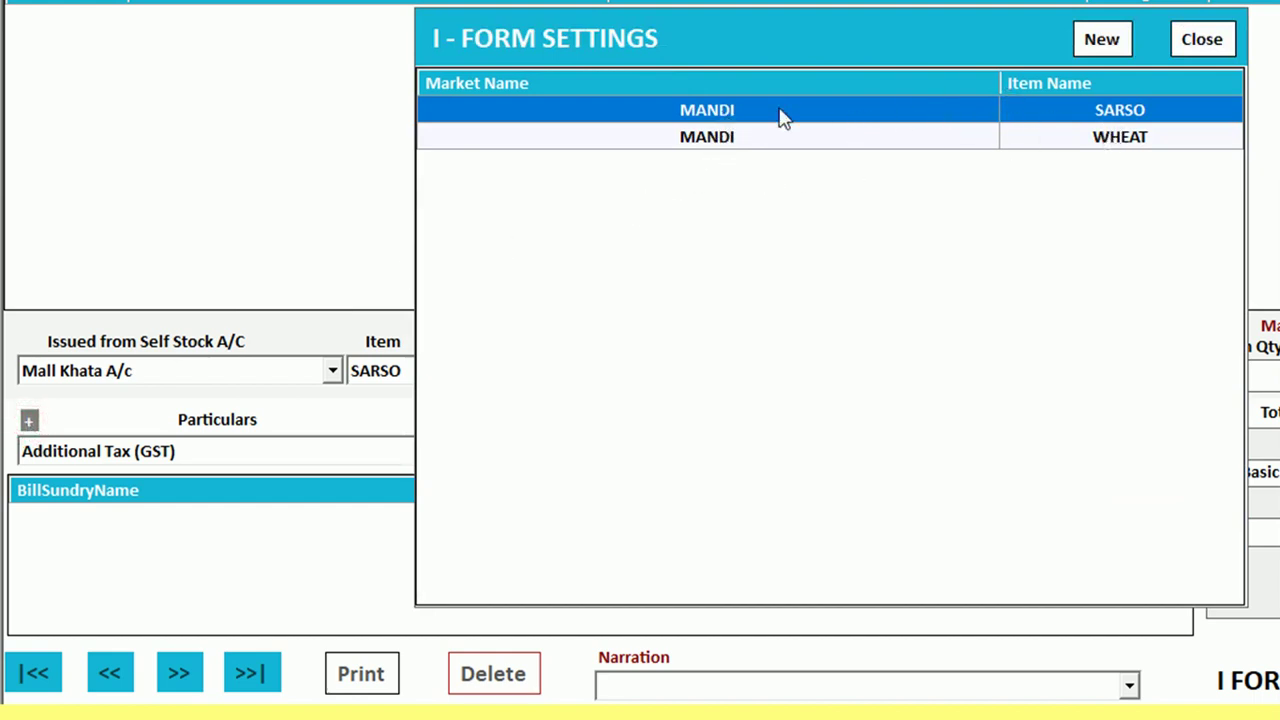
double_click(750, 118)
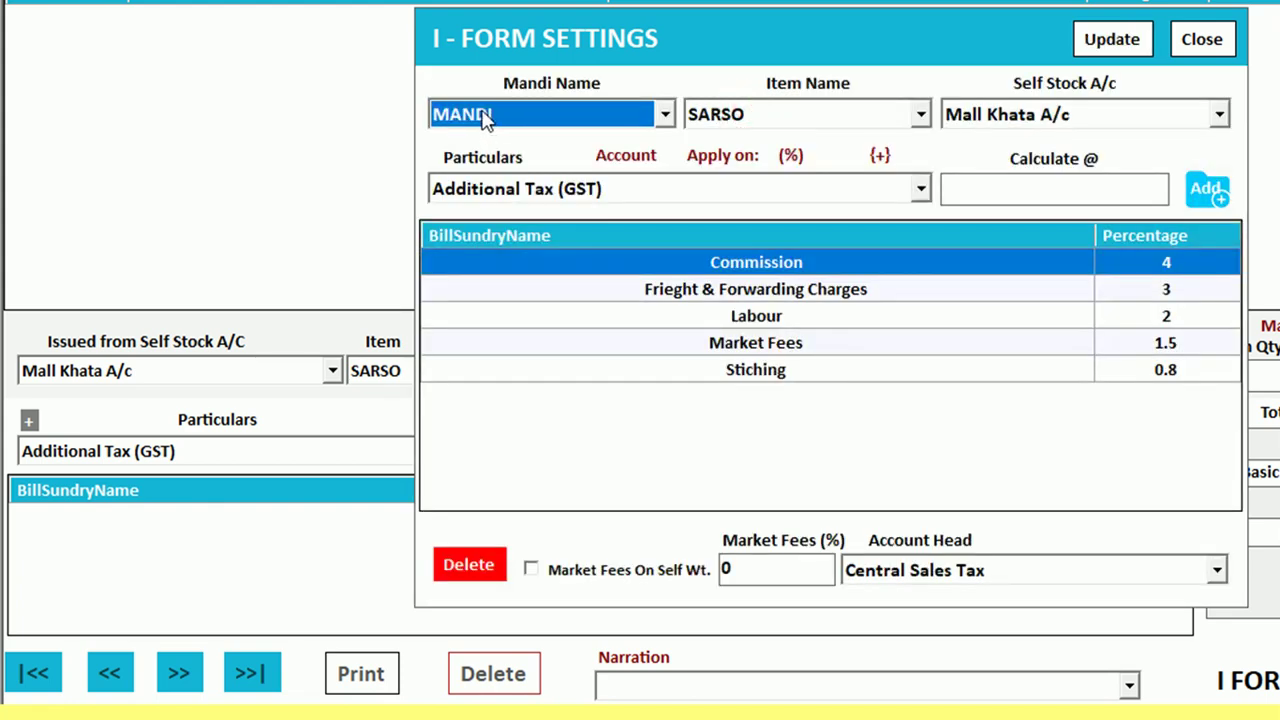
left_click(765, 116)
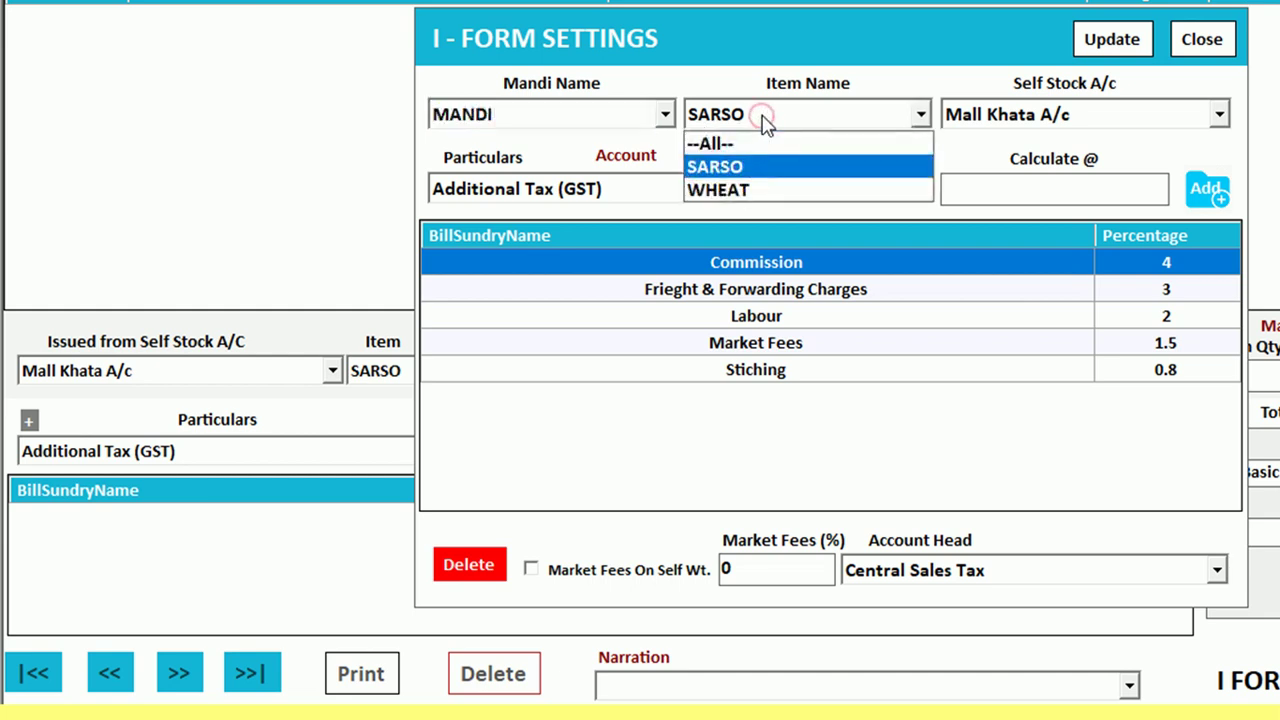
left_click(765, 118)
left_click(738, 290)
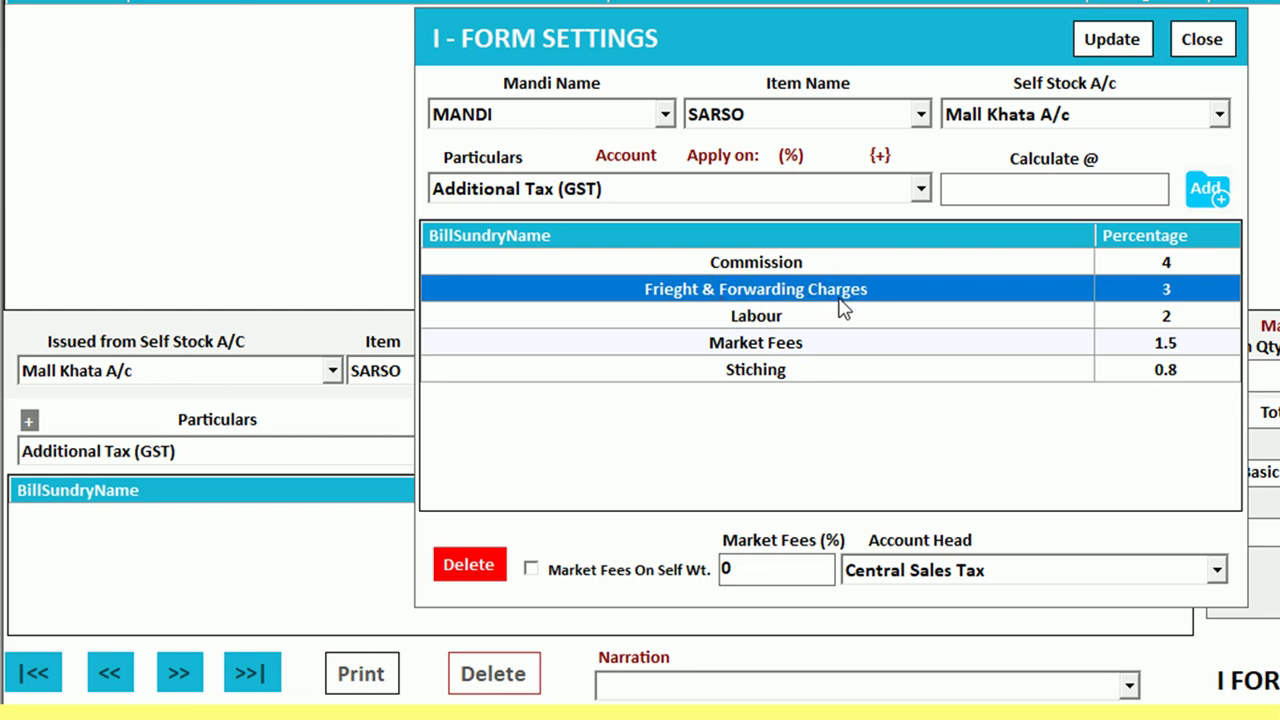
Re-add Commission at 4 to the end of the SARSO charges and review the other rows
double_click(1160, 264)
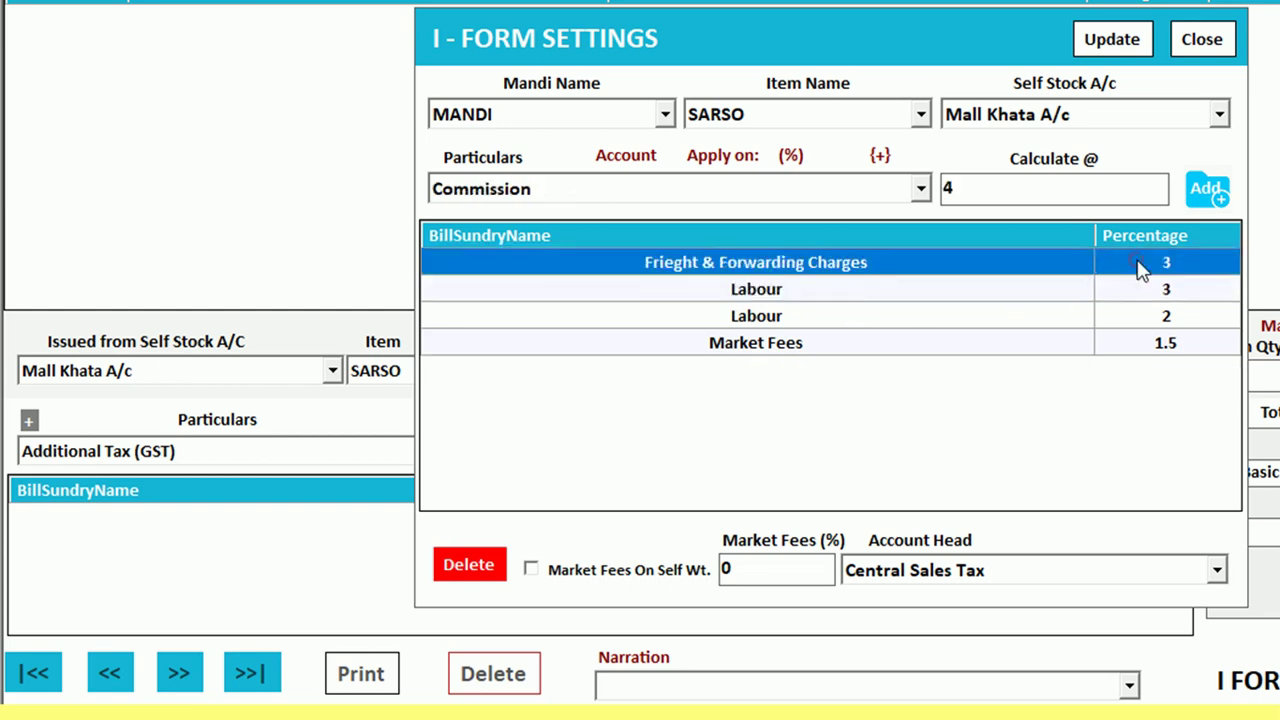
left_click(515, 196)
left_click(515, 196)
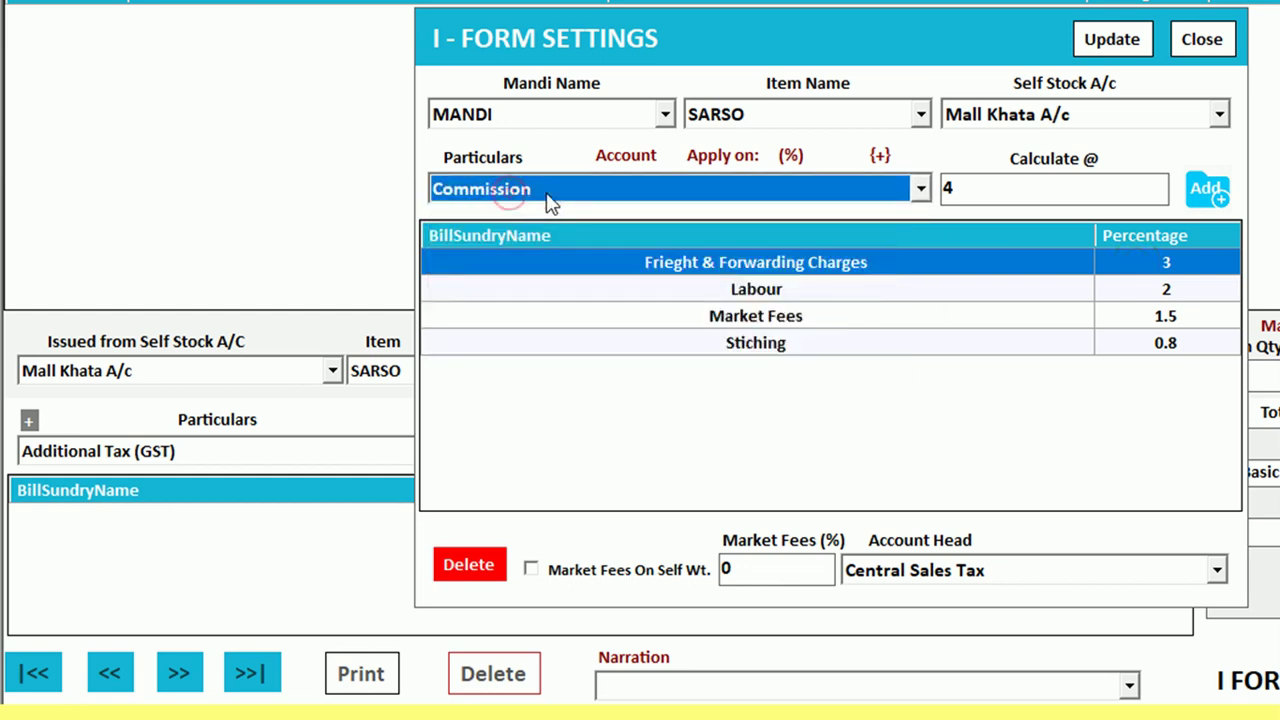
double_click(955, 190)
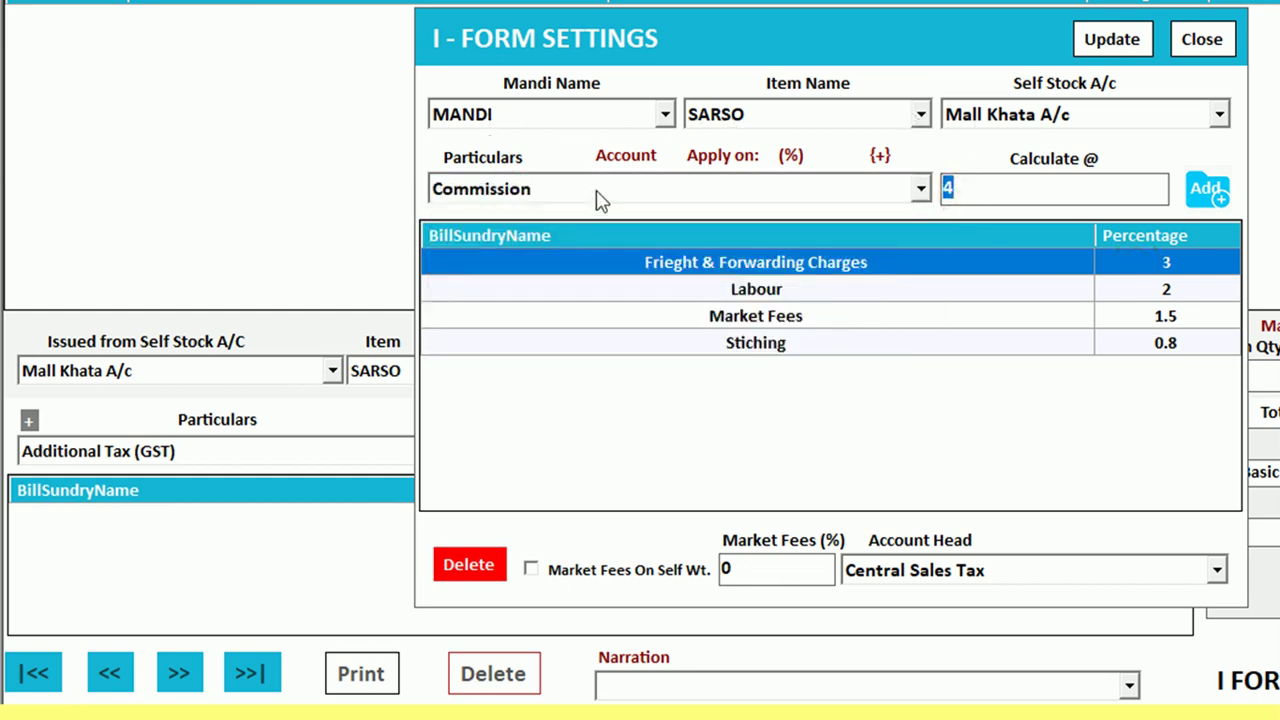
key("Return")
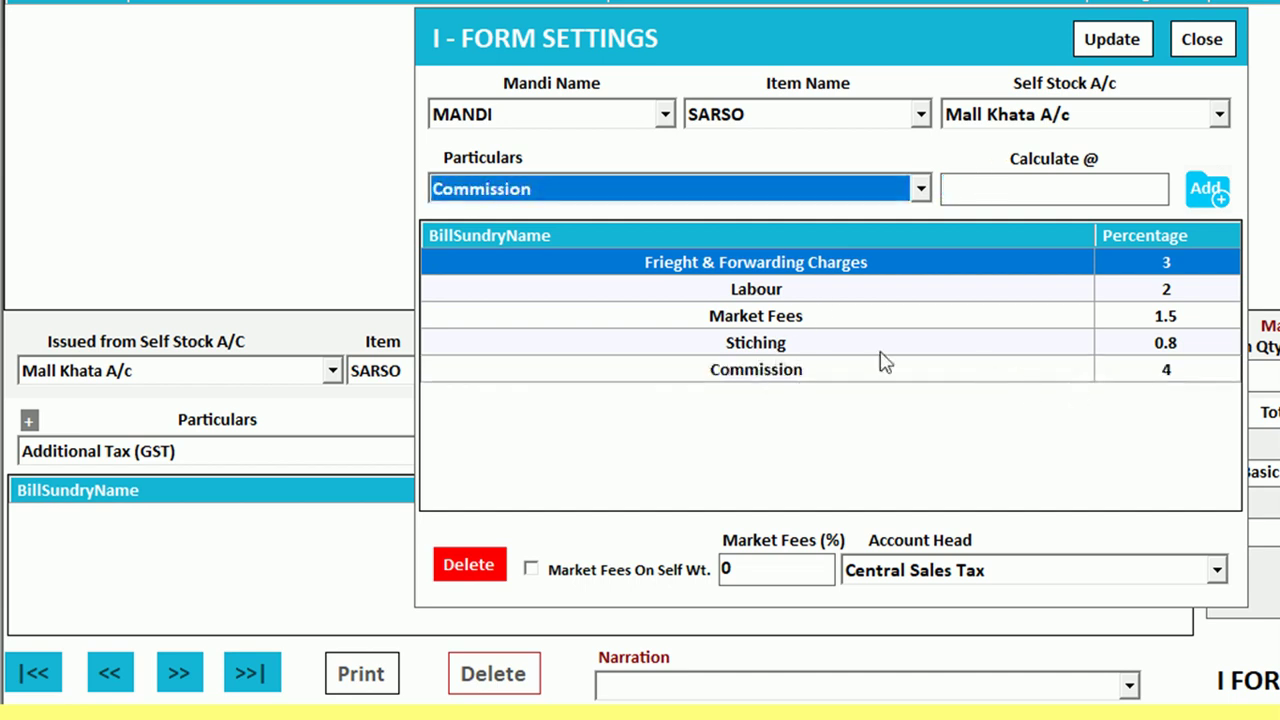
left_click(782, 293)
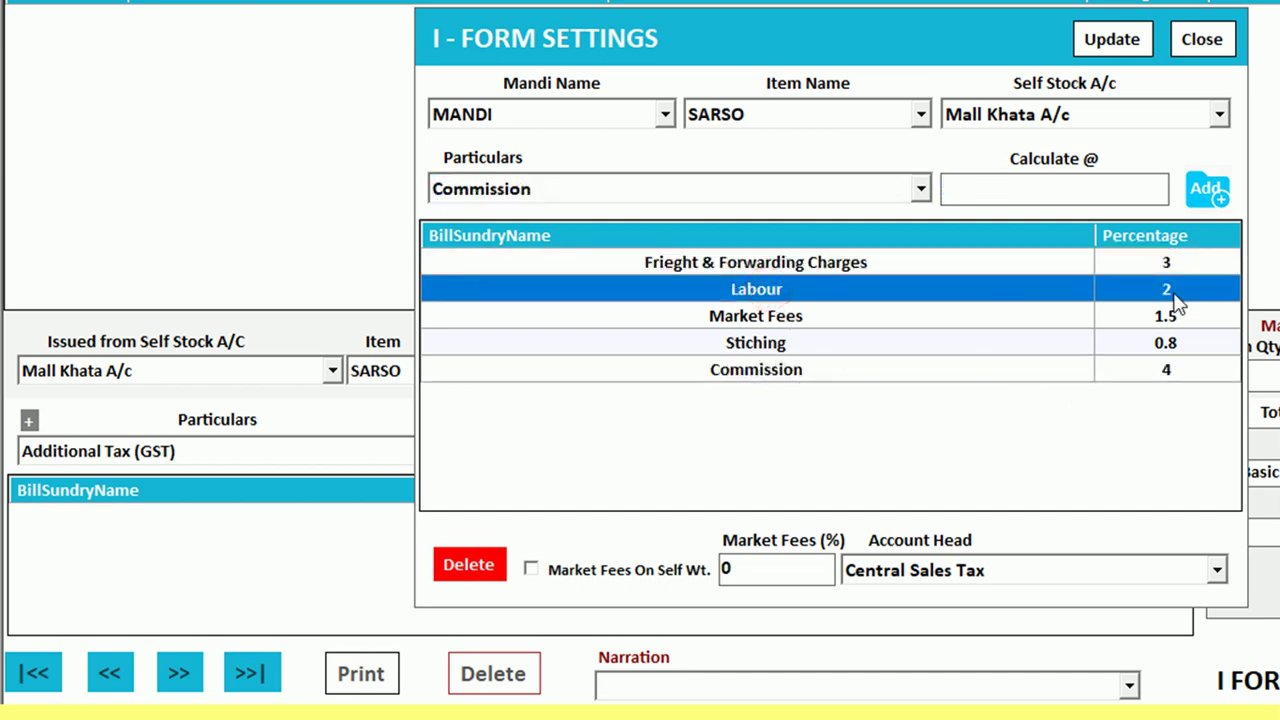
left_click(792, 318)
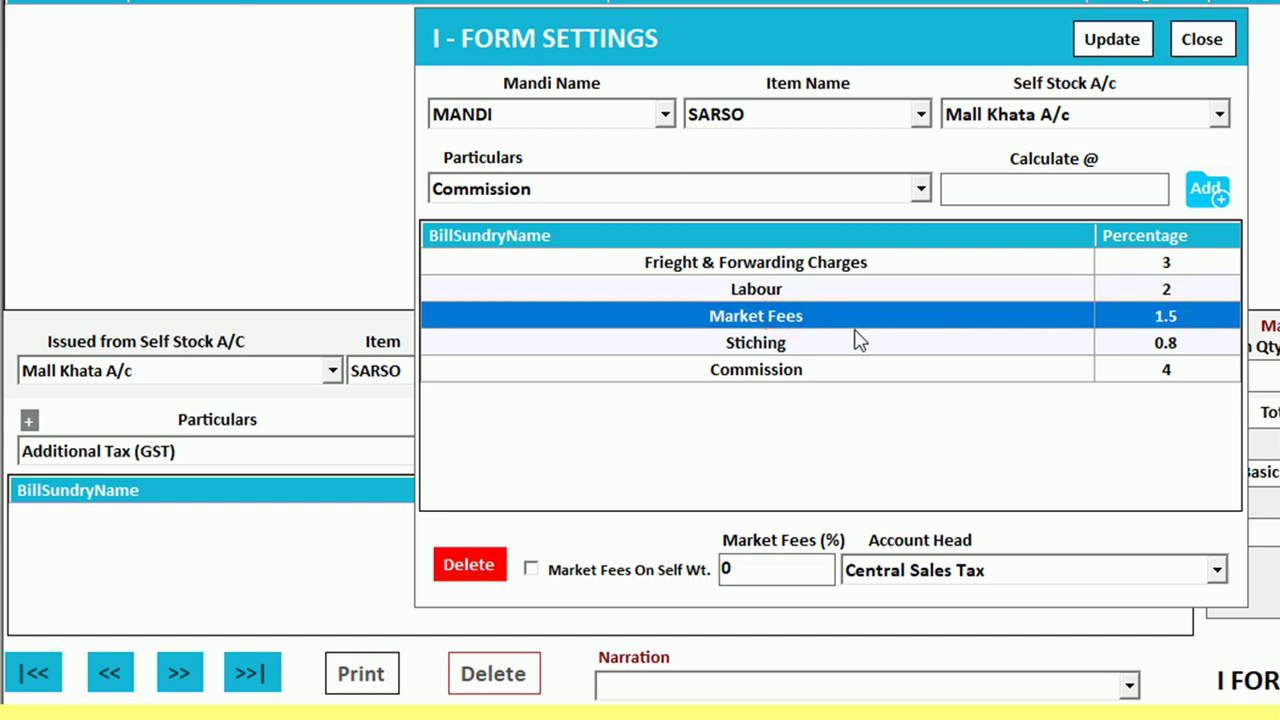
left_click(810, 342)
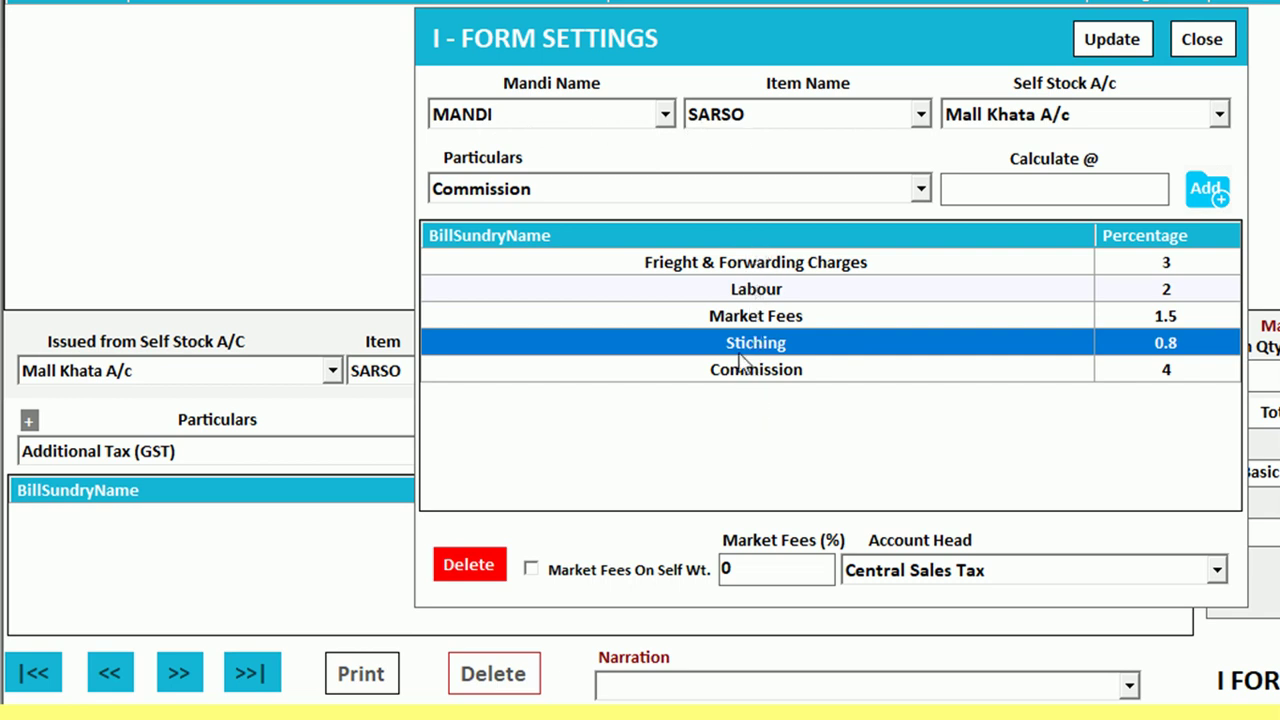
left_click(524, 200)
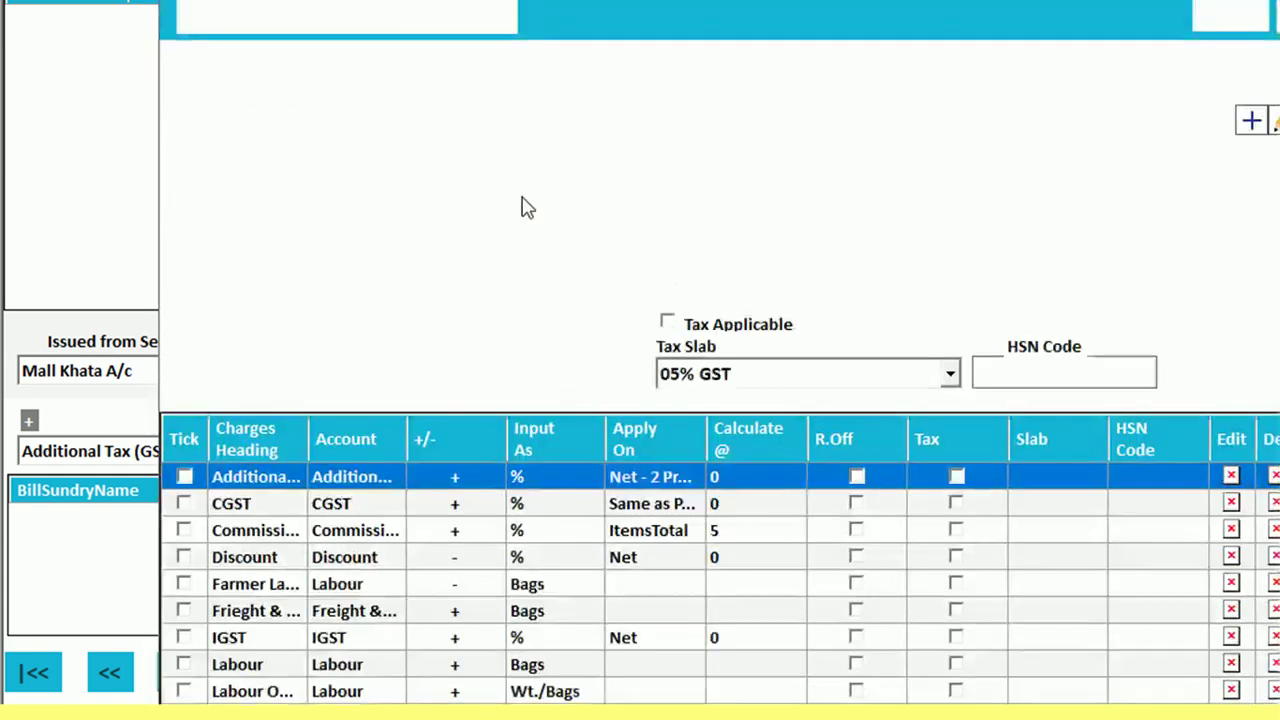
Review the existing charge headings and widen the Charges Heading column
scroll(305, 540, "down", 2)
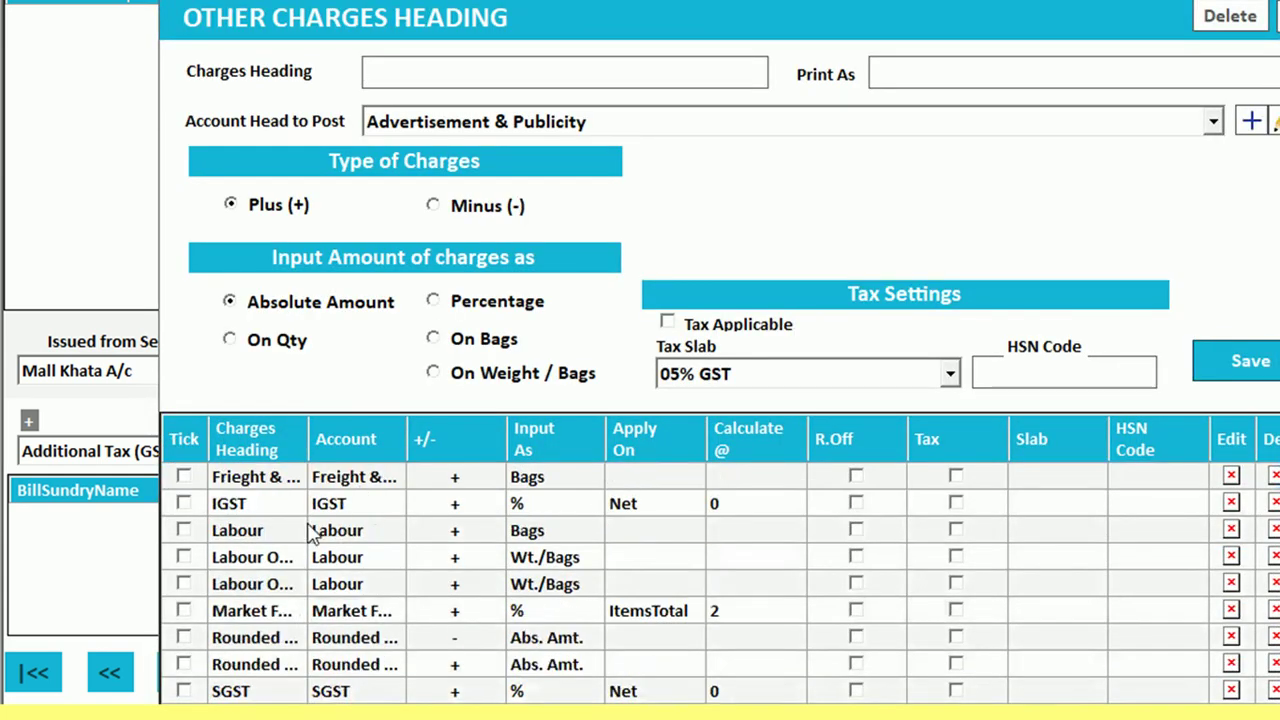
left_click(238, 692)
left_click(262, 666)
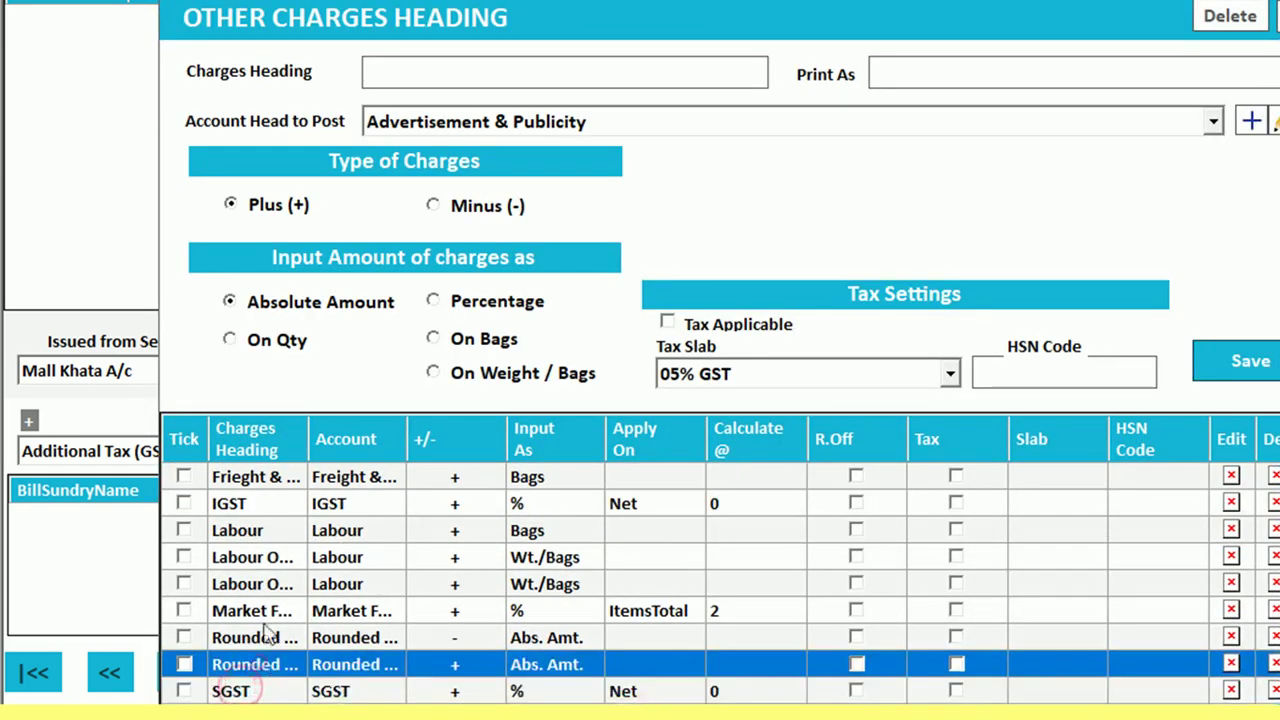
left_click(264, 612)
left_click(272, 583)
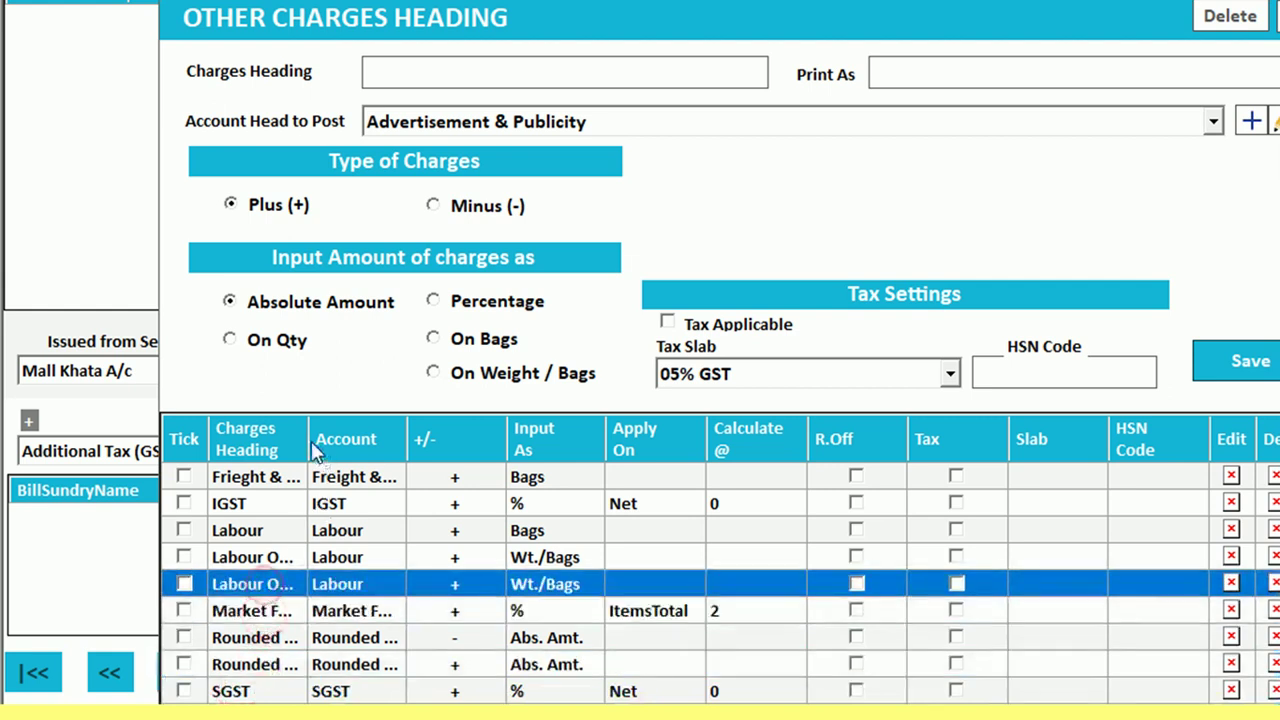
left_click_drag(314, 439, 408, 438)
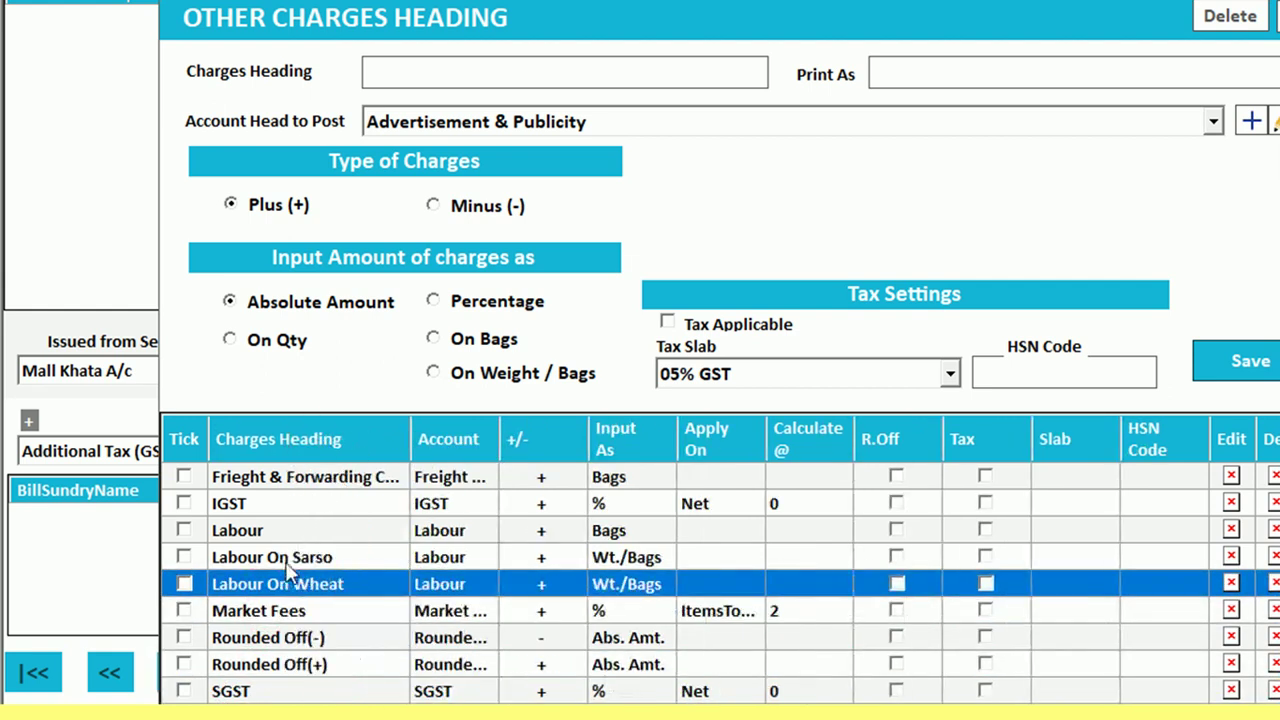
left_click(289, 563)
left_click(286, 532)
left_click(308, 478)
scroll(316, 512, "up", 2)
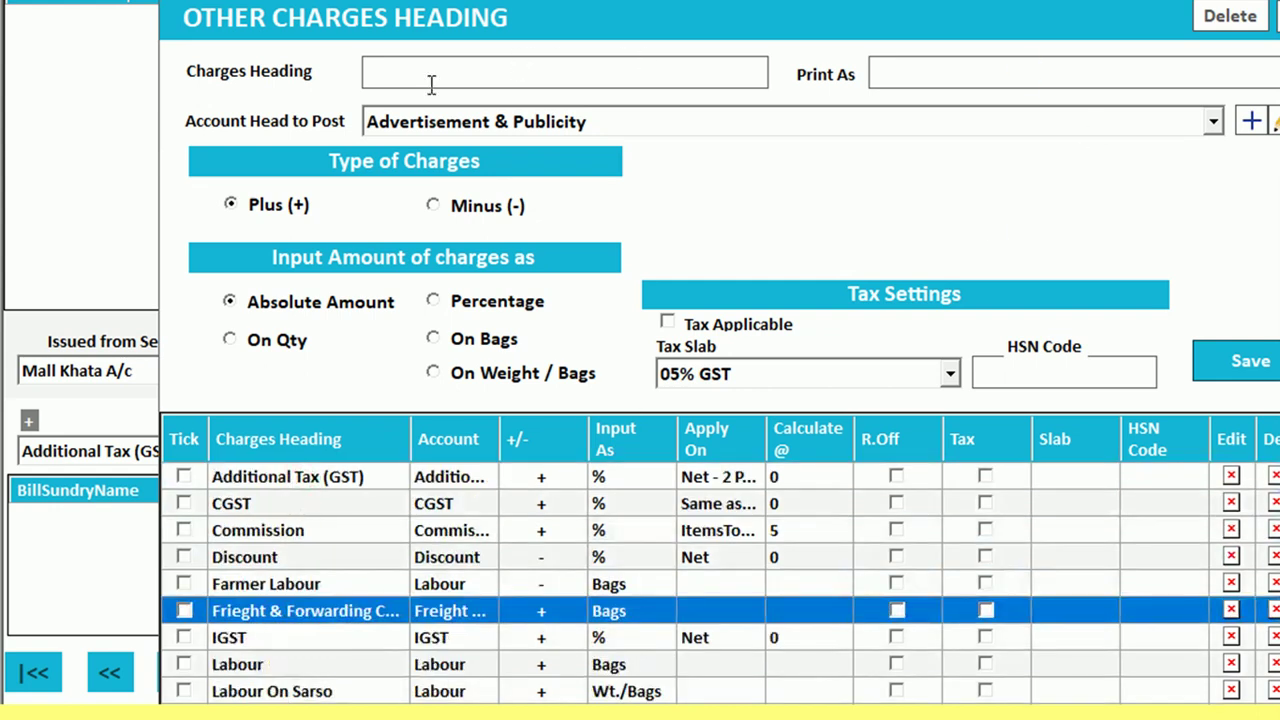
Create the Gaushala heading, printed as Gaushala and posted to Charity & Donations
type("Gaushala")
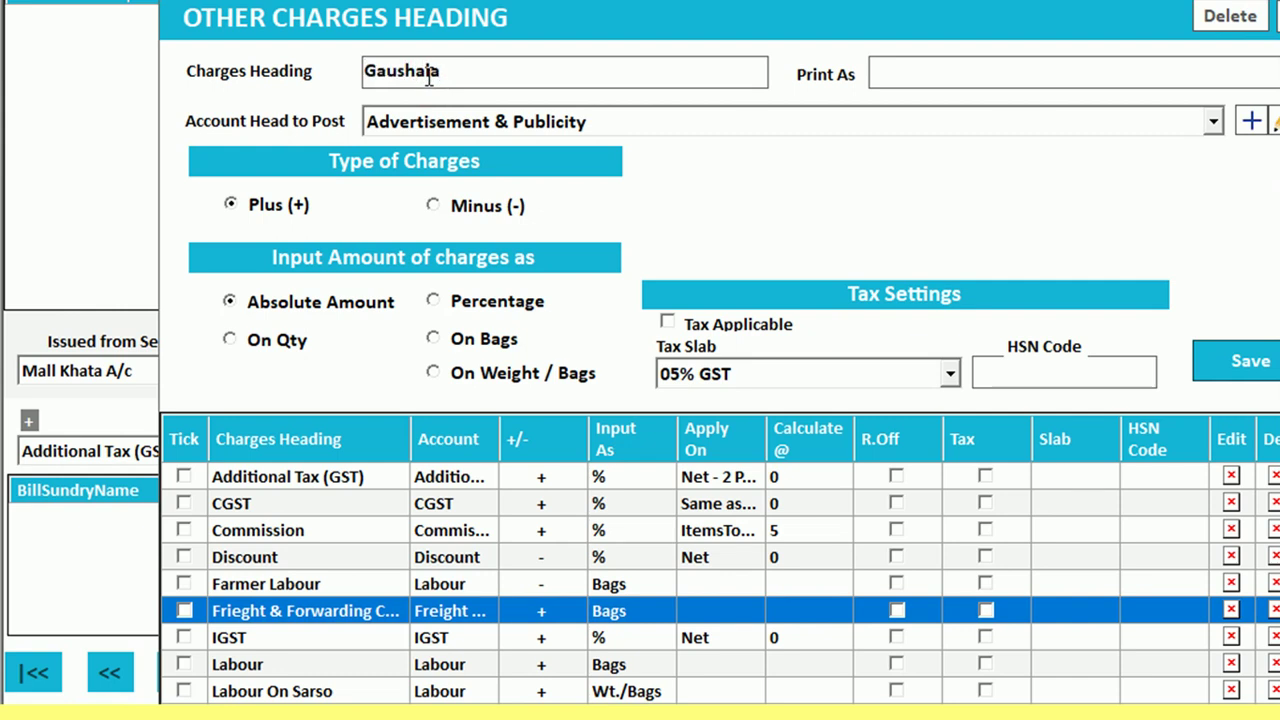
double_click(445, 78)
right_click(402, 80)
left_click(423, 154)
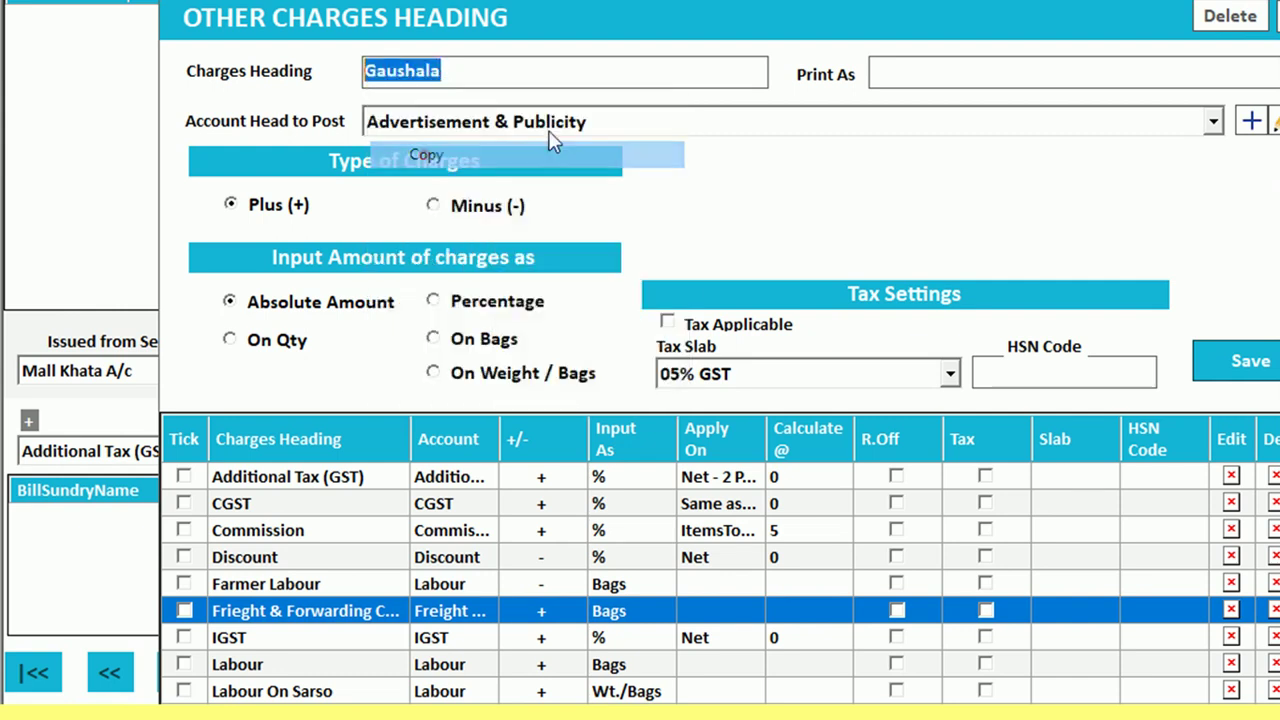
left_click(905, 70)
right_click(905, 70)
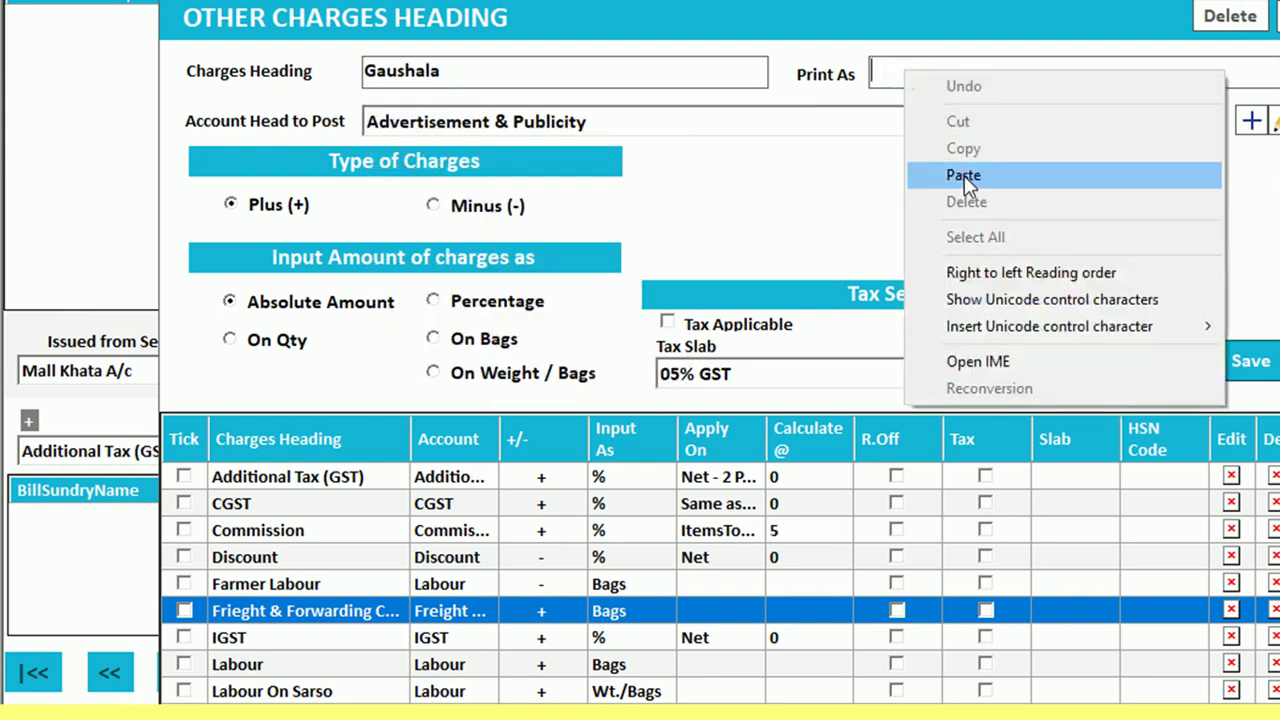
left_click(964, 175)
left_click(960, 121)
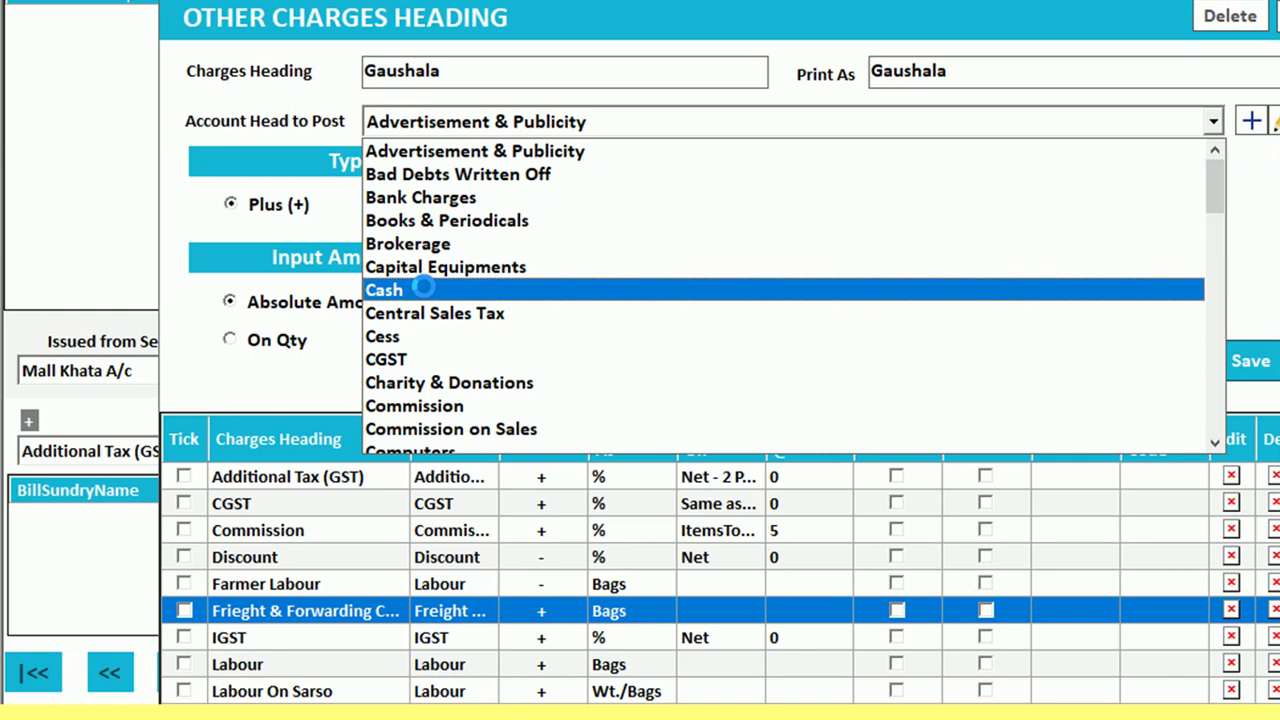
type("ch")
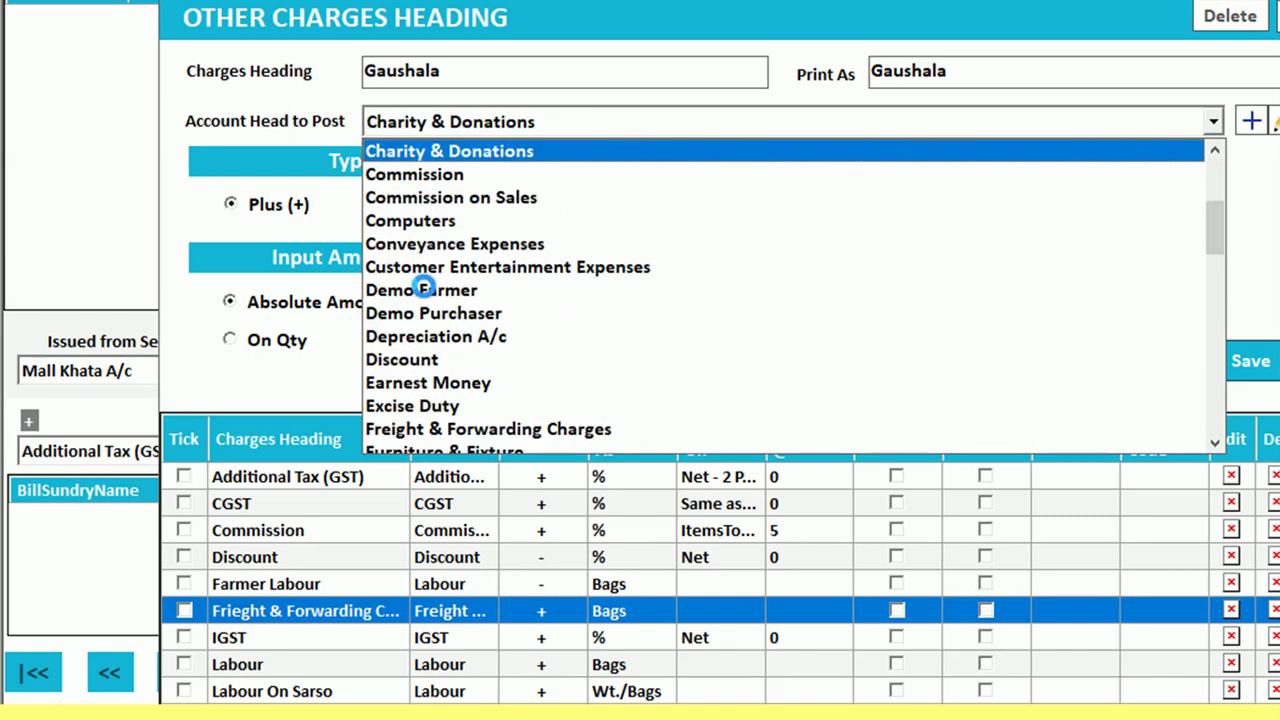
key("Tab")
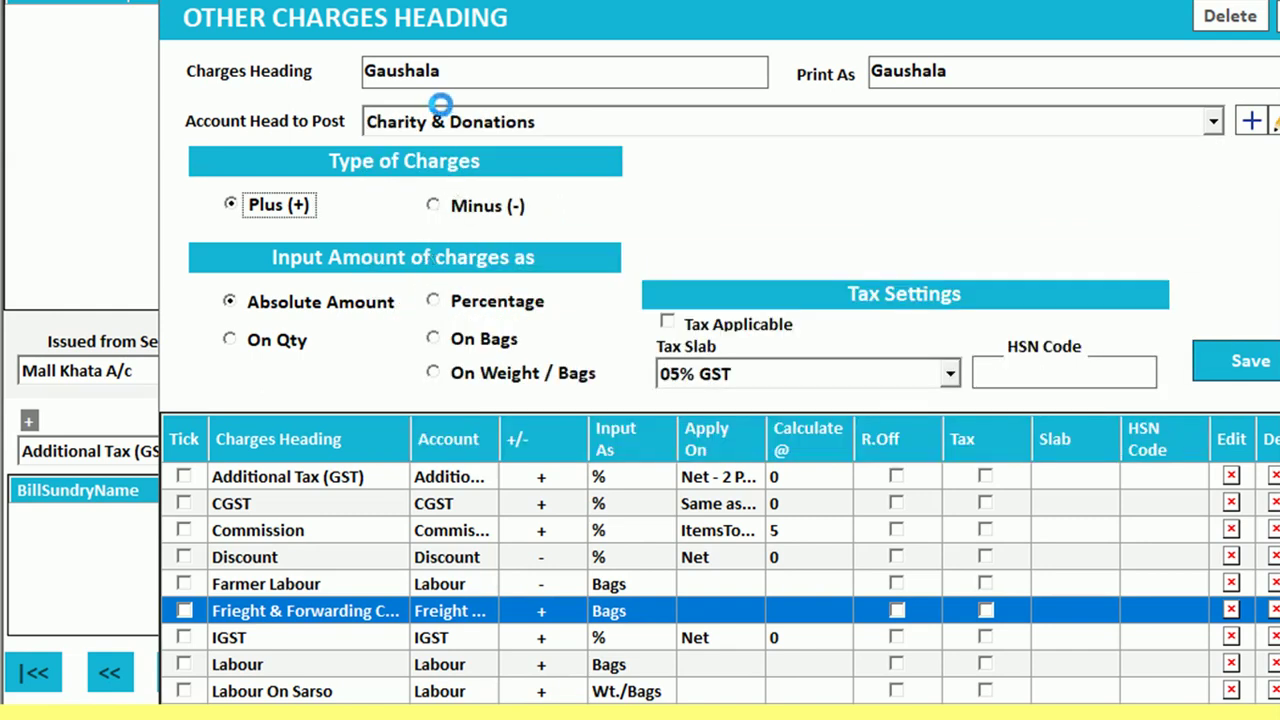
Set the Gaushala charge to be entered per bag and close the charge headings
left_click(437, 304)
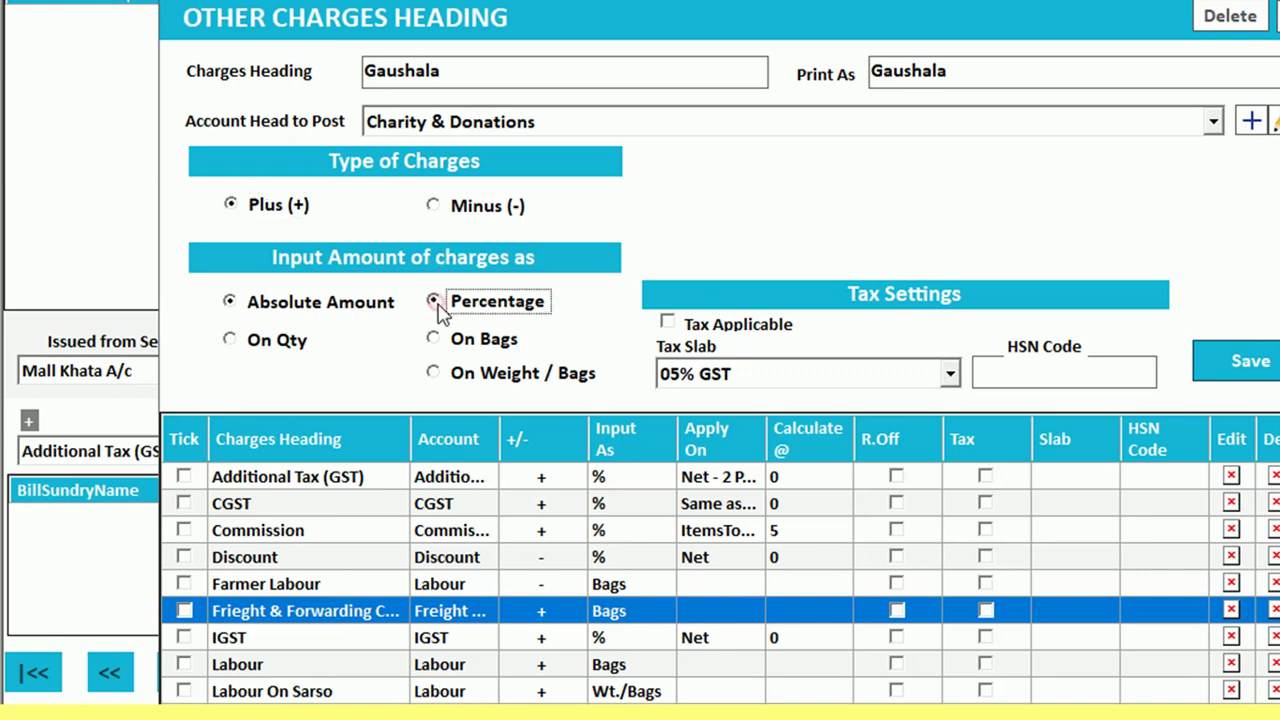
left_click(434, 340)
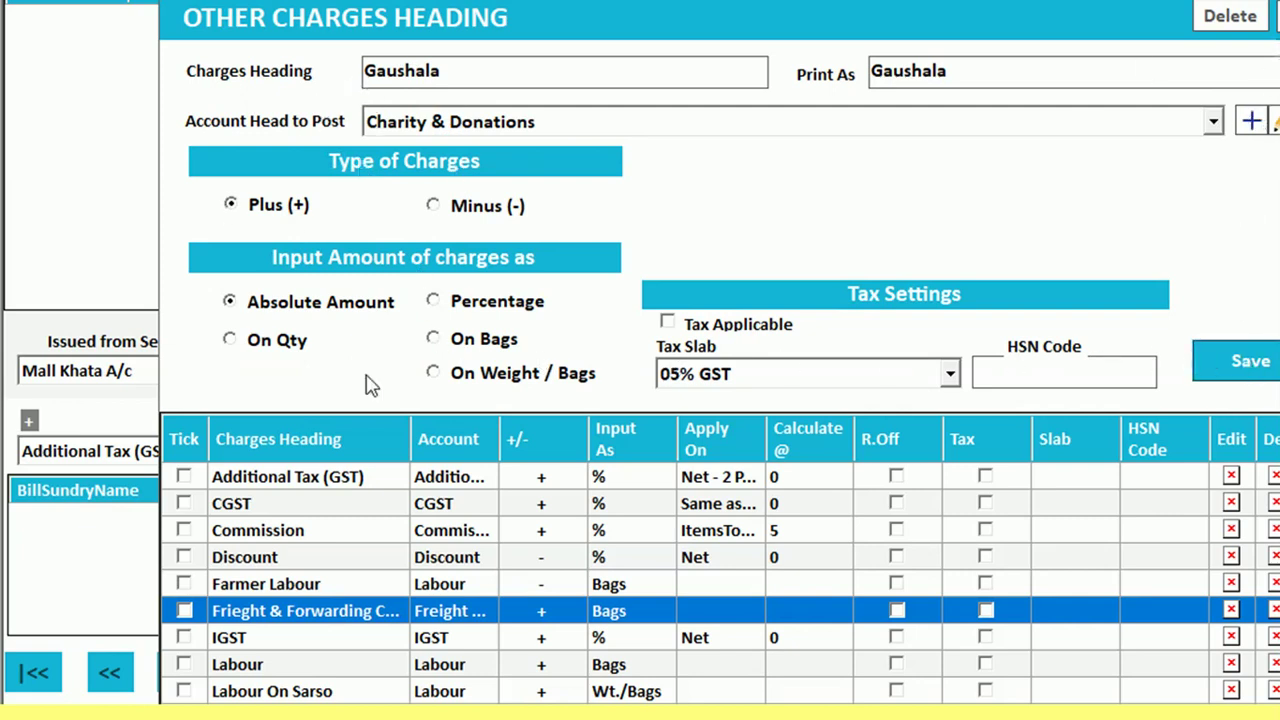
left_click(1276, 16)
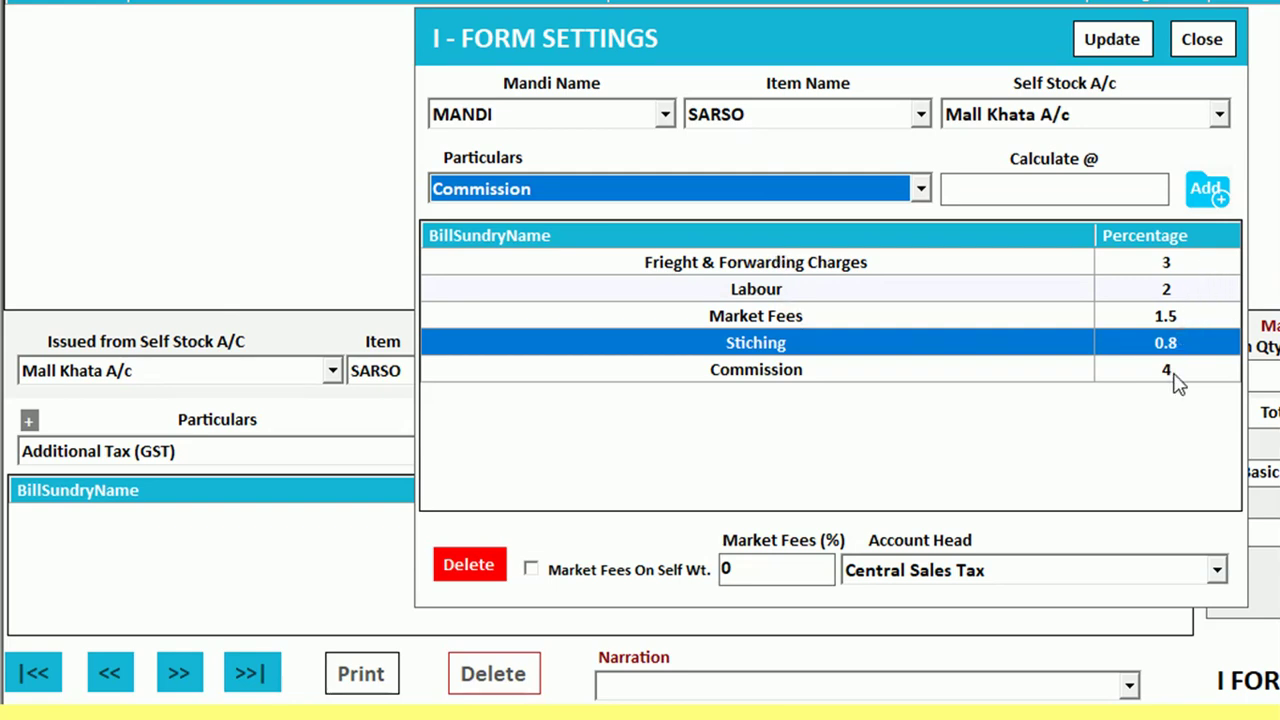
Review the Commission, freight and Labour rows of MANDI WHEAT's I-Form charges, then close settings
left_click(1202, 40)
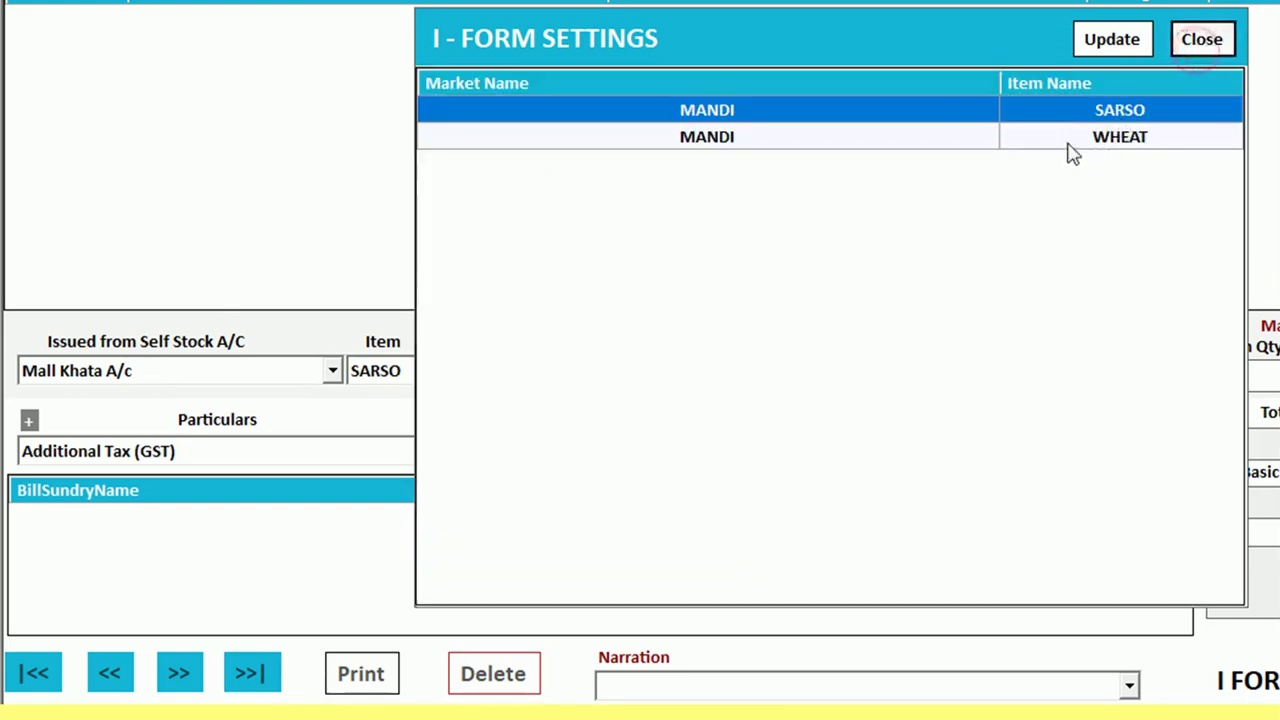
left_click(1072, 150)
double_click(1066, 147)
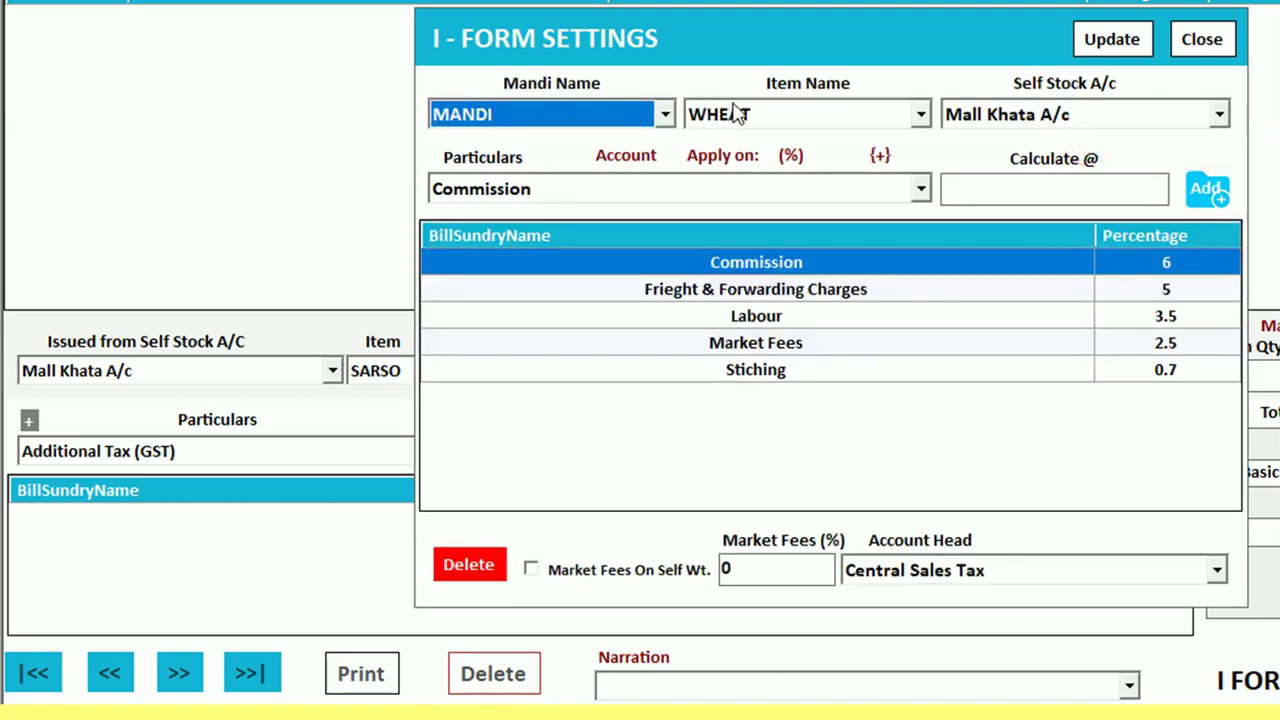
left_click(735, 114)
left_click(737, 118)
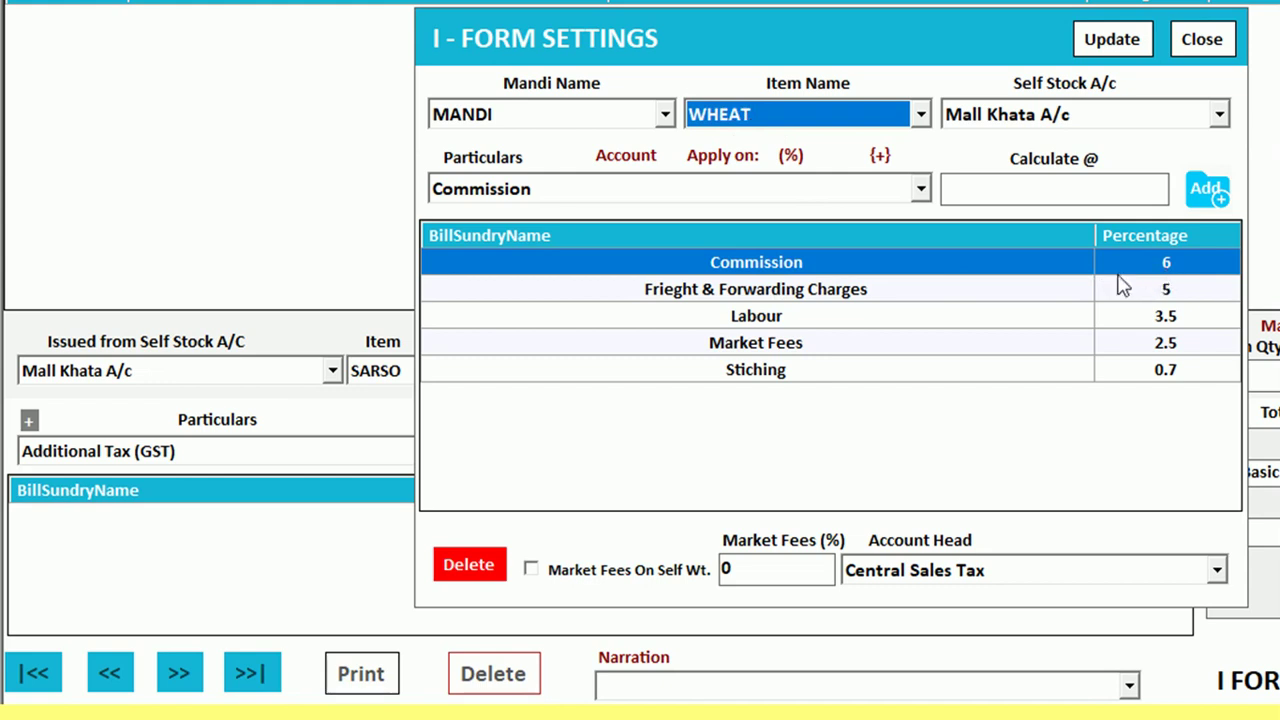
left_click(917, 291)
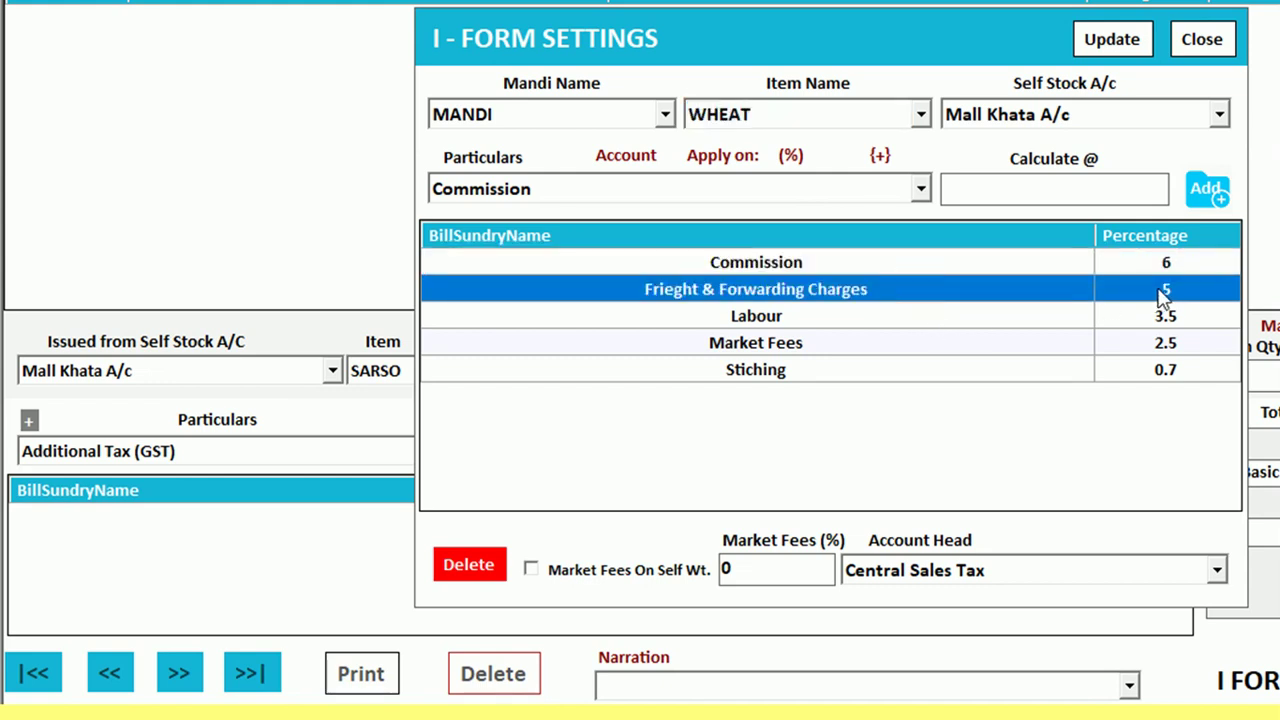
left_click(798, 320)
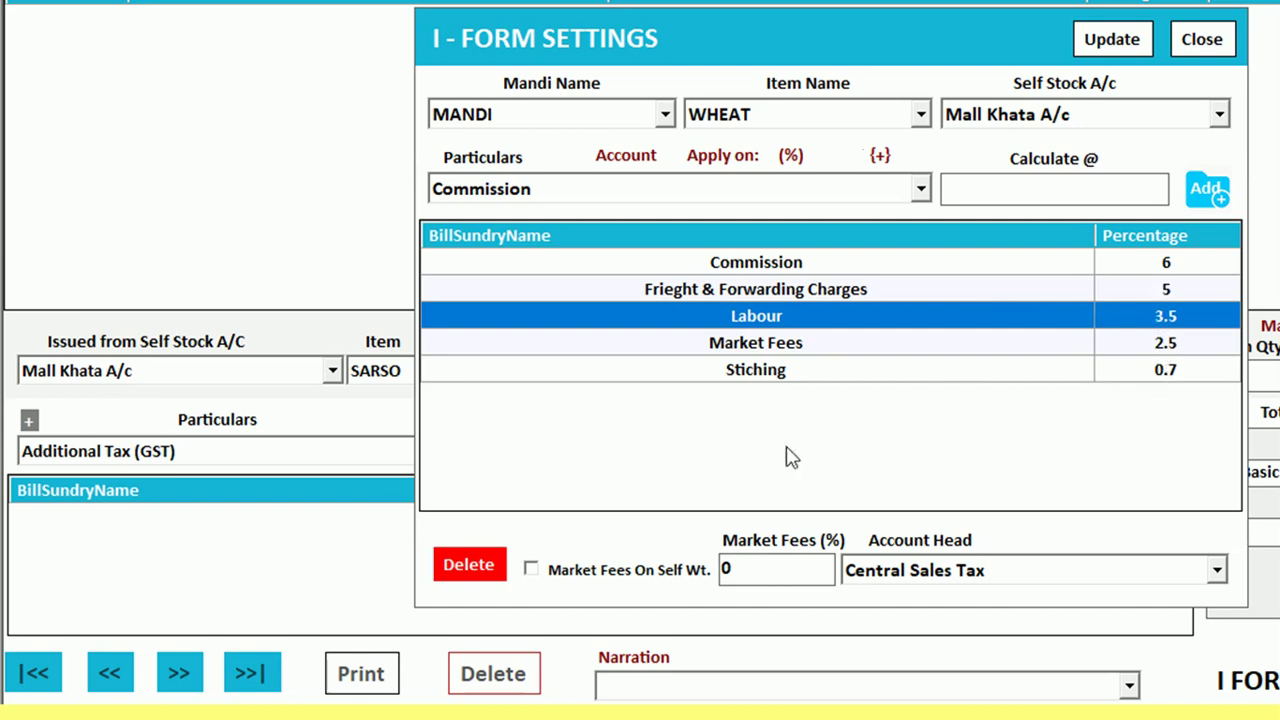
left_click(1190, 45)
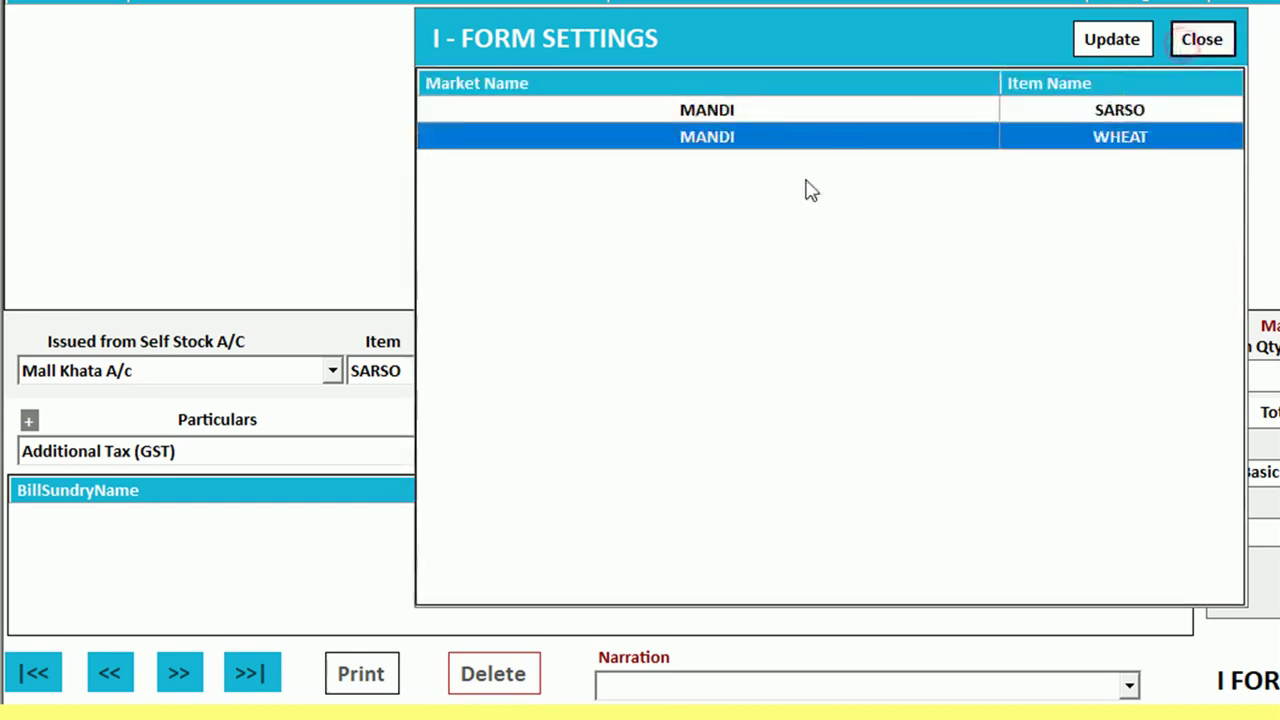
left_click(1200, 40)
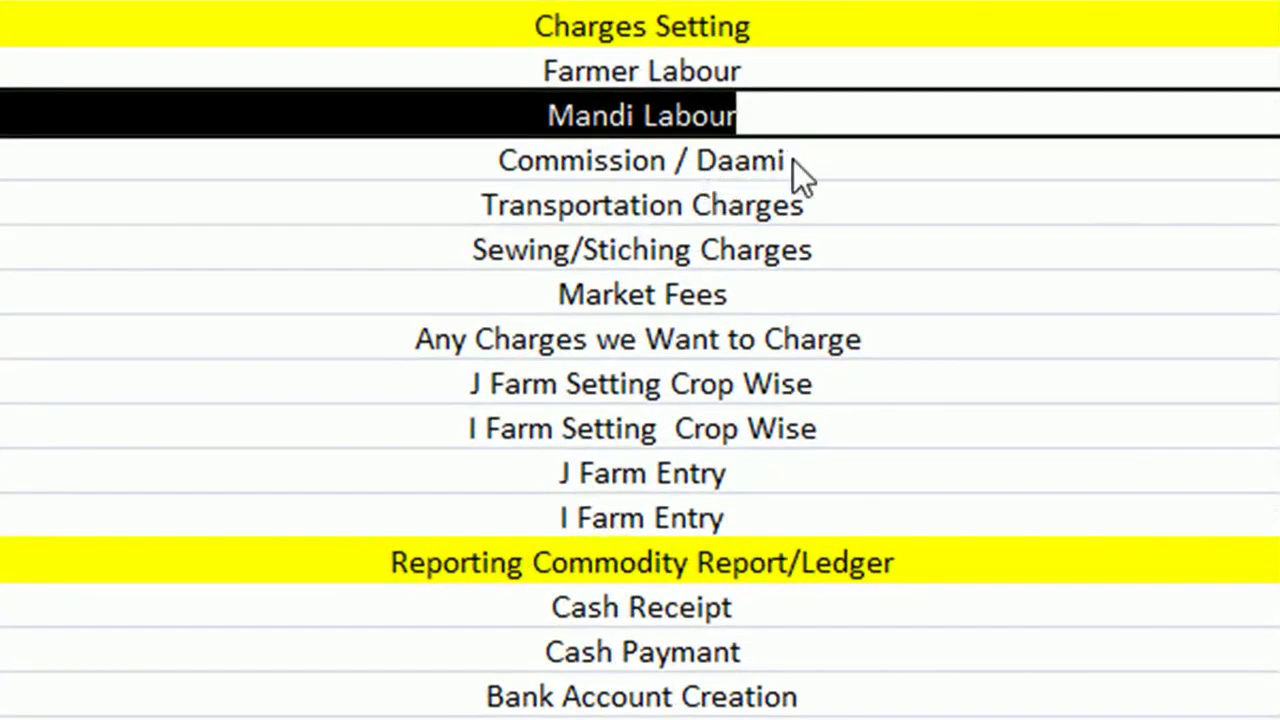
Step through the outline from Commission / Daami down to J Farm Setting Crop Wise
left_click(525, 316)
left_click(716, 195)
left_click(660, 252)
left_click(645, 290)
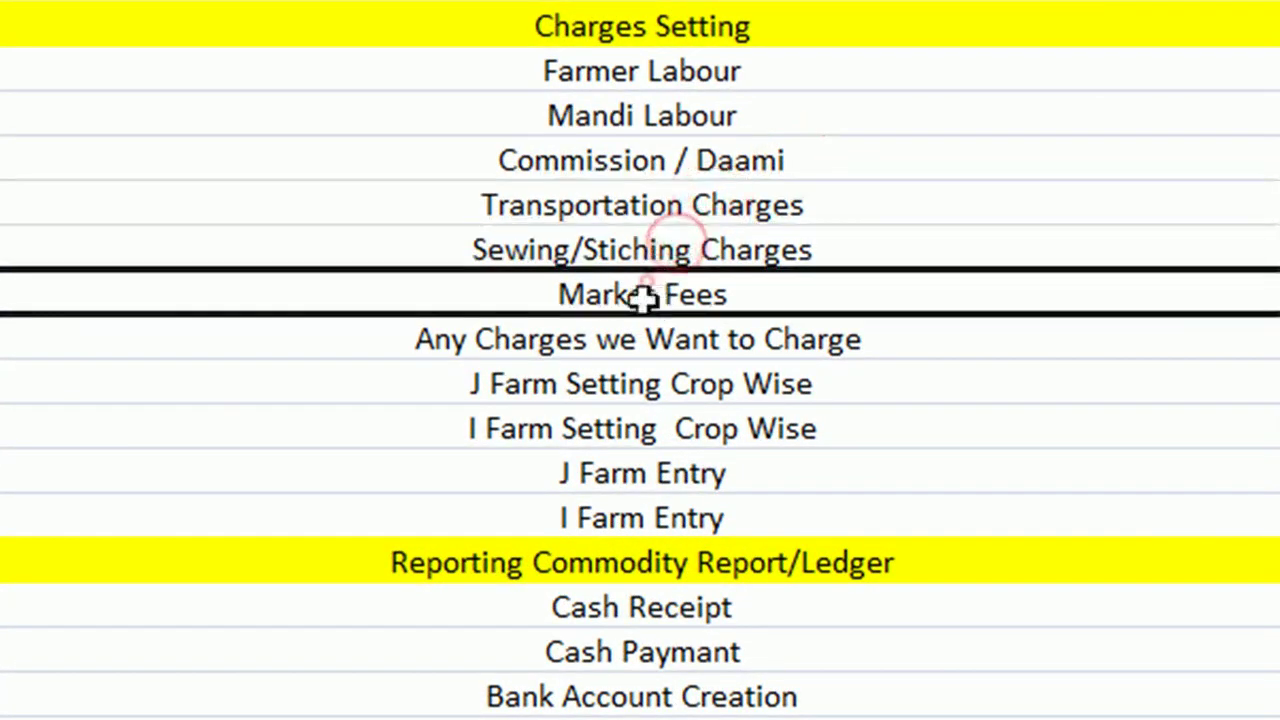
left_click(617, 340)
left_click(688, 384)
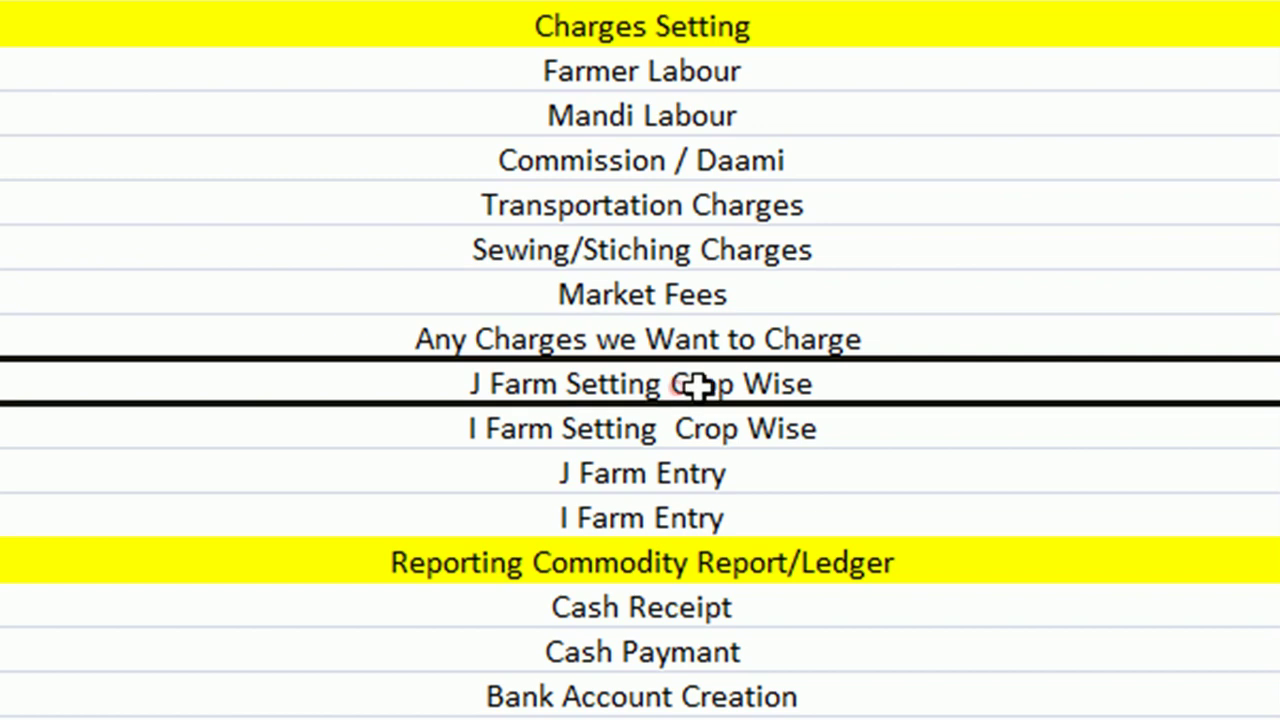
Select the J Farm and I Farm Setting Crop Wise topic texts in the sheet
double_click(846, 389)
left_click_drag(846, 389, 451, 406)
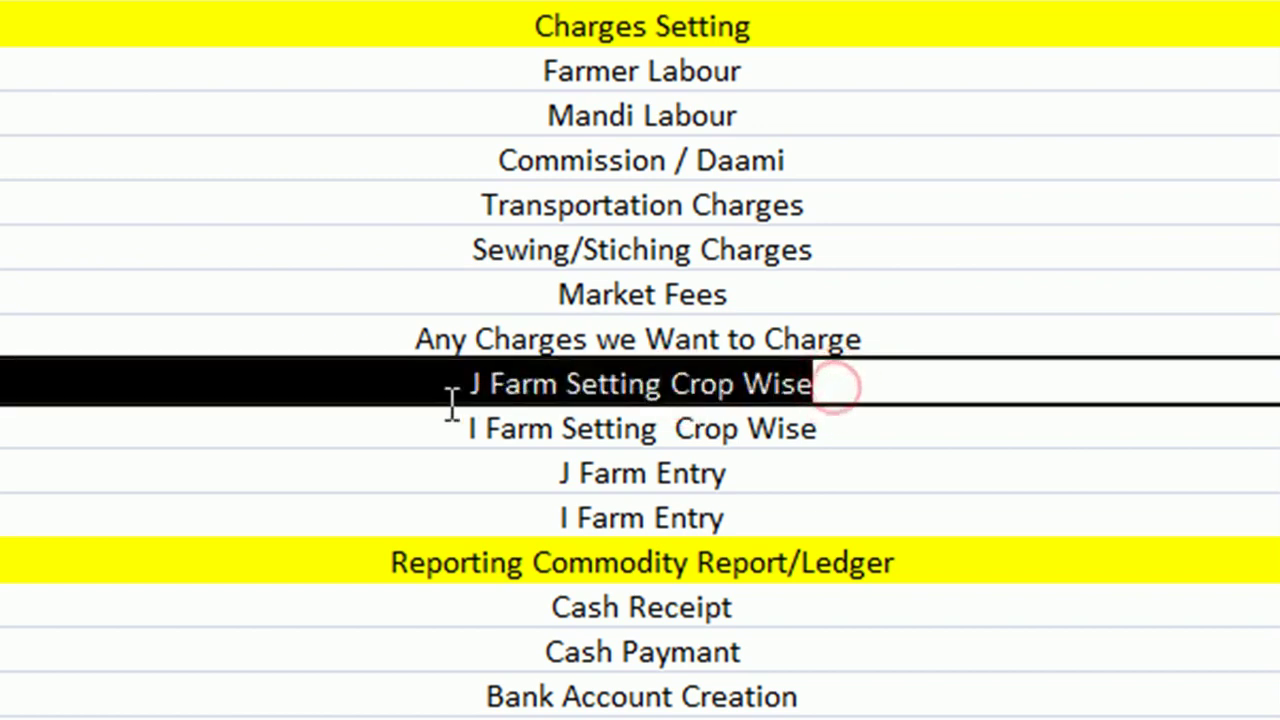
double_click(862, 437)
left_click_drag(862, 437, 409, 443)
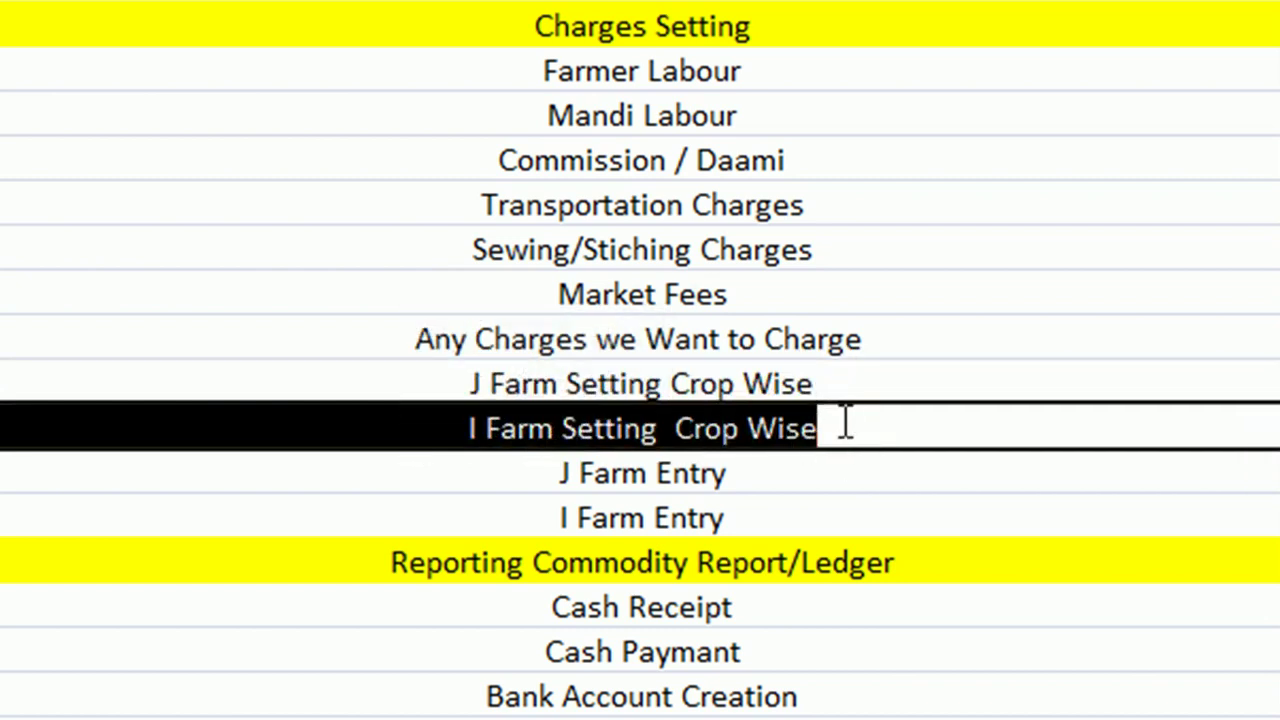
left_click(846, 425)
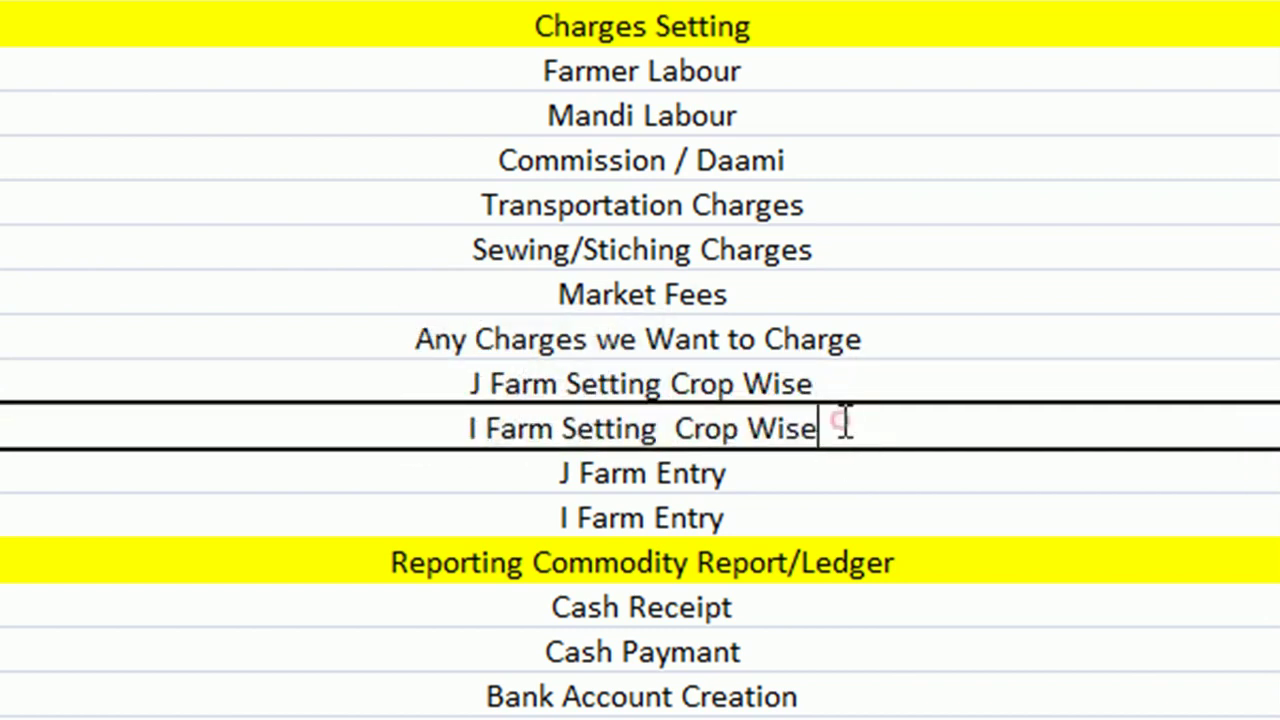
Select the J Farm Entry and I Farm Entry topic texts
left_click(767, 466)
double_click(767, 466)
left_click_drag(767, 466, 554, 466)
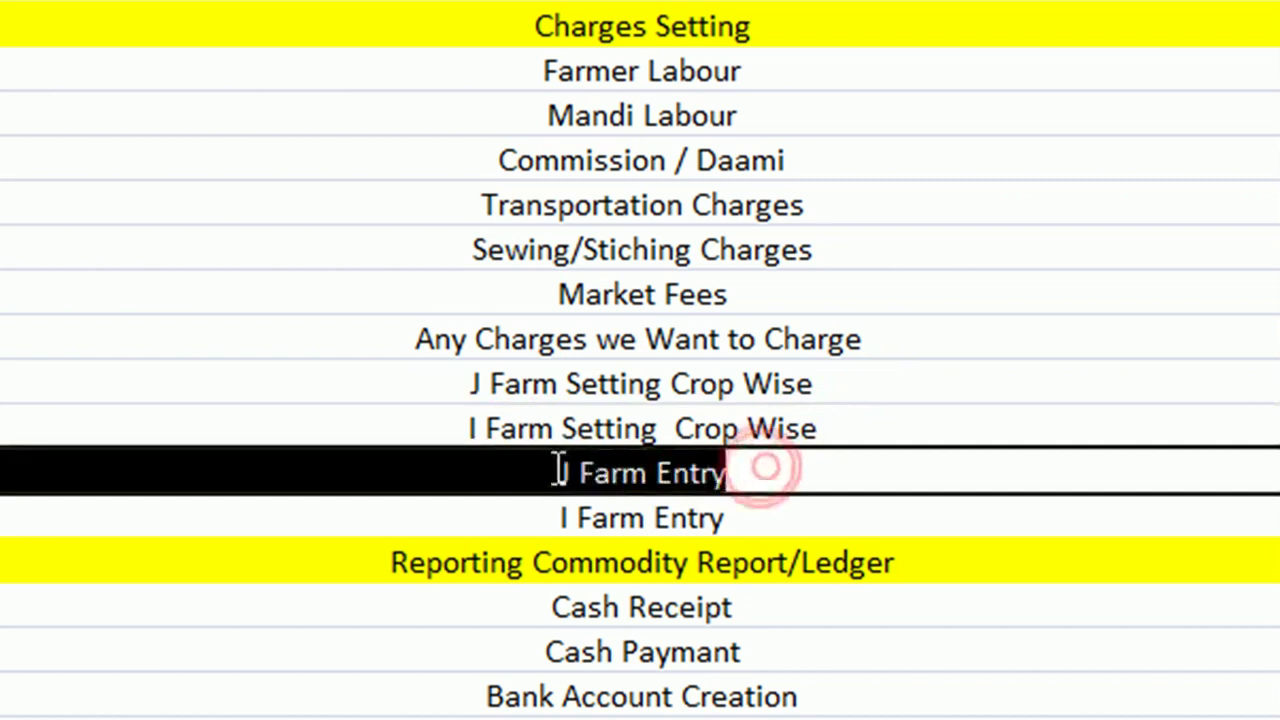
left_click(750, 515)
double_click(750, 515)
left_click_drag(750, 515, 486, 526)
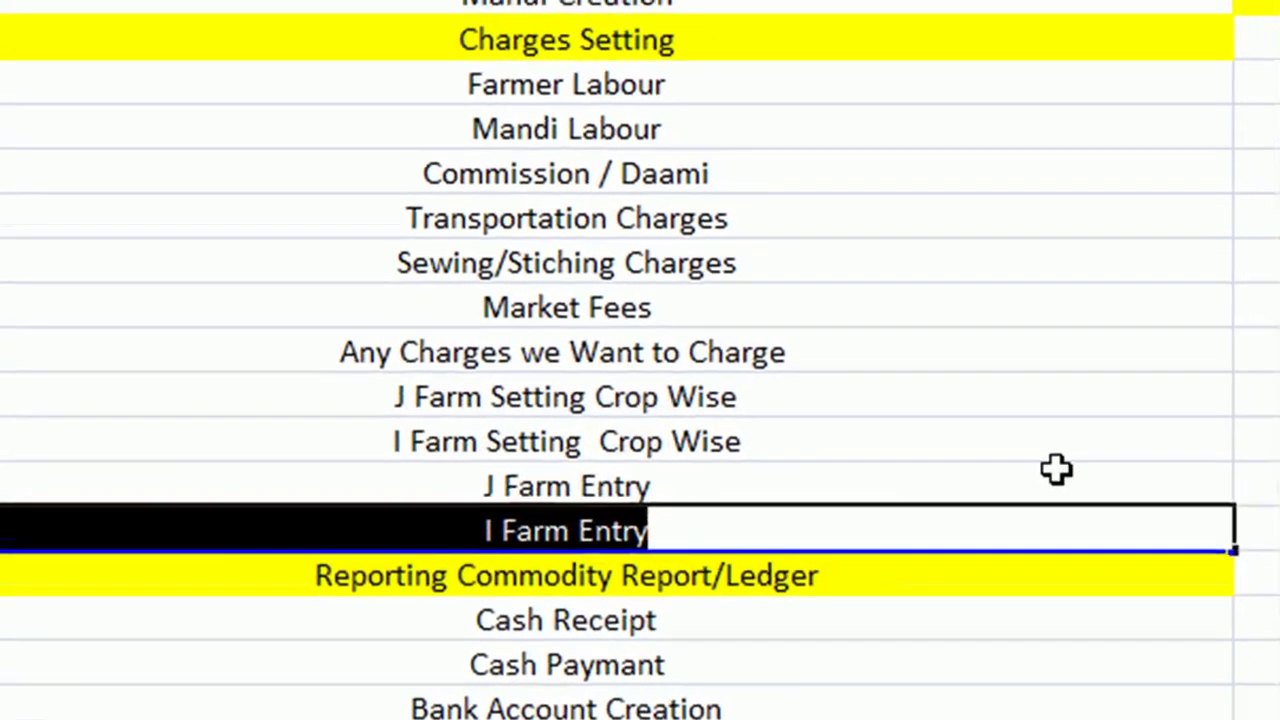
left_click(1260, 530)
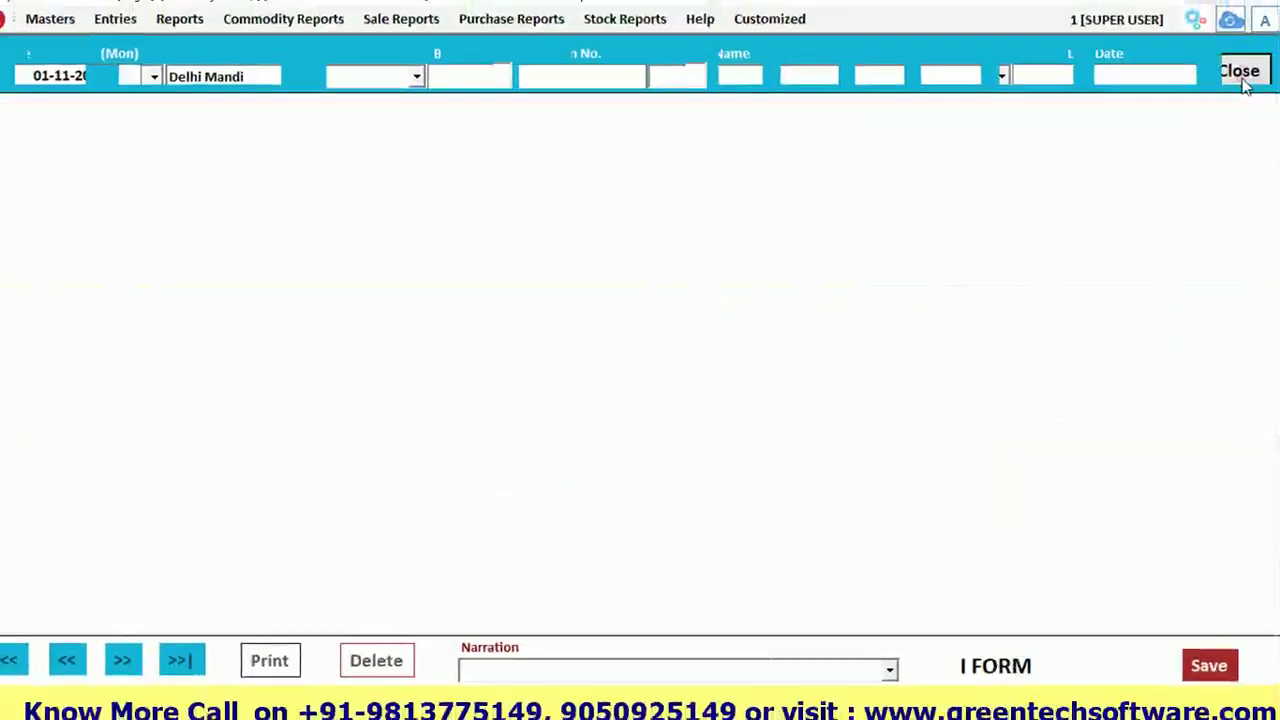
Close the I-Form entry and register, then start a new J-Form (Vikray Parchi) entry
left_click(1232, 74)
left_click(1192, 88)
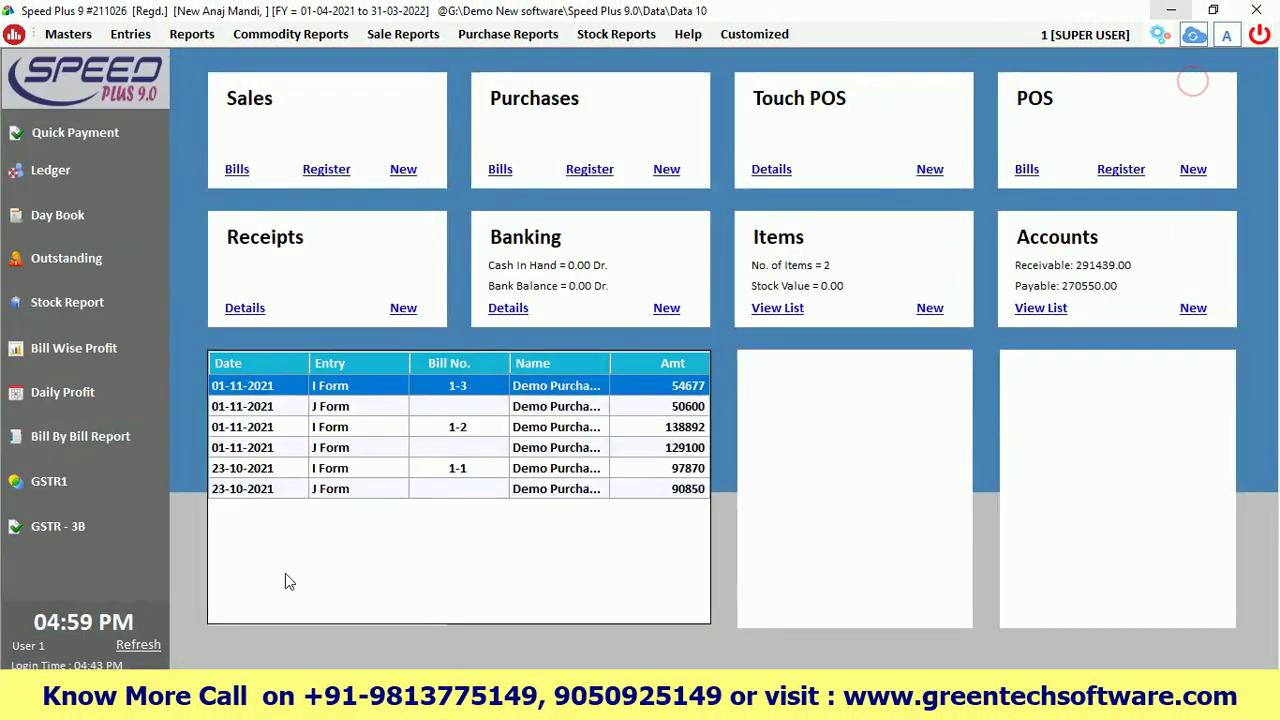
left_click(130, 34)
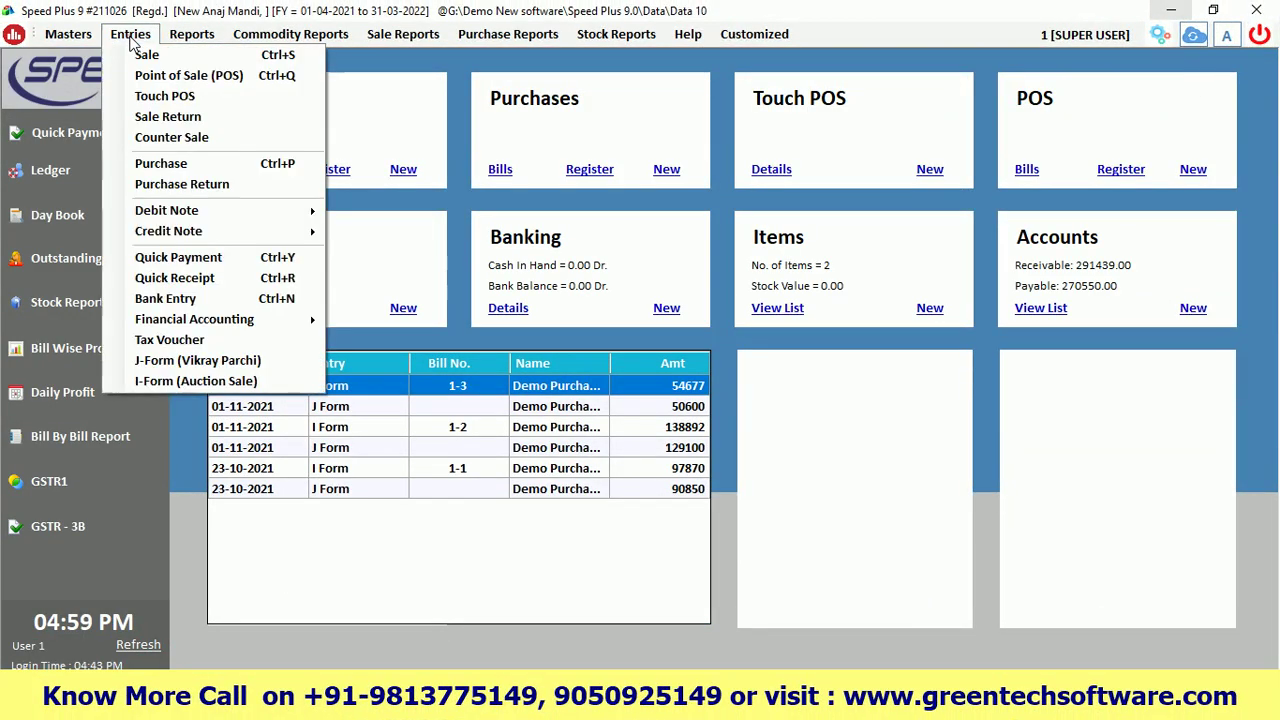
left_click(160, 361)
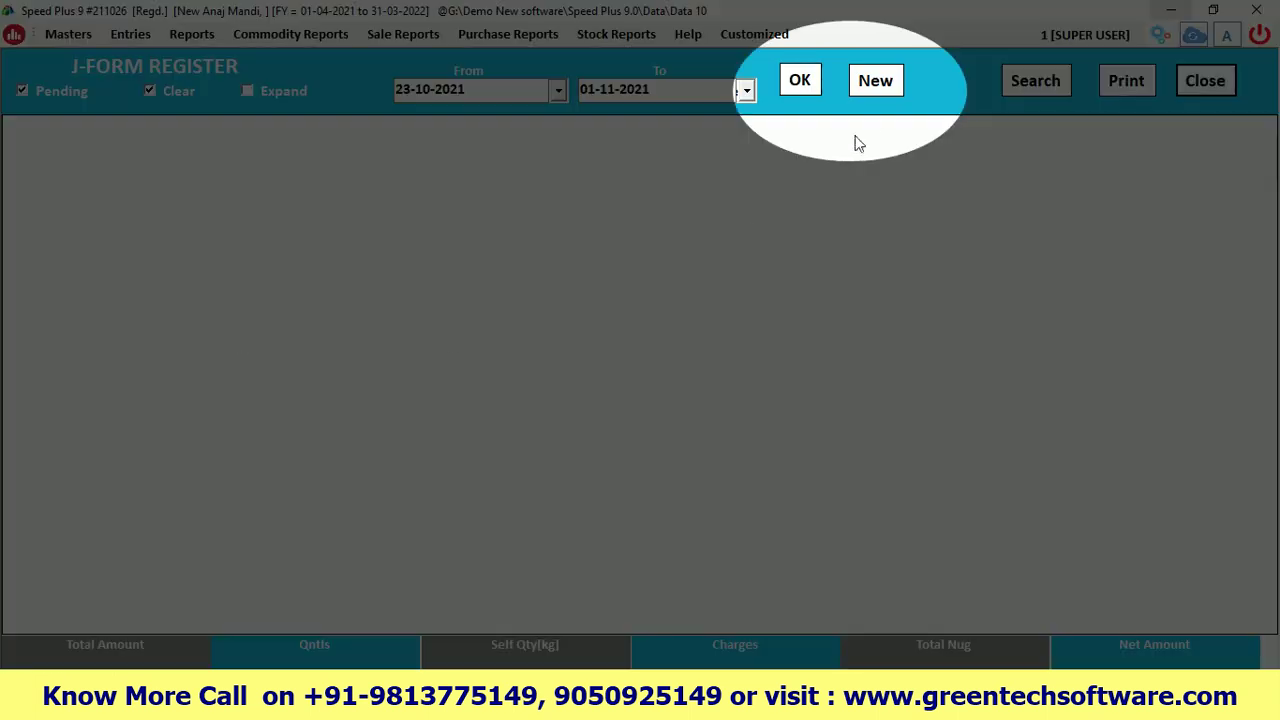
left_click(869, 92)
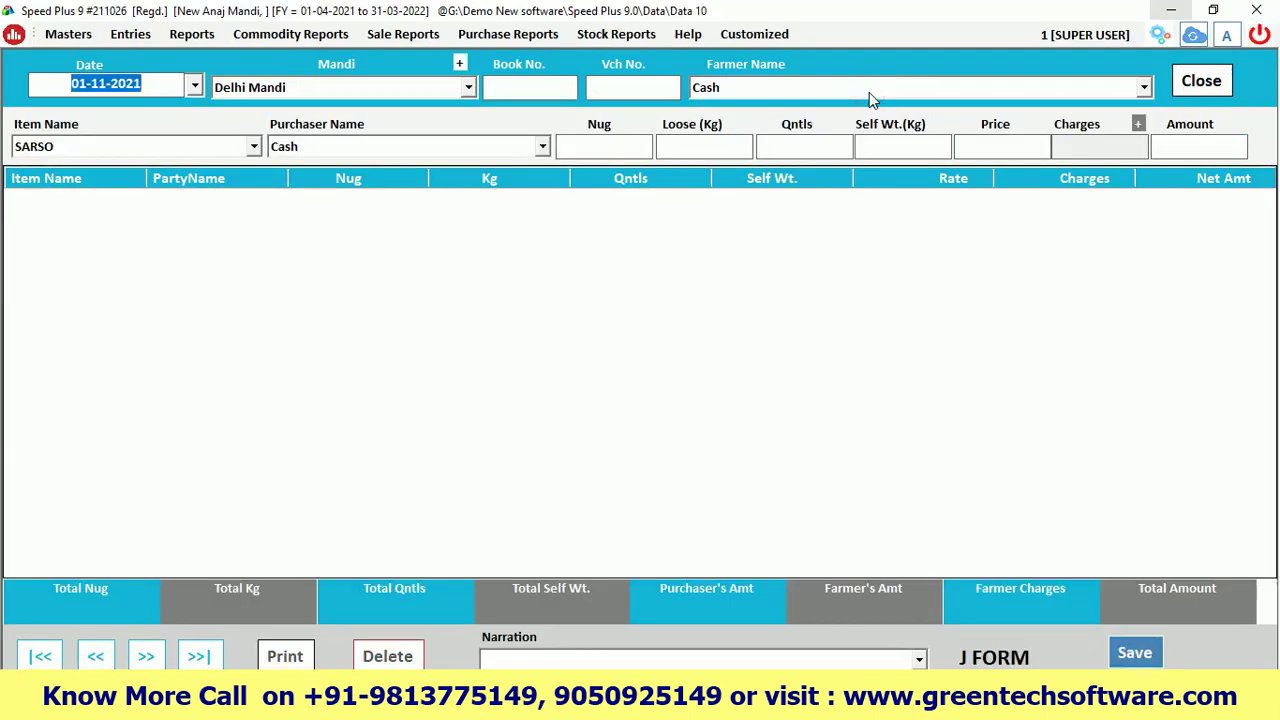
Keep the date and set the mandi to MANDI
key("Return")
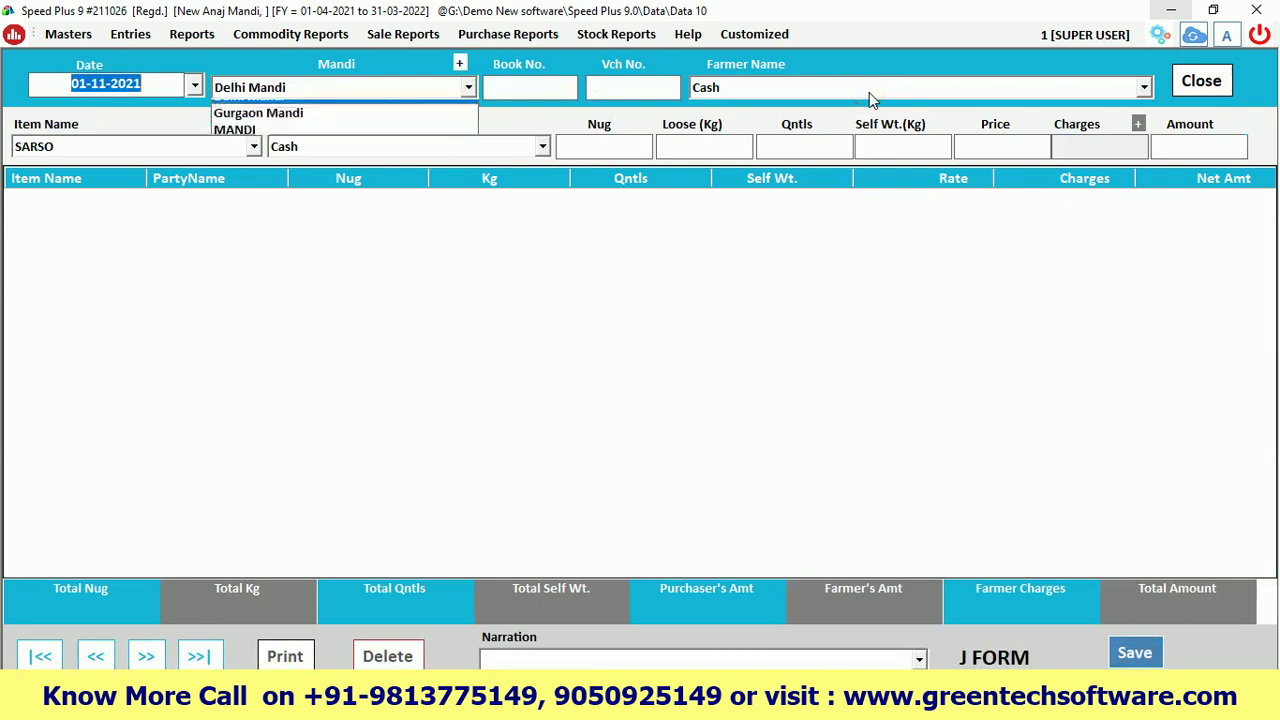
key("Down")
key("Up")
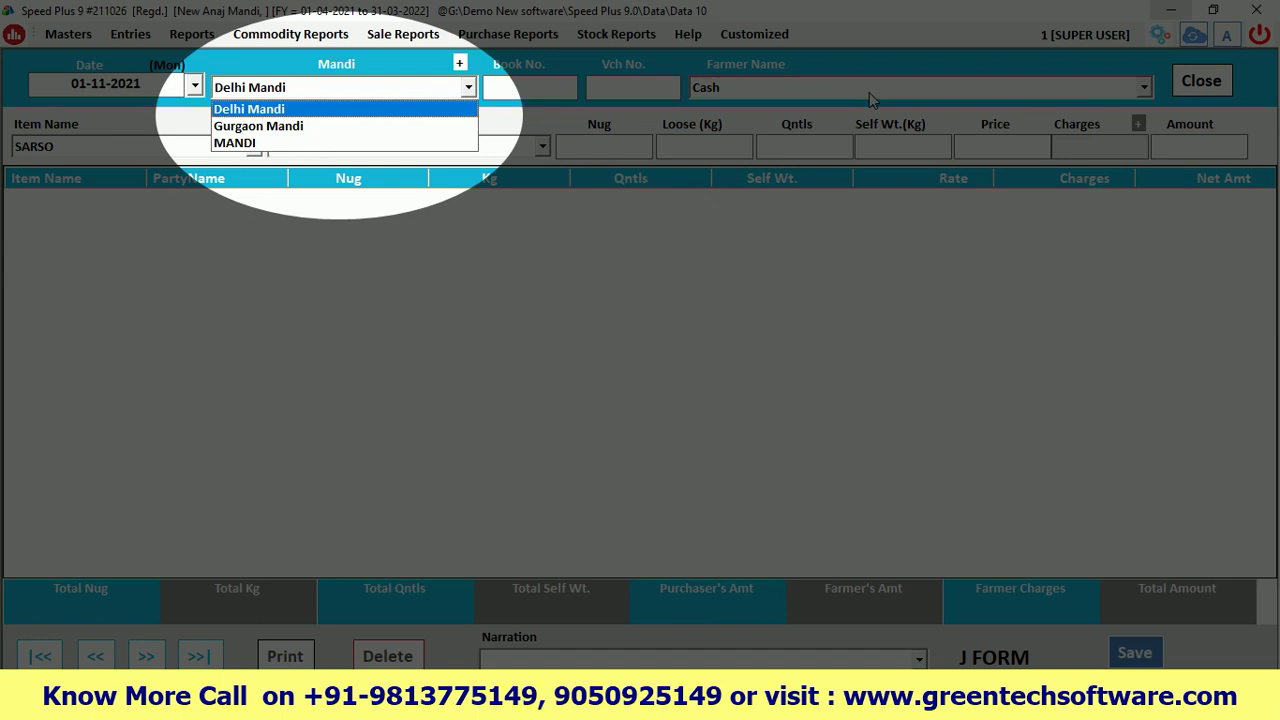
key("Down")
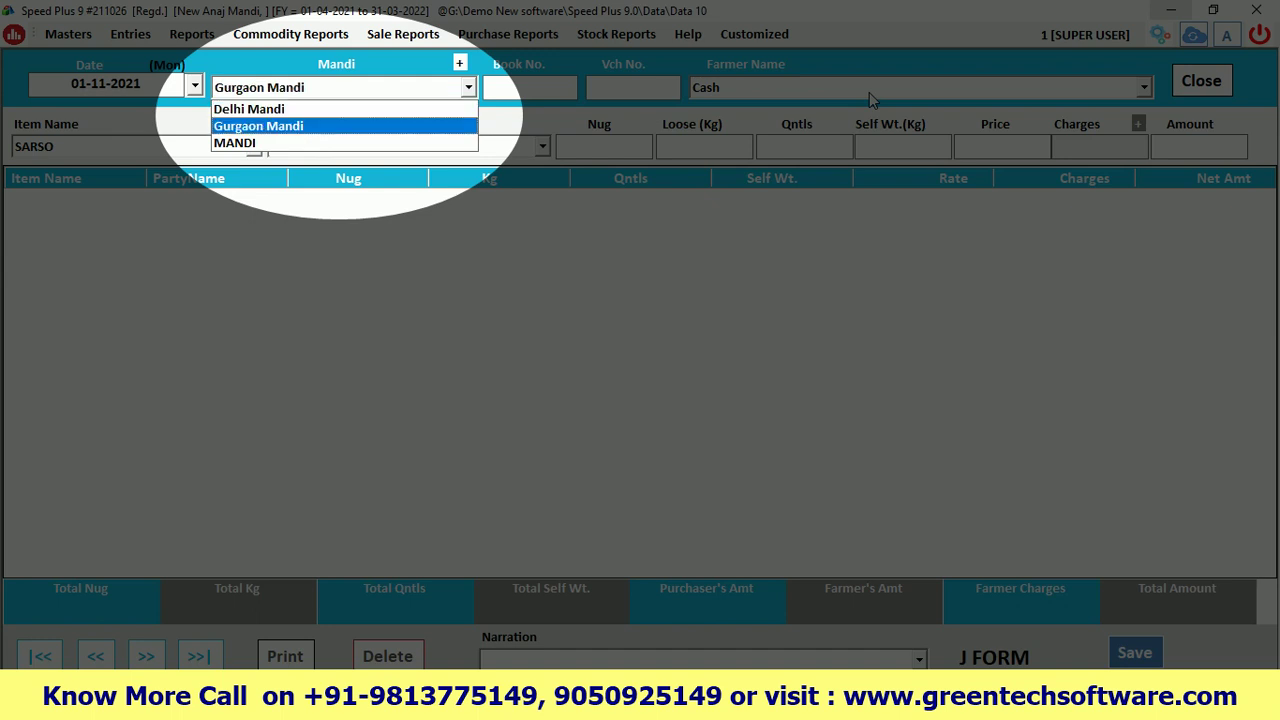
key("Down")
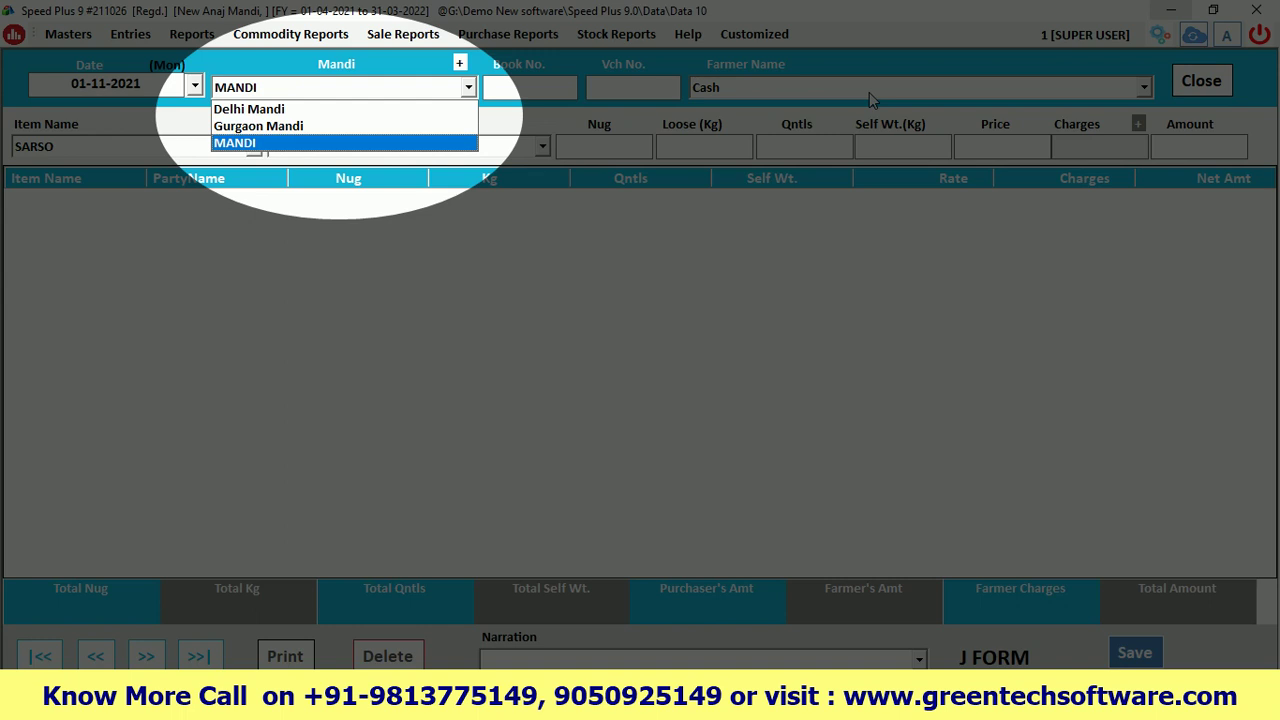
key("Return")
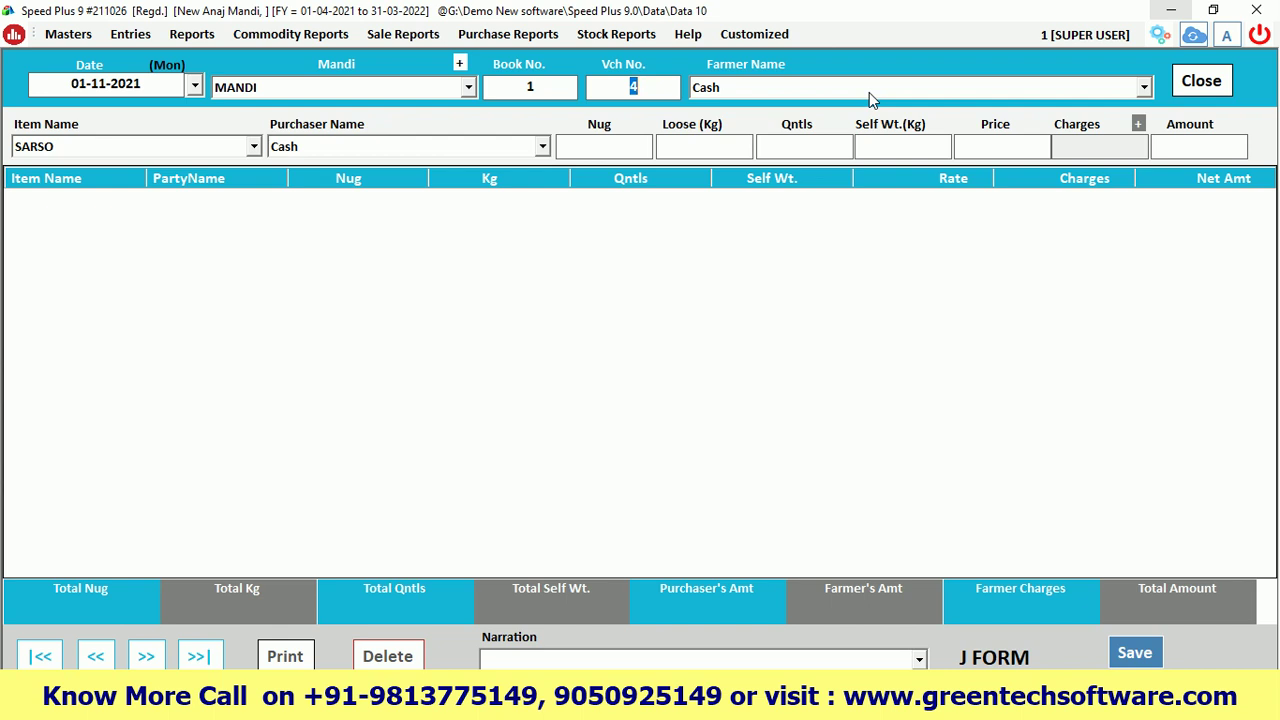
Keep book 1 and voucher 4, and choose Demo Farmer as the farmer
key("Return")
key("Down")
key("Up")
key("Down")
key("Down")
key("Up")
key("Up")
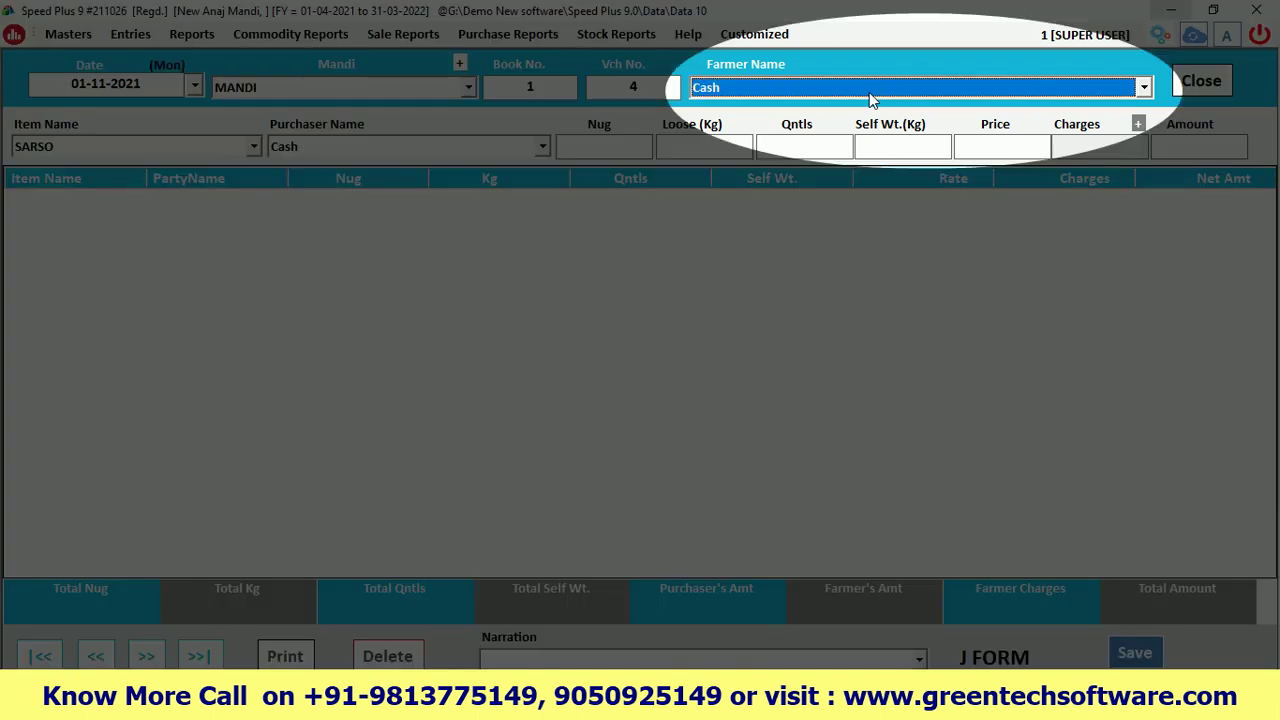
key("Down")
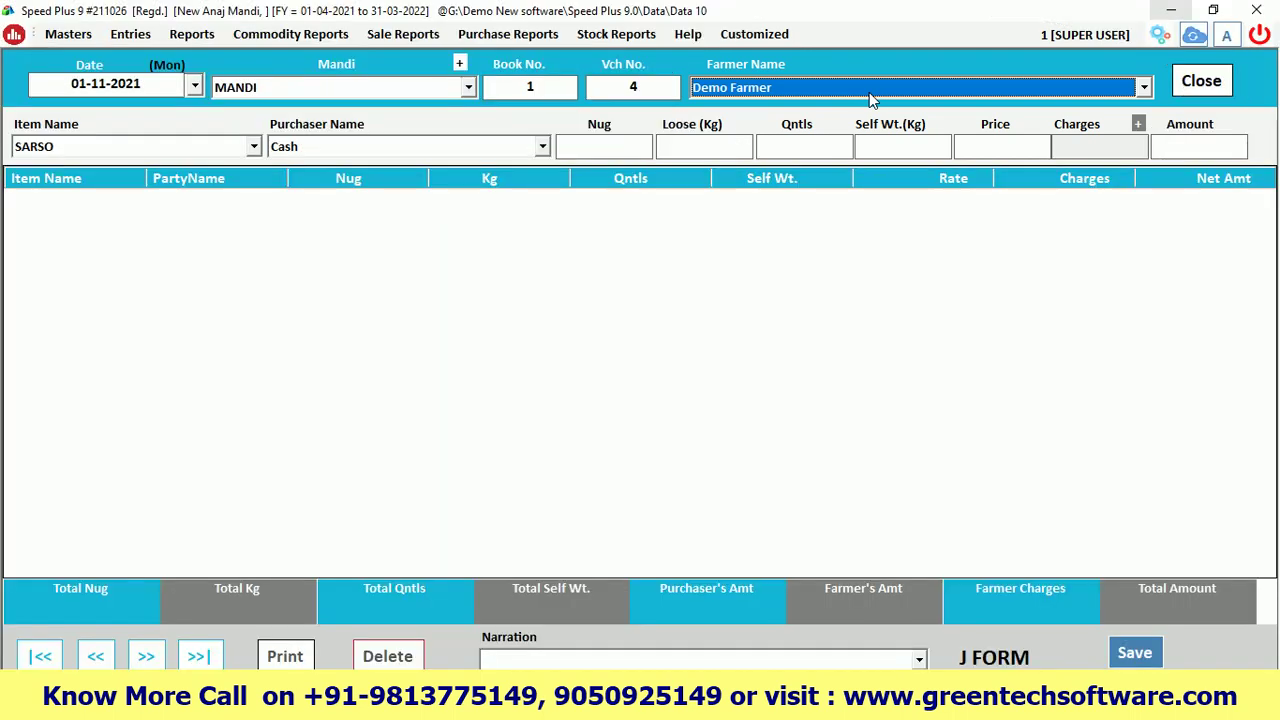
key("Return")
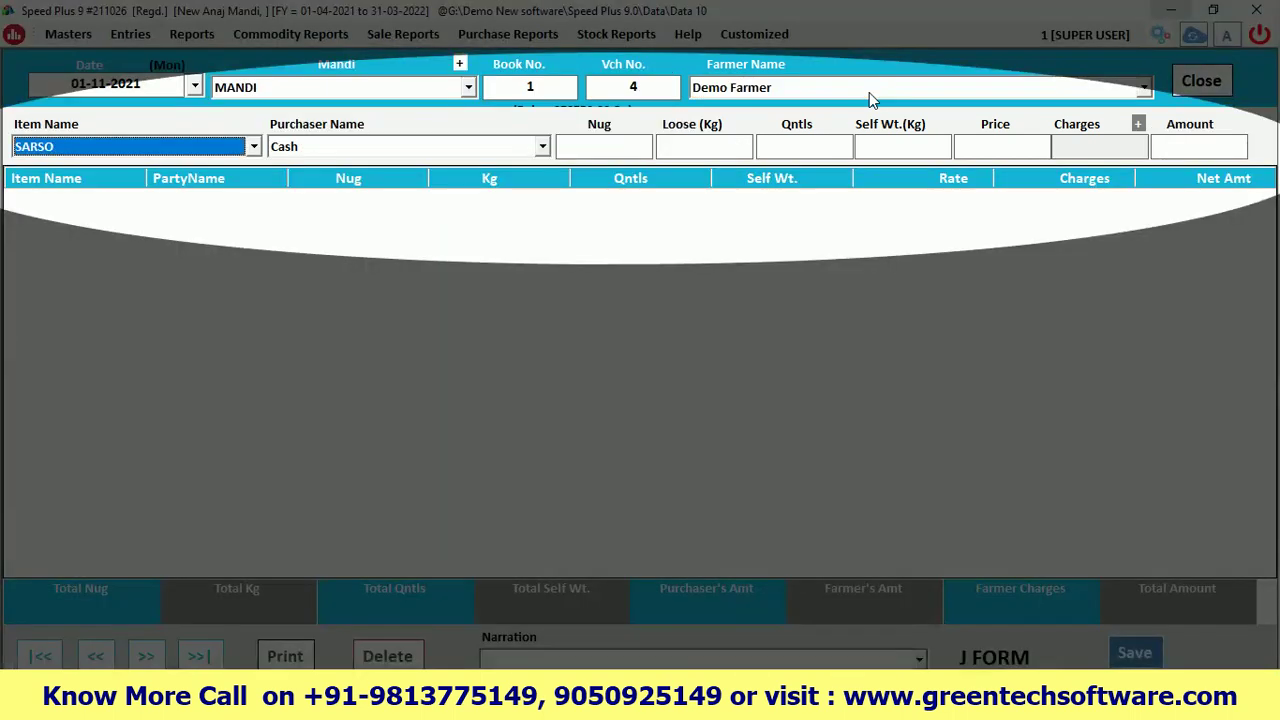
Select WHEAT as the item, keeping Demo Farmer as the farmer
left_click(253, 146)
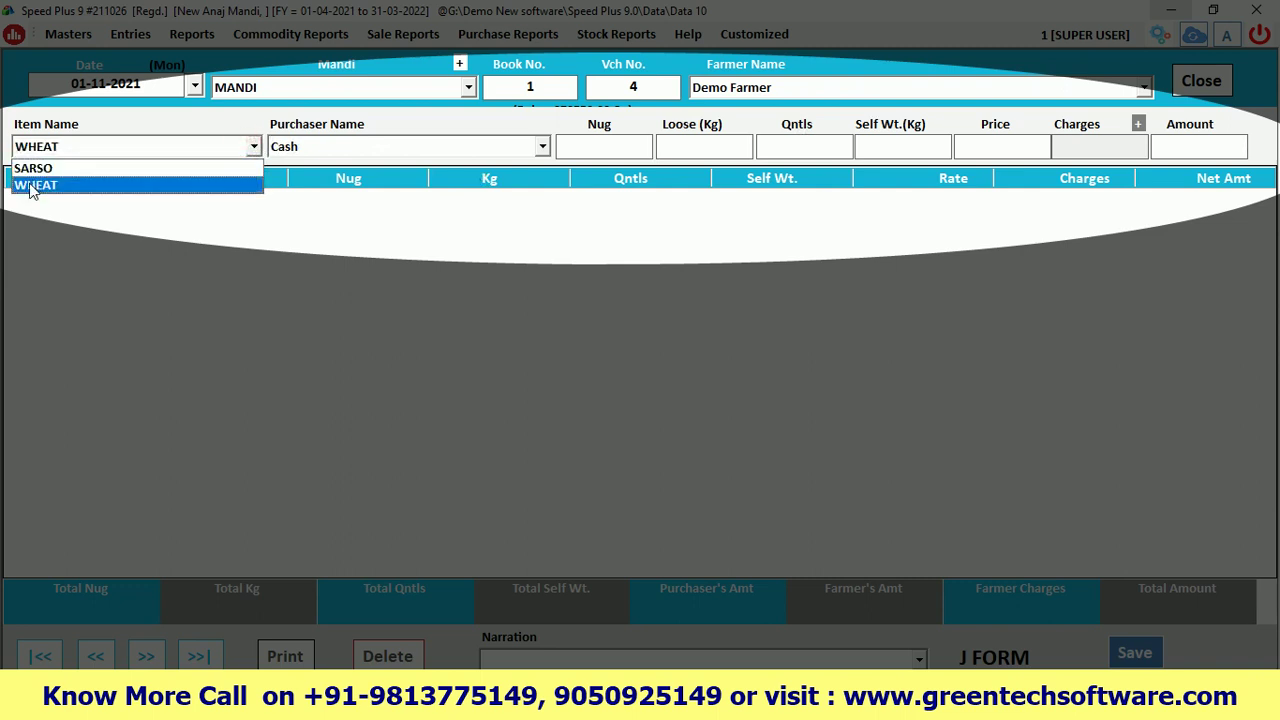
left_click(726, 90)
left_click(726, 90)
left_click(726, 90)
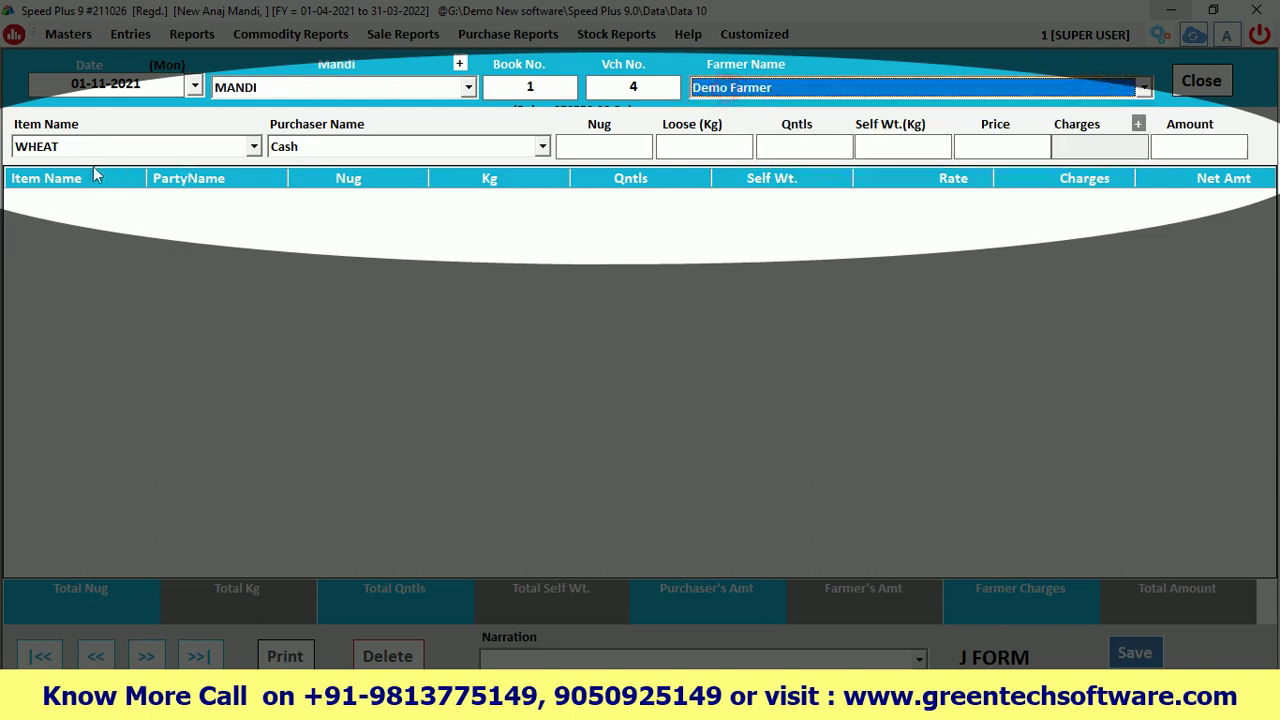
left_click(44, 150)
left_click(44, 150)
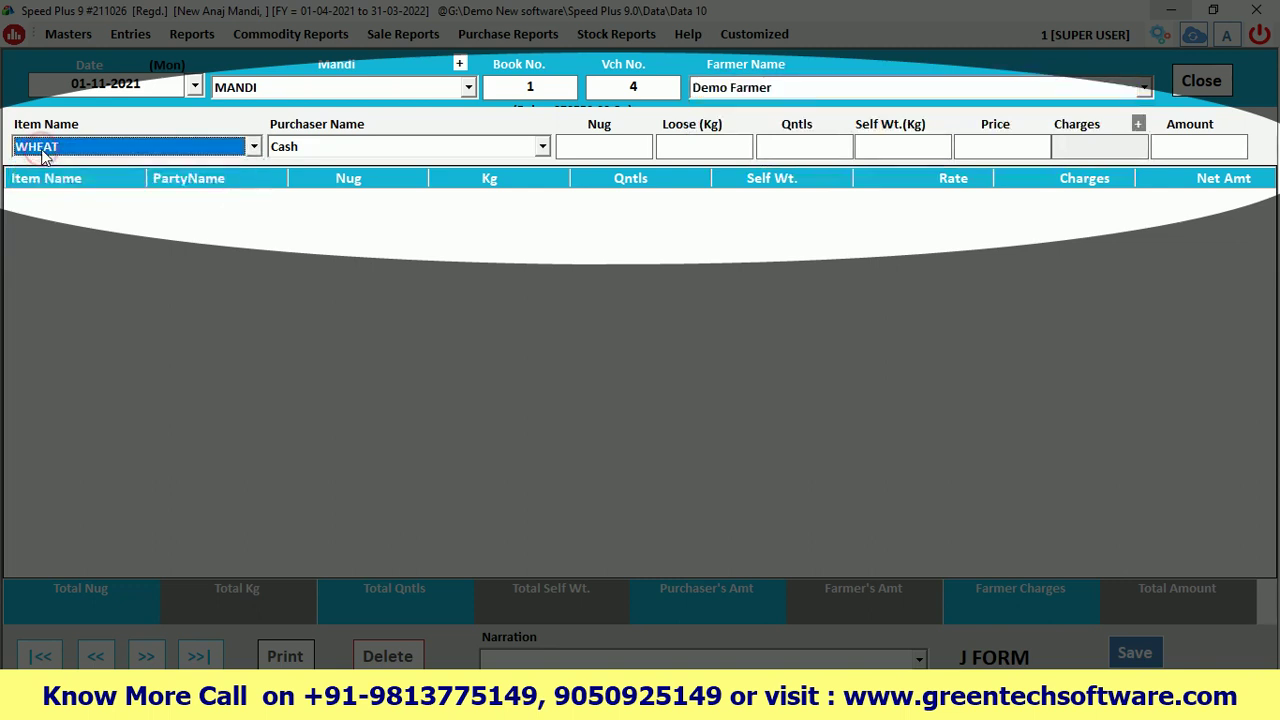
Choose Demo Purchaser and look up the Wheat row (15 Qntl at 2100) in Excel
key("Return")
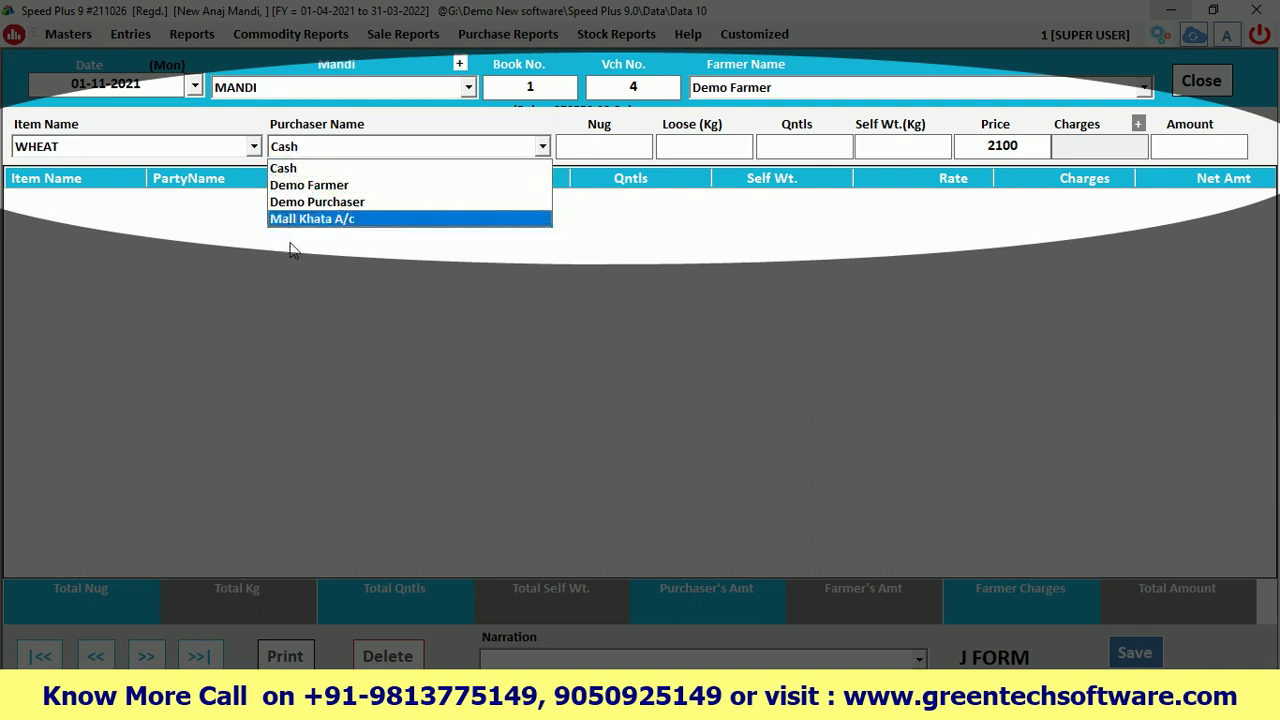
left_click(306, 203)
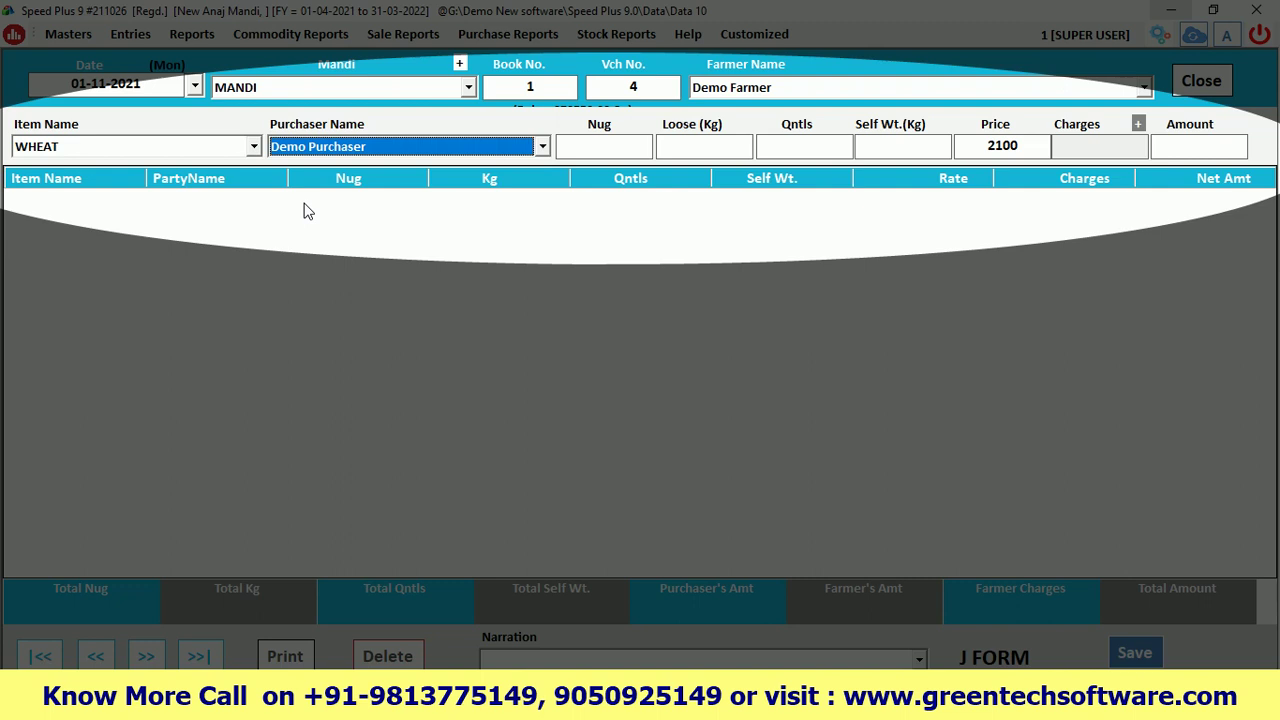
key("Return")
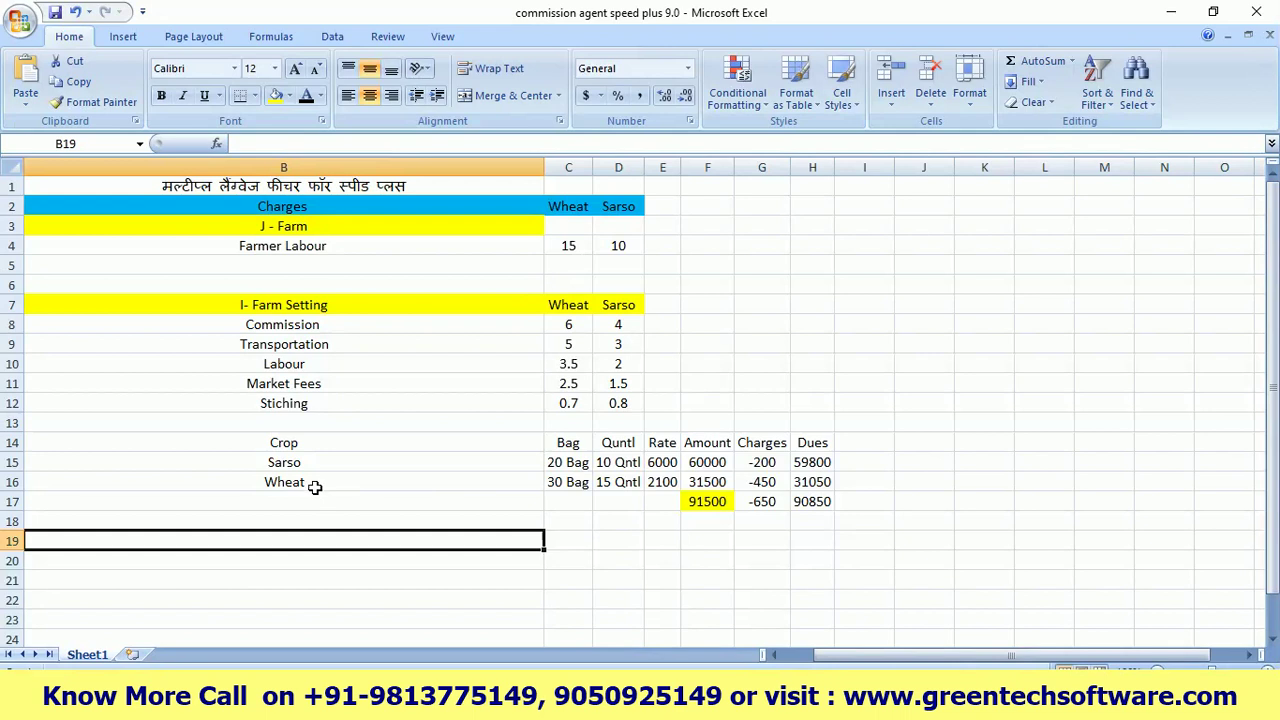
left_click(314, 484)
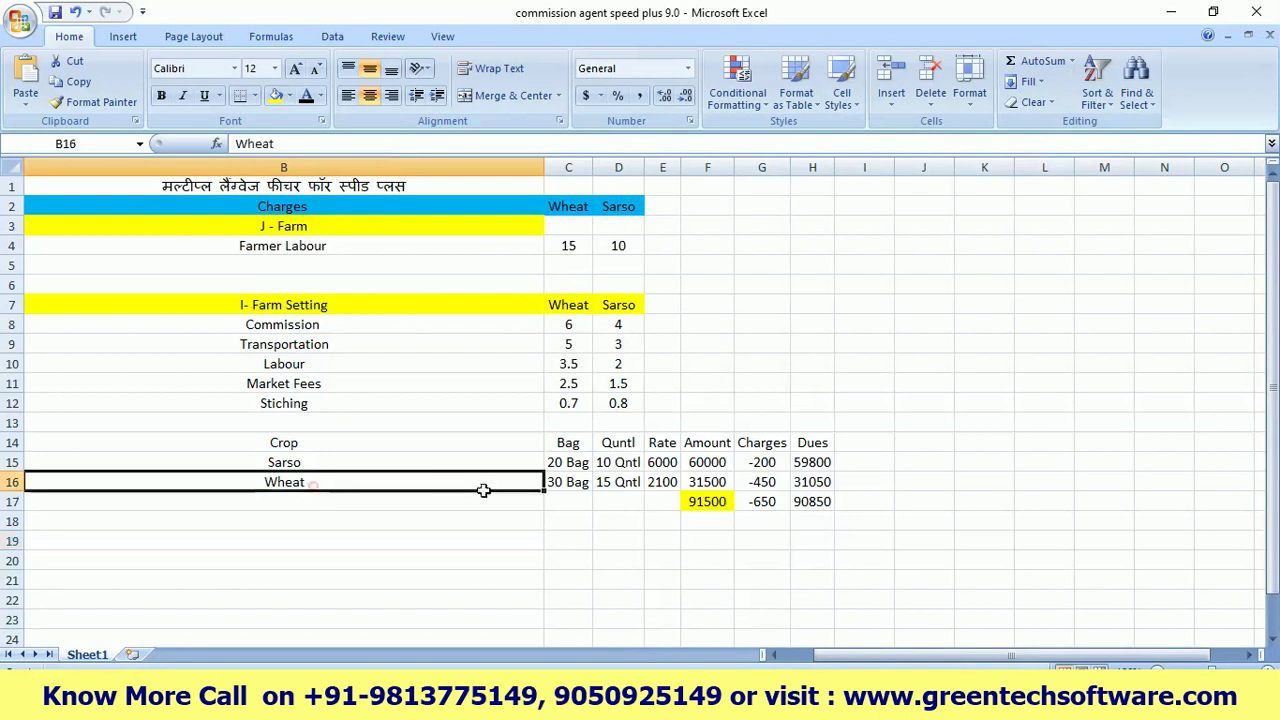
Enter 30 bags for the WHEAT line after checking the sheet's bag count
left_click(554, 483)
left_click(1171, 14)
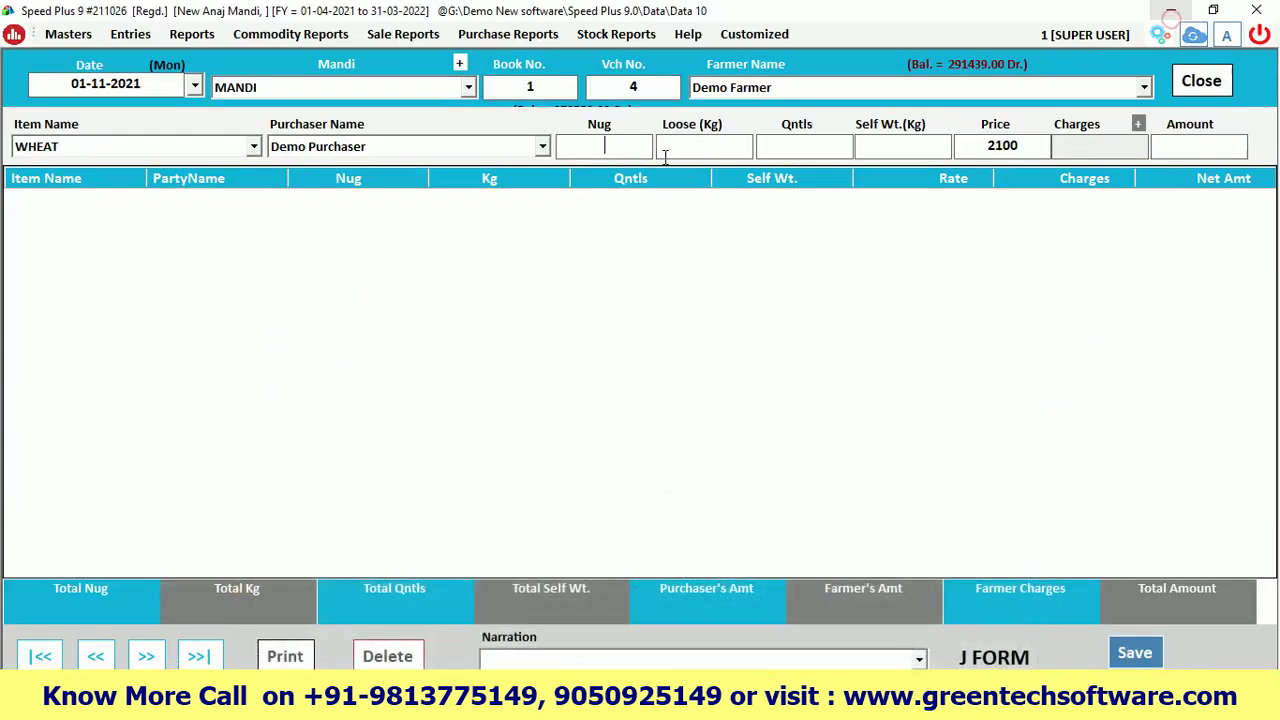
type("30")
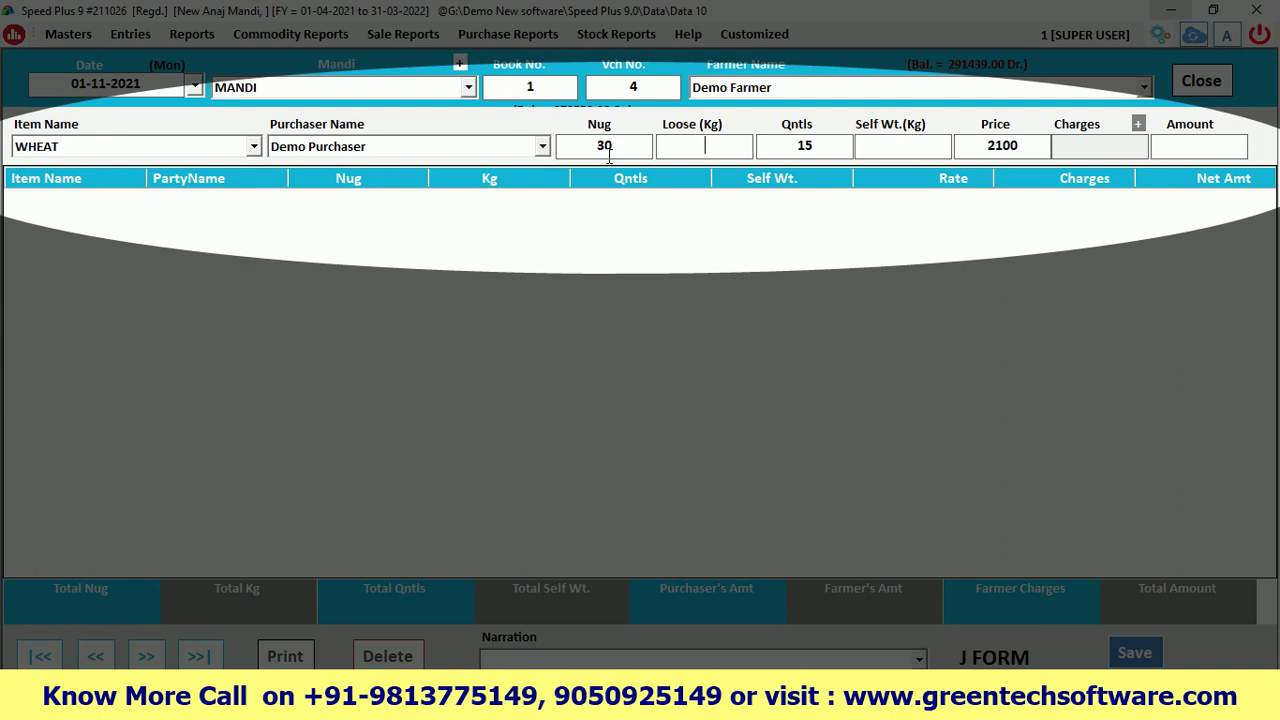
key("Return")
key("Return")
key("Return")
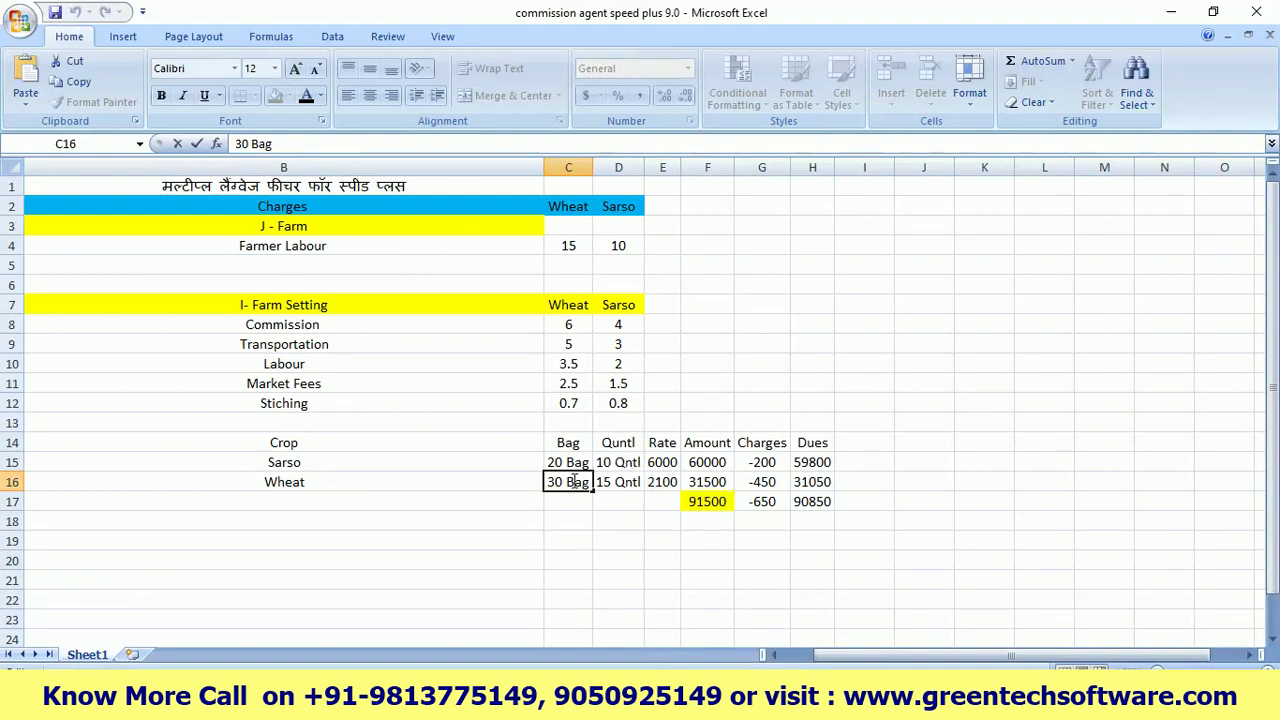
Verify 15 quintals, rate 2100 and amount 31500 in the sheet, then bring up the farmer charges
left_click(610, 483)
left_click(662, 482)
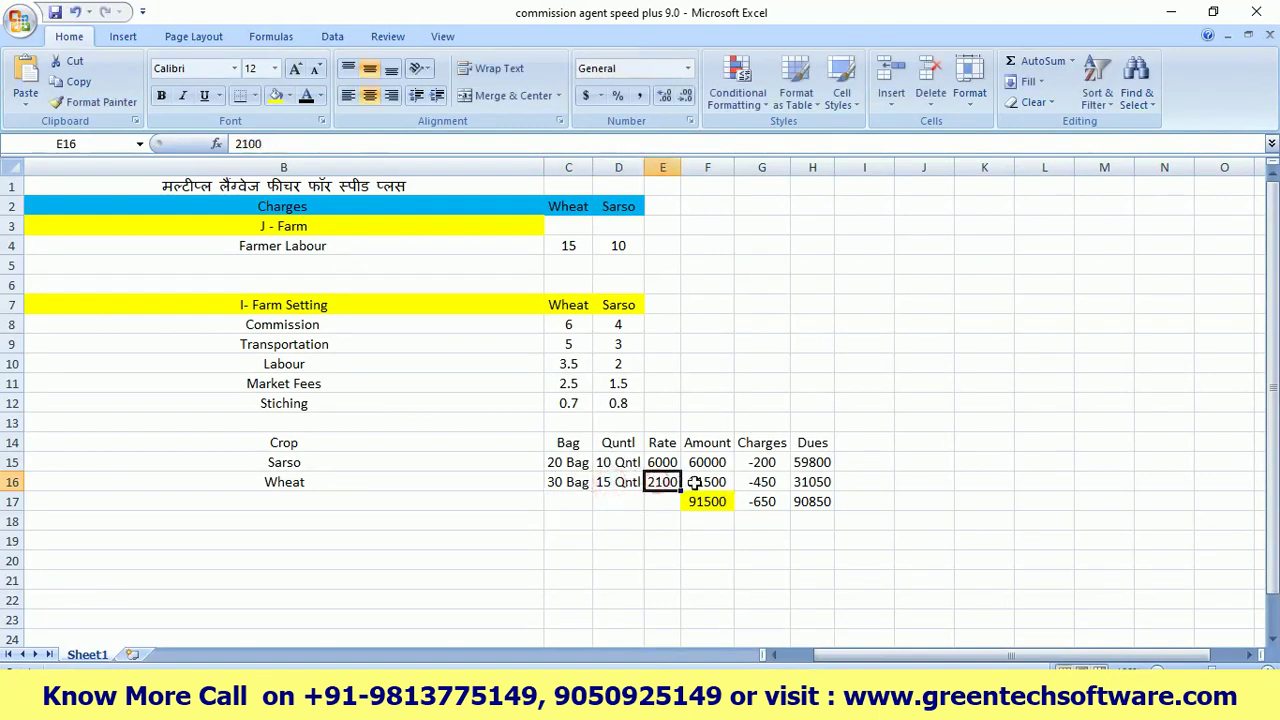
left_click(697, 483)
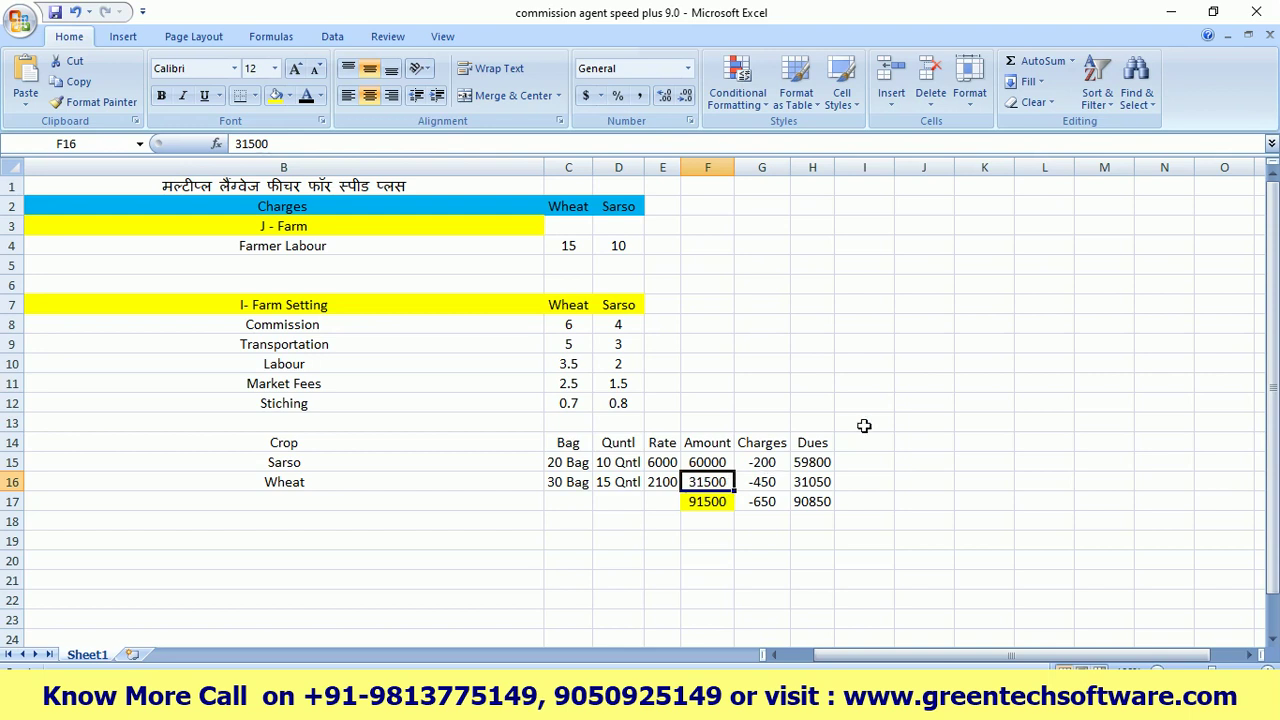
left_click(1174, 12)
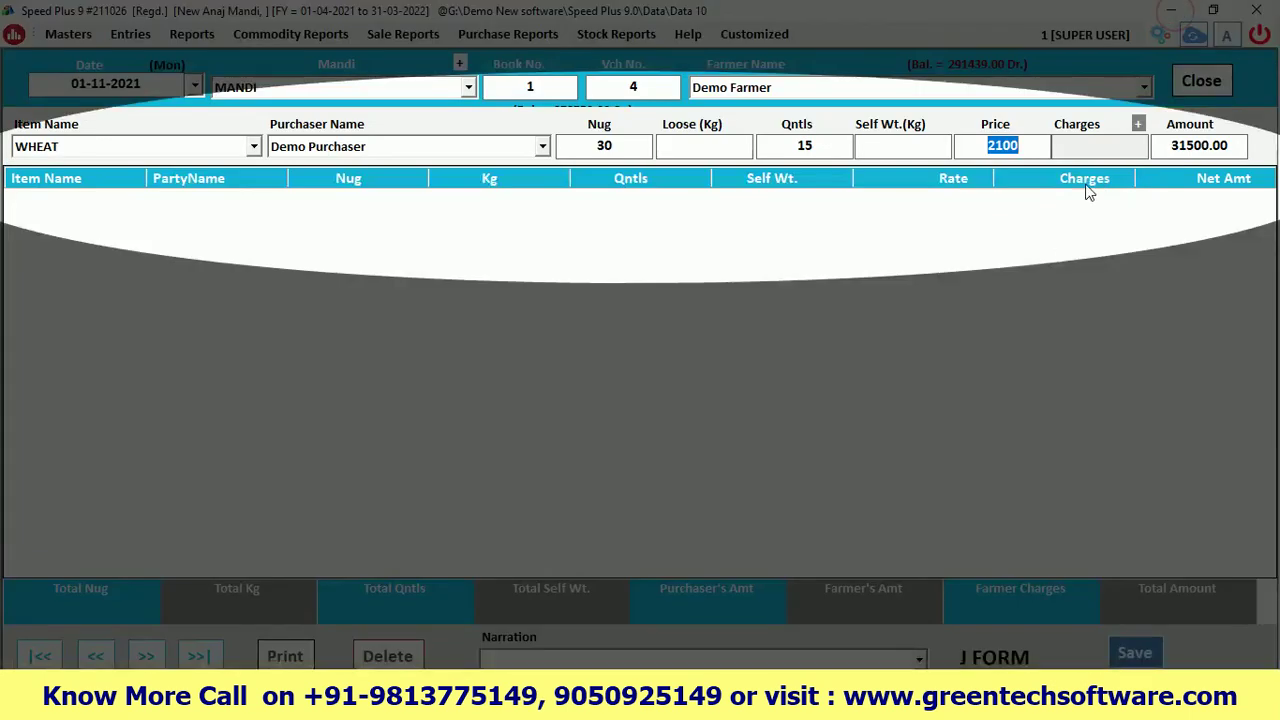
key("Return")
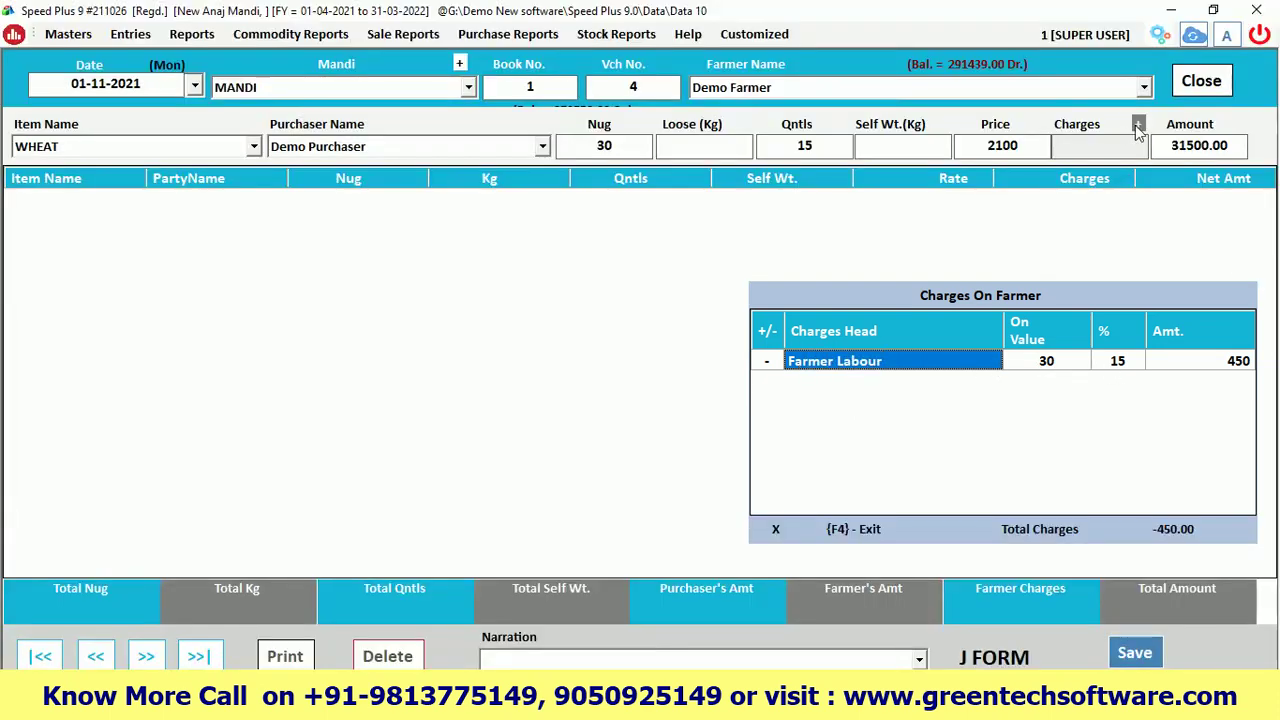
Check the 15% Farmer Labour rate for MANDI/WHEAT in J-Form Settings
left_click(1137, 126)
left_click(615, 217)
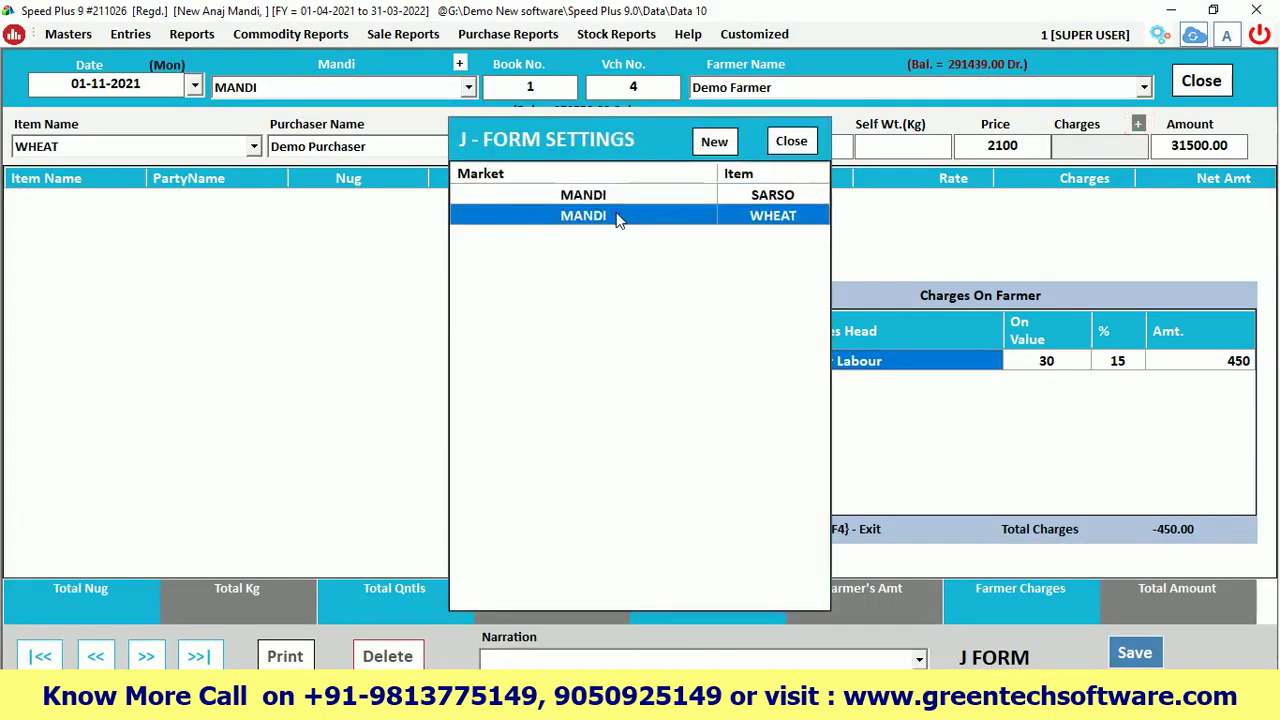
double_click(617, 217)
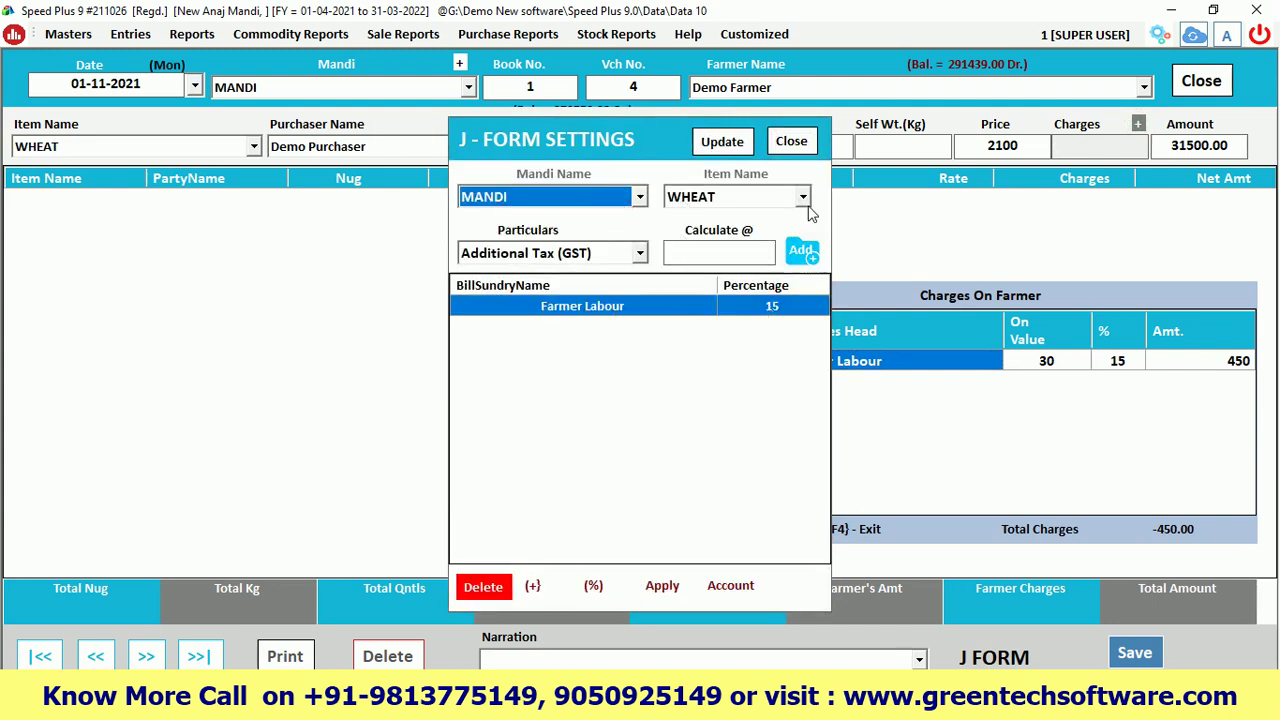
left_click(791, 141)
left_click(791, 141)
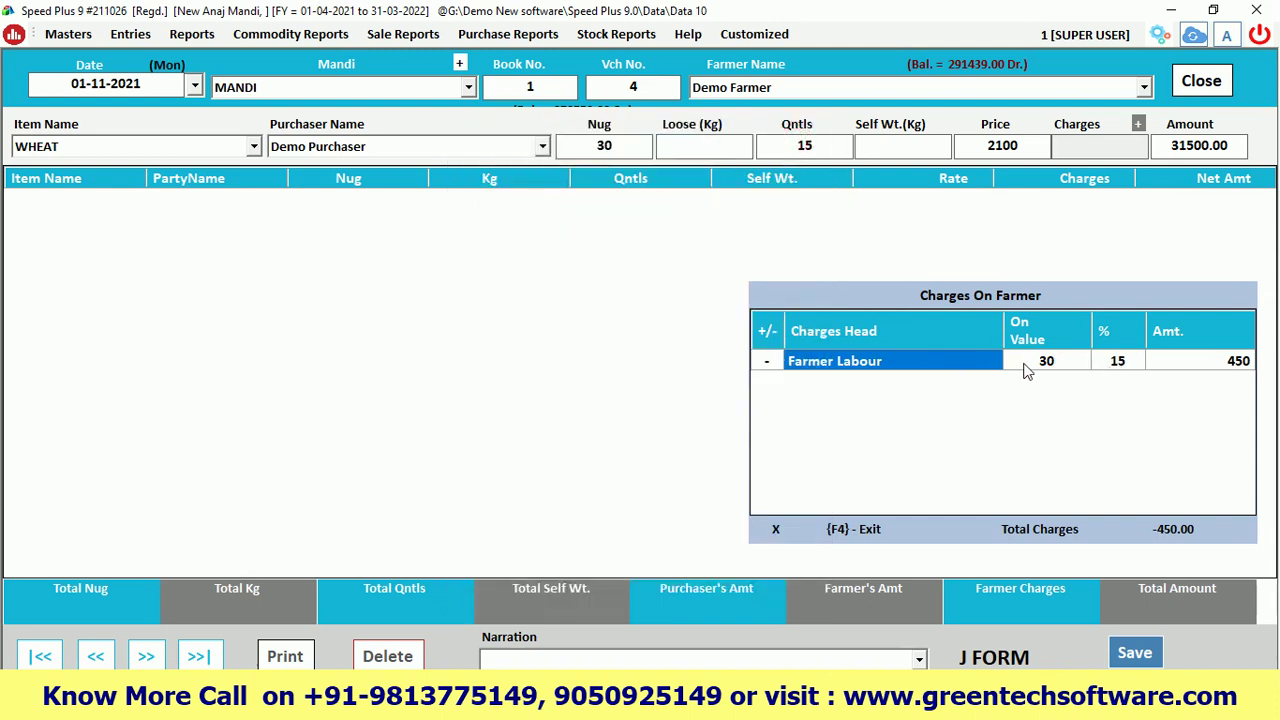
Apply the -450 Farmer Labour charge, bringing the WHEAT amount to 31050.00
key("Return")
key("Return")
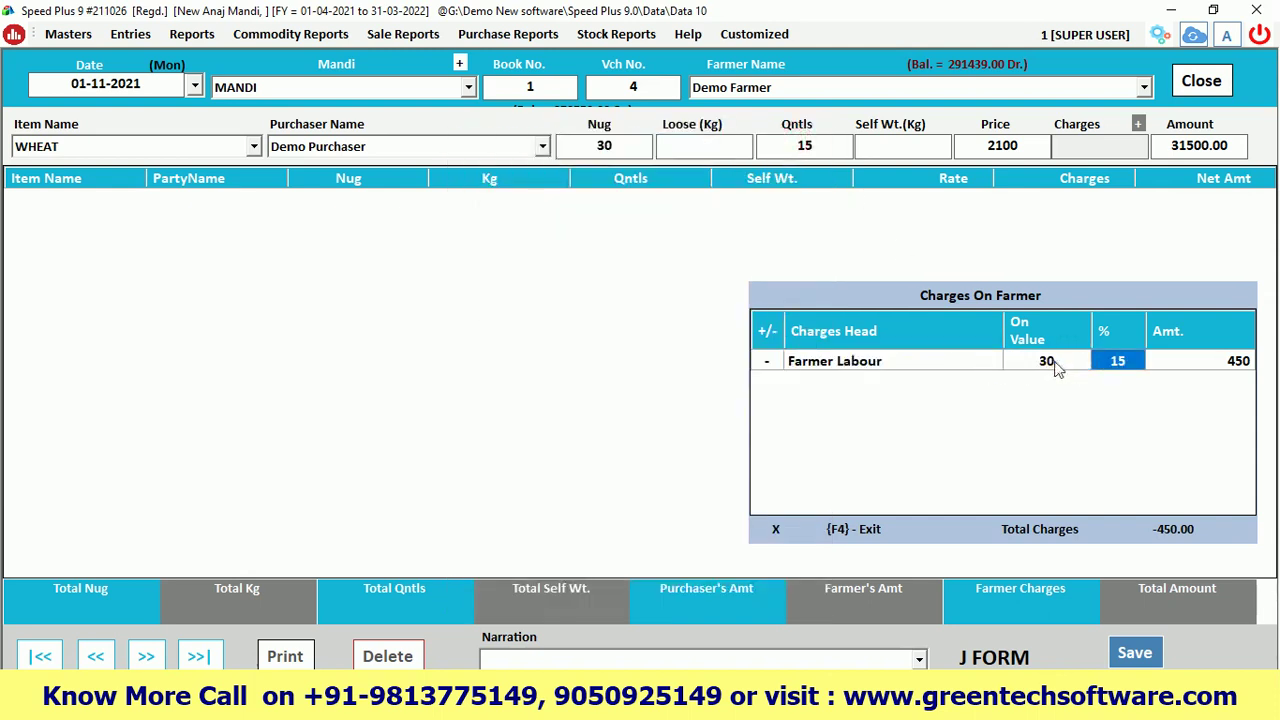
key("Return")
key("Return")
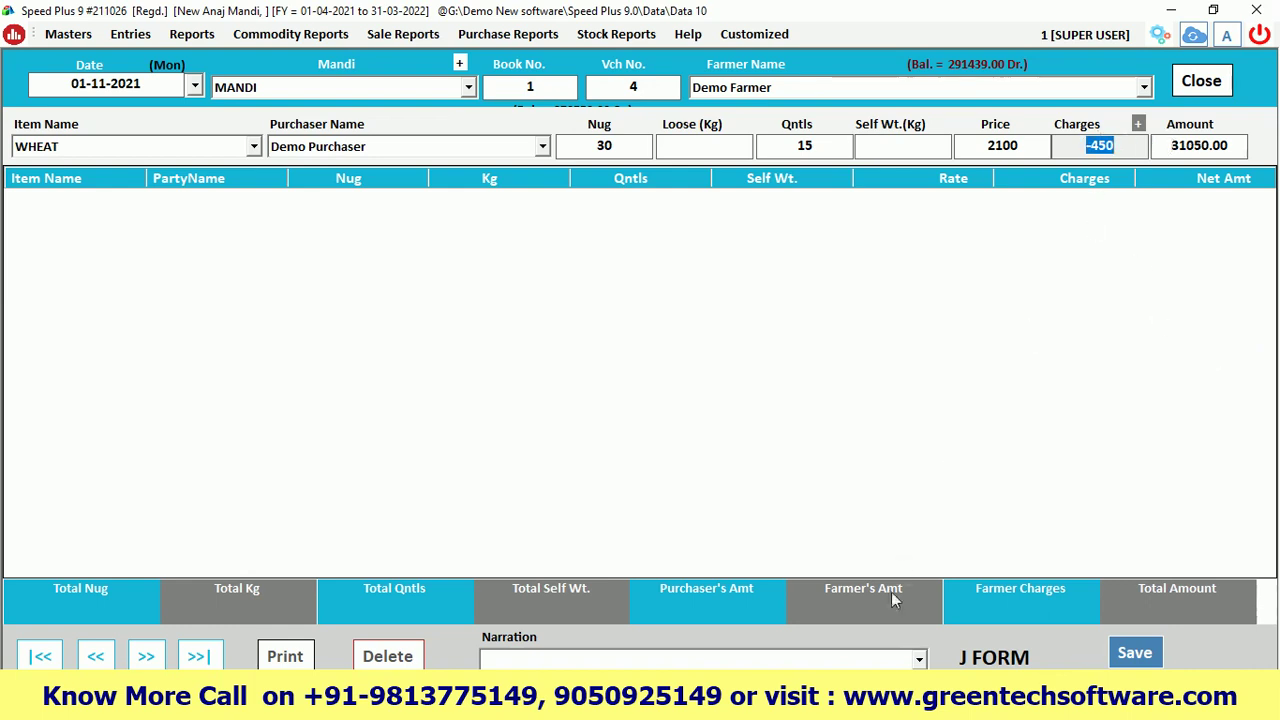
mouse_move(595, 655)
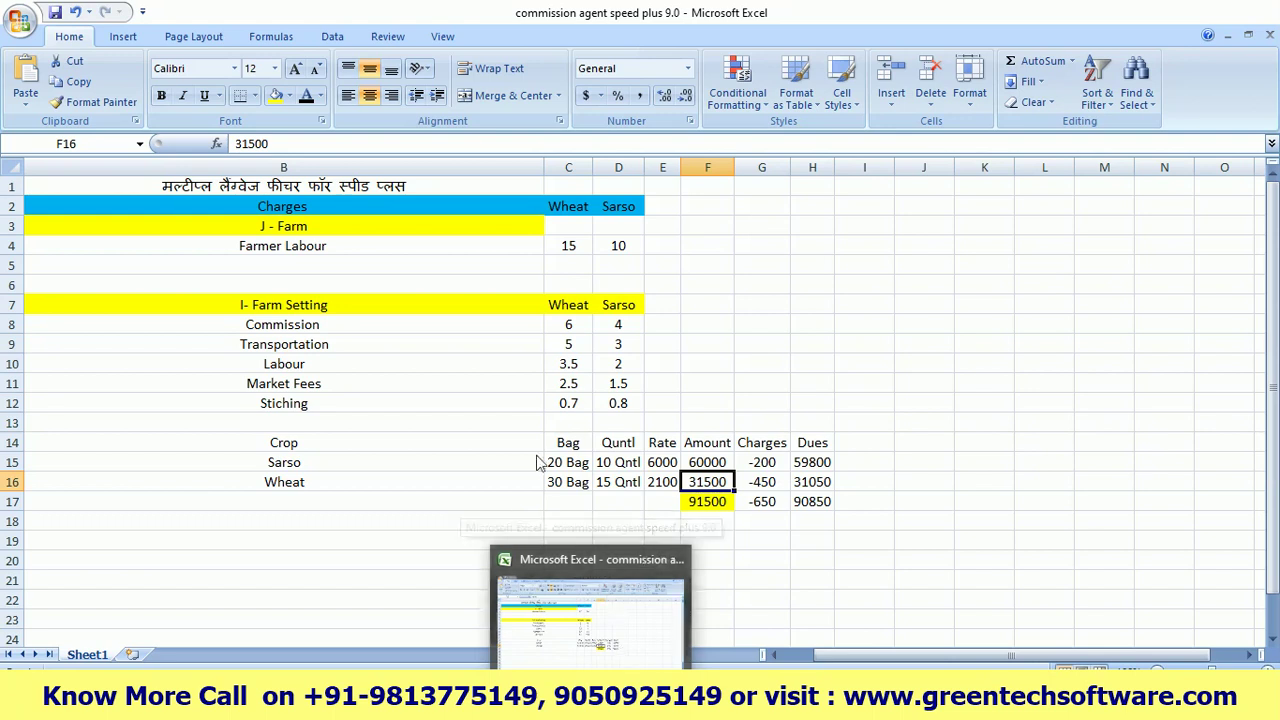
Add the WHEAT line for Demo Purchaser to the J-Form grid
key("Return")
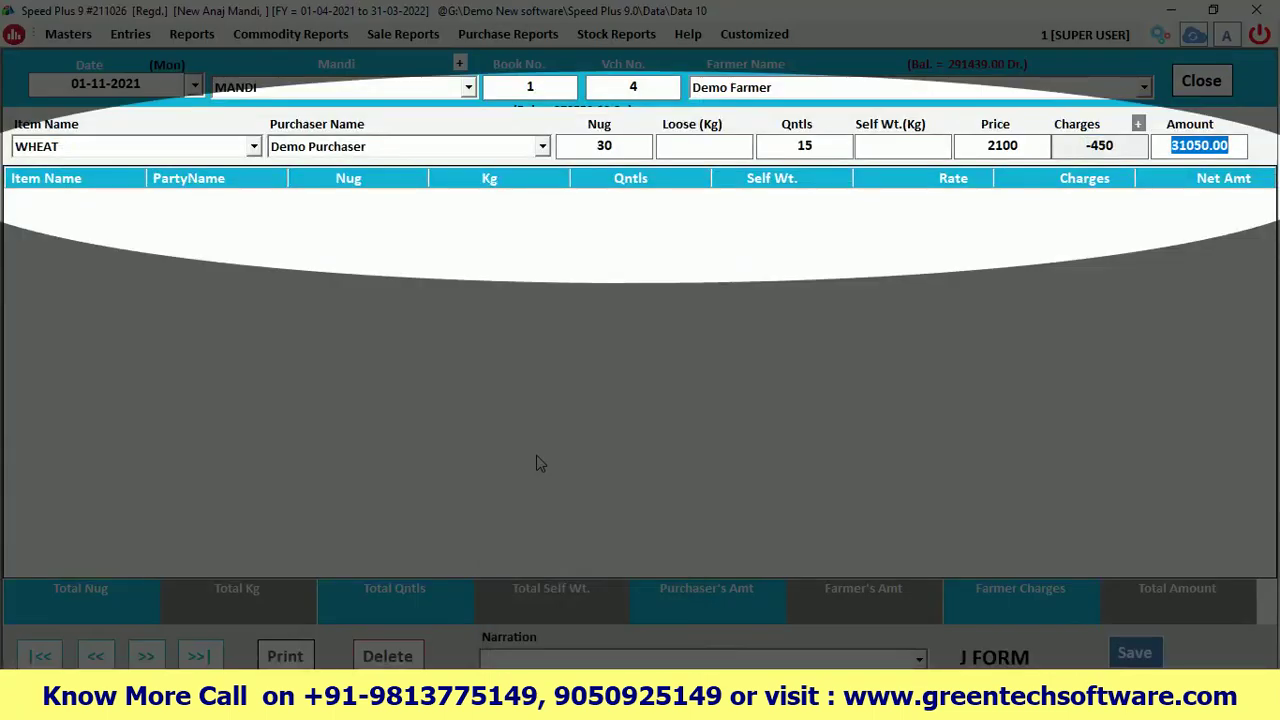
key("Return")
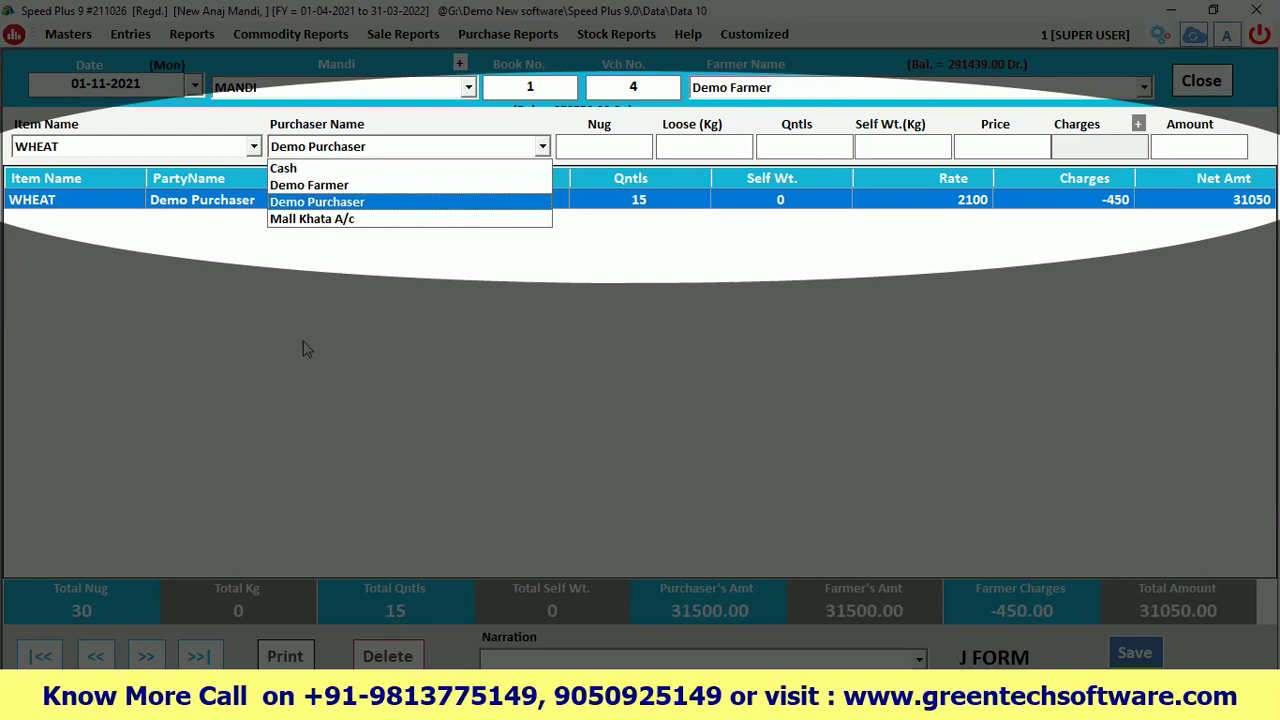
left_click(37, 152)
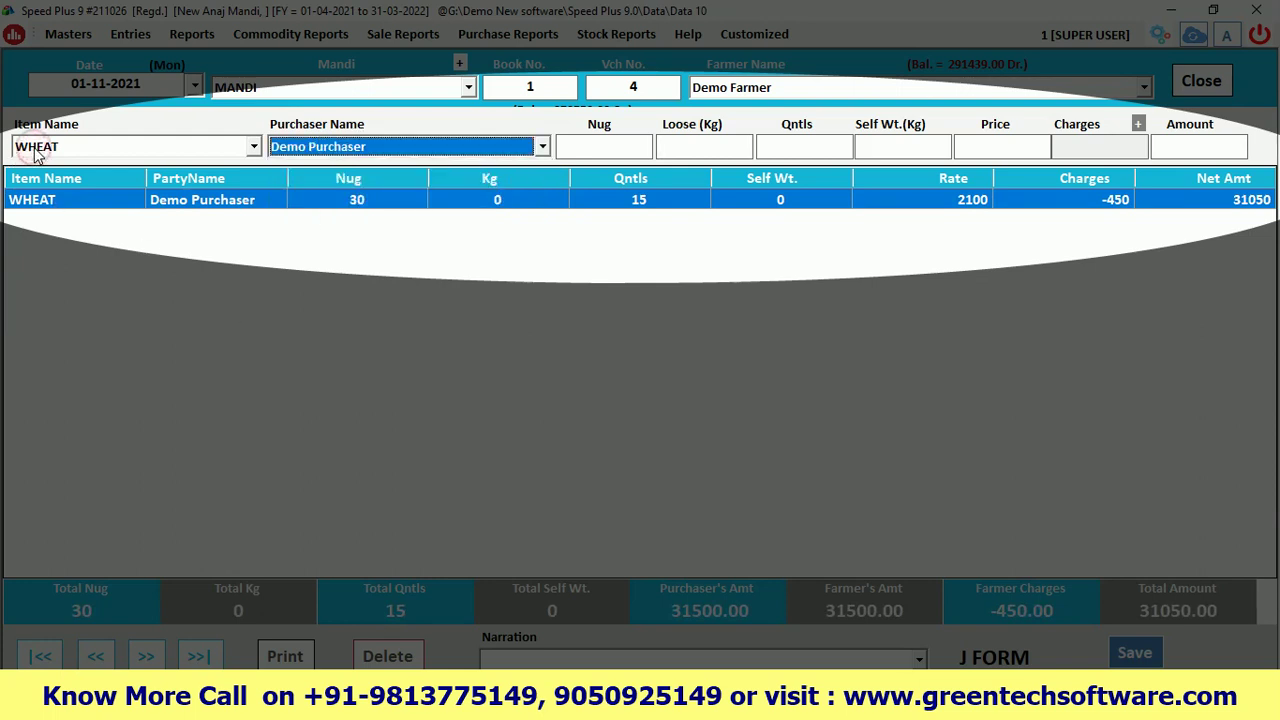
Choose SARSO as the next item for Demo Purchaser, priced at 6000
left_click(37, 150)
left_click(33, 169)
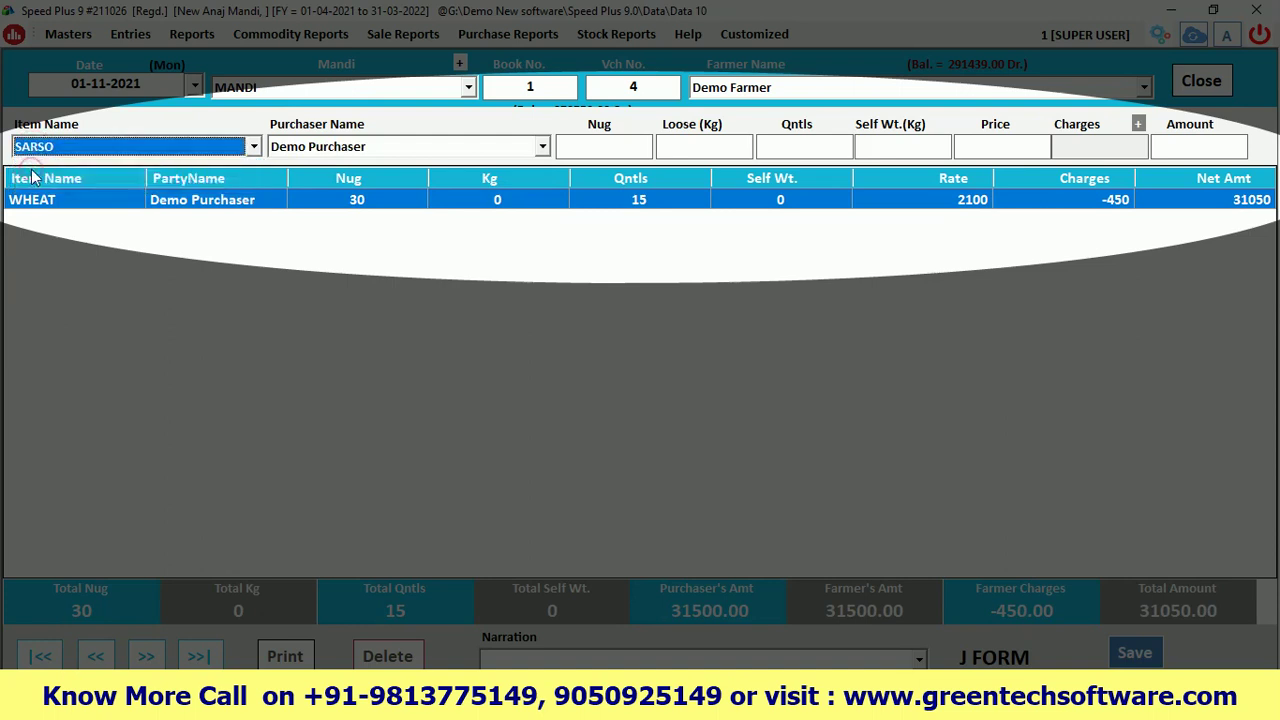
key("Return")
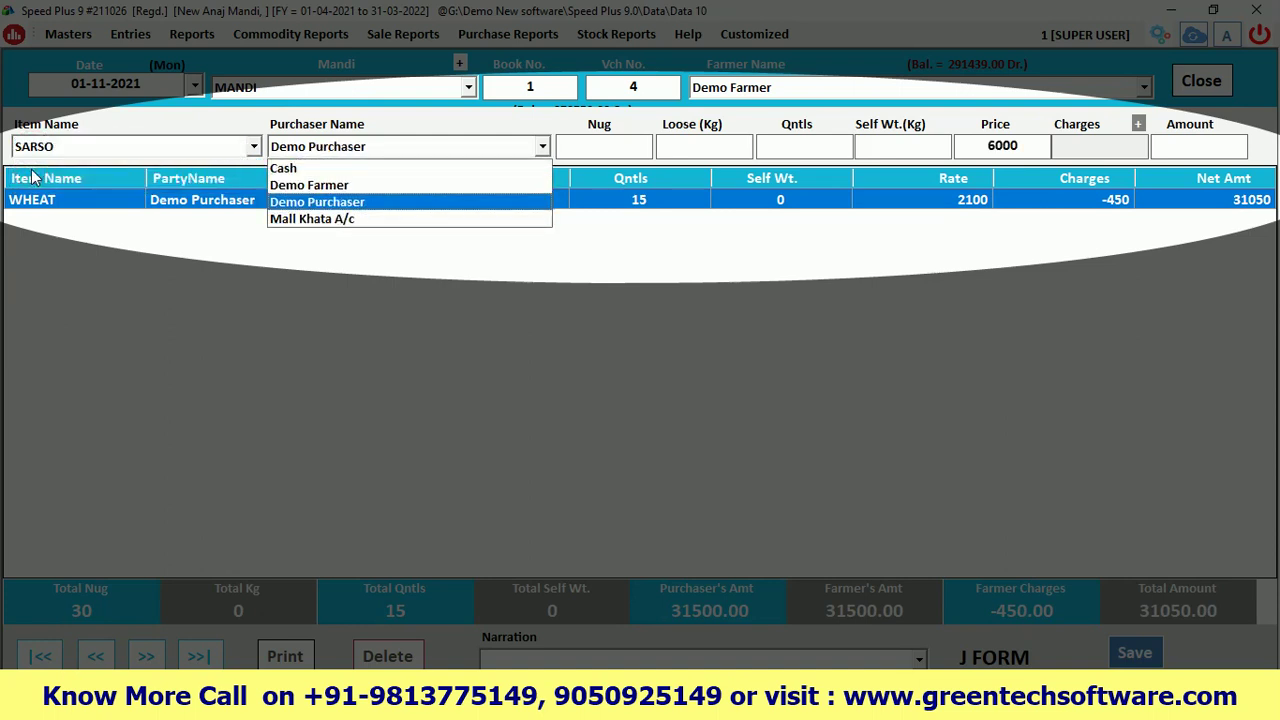
key("Return")
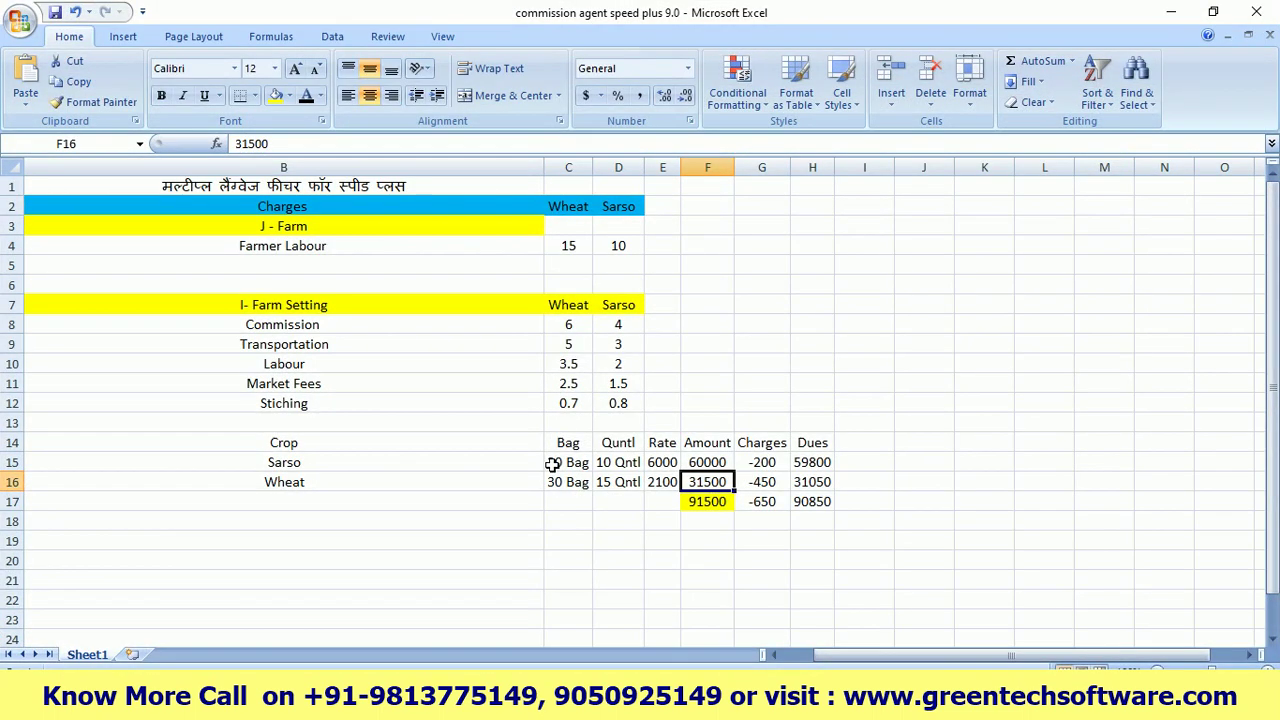
left_click(552, 464)
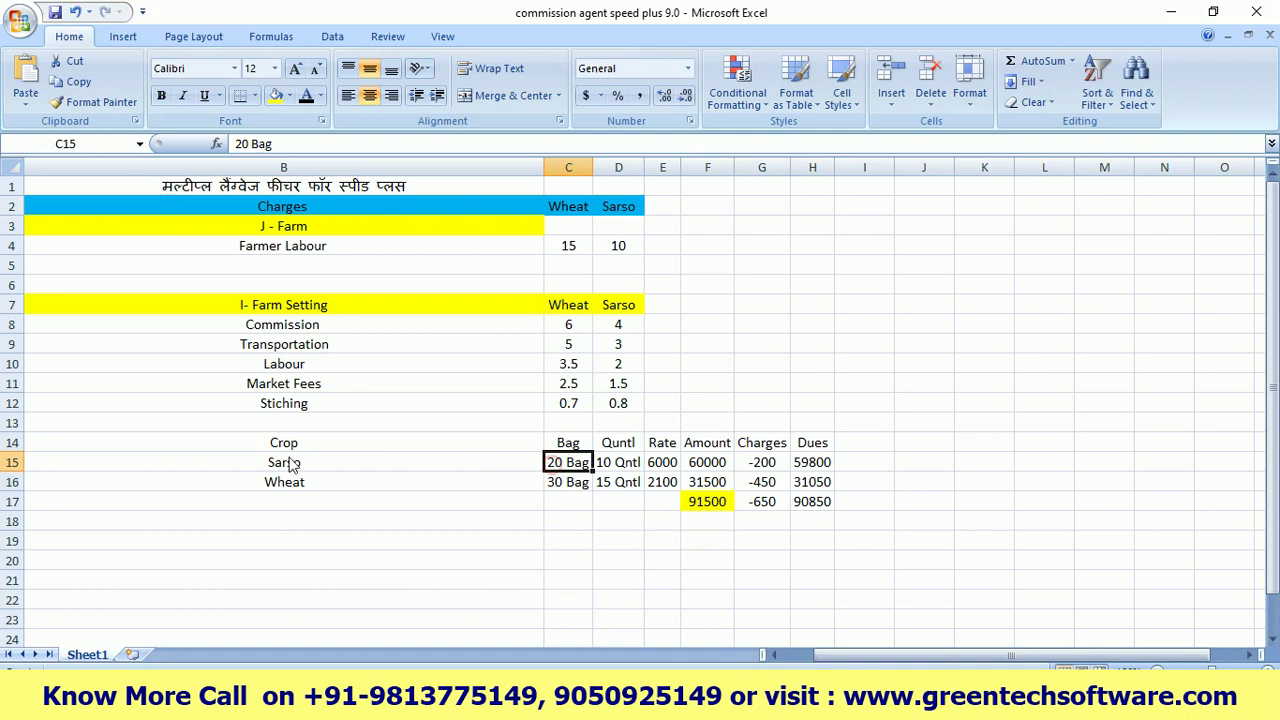
left_click(283, 462)
left_click(552, 464)
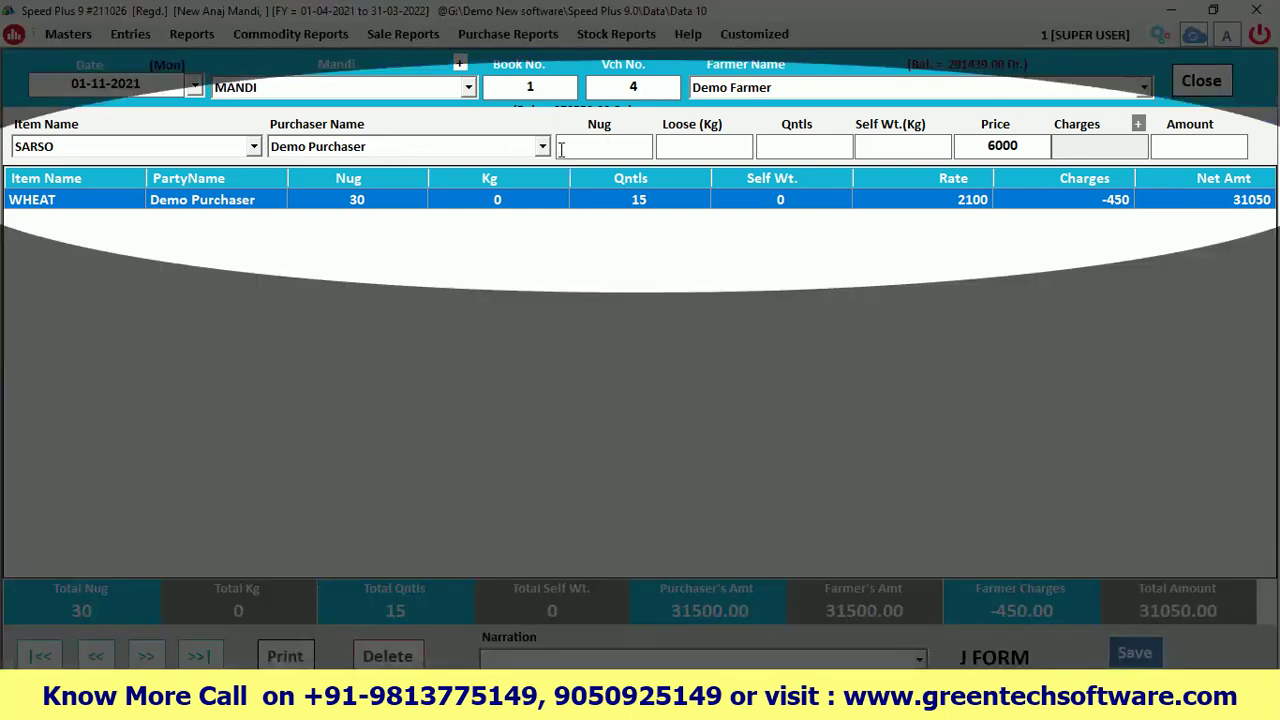
Enter 20 bags of SARSO (10 quintals at 6000) and apply the -200 Farmer Labour charge
type("20")
key("Return")
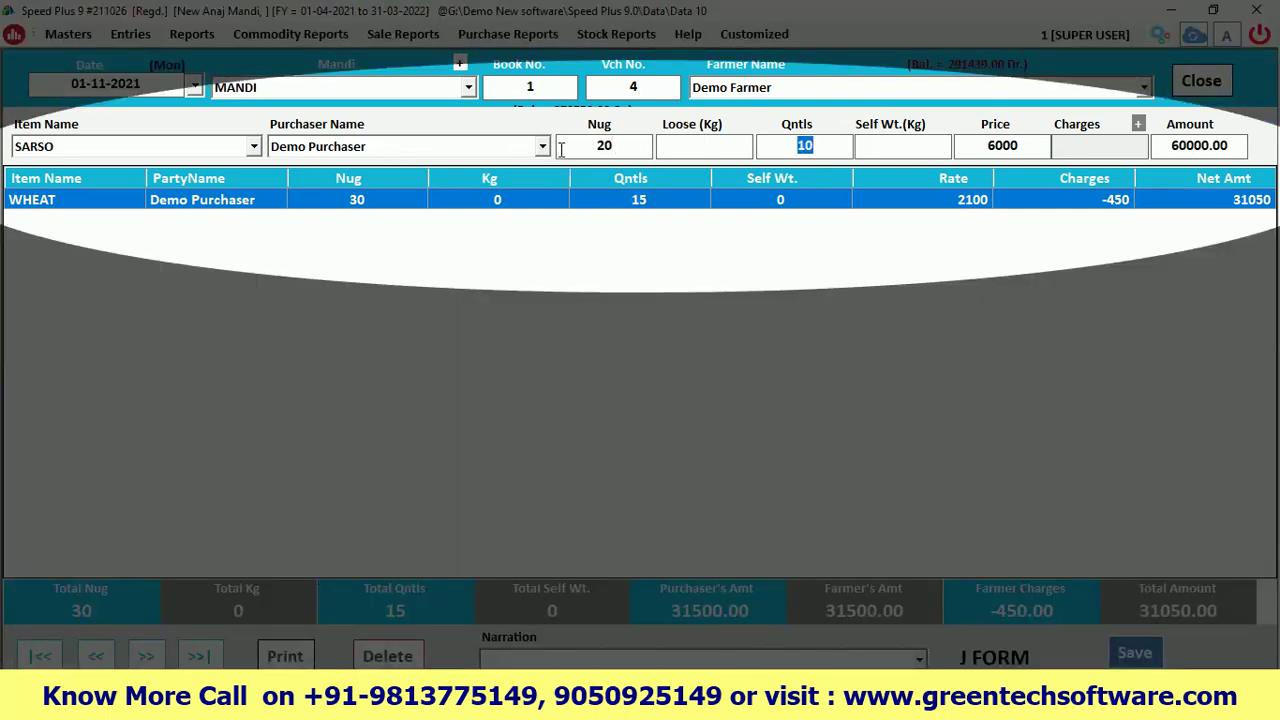
key("Return")
key("Return")
key("Return")
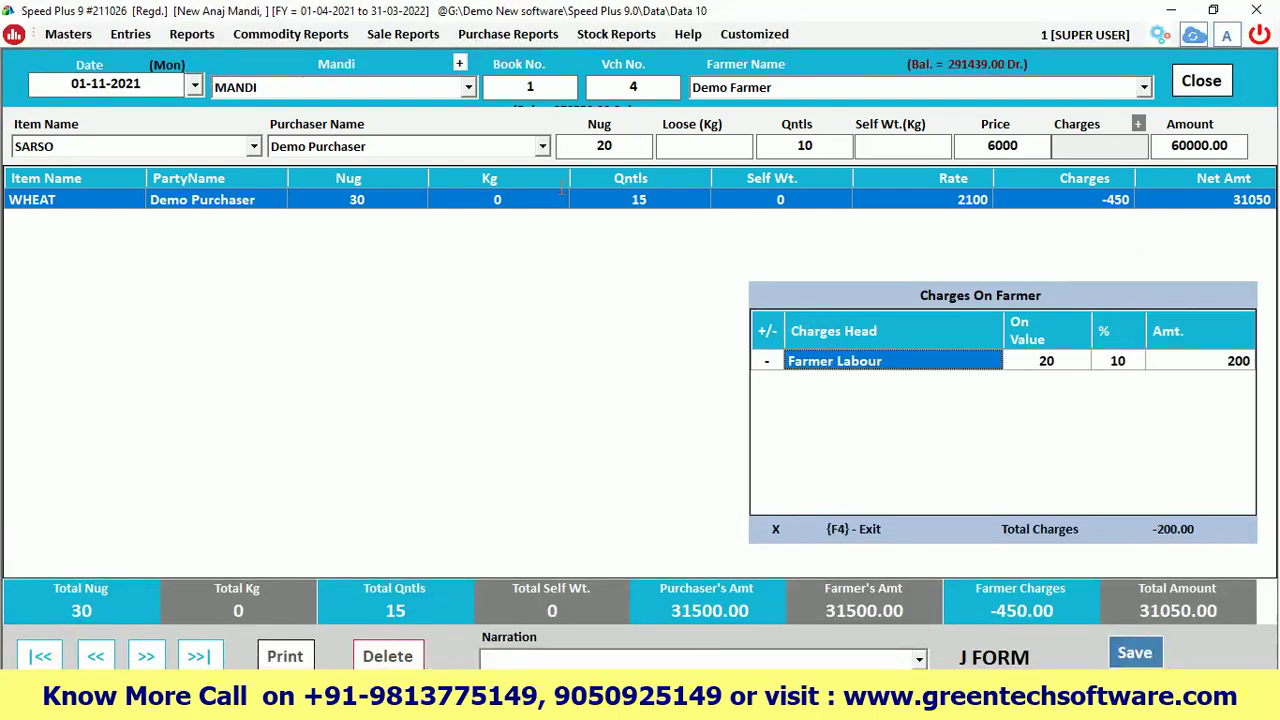
left_click(1131, 366)
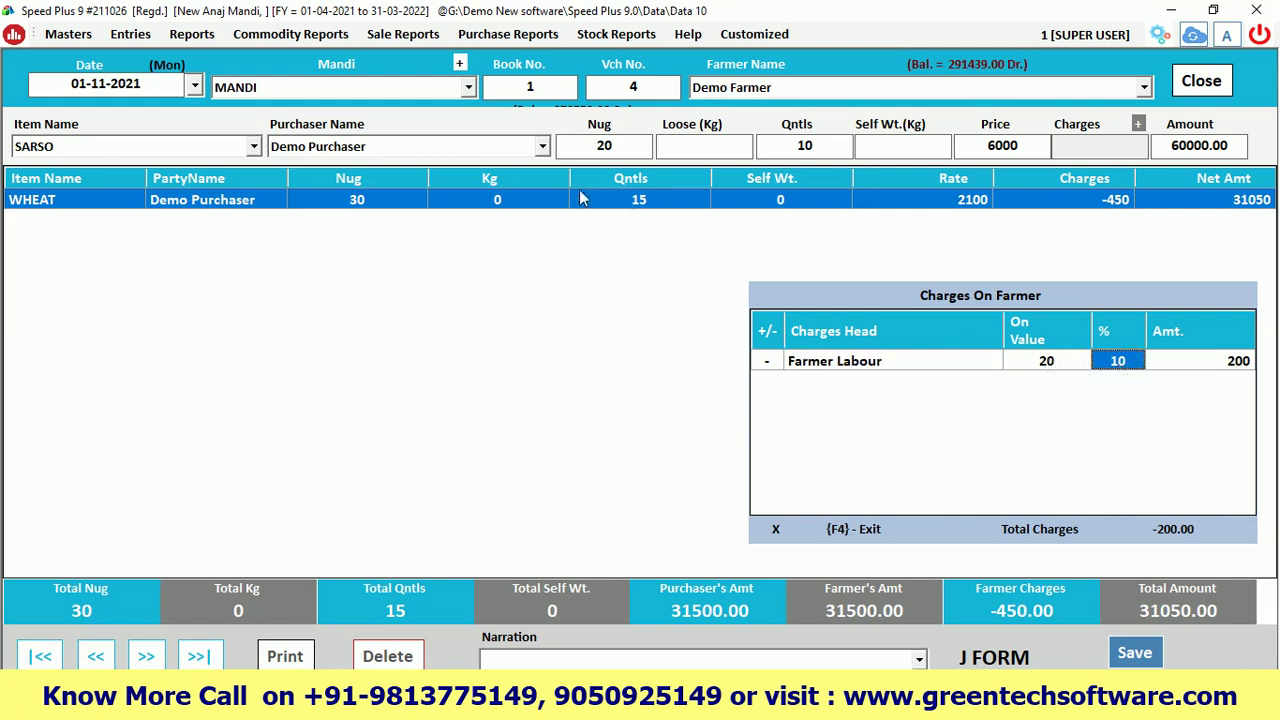
left_click(1228, 370)
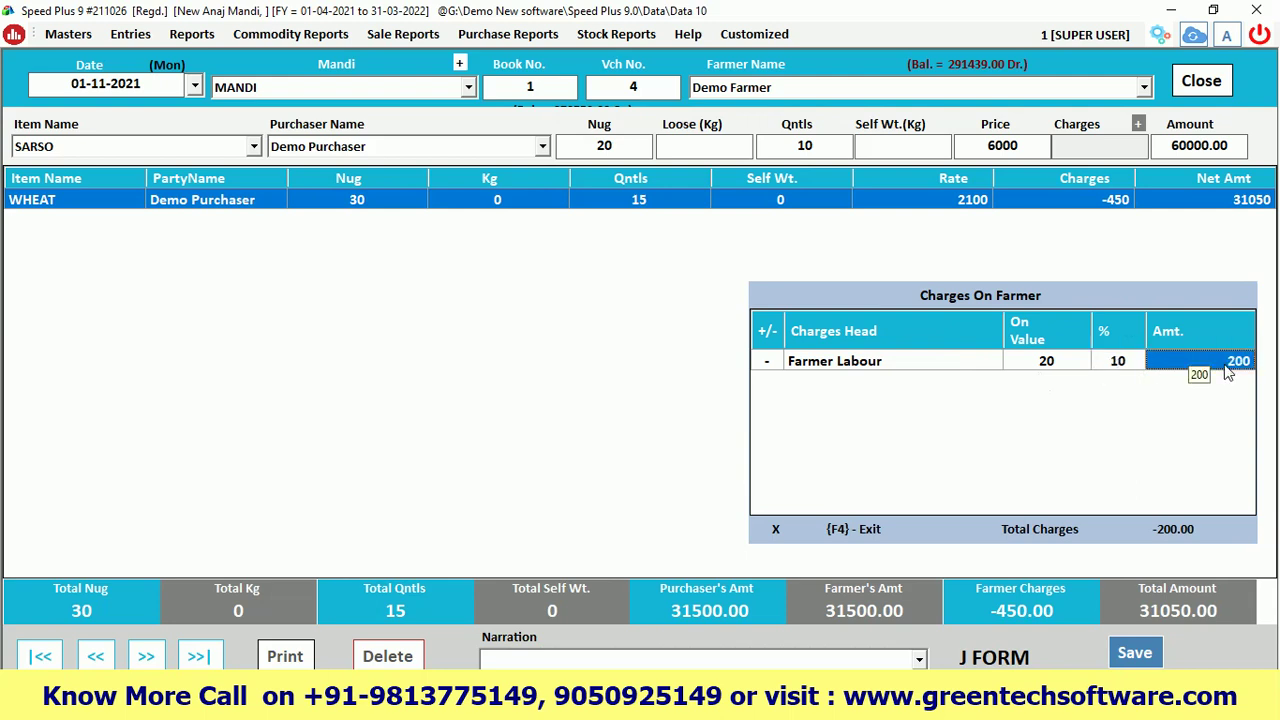
key("F4")
Review the WHEAT and SARSO charge settings in J-Form Settings, then close them
key("Return")
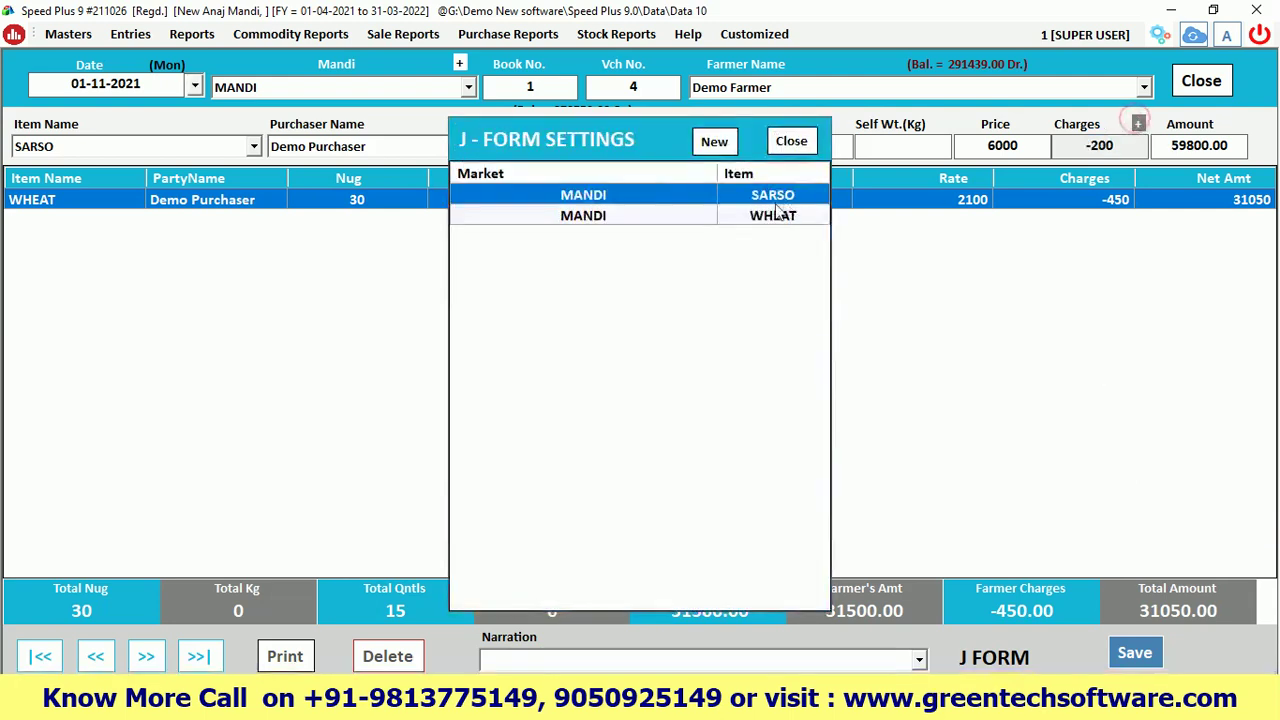
double_click(762, 215)
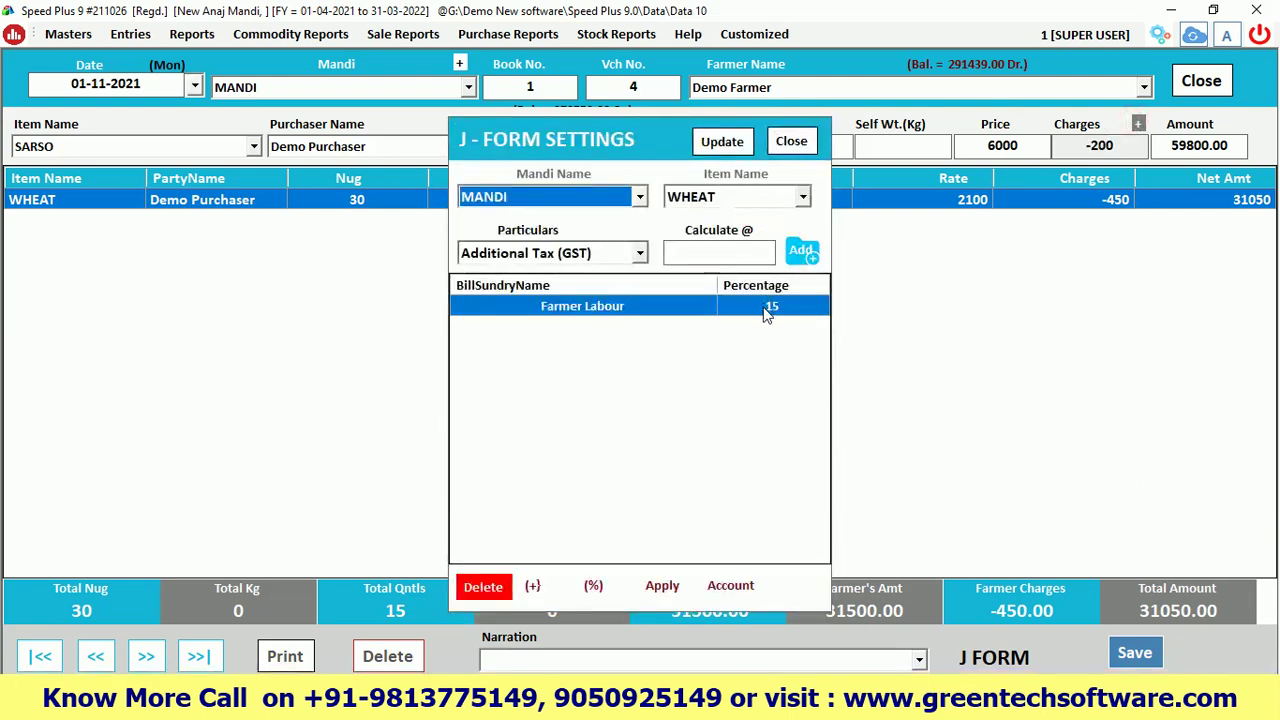
left_click(791, 141)
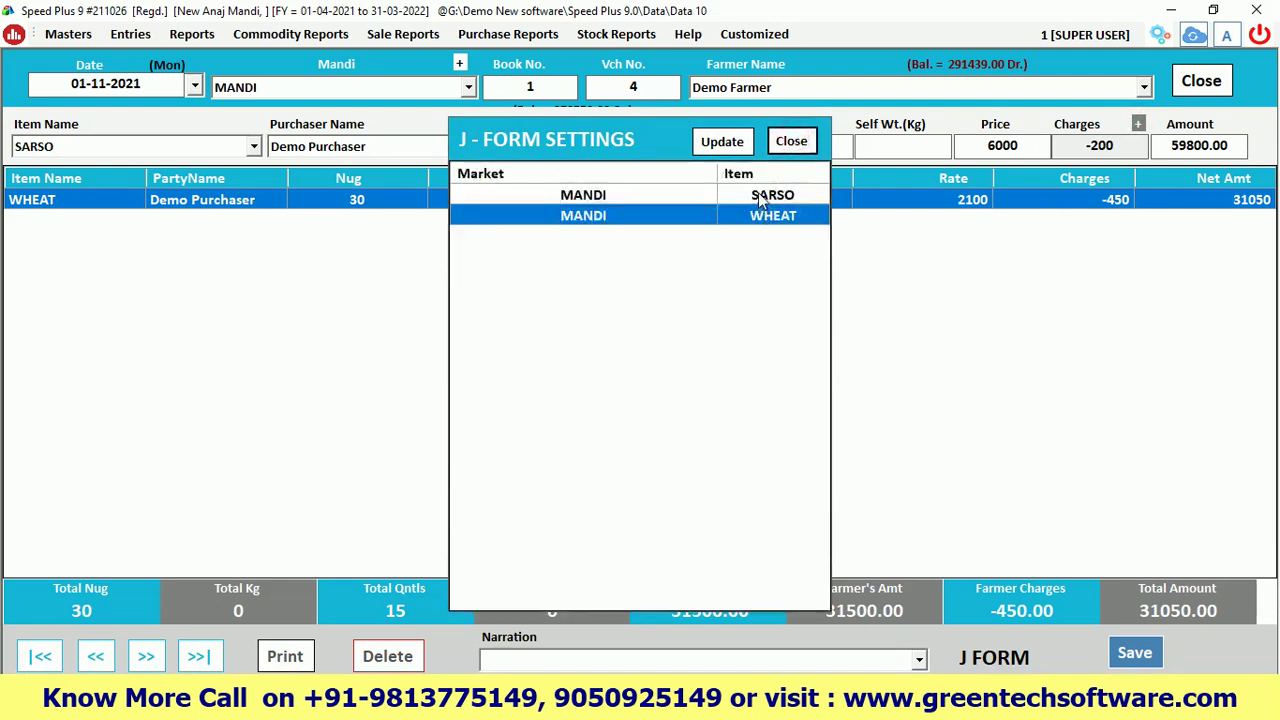
double_click(760, 198)
left_click(791, 141)
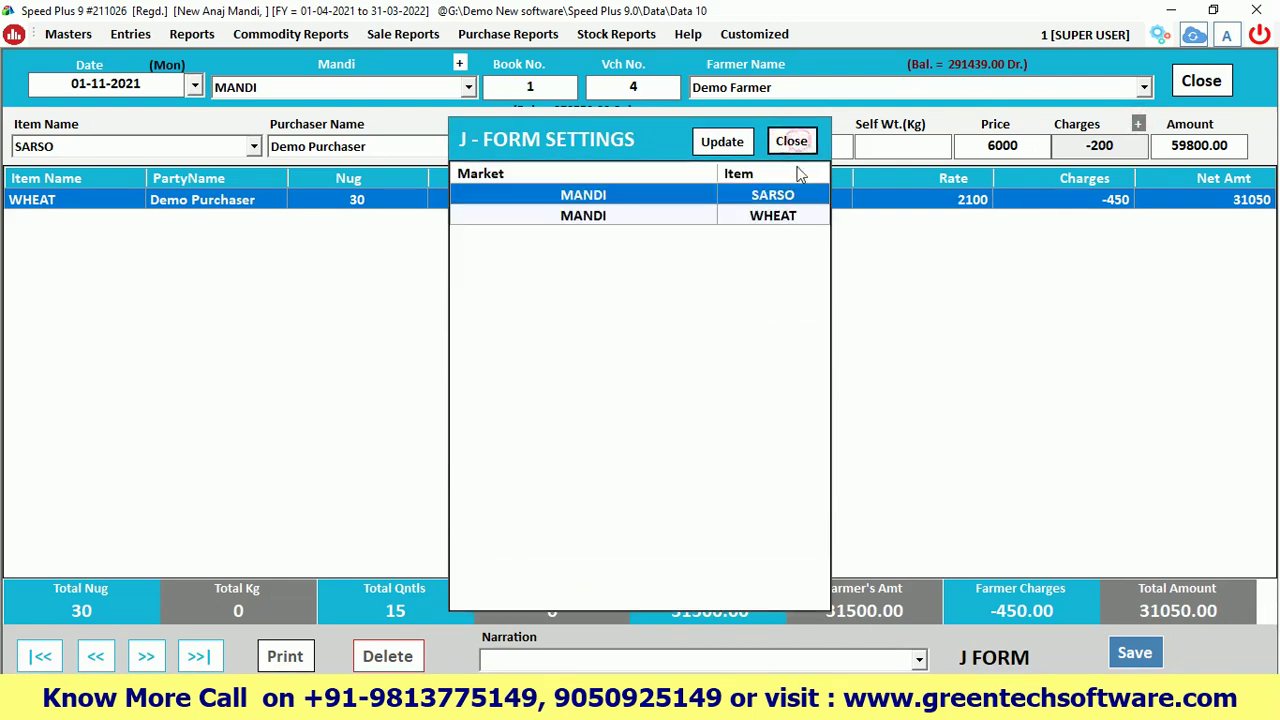
left_click(791, 141)
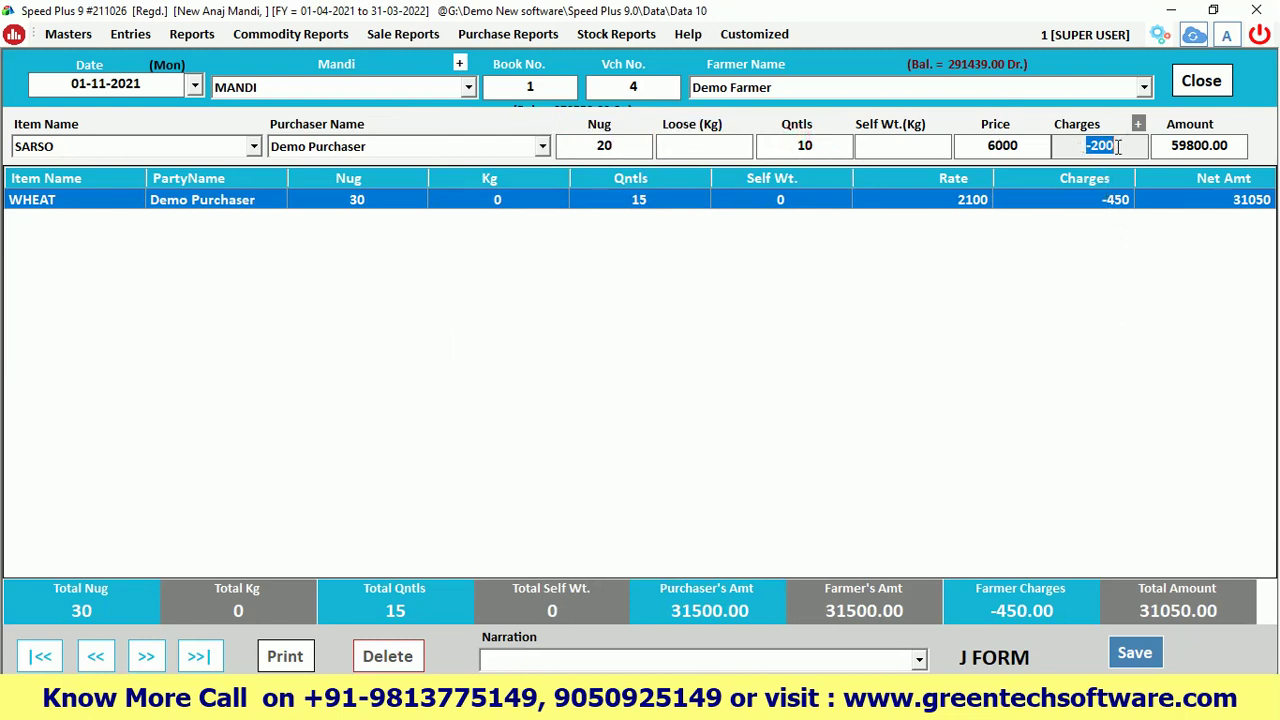
Accept the -200 charges and add the SARSO line below WHEAT
key("Return")
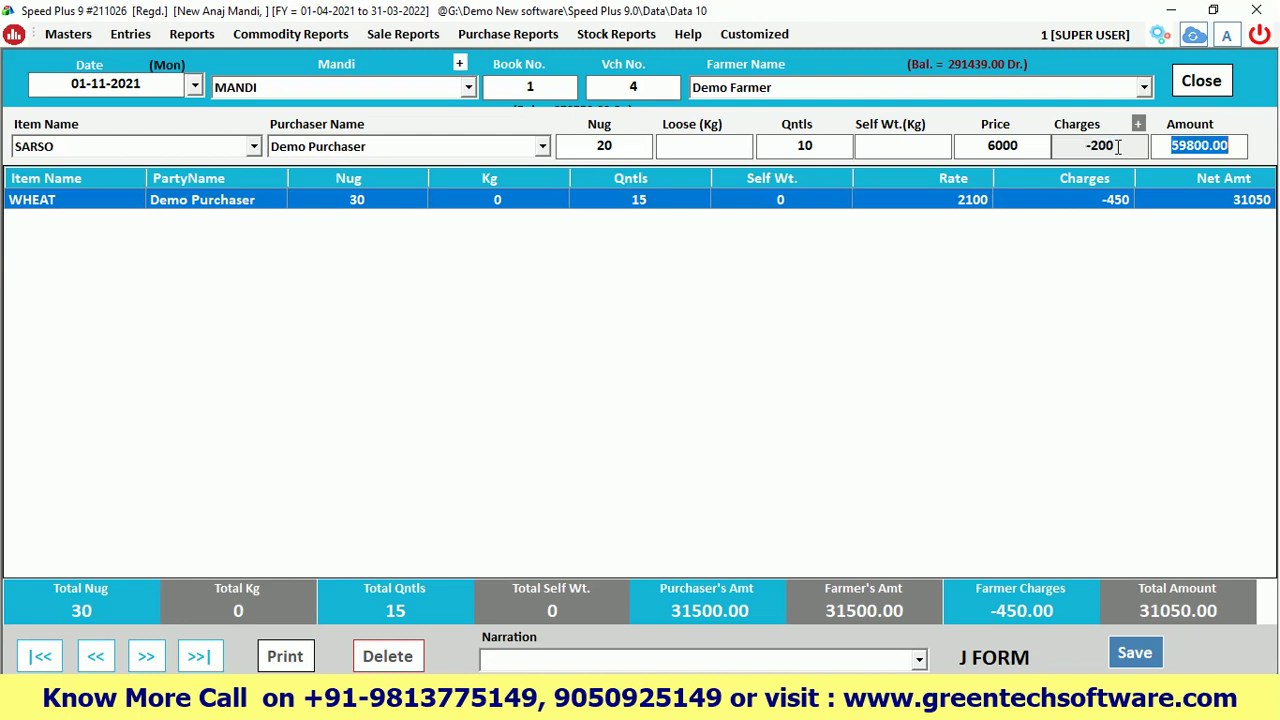
key("Return")
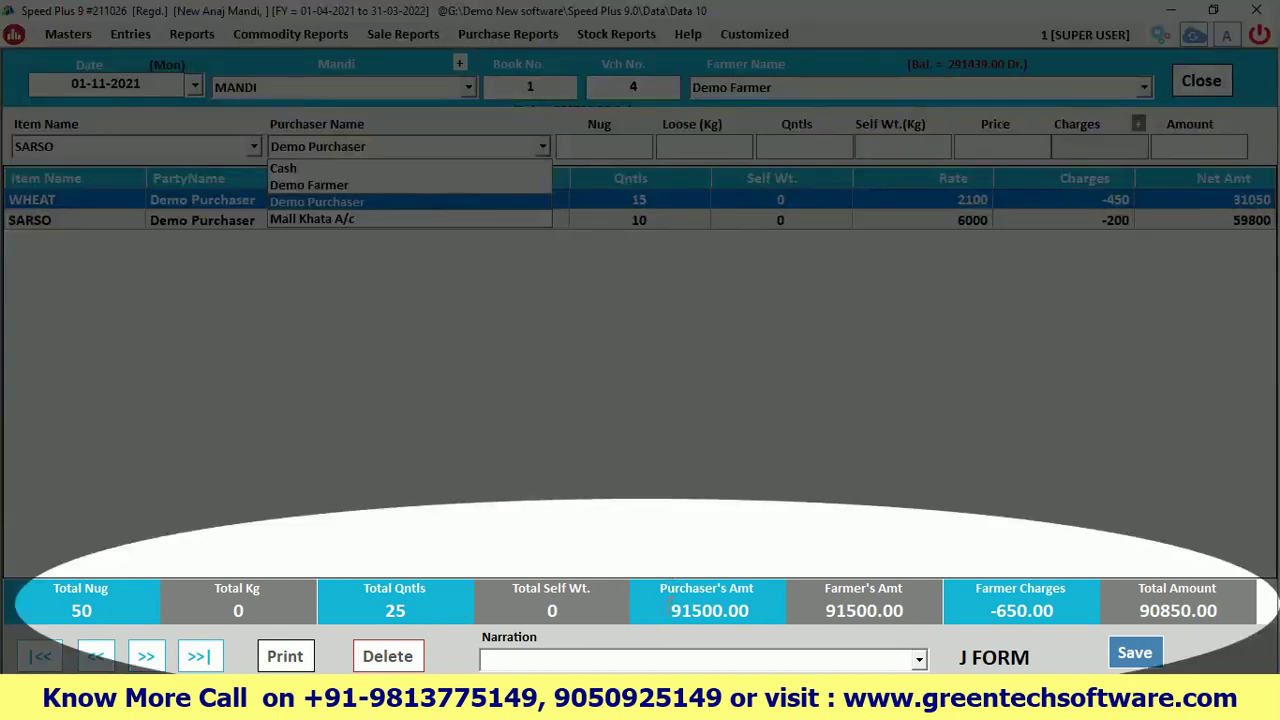
key("Escape")
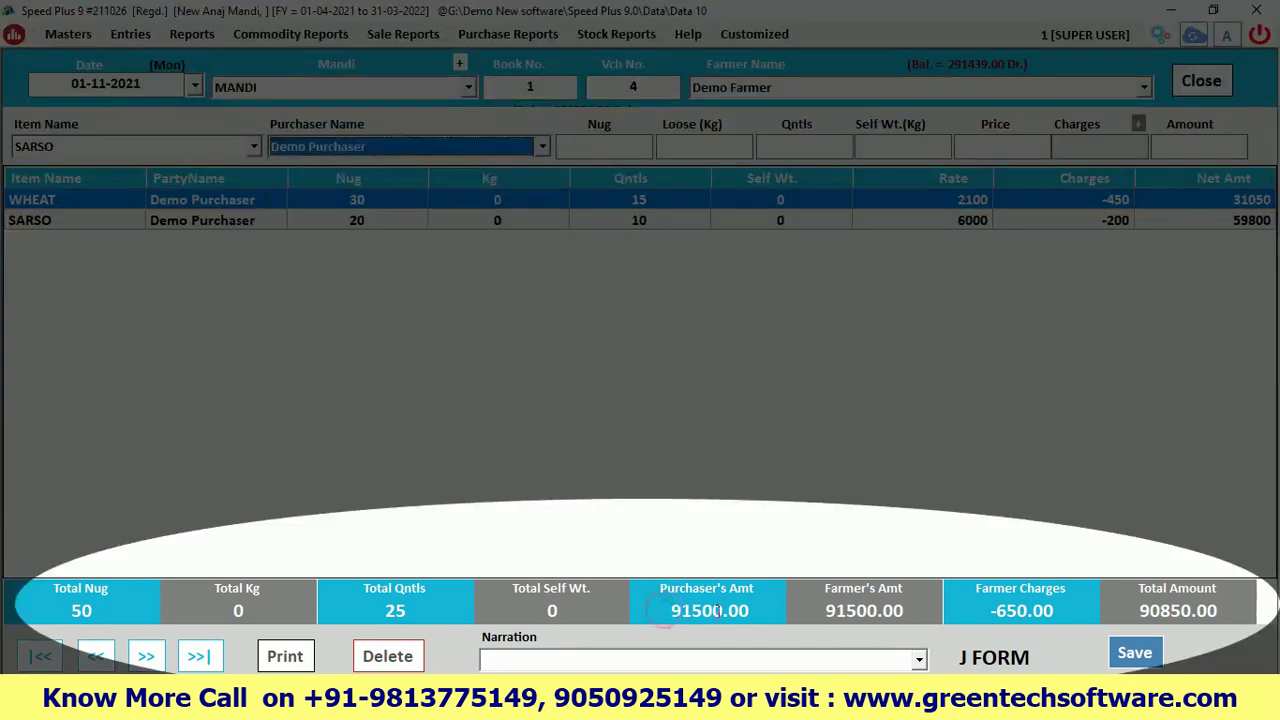
Check totals of 91500.00, charges -650.00 and net 90850, then save the voucher
left_click_drag(670, 611, 749, 611)
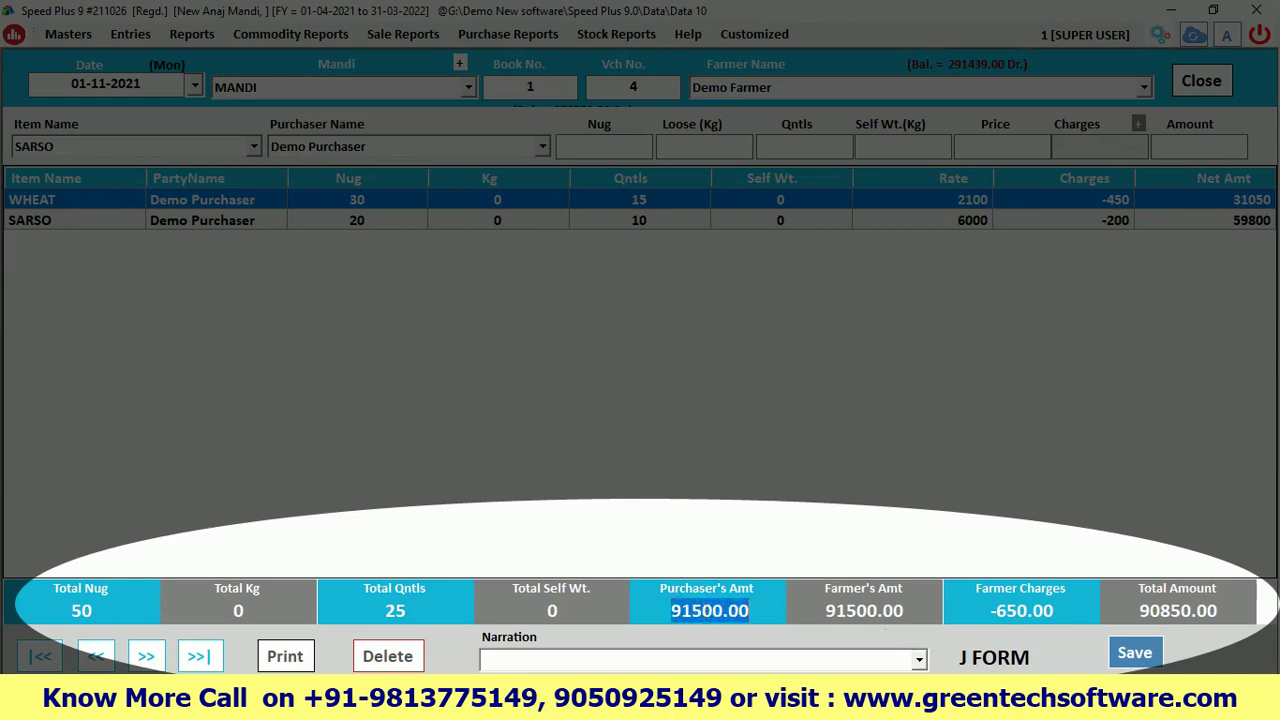
left_click_drag(990, 611, 1054, 611)
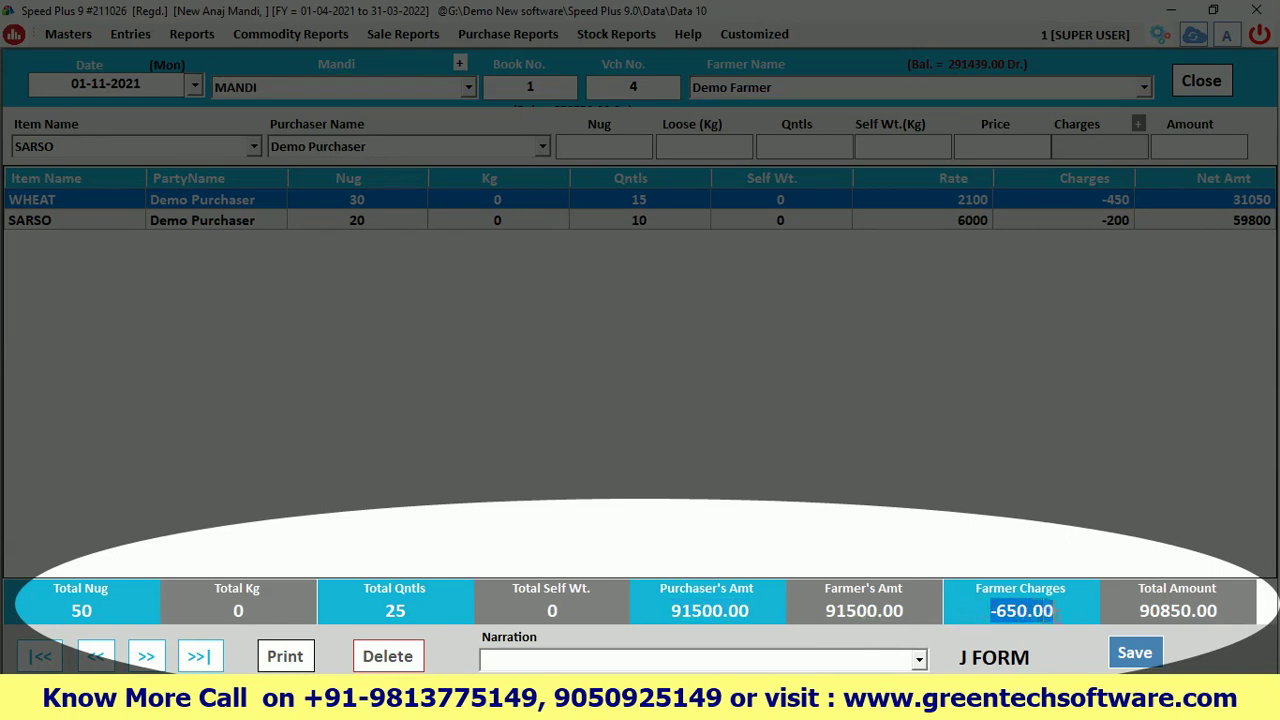
left_click_drag(1139, 611, 1197, 611)
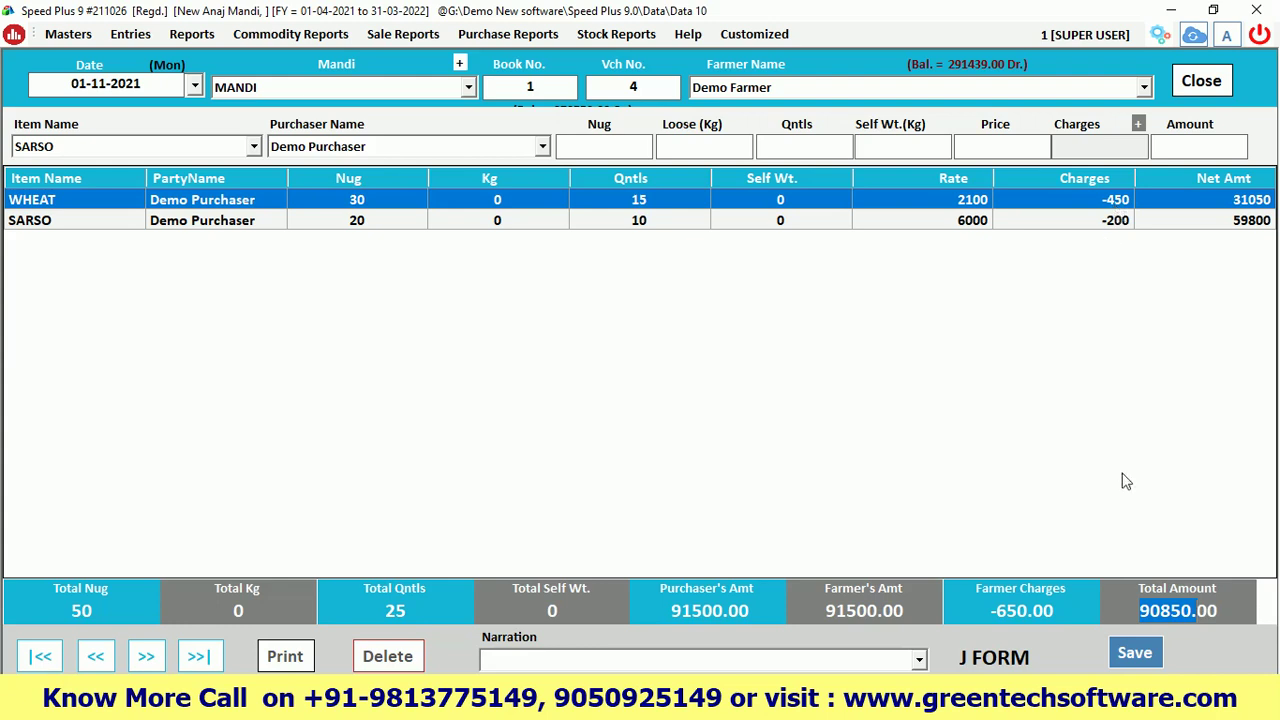
left_click(1137, 660)
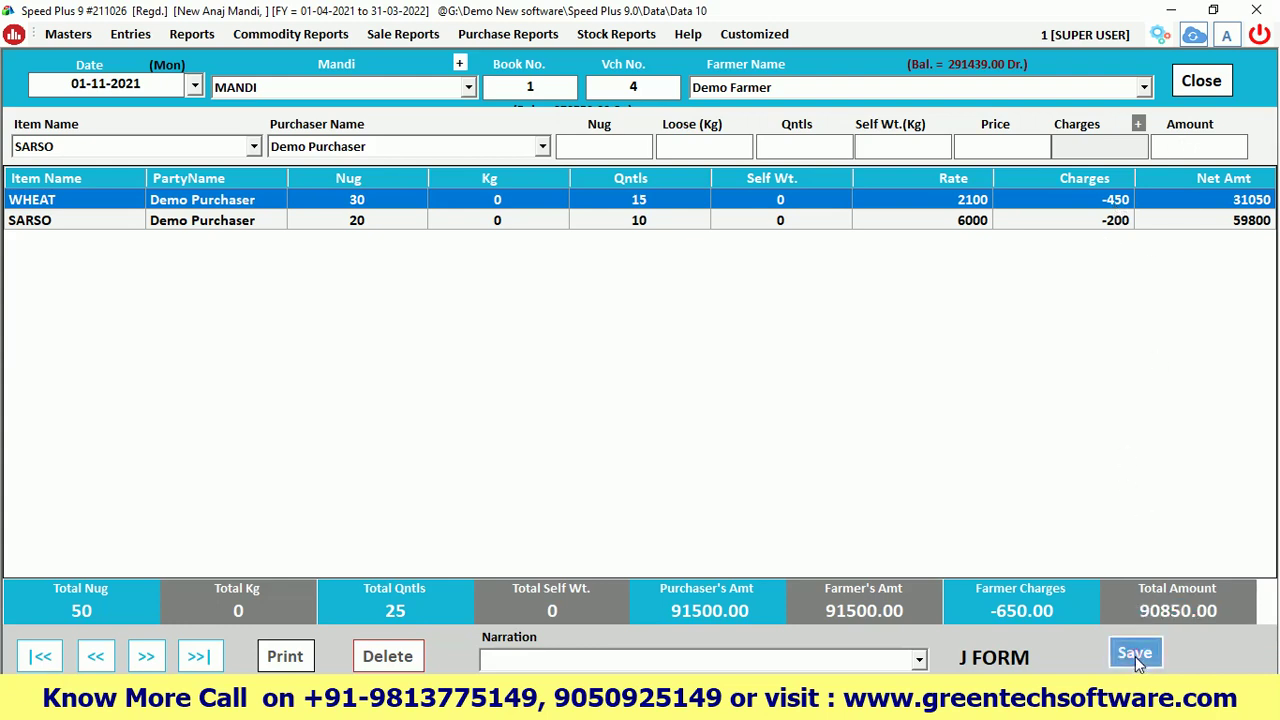
left_click(666, 416)
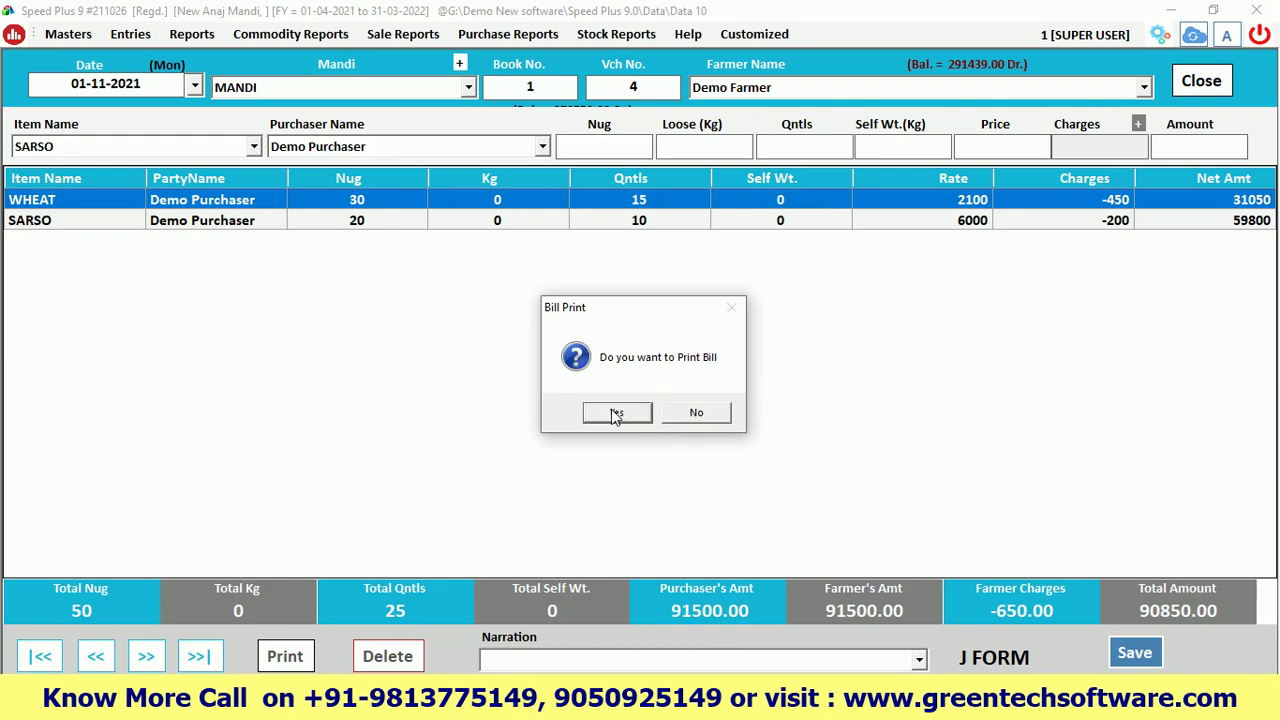
Decline printing the bill and close the J-Form voucher and register
left_click(690, 414)
left_click(1201, 80)
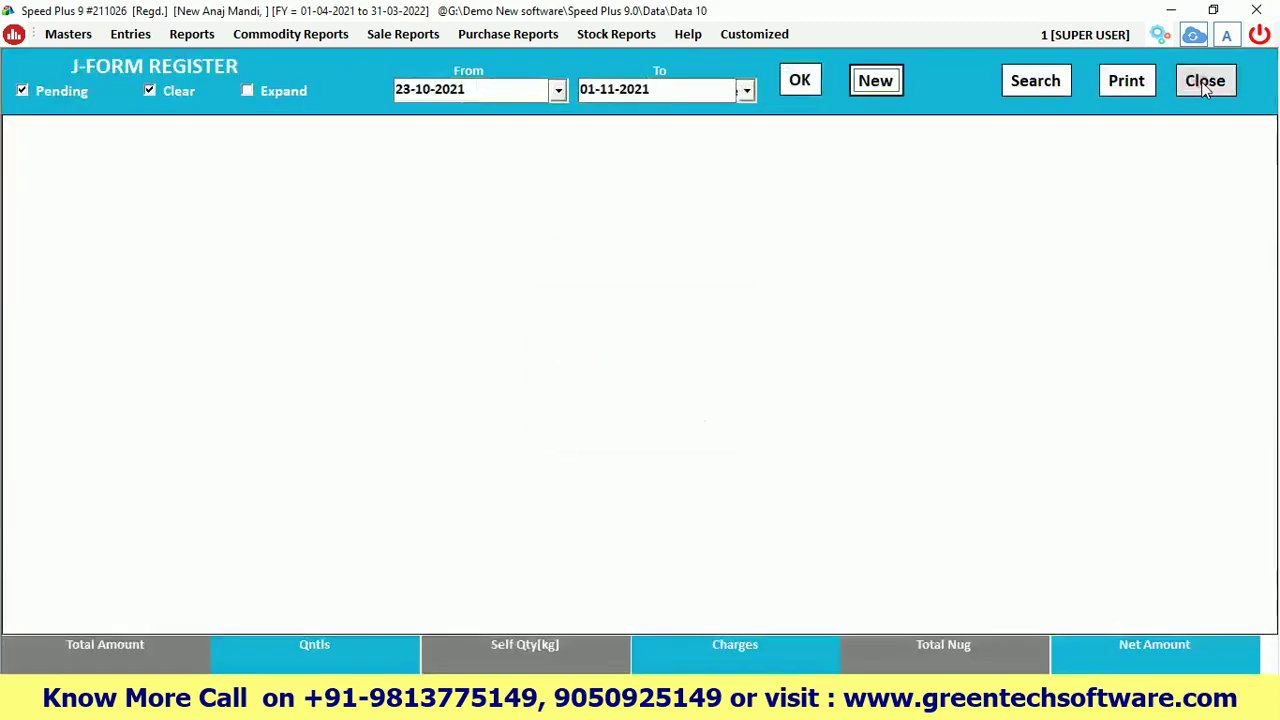
left_click(1205, 80)
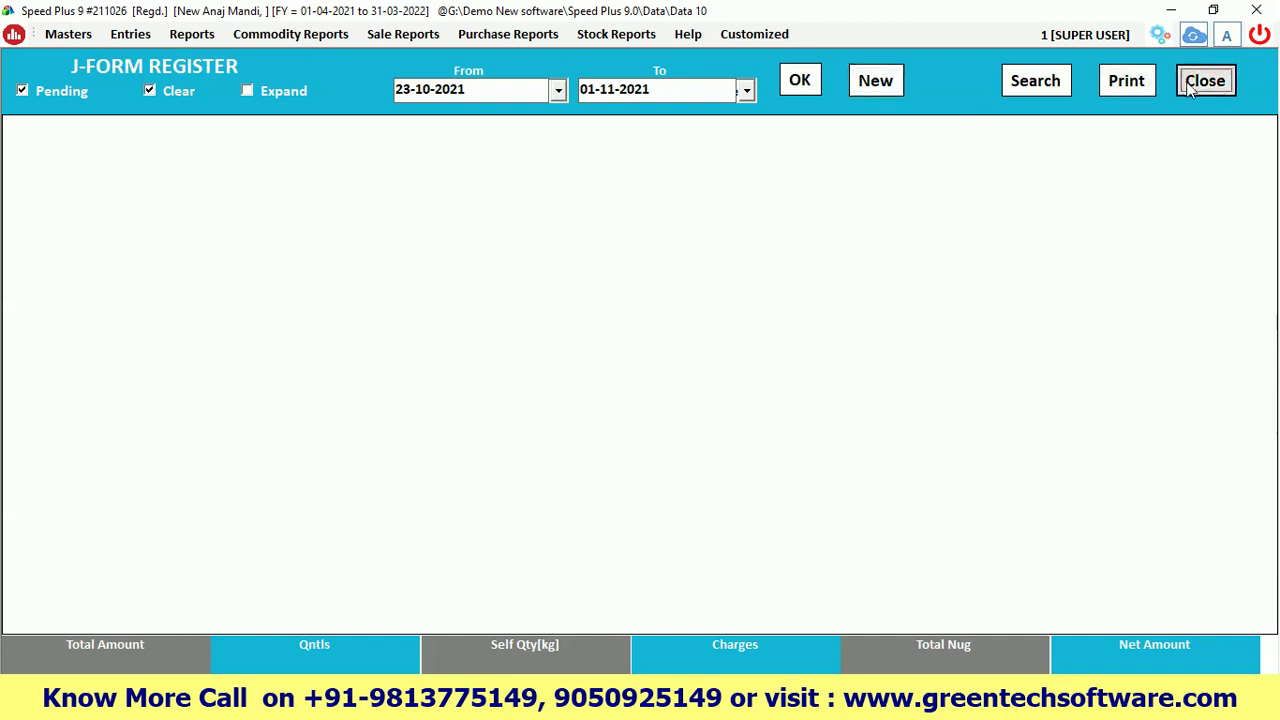
Refresh the dashboard and open the saved 90850 J Form to check it
left_click(144, 641)
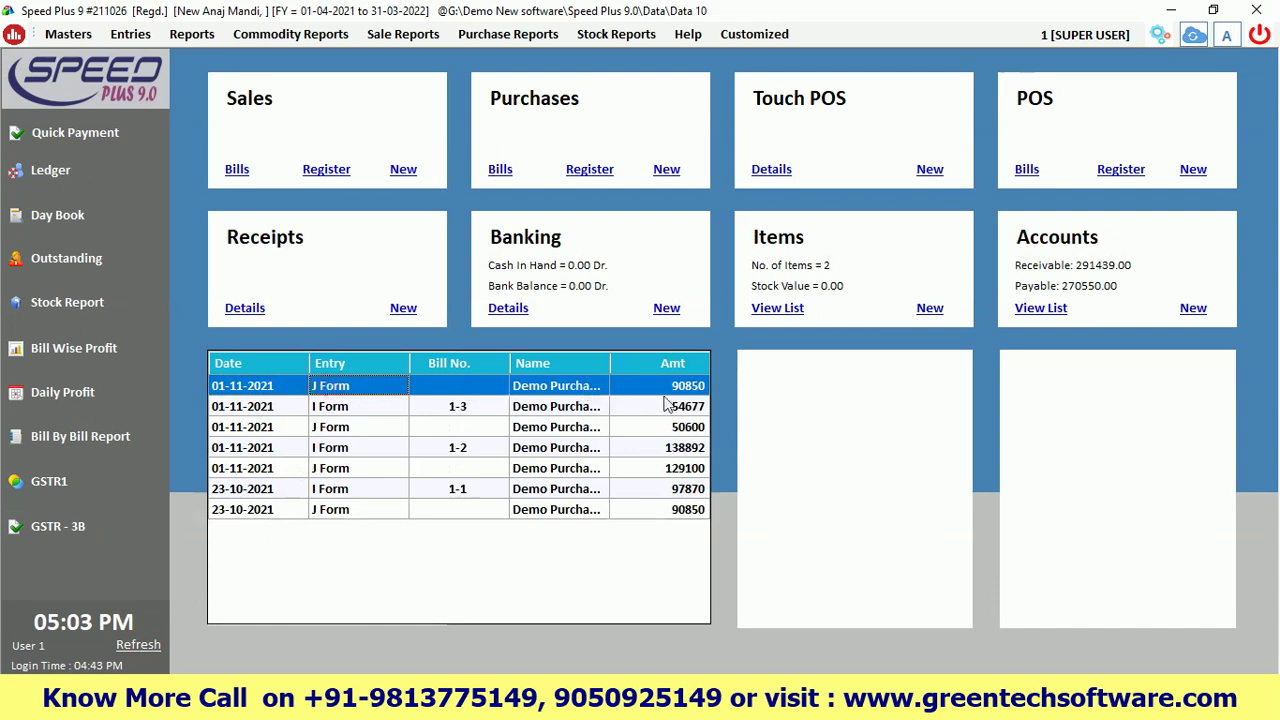
double_click(682, 392)
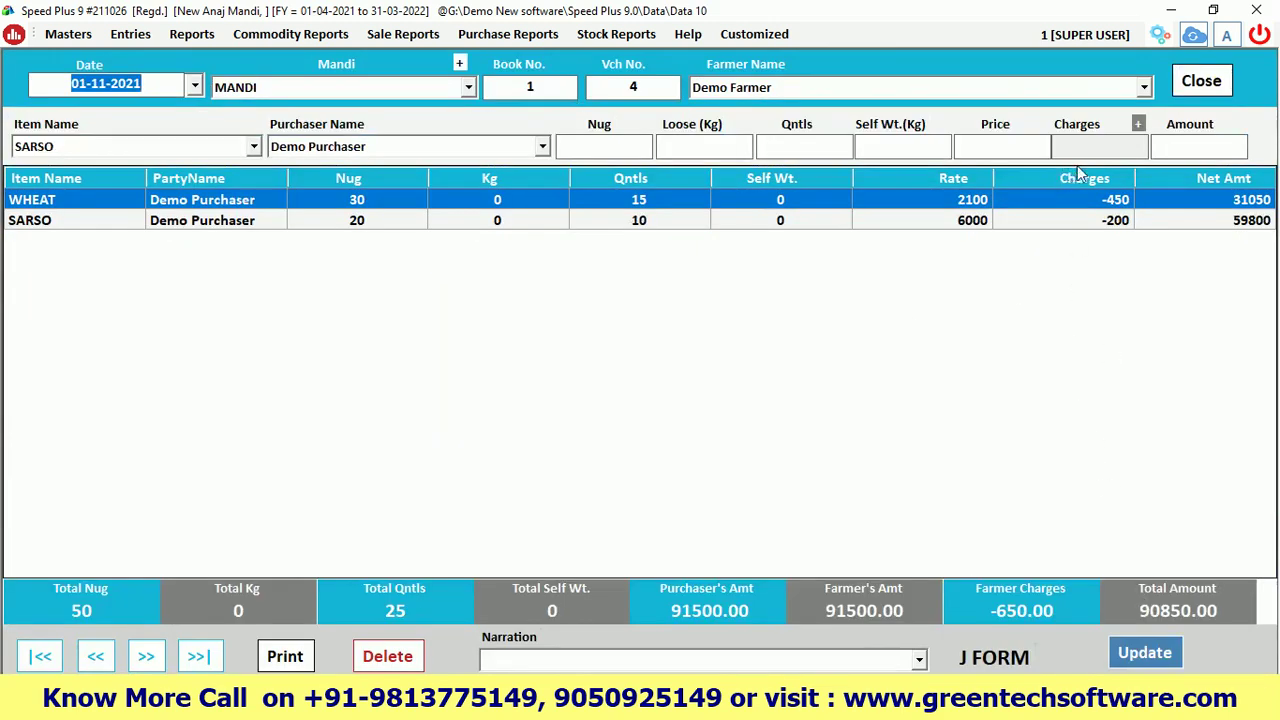
left_click(1201, 81)
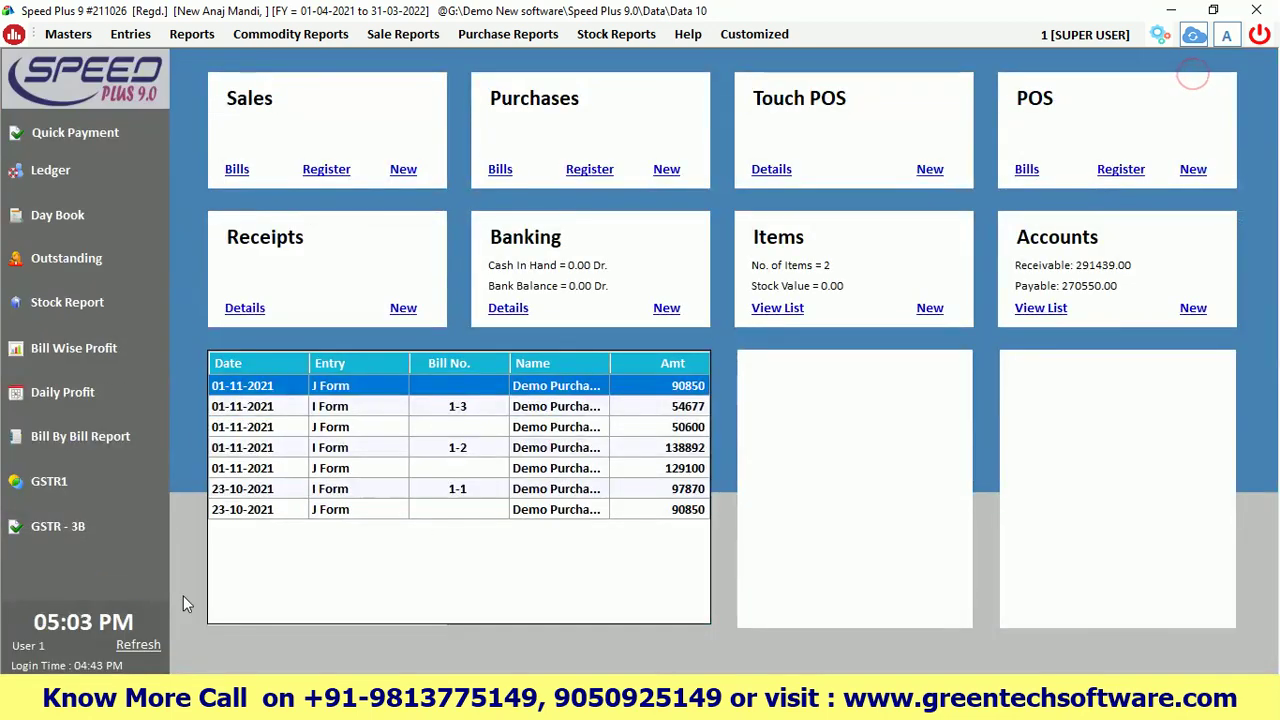
left_click(135, 646)
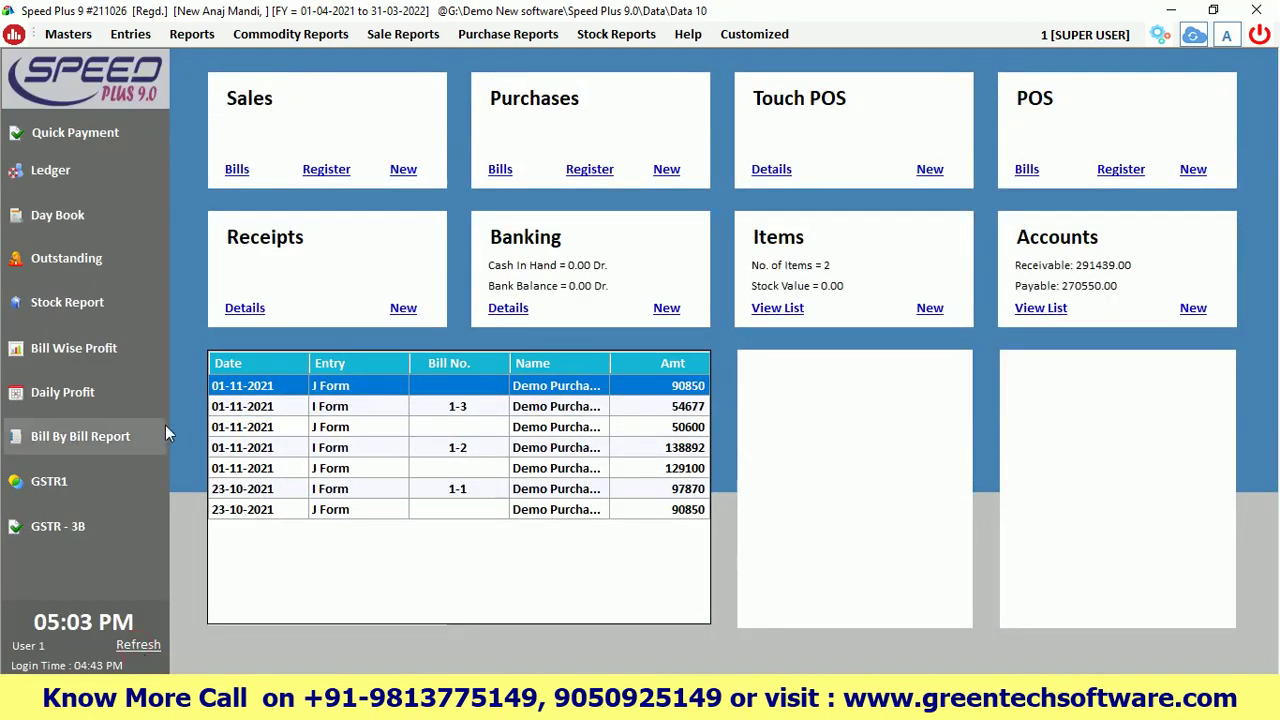
Create a new I-Form (Auction Sale) entry with MANDI as the market, keeping the default date and book number
left_click(130, 36)
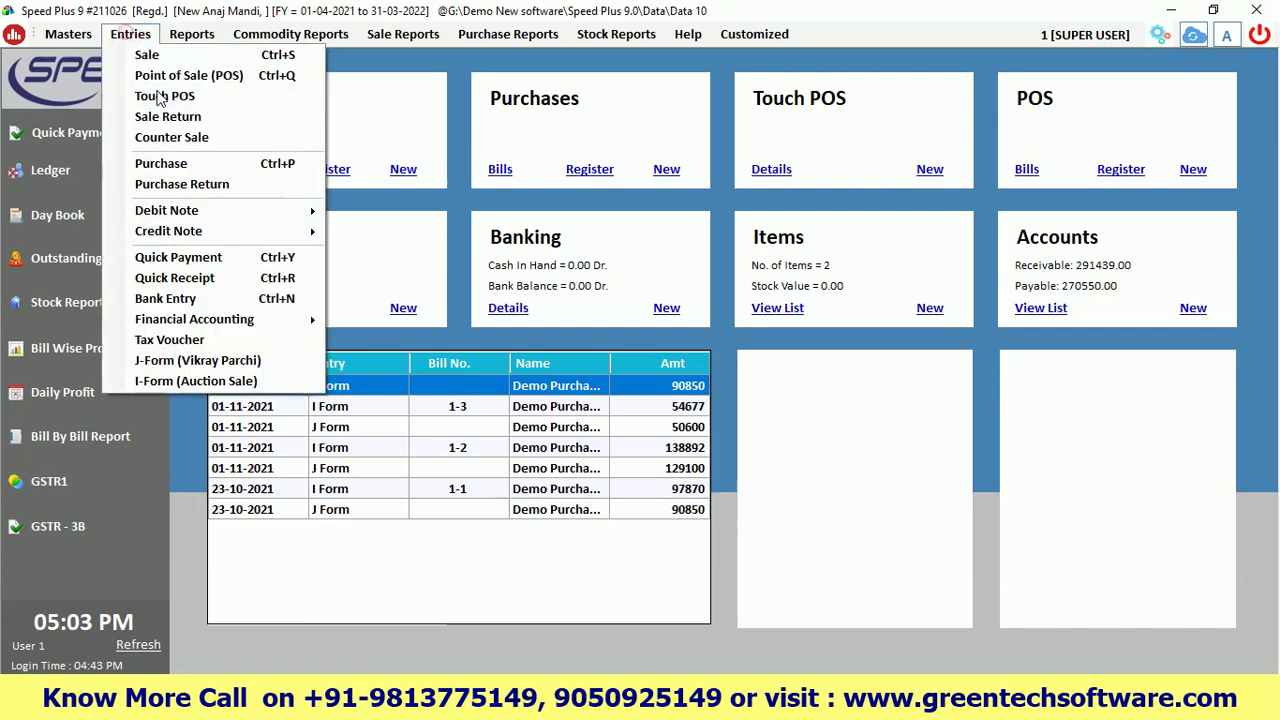
left_click(156, 380)
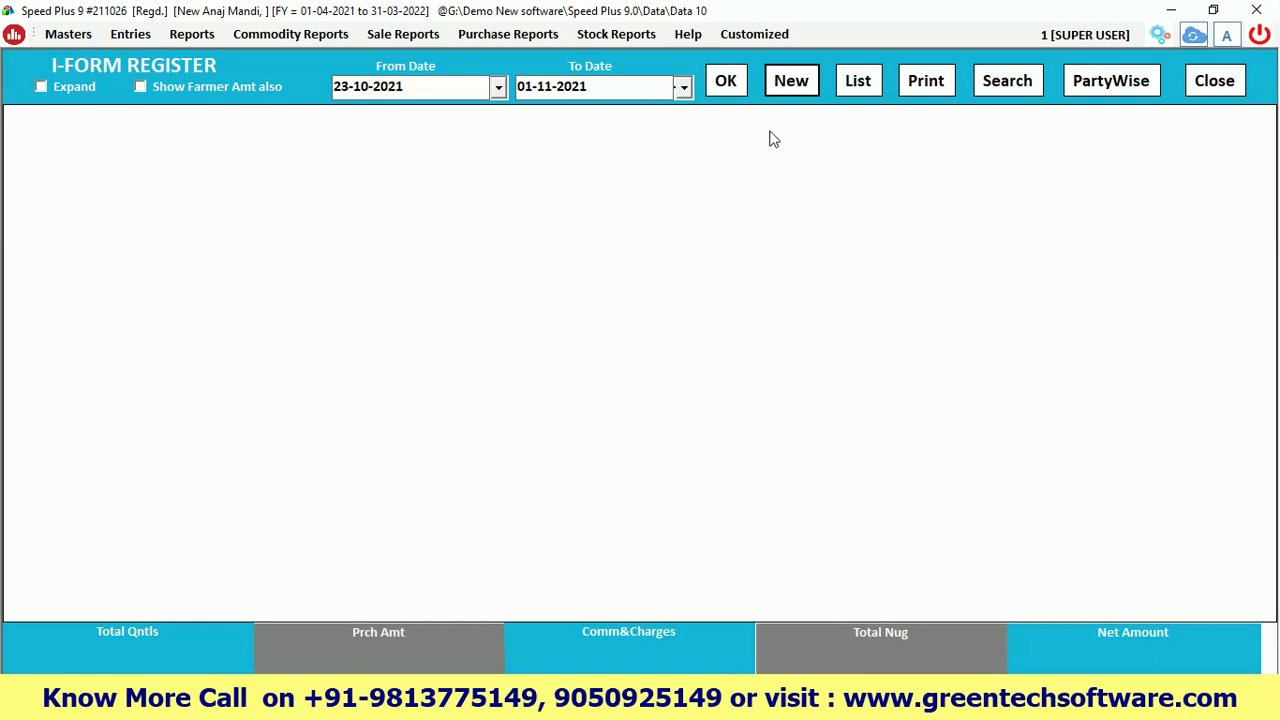
left_click(790, 82)
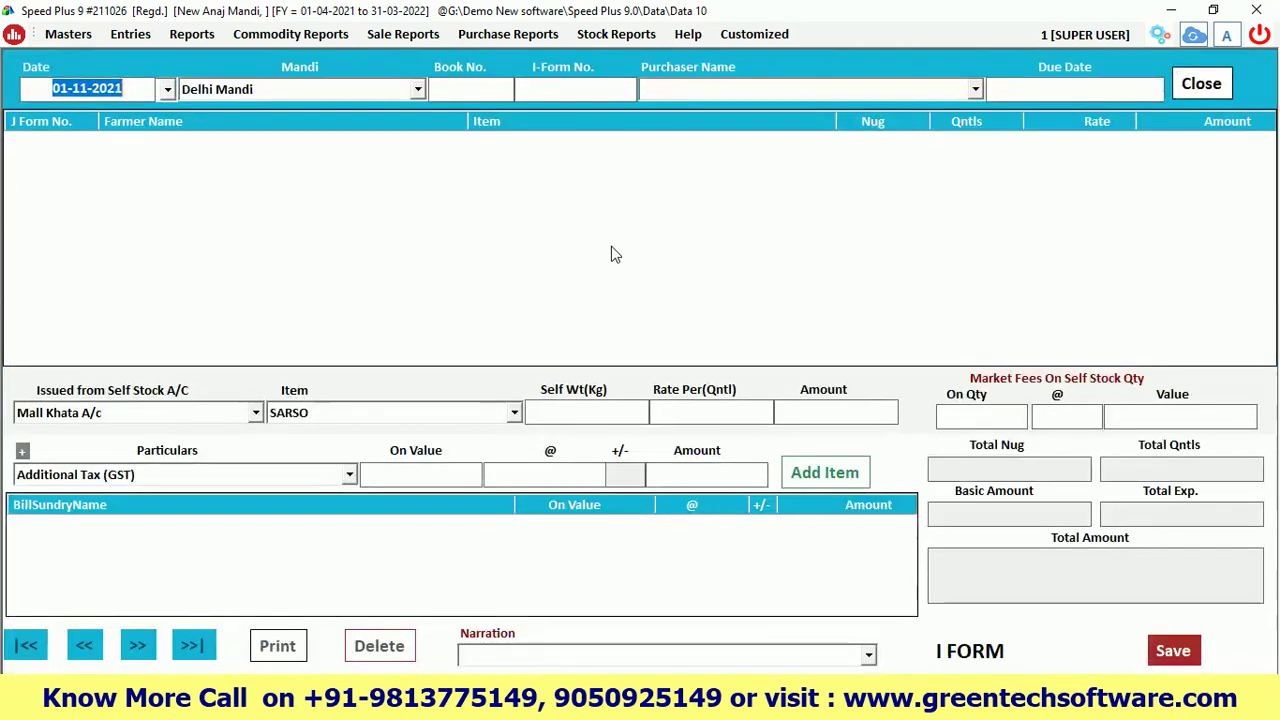
key("Return")
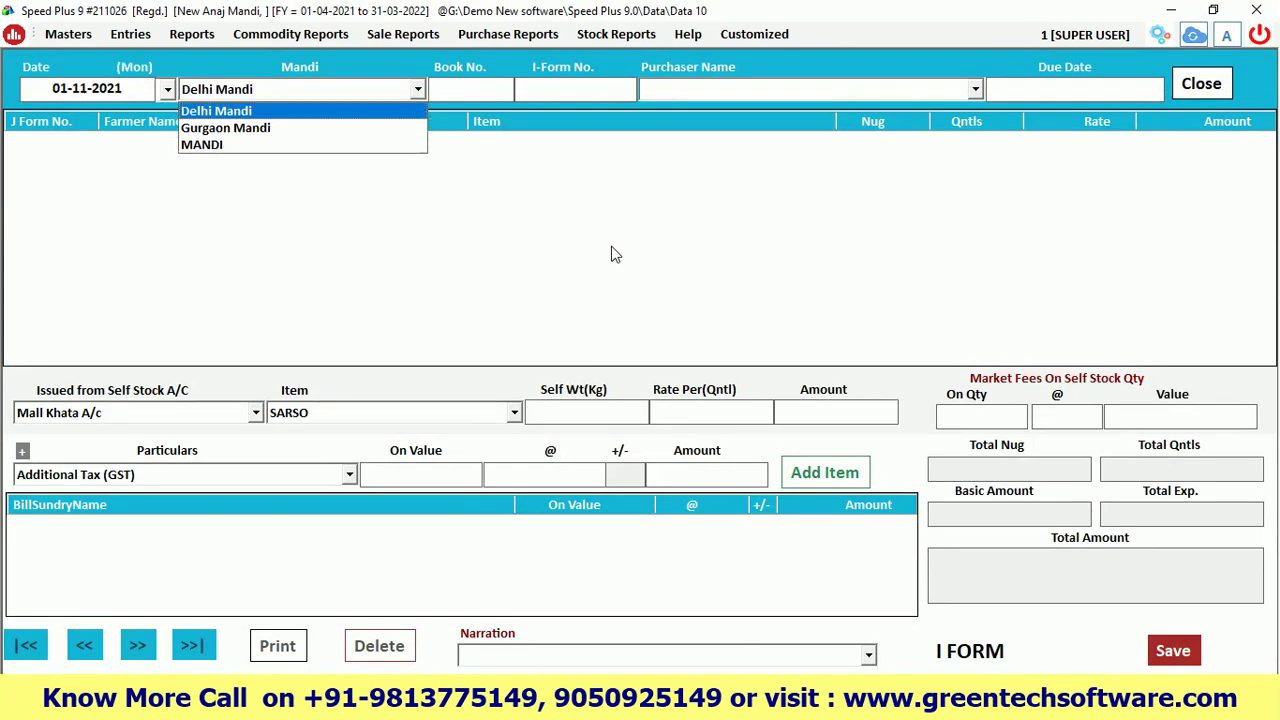
key("Down")
key("Down")
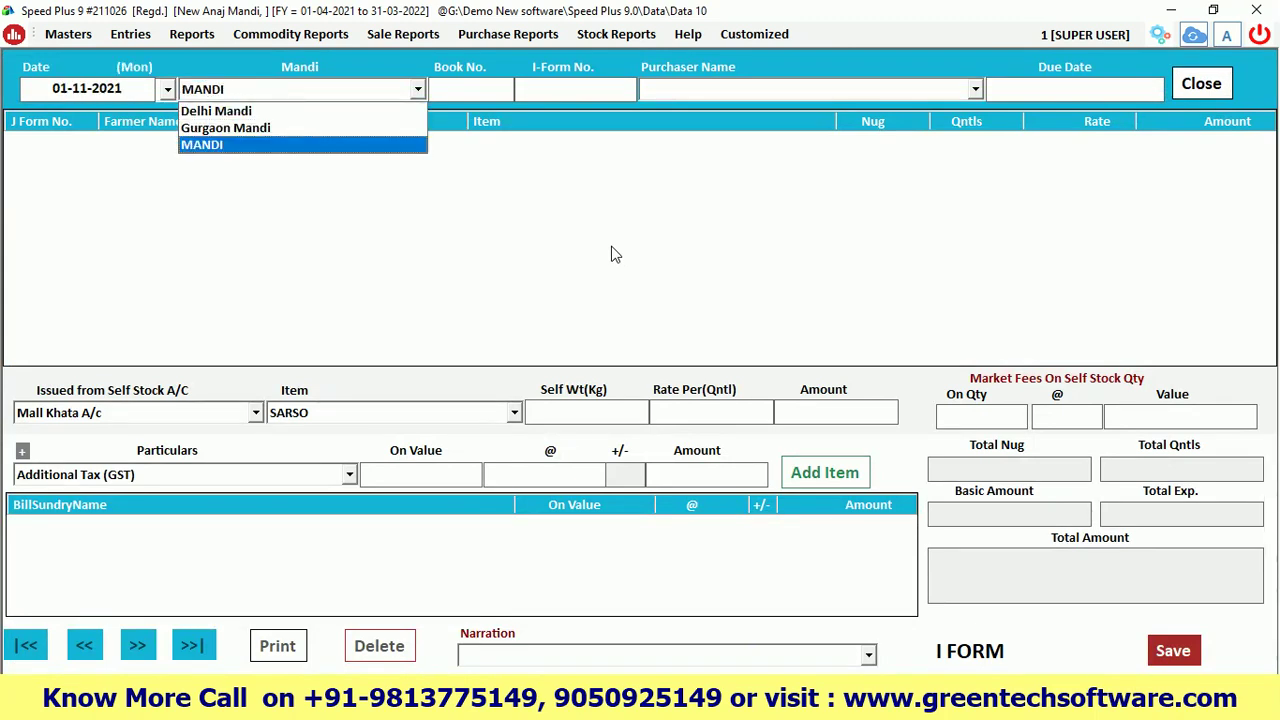
key("Return")
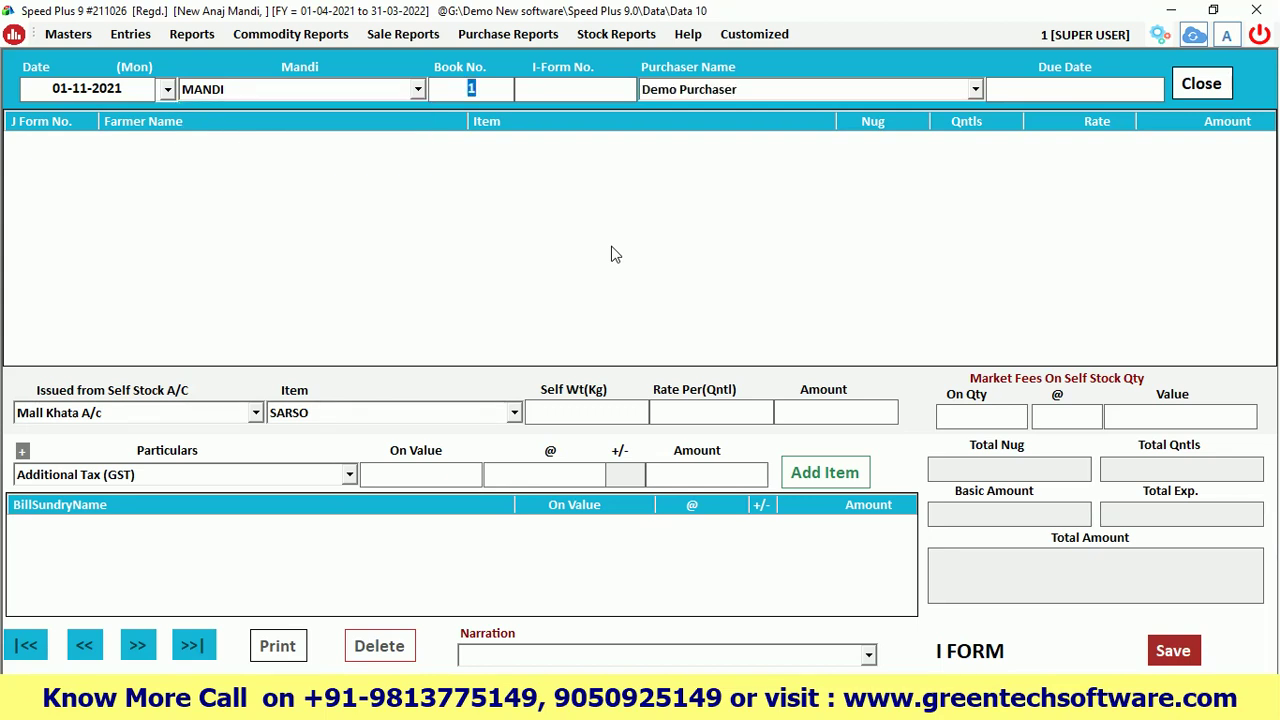
key("Return")
key("Return")
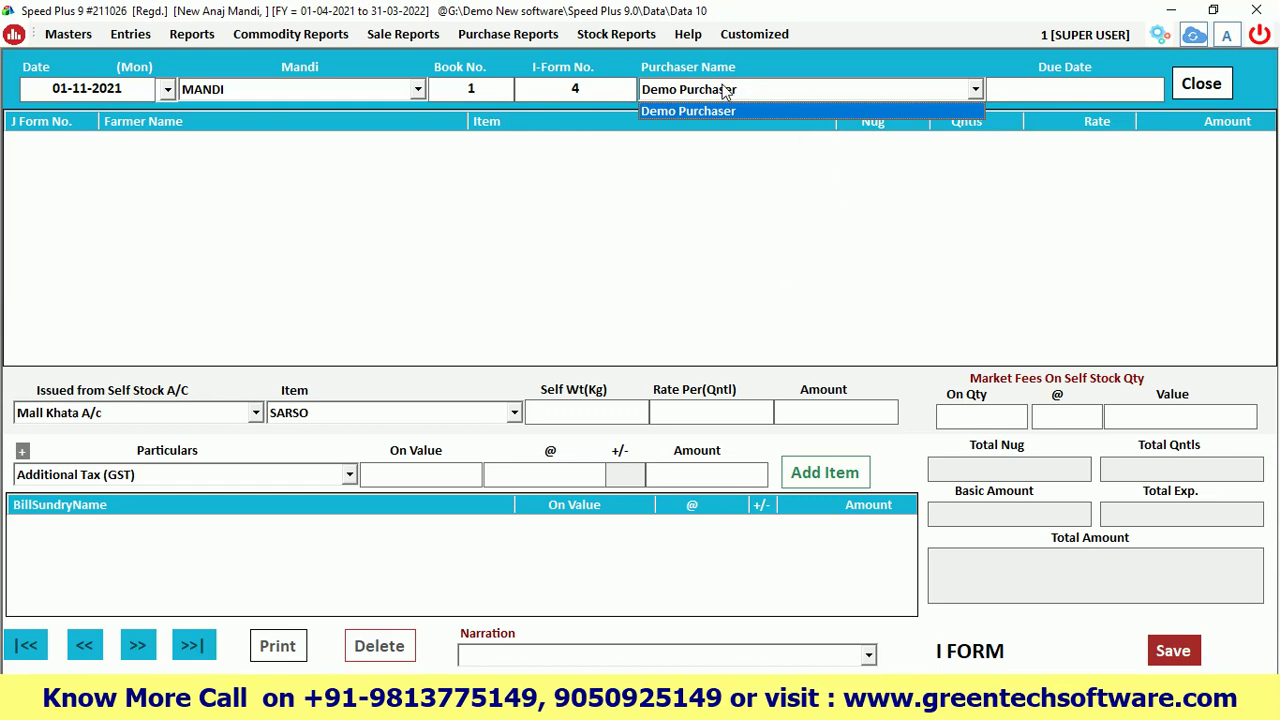
Select Demo Purchaser as the purchaser to load the pending WHEAT and SARSO items
left_click(712, 92)
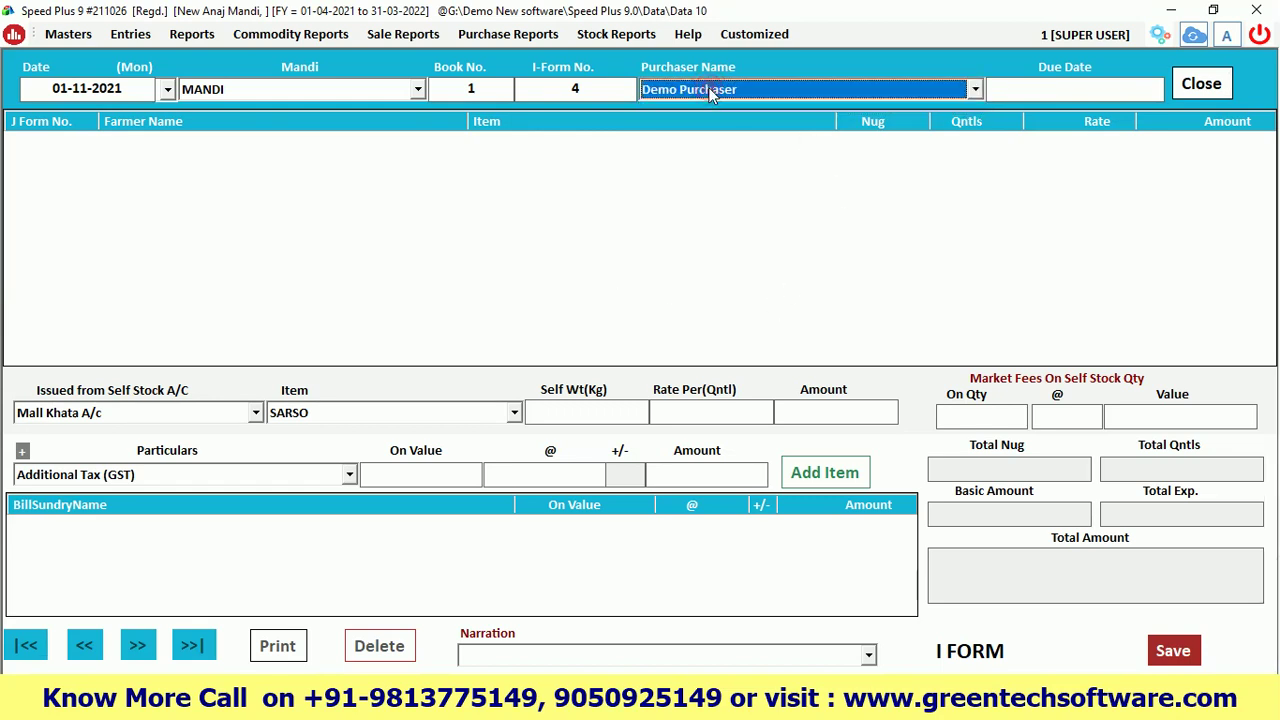
left_click(712, 91)
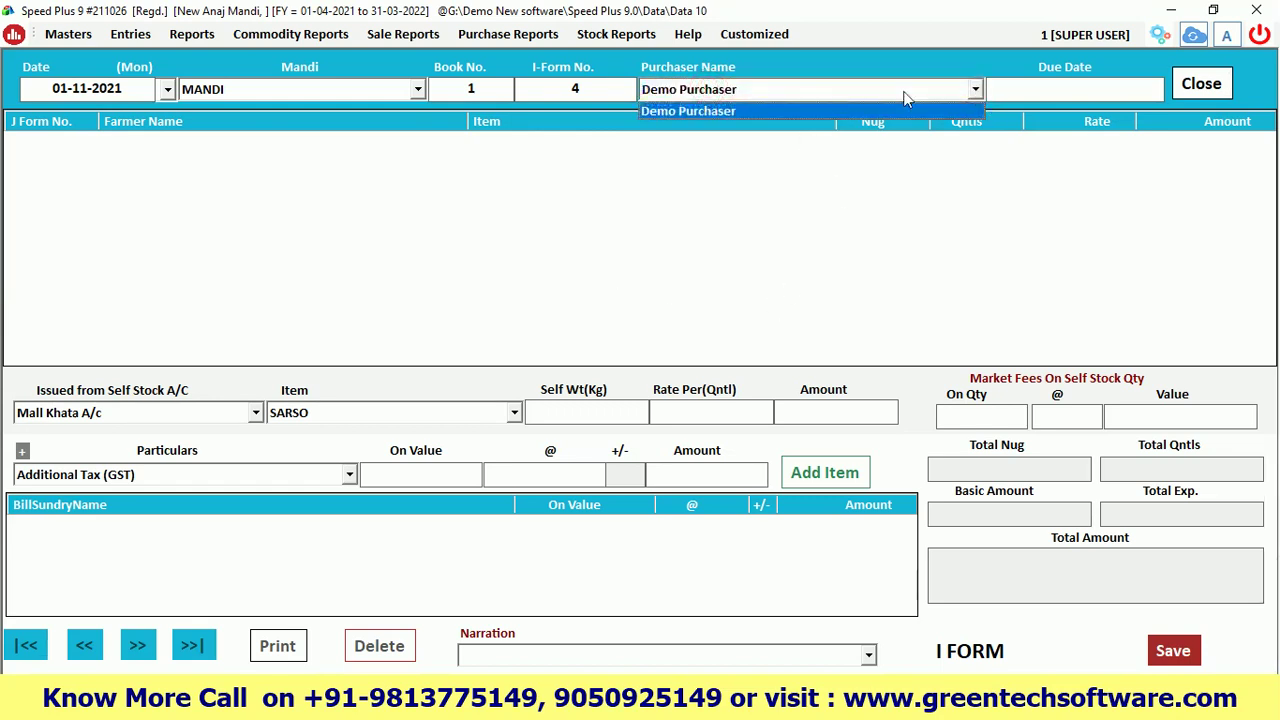
left_click(731, 92)
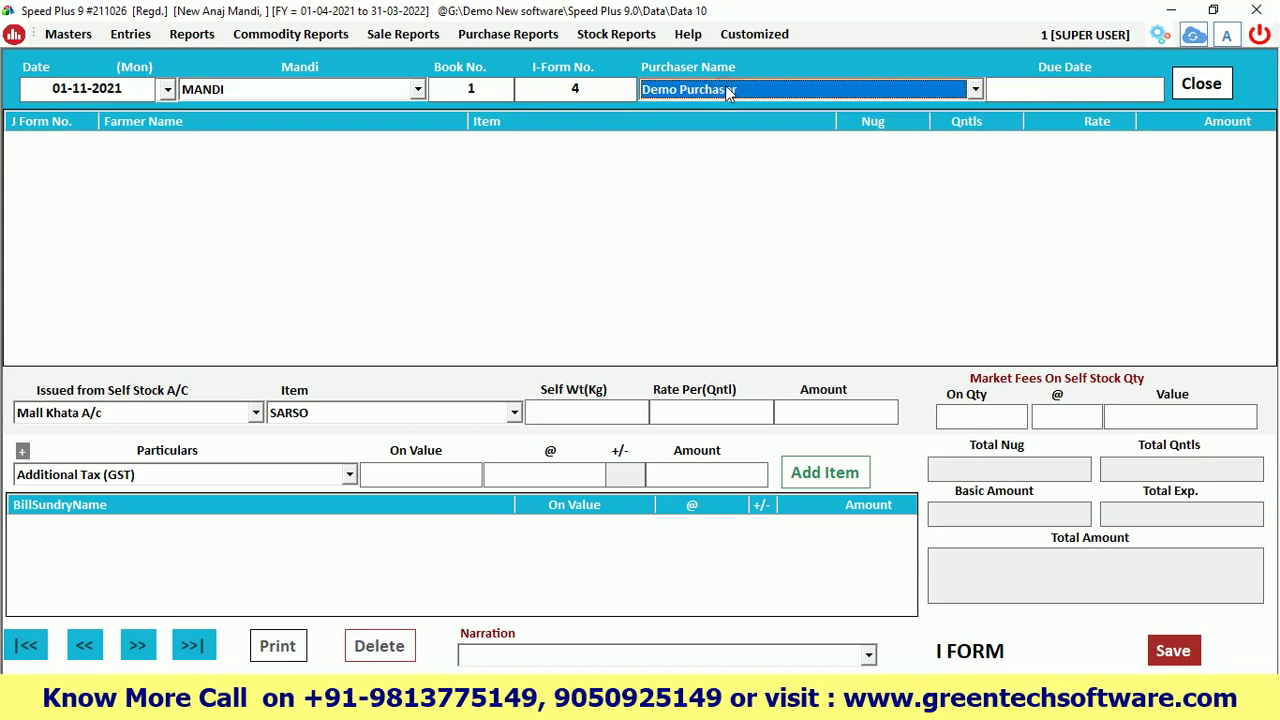
left_click(697, 92)
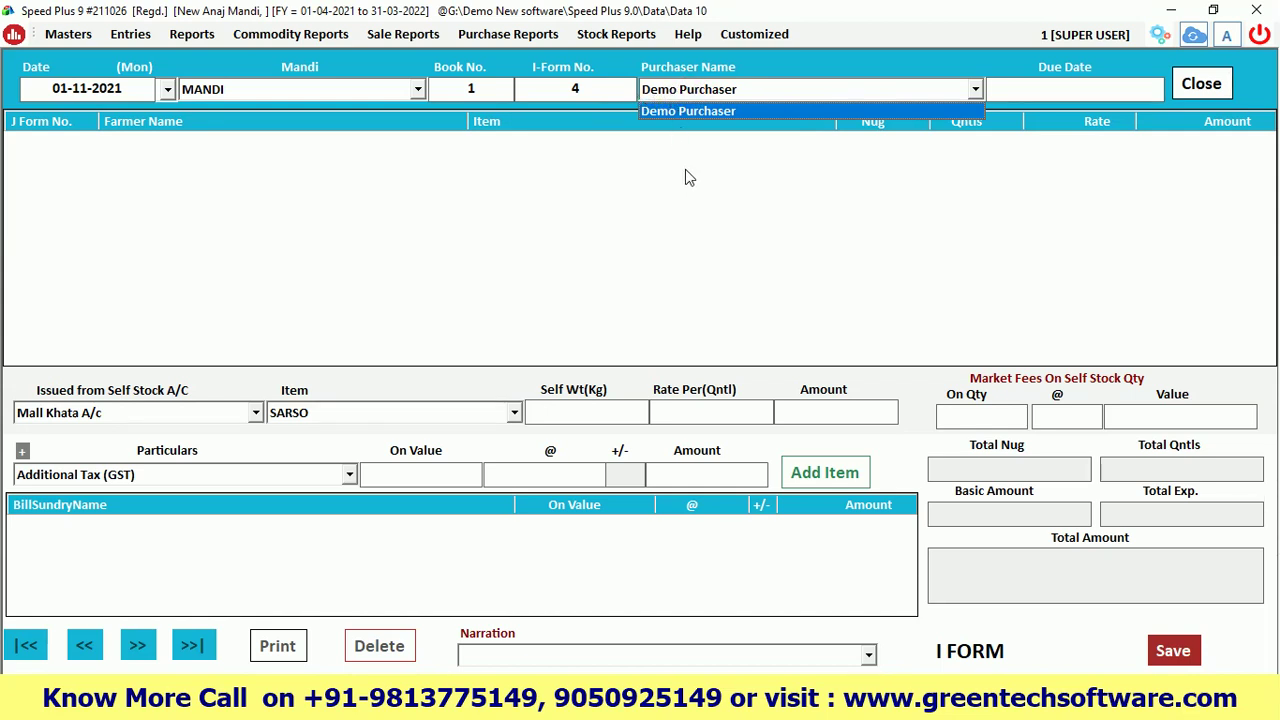
left_click(695, 106)
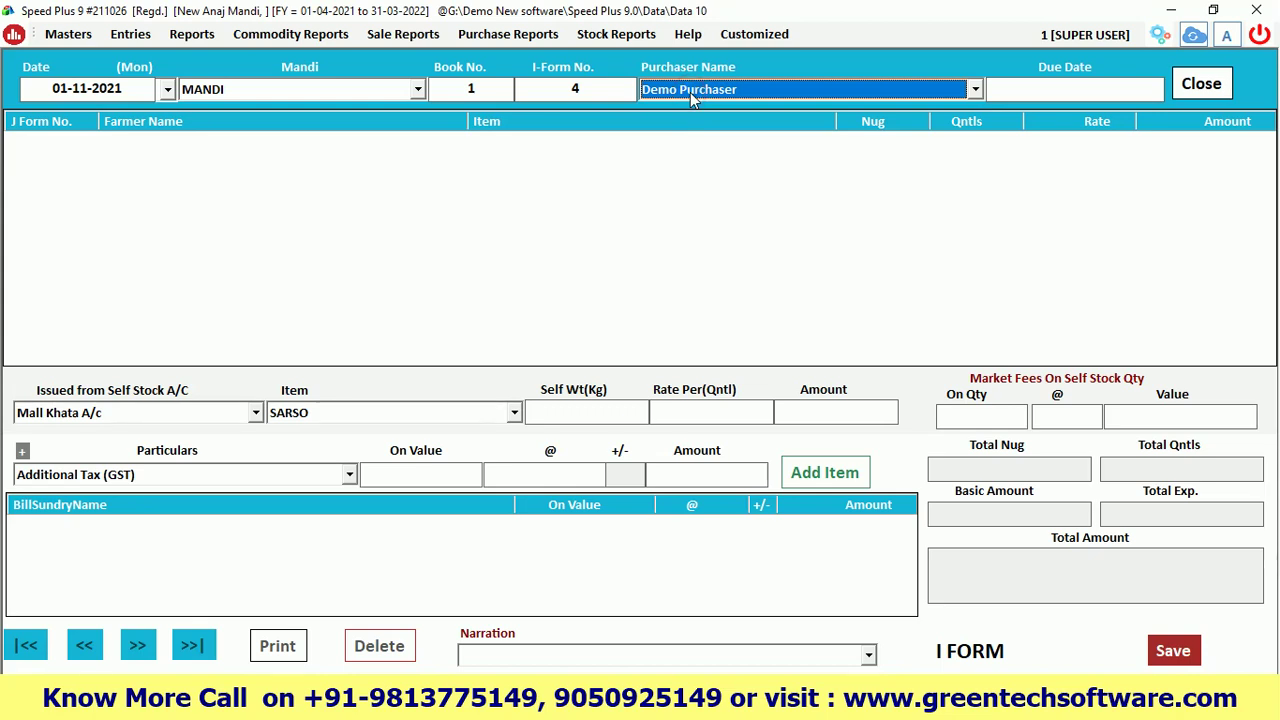
key("Return")
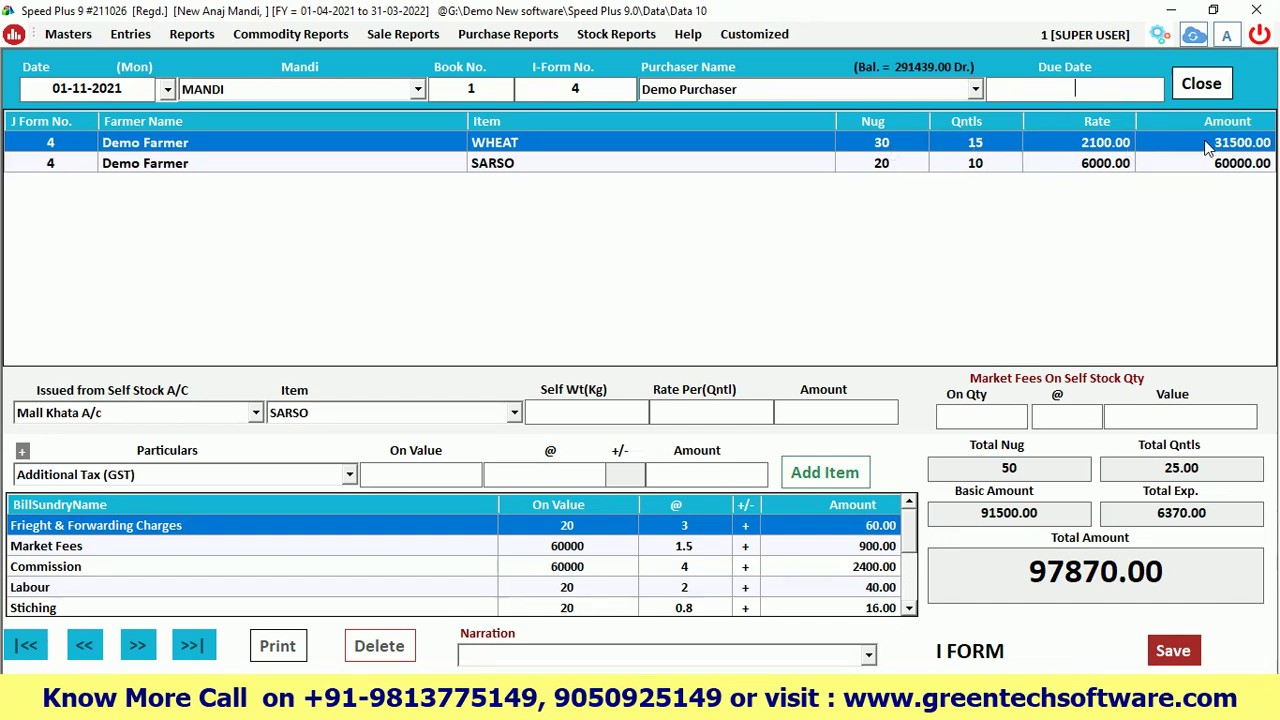
Review the MANDI WHEAT and SARSO charge percentages, including the SARSO Freight & Forwarding rate
left_click(22, 451)
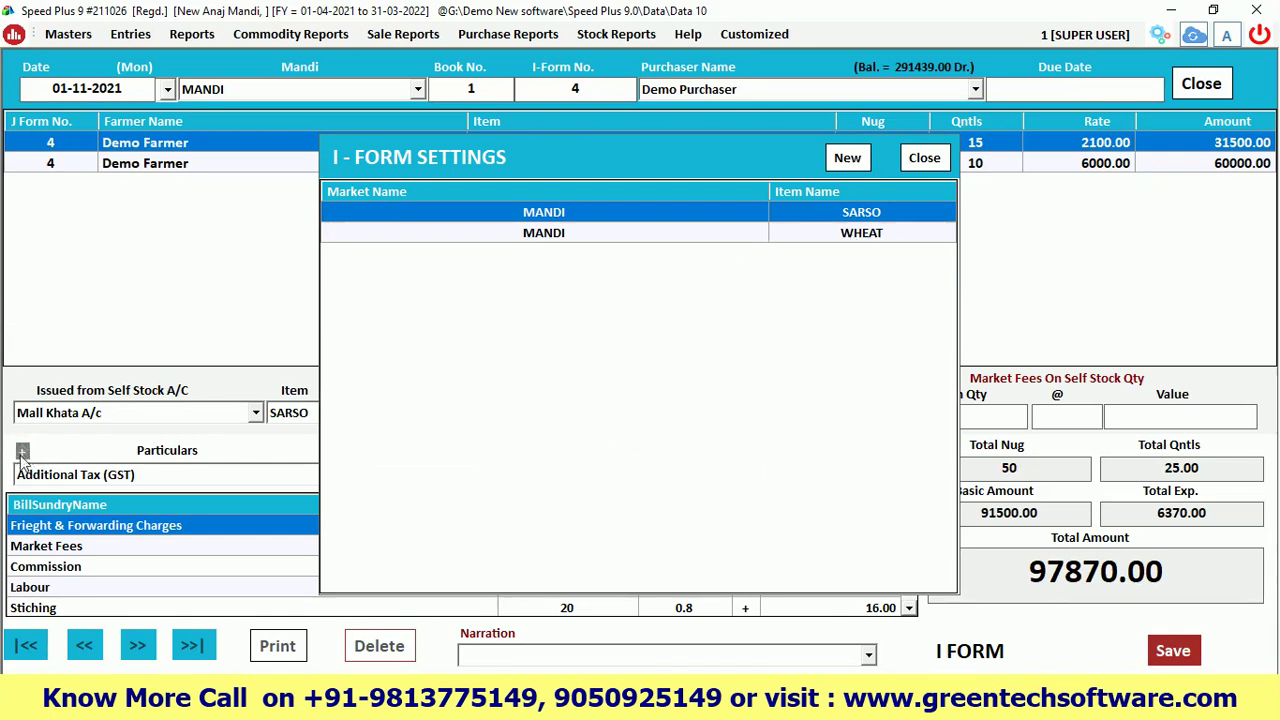
left_click(838, 246)
left_click(838, 246)
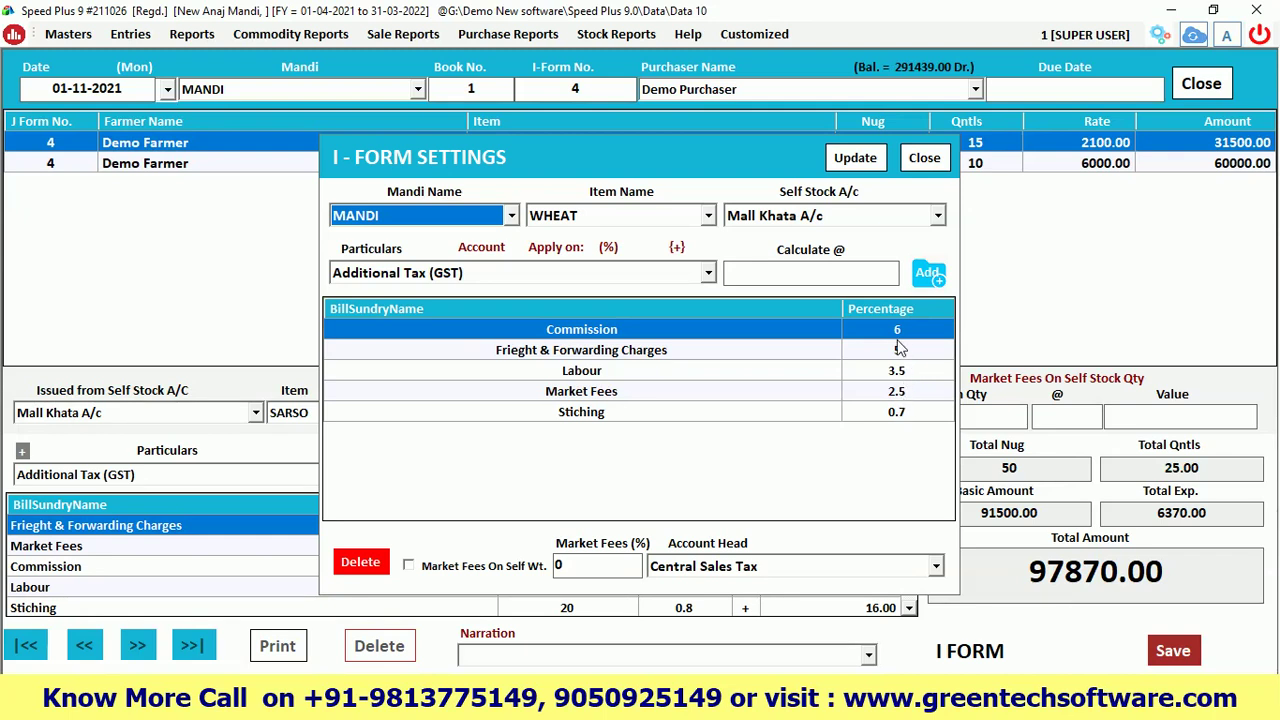
left_click(924, 157)
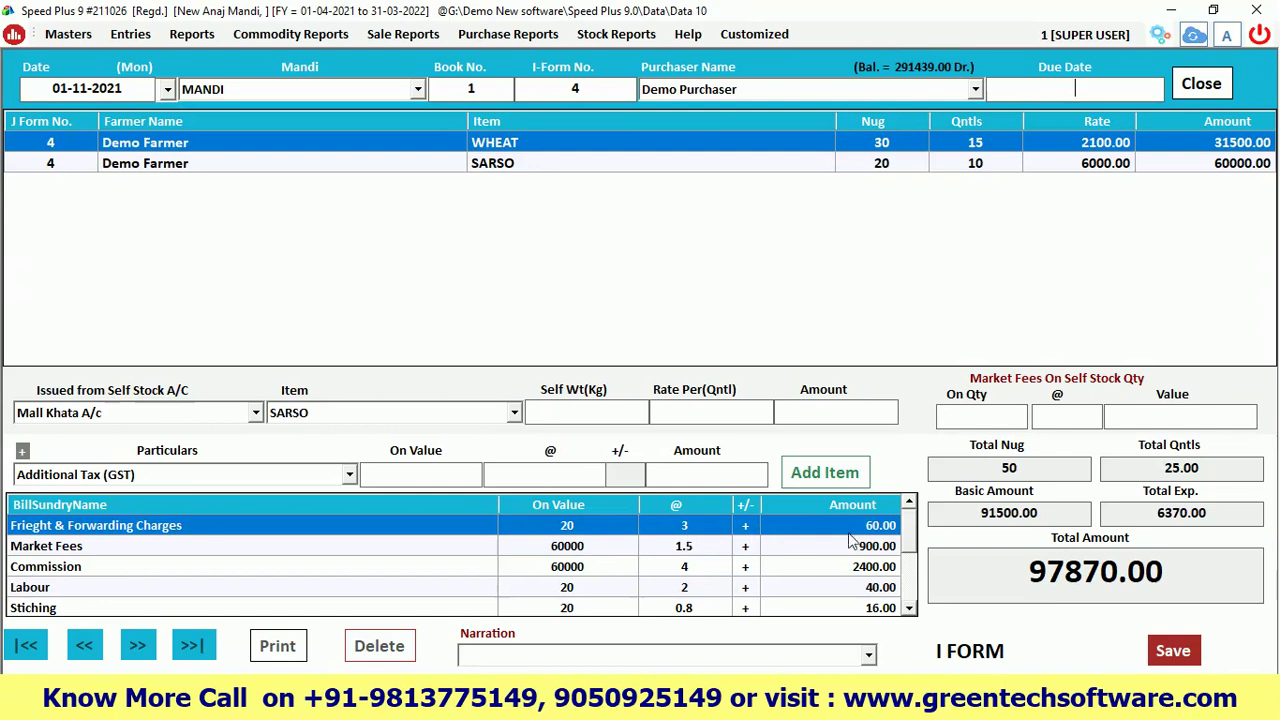
left_click(24, 452)
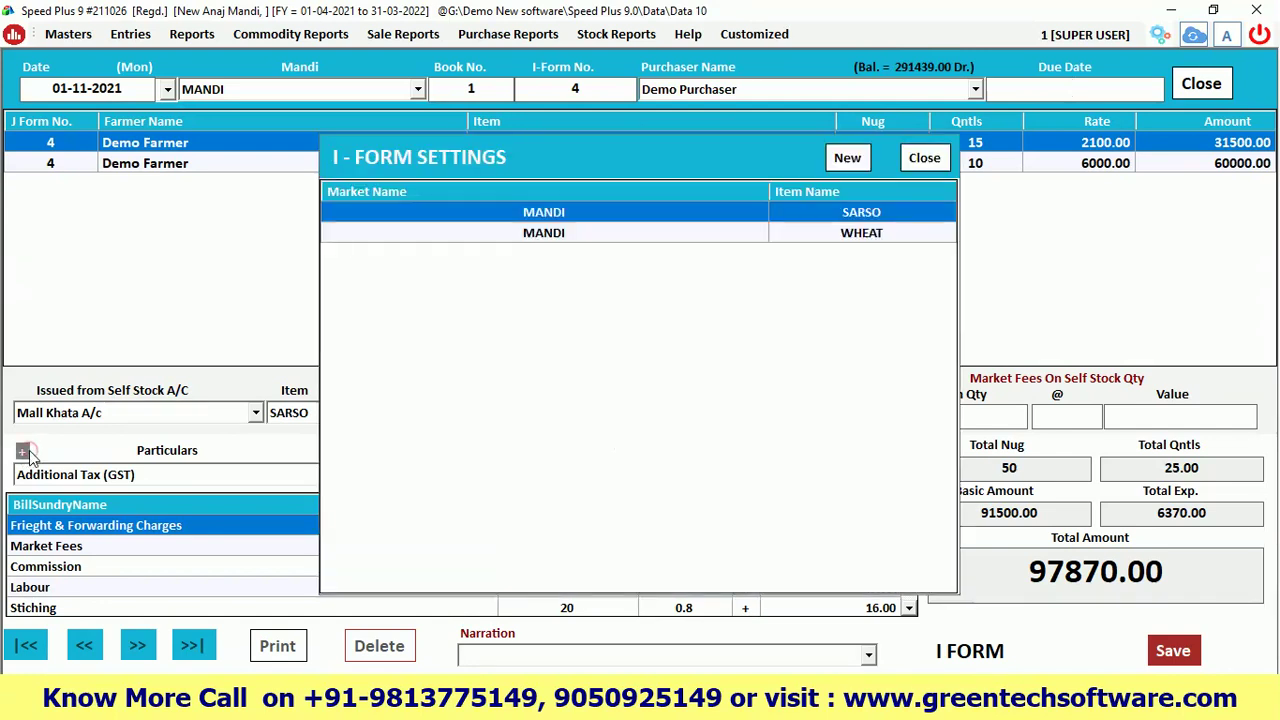
double_click(830, 216)
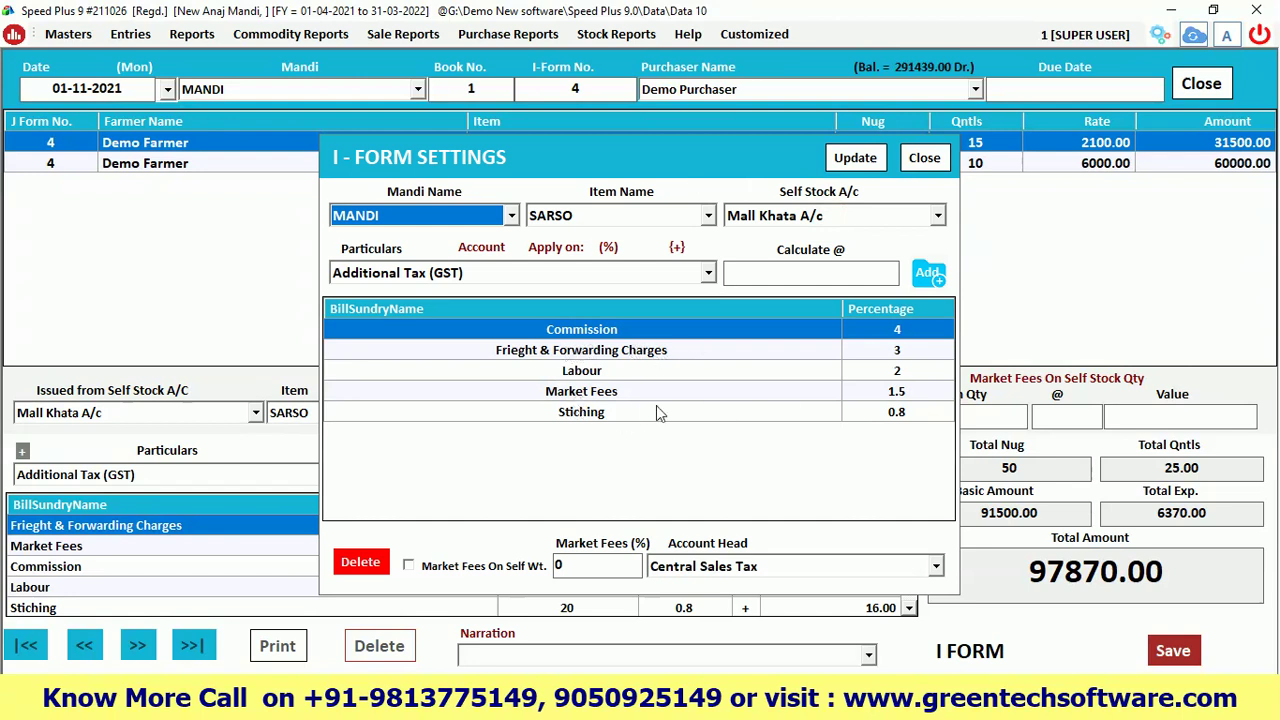
left_click(880, 351)
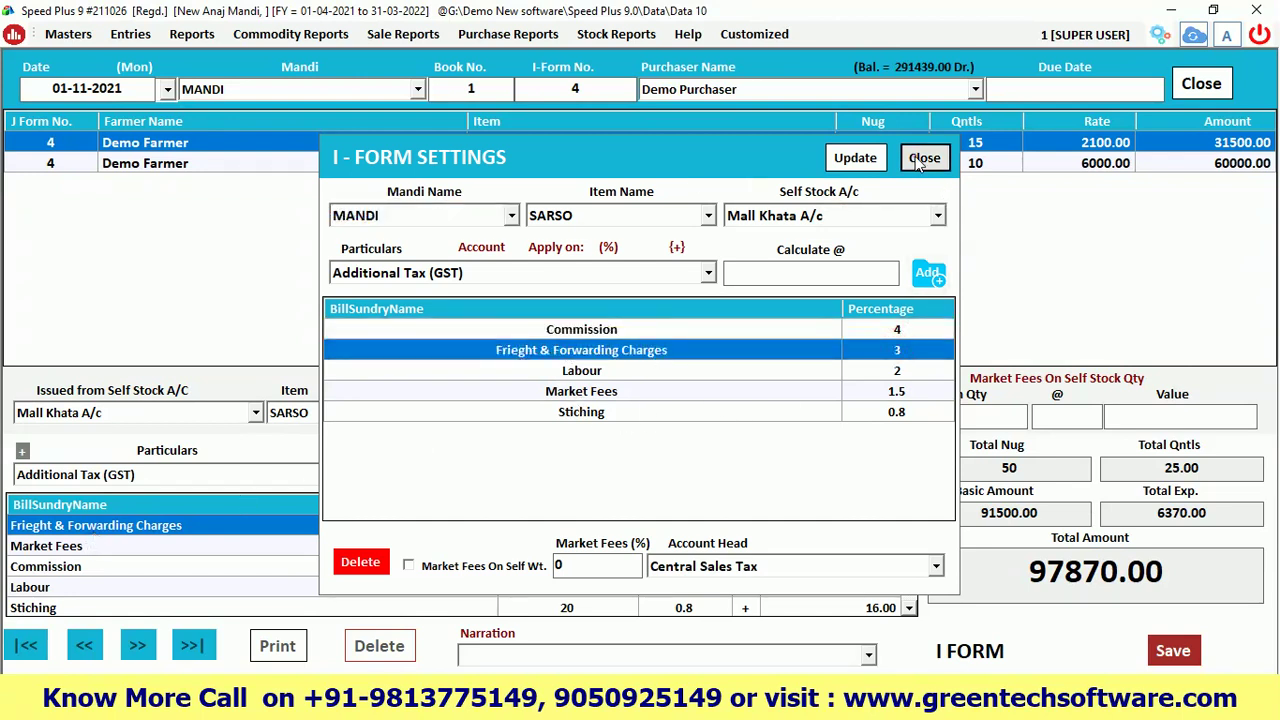
left_click(924, 158)
left_click(924, 158)
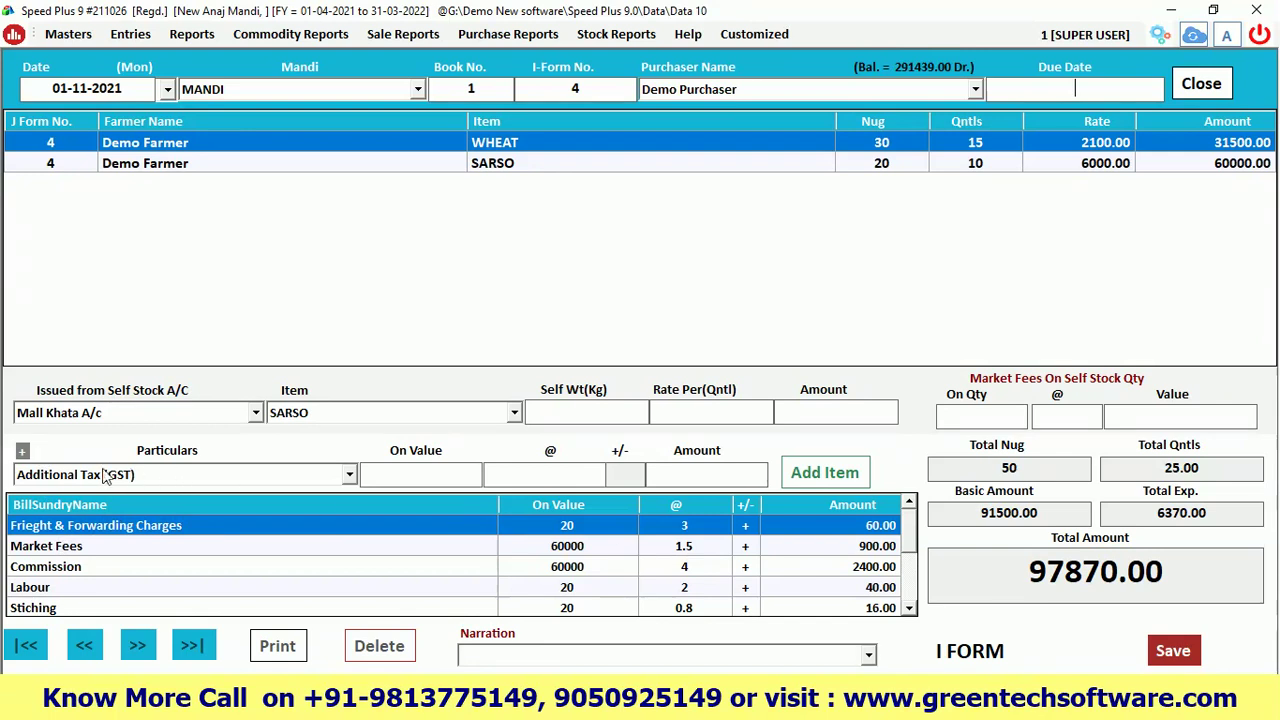
Recheck the SARSO Market Fees rate and the WHEAT charge percentages in the I-Form settings
left_click(22, 451)
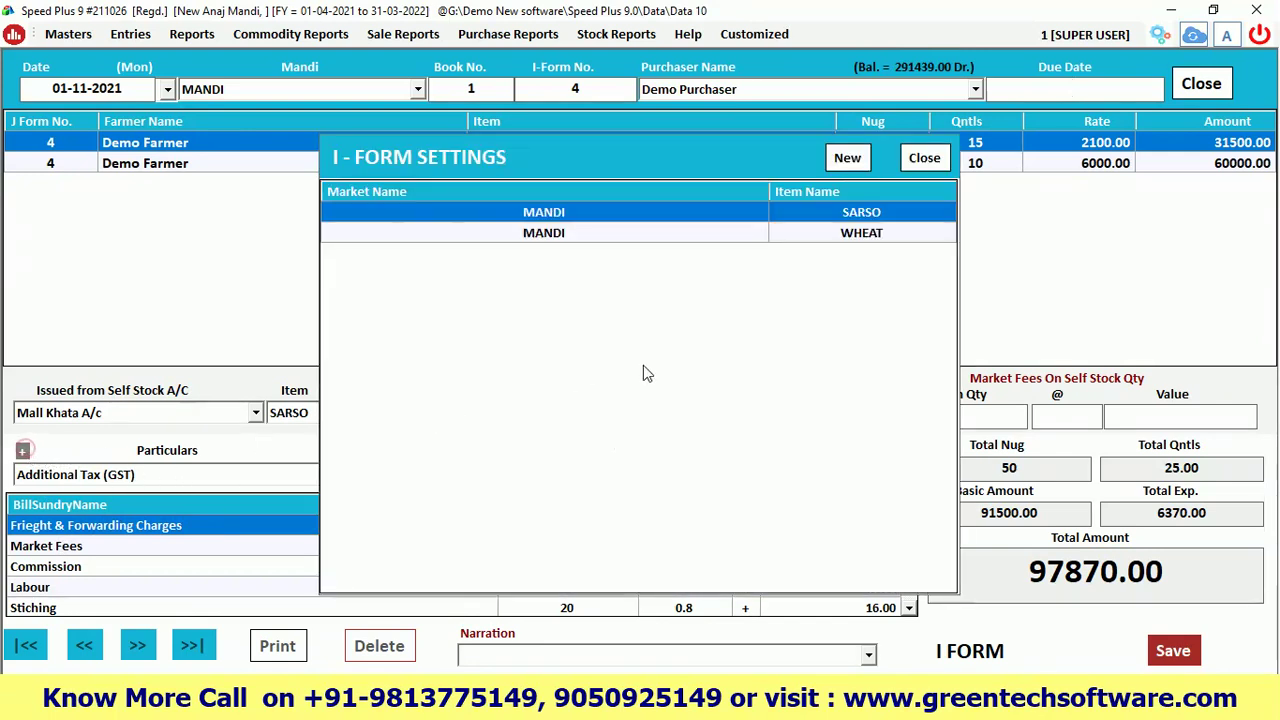
double_click(614, 222)
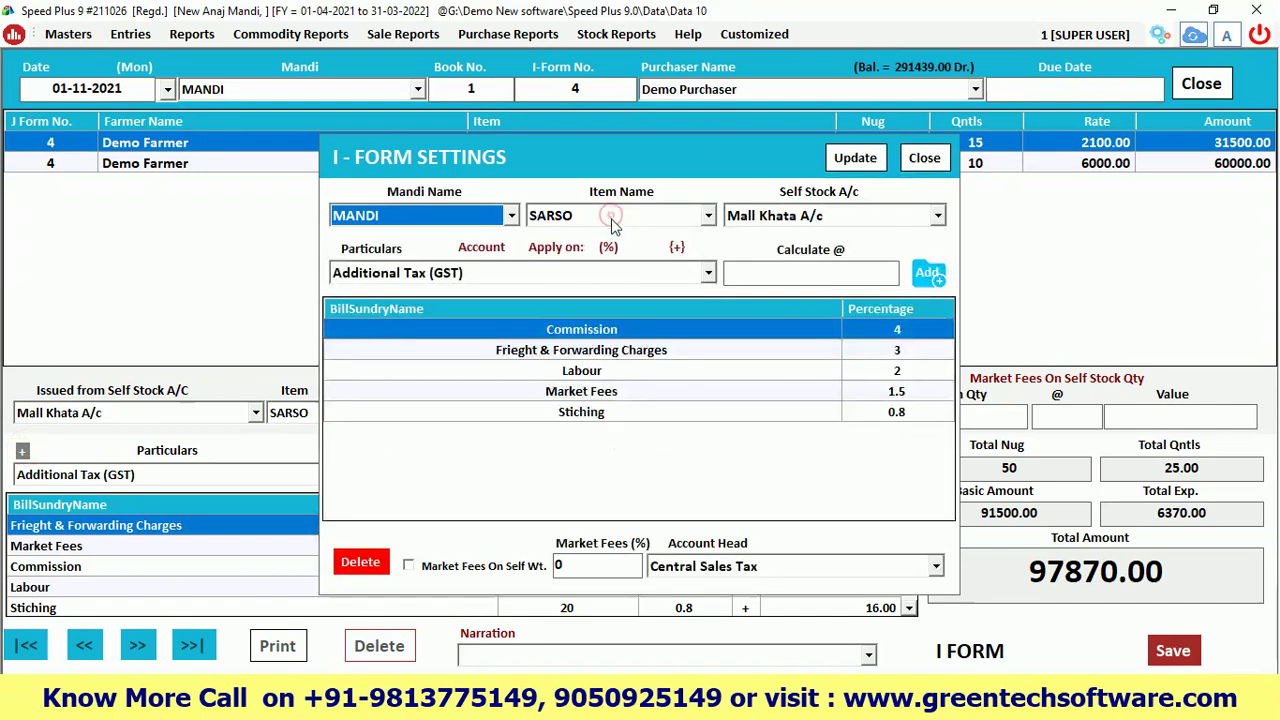
left_click(592, 400)
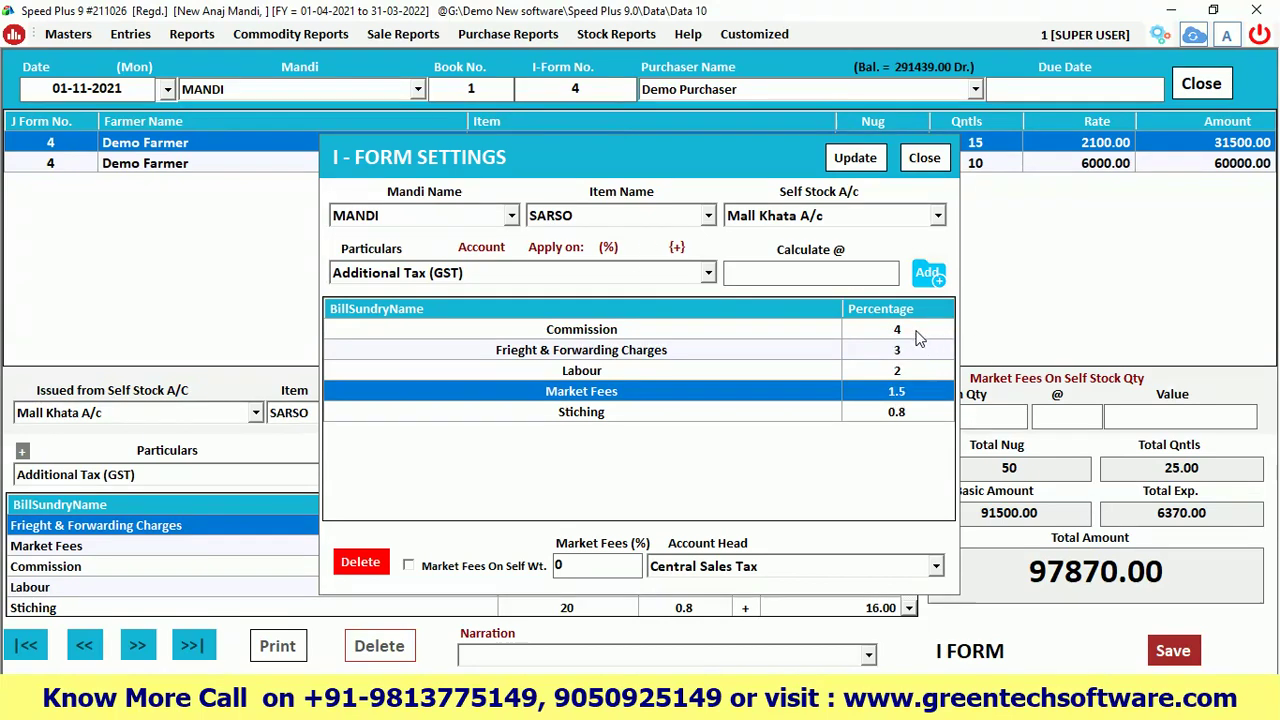
left_click(924, 157)
double_click(857, 230)
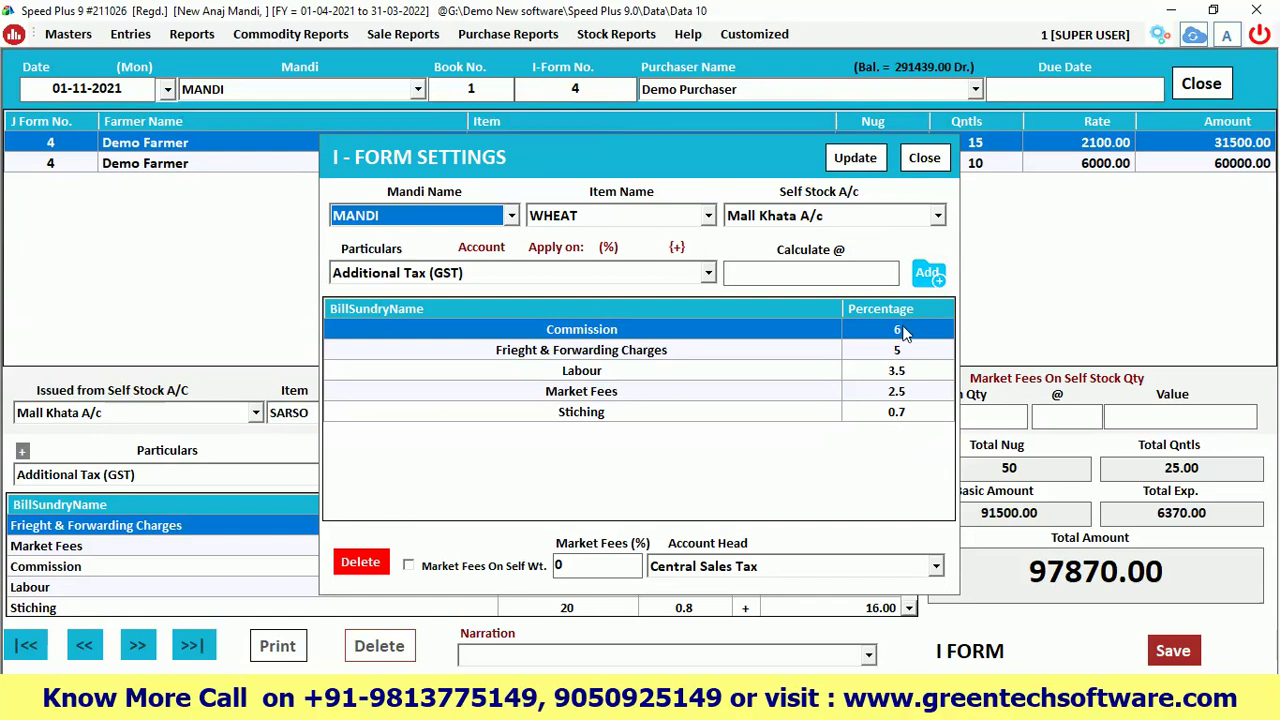
left_click(924, 157)
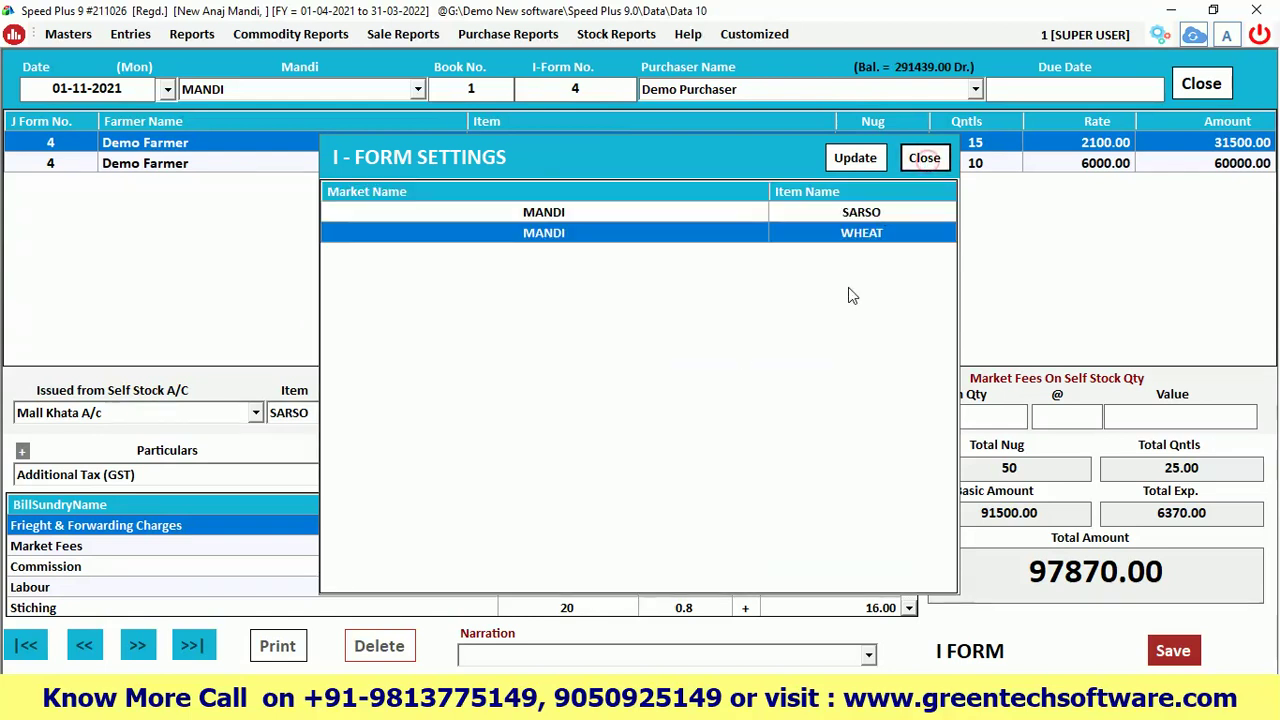
left_click(921, 162)
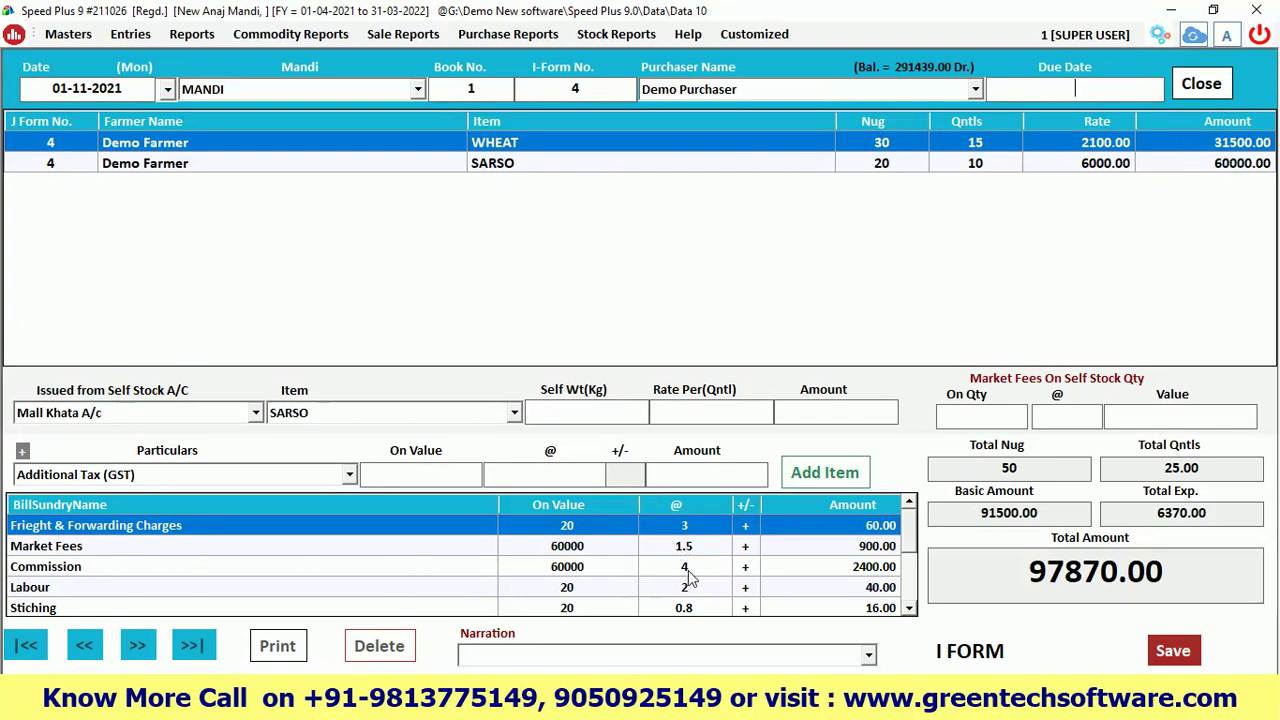
Check the WHEAT and SARSO stitching charges and totals: basic 91500.00, expenses 6370.00, total 97870.00
left_click(909, 608)
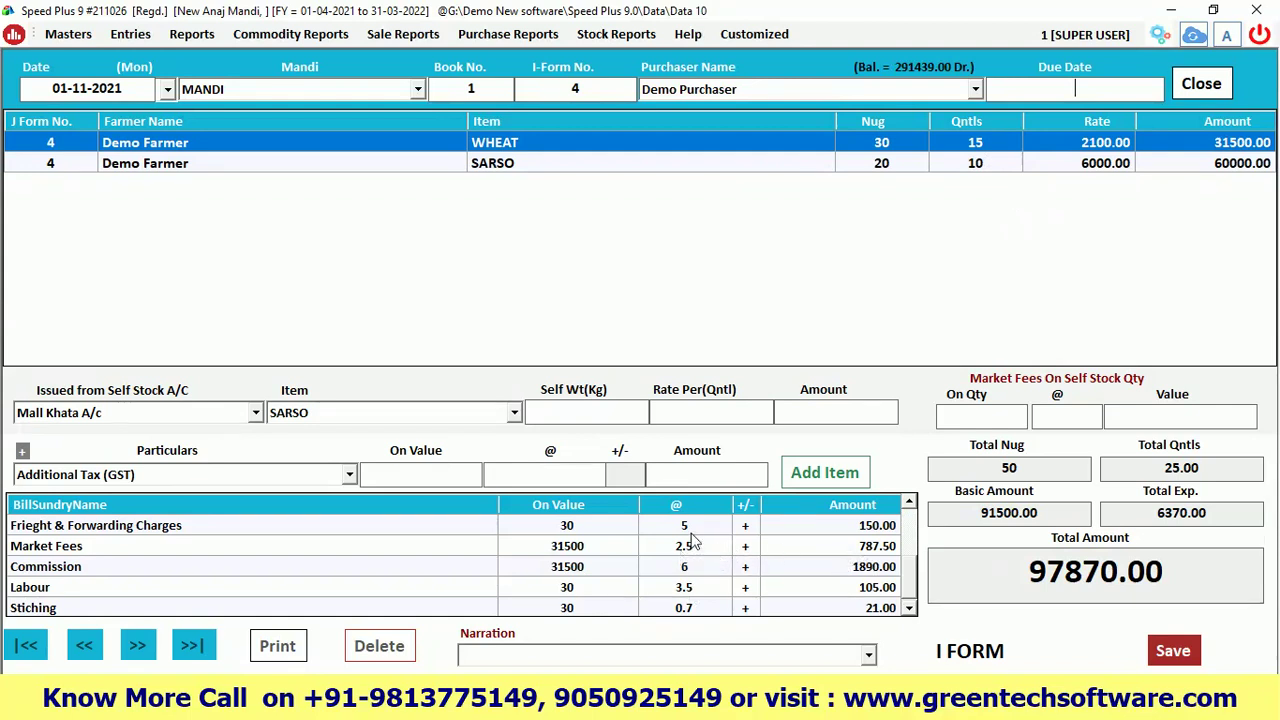
left_click(683, 610)
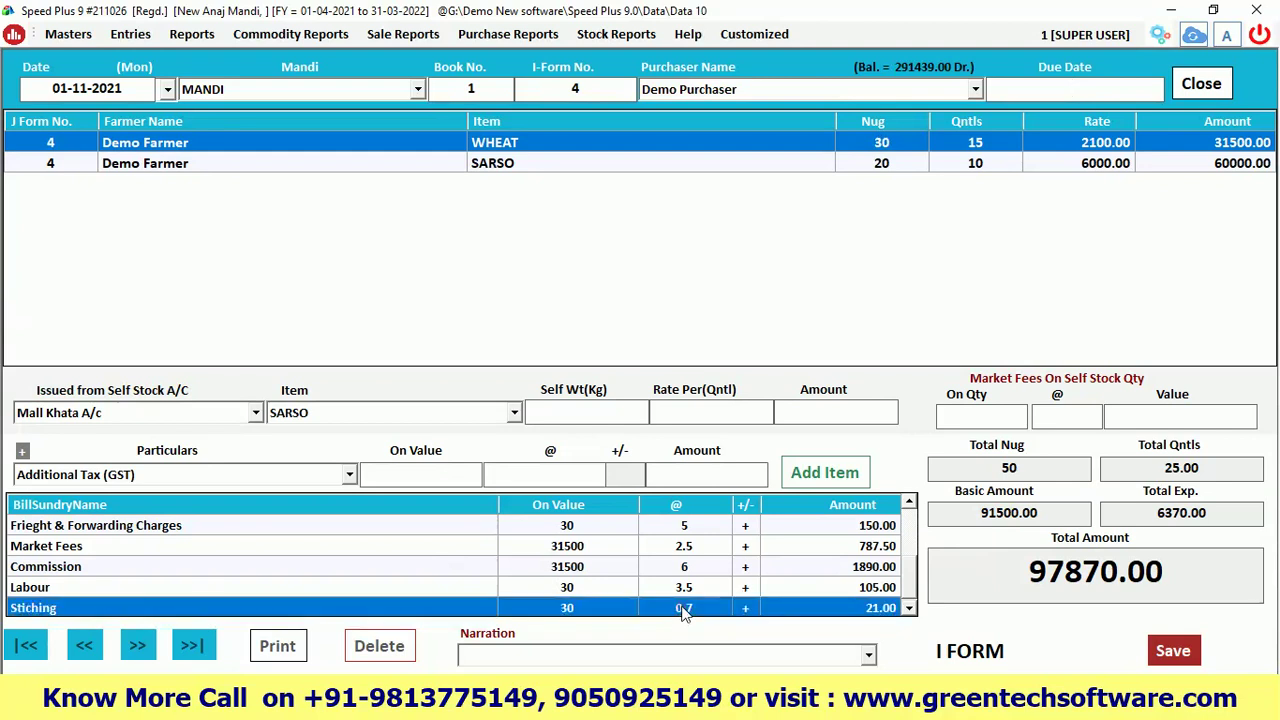
left_click(910, 505)
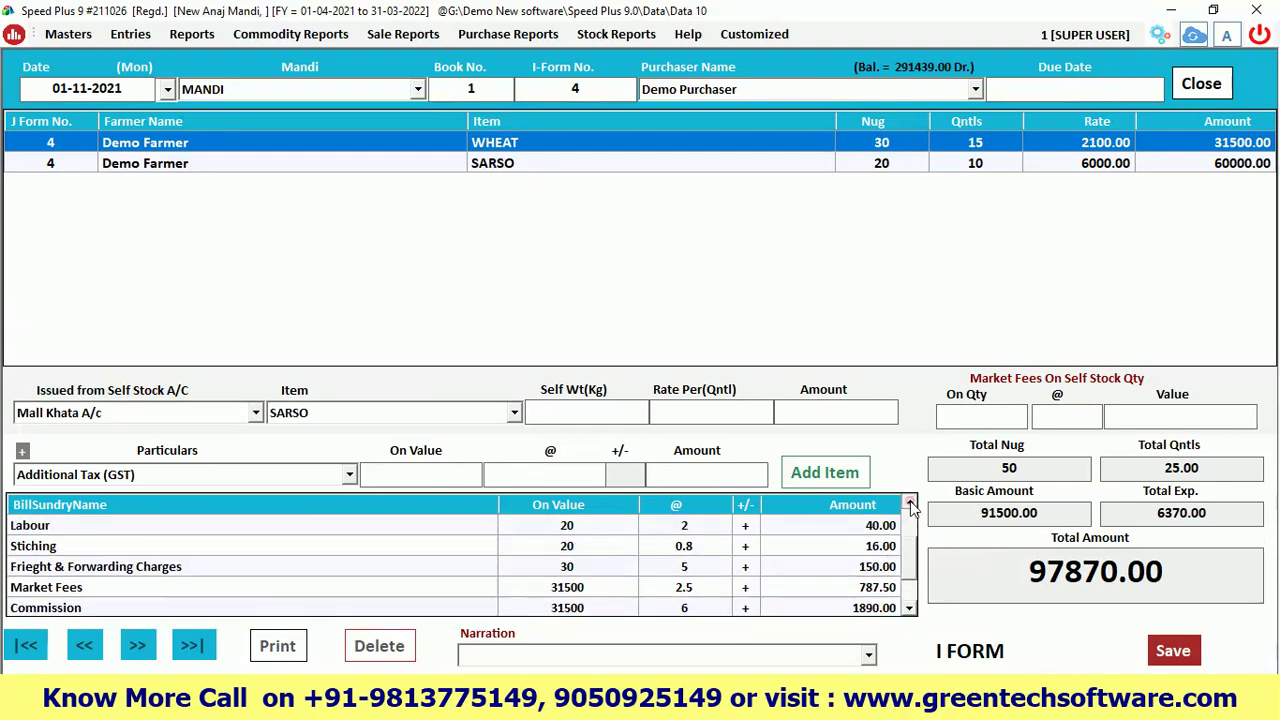
left_click(681, 550)
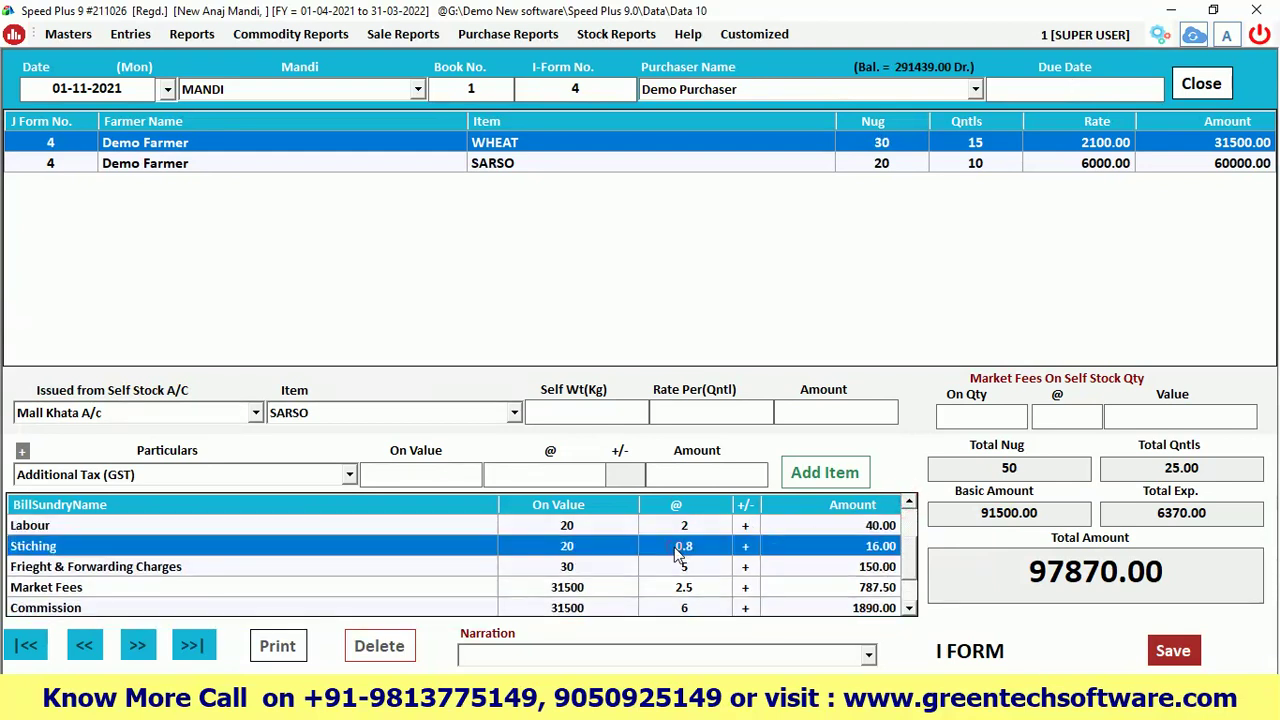
left_click(910, 505)
left_click(910, 505)
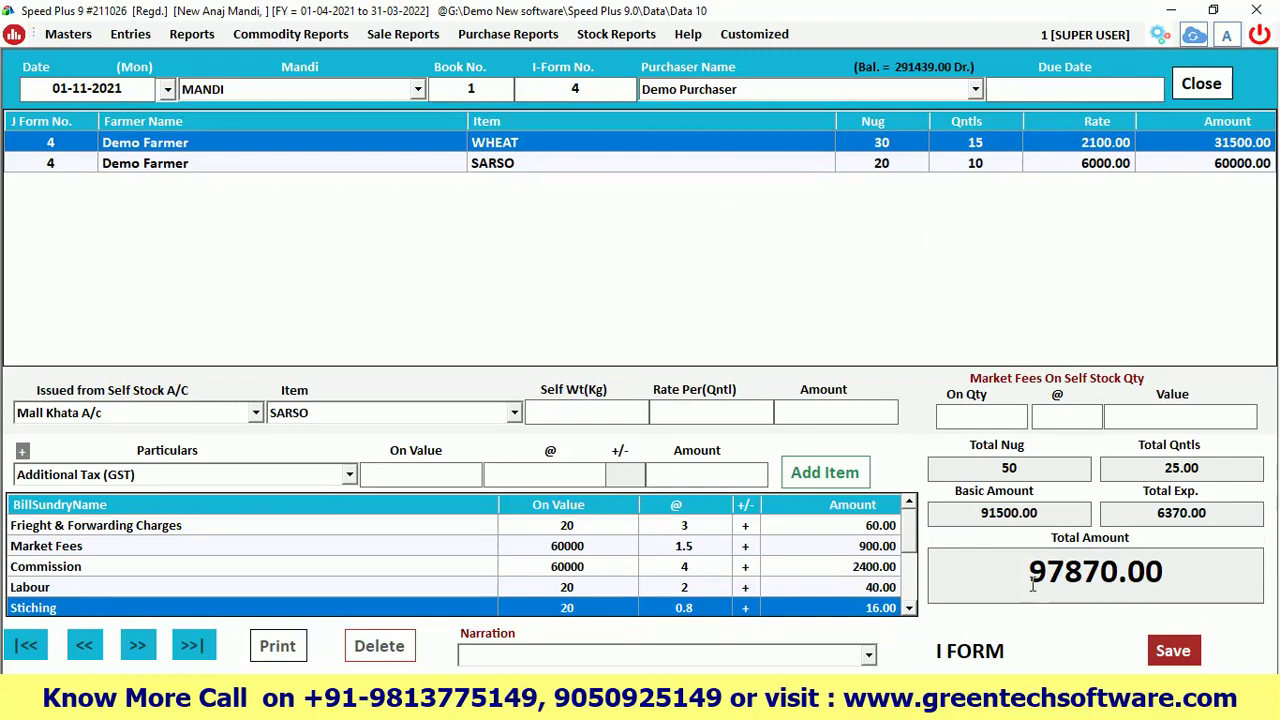
left_click(980, 515)
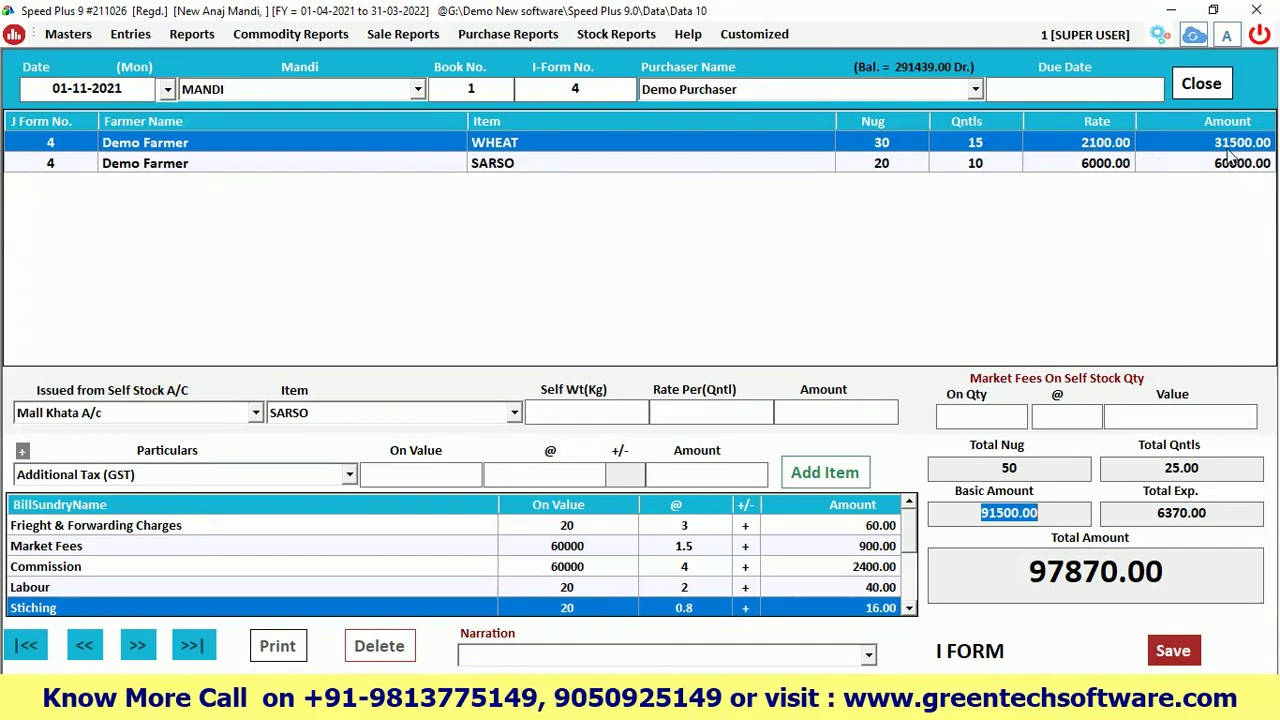
left_click_drag(1149, 511, 1214, 512)
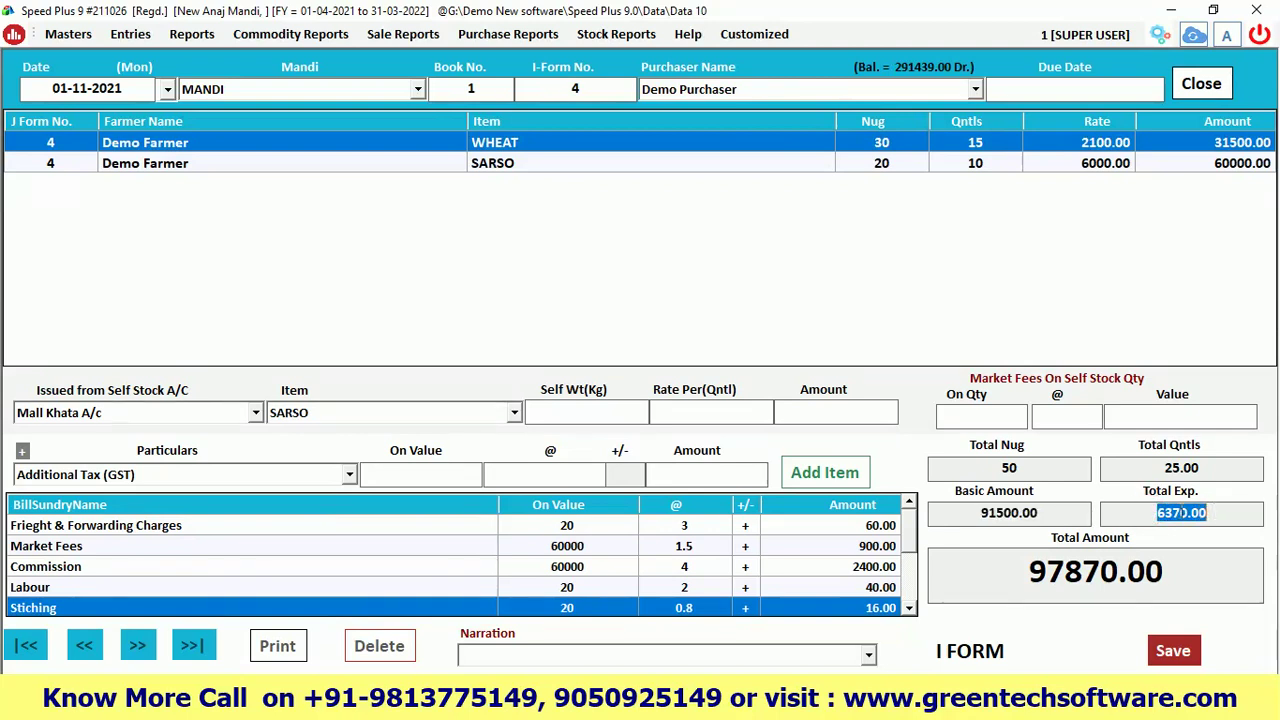
left_click_drag(1036, 566, 1166, 568)
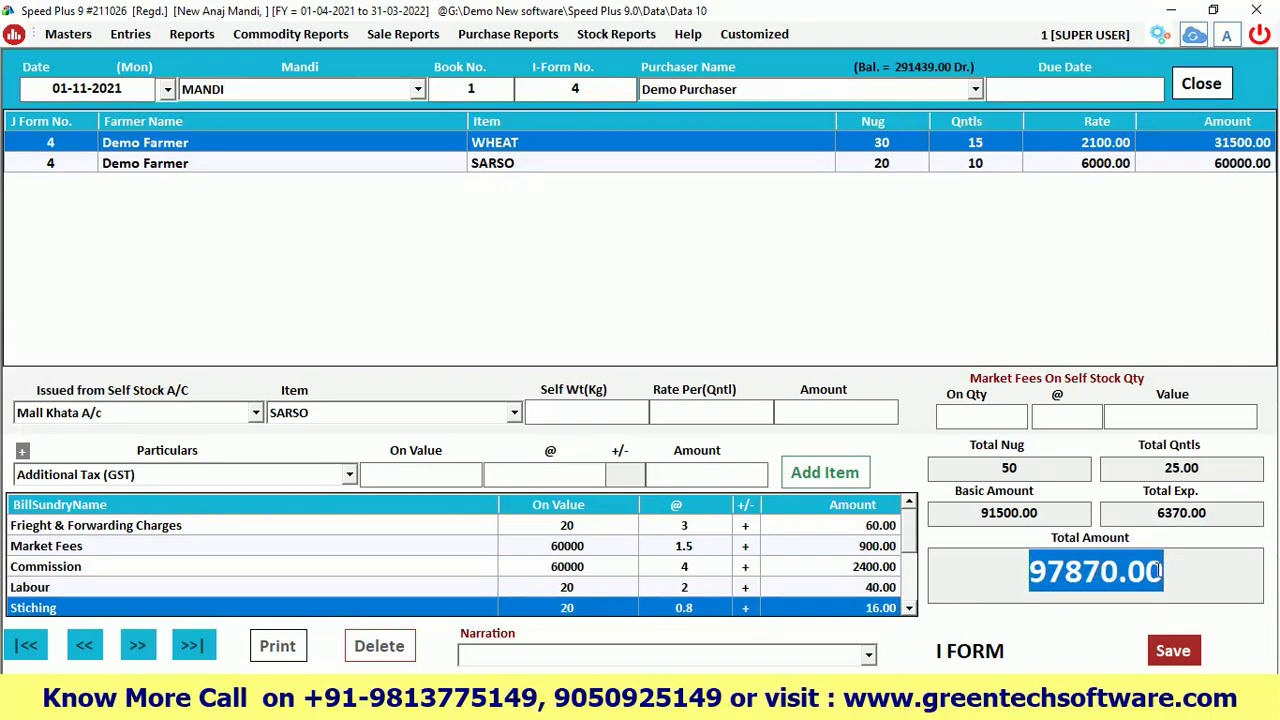
left_click(1174, 570)
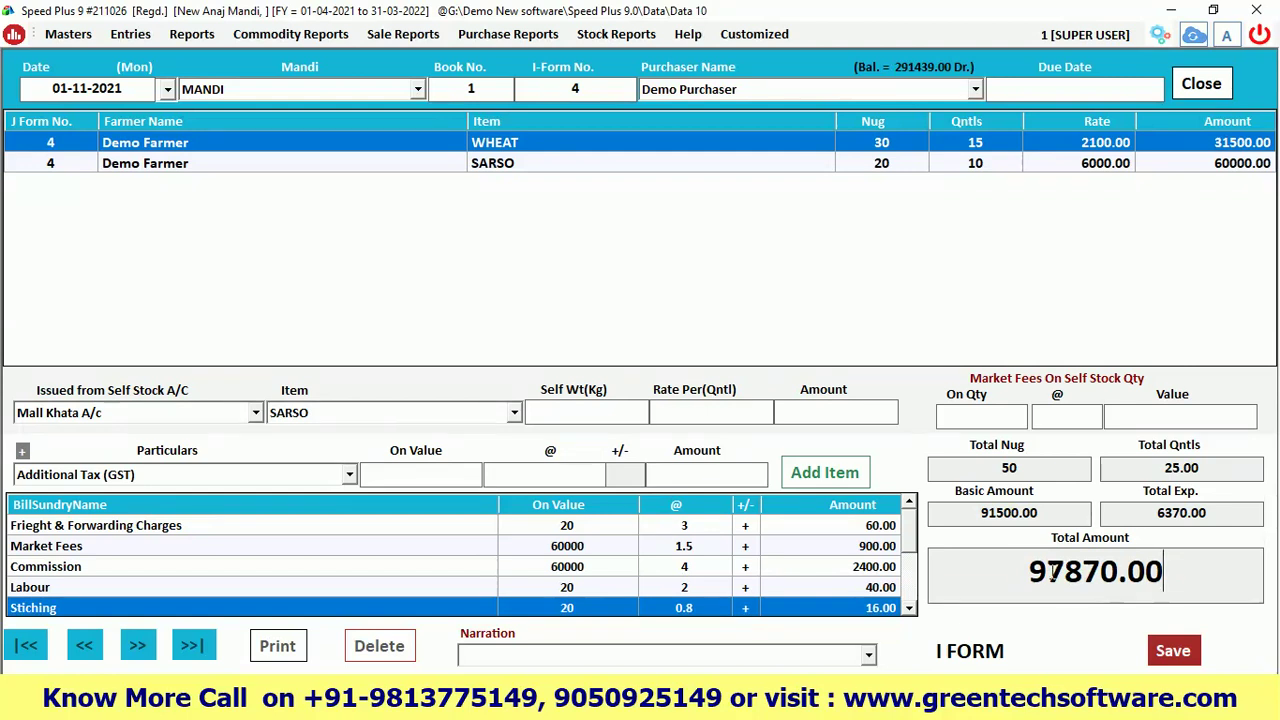
Save the I-Form entry without printing the bill, close its windows, and refresh the dashboard
left_click(490, 655)
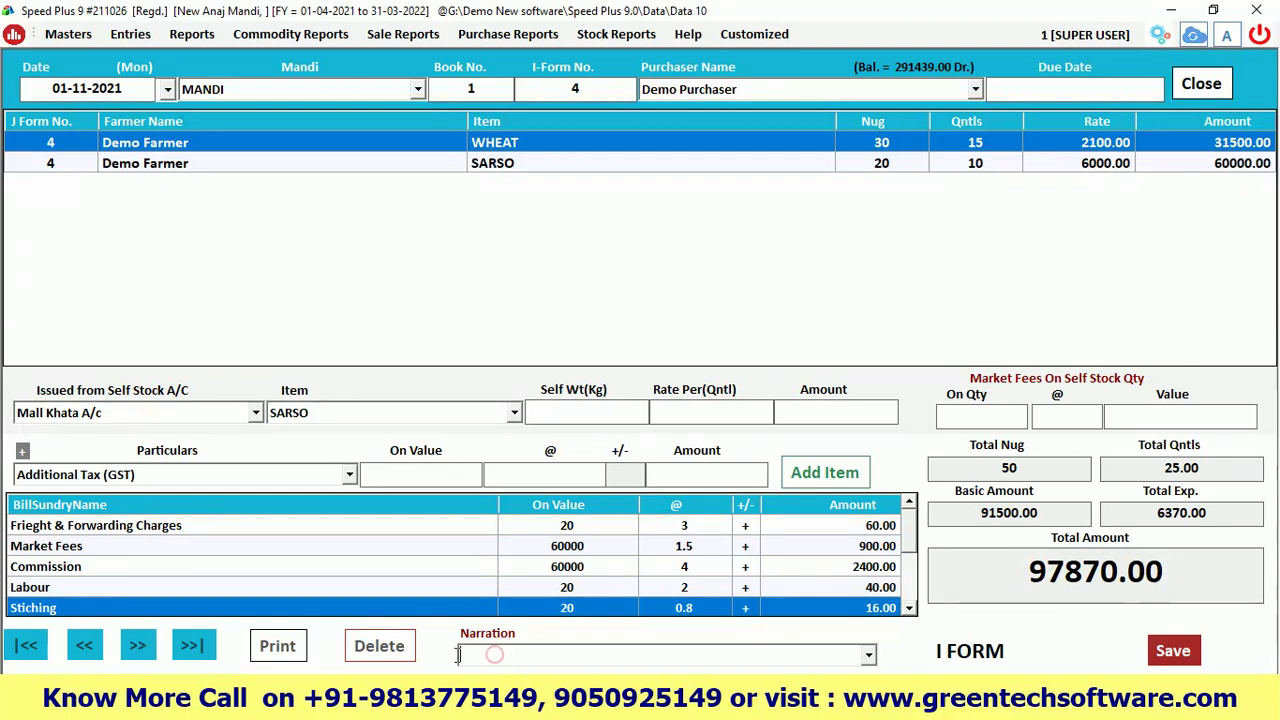
left_click(1173, 650)
left_click(683, 412)
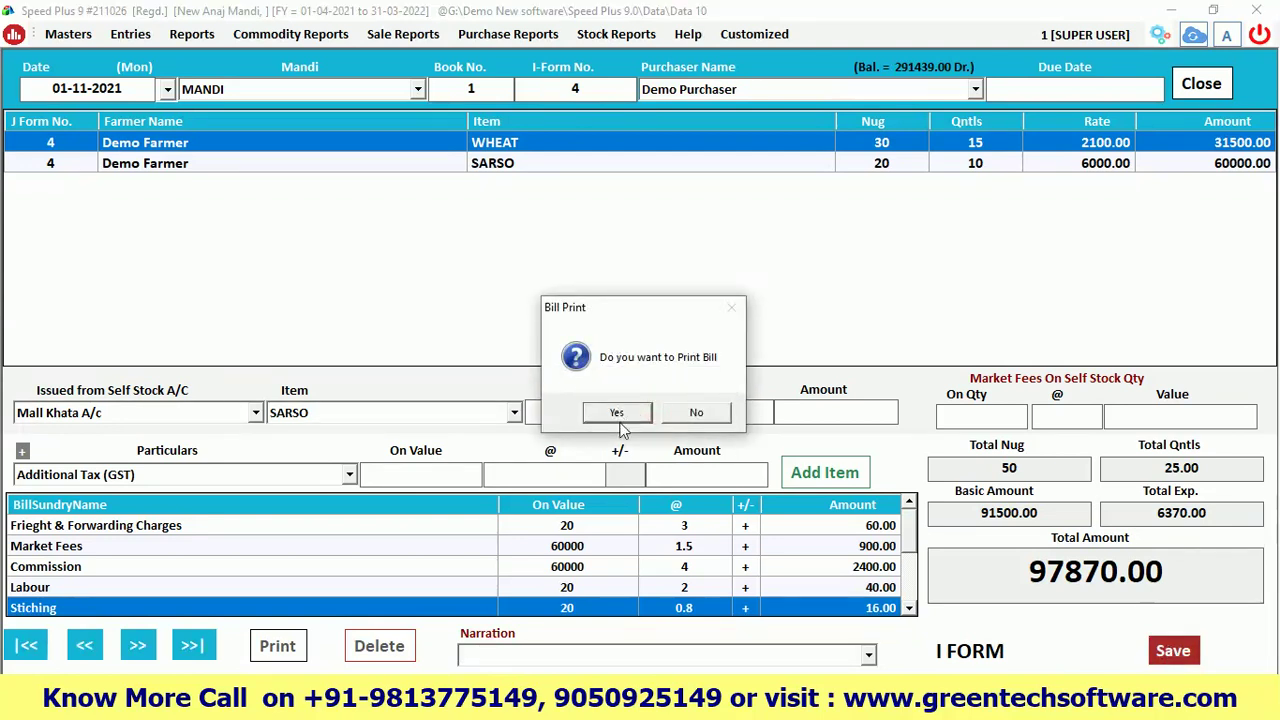
left_click(690, 420)
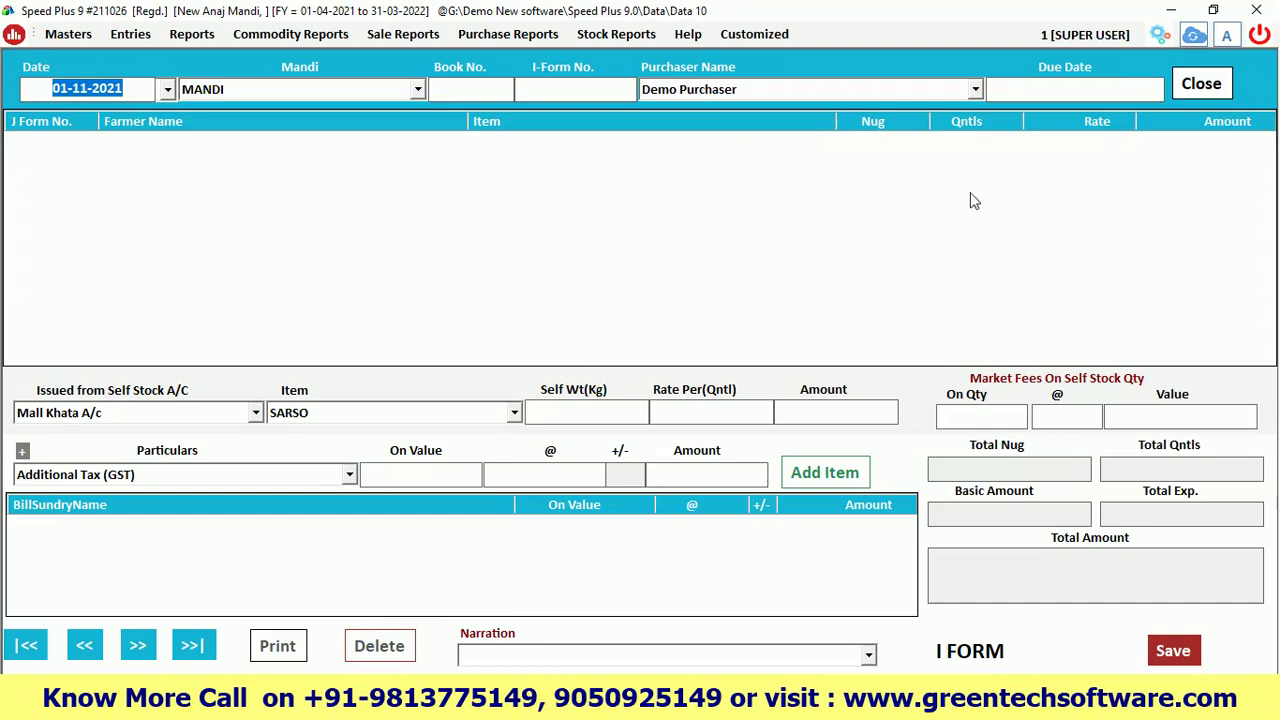
left_click(1203, 86)
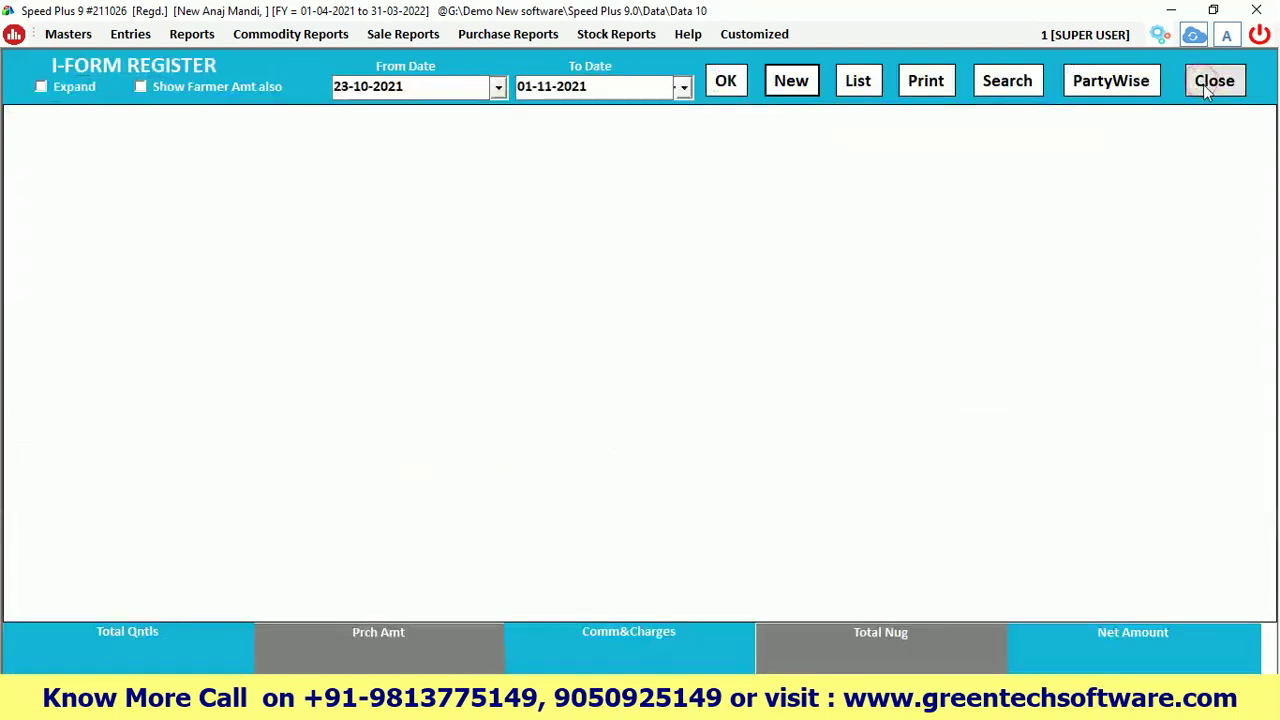
left_click(1212, 81)
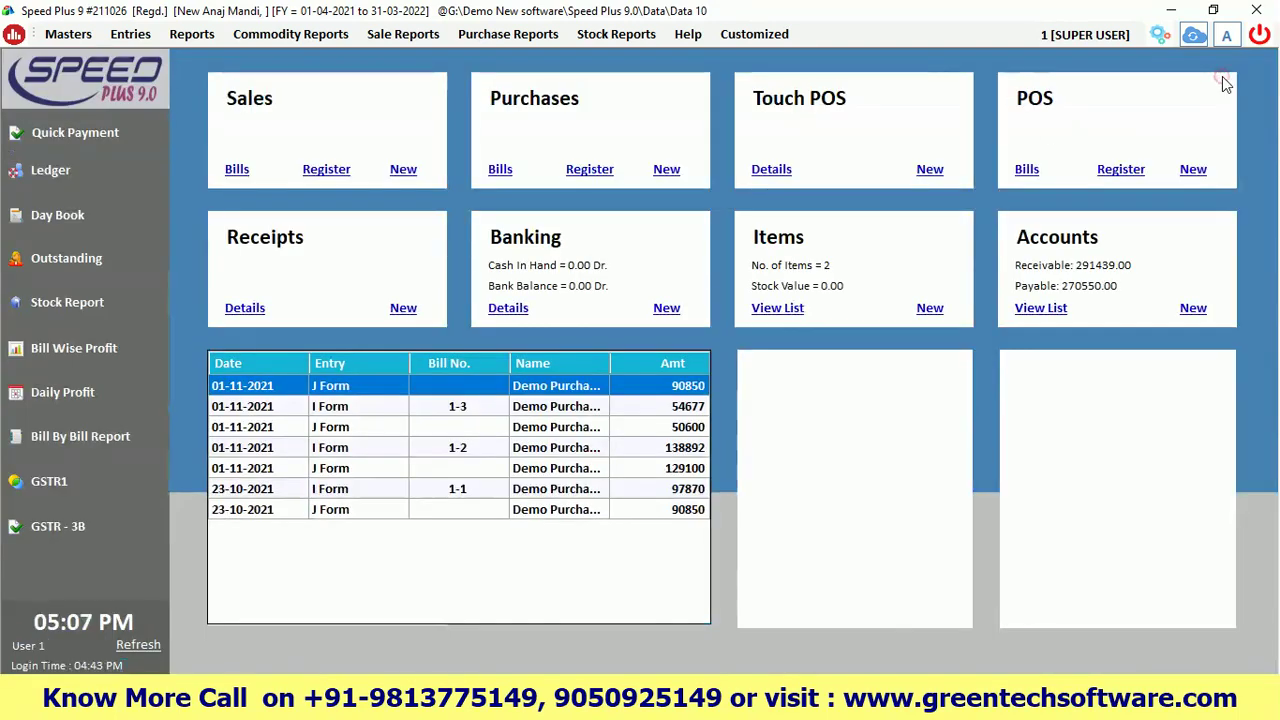
left_click(143, 647)
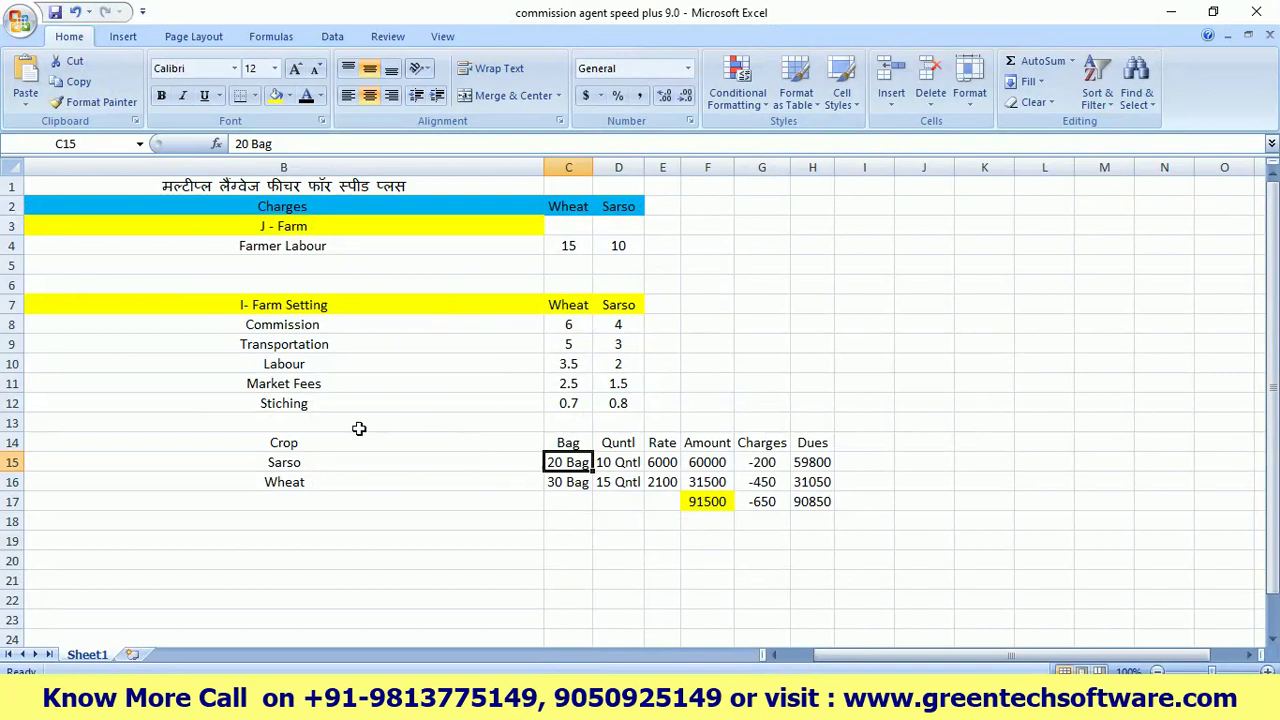
Highlight the J Farm Setting Crop Wise, J Farm Entry and I Farm Entry checklist items
left_click(784, 655)
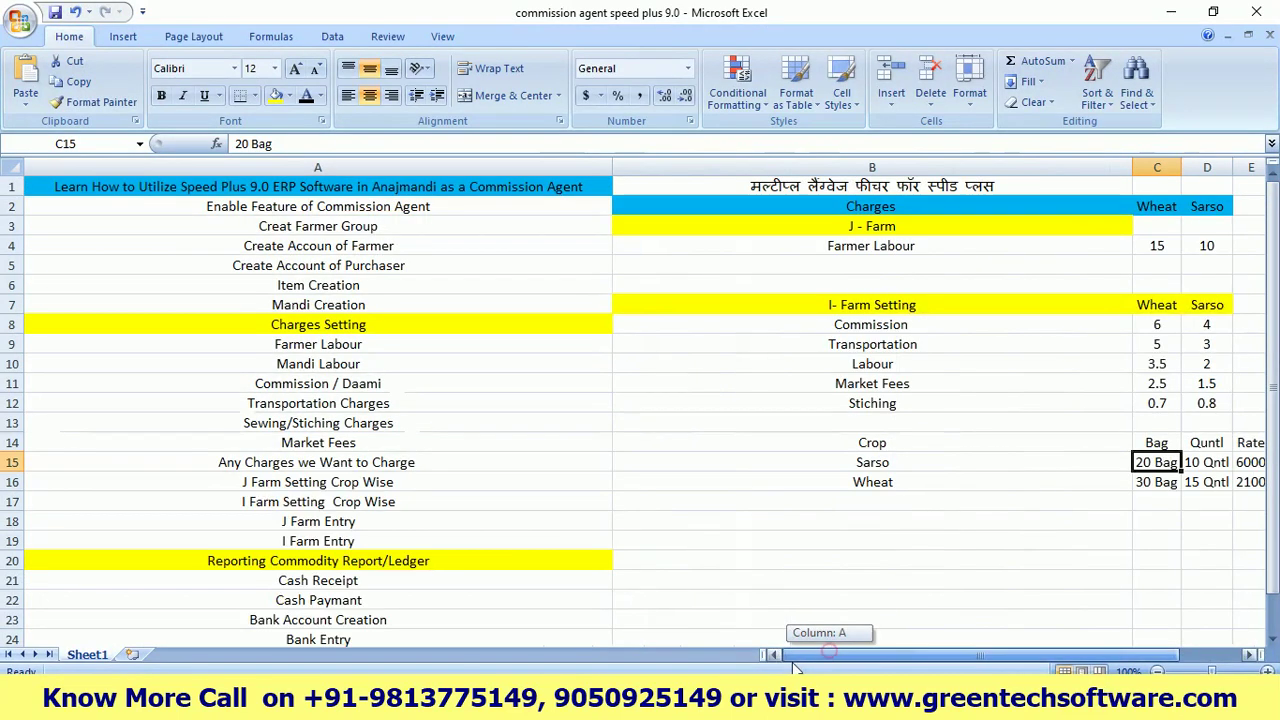
left_click(281, 482)
double_click(411, 482)
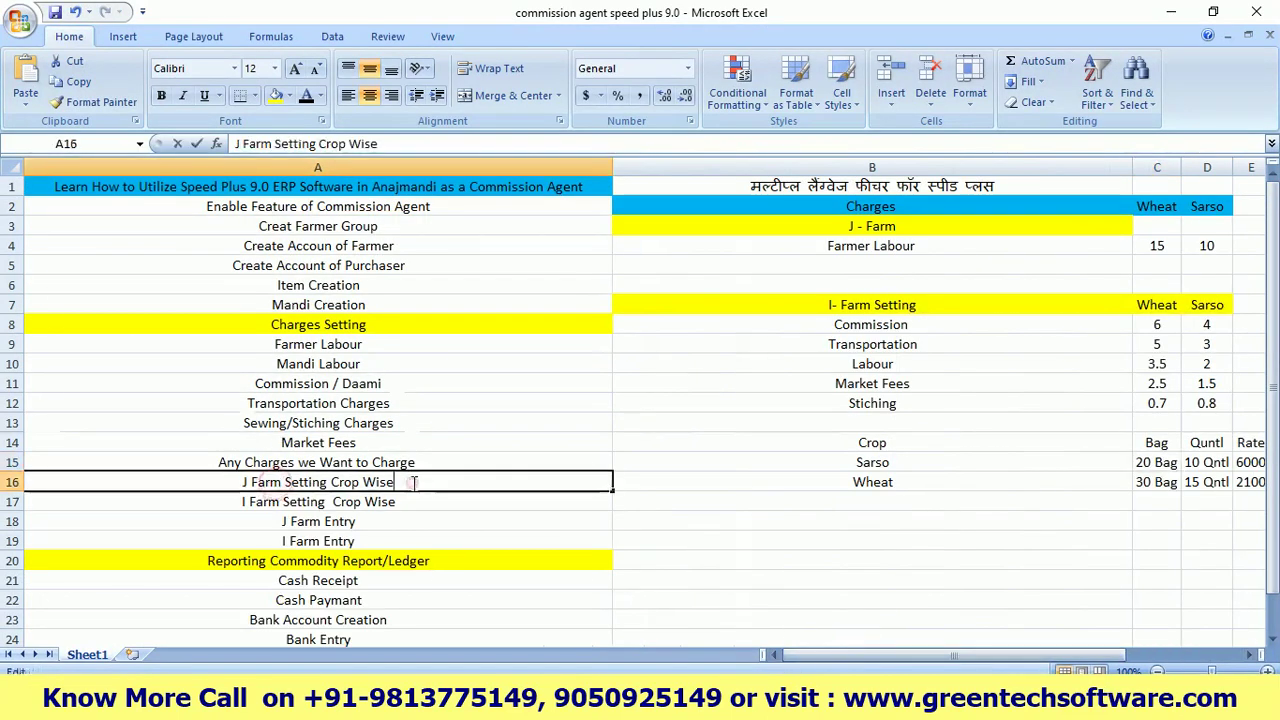
double_click(378, 521)
left_click_drag(378, 521, 281, 521)
double_click(374, 538)
left_click_drag(371, 538, 272, 540)
left_click(485, 494)
Highlight the Reporting Commodity Report/Ledger item, then minimize the Excel workbook
scroll(490, 459, "down", 3)
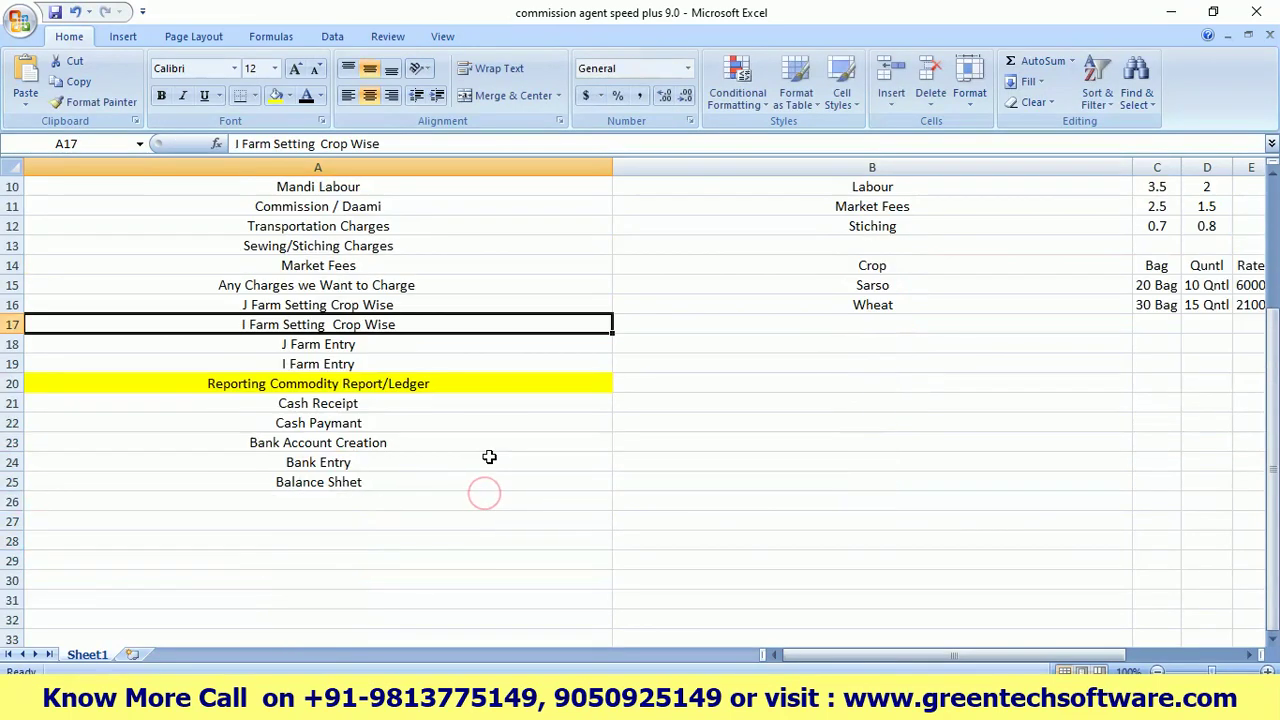
left_click(336, 389)
double_click(443, 383)
left_click_drag(459, 383, 234, 384)
left_click(191, 391)
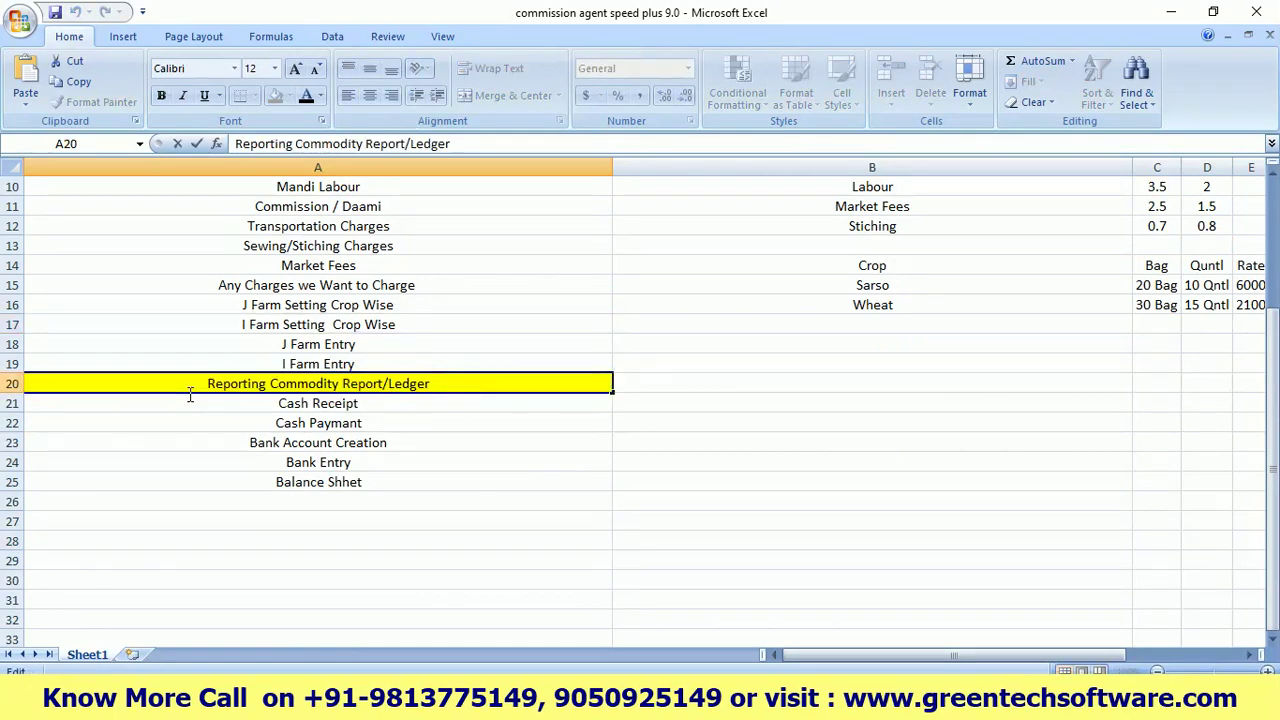
left_click(507, 322)
left_click(1168, 14)
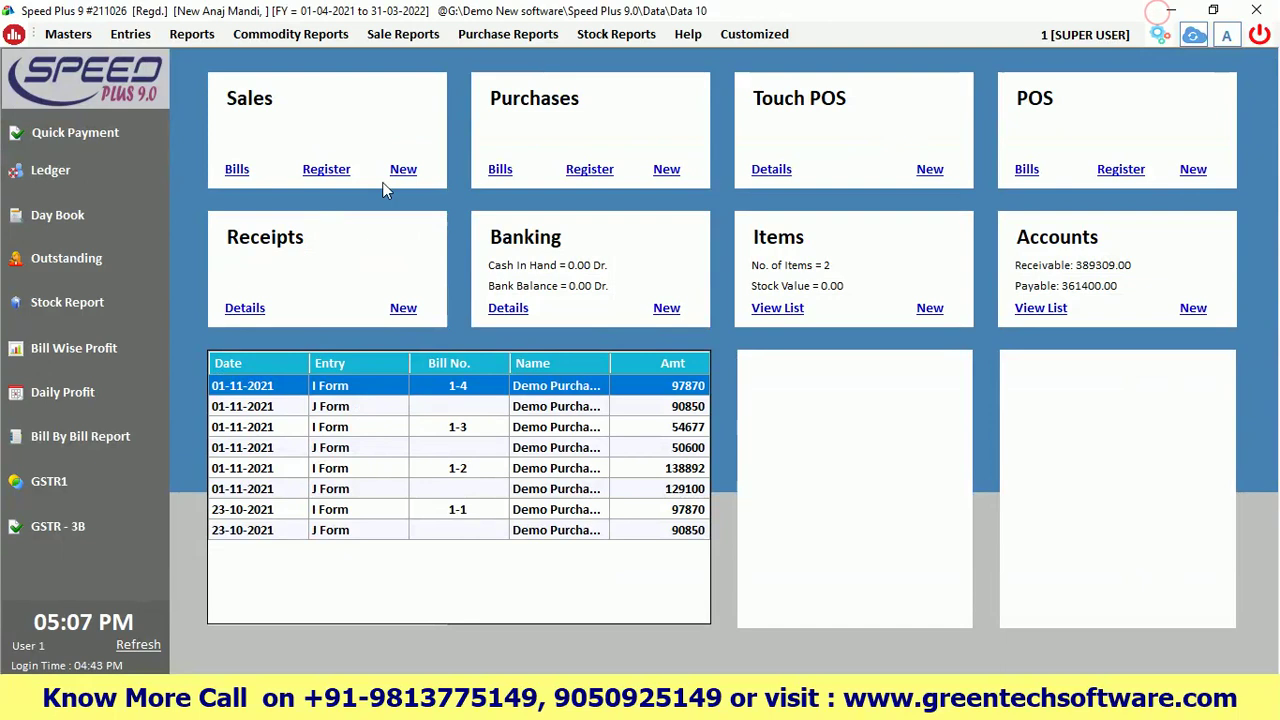
Run the Ledger report for Demo Farmer, found by typing 'demo', with the default dates
left_click(193, 38)
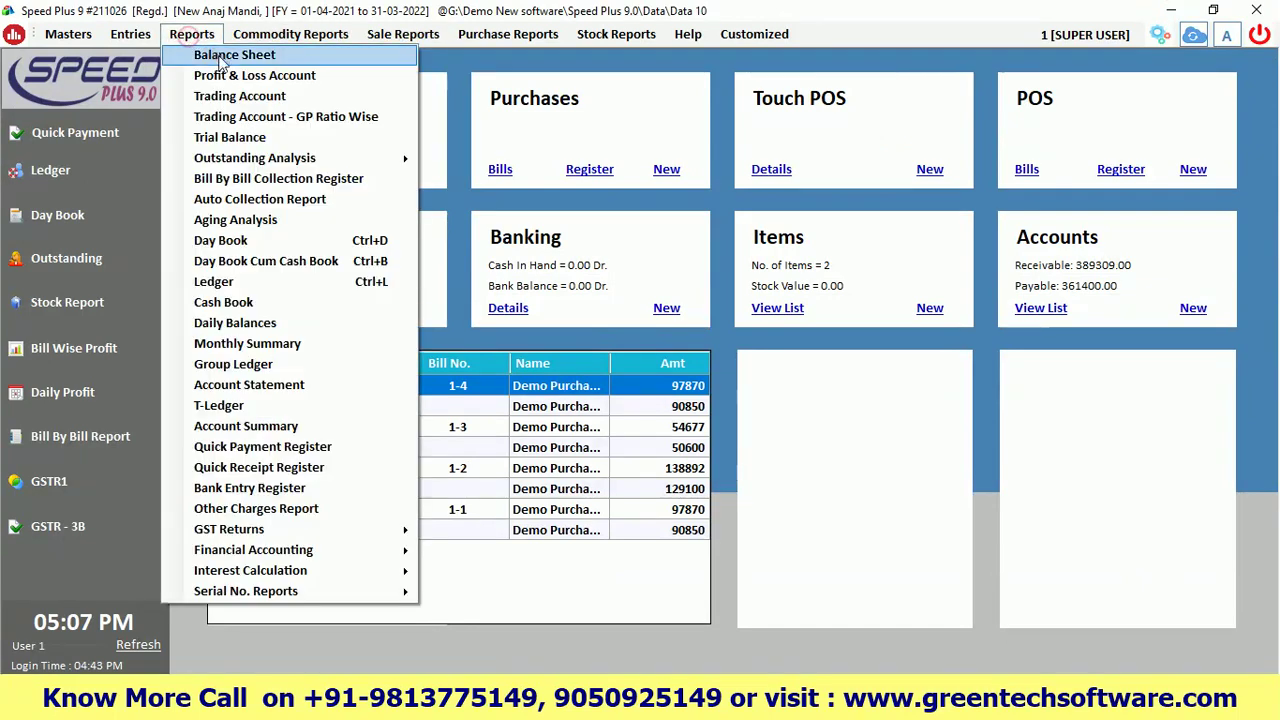
left_click(213, 284)
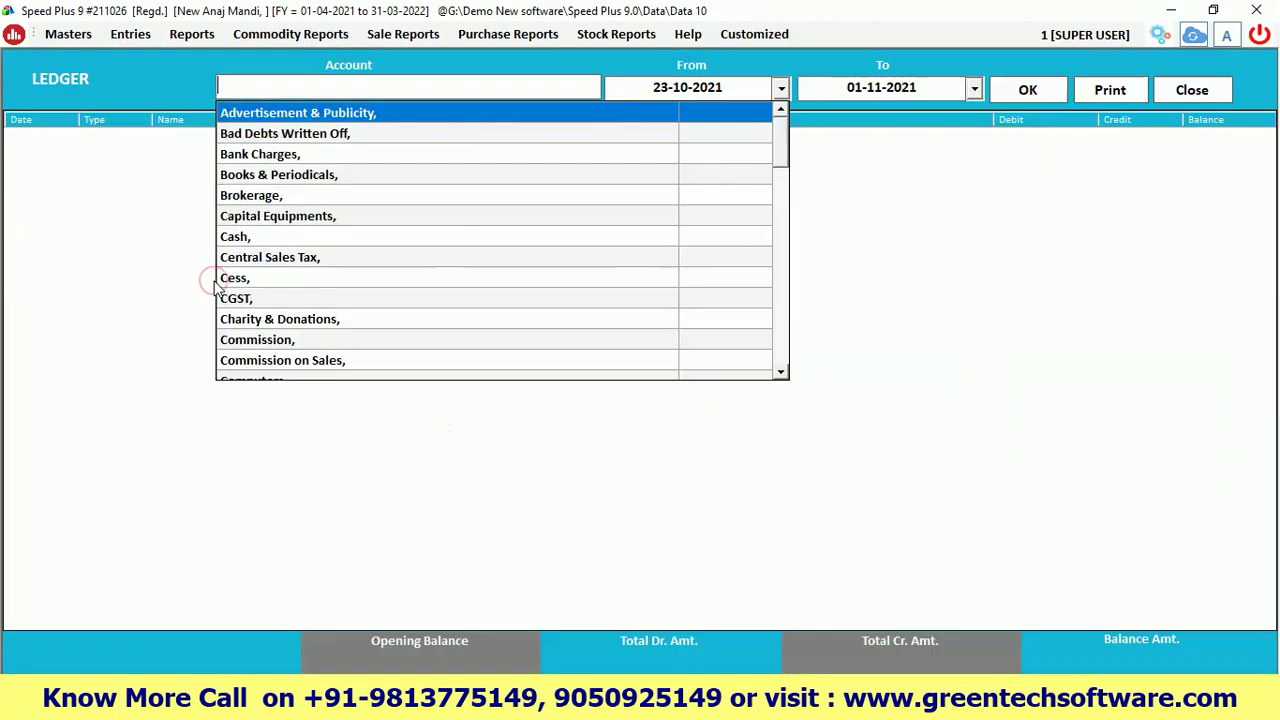
type("demo")
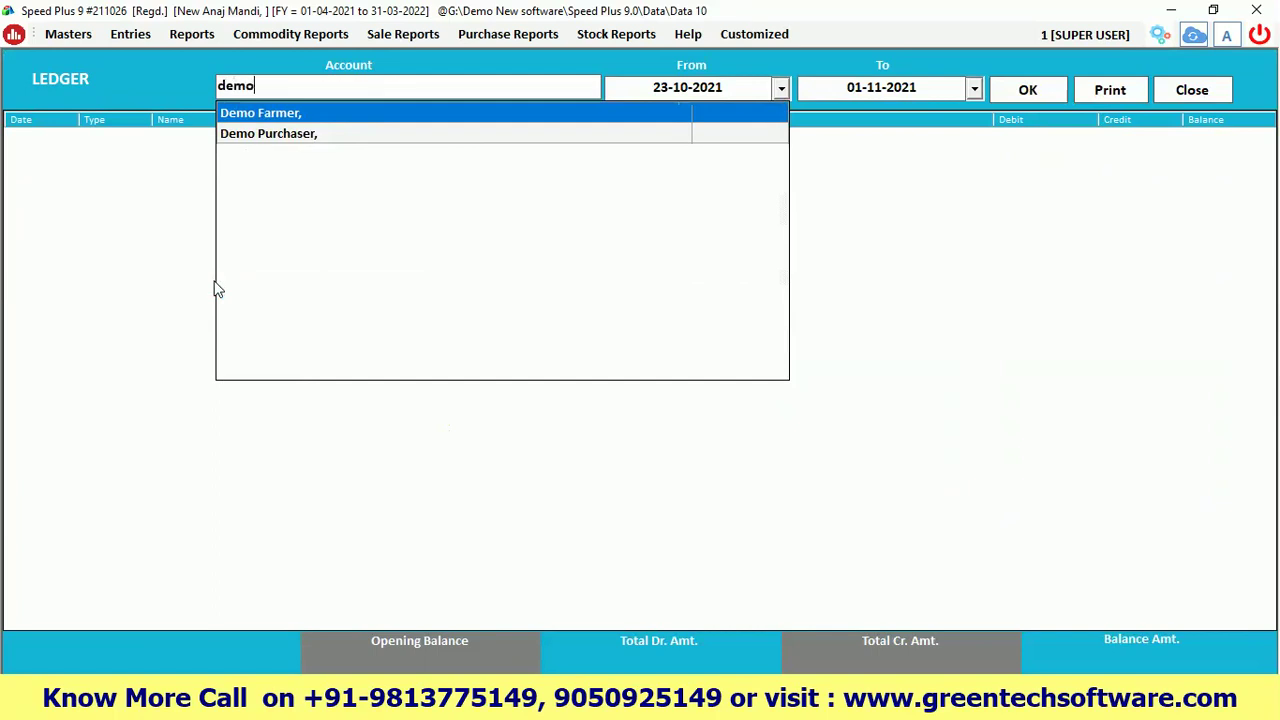
key("Return")
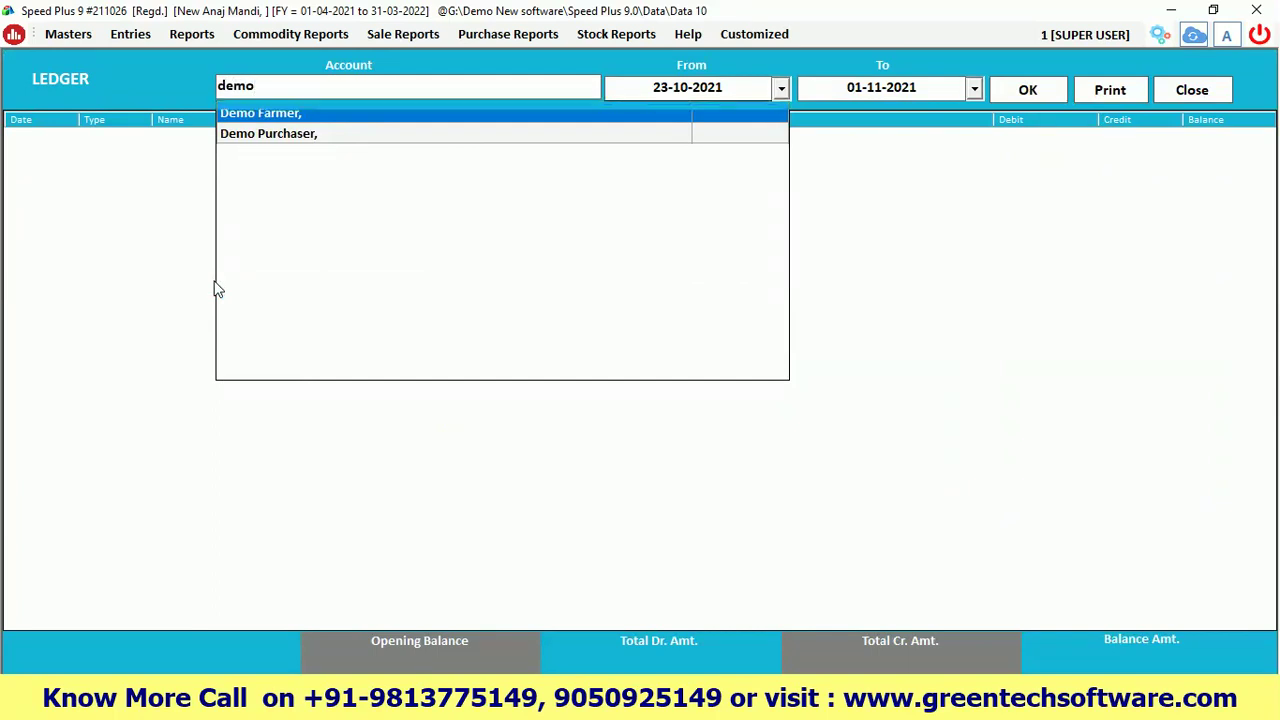
key("Return")
key("Return")
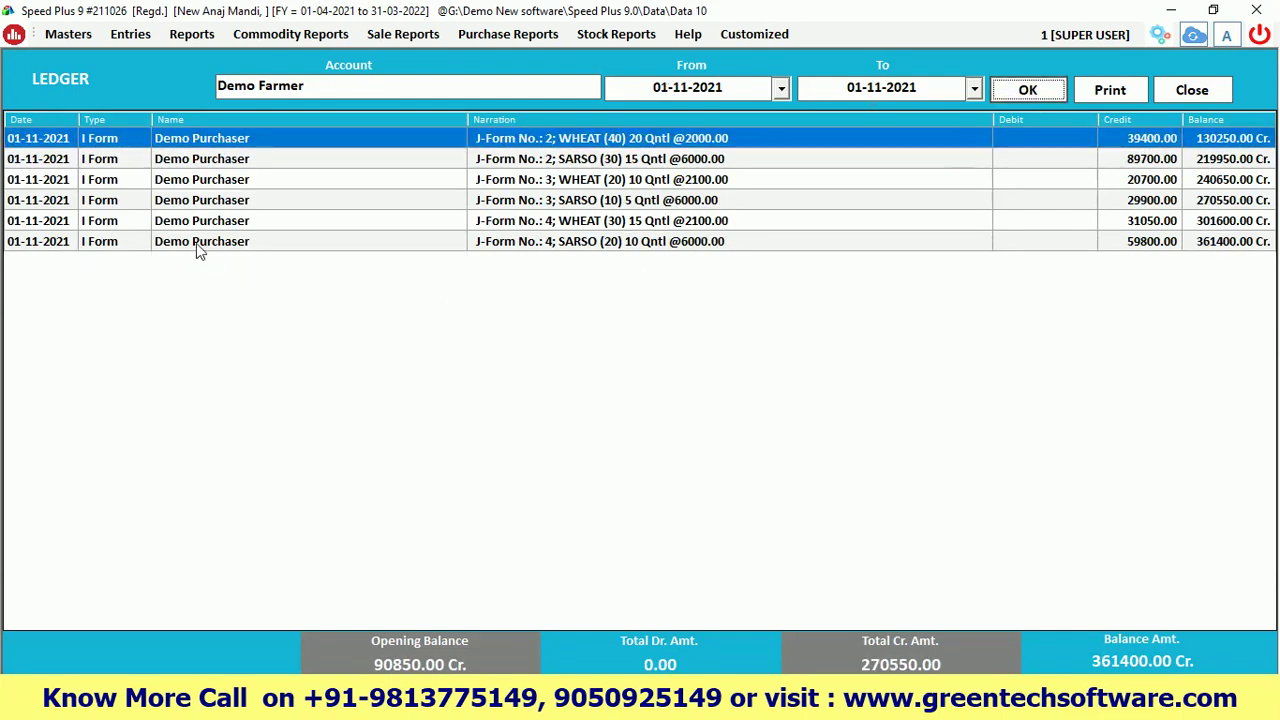
Compare the SARSO 10 Qntl and WHEAT 15 Qntl J-Form No. 4 entries in the ledger
left_click(204, 246)
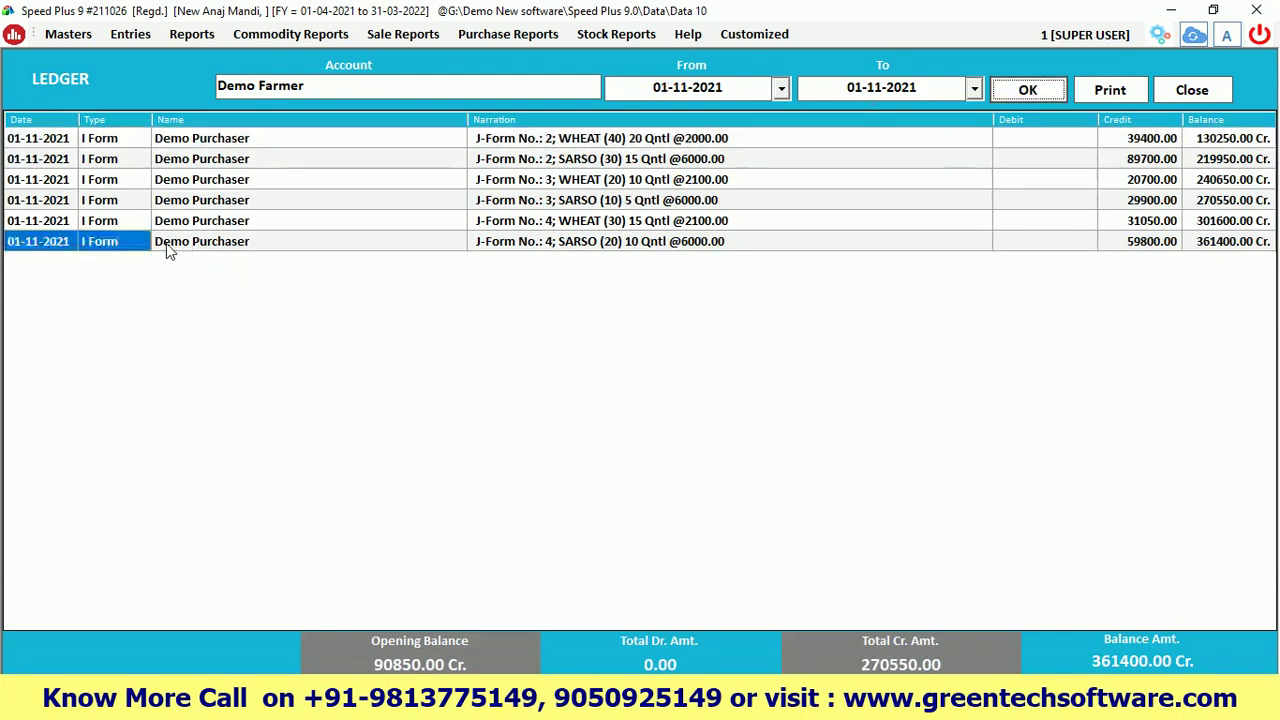
left_click(1132, 222)
left_click(1134, 250)
left_click(1130, 224)
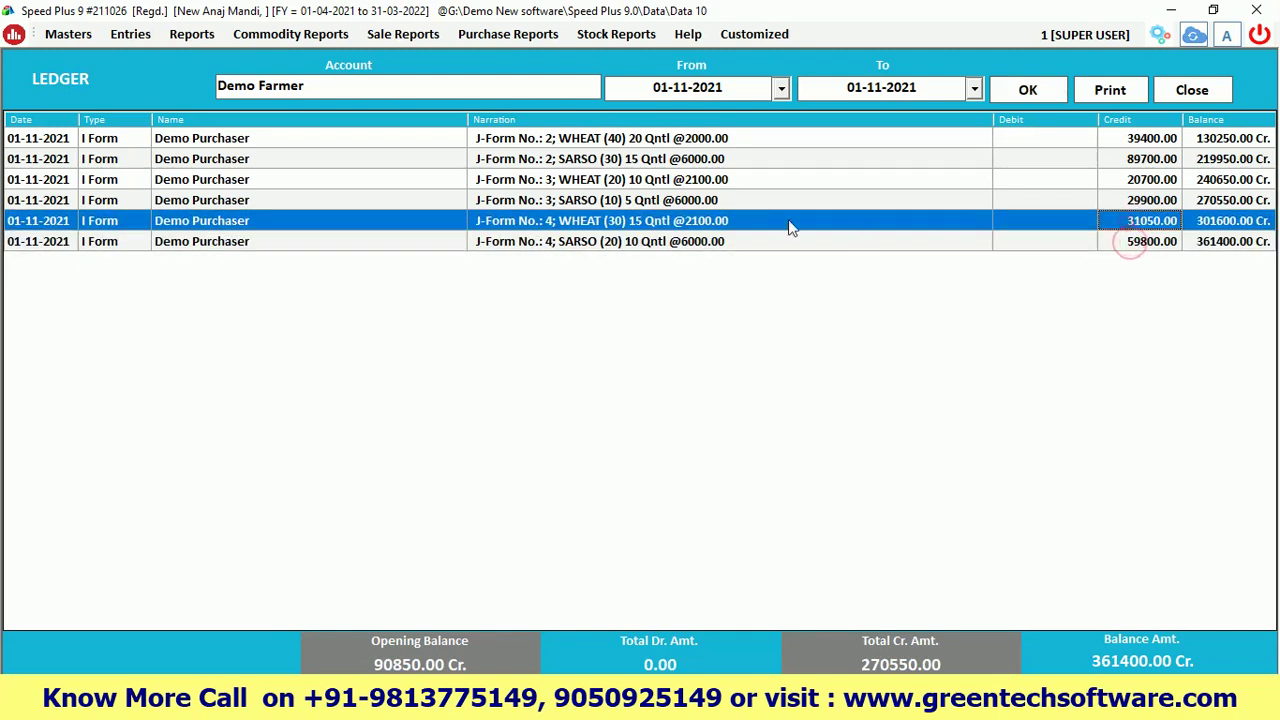
left_click(1132, 245)
left_click(1128, 225)
left_click(1130, 246)
left_click(1128, 223)
left_click(1130, 244)
left_click(1130, 225)
Show the J-Form Register for all farmers with Pending unchecked, then close it and the ledger
left_click(185, 37)
mouse_move(250, 38)
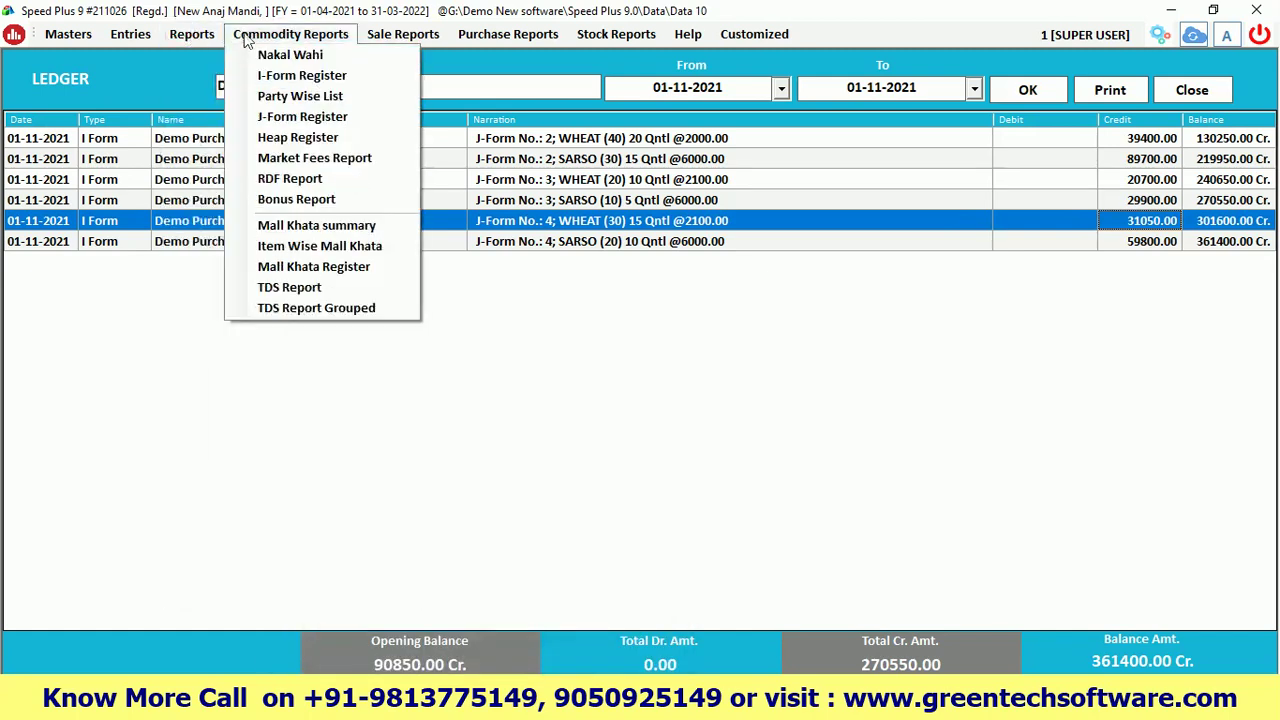
left_click(288, 117)
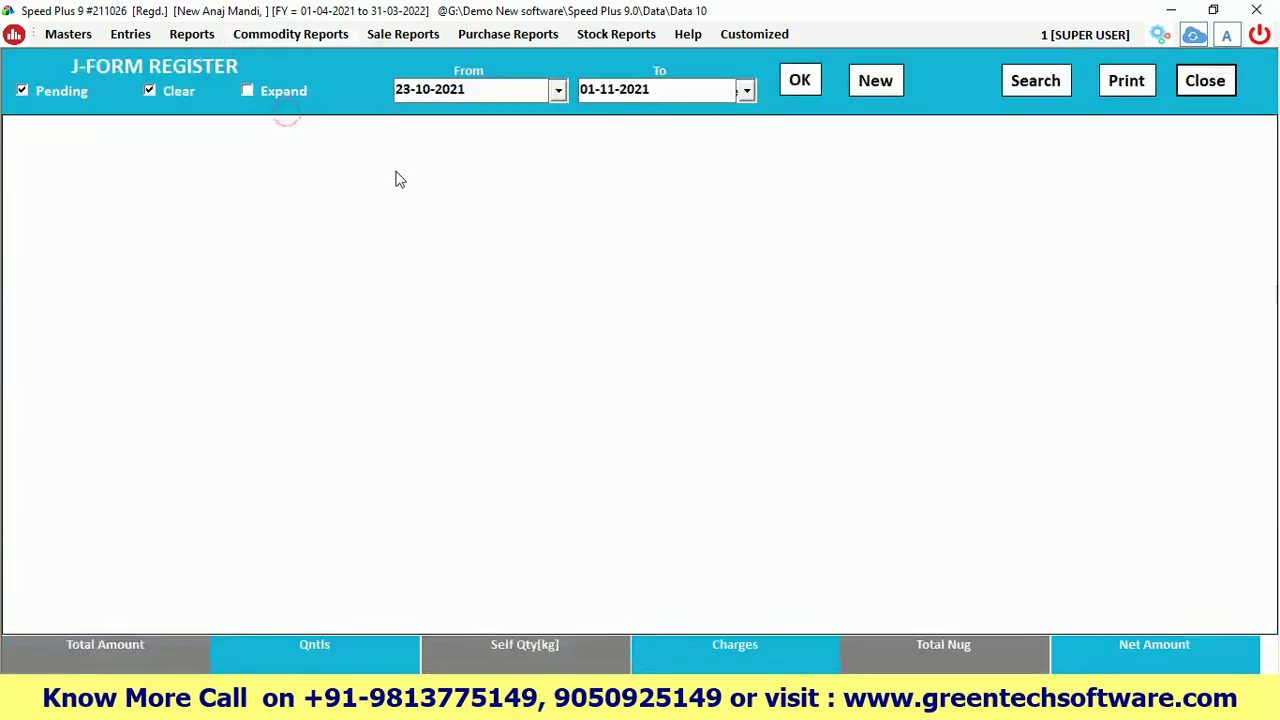
left_click(801, 84)
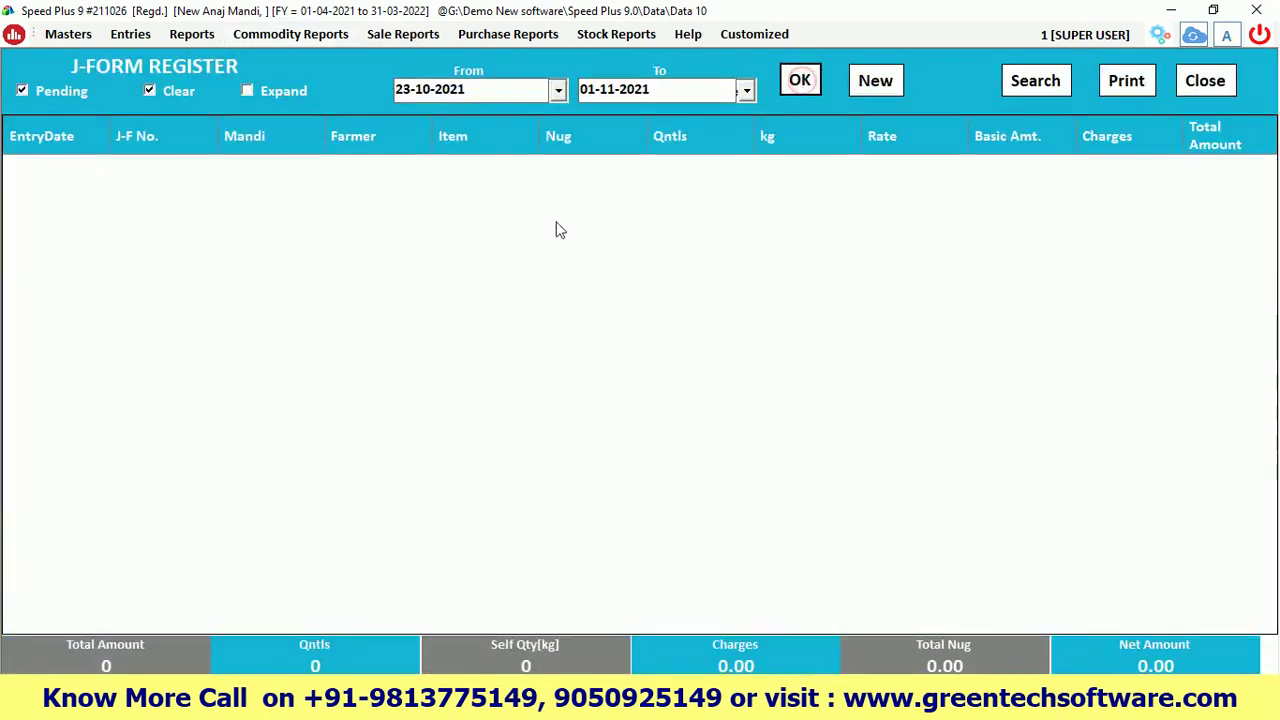
left_click(799, 82)
left_click(22, 91)
left_click(800, 82)
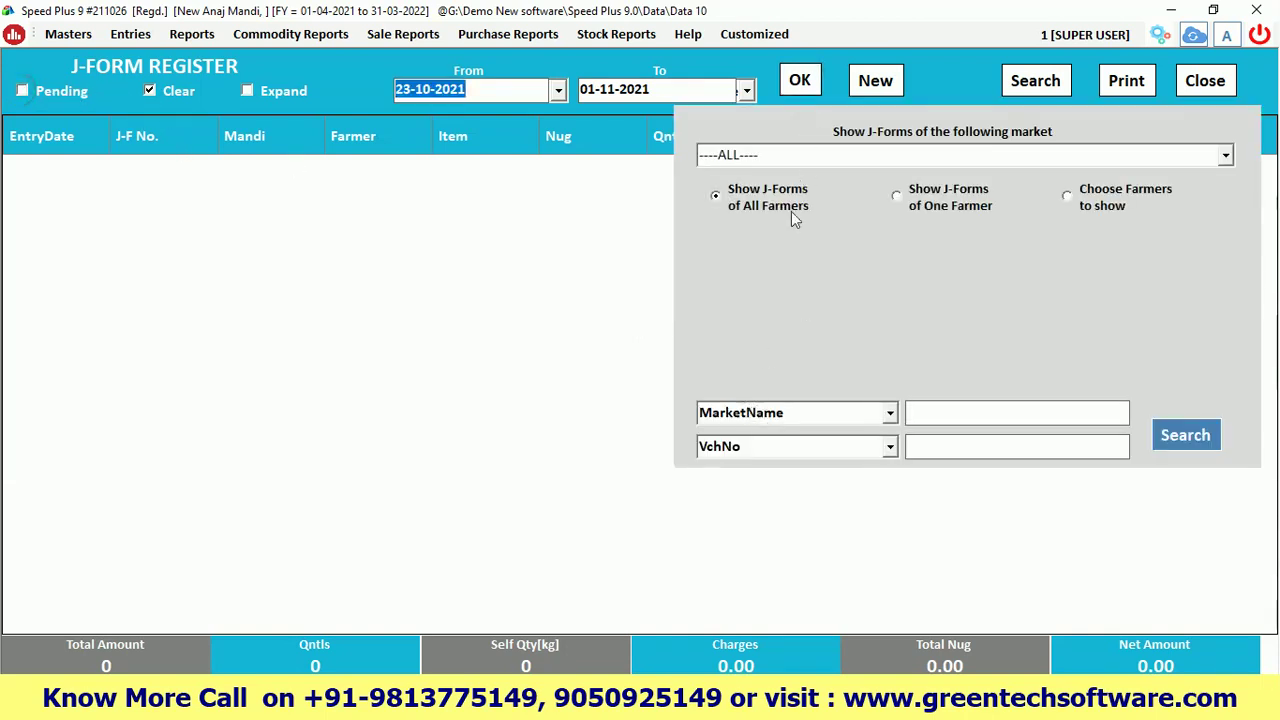
left_click(799, 86)
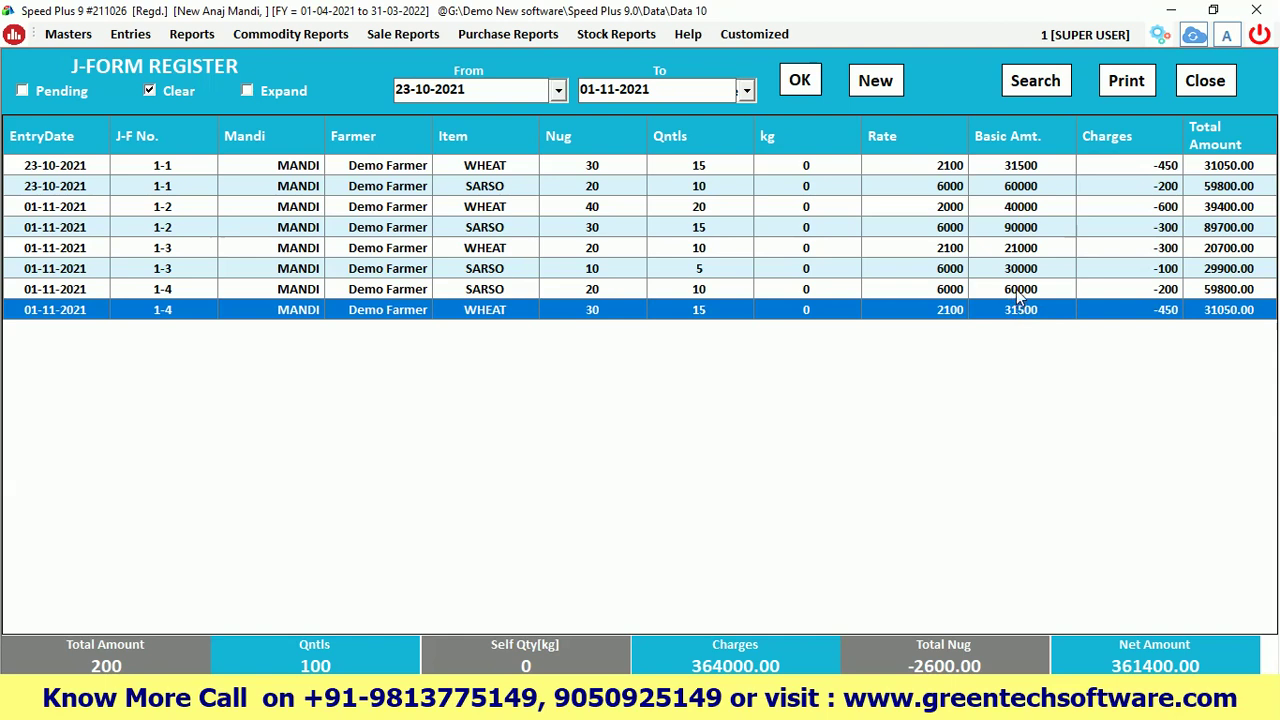
left_click(1206, 83)
left_click(1188, 86)
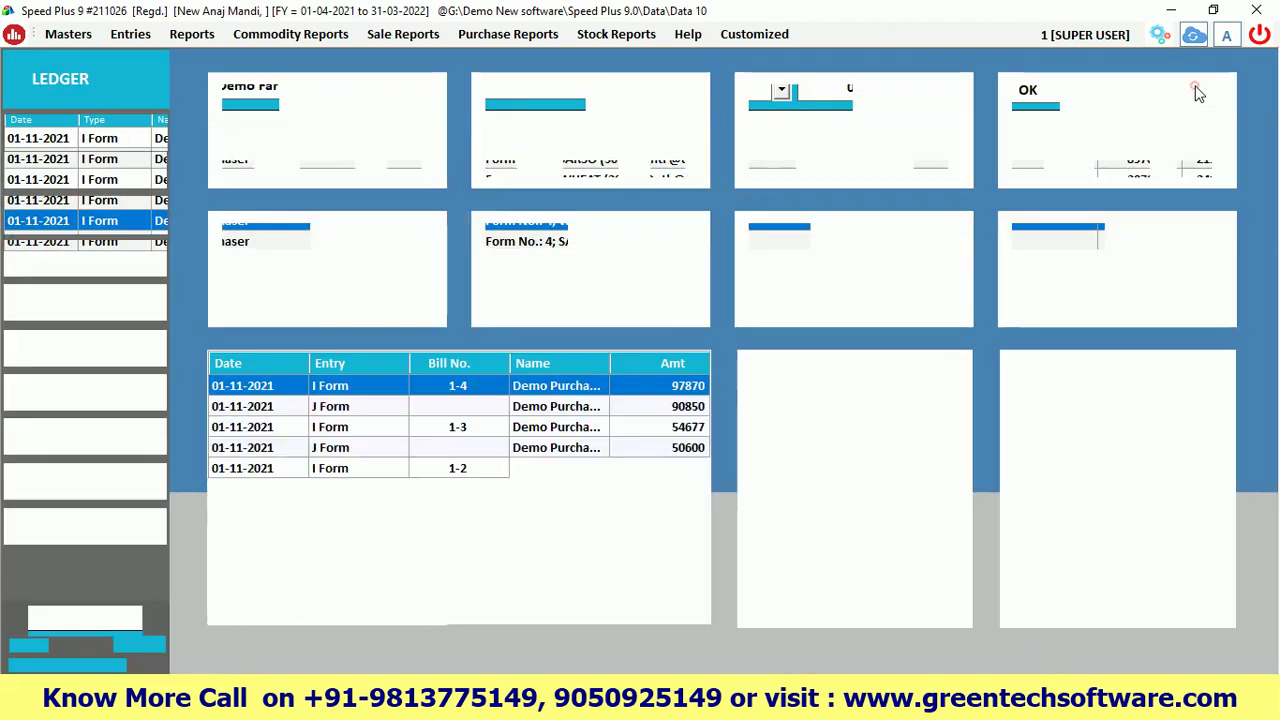
Generate the balance sheet as of 01-11-2021 and expand it to account-level details
left_click(195, 35)
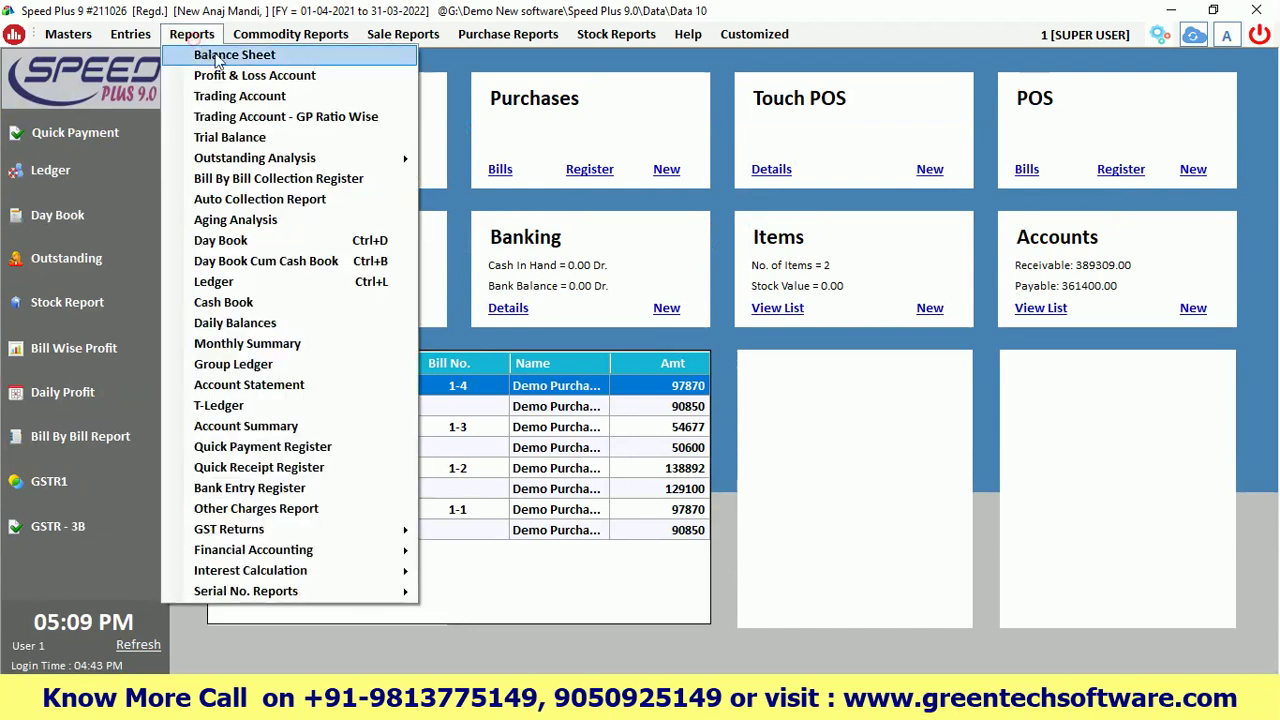
left_click(226, 58)
left_click(785, 83)
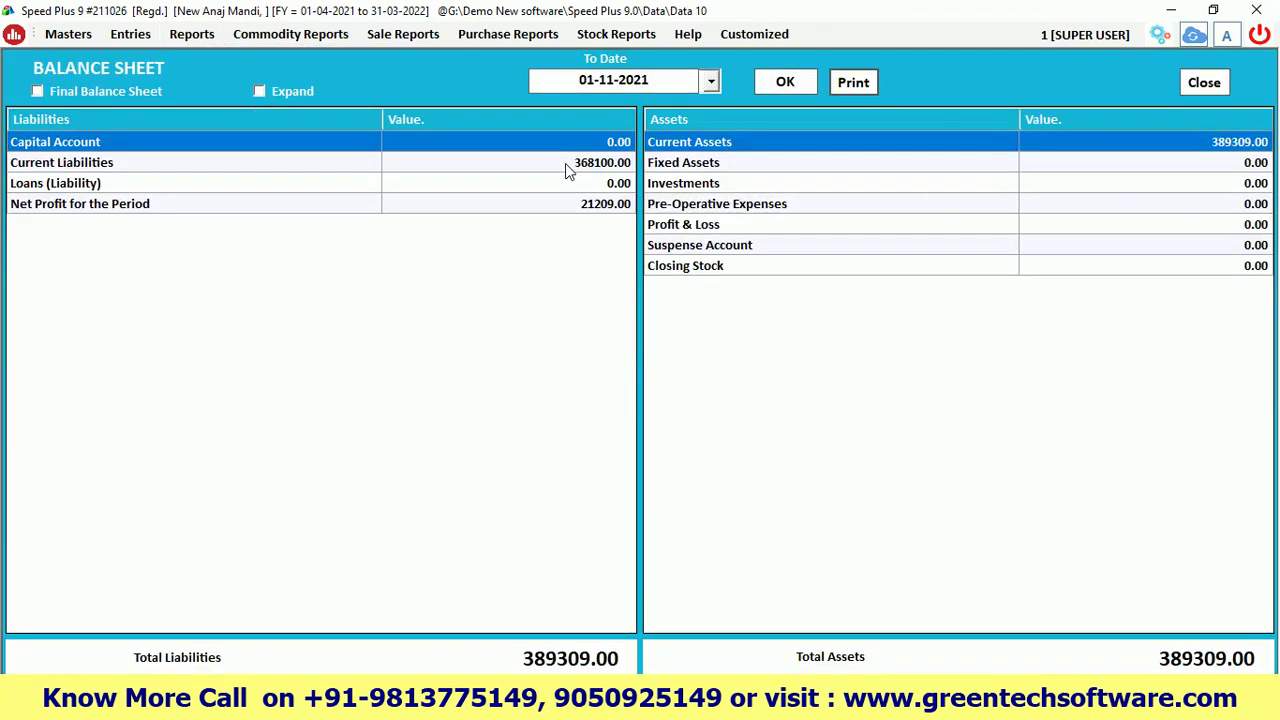
left_click(564, 163)
left_click(529, 204)
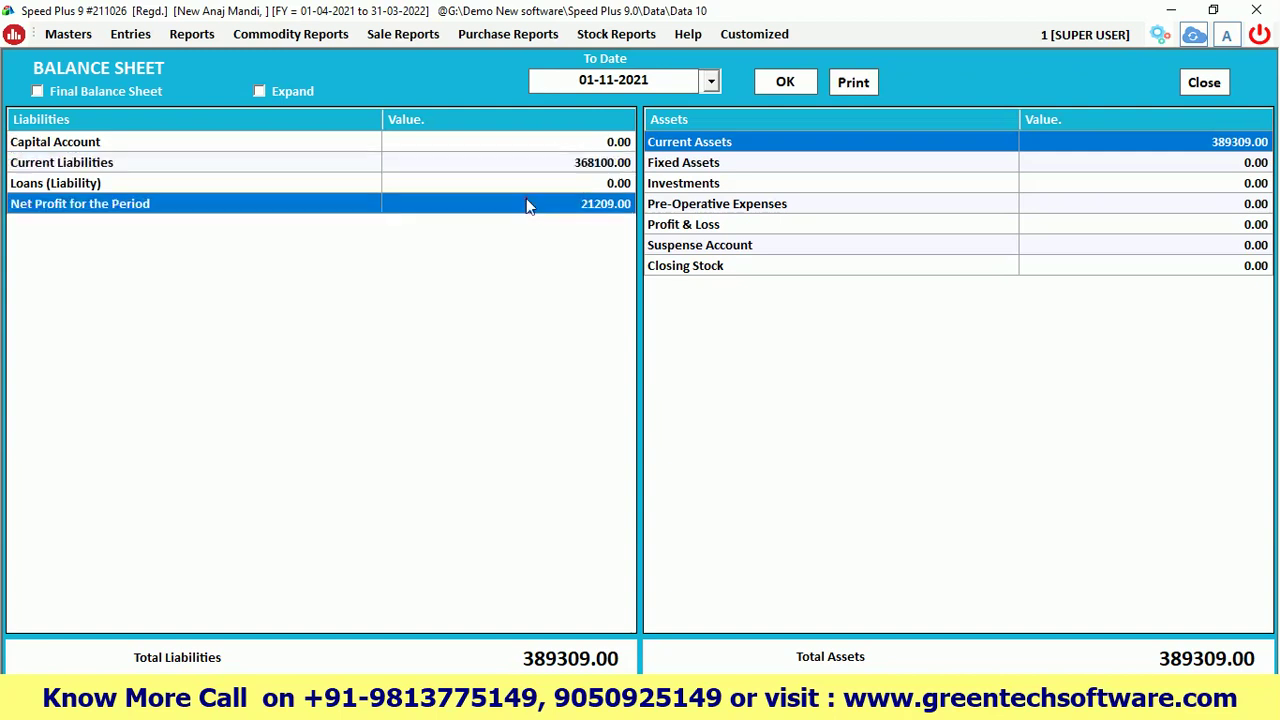
left_click(765, 150)
left_click(260, 92)
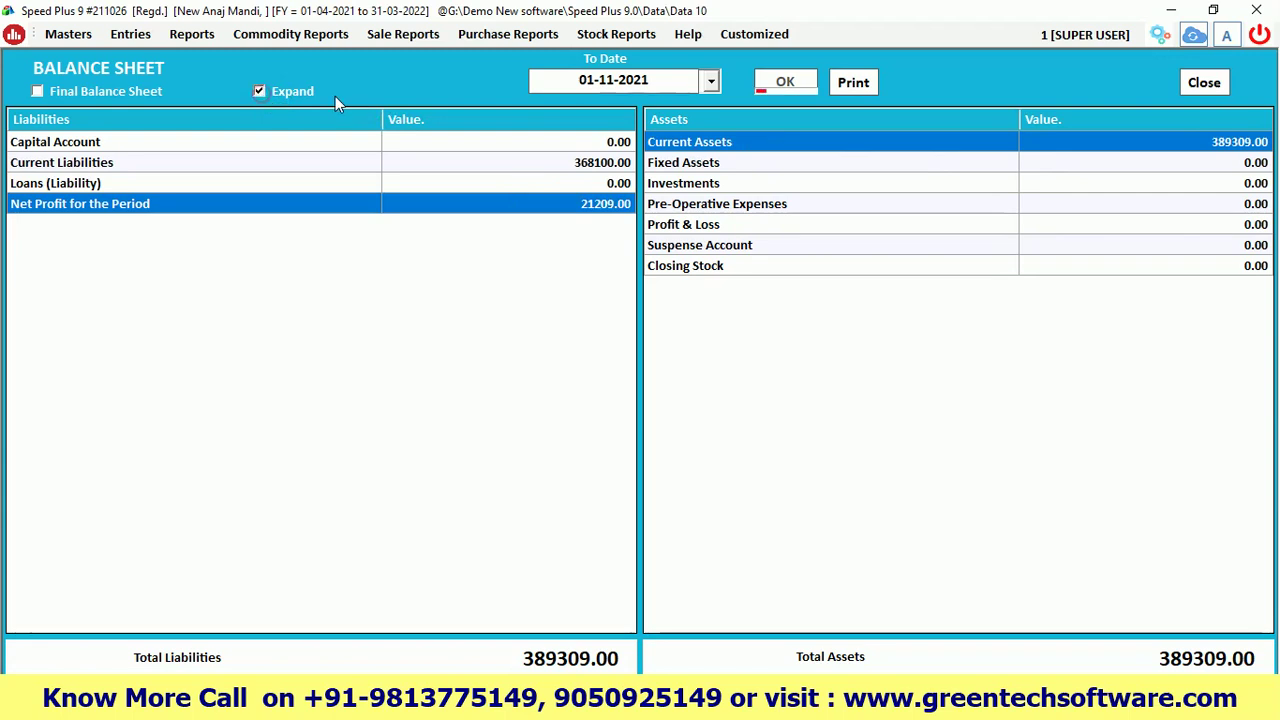
left_click(788, 84)
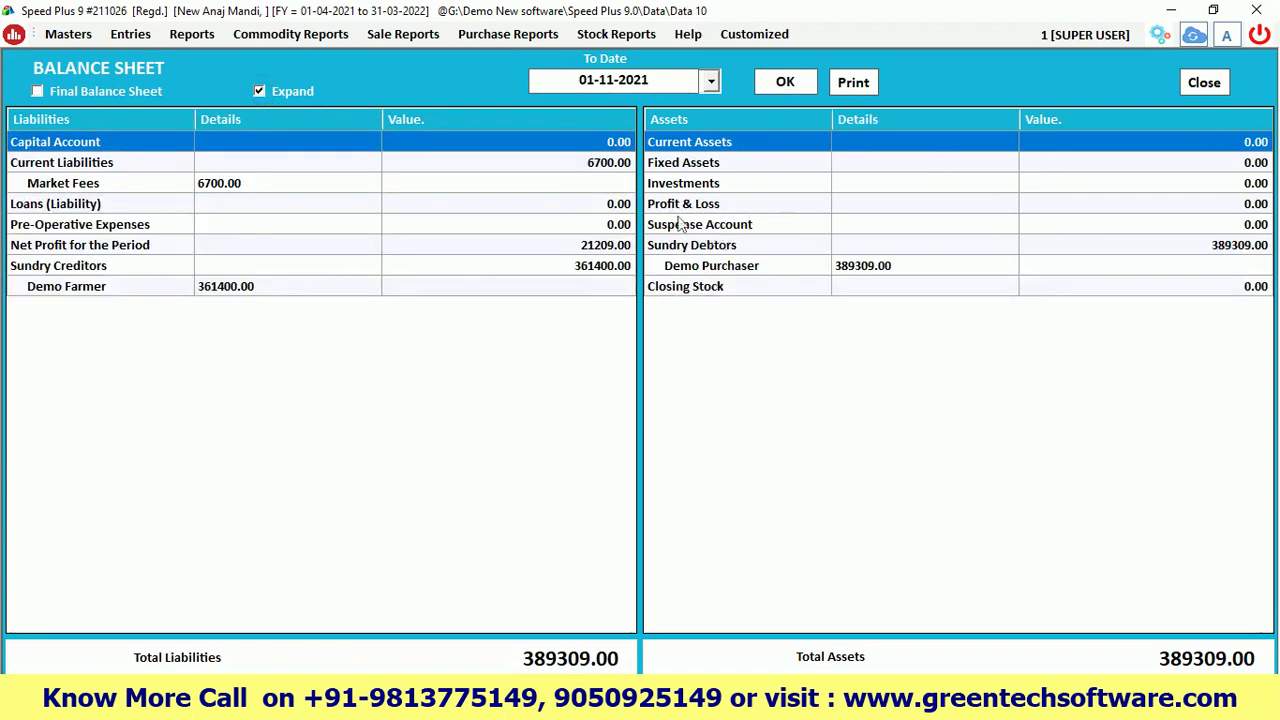
Check Demo Purchaser receivable 389309.00 and Demo Farmer payable 361400.00, then close the balance sheet
left_click(720, 150)
left_click(694, 248)
left_click(706, 268)
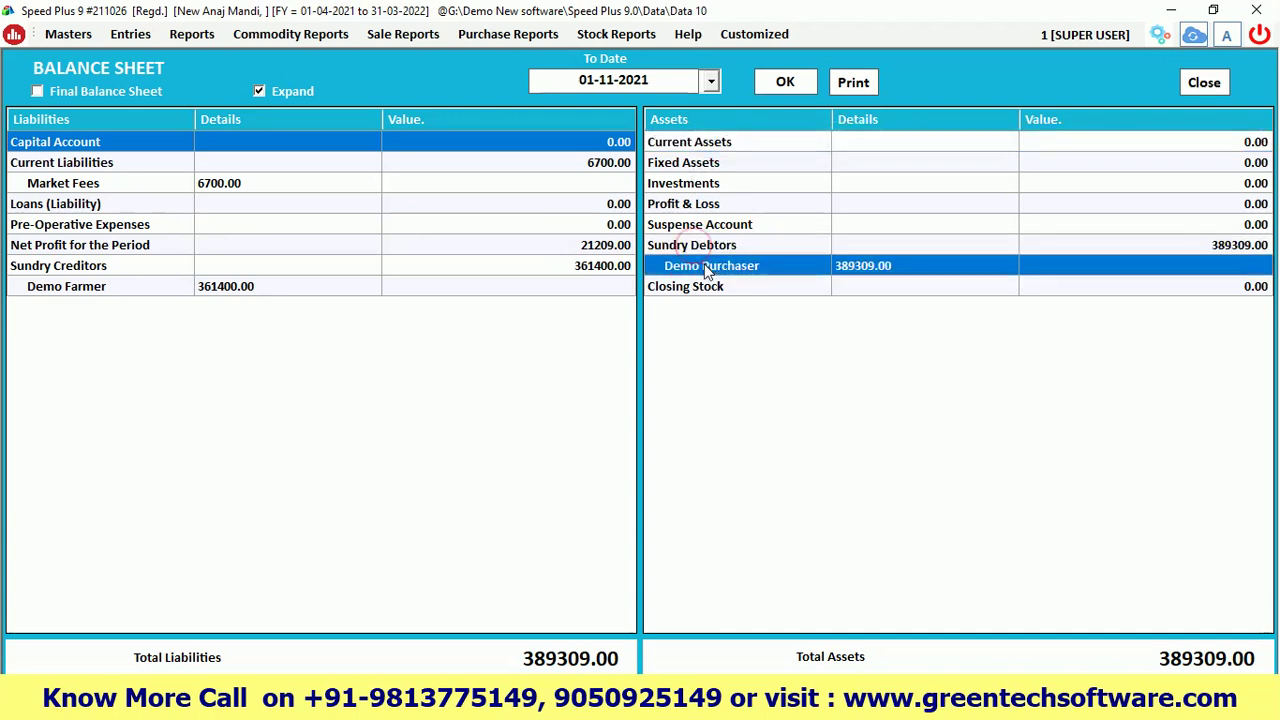
left_click(80, 272)
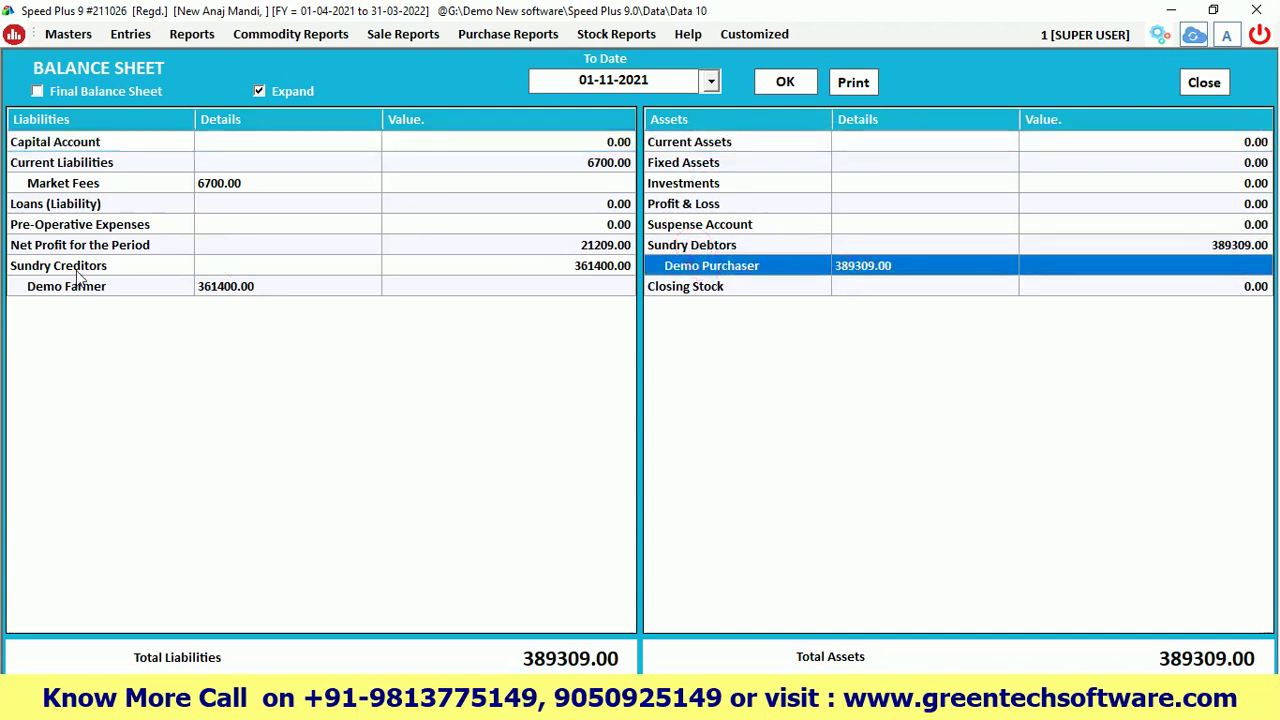
left_click(584, 250)
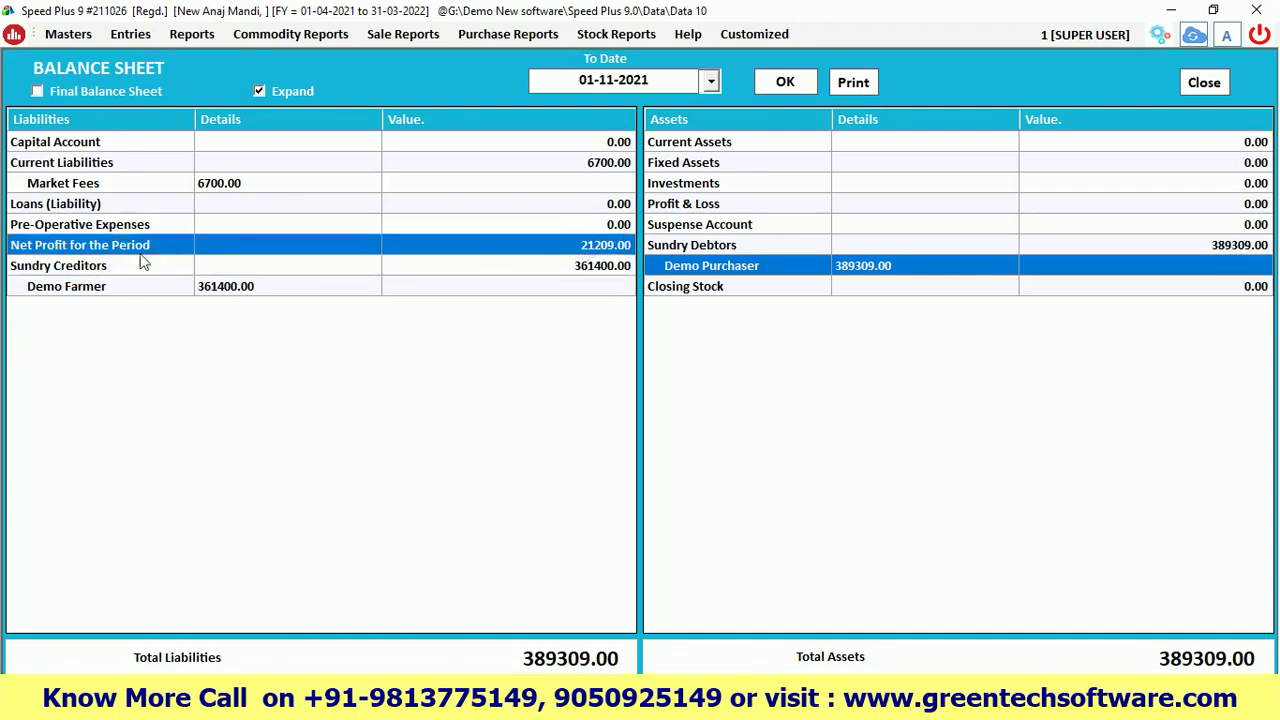
left_click(190, 286)
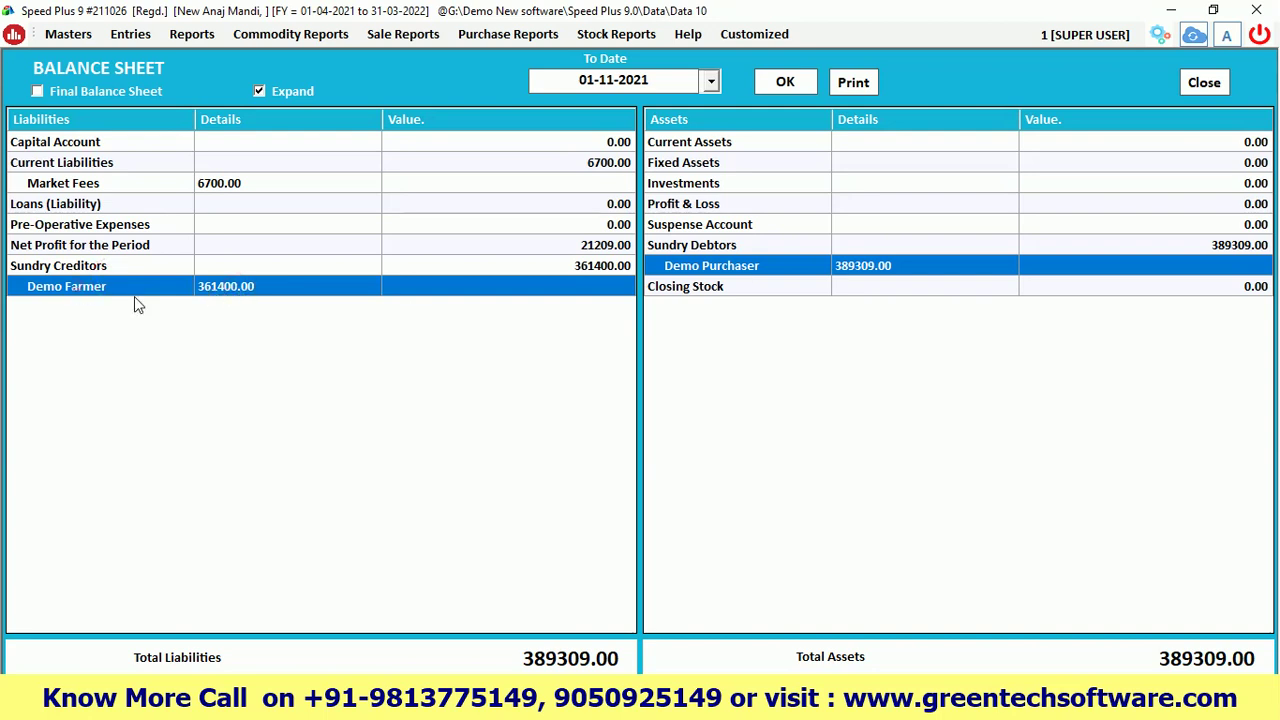
left_click(740, 275)
left_click(1200, 83)
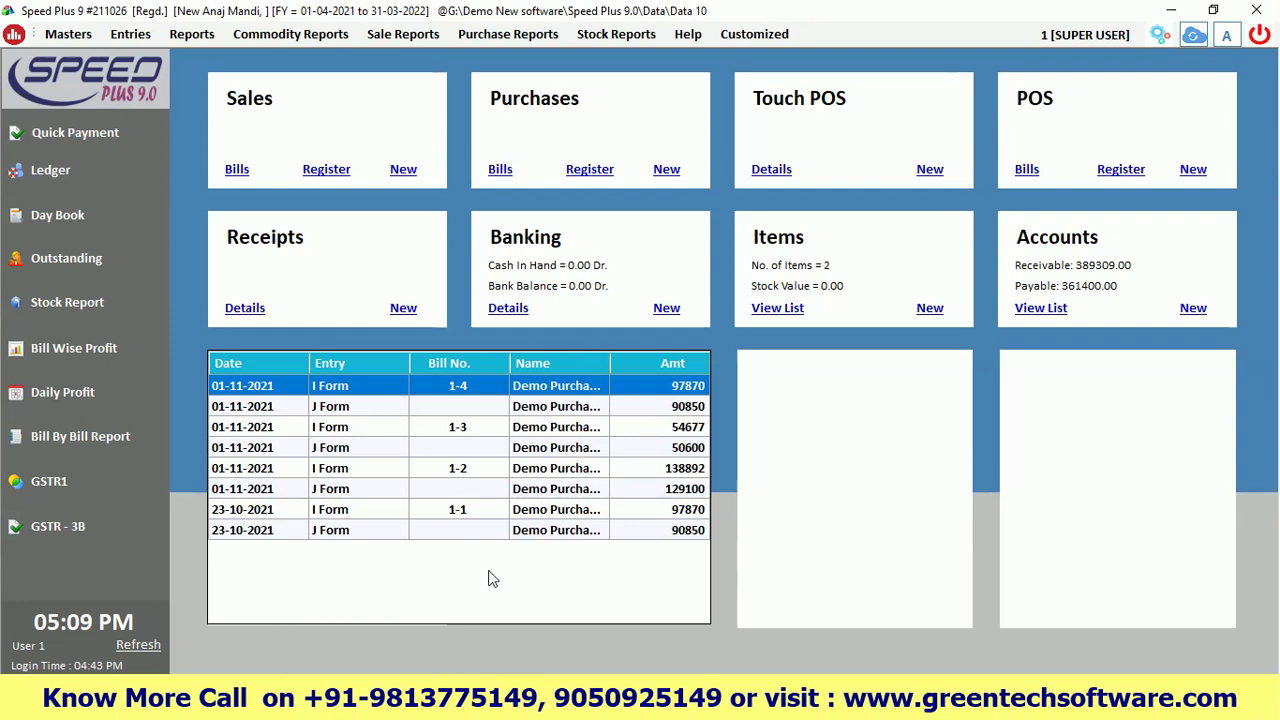
key("alt+Tab")
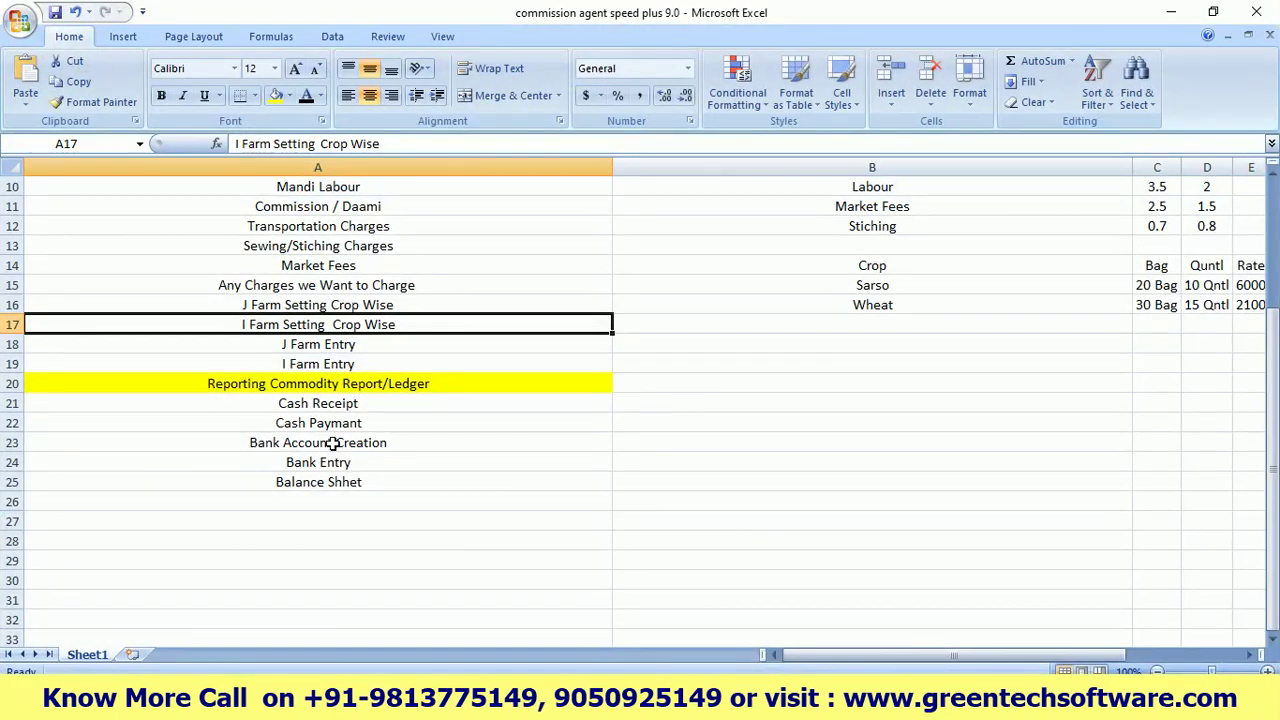
Highlight the Cash Receipt, Cash Paymant and Balance Shhet checklist items, then minimize Excel
left_click(366, 408)
key("ctrl+Down")
double_click(368, 405)
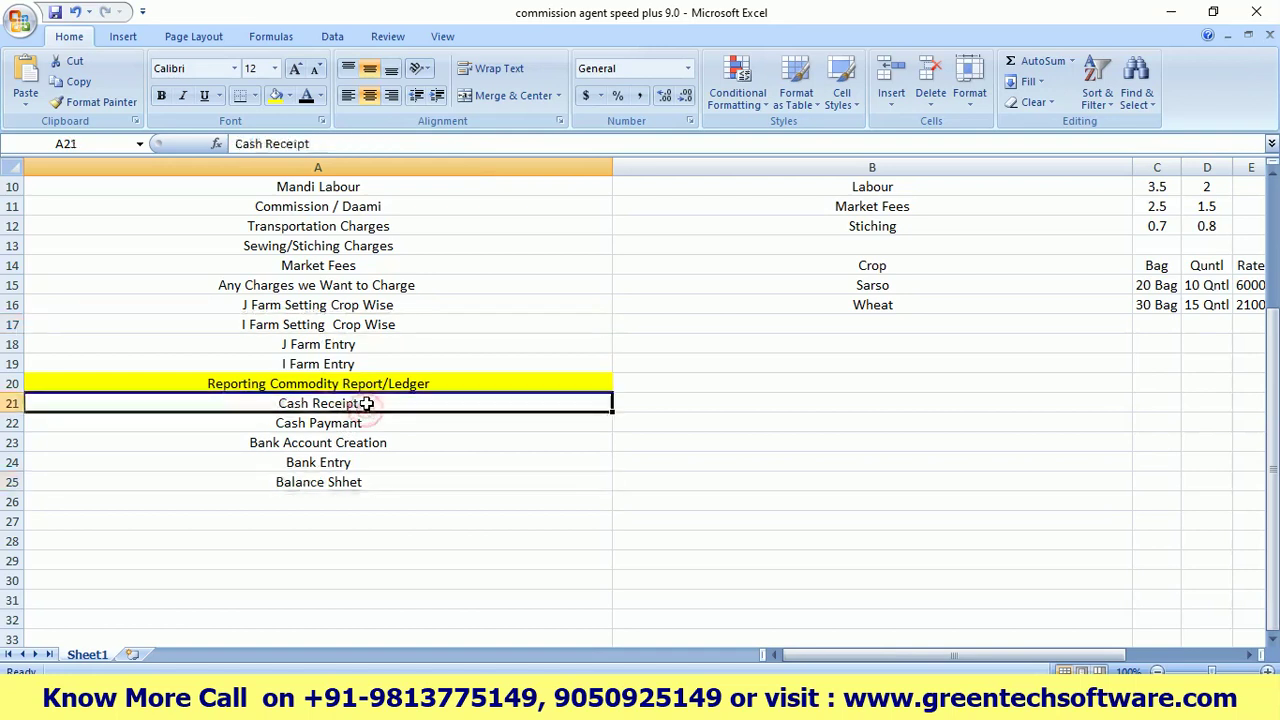
left_click_drag(372, 403, 304, 403)
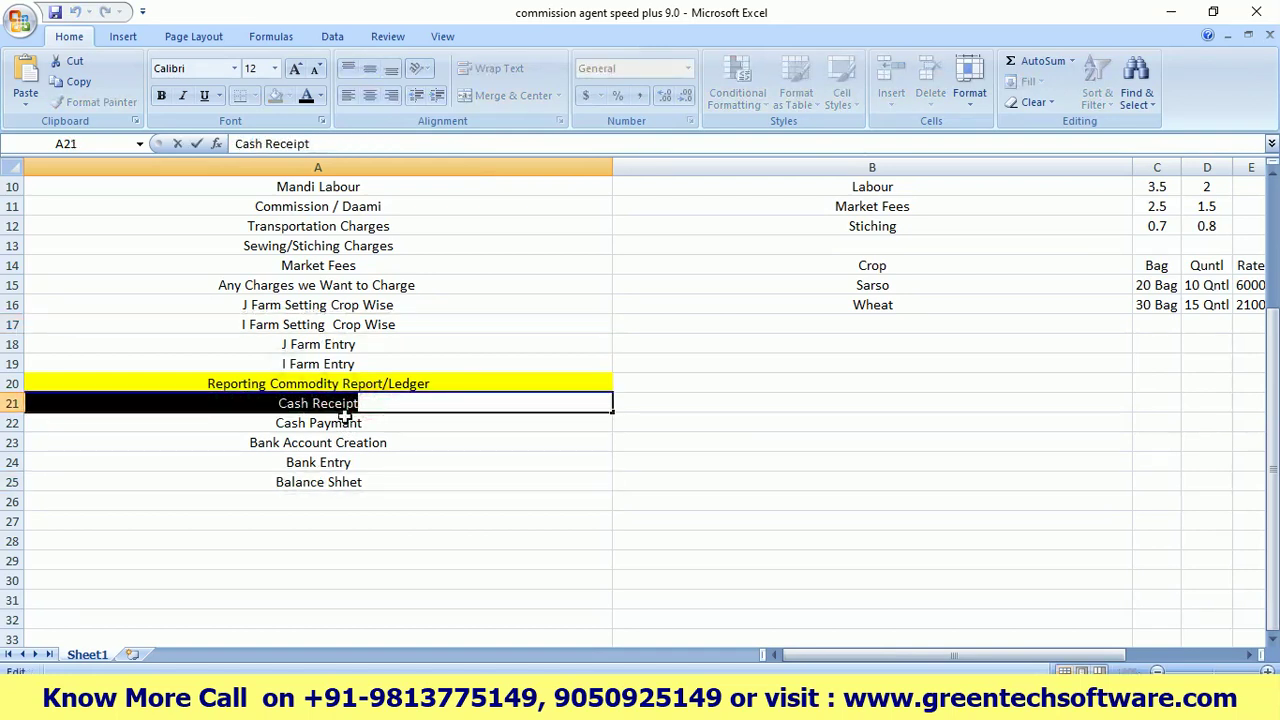
left_click(376, 423)
left_click_drag(378, 424, 273, 424)
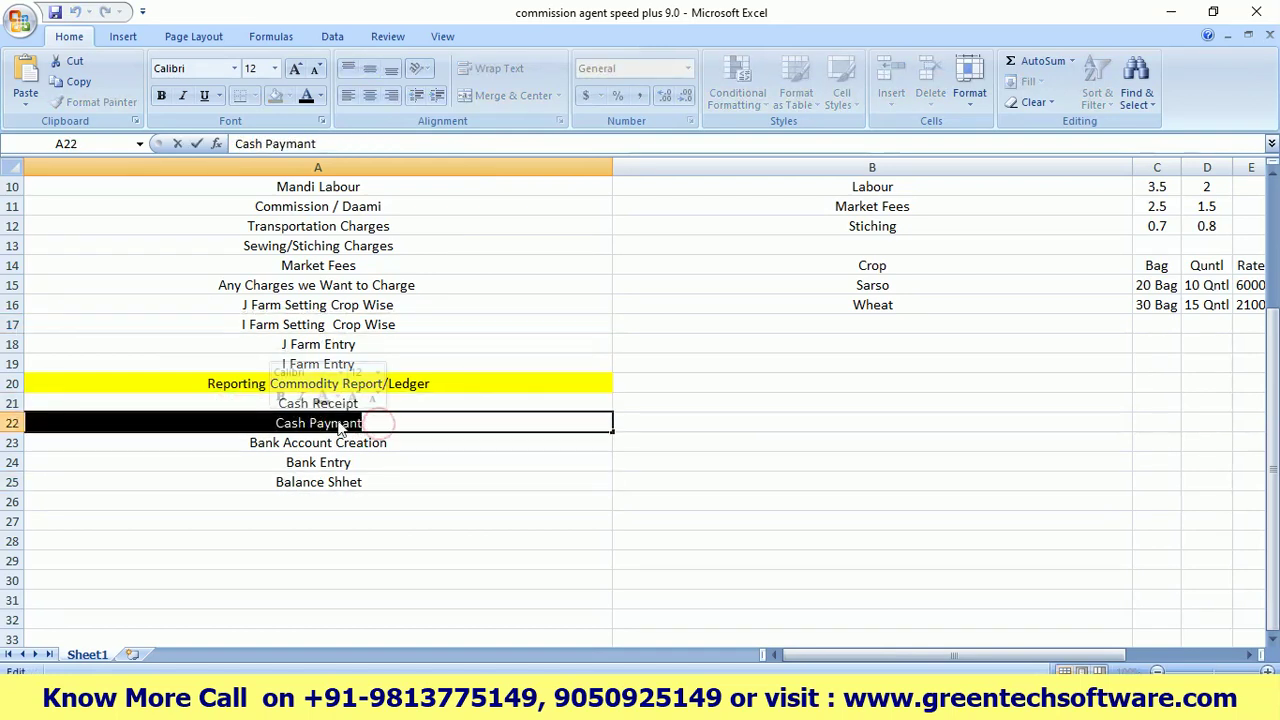
left_click(373, 420)
left_click(428, 478)
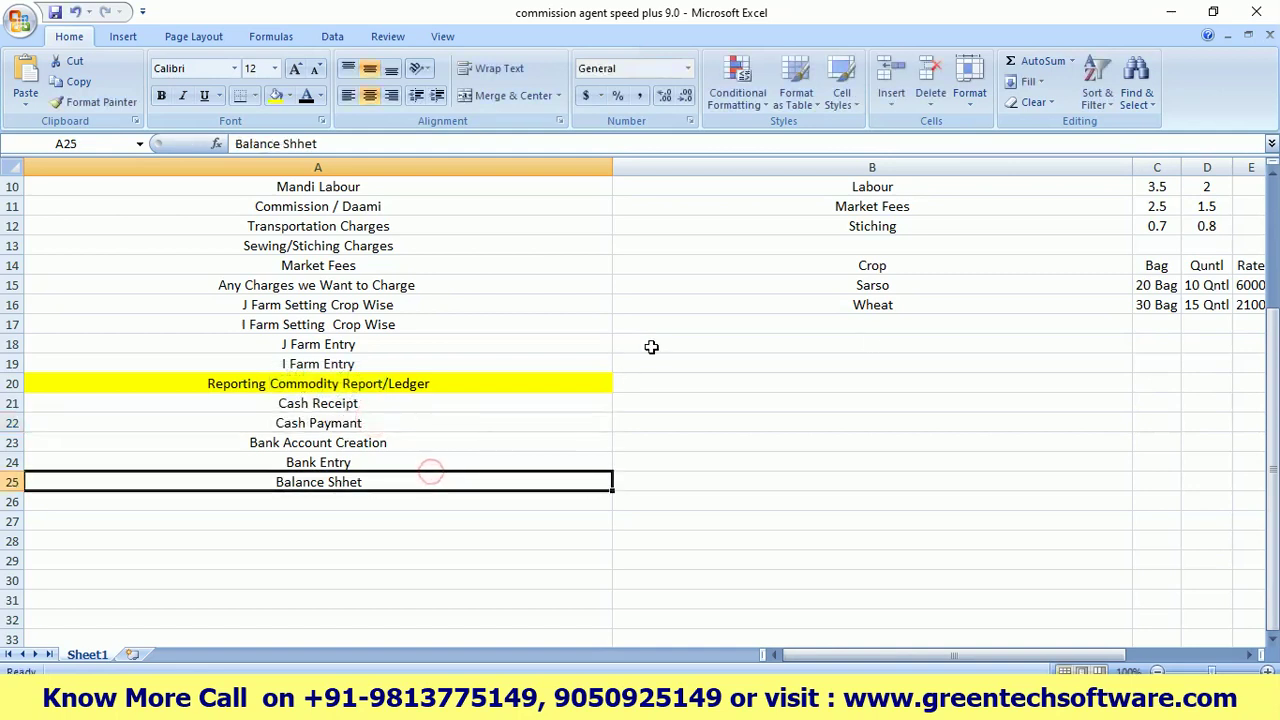
left_click(1165, 16)
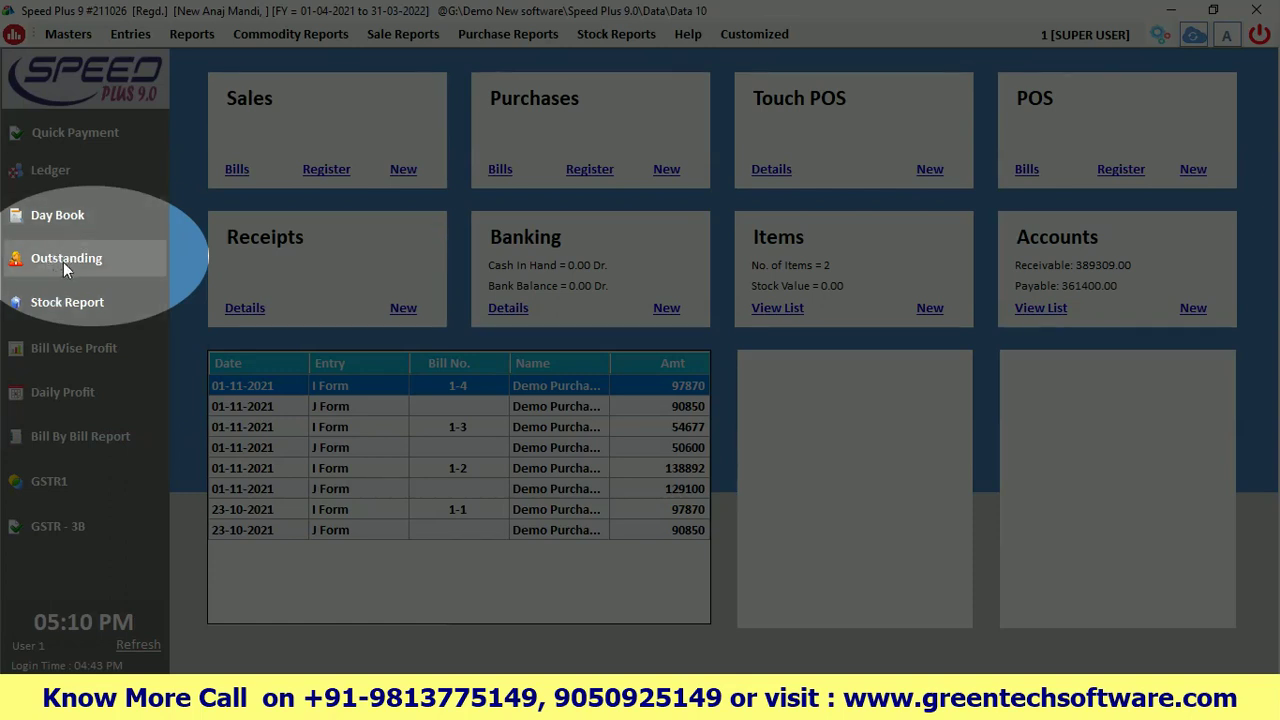
left_click(50, 262)
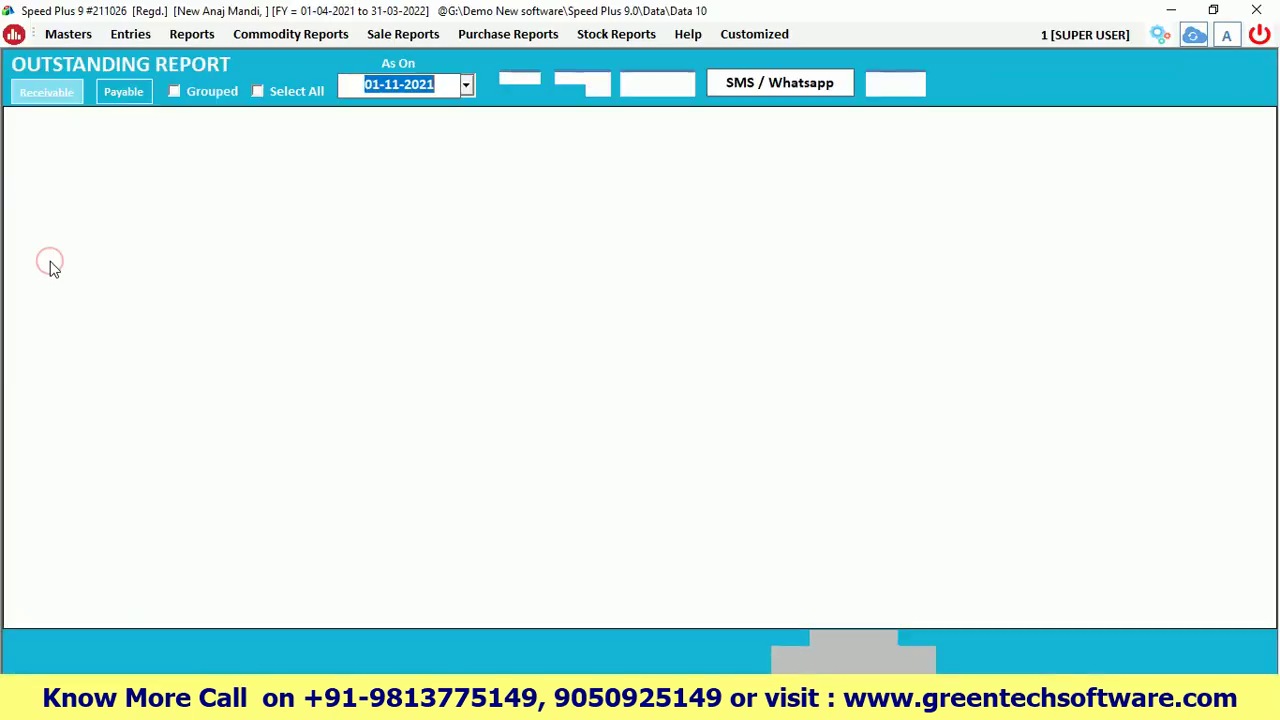
left_click(44, 91)
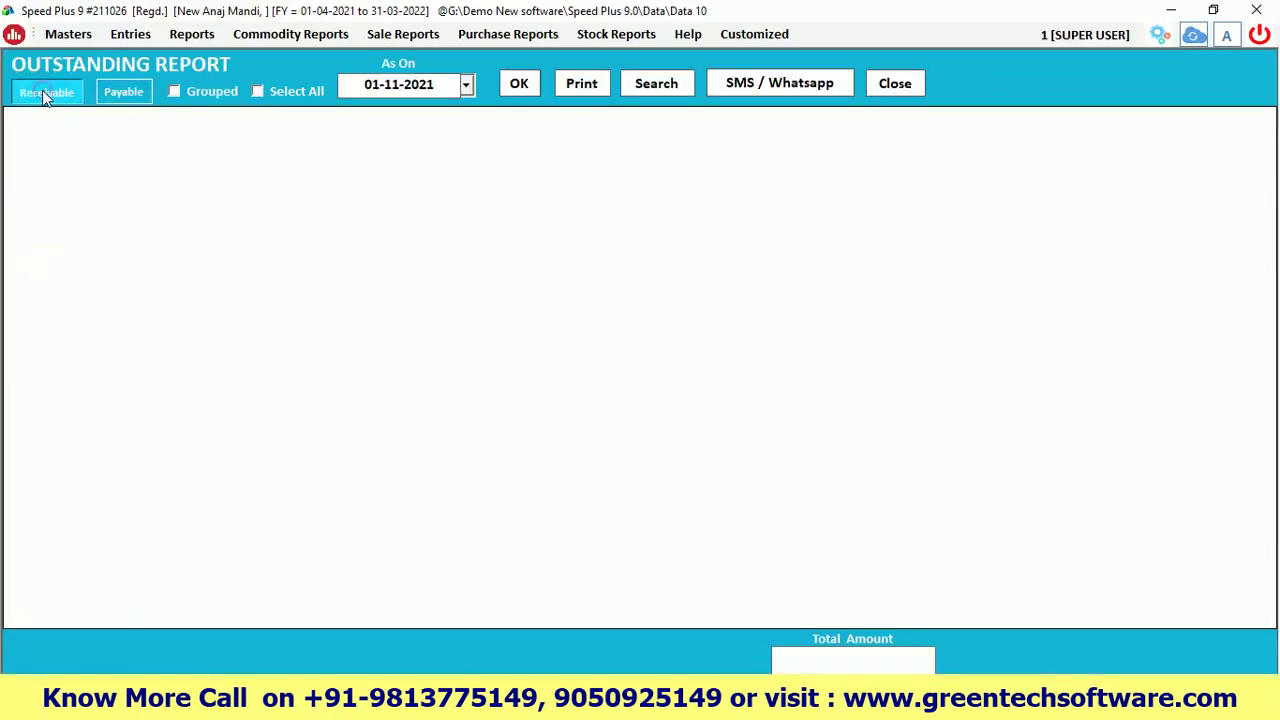
left_click(118, 90)
left_click(49, 91)
left_click(519, 86)
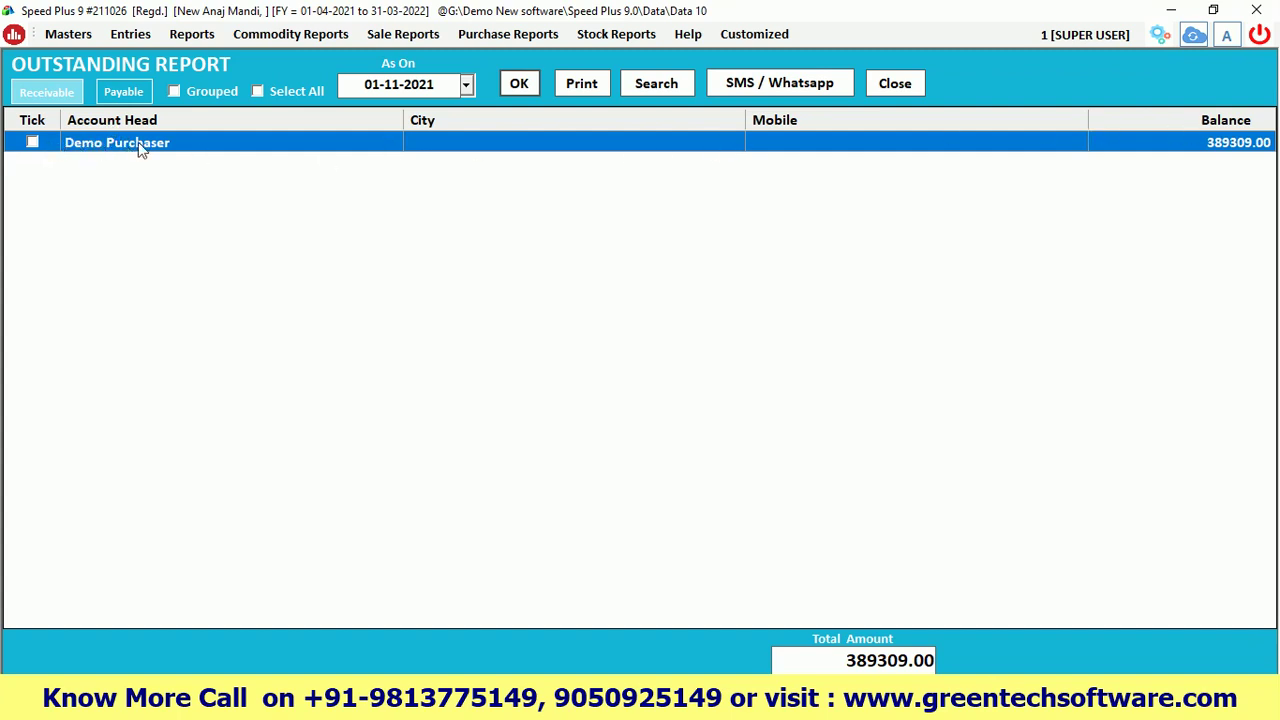
left_click(165, 146)
left_click(895, 83)
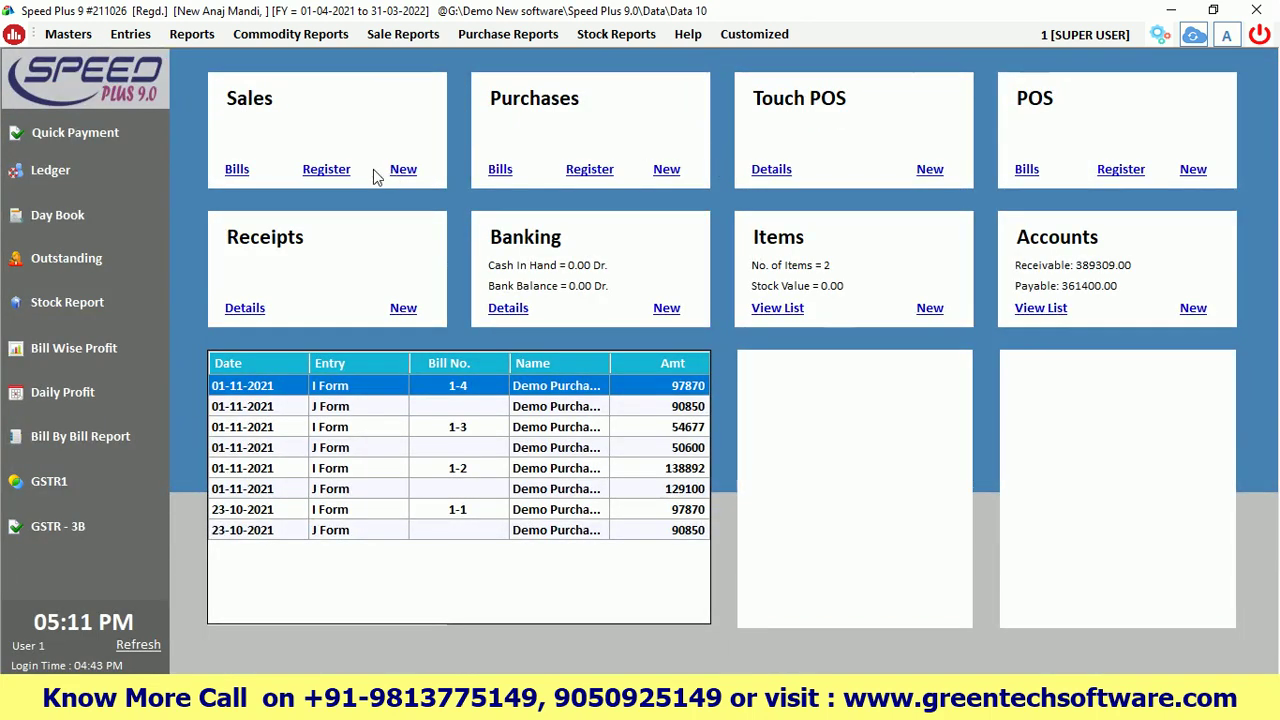
left_click(71, 252)
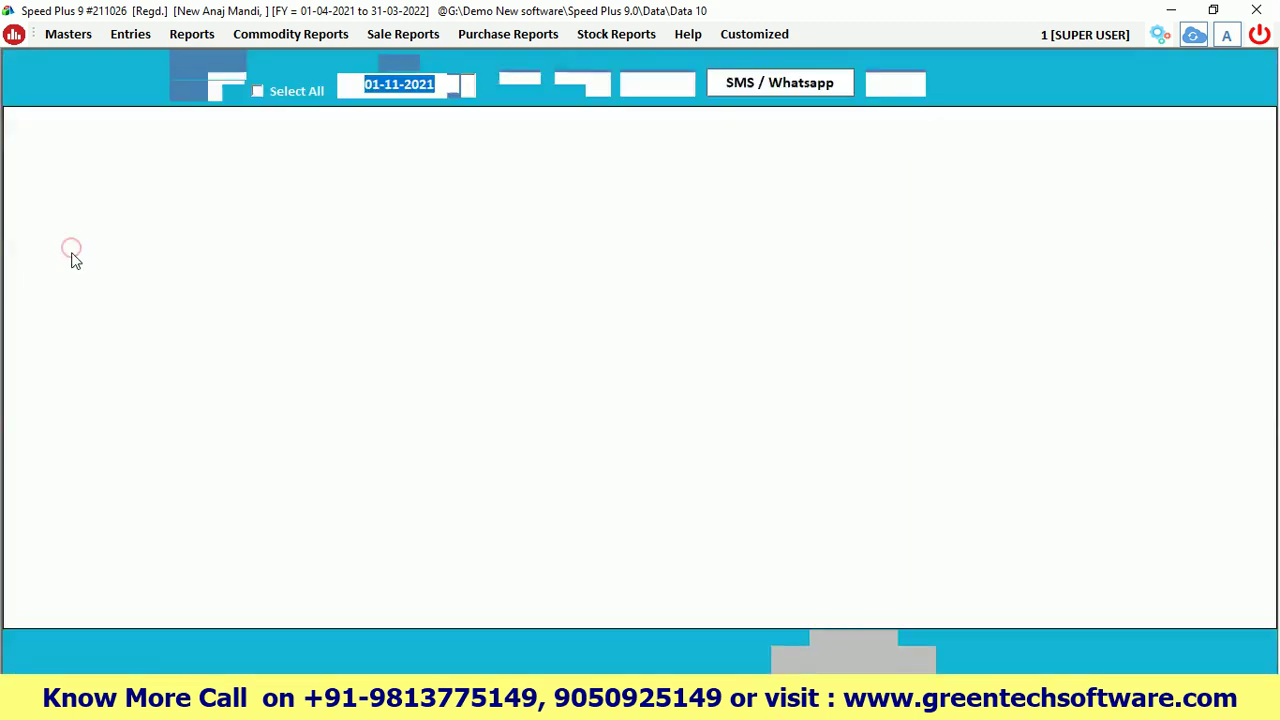
left_click(124, 91)
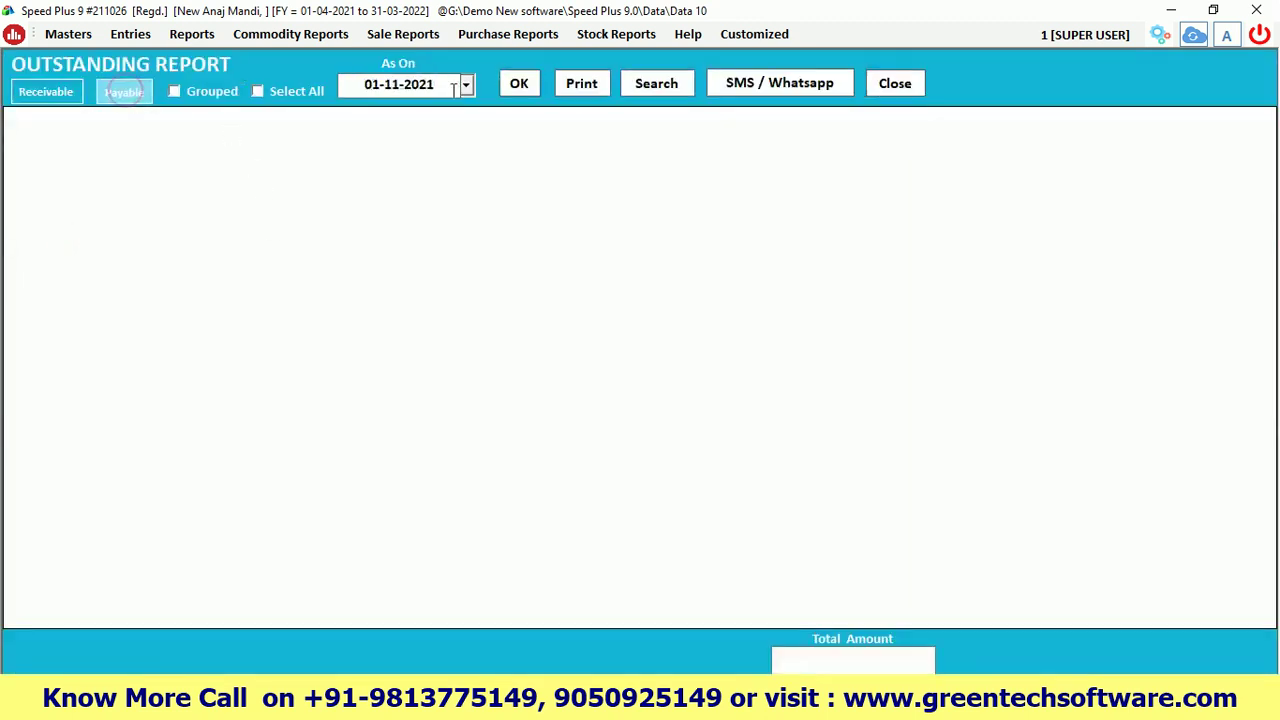
left_click(517, 86)
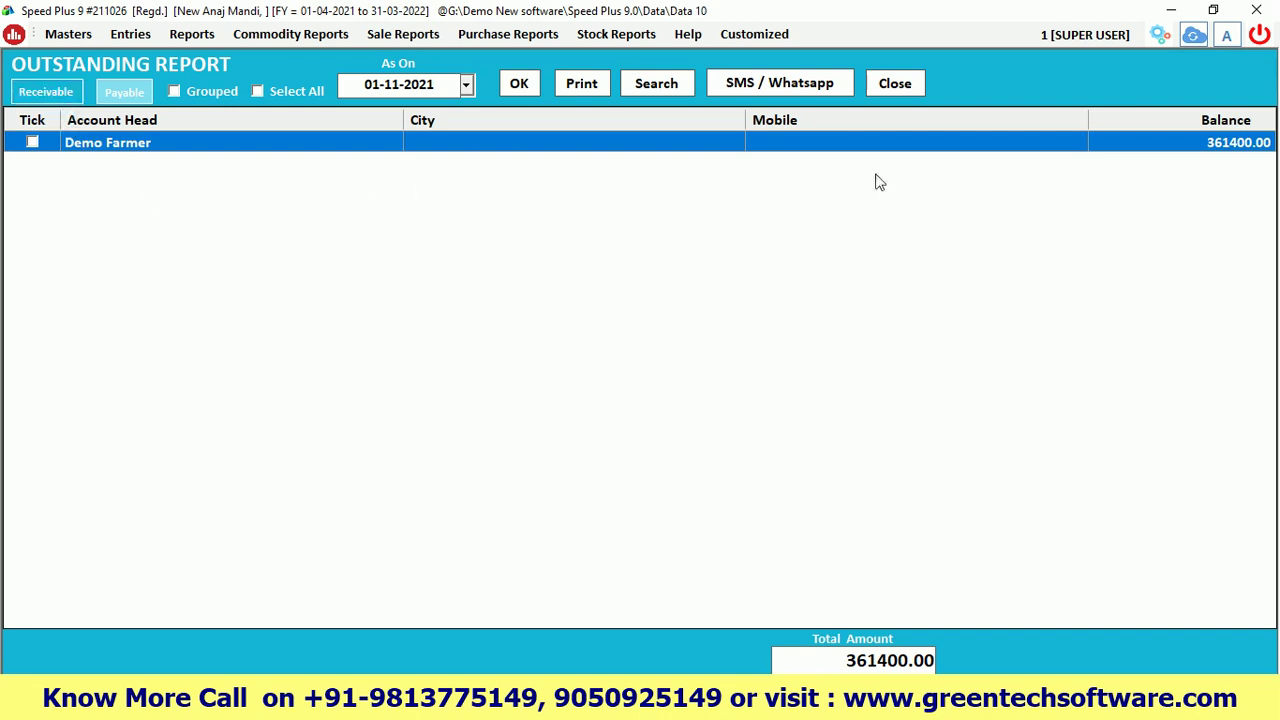
left_click(884, 86)
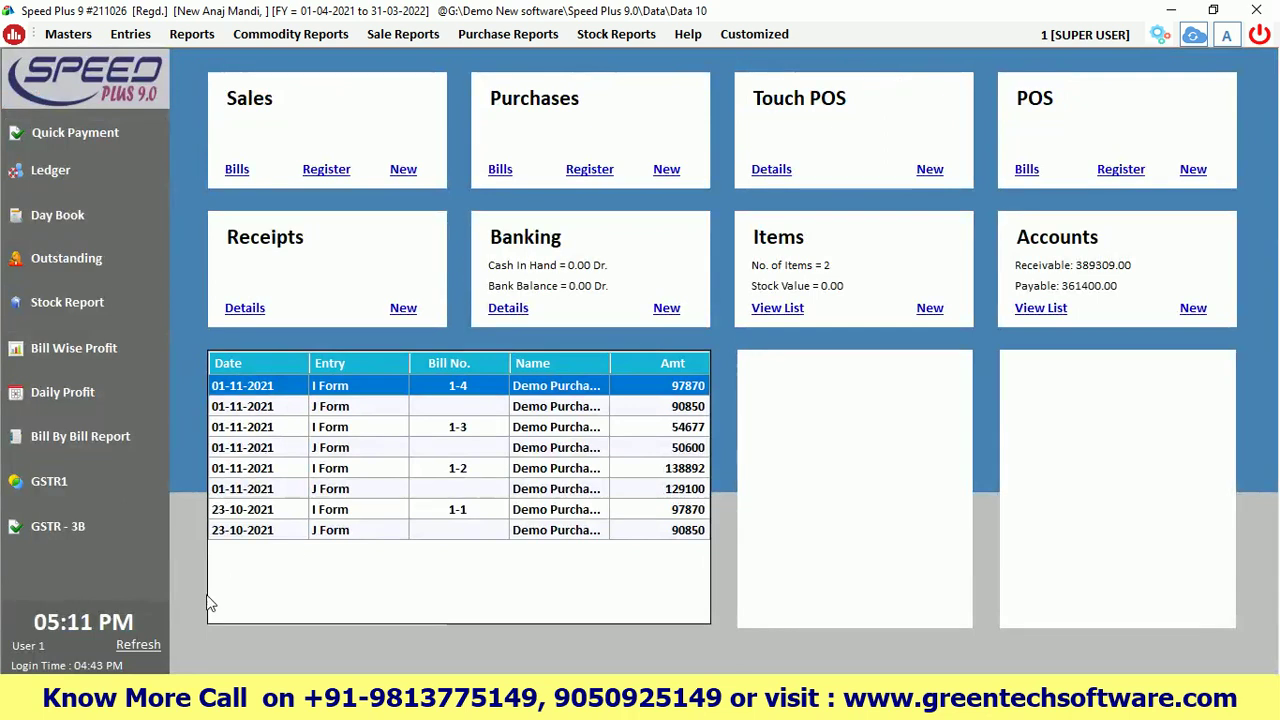
Refresh the dashboard and start a new Quick Receipt with Cash as the payment mode
left_click(141, 647)
left_click(130, 34)
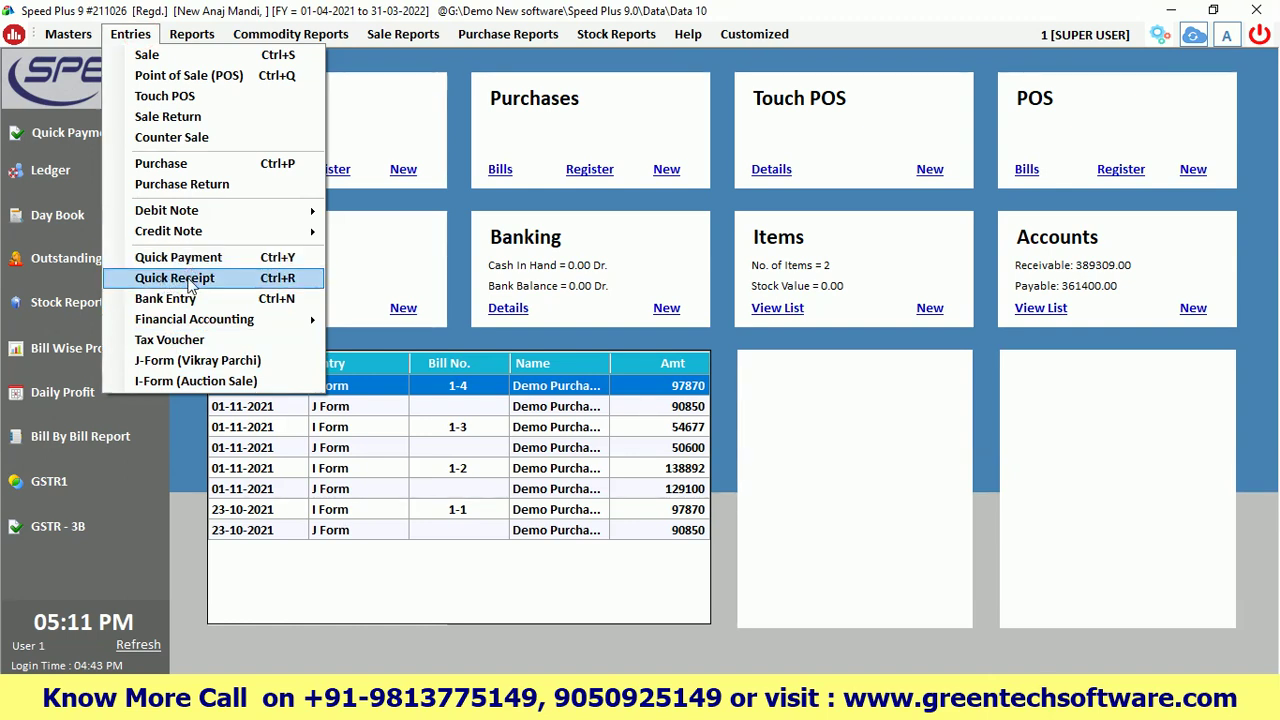
left_click(190, 282)
key("Return")
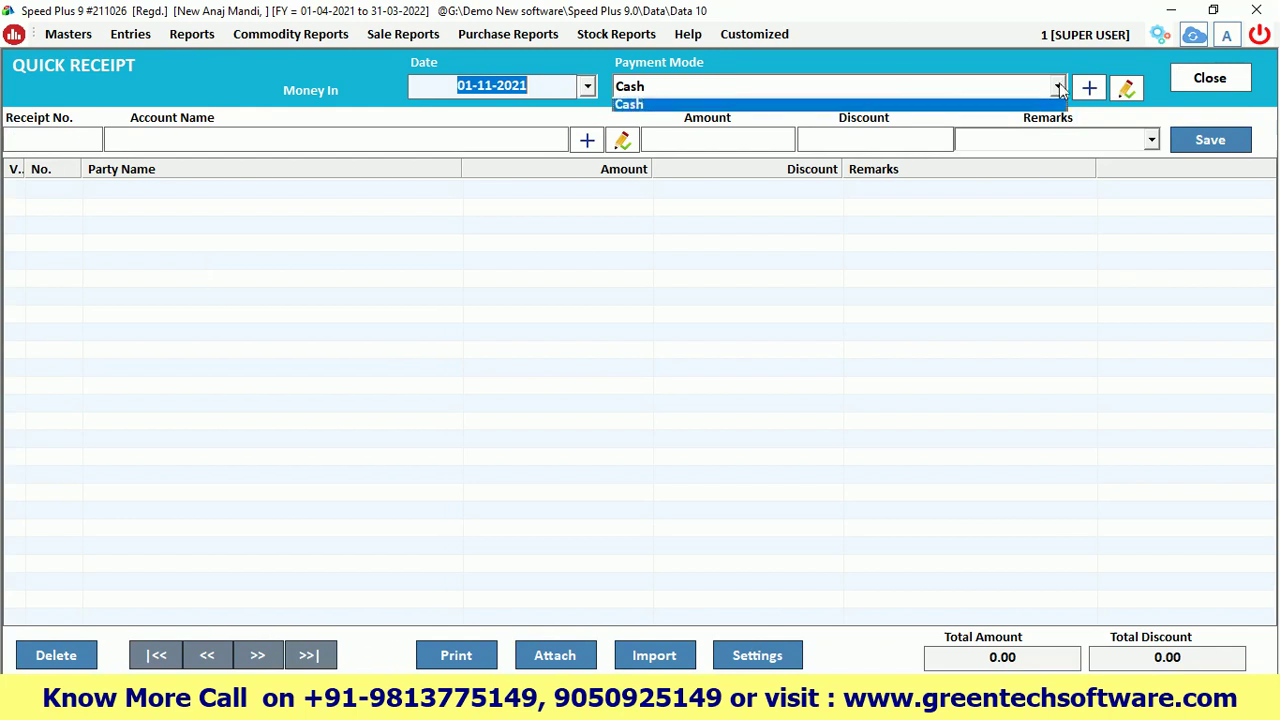
left_click(663, 85)
left_click(656, 85)
left_click(657, 85)
left_click(657, 85)
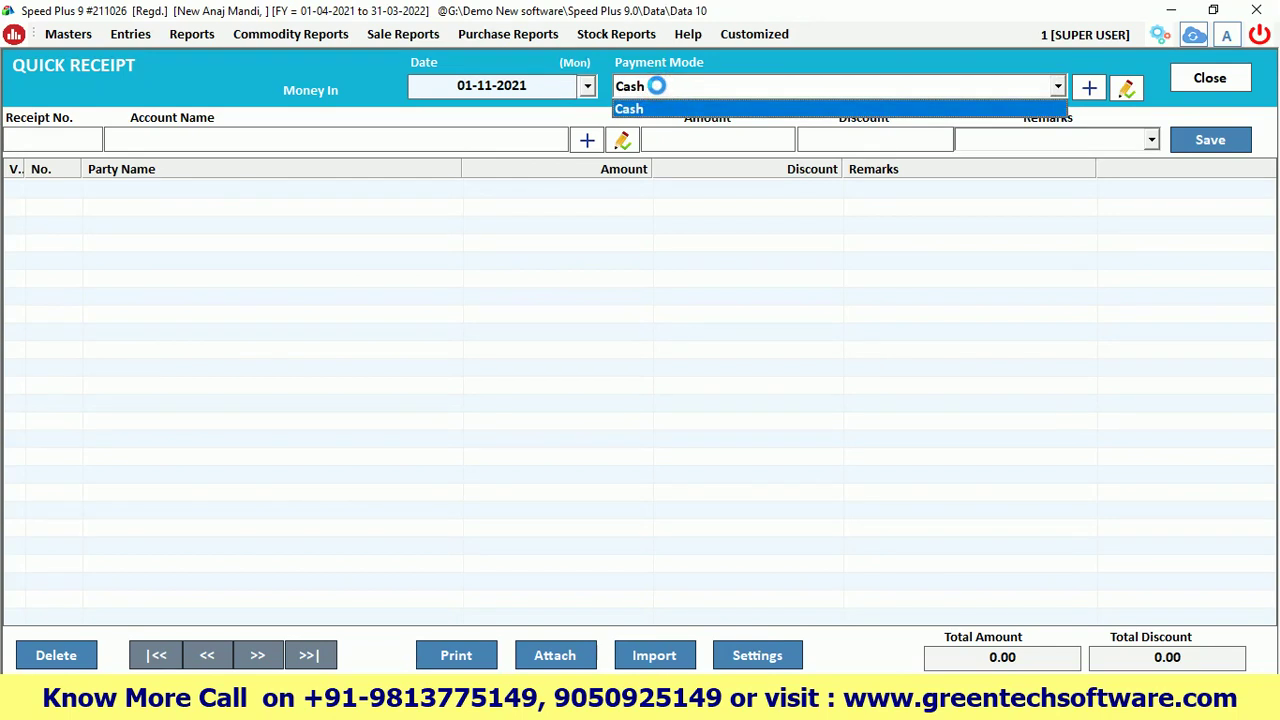
left_click(656, 86)
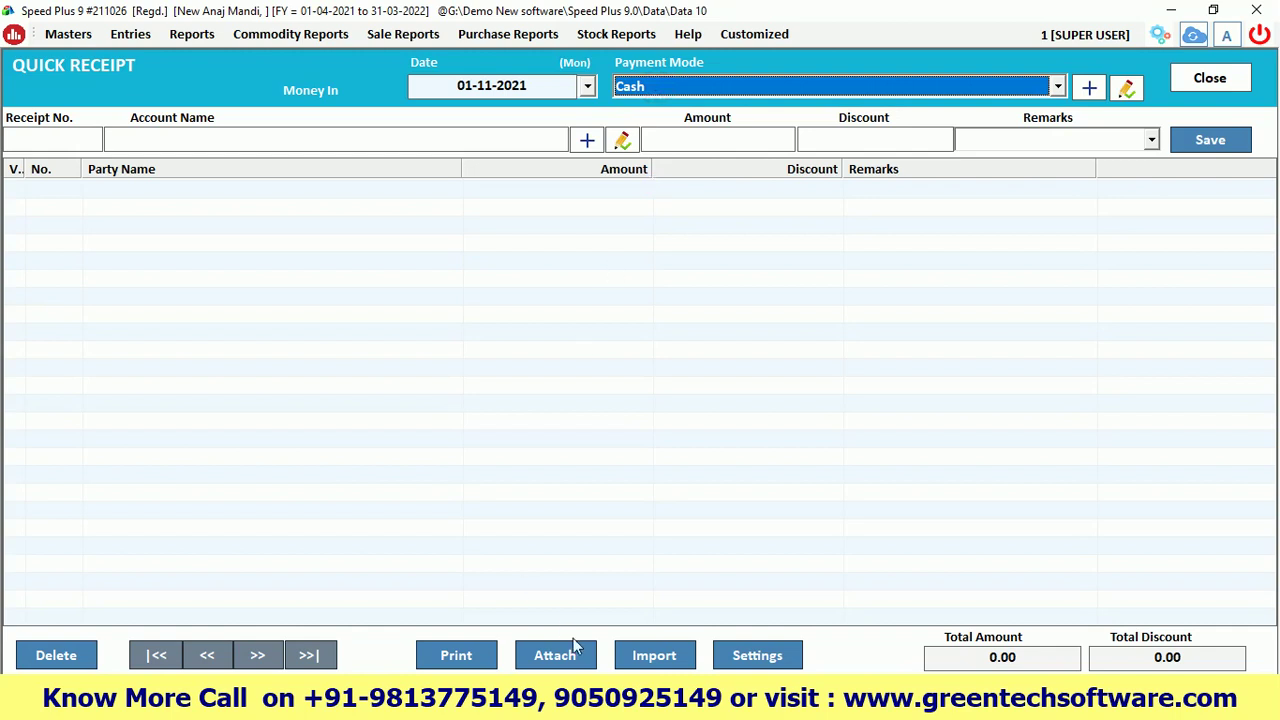
Check the Bank Entry item in the Excel checklist, then return to the receipt's payment mode
left_click(582, 700)
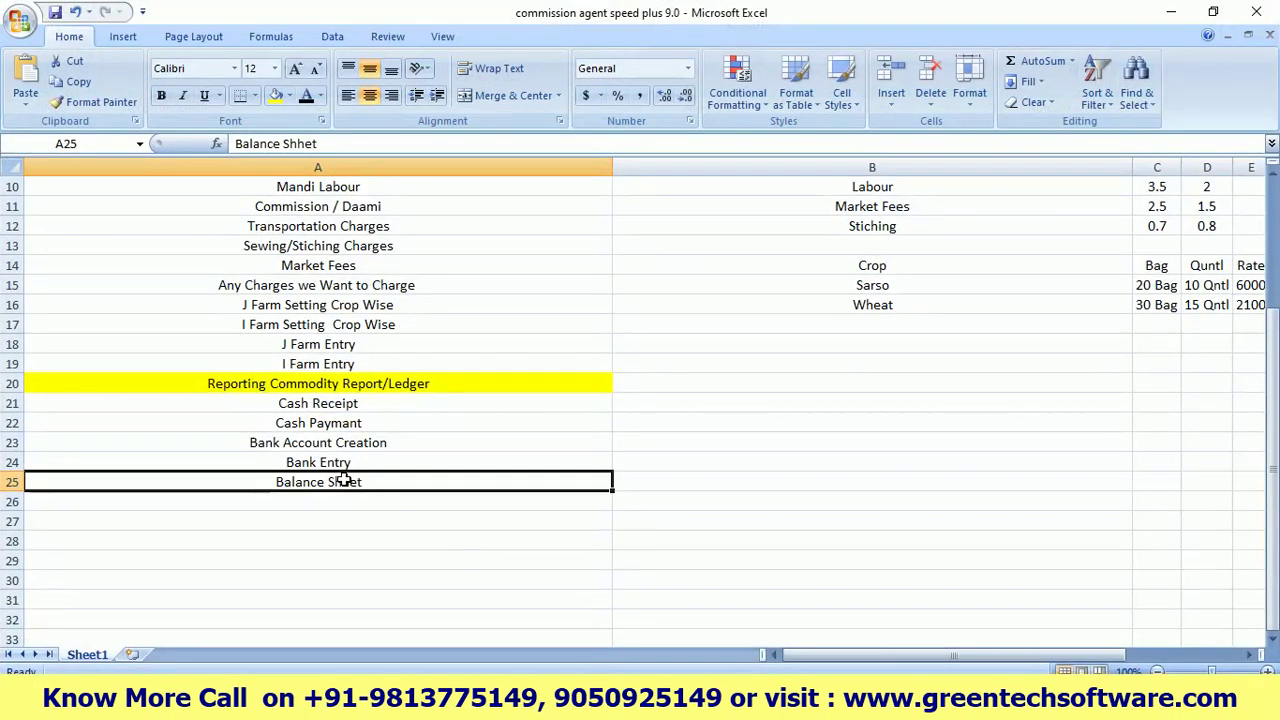
double_click(352, 463)
left_click_drag(352, 463, 290, 458)
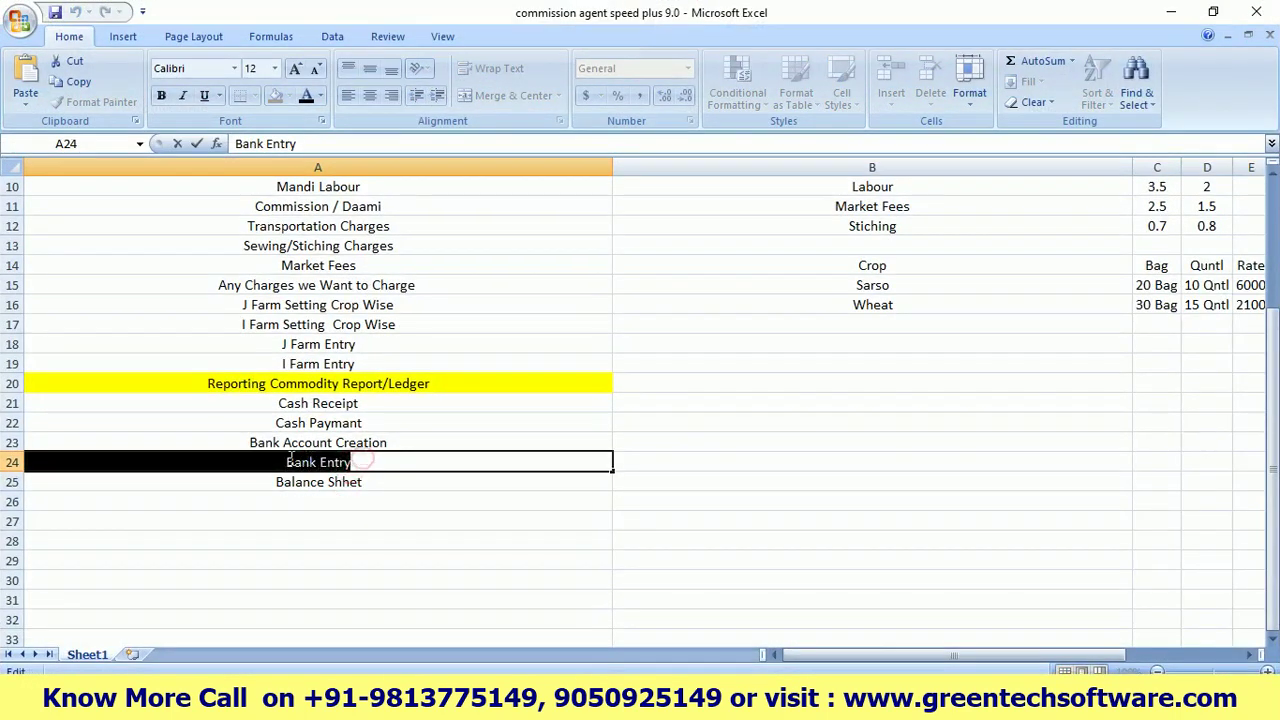
left_click(1169, 12)
left_click(650, 87)
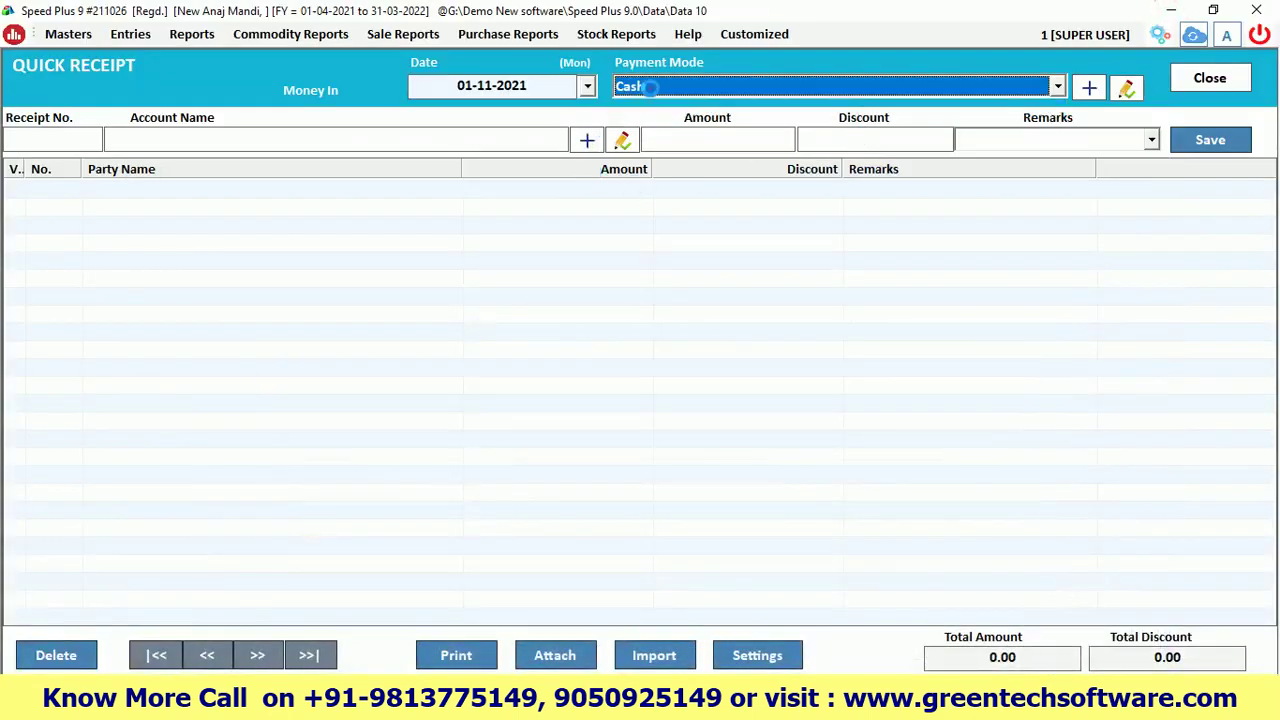
Create and save a new account named HDFC in the Bank Accounts group
key("F3")
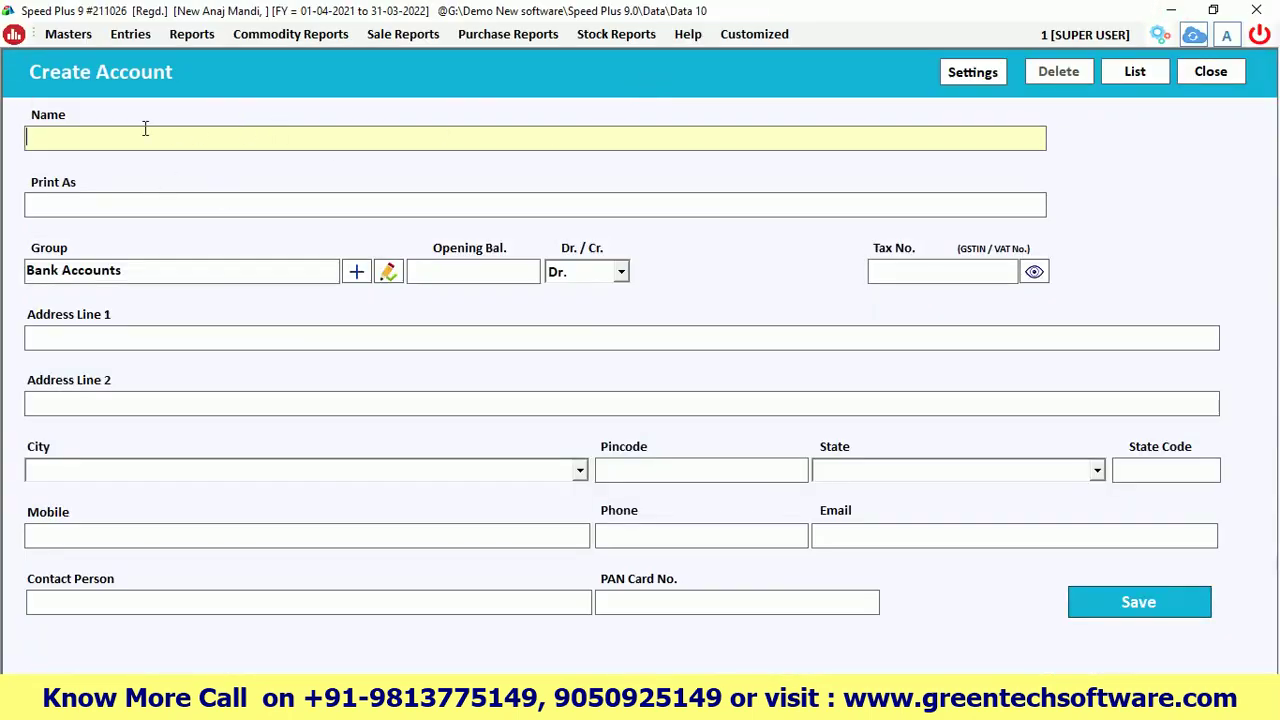
left_click(63, 140)
type("HDFC")
key("Return")
key("Return")
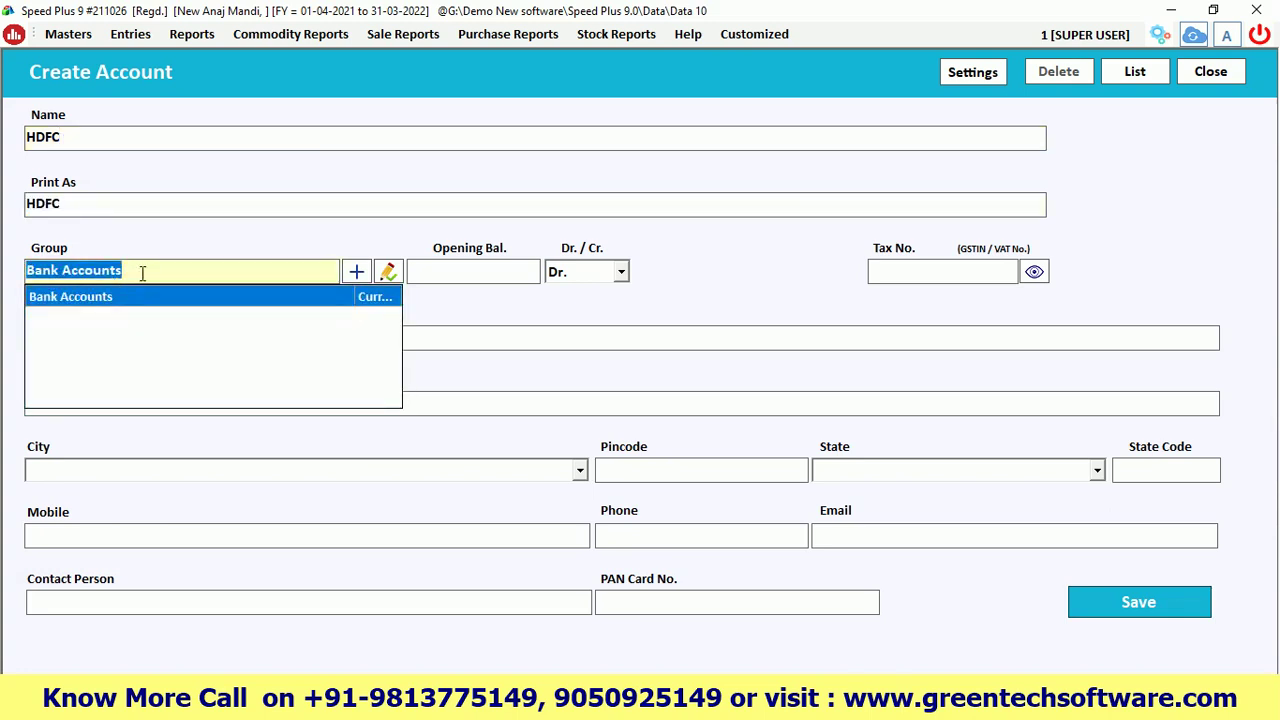
key("BackSpace")
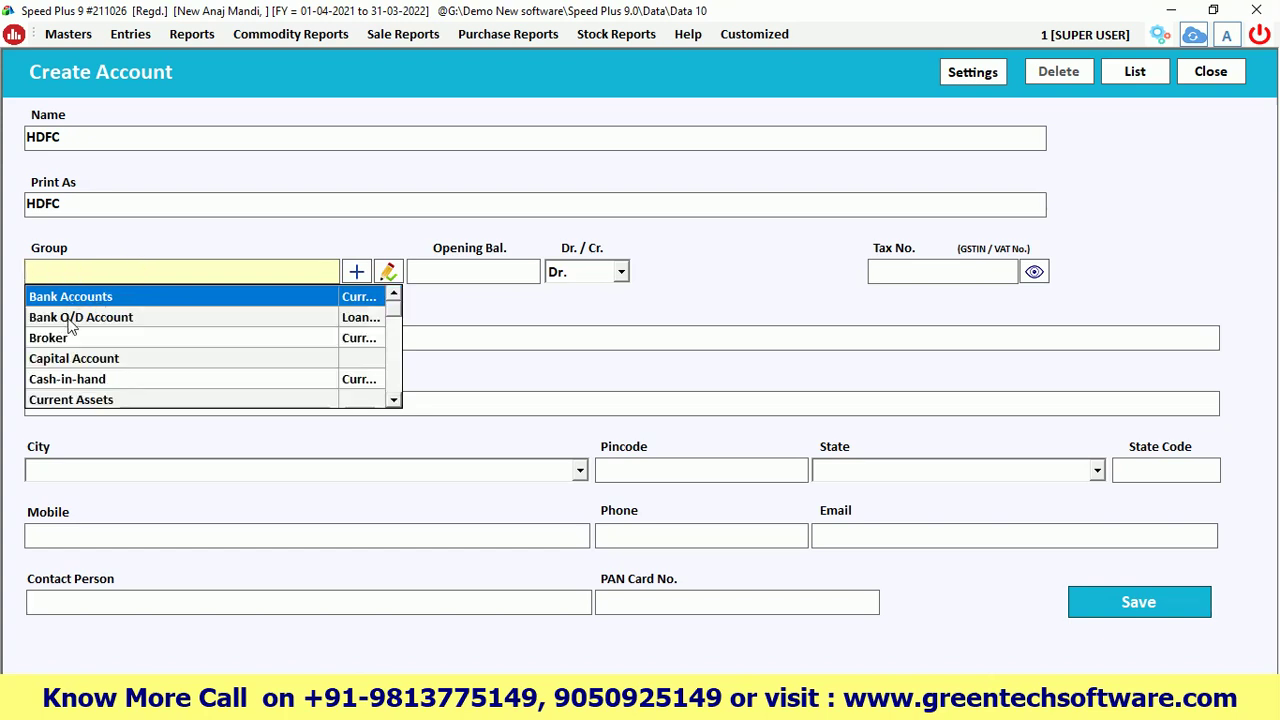
left_click_drag(71, 137, 24, 138)
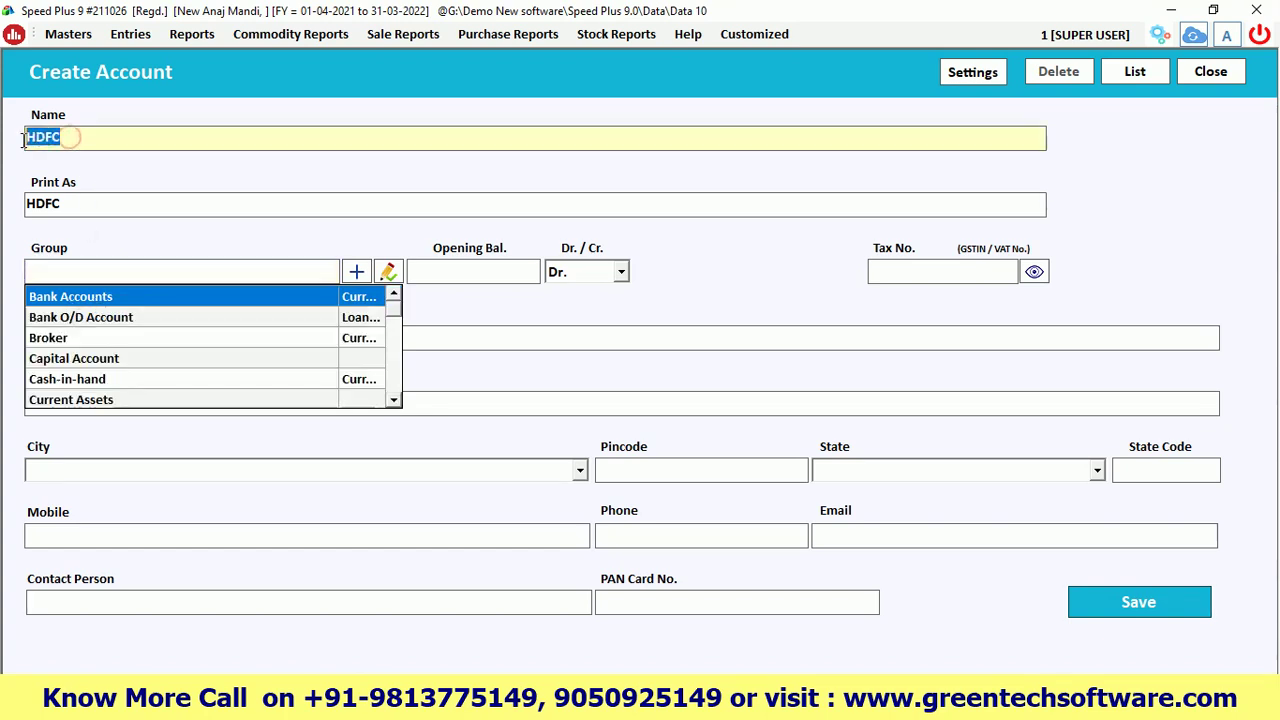
left_click(94, 322)
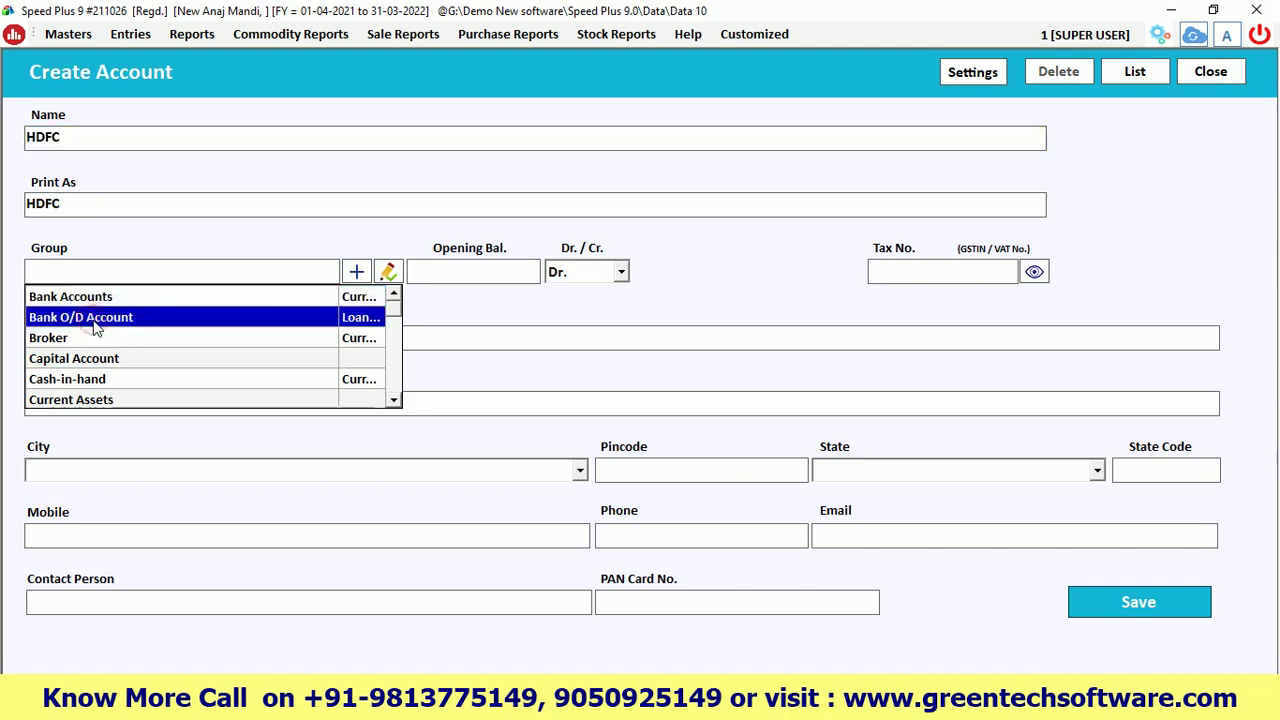
left_click(69, 139)
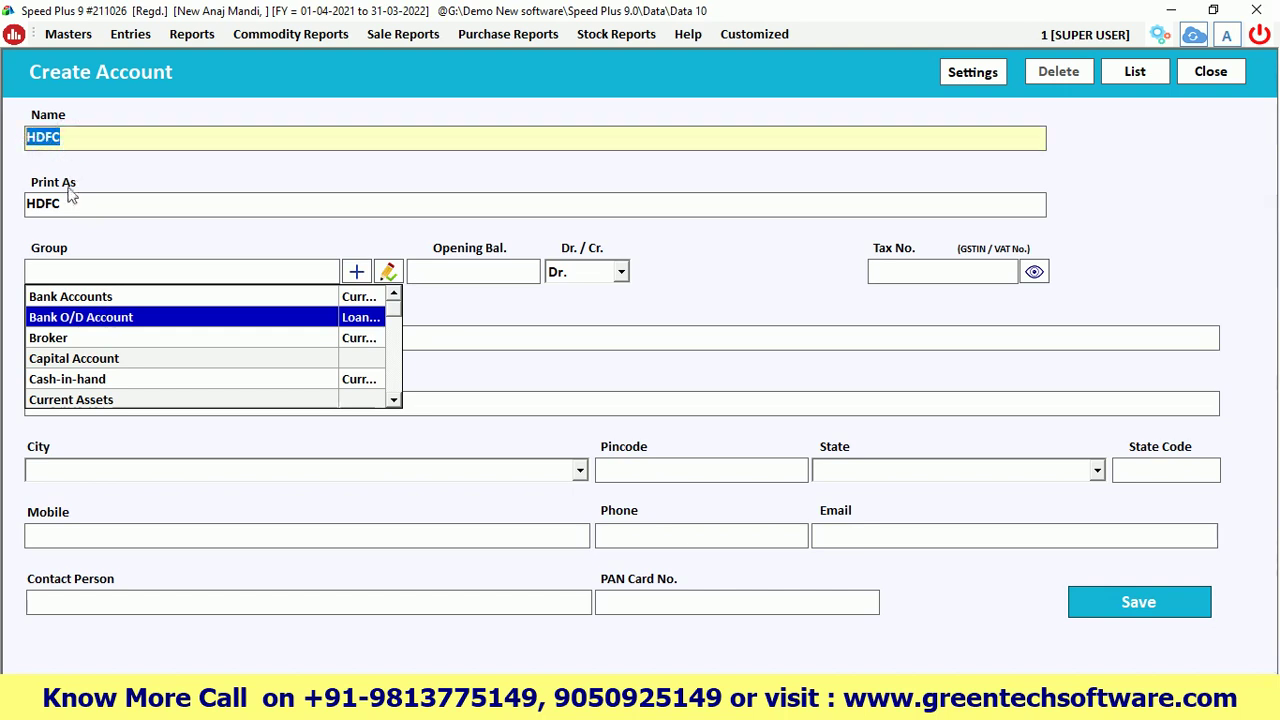
left_click(70, 296)
left_click(70, 296)
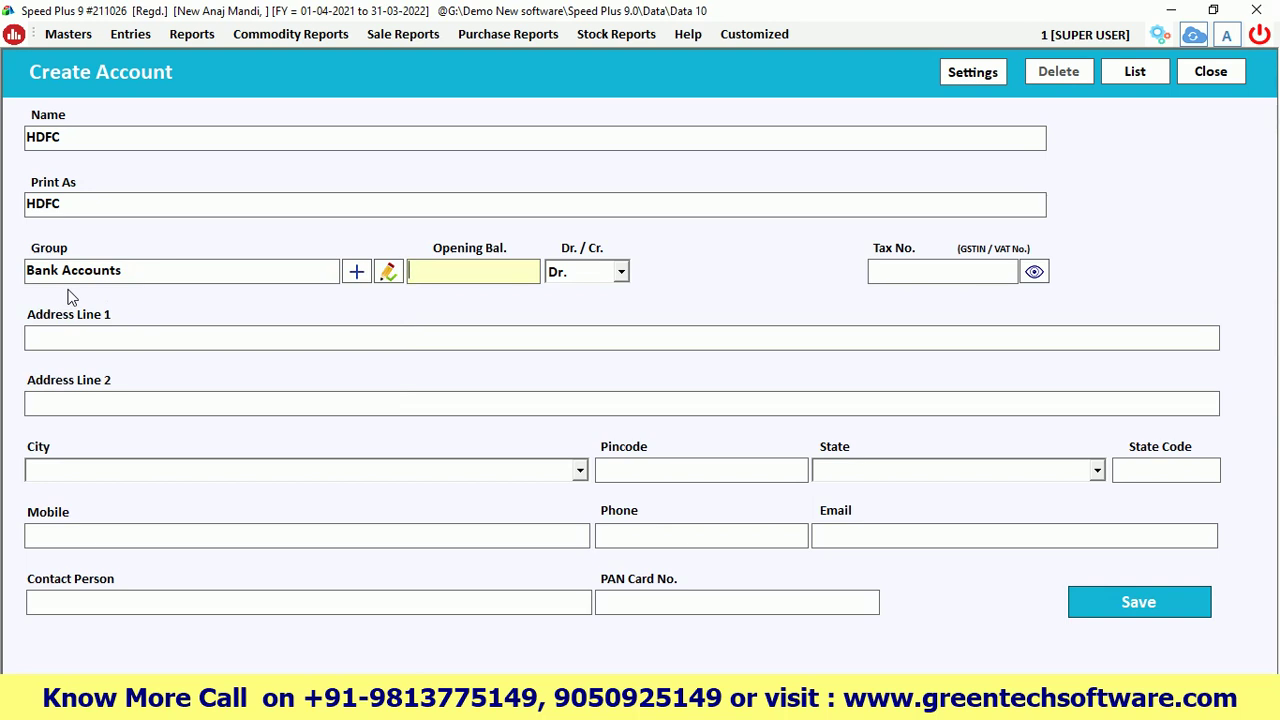
left_click(1106, 599)
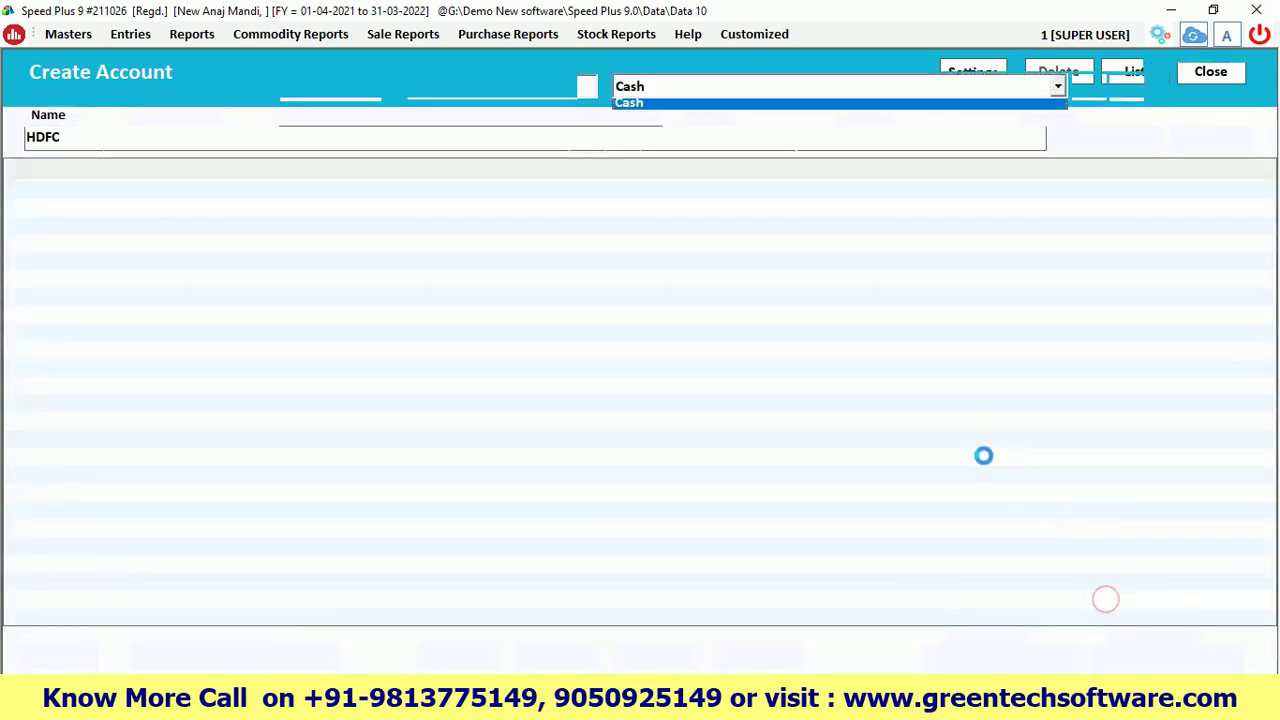
left_click(645, 88)
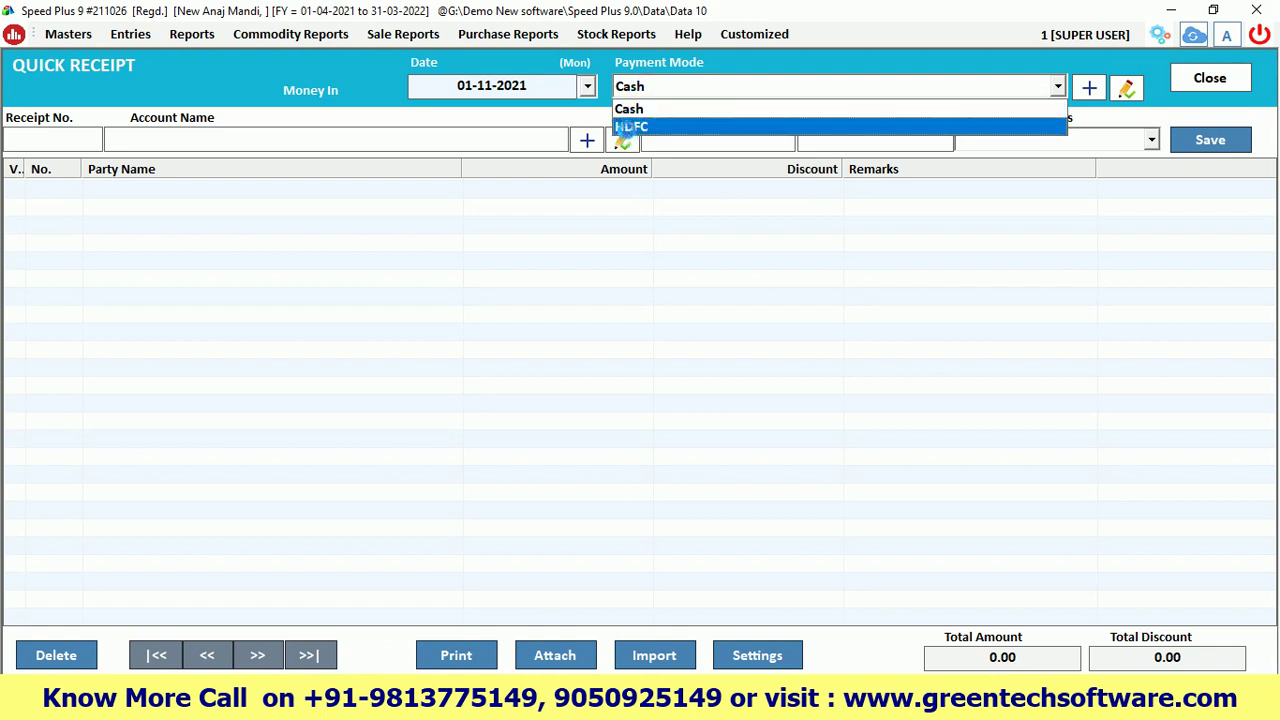
Keep Cash as payment mode and choose Demo Purchaser as the receipt account
left_click(640, 86)
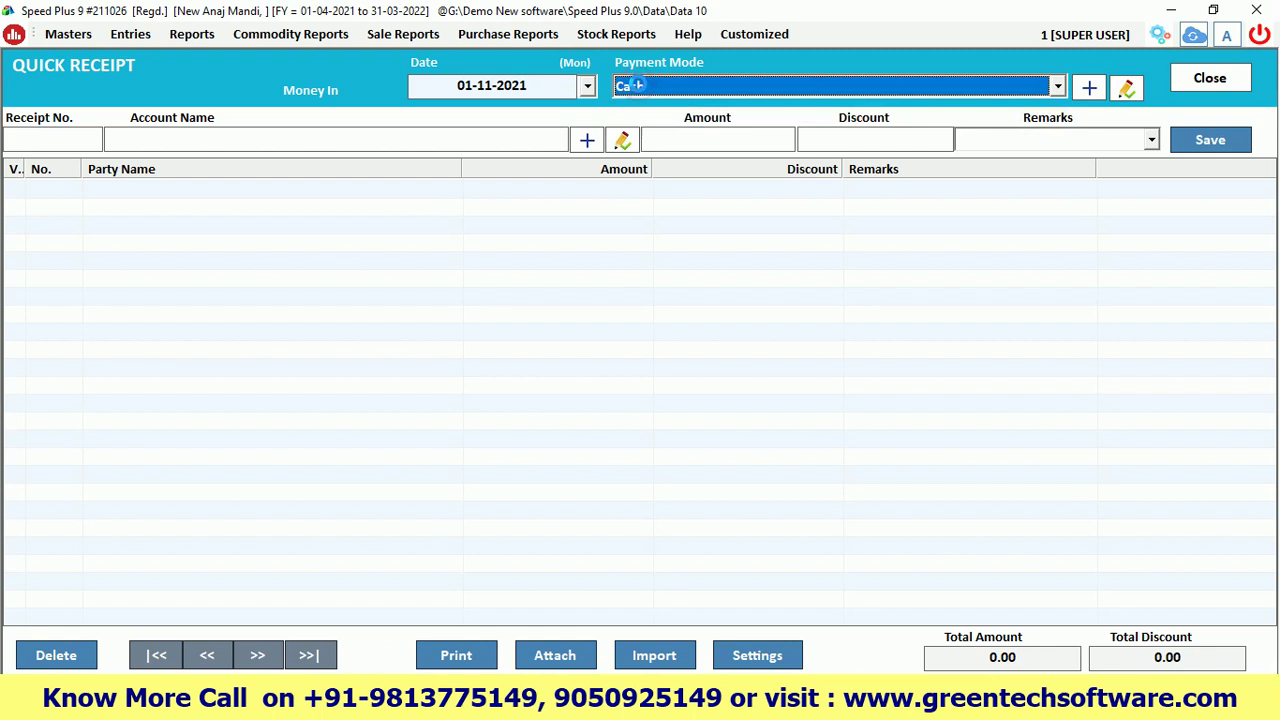
key("Return")
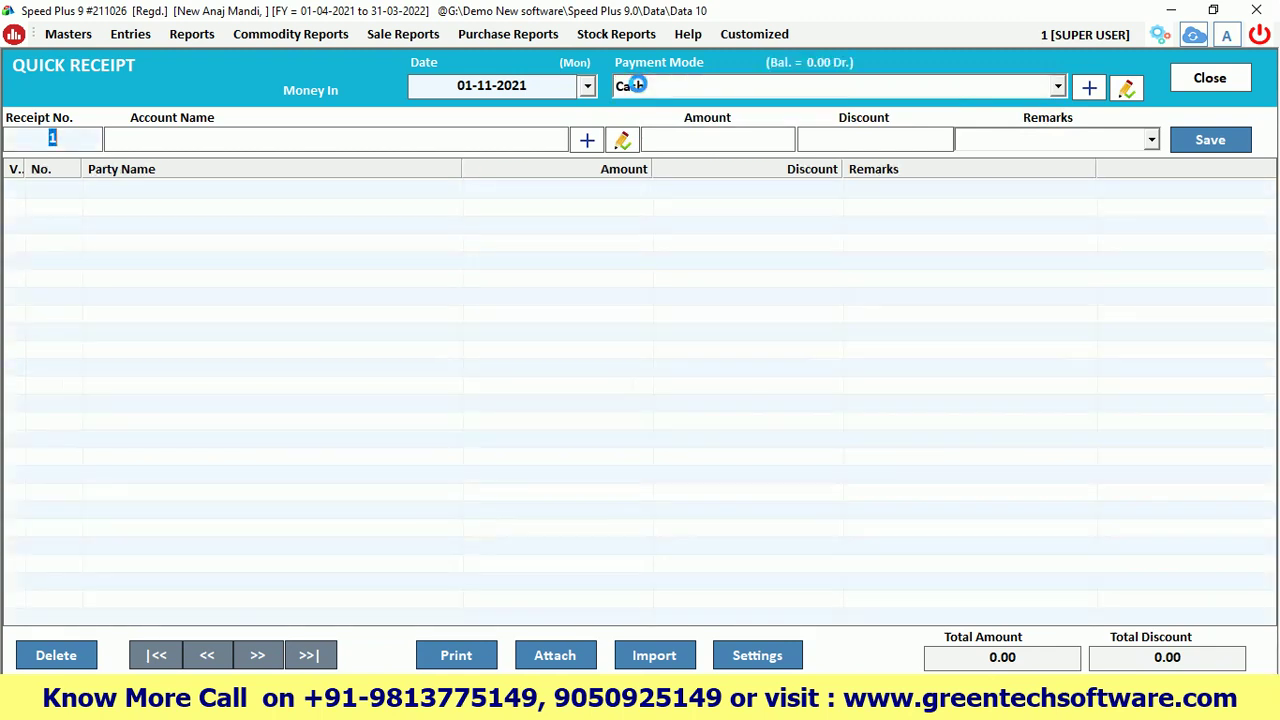
key("Return")
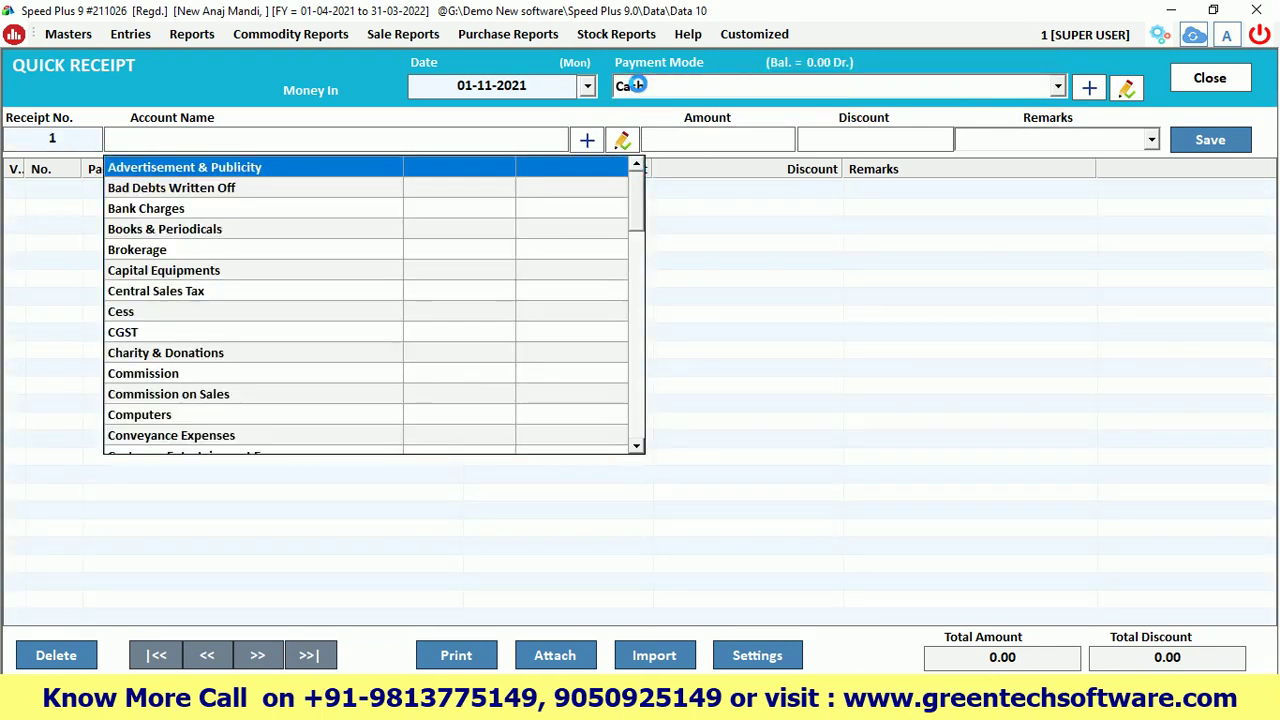
type("demo")
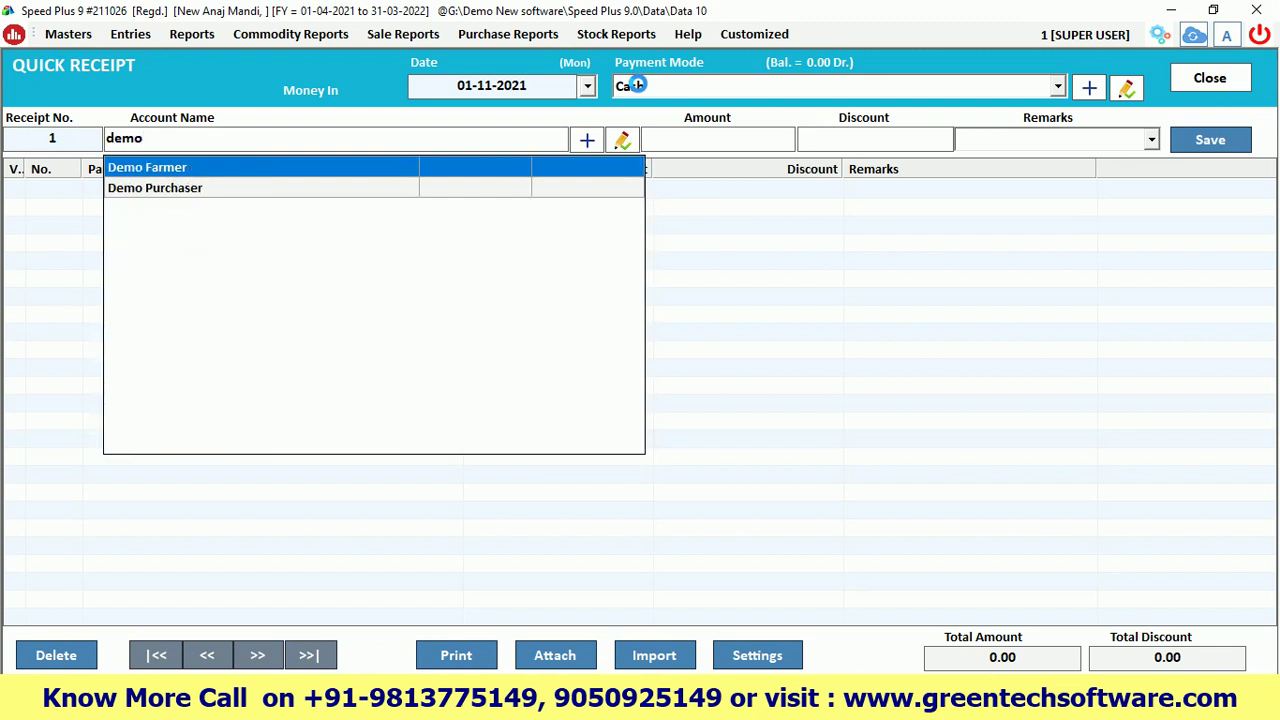
key("Down")
key("Return")
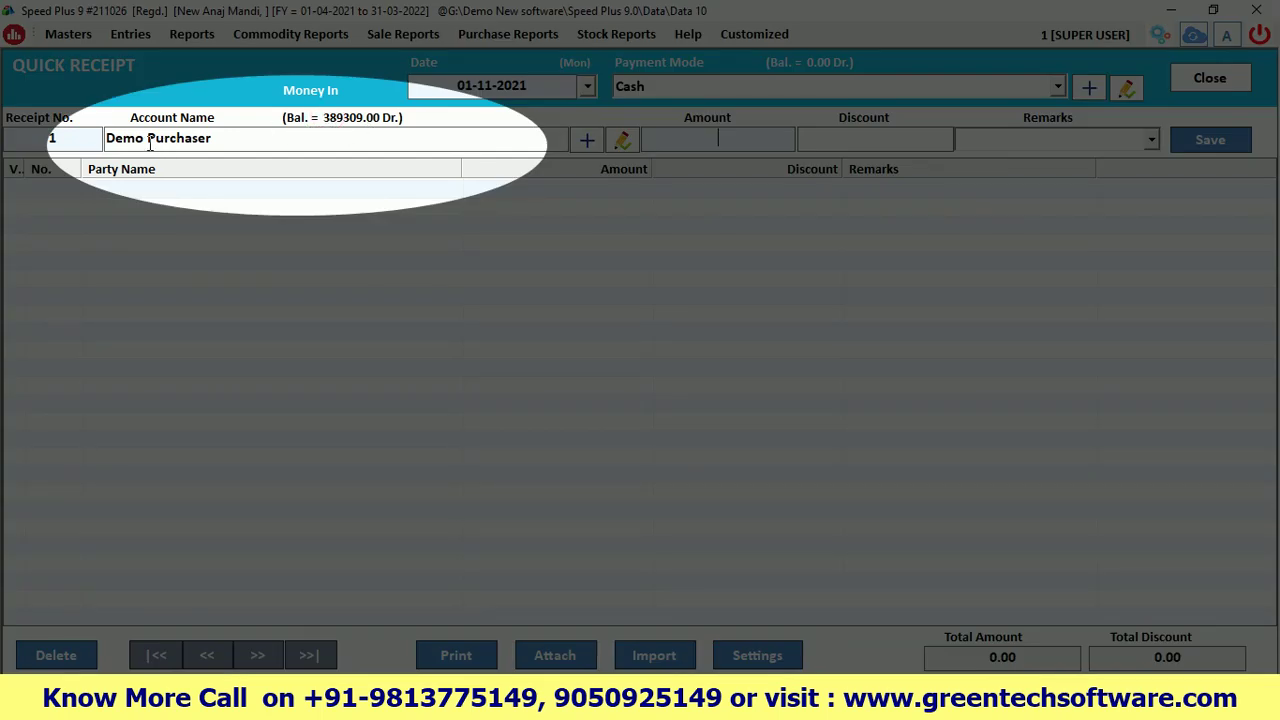
left_click_drag(219, 138, 117, 142)
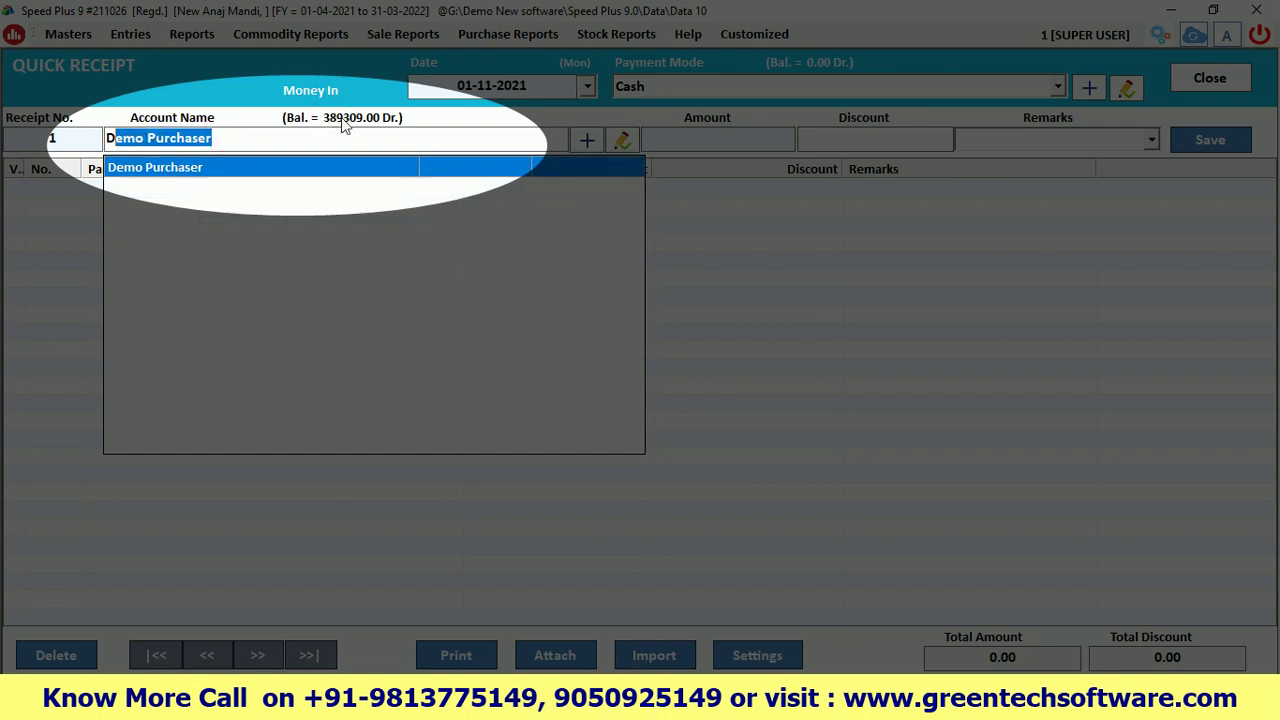
left_click(290, 138)
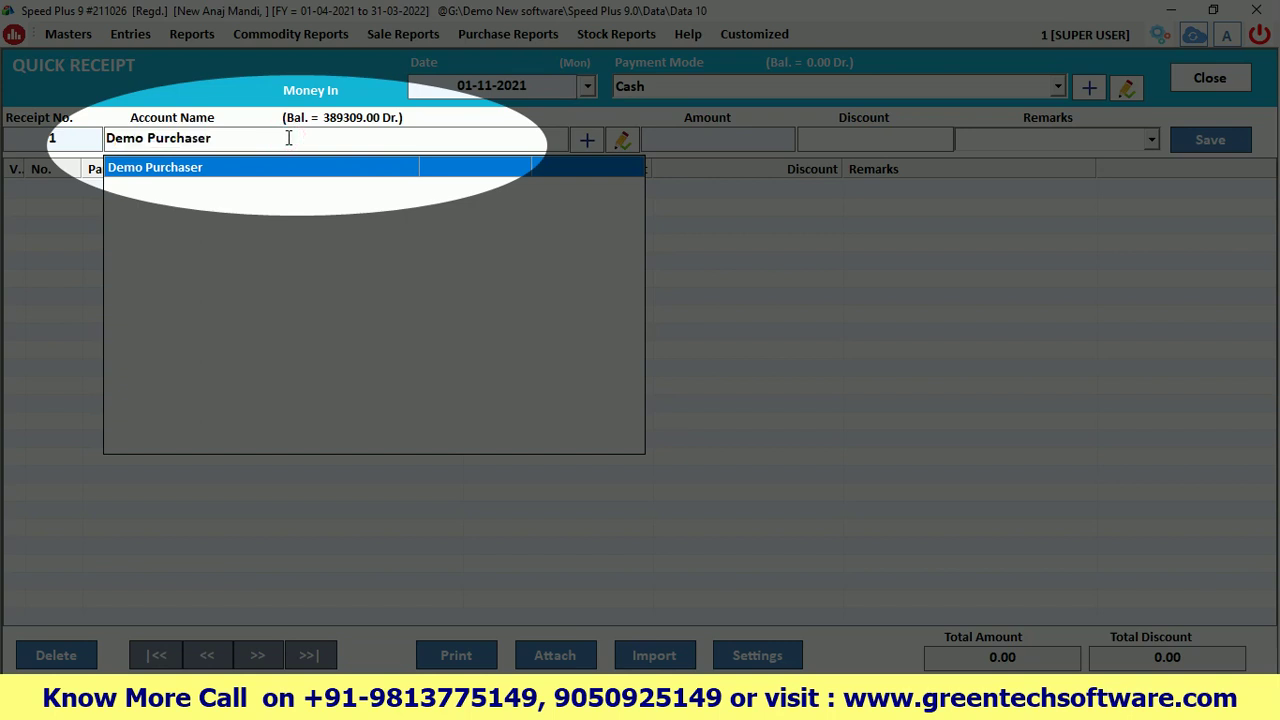
key("Return")
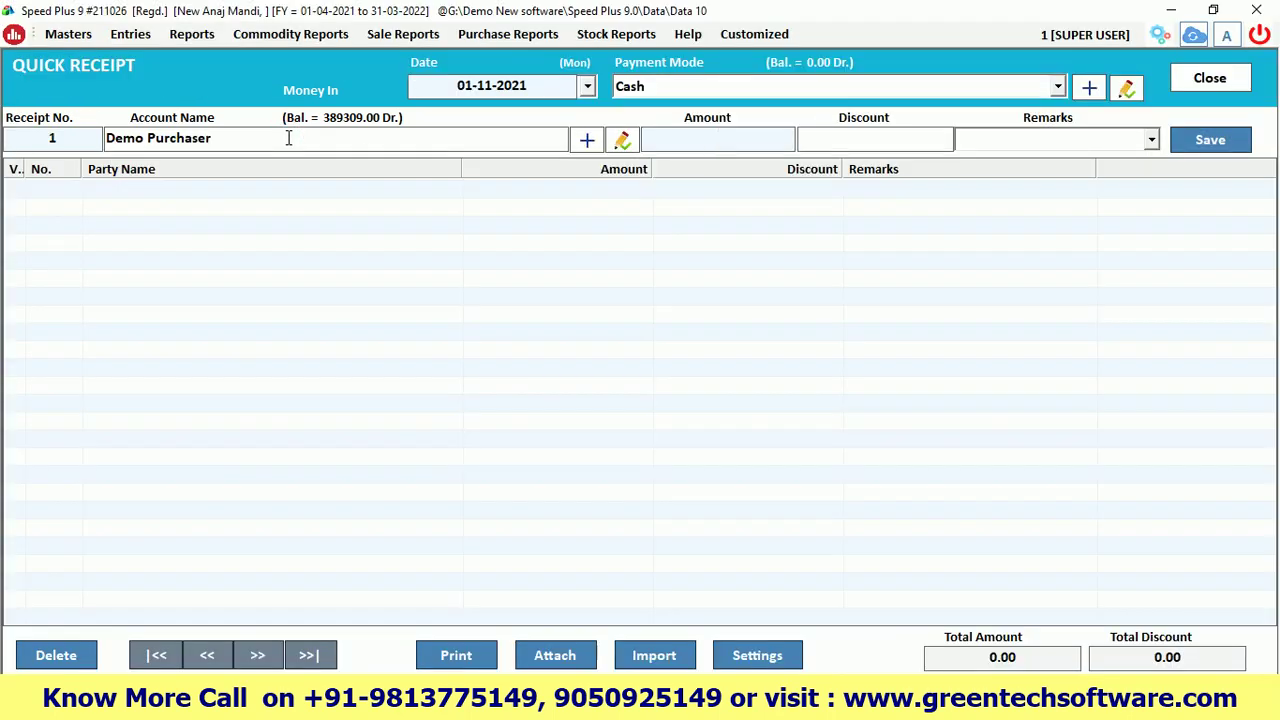
Enter 100000 as the receipt amount and save the quick receipt
type("100000")
key("Return")
key("Return")
key("Return")
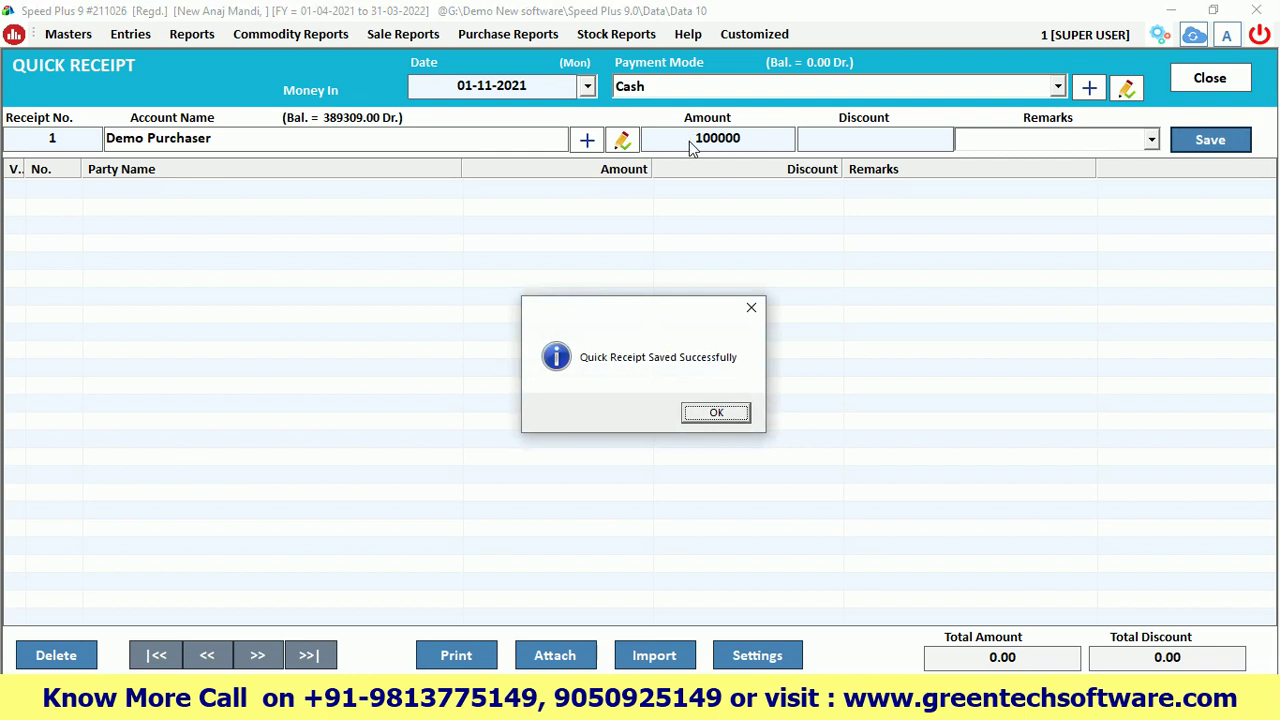
key("Return")
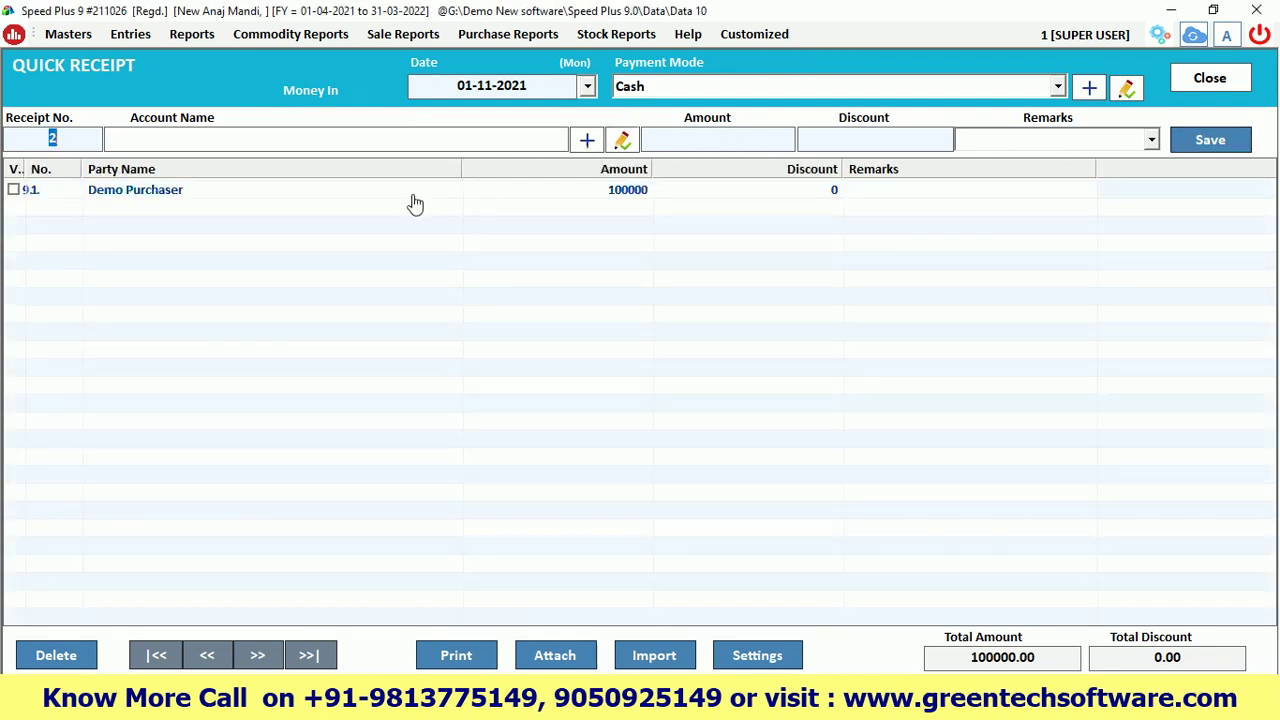
left_click(191, 38)
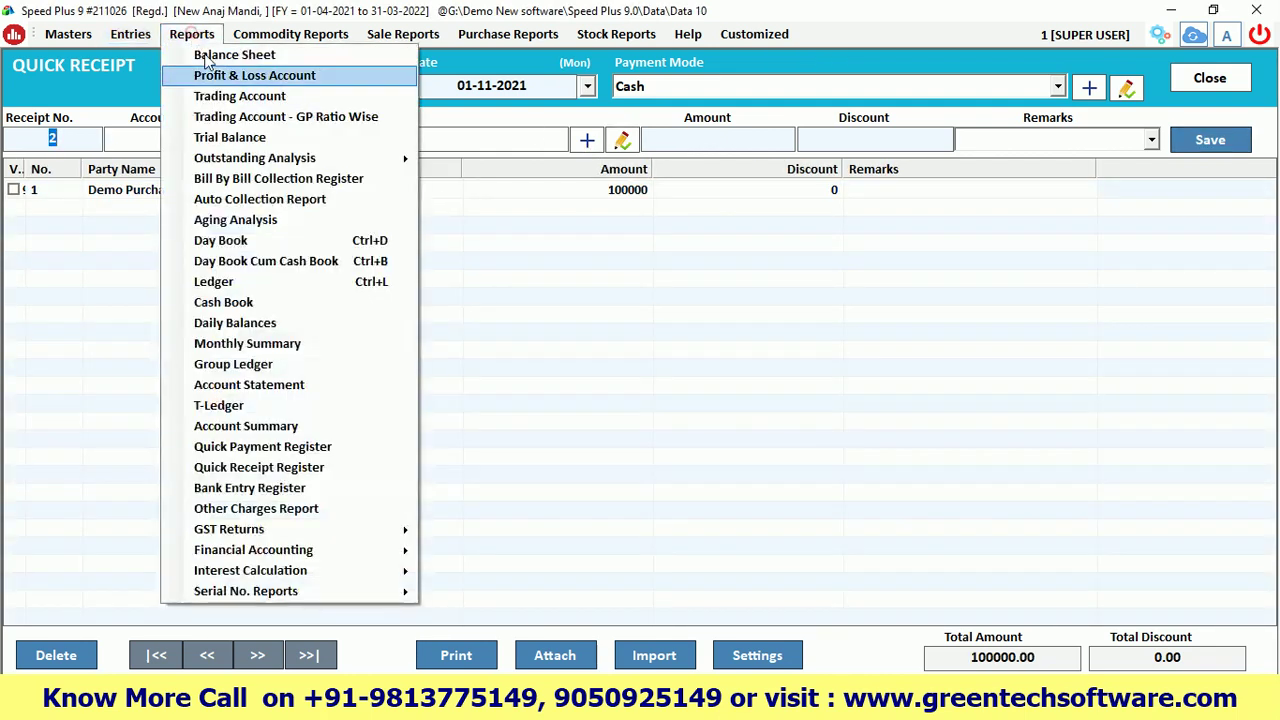
Open the Cash ledger report and widen the Type column
left_click(227, 283)
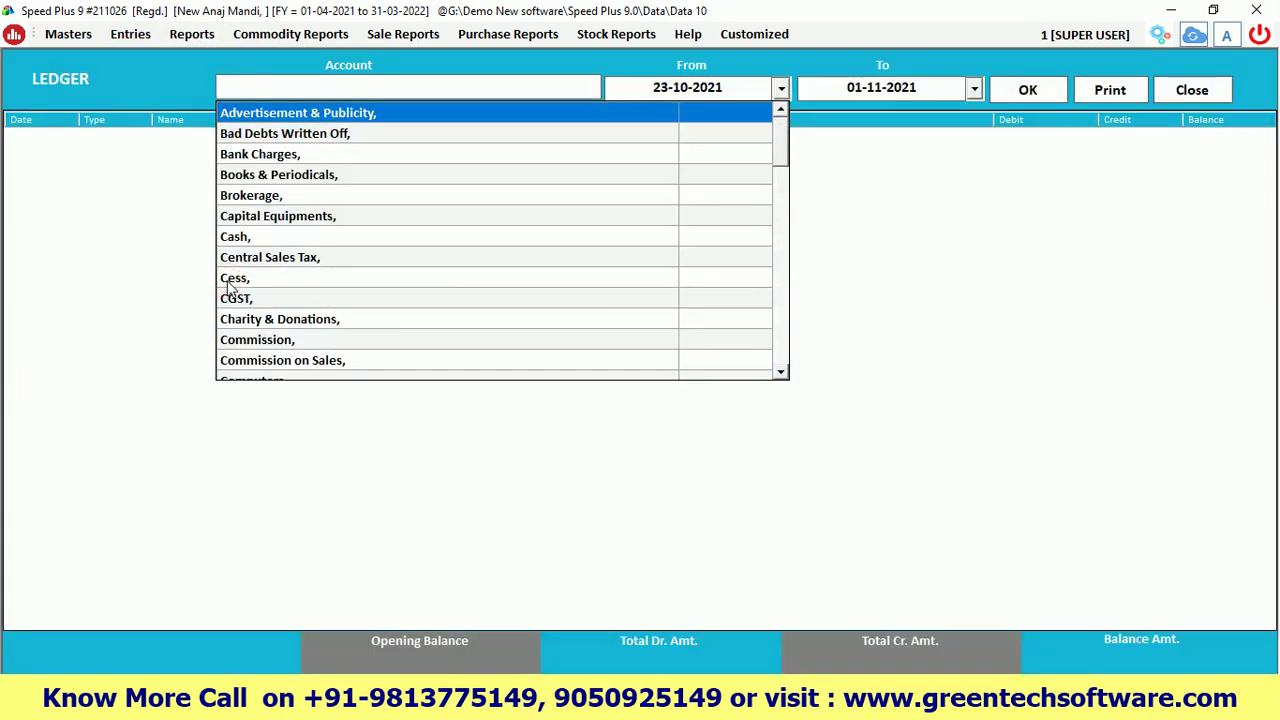
type("cas")
key("Return")
key("Return")
key("Return")
key("Return")
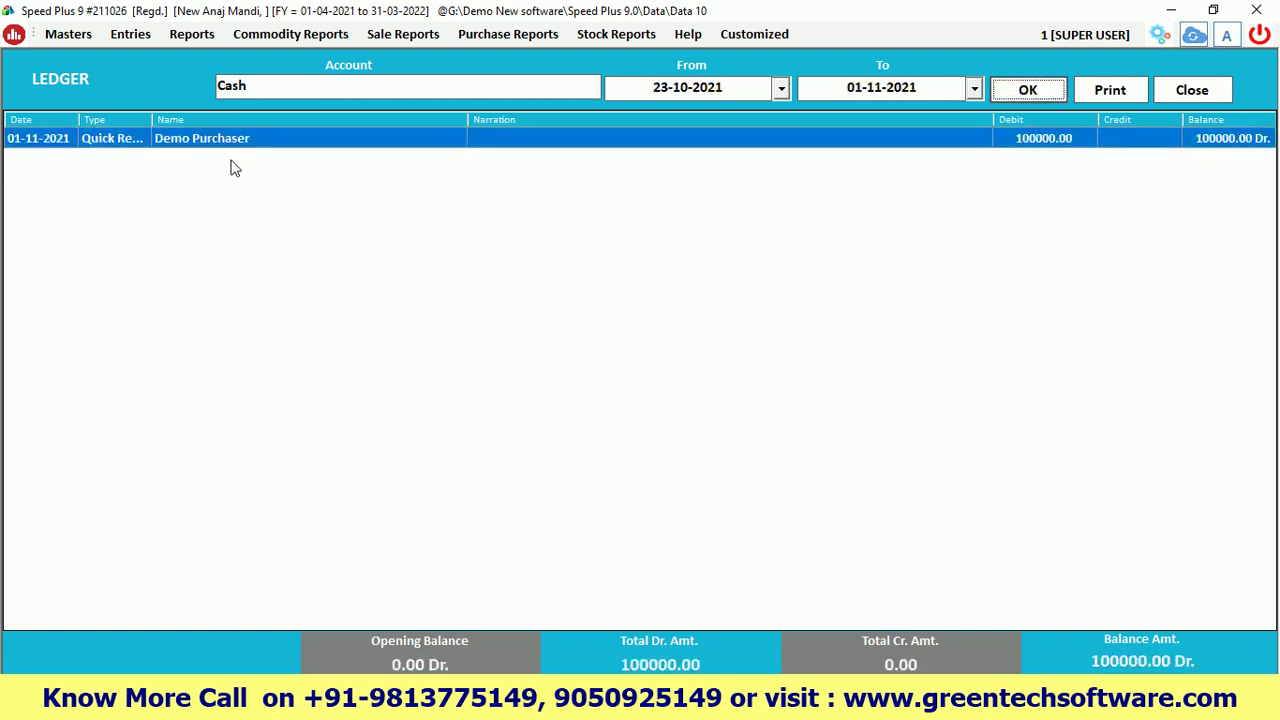
left_click_drag(151, 122, 192, 122)
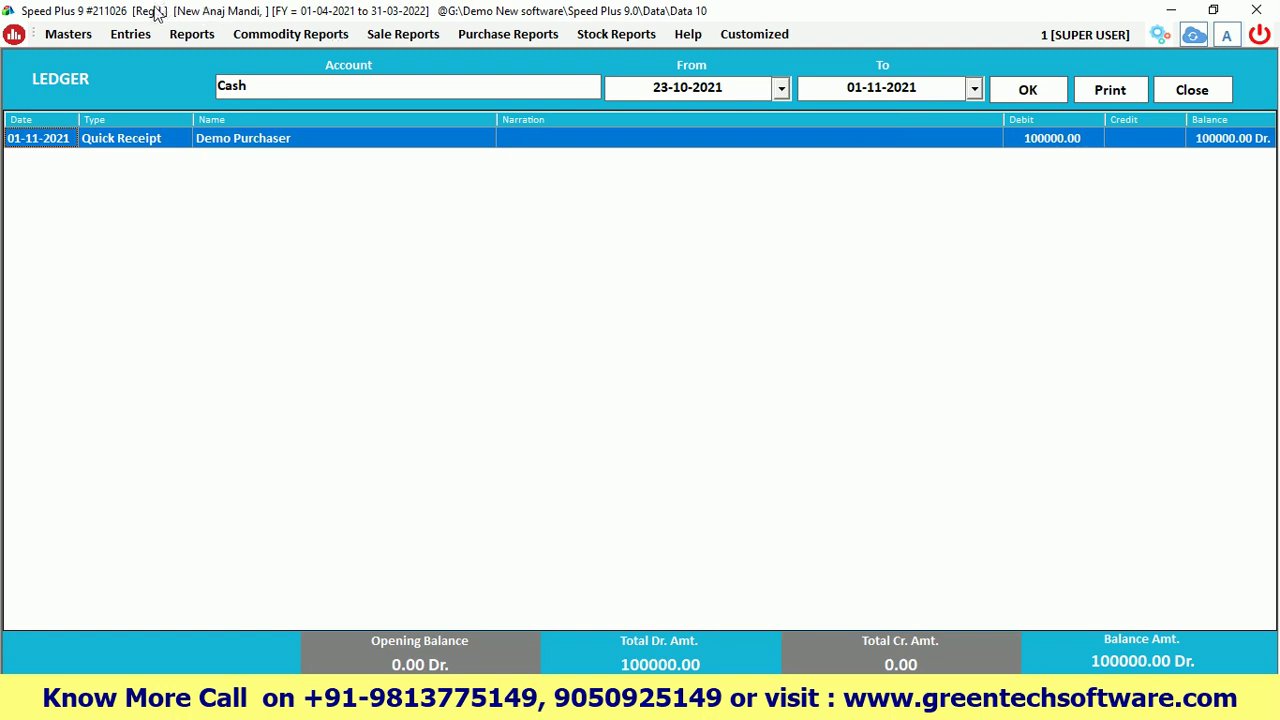
Switch to Demo Purchaser and check the 100000 receipt leaving 289309.00 Dr., then close the ledger
left_click(252, 84)
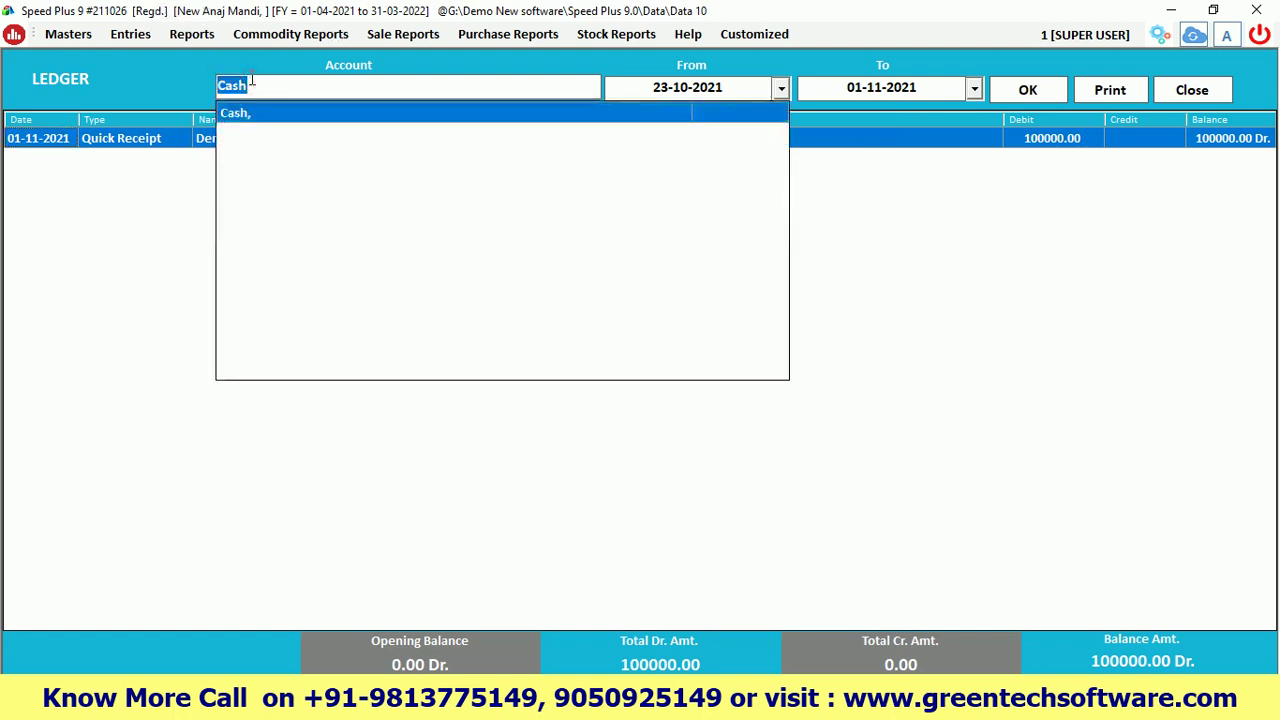
type("dem")
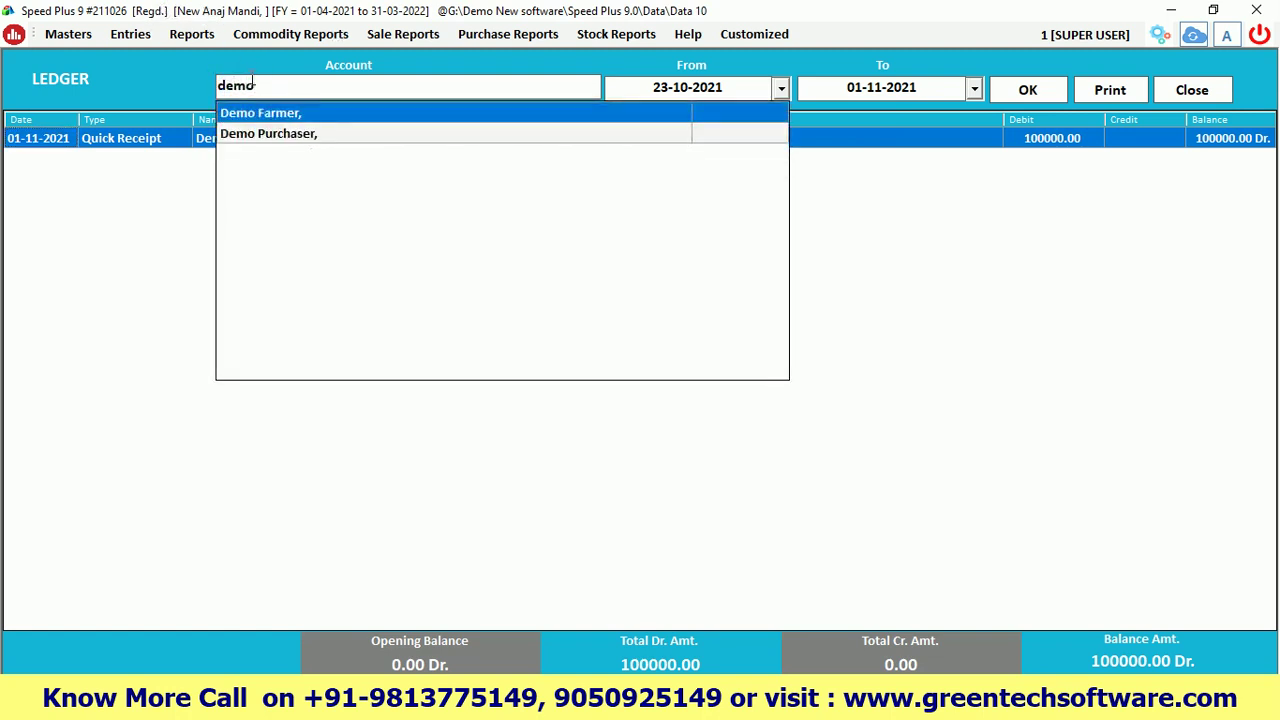
type("o")
key("Down")
key("Return")
key("Return")
key("Return")
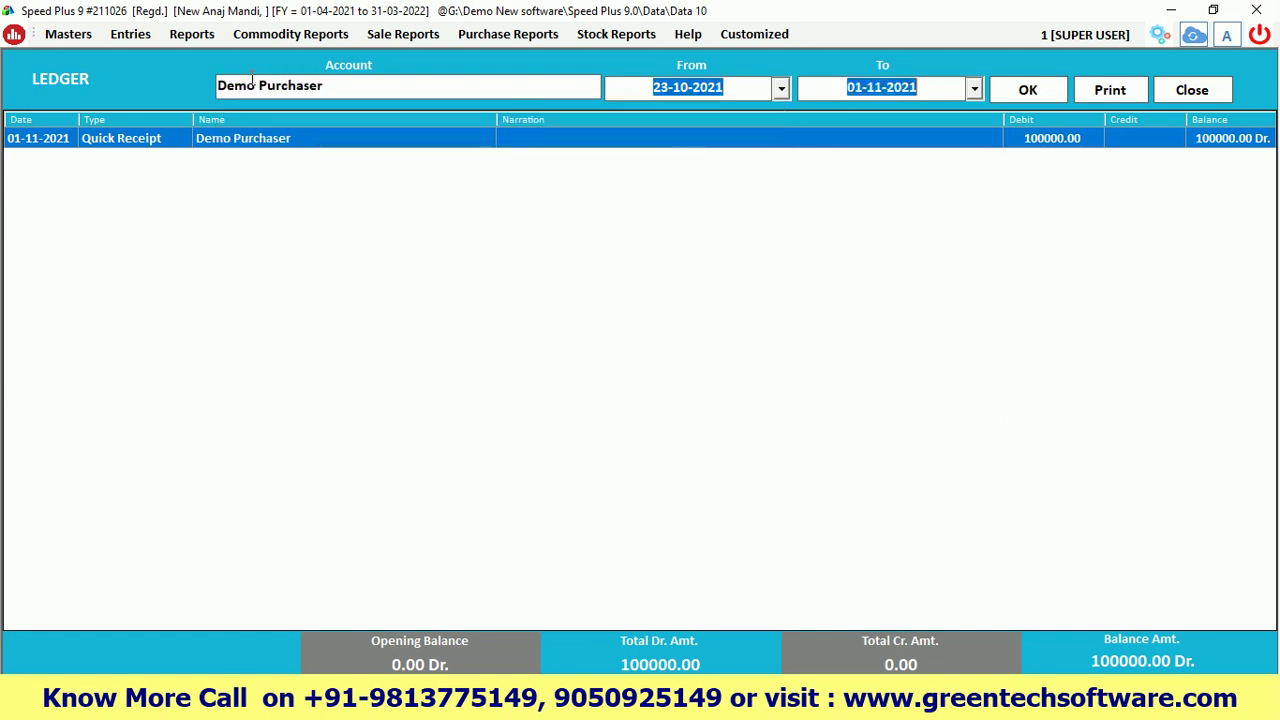
key("Return")
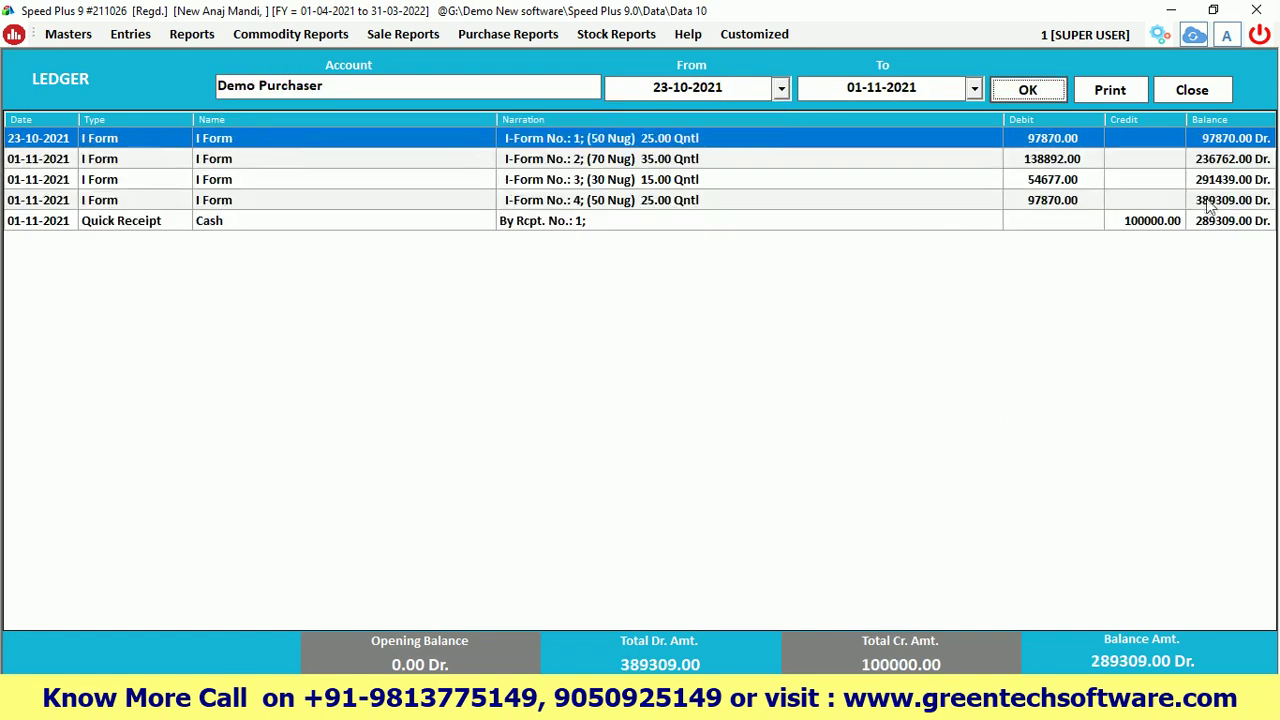
left_click(1204, 199)
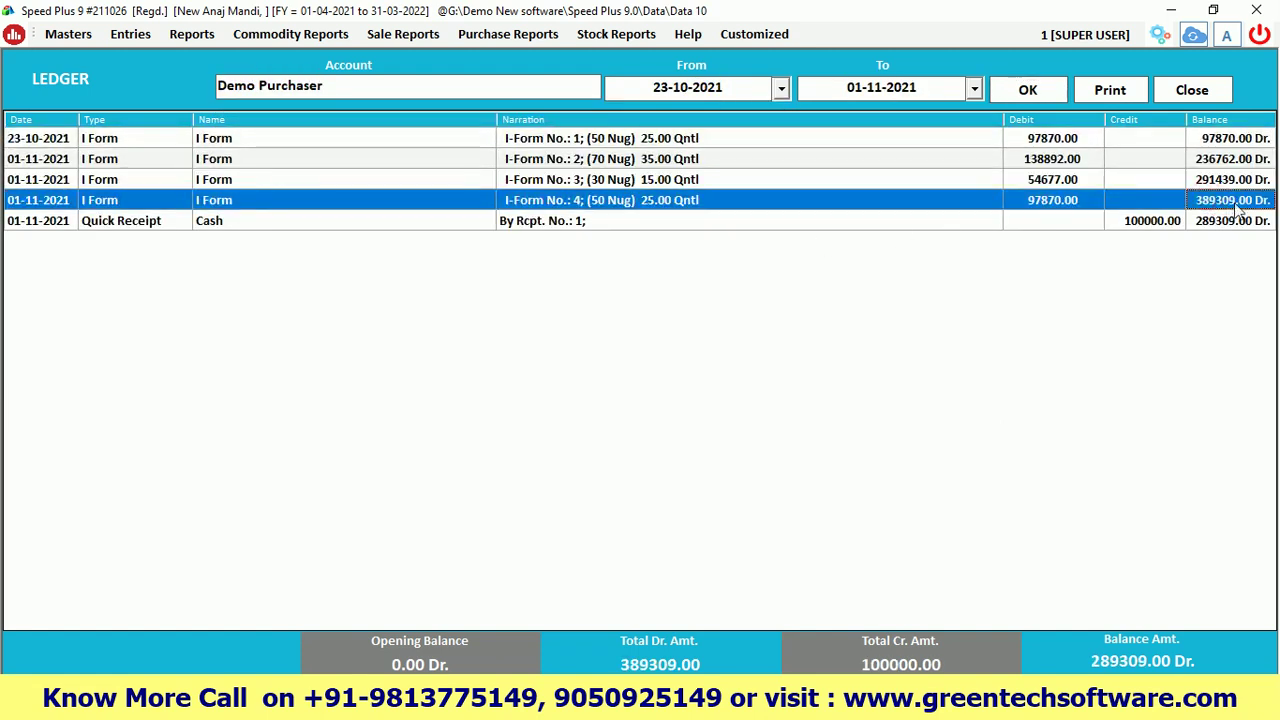
left_click(1160, 222)
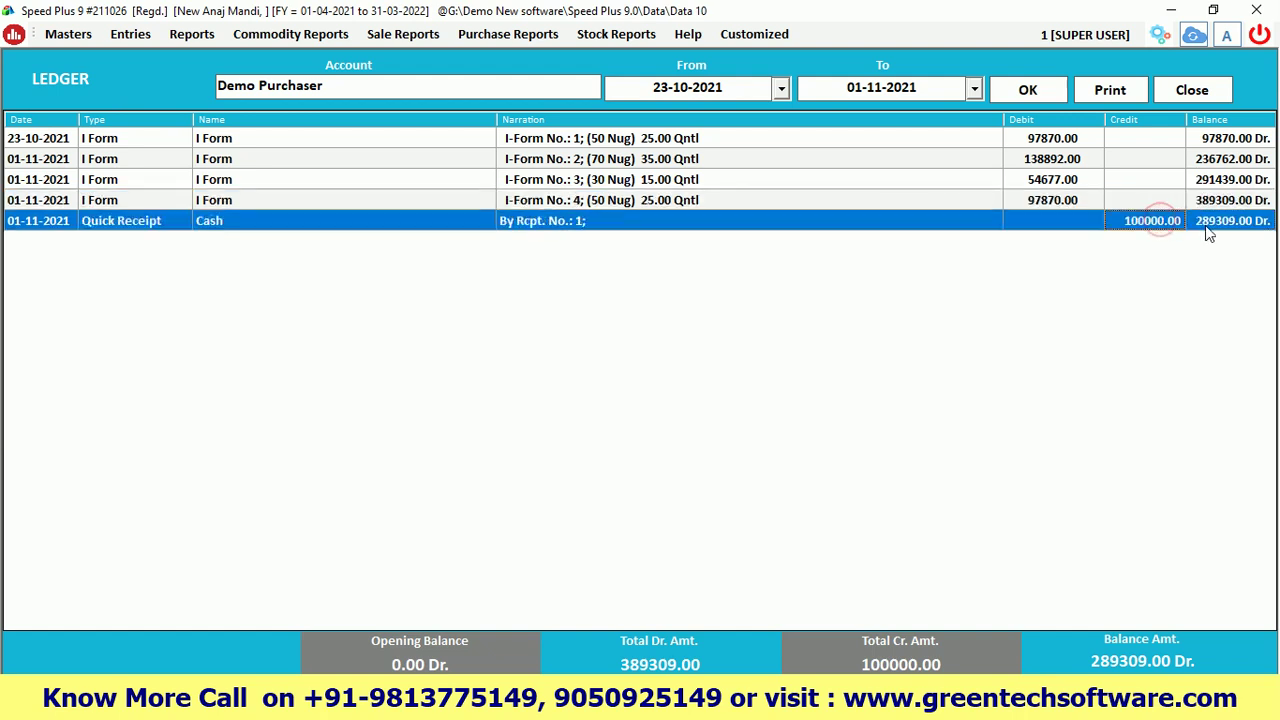
left_click(1208, 231)
left_click(1186, 90)
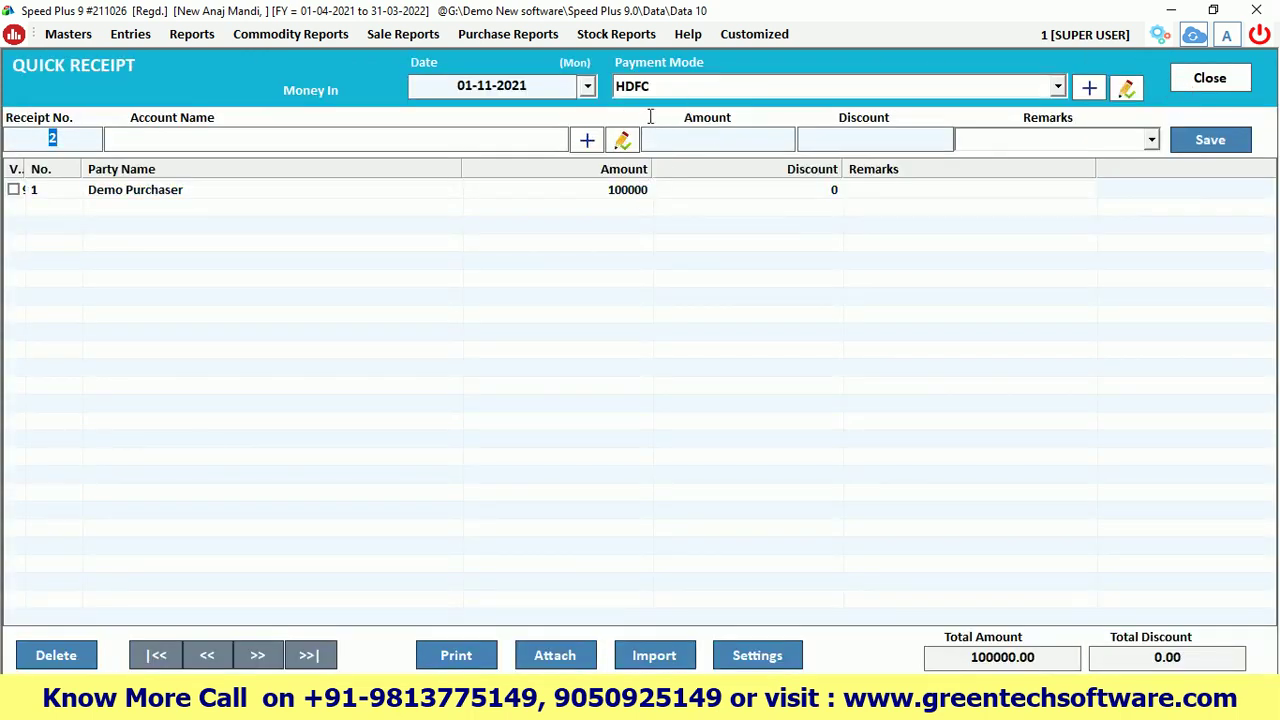
Set the receipt's payment mode to HDFC
left_click(652, 87)
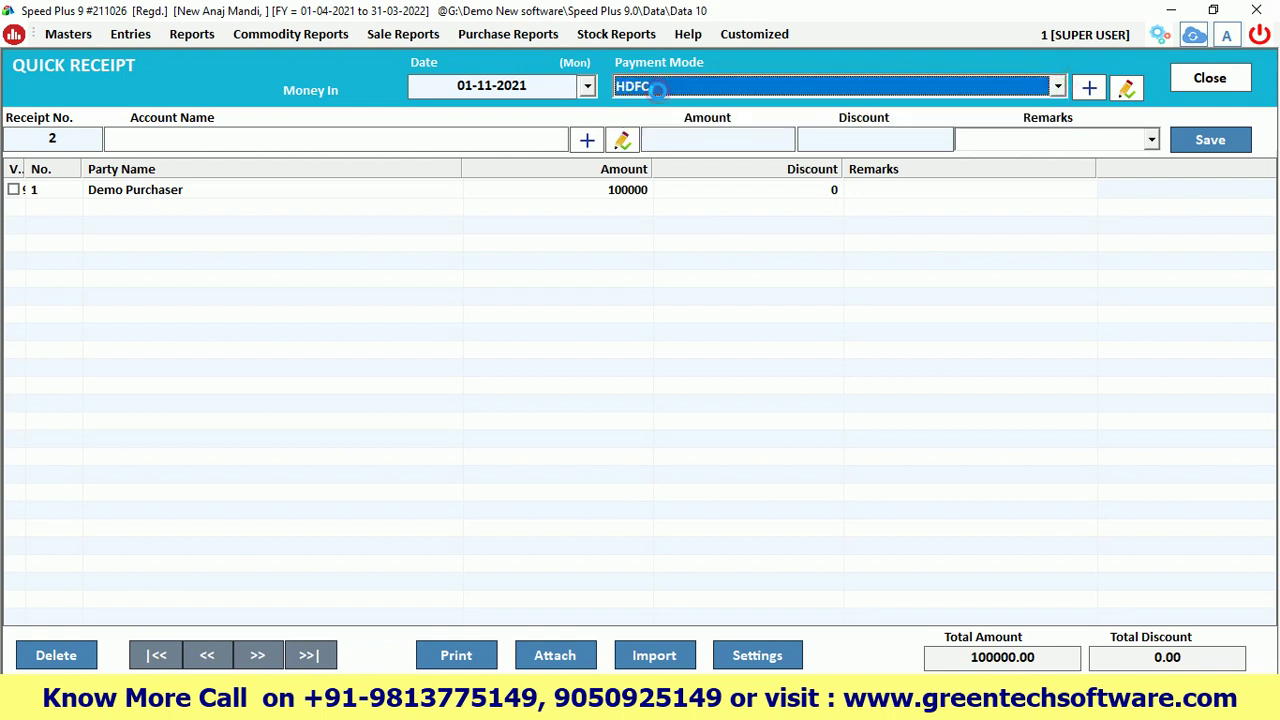
key("Return")
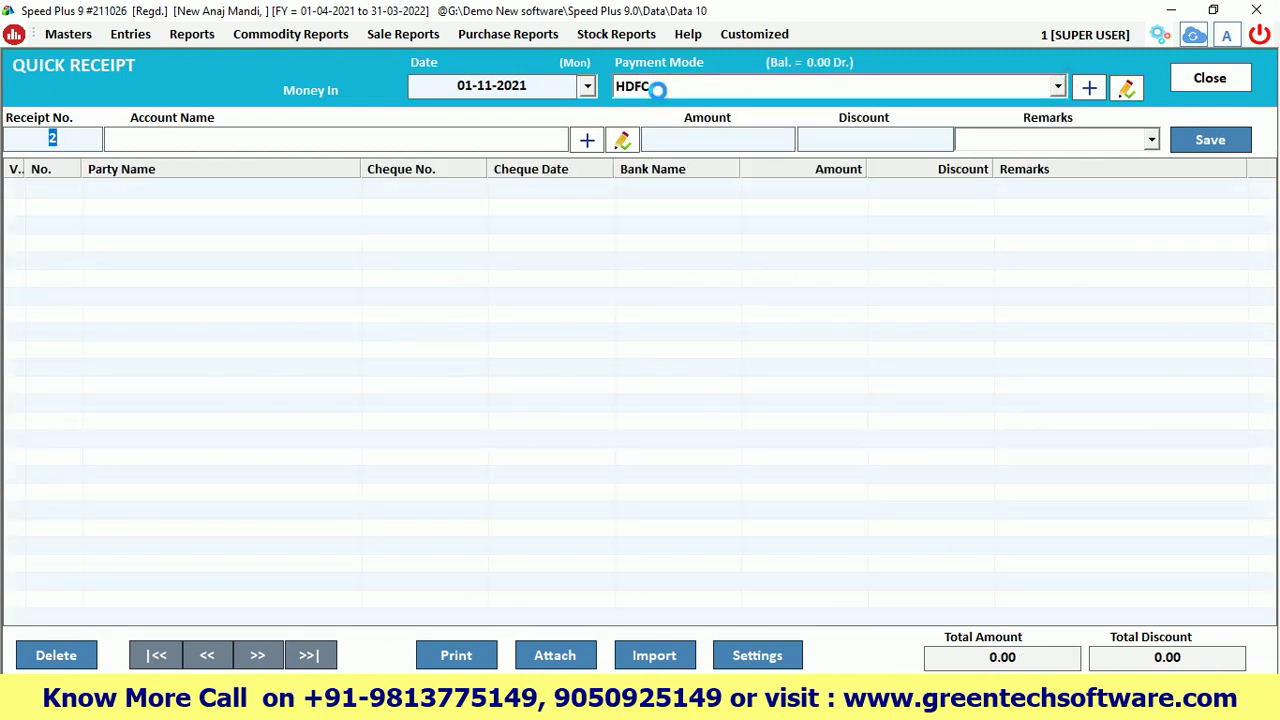
left_click(656, 88)
left_click(650, 89)
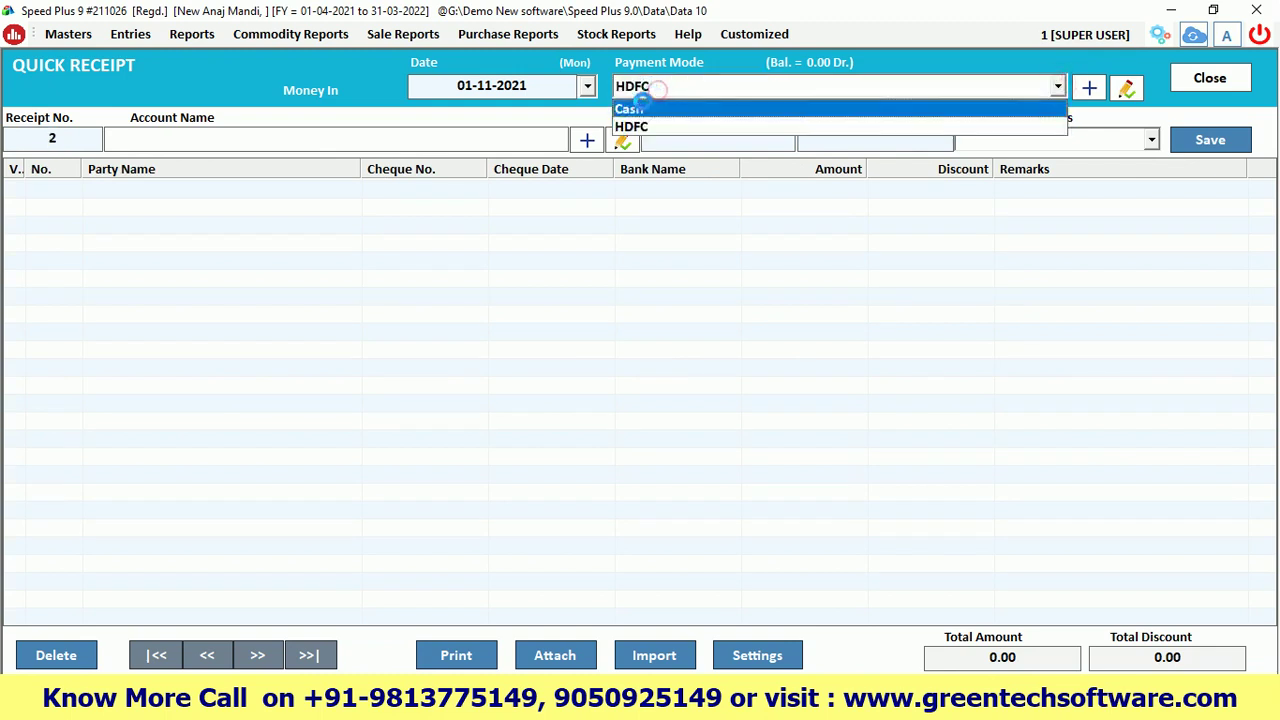
left_click(640, 106)
left_click(645, 86)
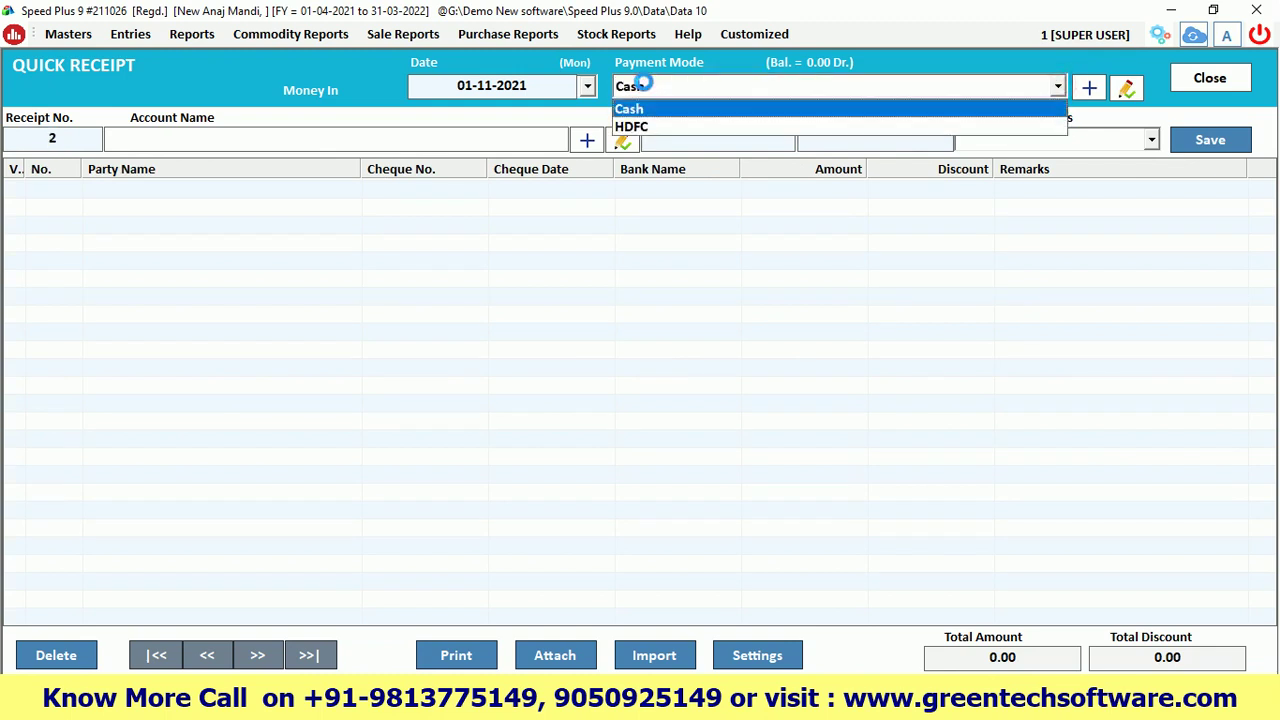
left_click(630, 126)
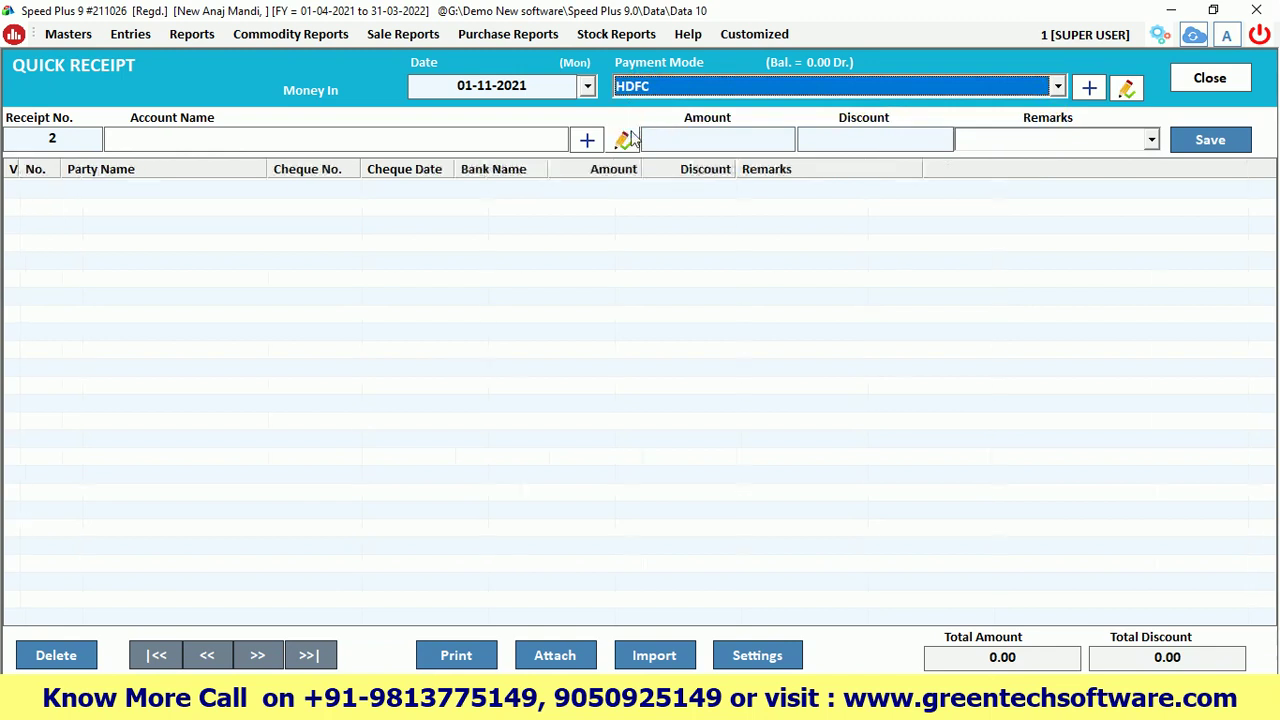
Choose Demo Purchaser as the account to bring up the cheque details
key("Return")
key("Return")
type("demo")
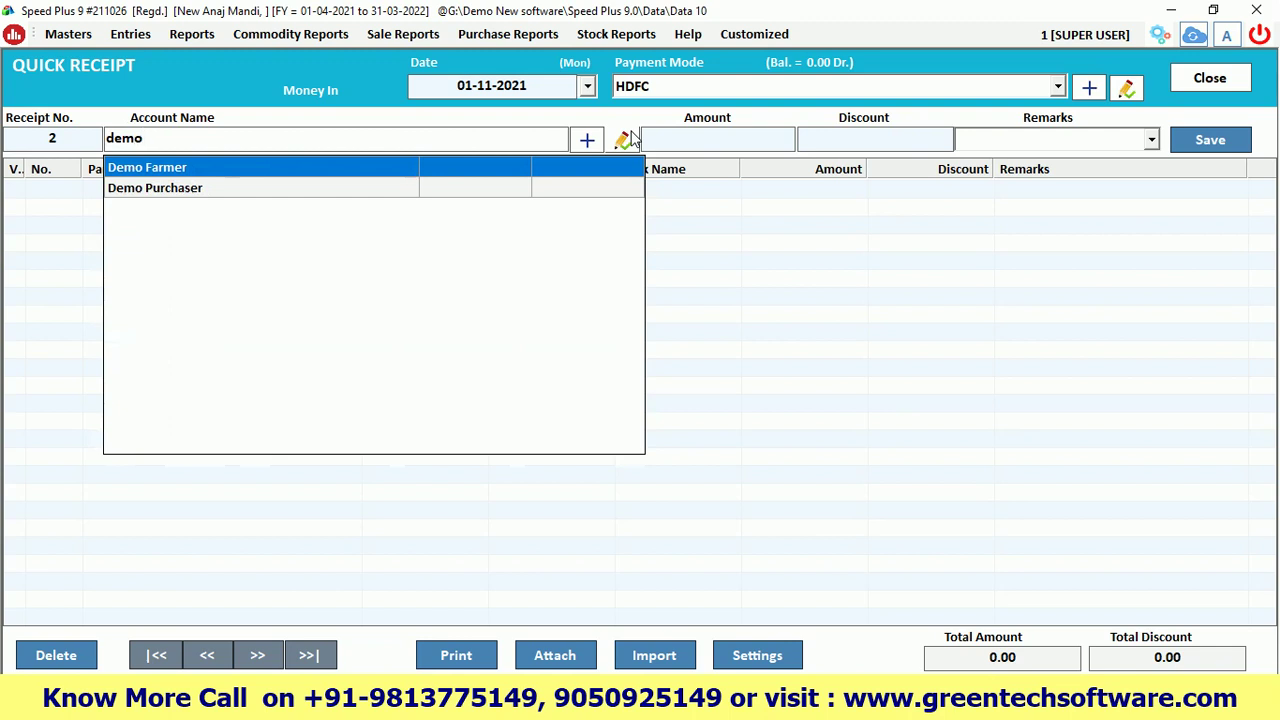
key("Down")
key("Return")
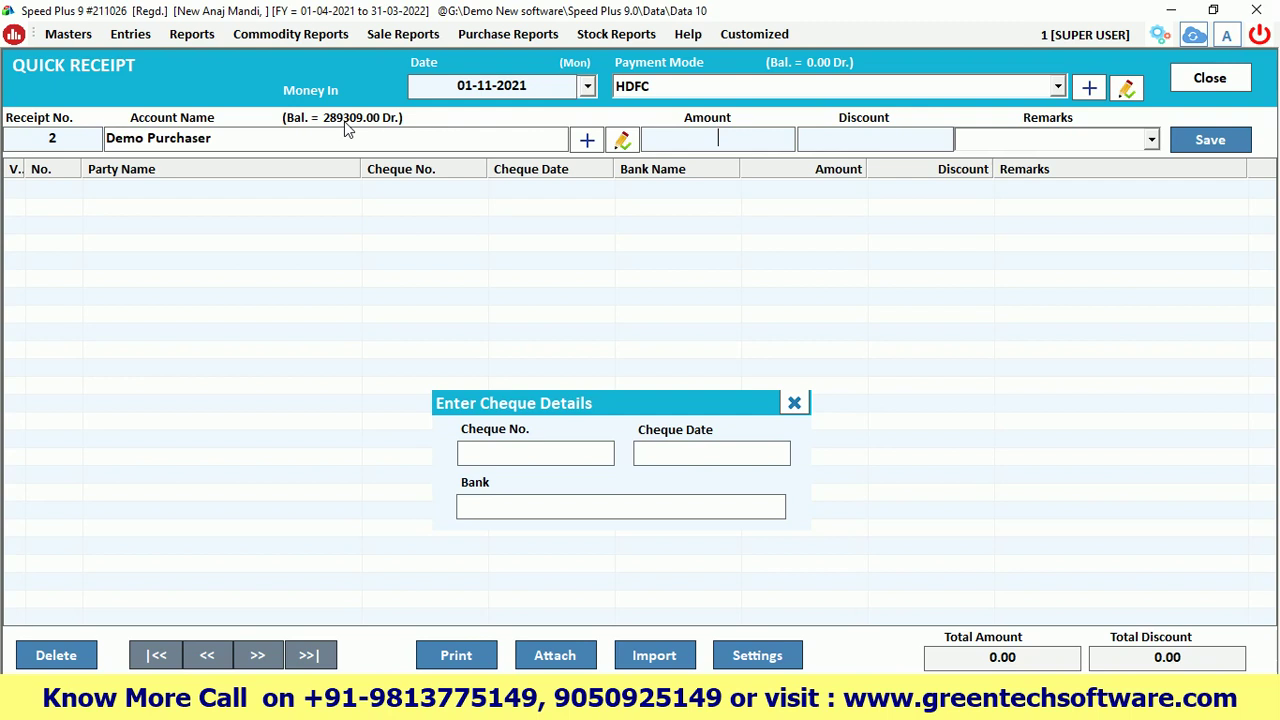
Enter cheque number 123456, cheque date 21-11-2021 and bank ICICI
left_click(477, 453)
type("123456")
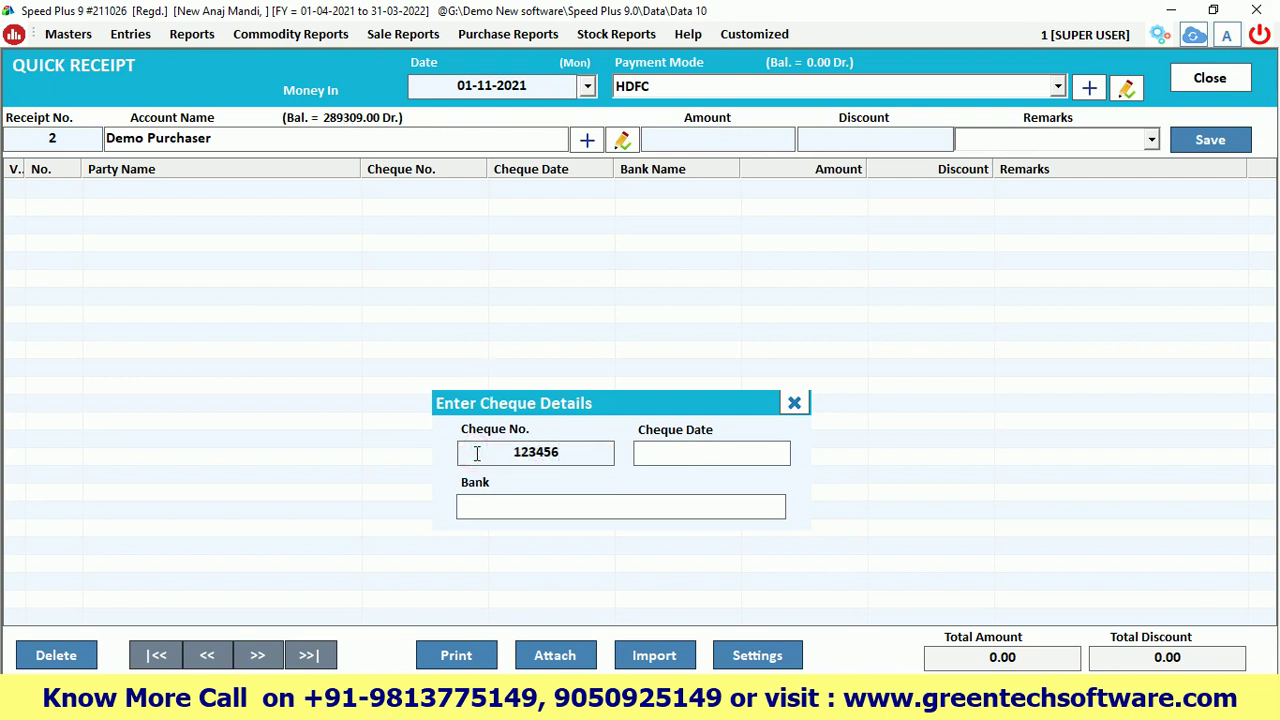
type("21--11-")
type("2021")
key("Return")
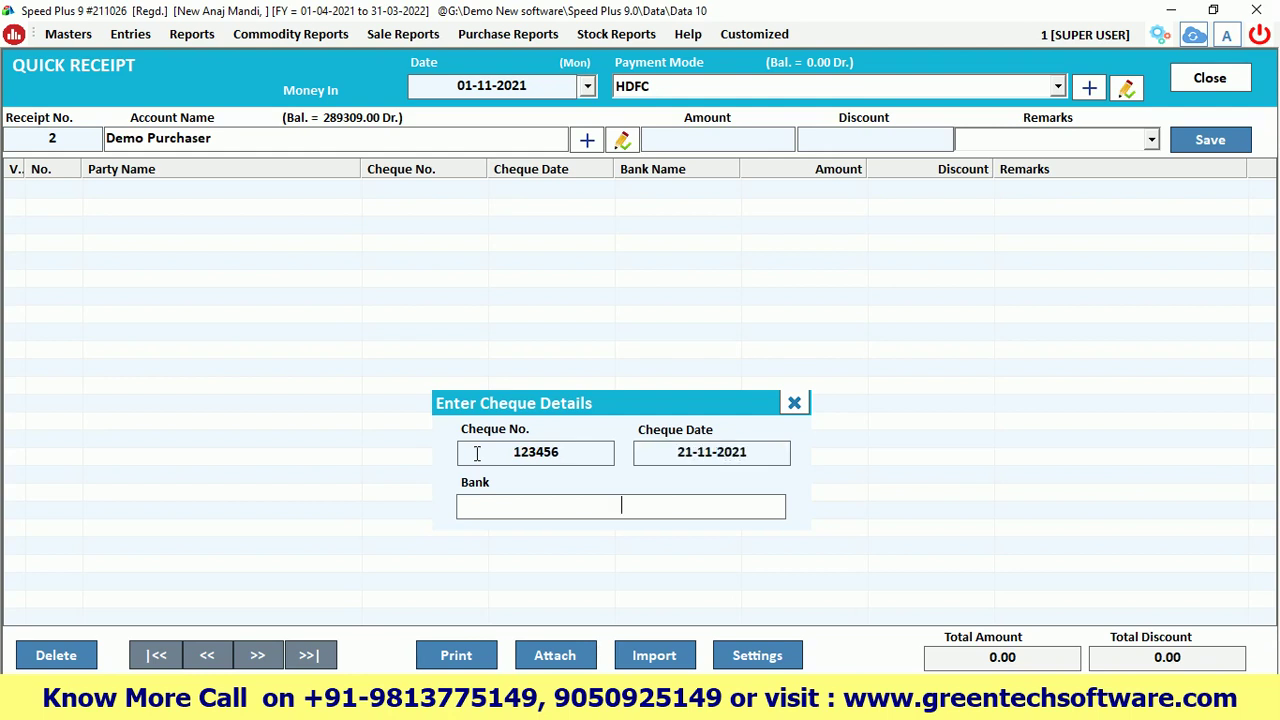
type("ICICI")
key("Return")
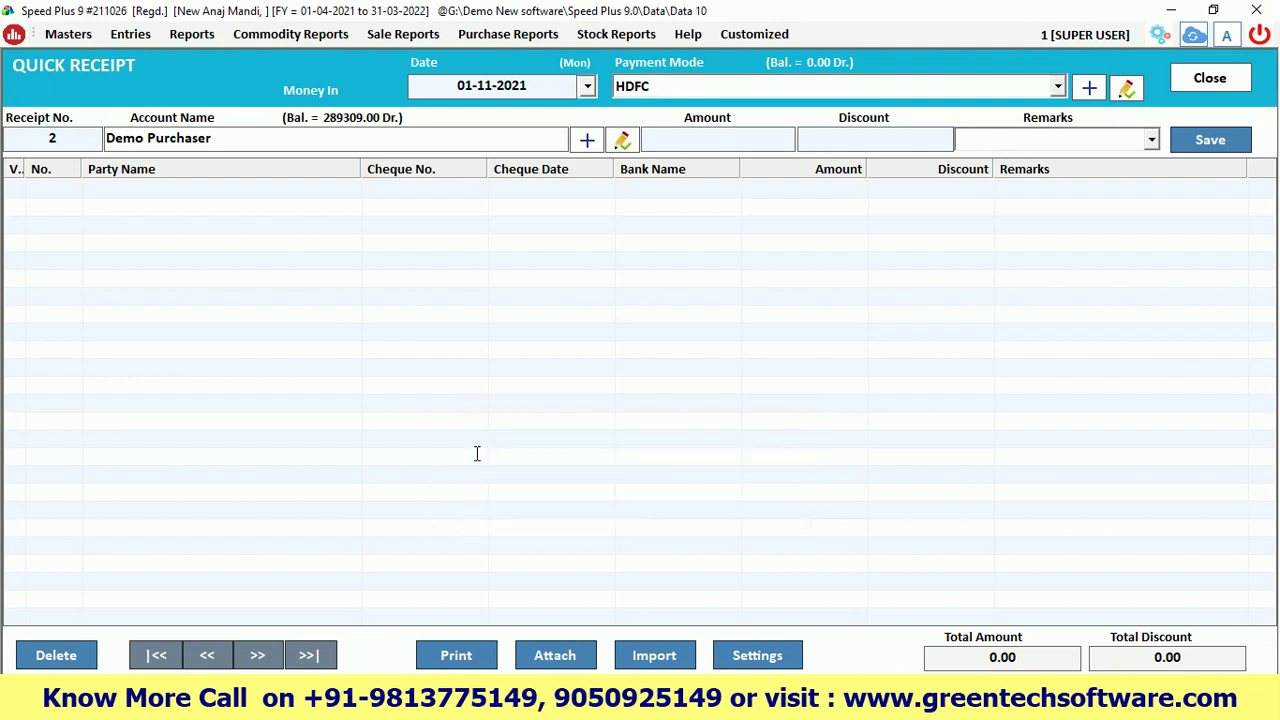
Enter 150000 as the amount, save receipt 2 and close the Quick Receipt window
type("150000")
key("Return")
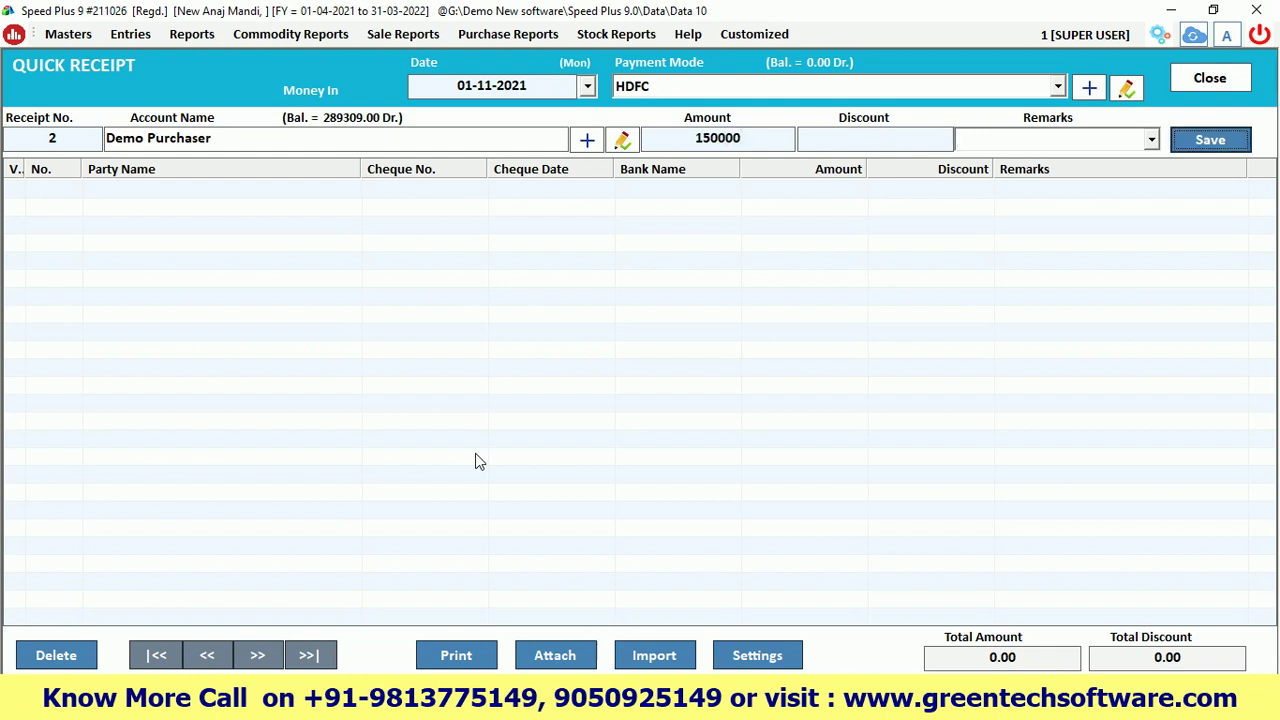
key("Return")
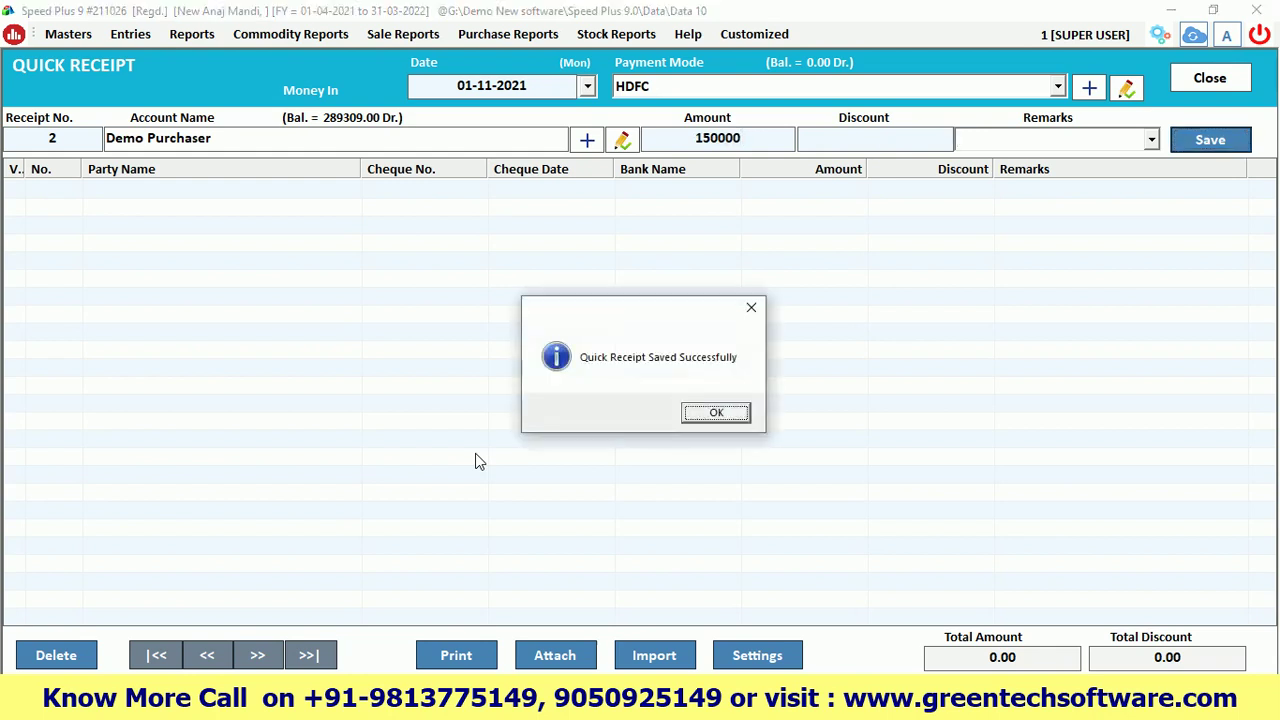
key("Return")
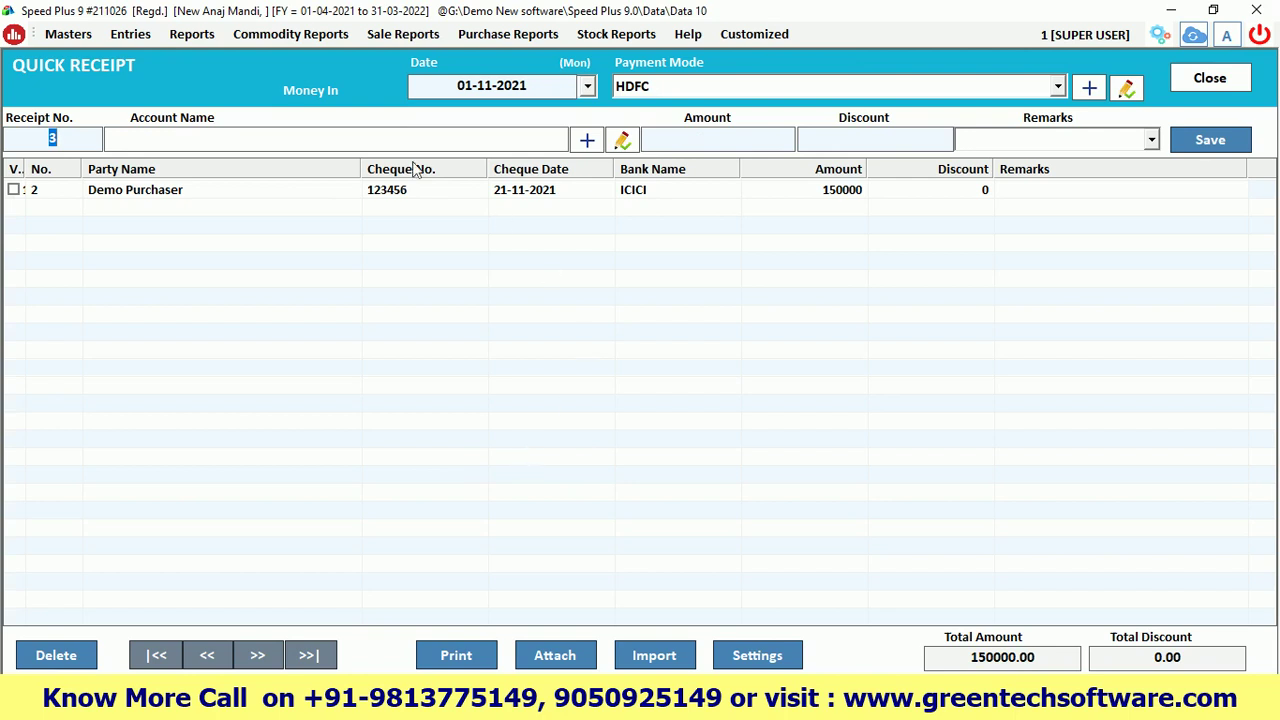
left_click(1210, 79)
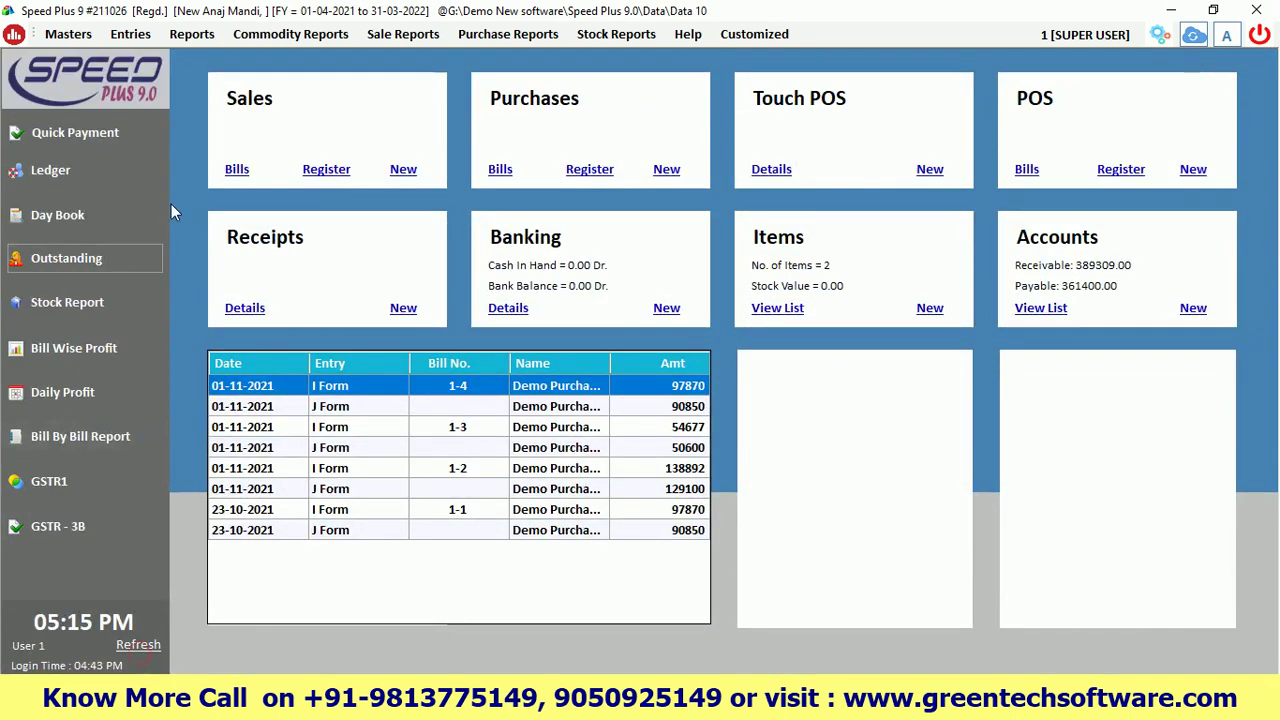
Open the Ledger report for the Cash account
left_click(192, 34)
left_click(73, 169)
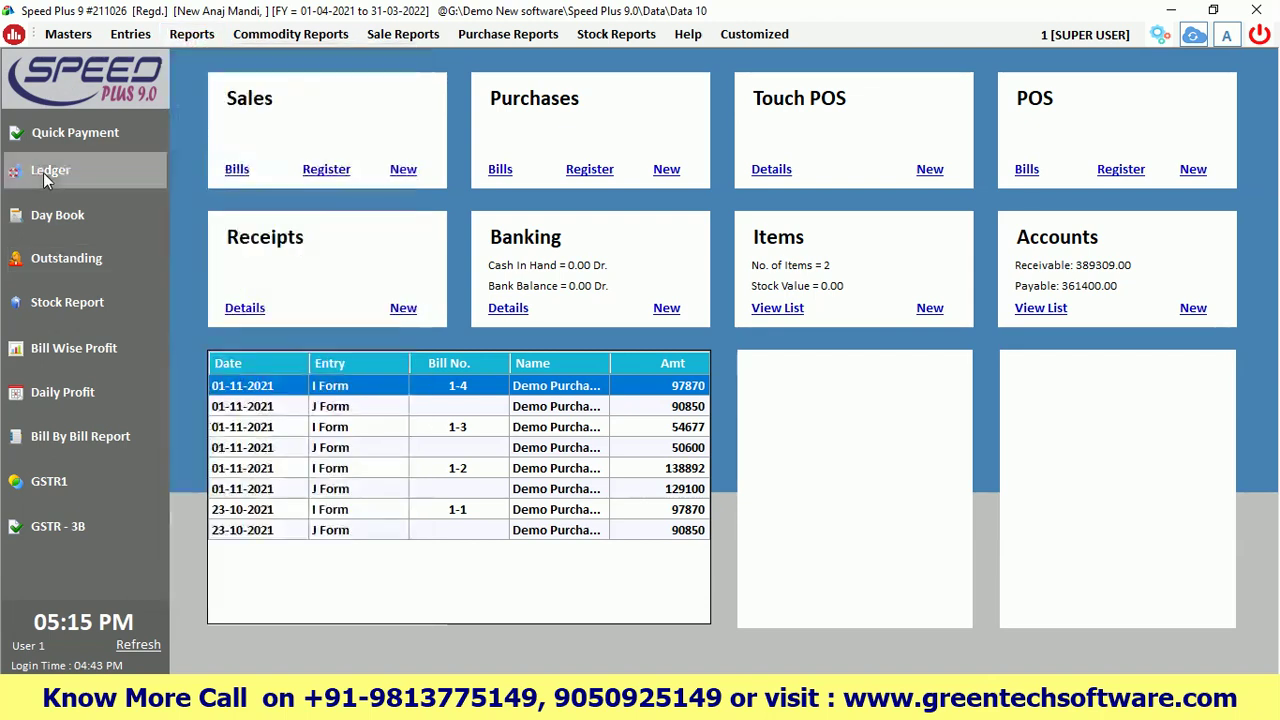
left_click(43, 172)
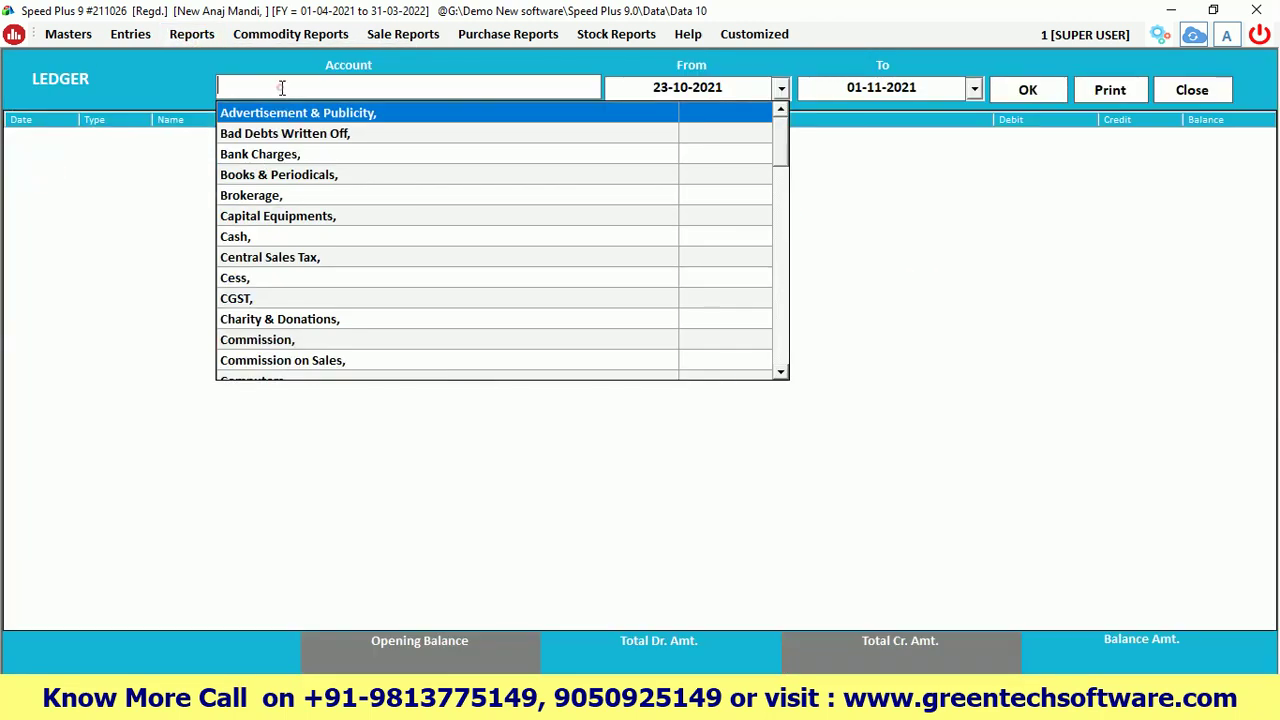
type("cas")
key("Return")
key("Return")
key("Return")
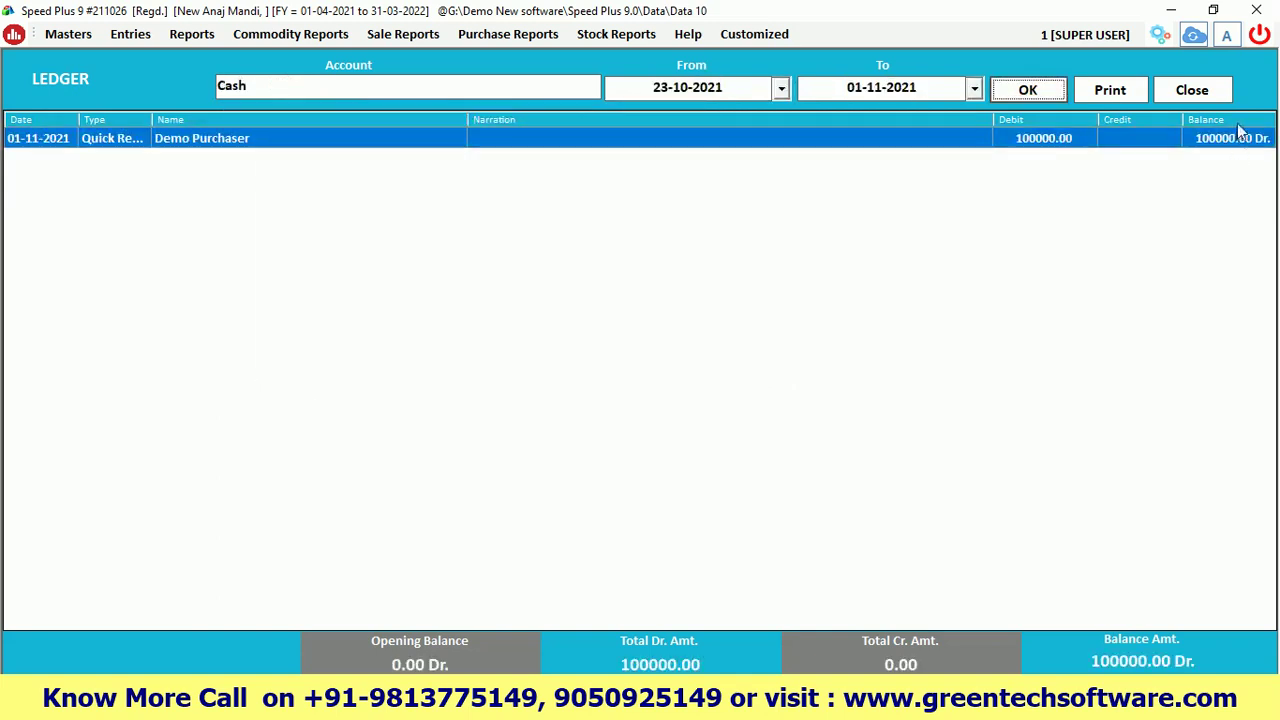
Switch the ledger to HDFC and check the 150000 cheque entry
left_click(351, 86)
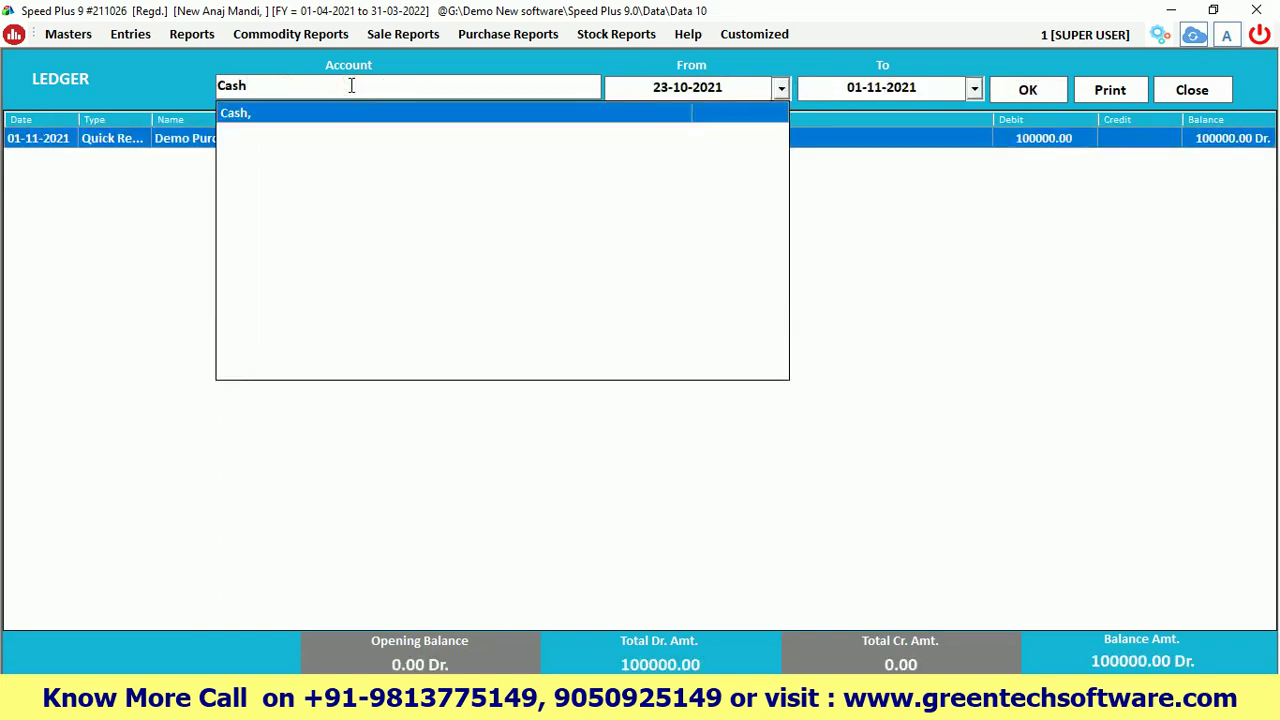
key("BackSpace")
key("BackSpace")
key("BackSpace")
key("BackSpace")
type("hdb")
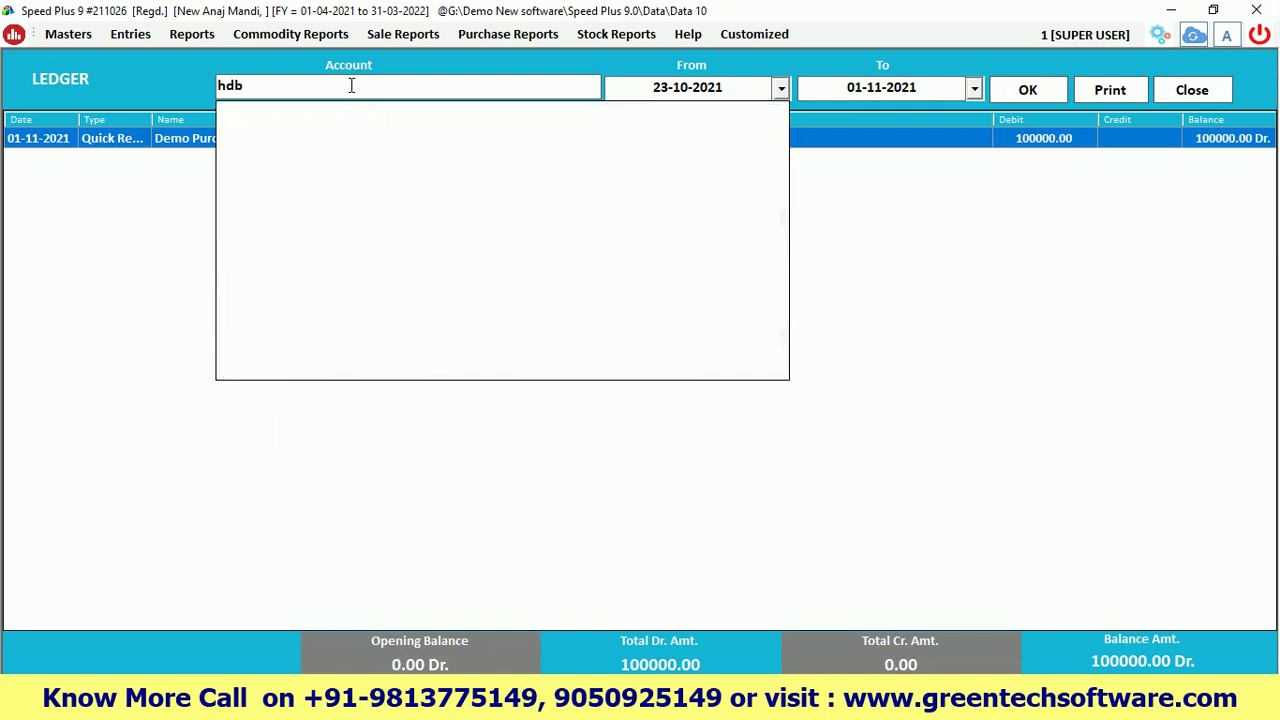
key("Return")
key("Return")
key("Return")
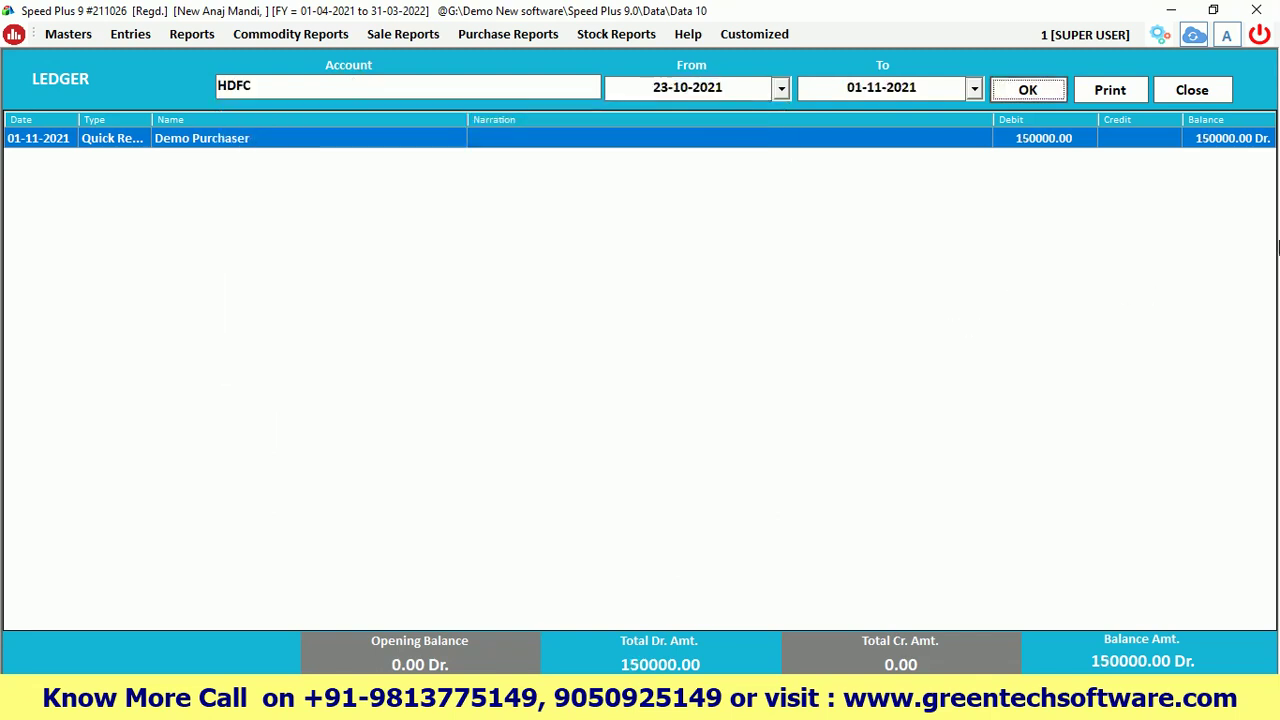
left_click(1208, 146)
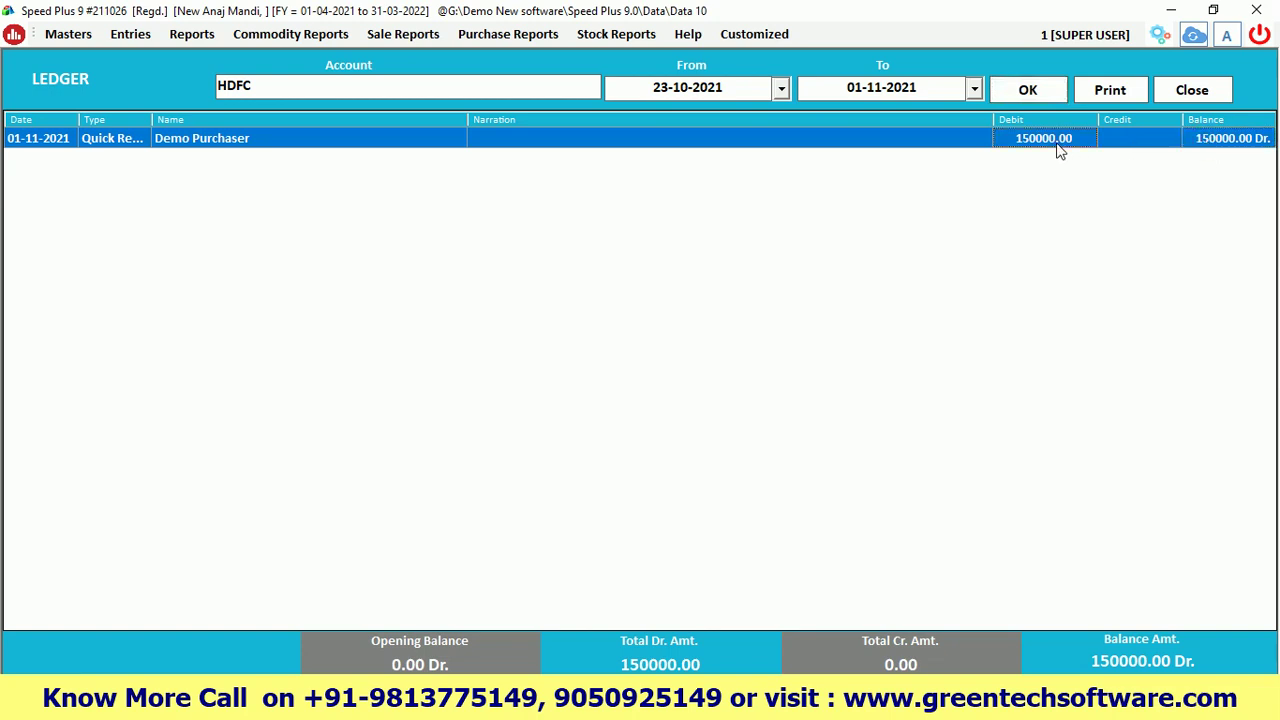
Load Demo Purchaser's ledger and review the Cash and HDFC receipts leaving 139309.00 Dr
left_click(328, 89)
type("demo")
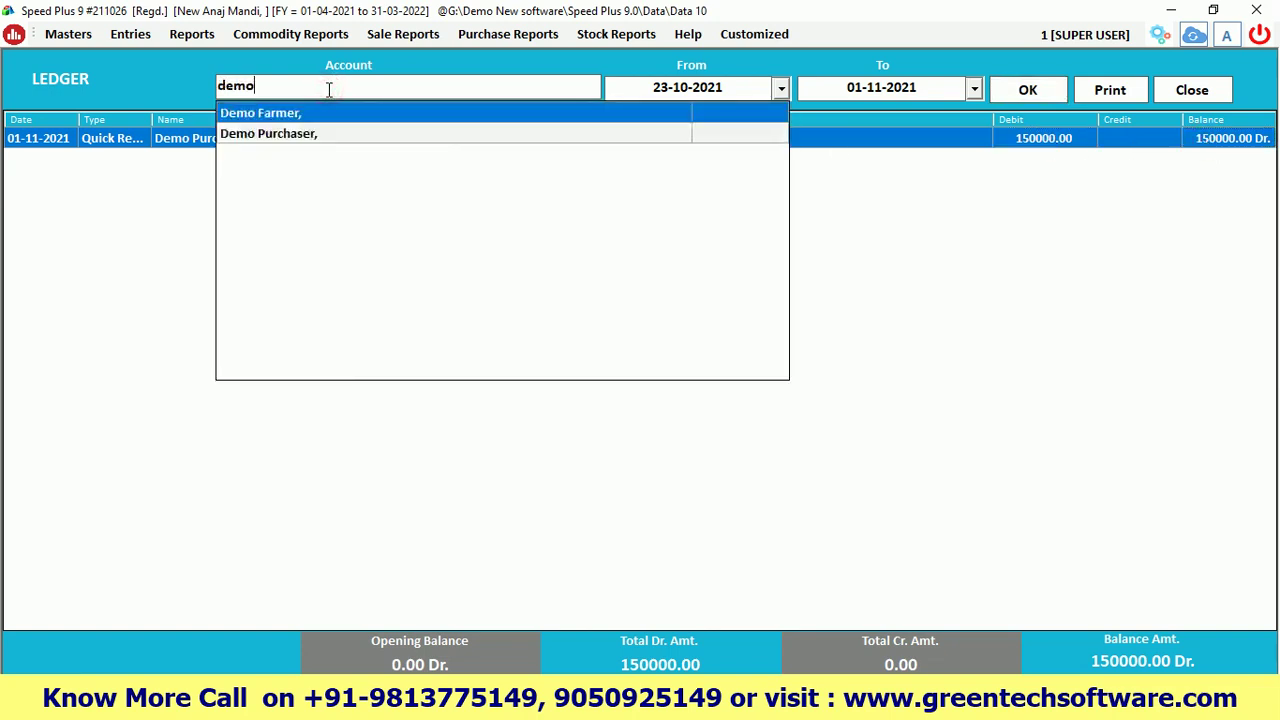
key("Down")
key("Return")
key("Return")
key("Return")
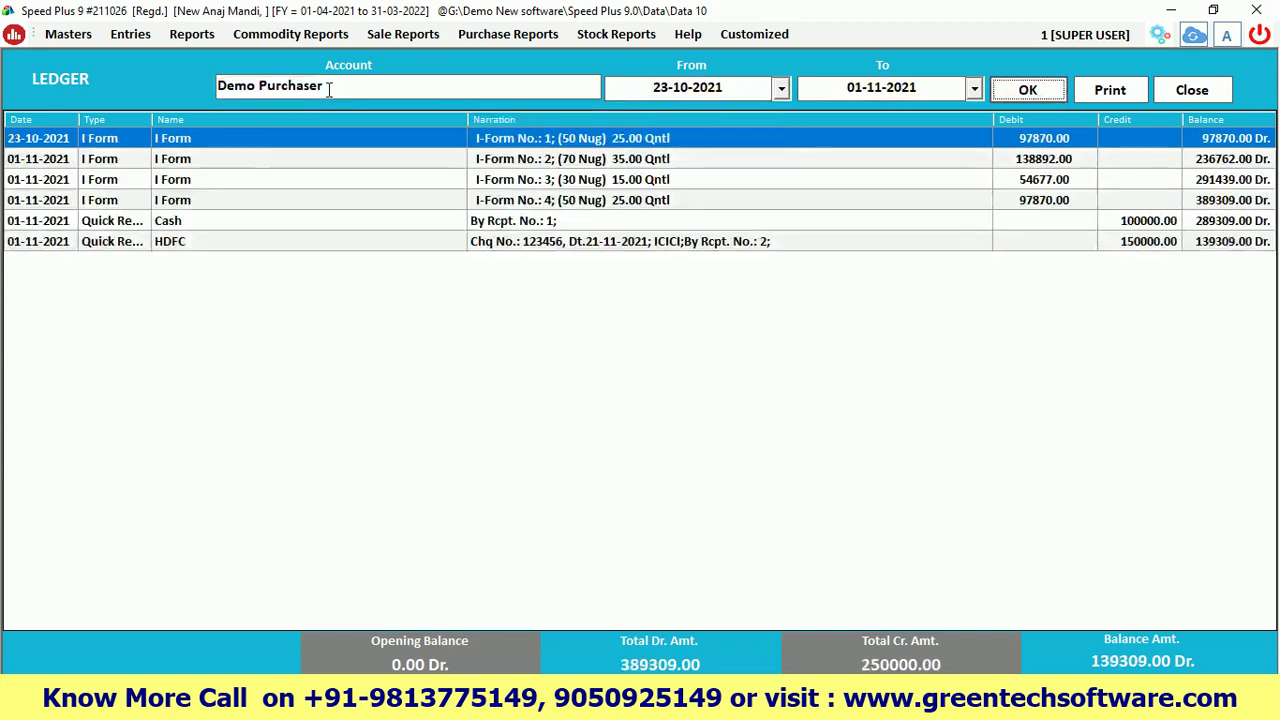
left_click(1208, 204)
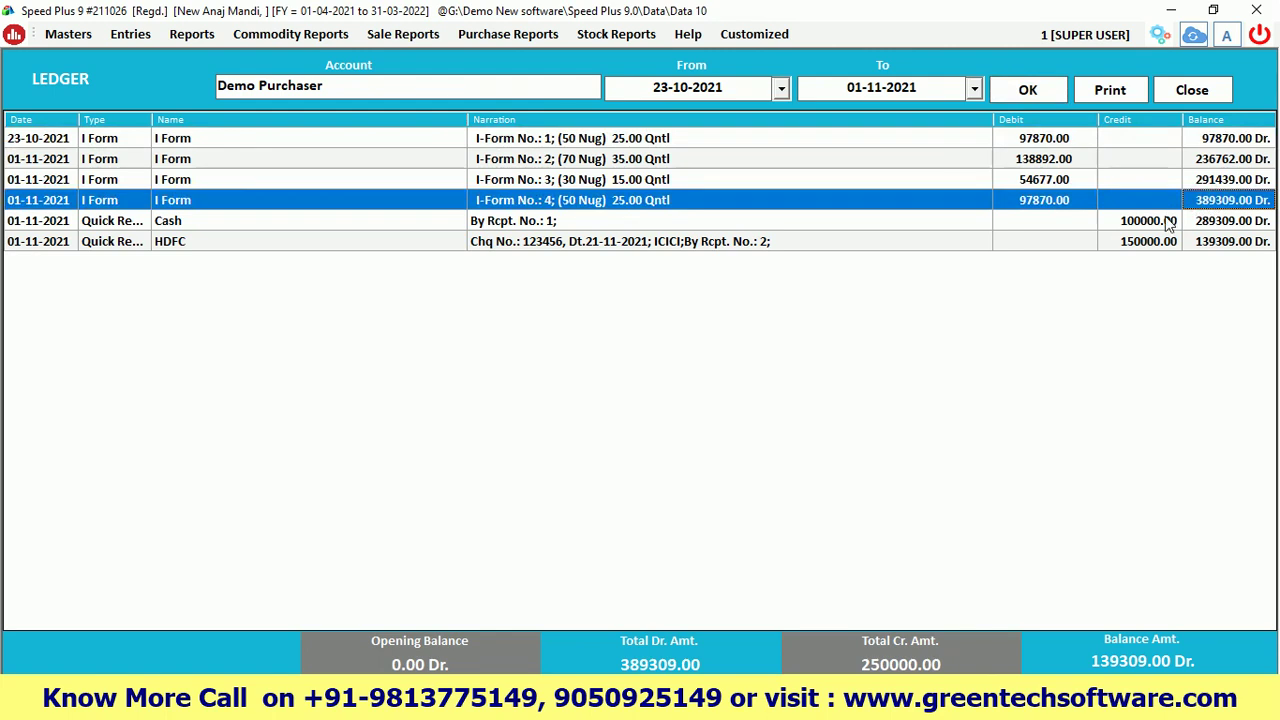
left_click(1168, 222)
left_click(1205, 221)
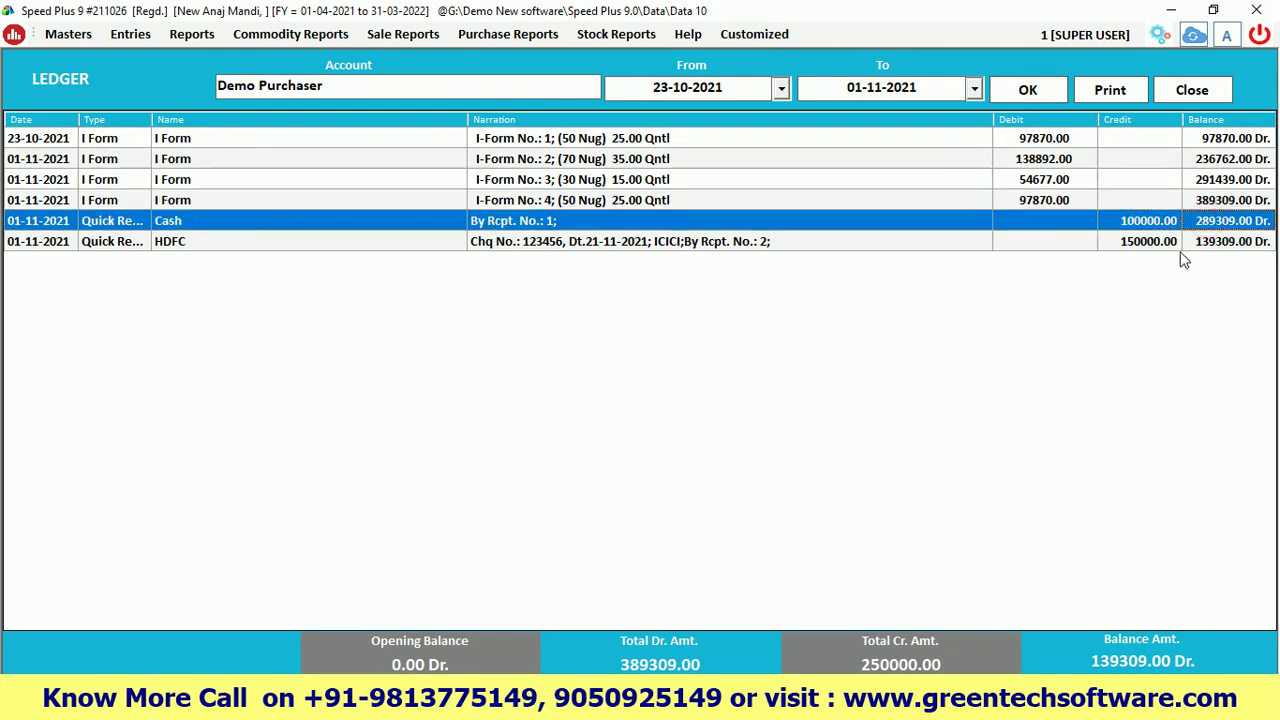
left_click(1146, 245)
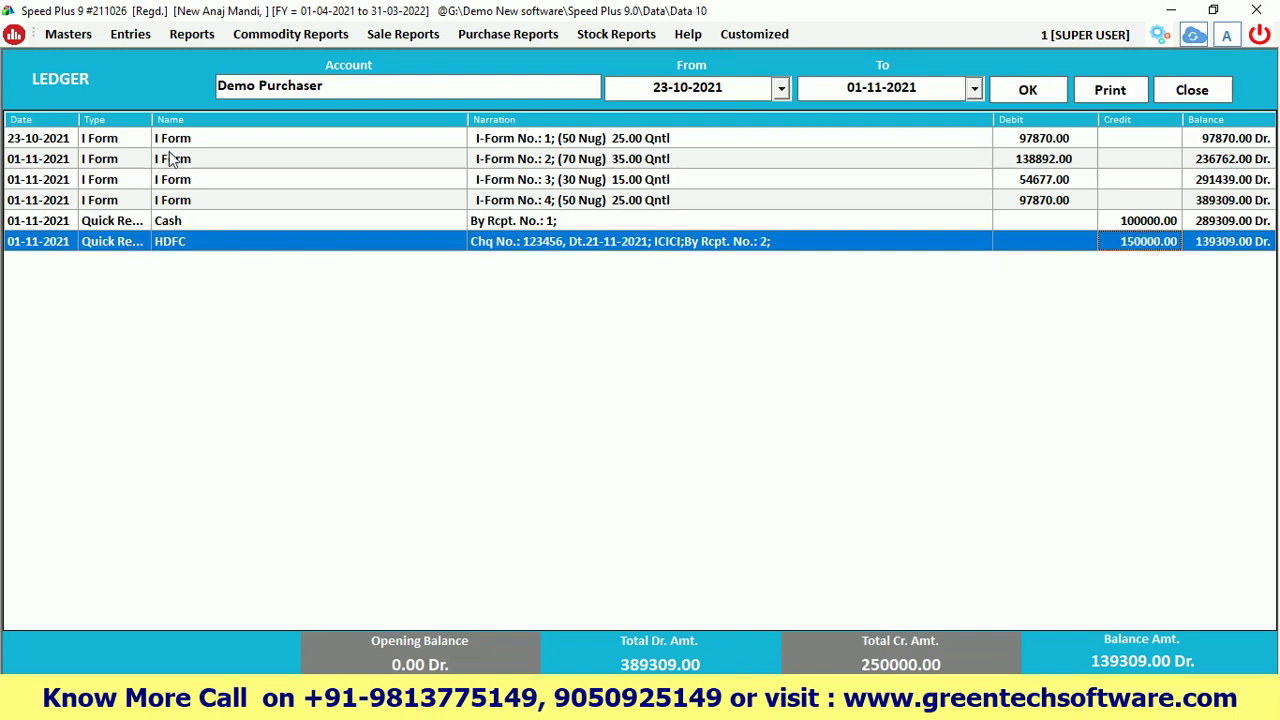
left_click(531, 250)
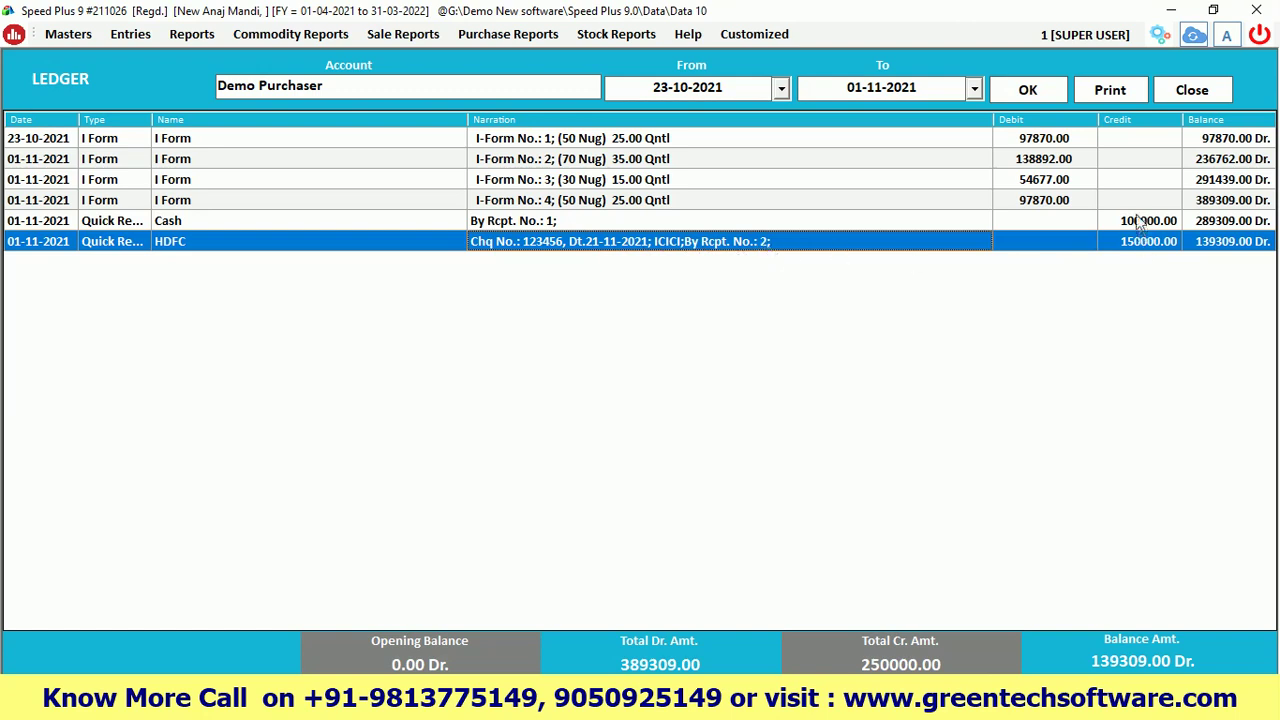
left_click(1219, 250)
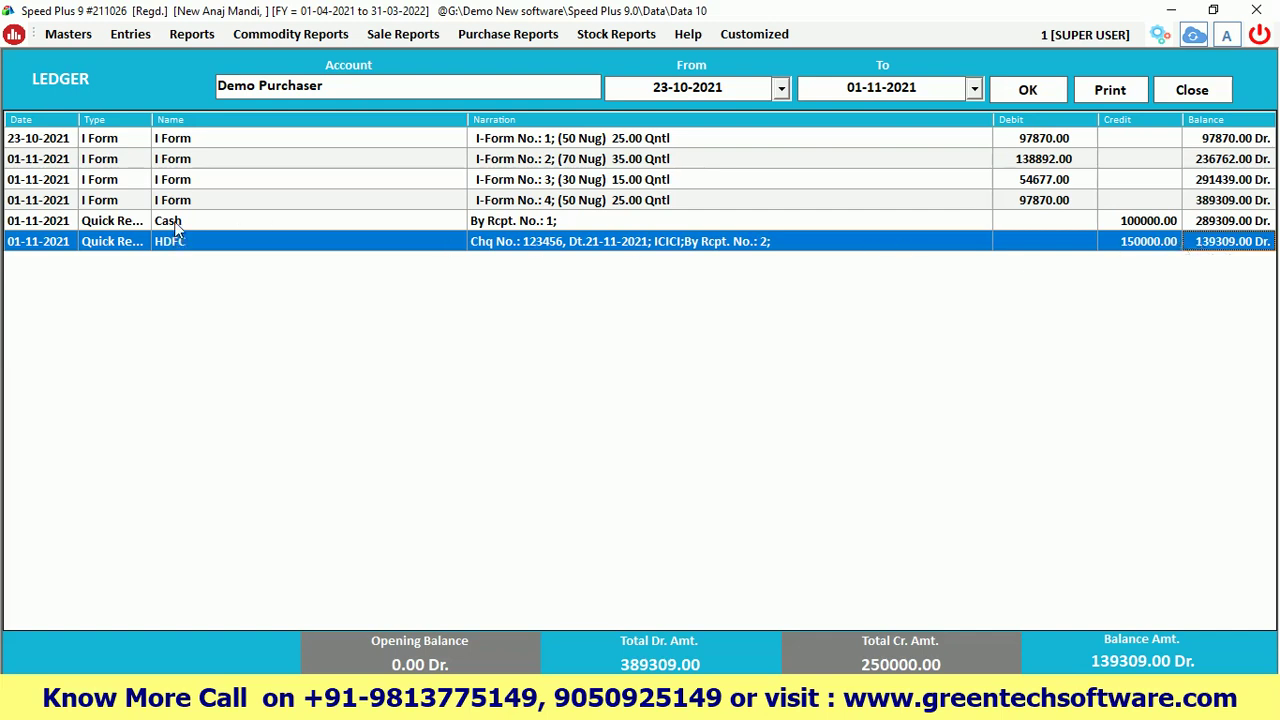
Close the ledger, refresh the dashboard, and start a Quick Payment dated 01-11-2021
left_click(1192, 92)
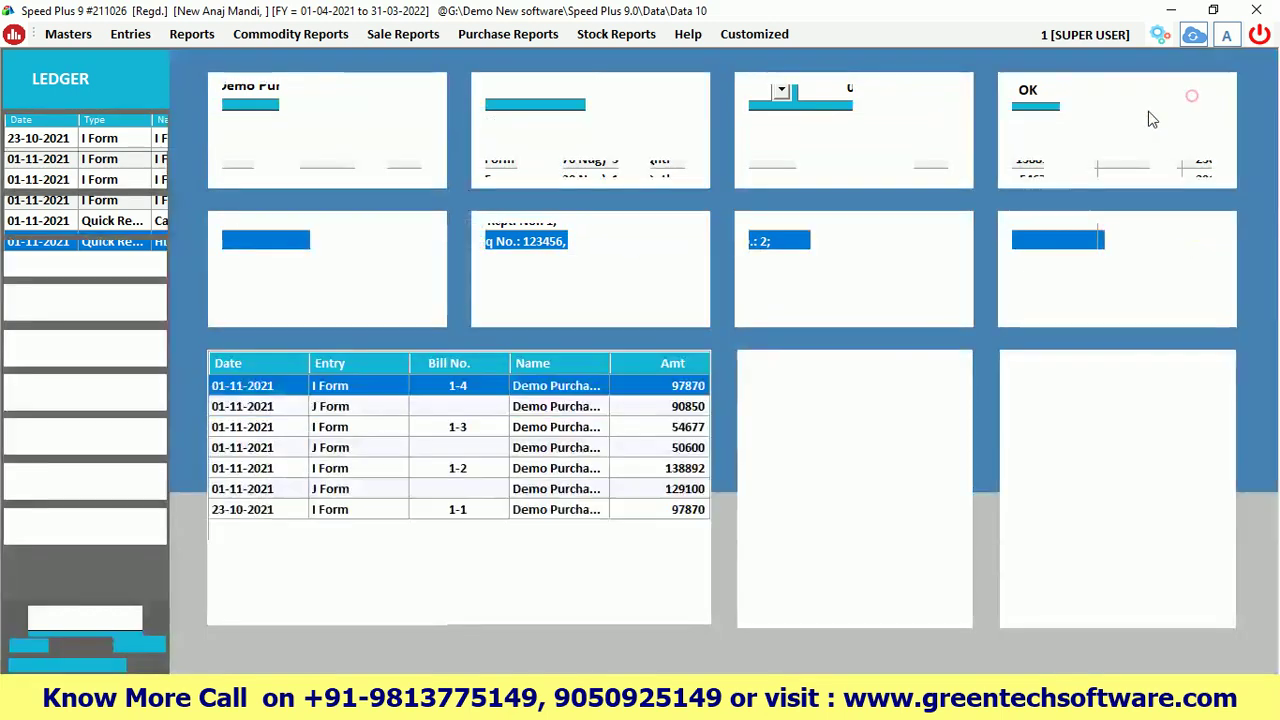
left_click(137, 645)
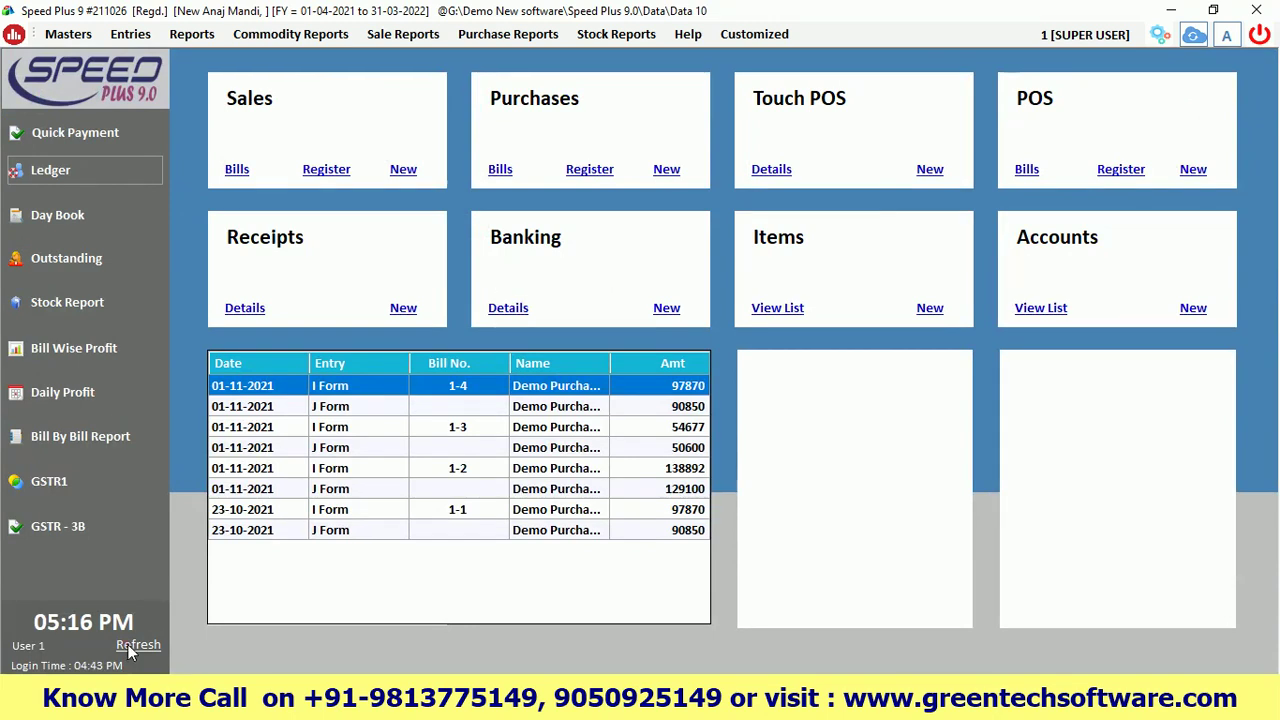
left_click(130, 34)
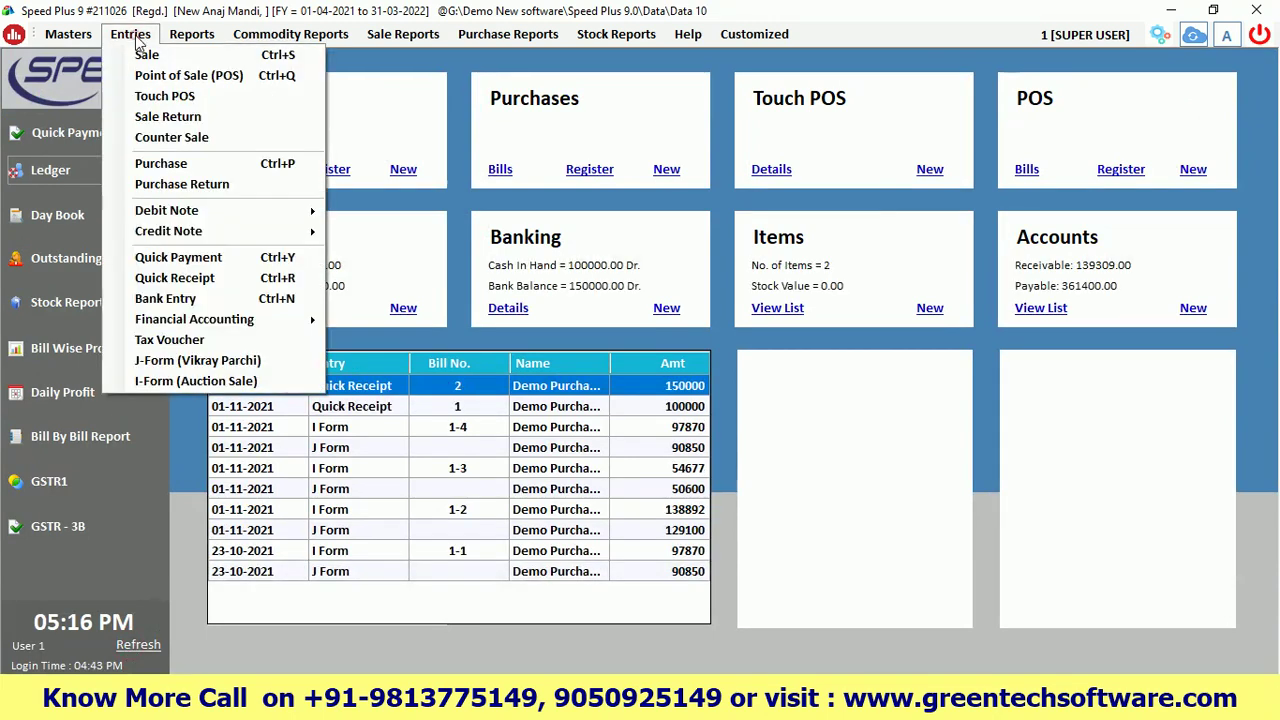
left_click(190, 262)
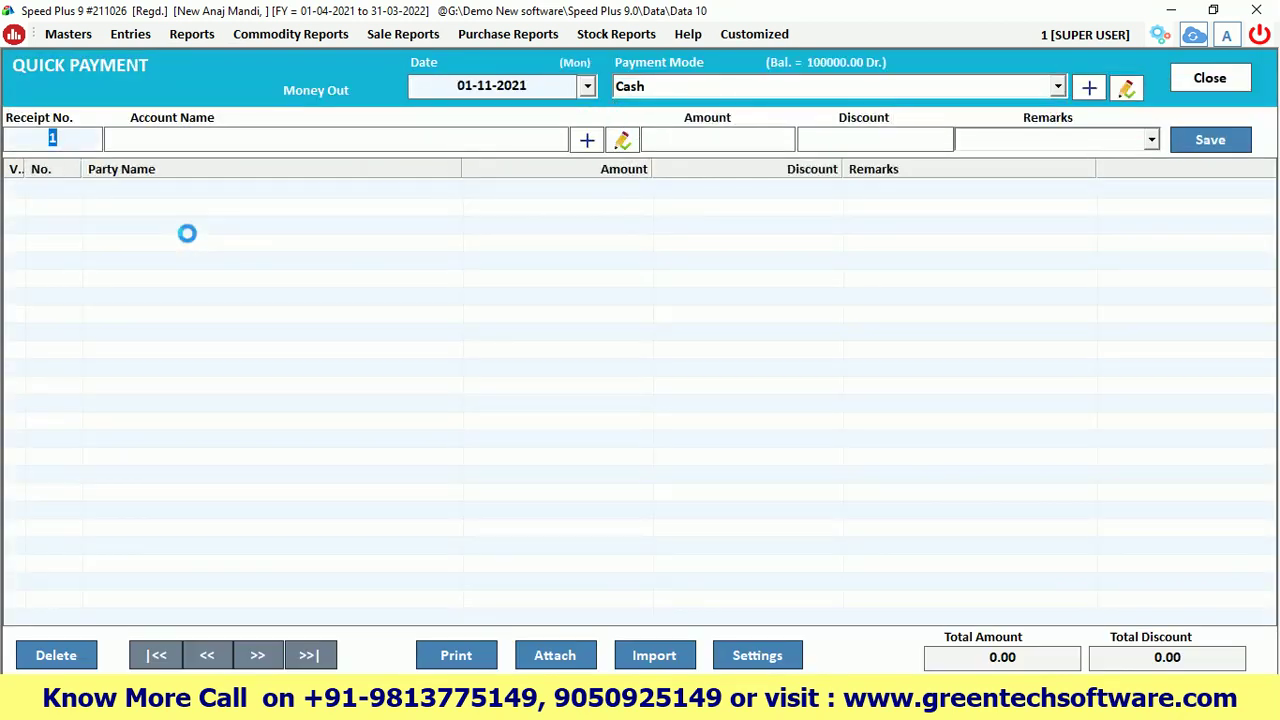
Choose Demo Farmer as the payee and keep Cash as the payment mode
key("Return")
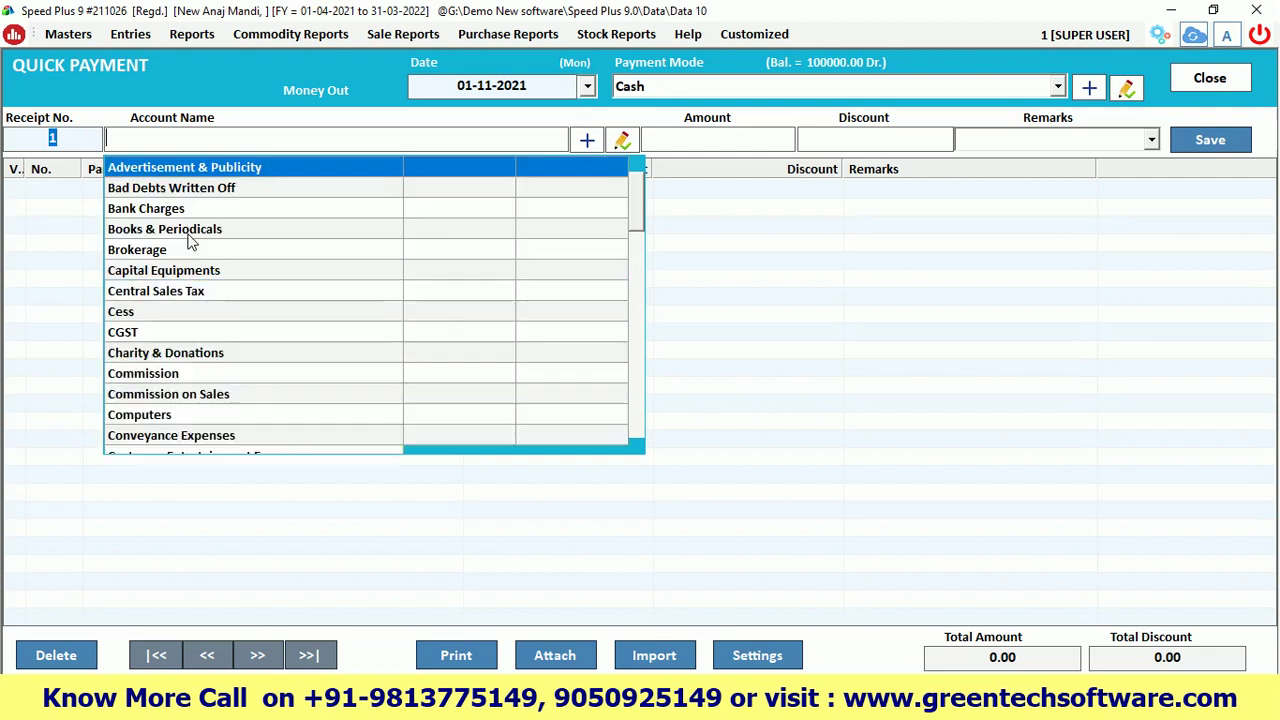
type("demo")
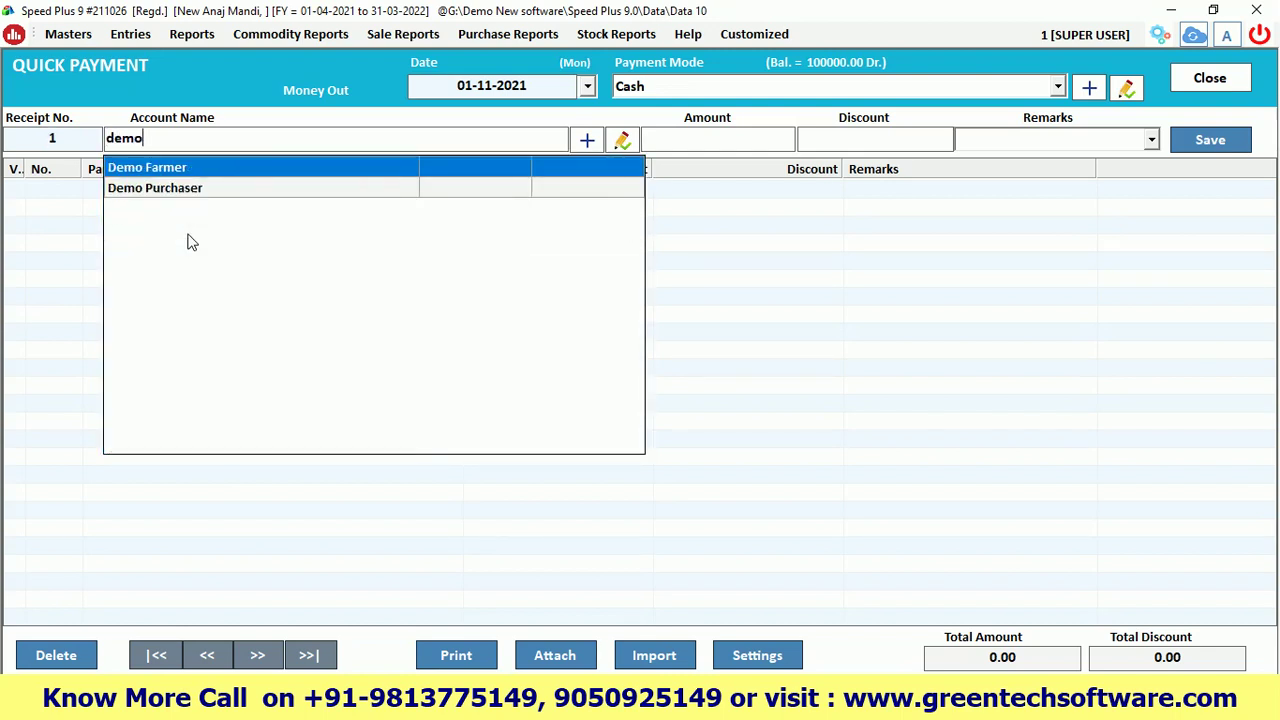
key("Return")
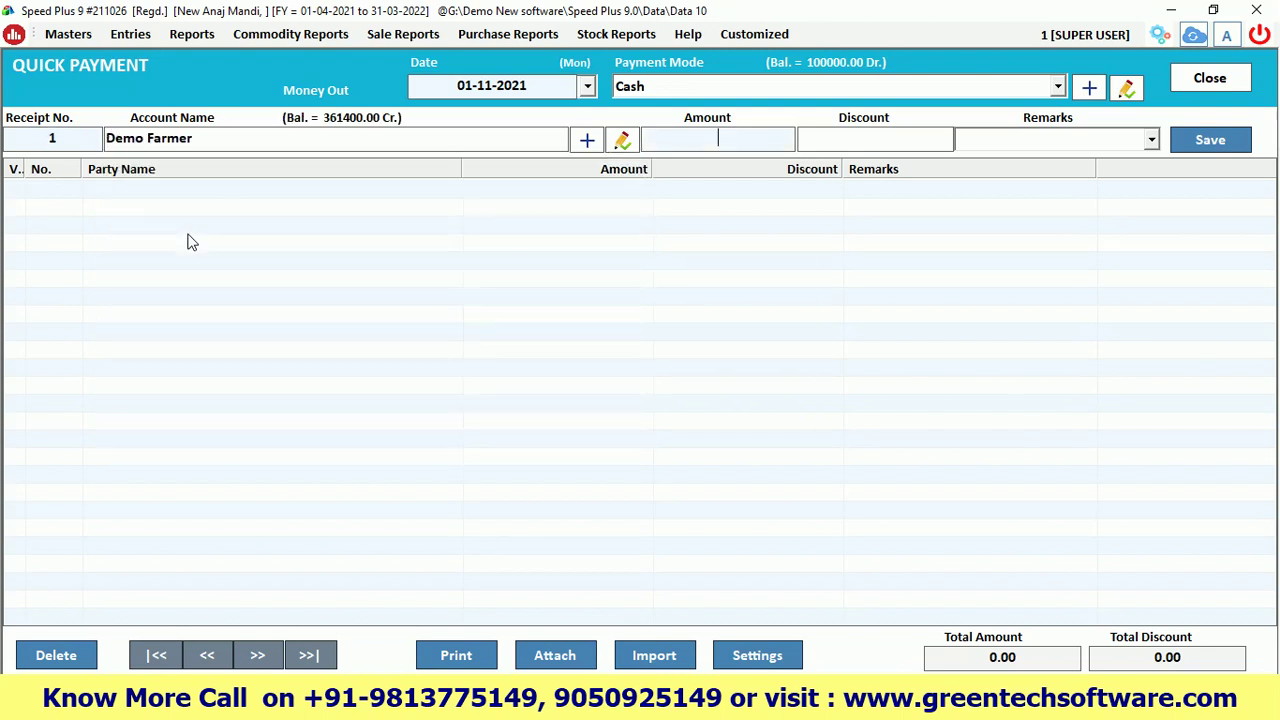
left_click(643, 86)
left_click(629, 108)
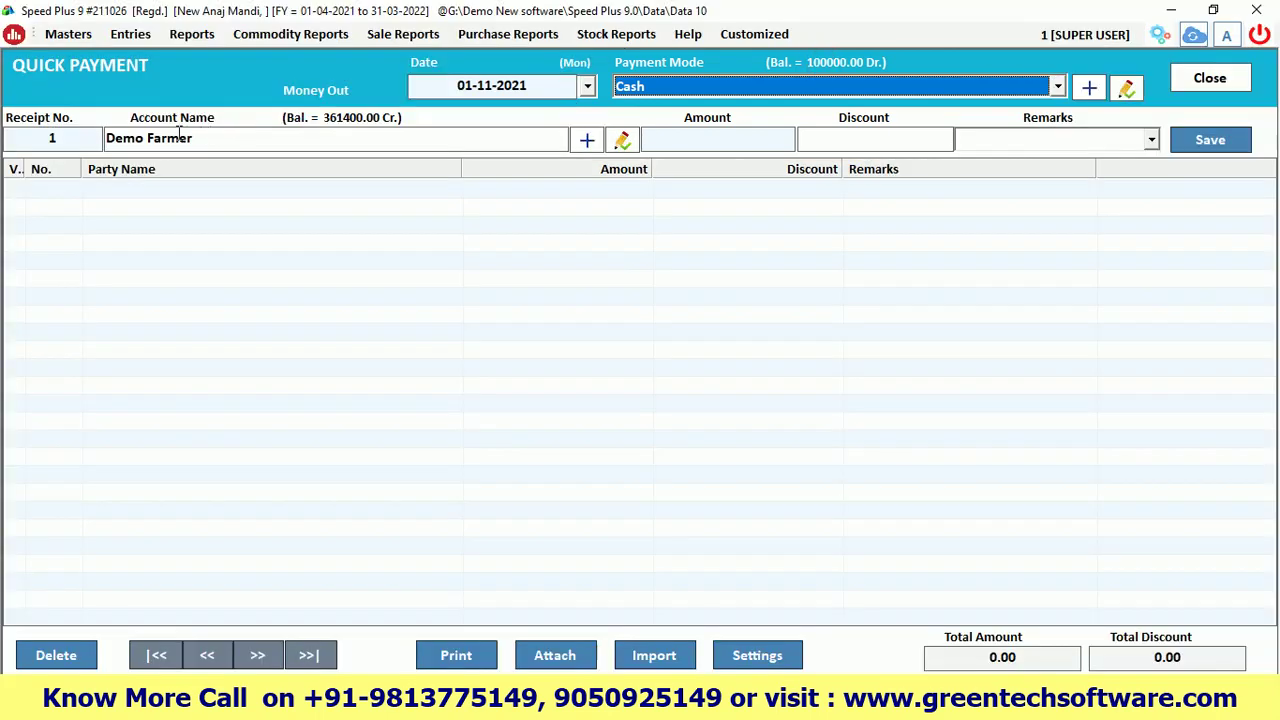
left_click(172, 139)
double_click(172, 139)
left_click(203, 138)
left_click_drag(203, 138, 104, 139)
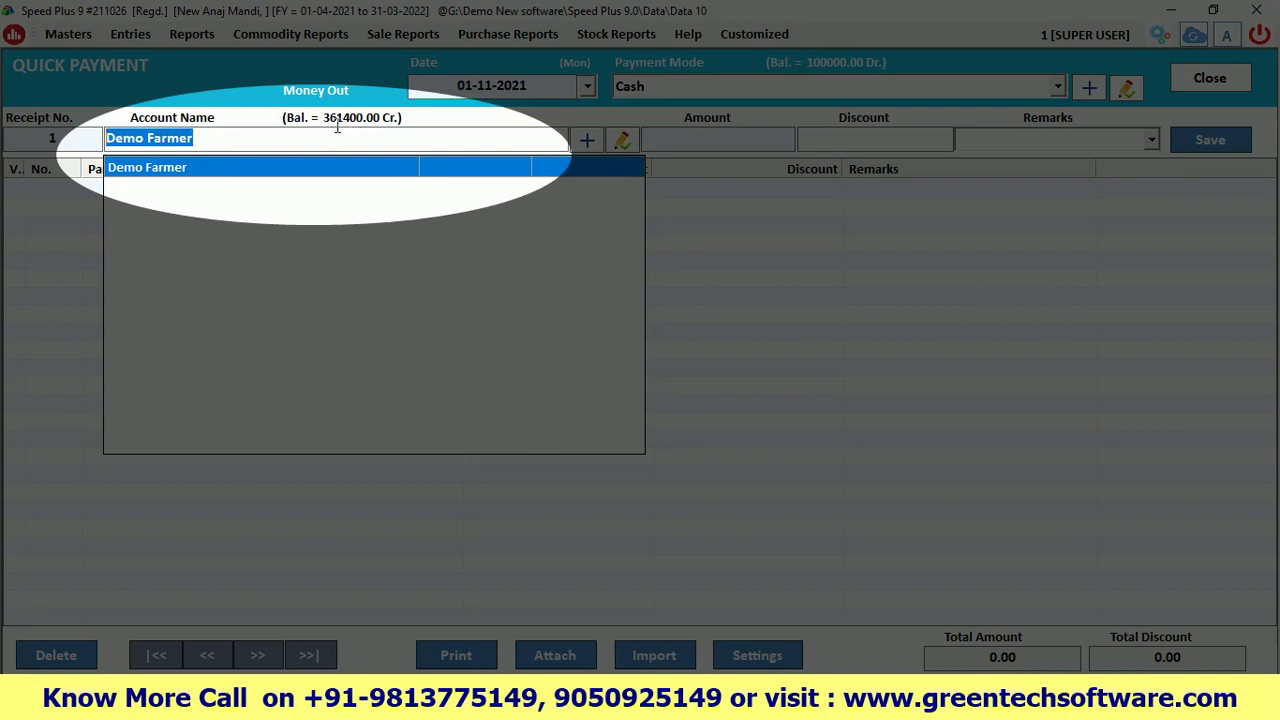
left_click(200, 139)
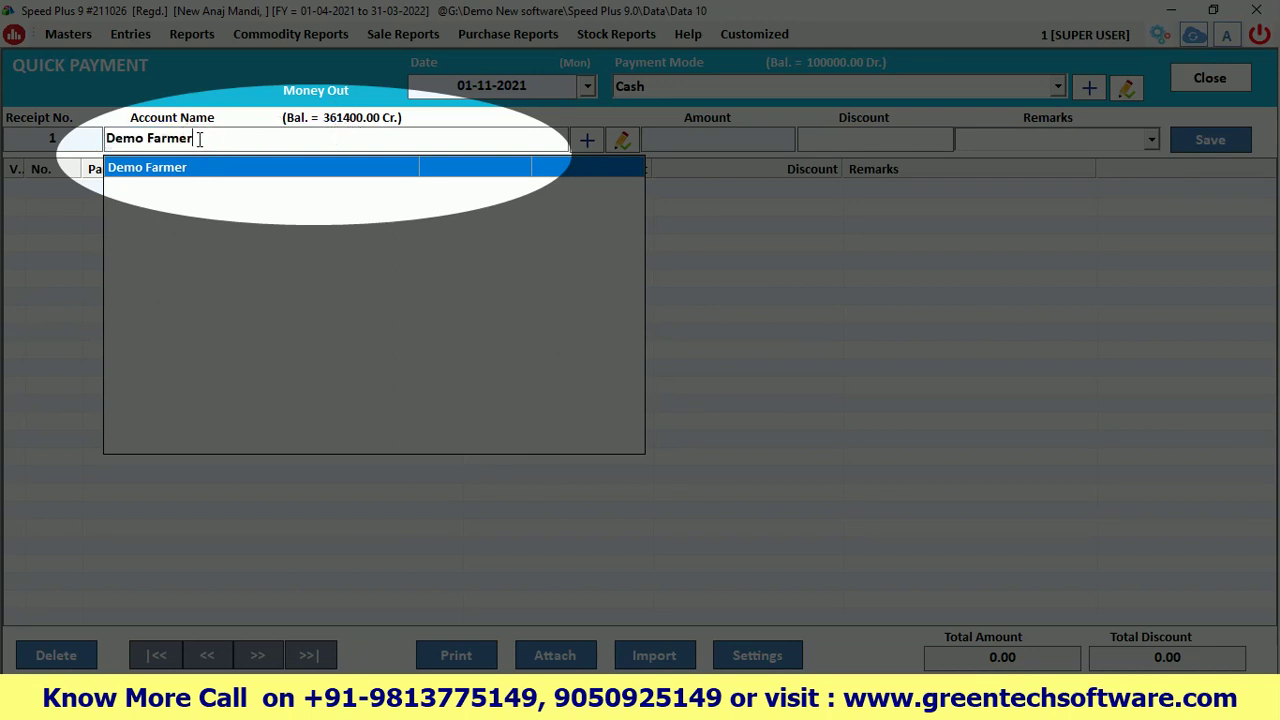
key("Return")
Enter 80000 as the amount and save quick payment 1
type("80000")
key("Return")
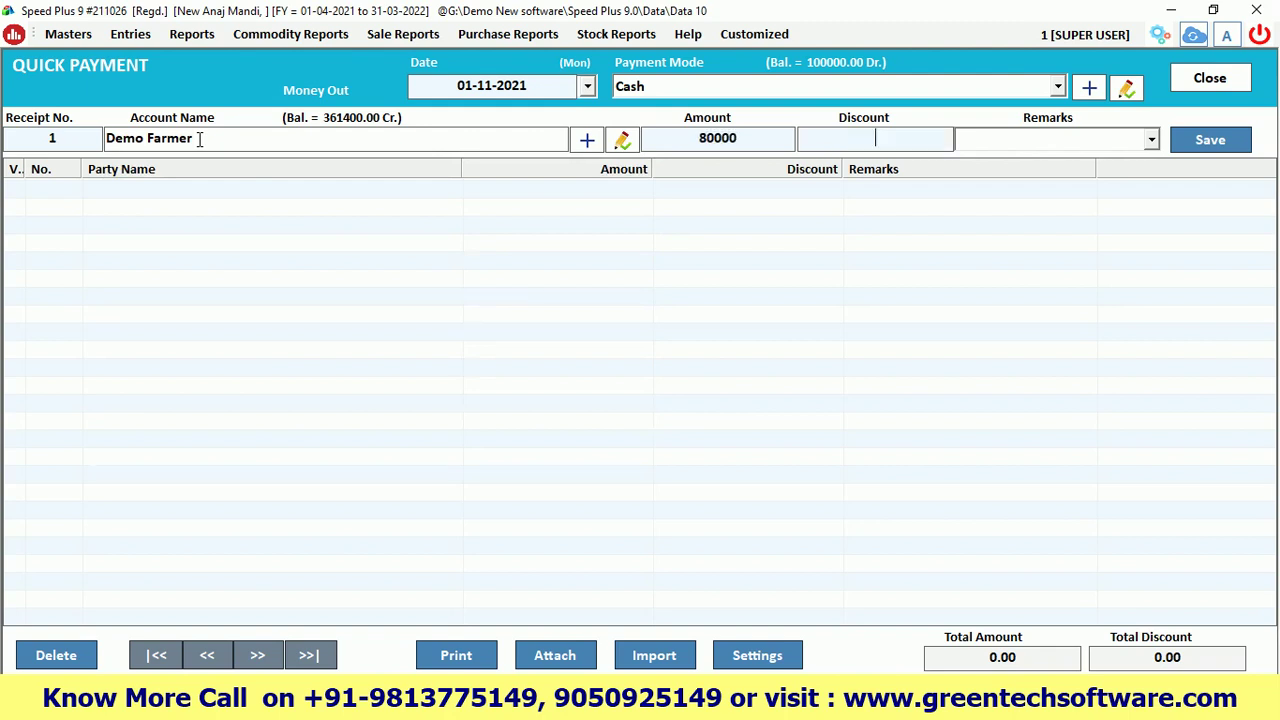
key("Return")
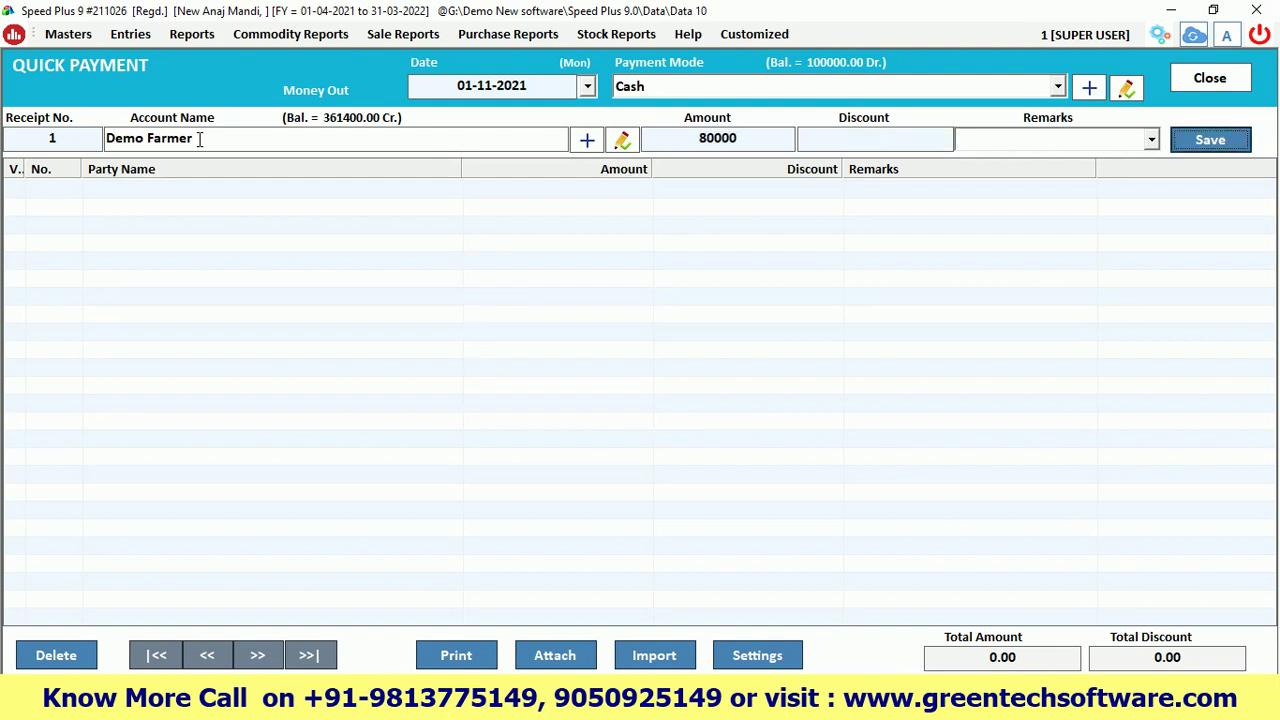
key("Return")
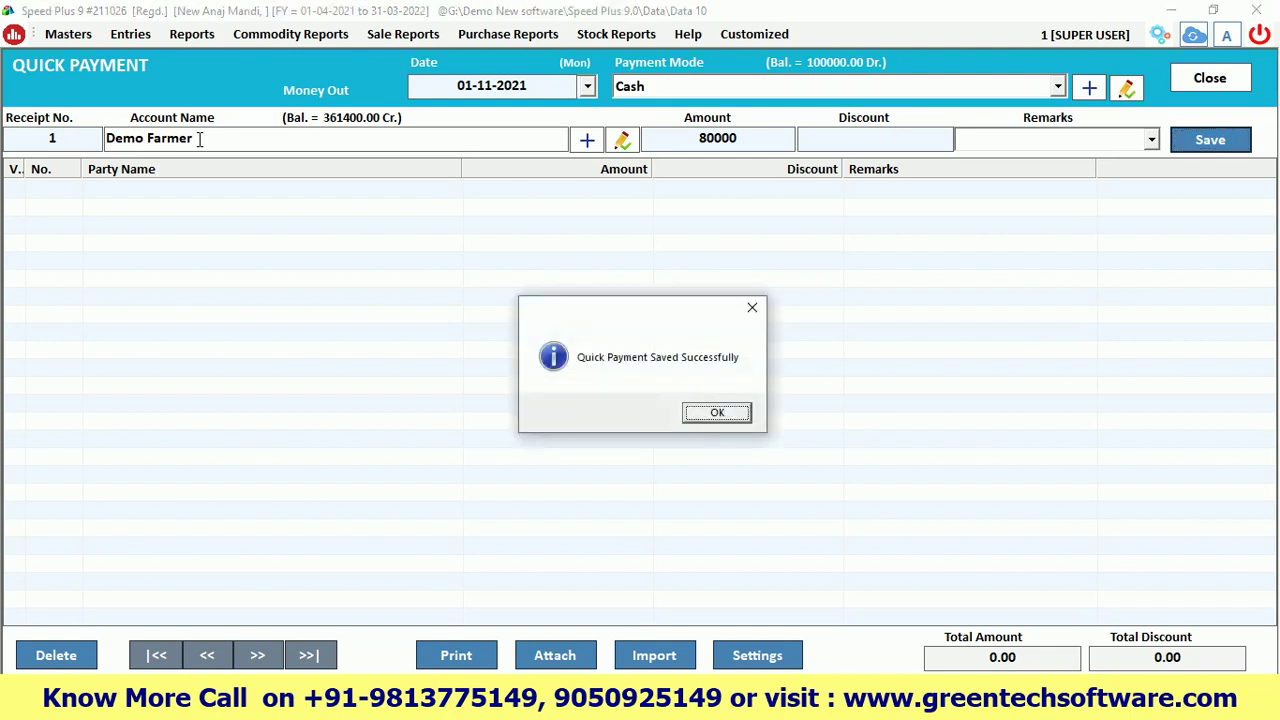
key("Return")
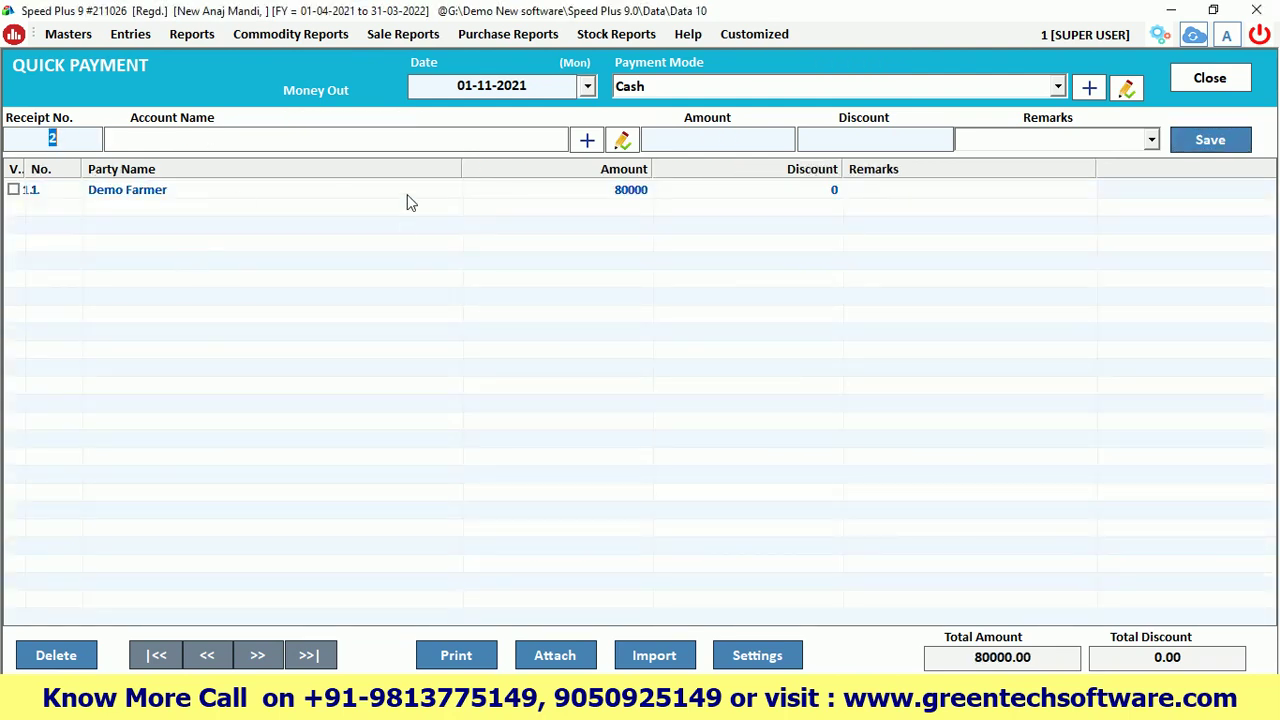
left_click(191, 34)
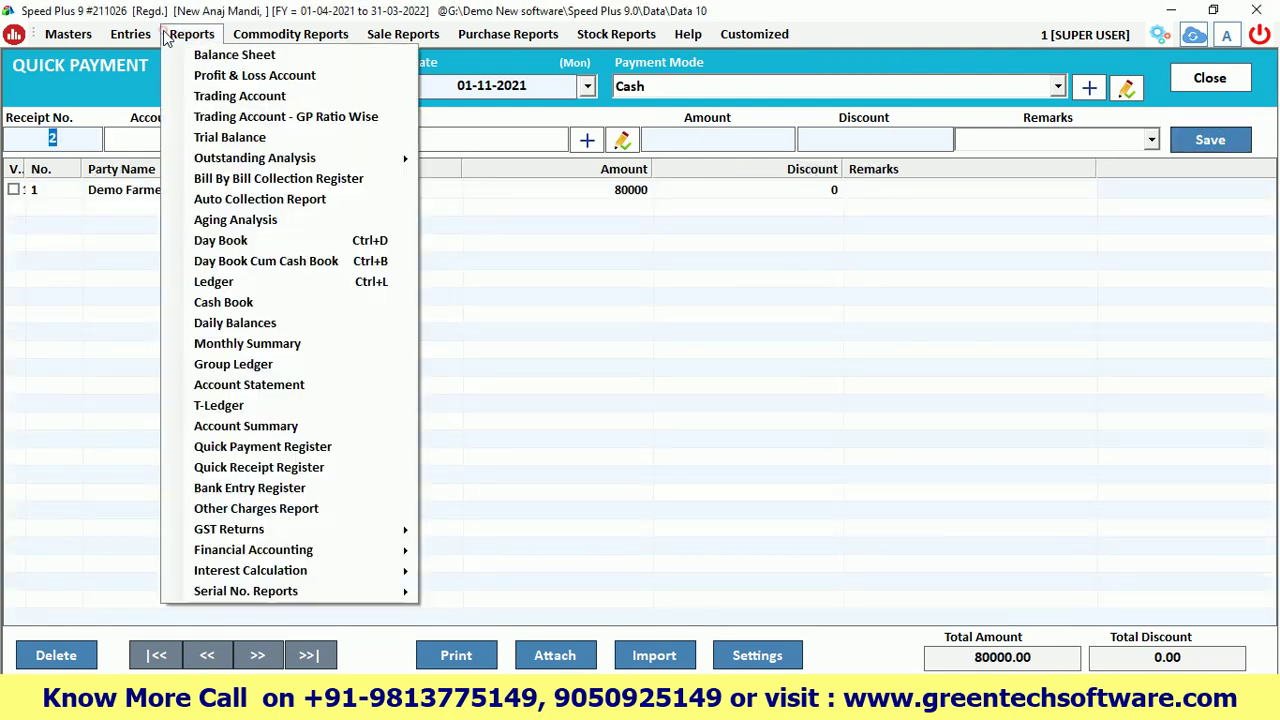
Load Demo Farmer's ledger and check the 80000 cash payment leaving 281400.00 Cr
left_click(214, 282)
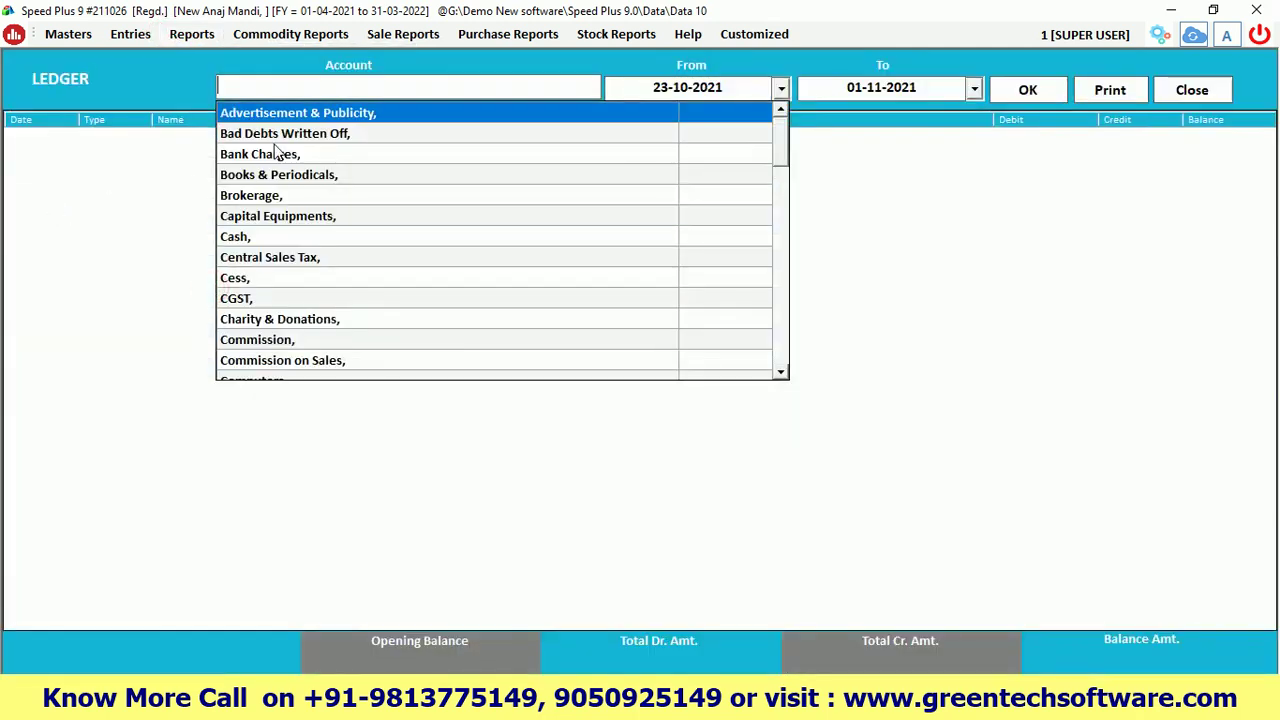
type("demo")
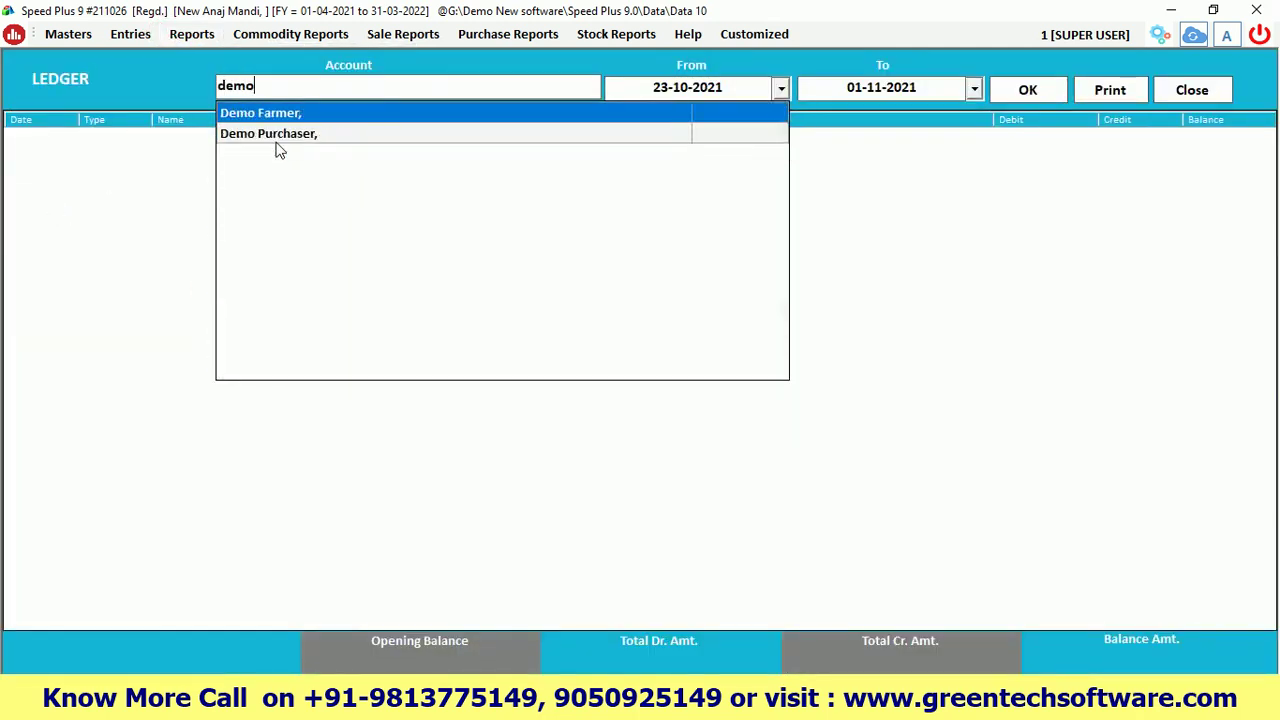
key("Return")
key("Return")
key("Return")
key("Return")
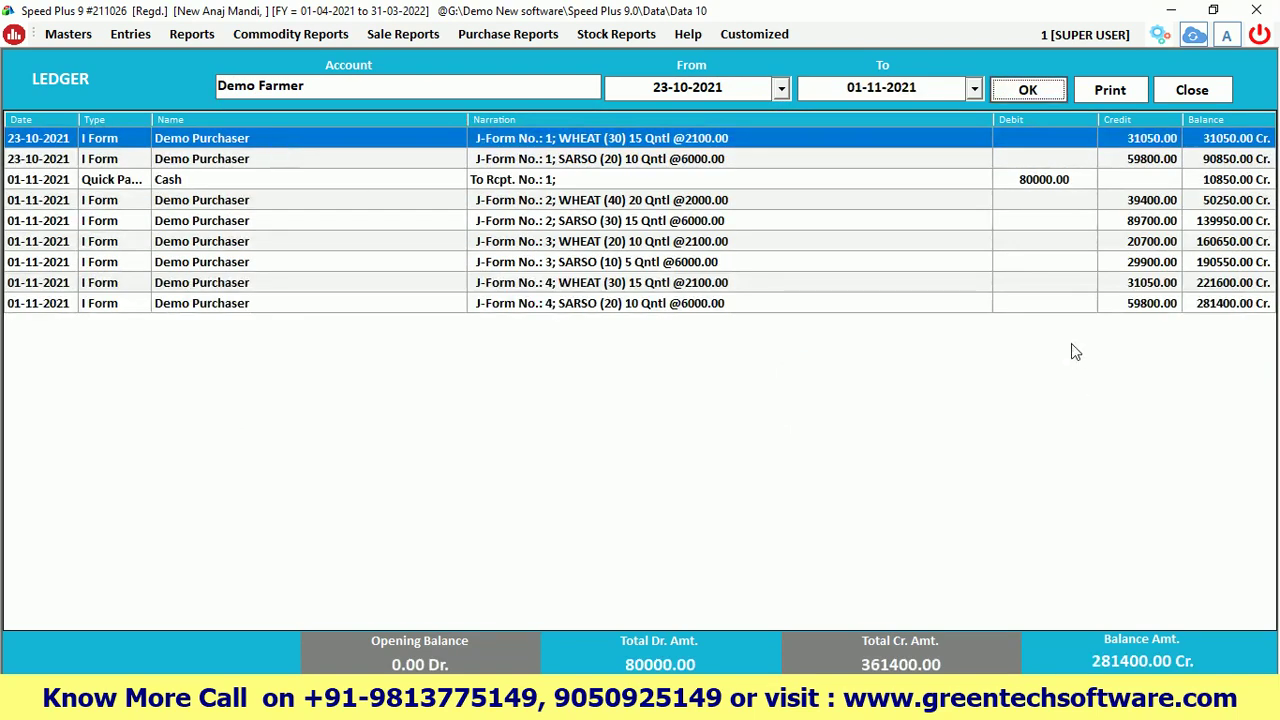
left_click(1043, 185)
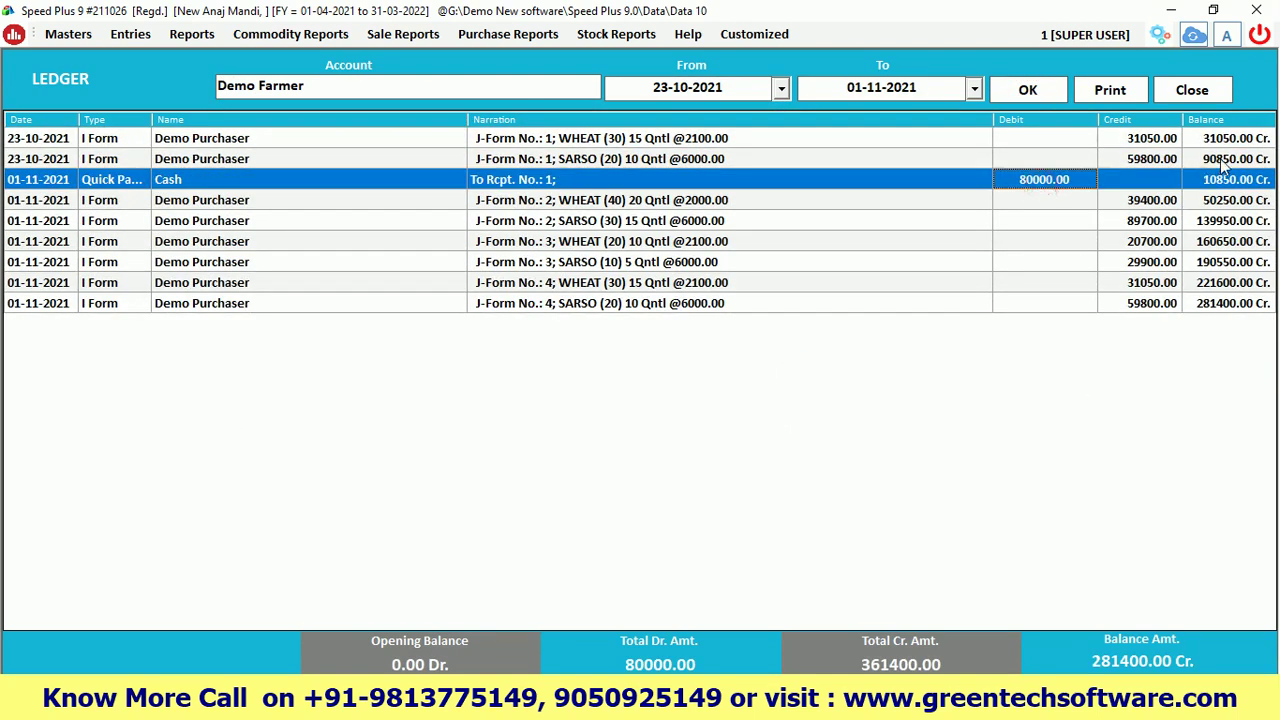
left_click(1220, 160)
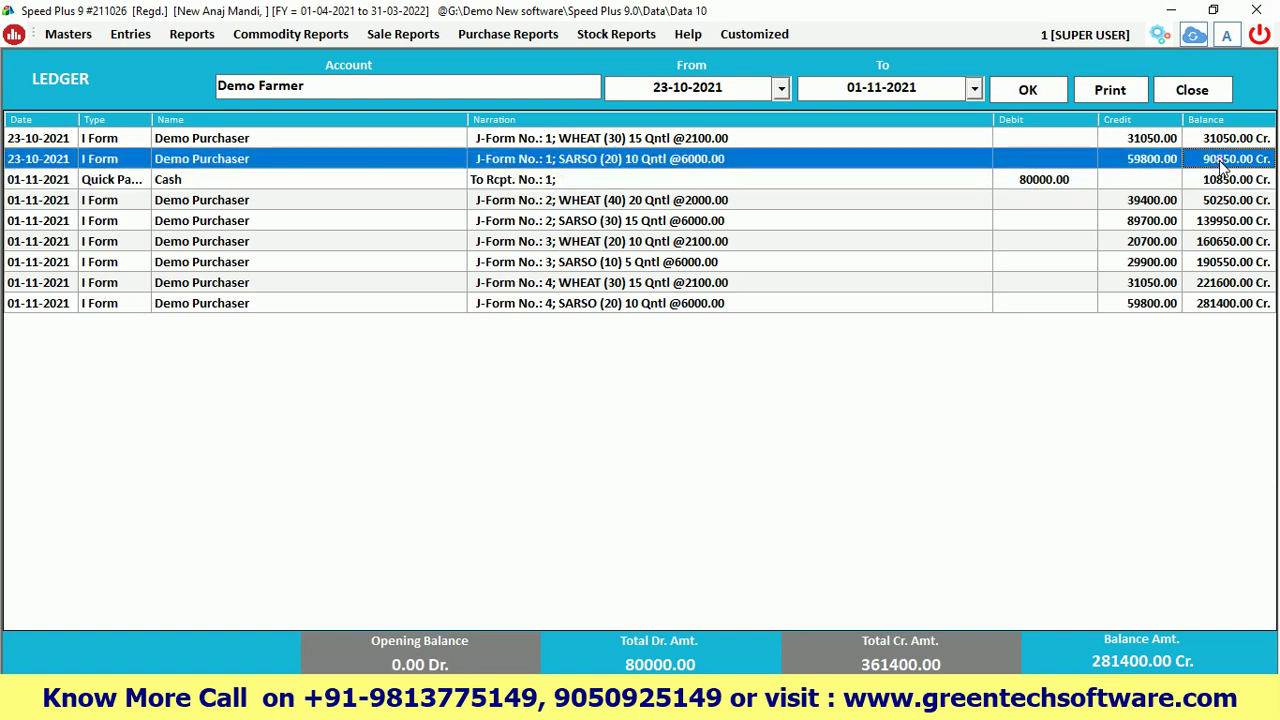
left_click(1040, 183)
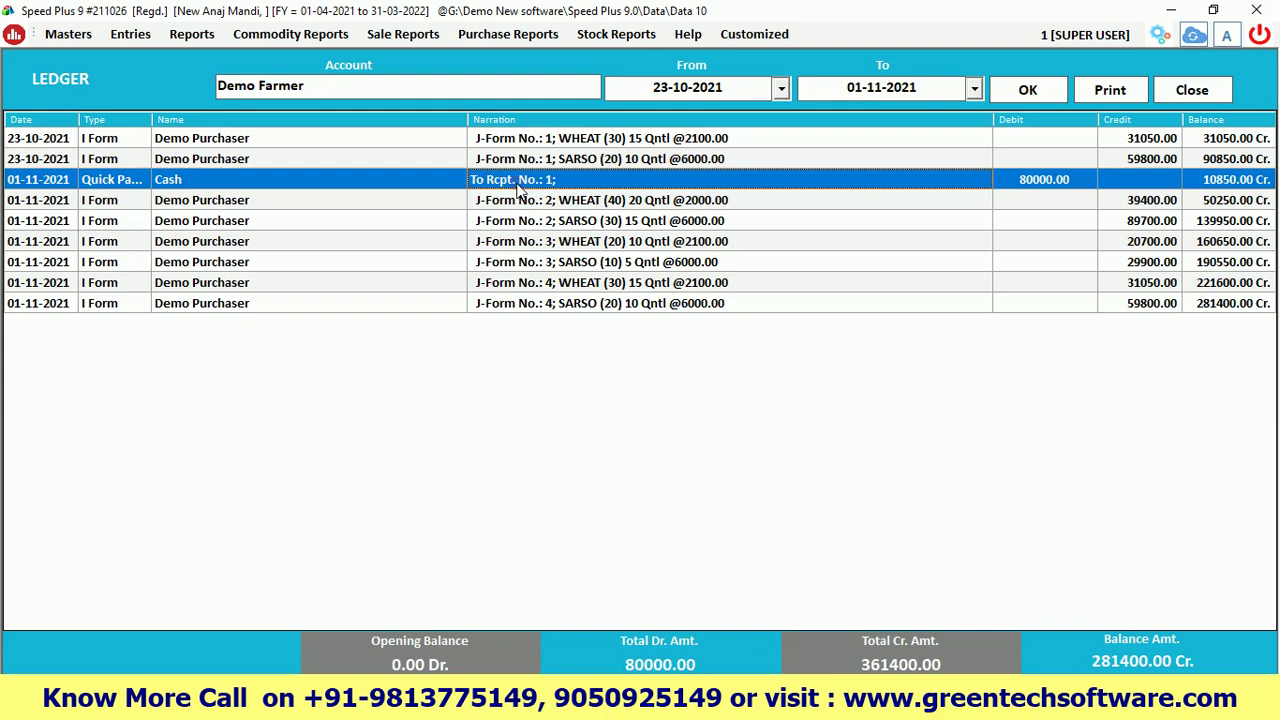
left_click(188, 189)
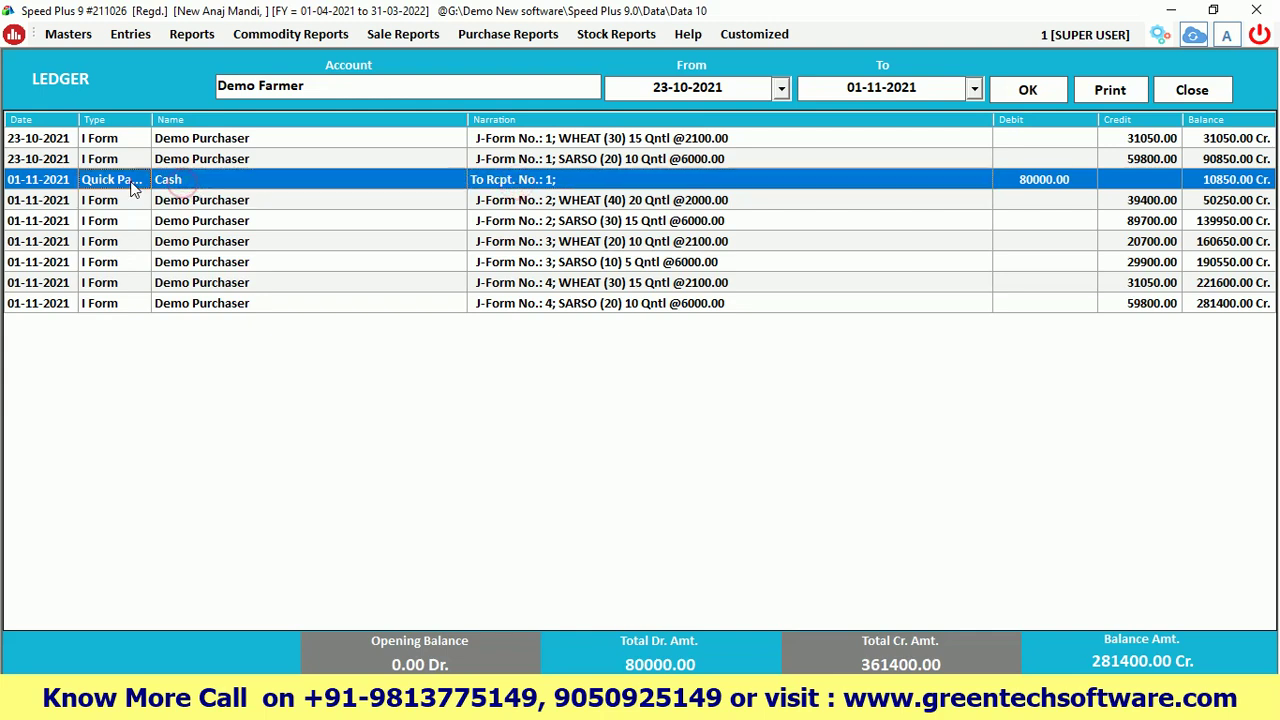
left_click(130, 183)
Switch the ledger to Cash and locate the 80000 Demo Farmer payment
left_click(327, 82)
type("cash")
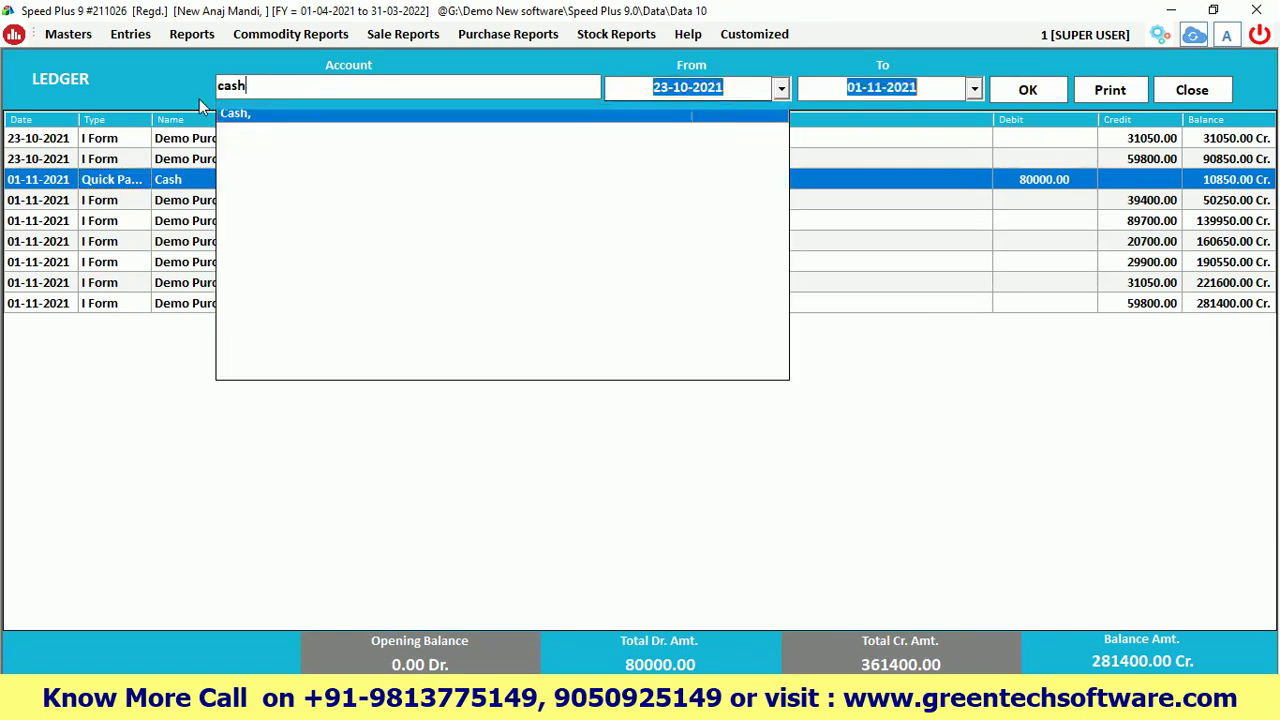
key("Return")
key("Return")
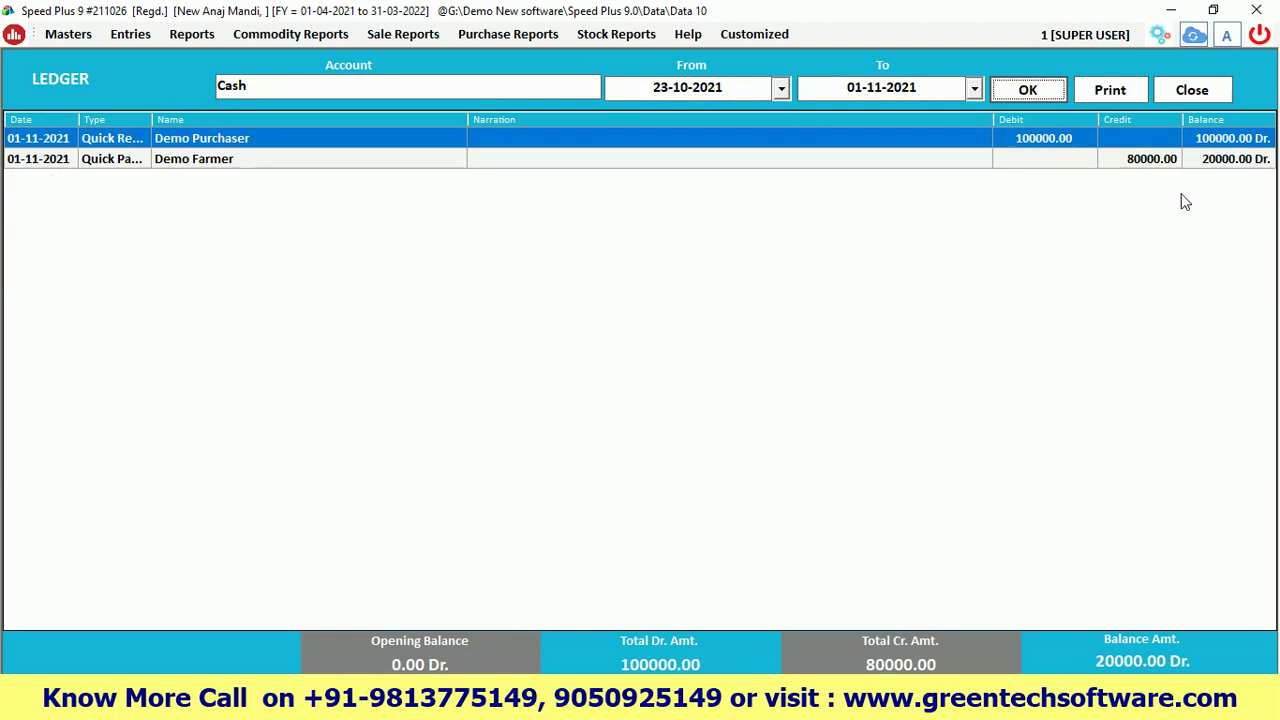
left_click(1222, 162)
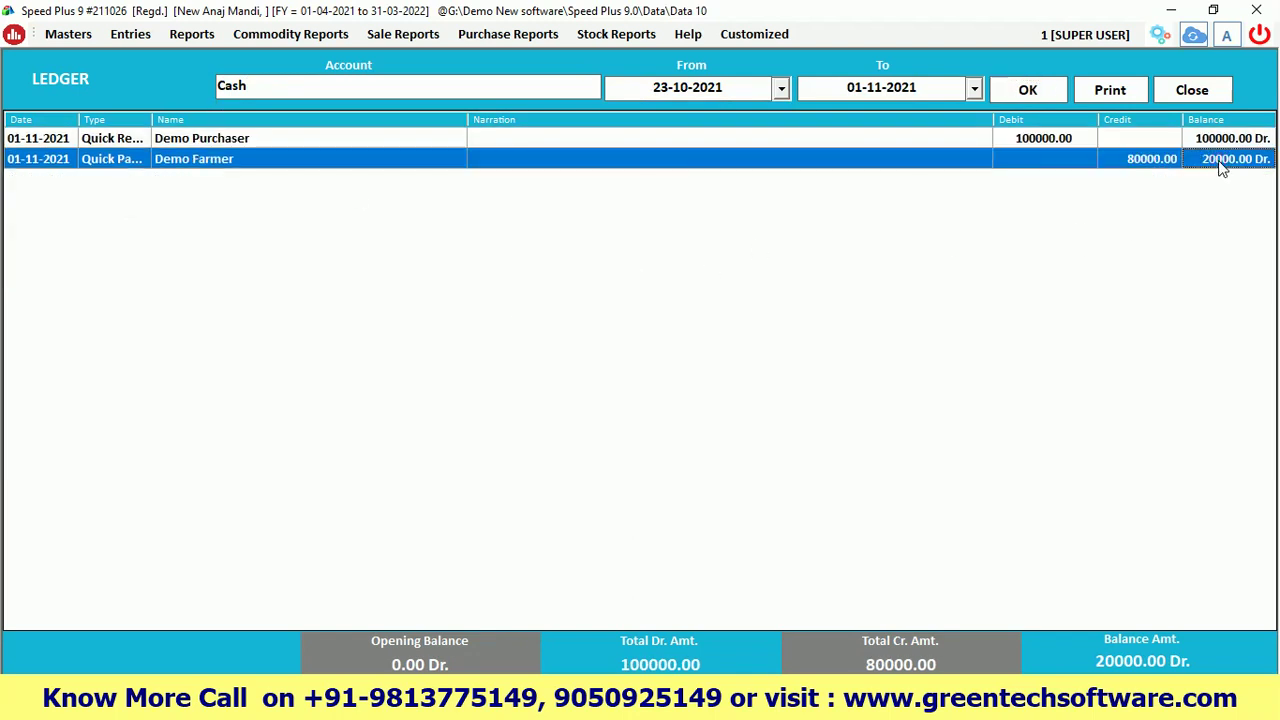
left_click(1026, 137)
left_click(1120, 160)
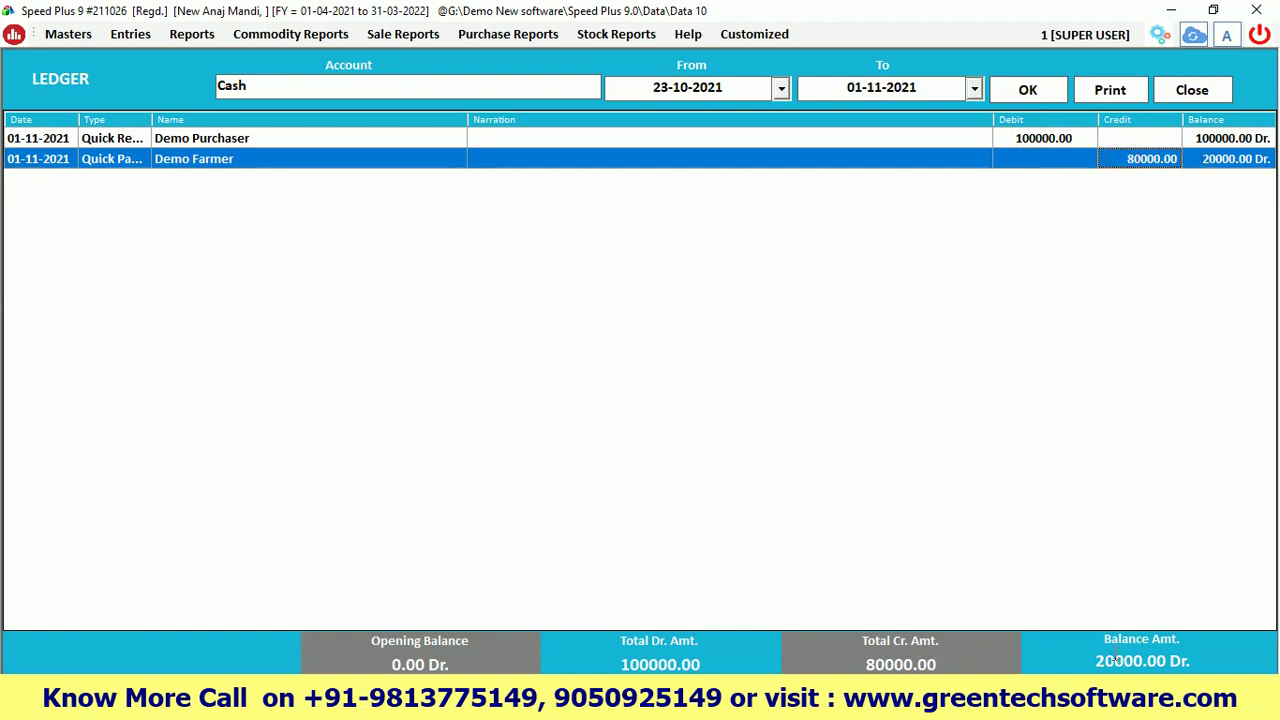
Verify Cash totals of 100000.00 debit, 80000.00 credit and 20000.00 Dr. balance, then close
left_click_drag(1096, 660, 1146, 660)
left_click_drag(702, 664, 620, 664)
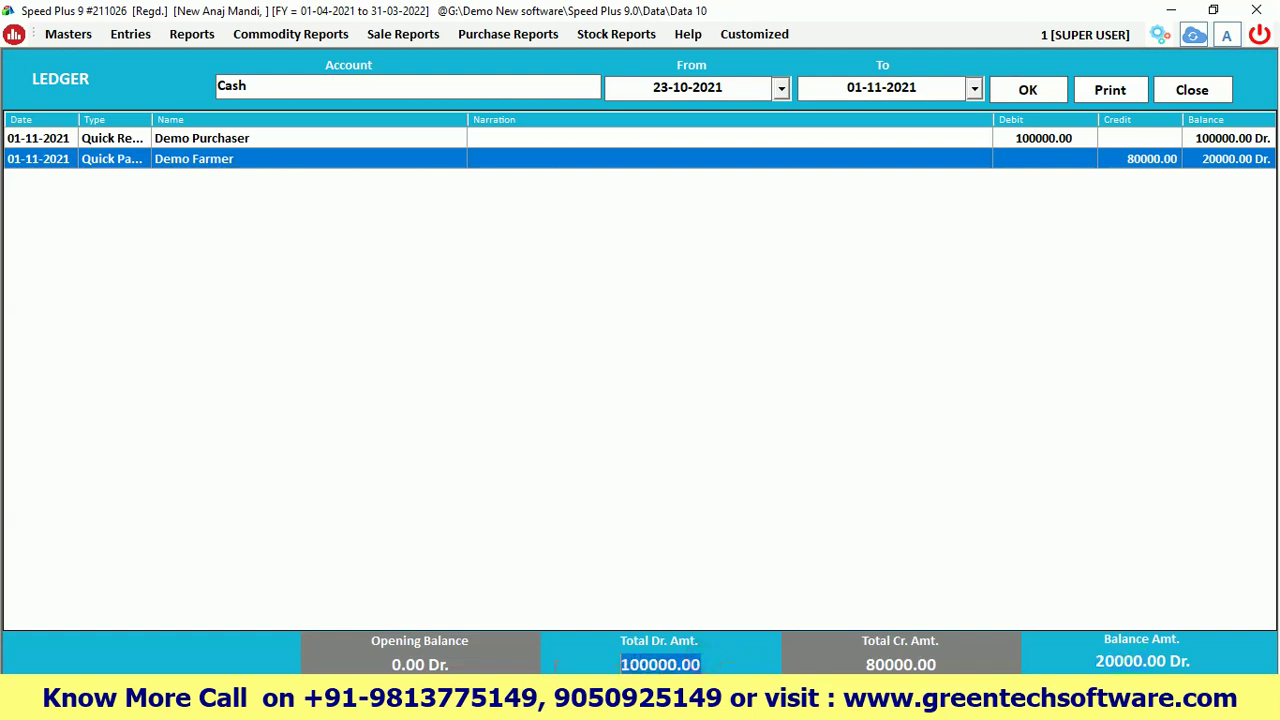
left_click_drag(938, 664, 866, 664)
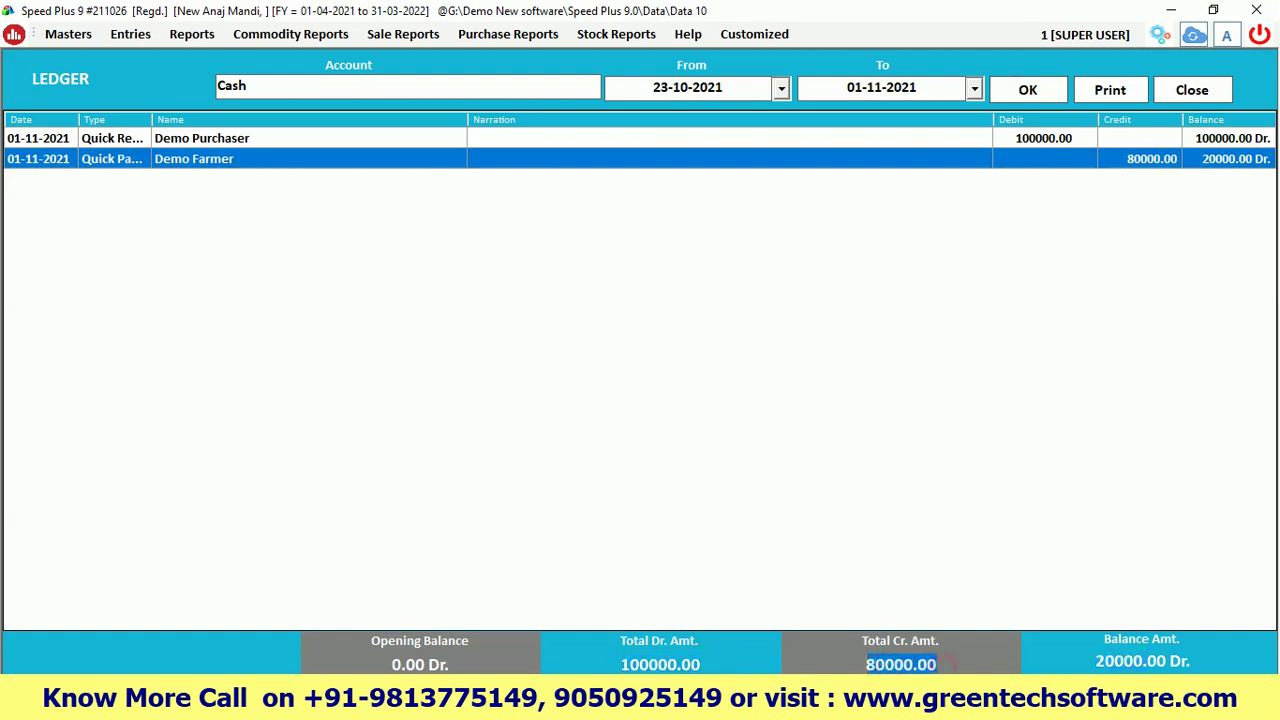
left_click(1022, 137)
left_click(1120, 163)
left_click(1212, 160)
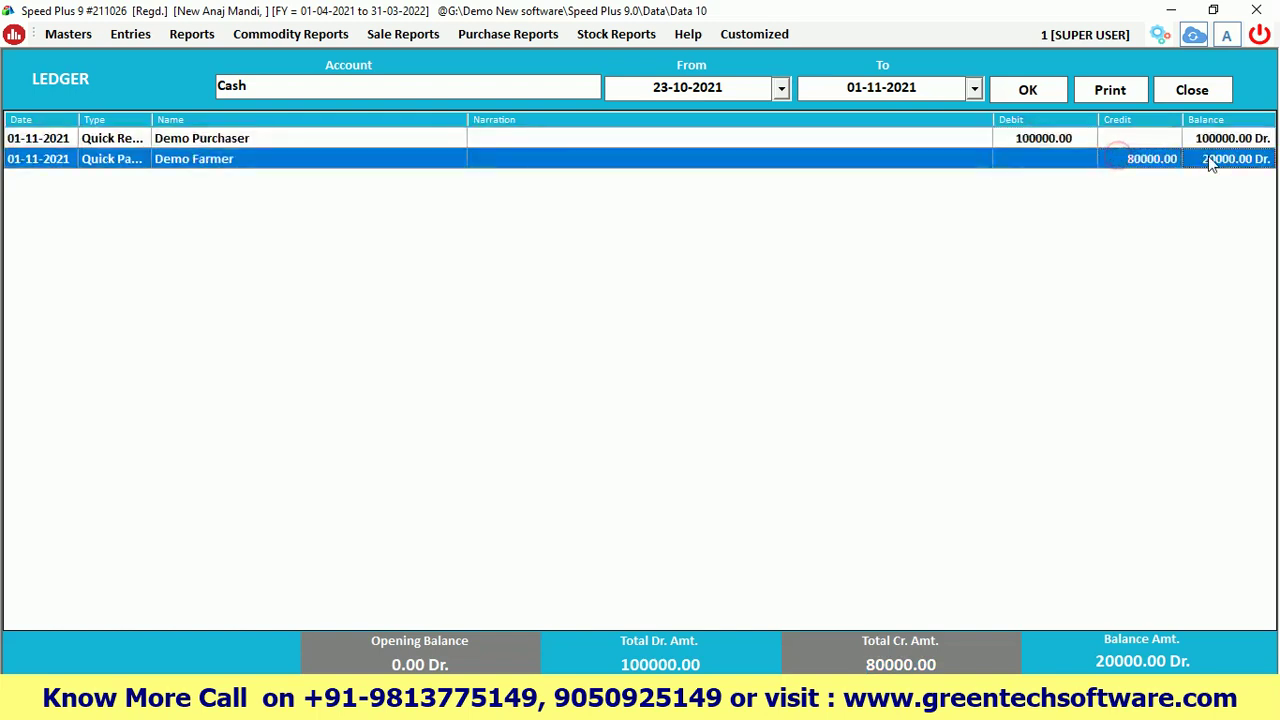
left_click(1192, 90)
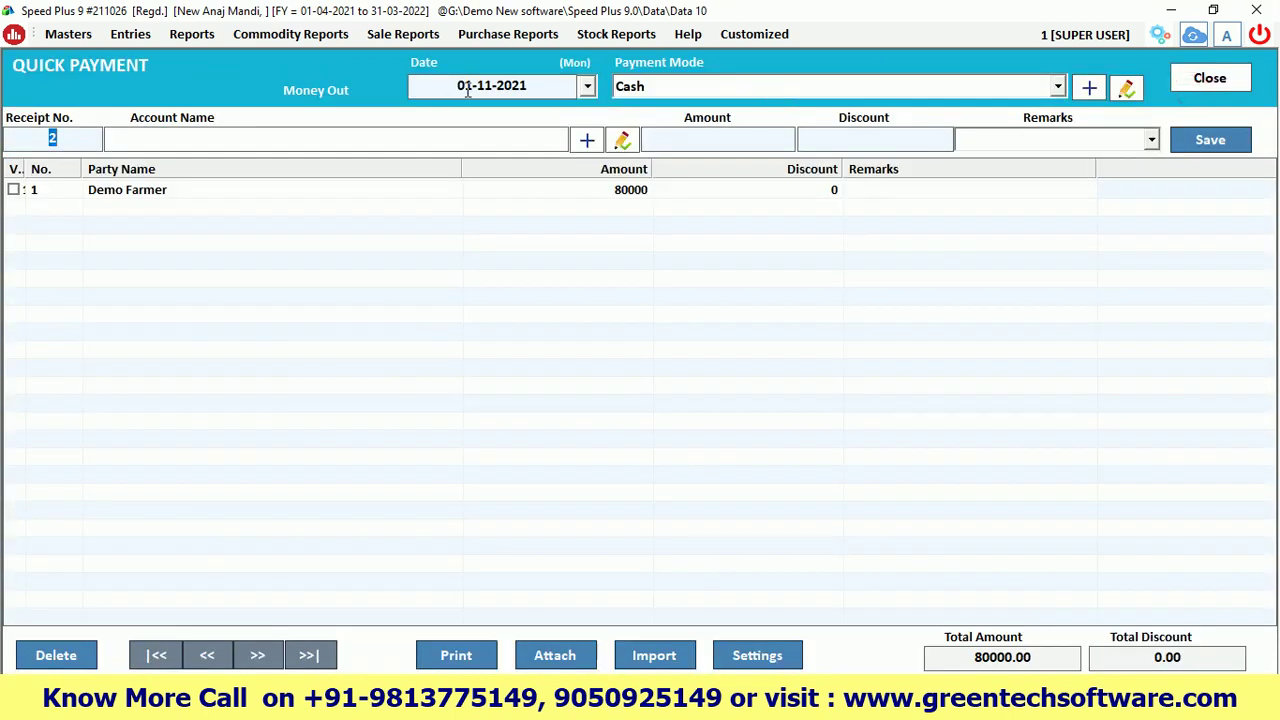
Set quick payment 2 to pay from HDFC with Demo Farmer as the payee
left_click(628, 88)
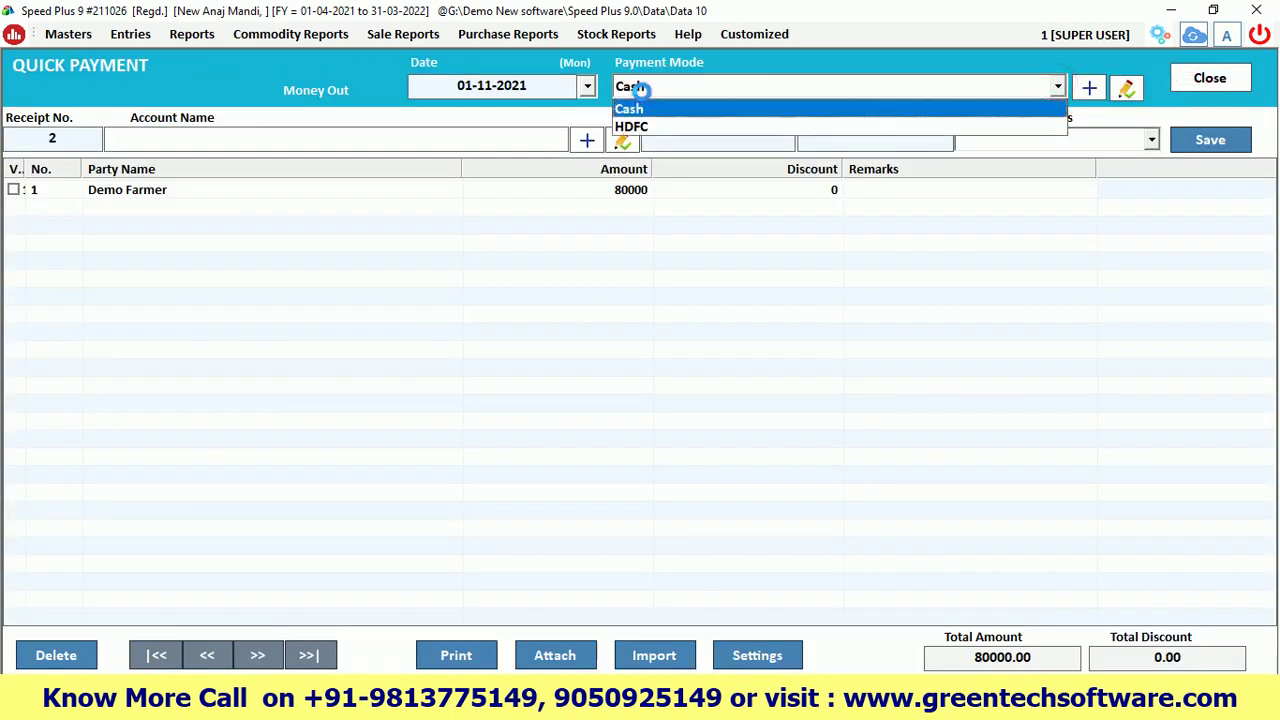
left_click(632, 127)
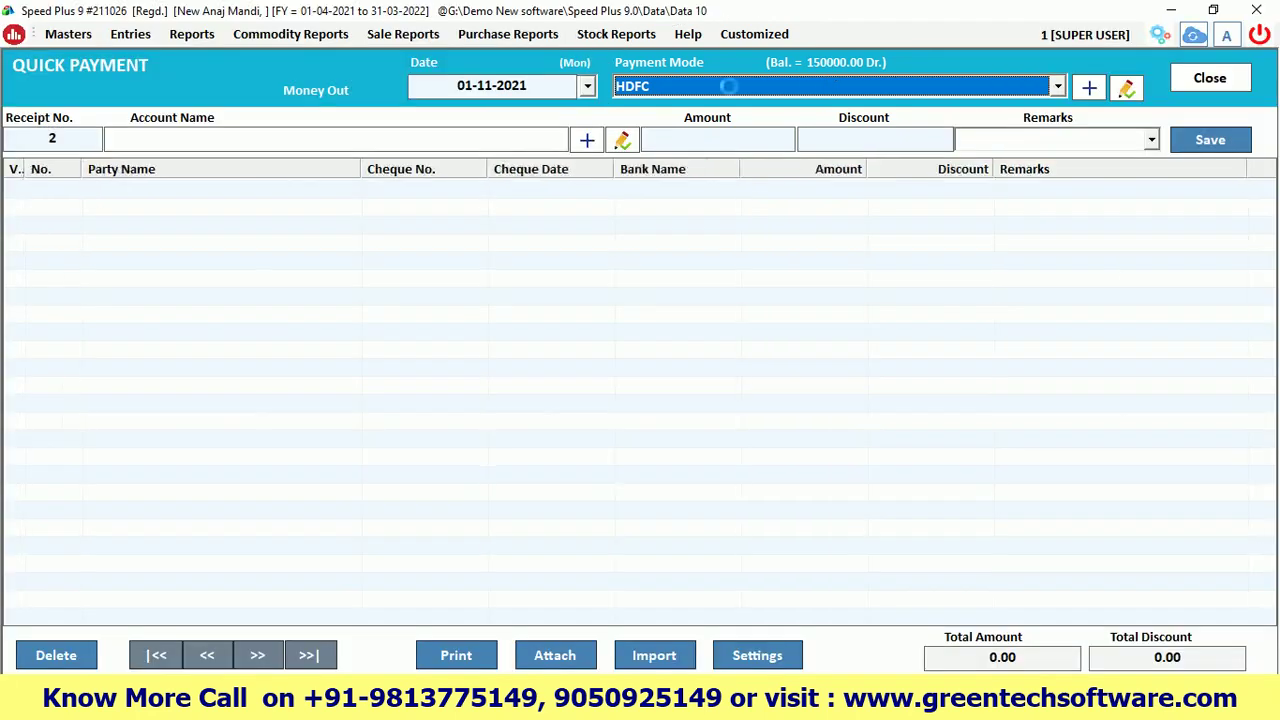
key("Return")
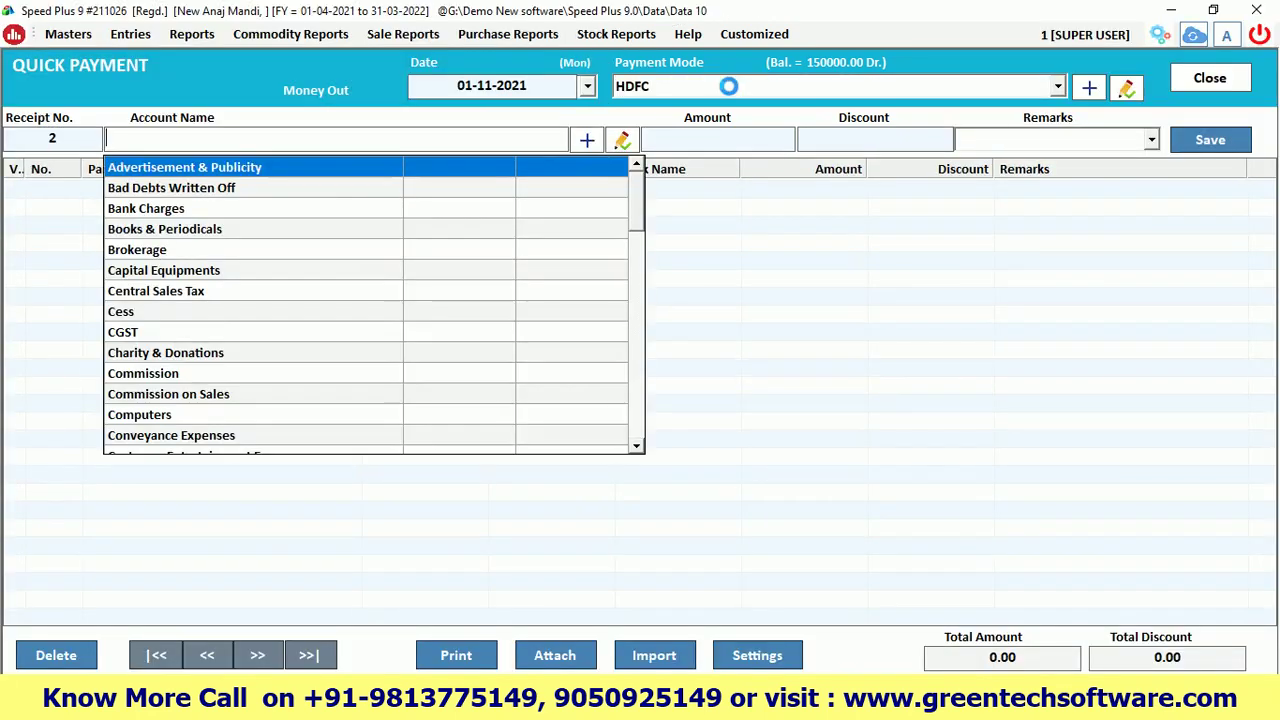
type("demo")
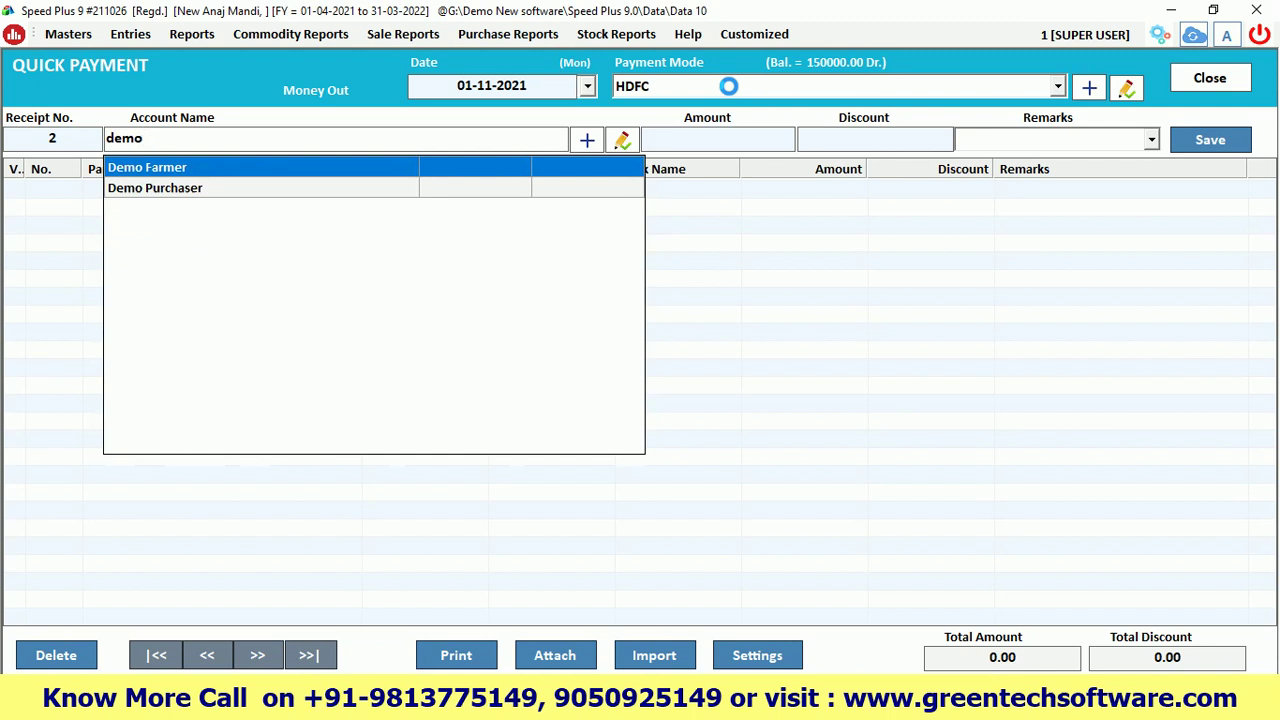
key("Return")
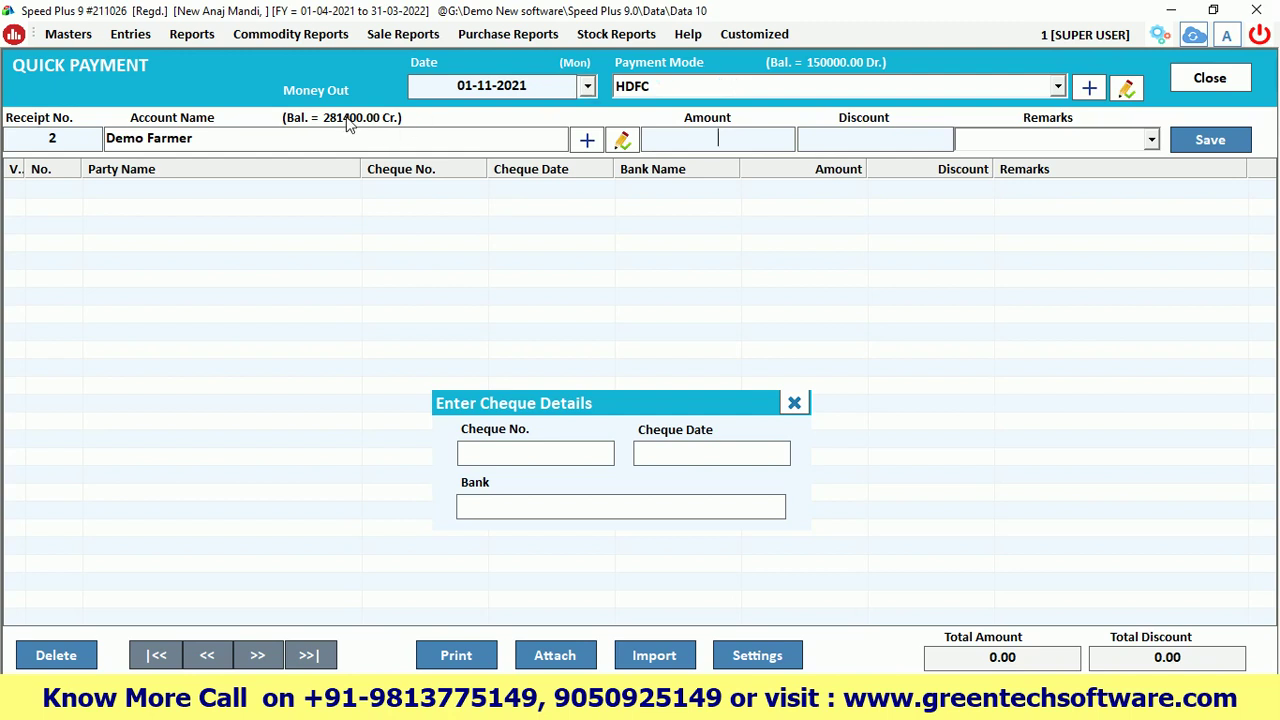
Enter cheque number 456789, cheque date 05-11-2021 and bank HDFC
left_click(518, 453)
type("456789")
type("5-11-2021")
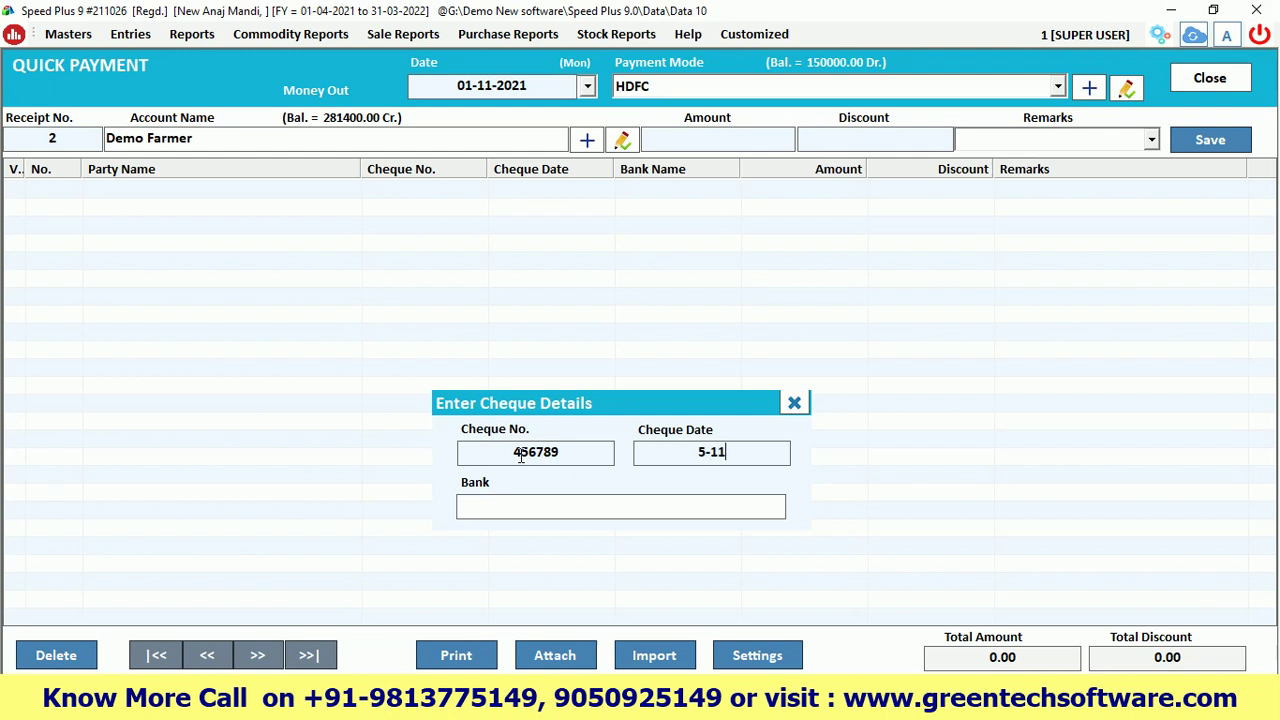
key("Return")
type("HDFC")
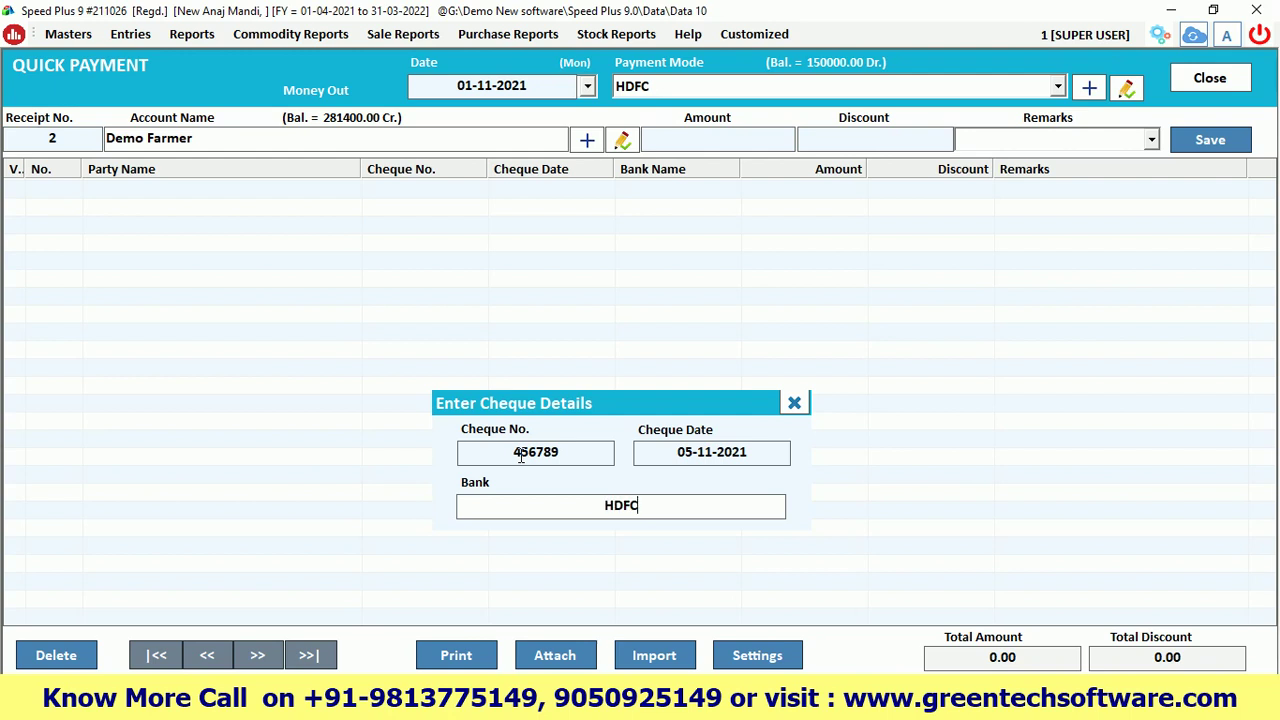
key("Return")
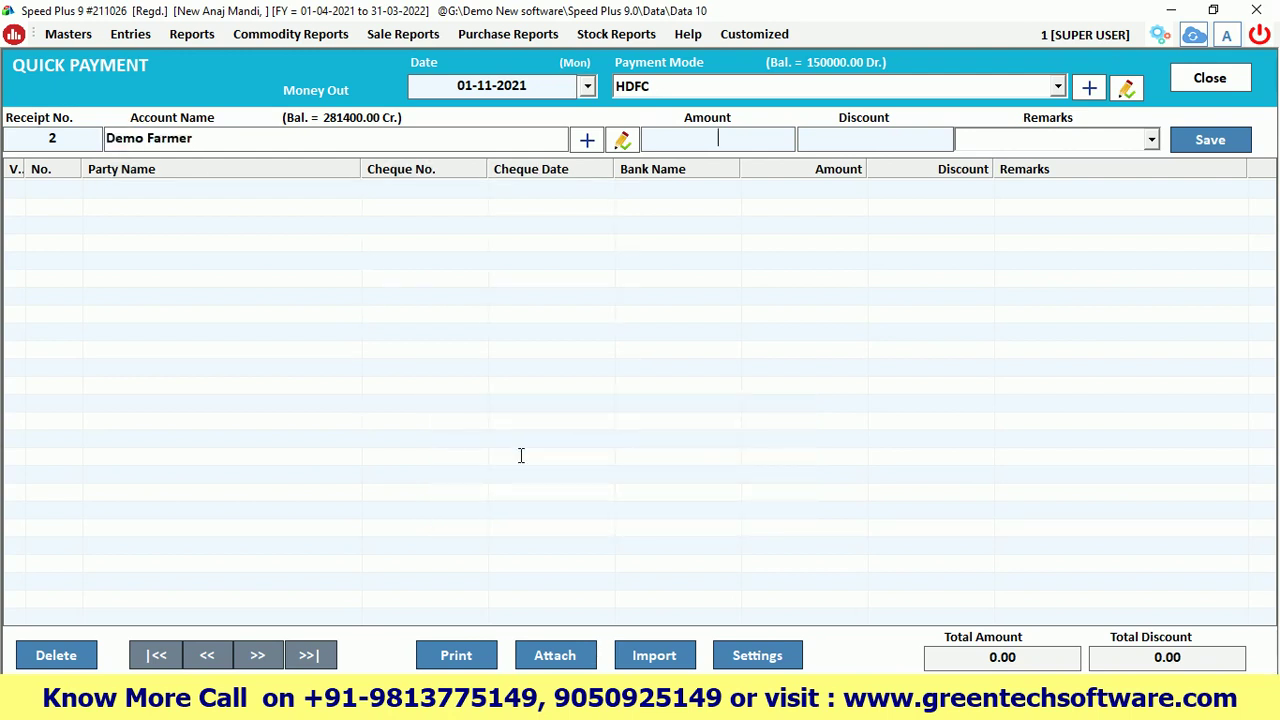
Enter 120000 as the amount, save the payment and close the screen
type("120000")
key("Return")
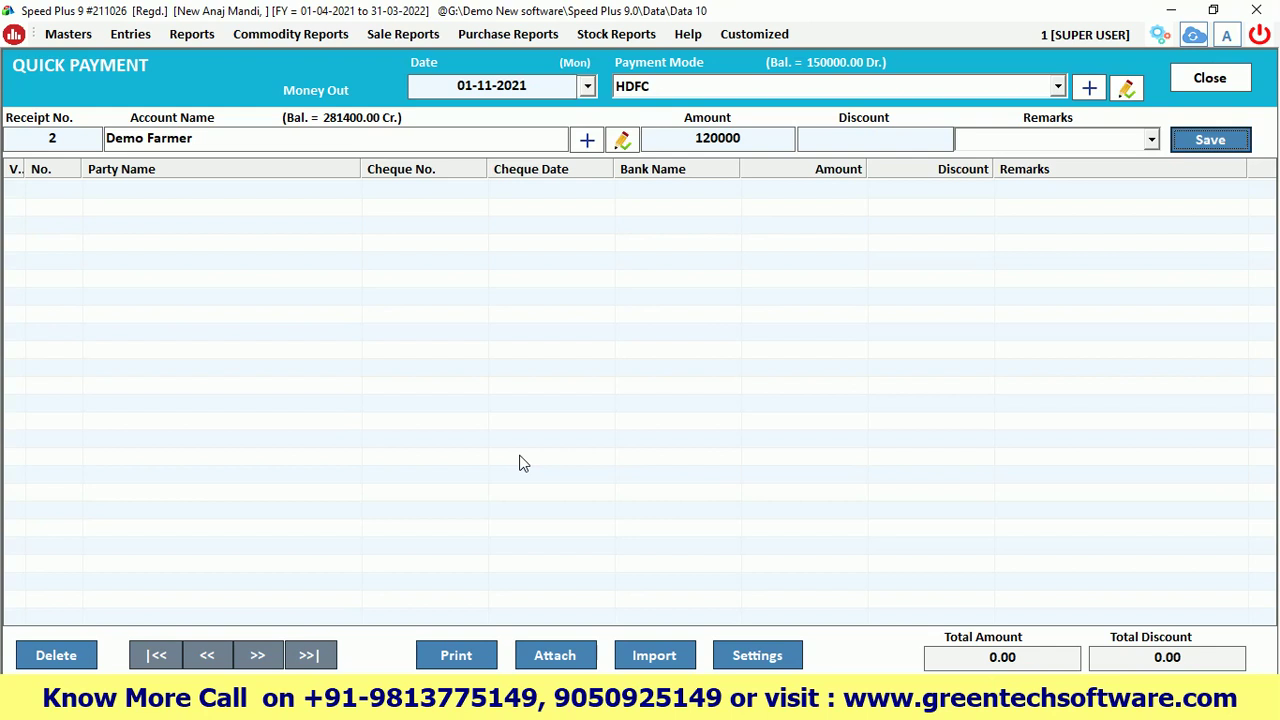
key("Return")
key("Return")
left_click(1190, 82)
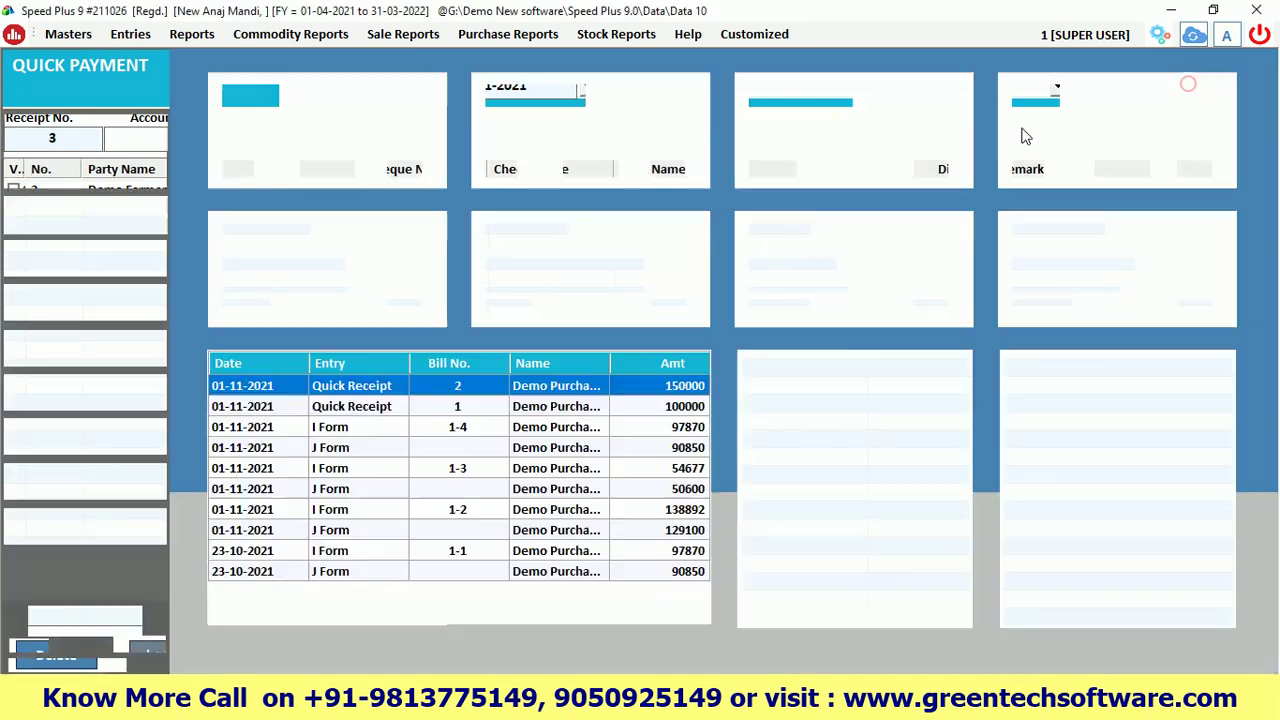
Load the HDFC ledger and check the 150000 and 120000 rows and the 30000.00 Dr. balance
left_click(191, 34)
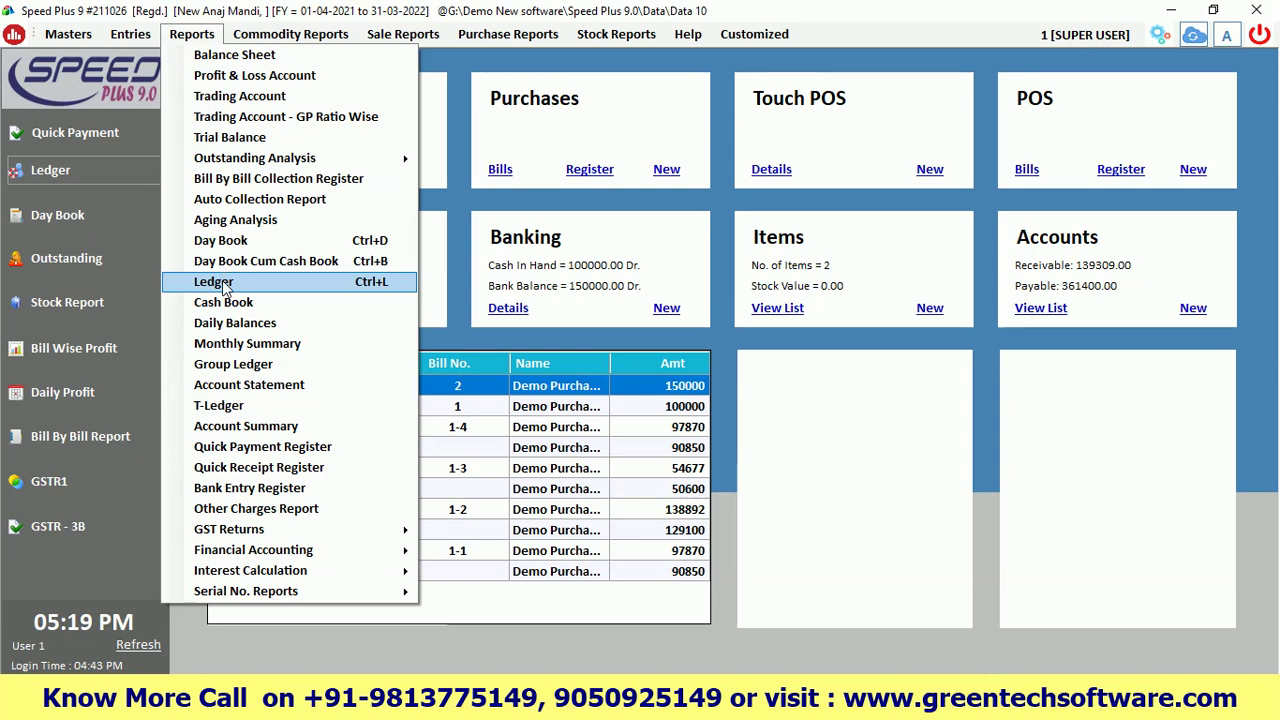
left_click(61, 238)
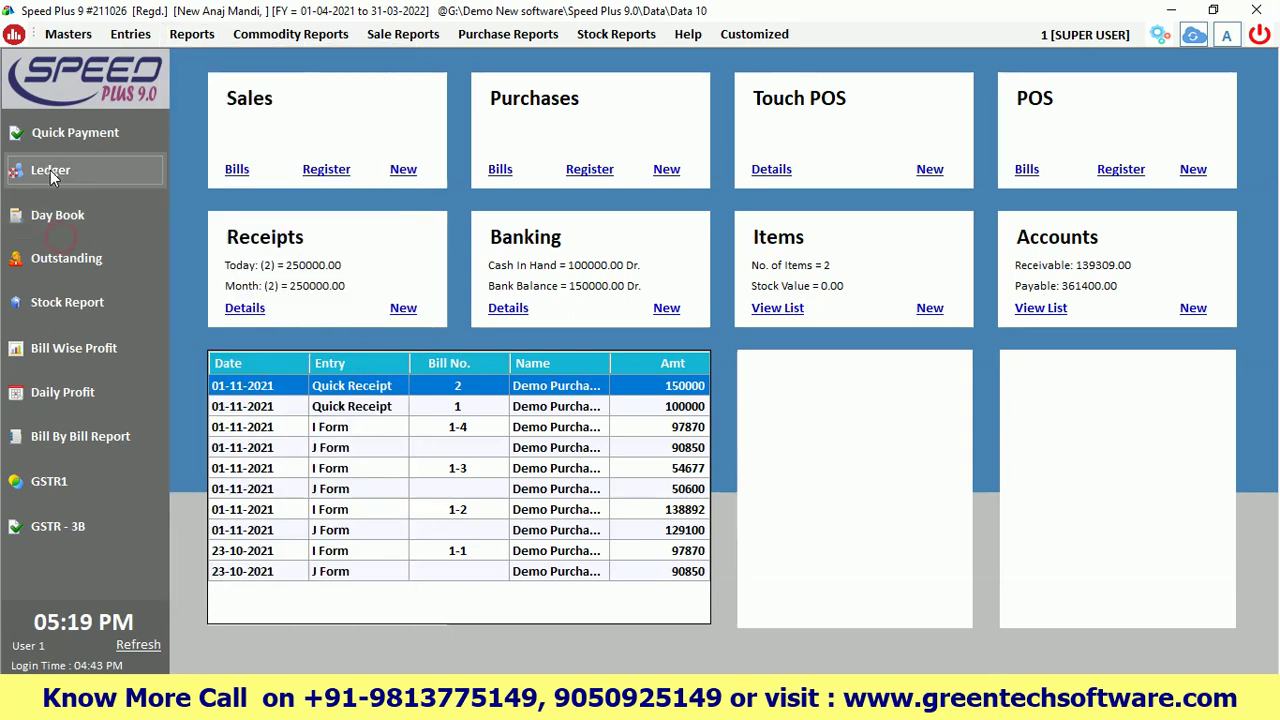
left_click(49, 171)
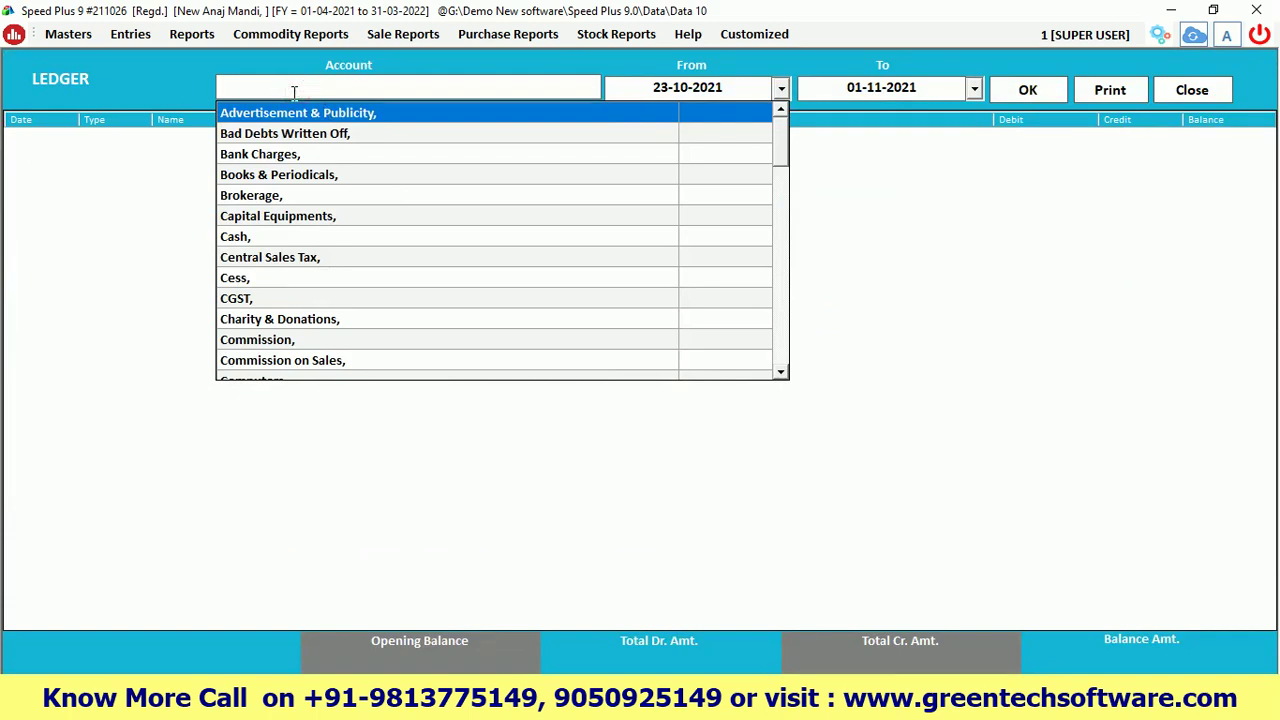
type("hd")
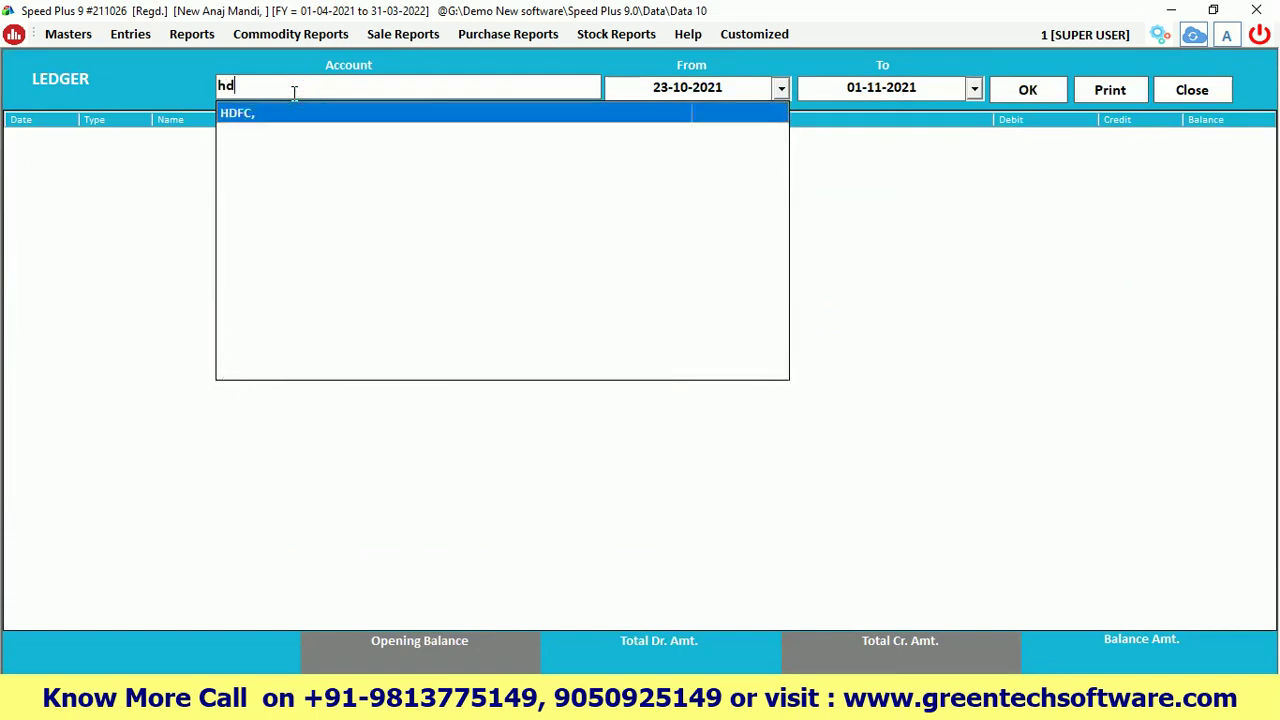
key("Return")
key("Return")
key("Return")
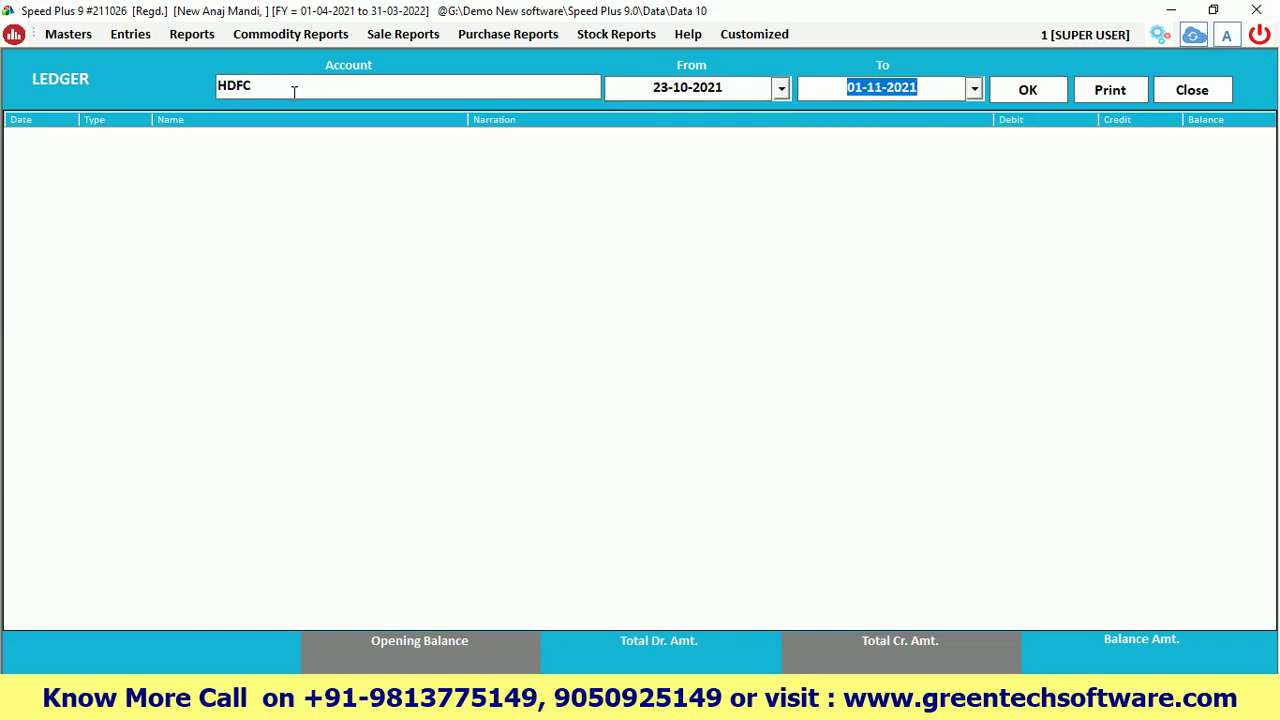
key("Return")
left_click(1043, 139)
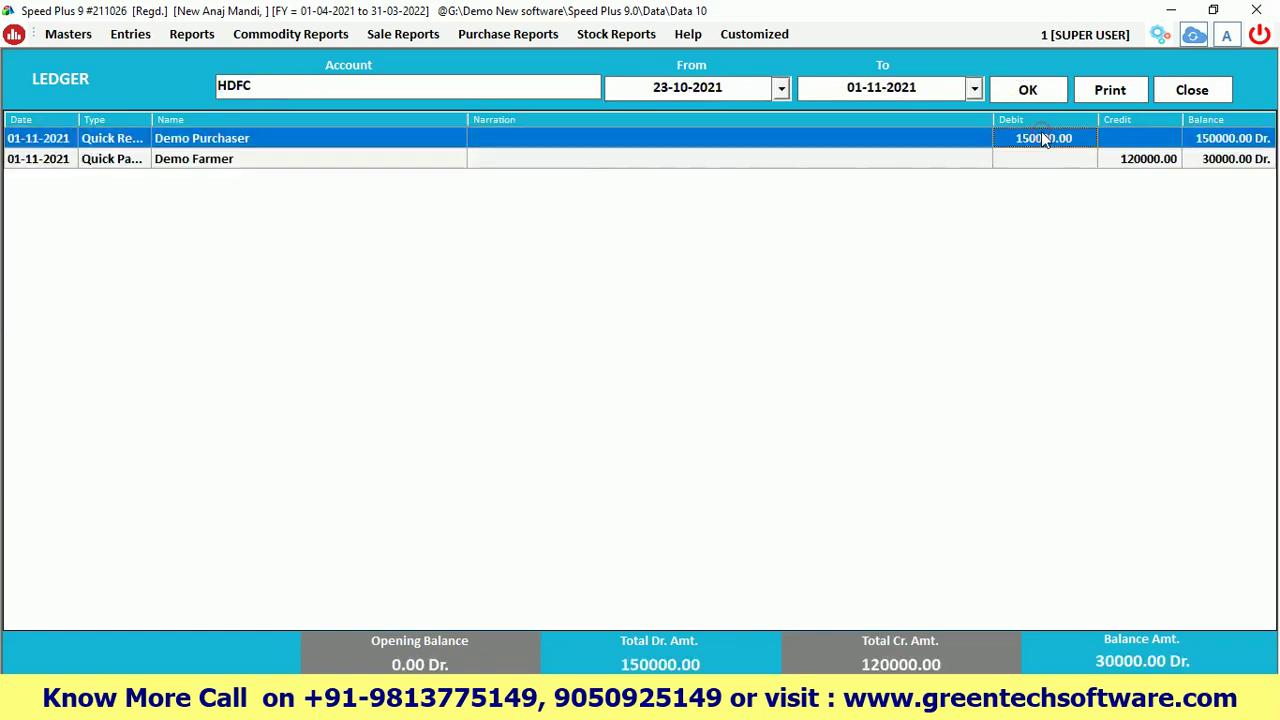
left_click(1149, 162)
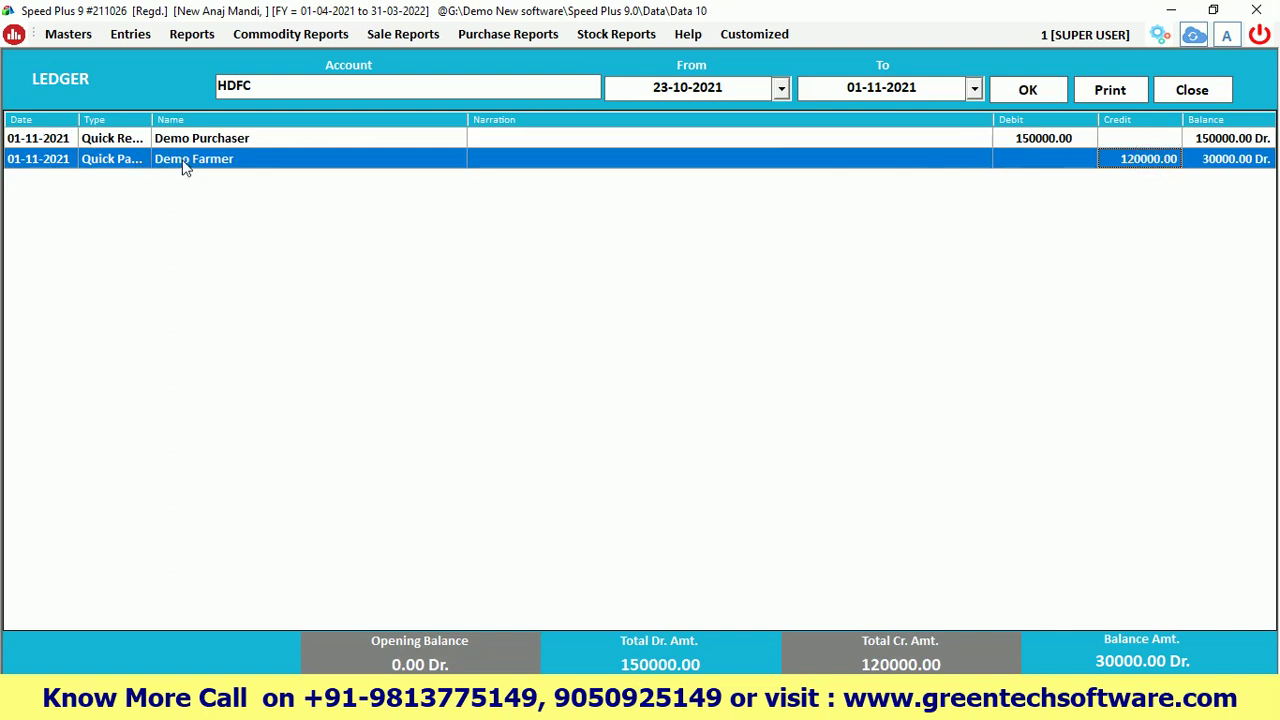
left_click(1222, 166)
Review Demo Farmer's ledger: 80000 cash, 120000 HDFC payments, 161400.00 Cr. balance, then close it
type("demo")
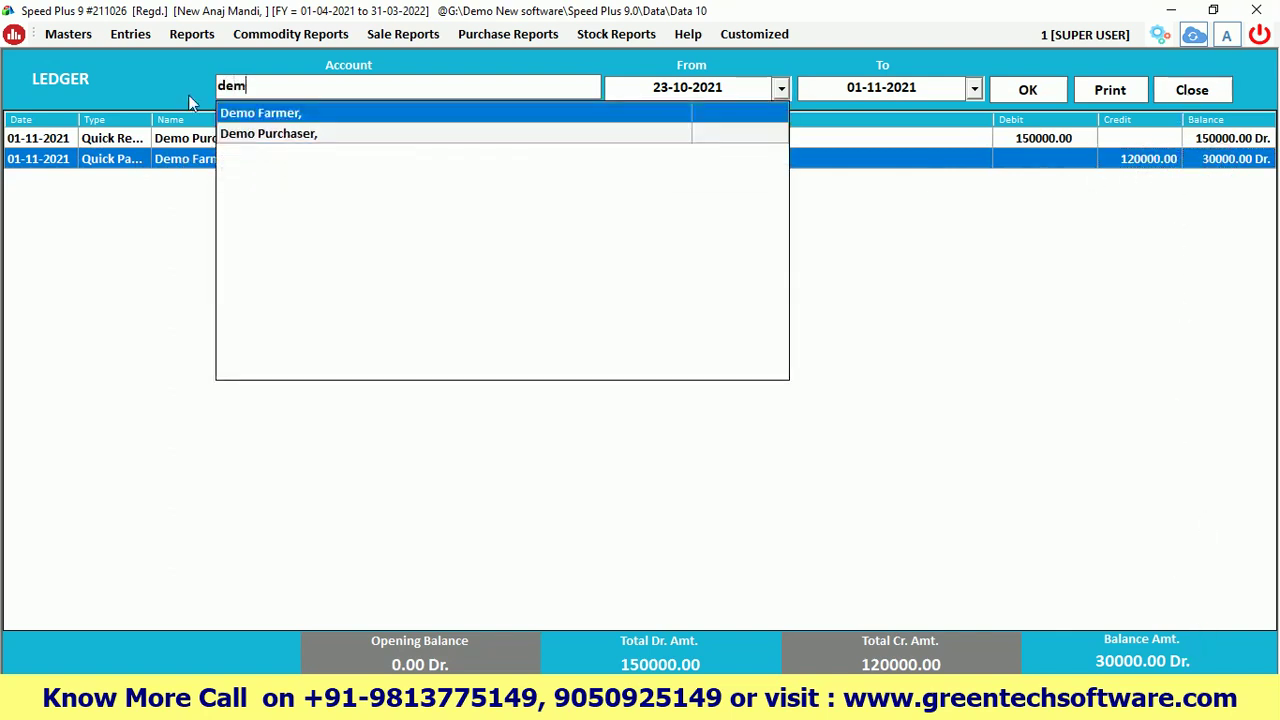
key("Return")
key("Return")
key("Return")
key("Return")
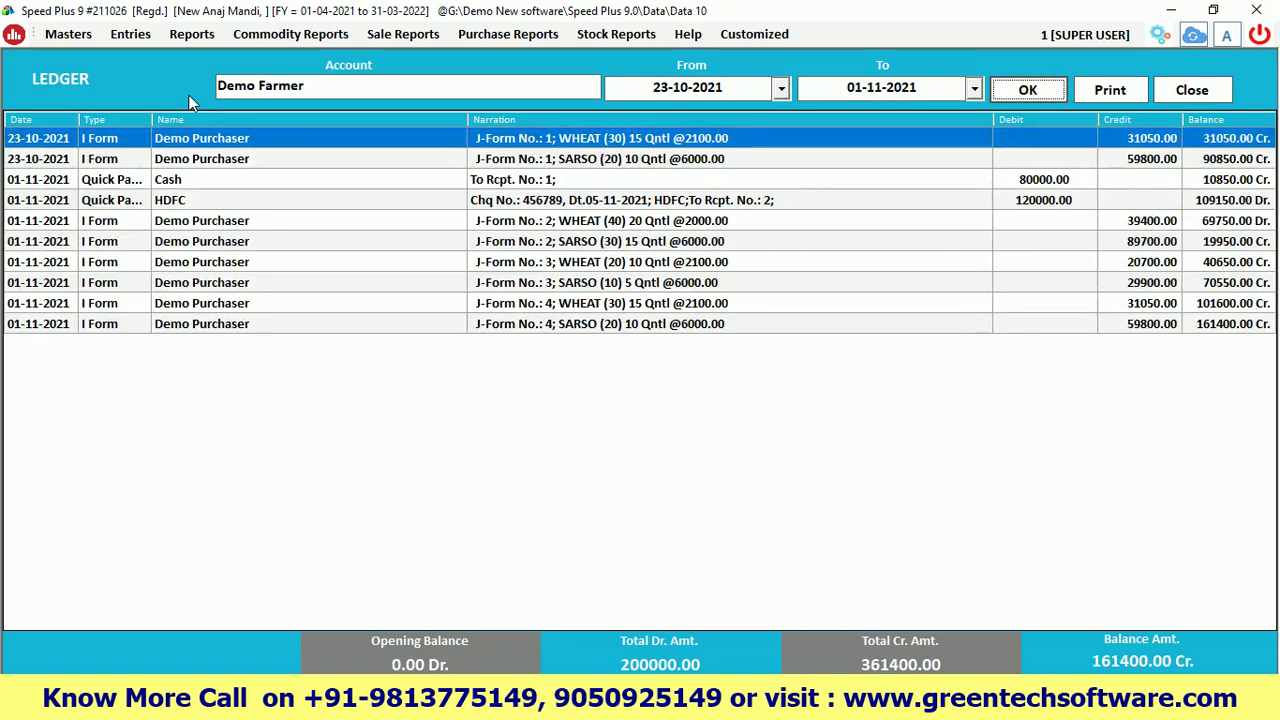
left_click(995, 181)
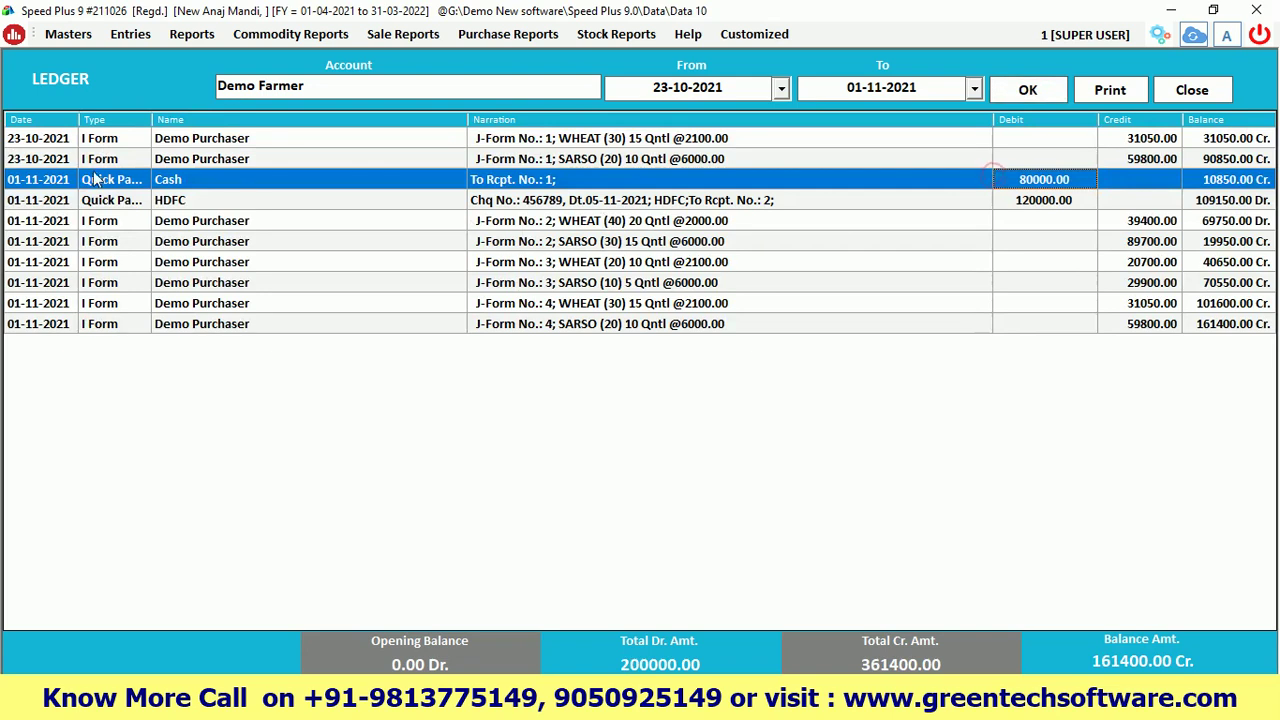
left_click(192, 204)
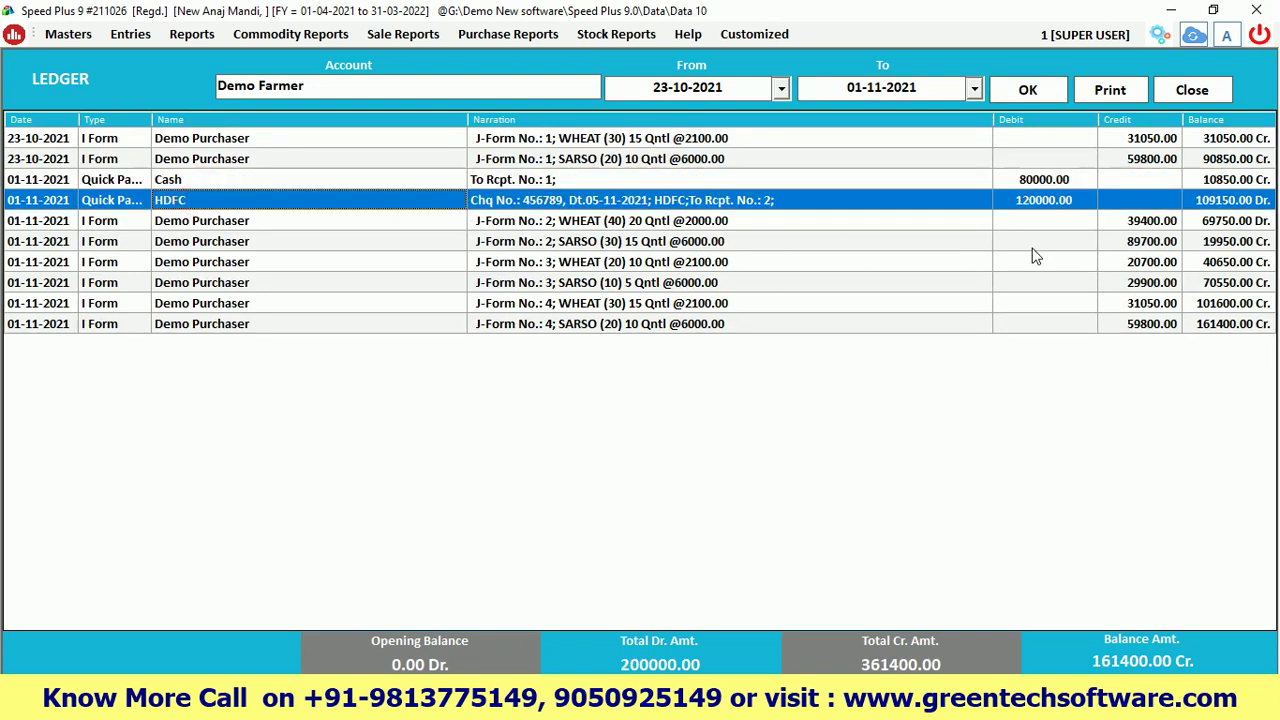
left_click(1218, 326)
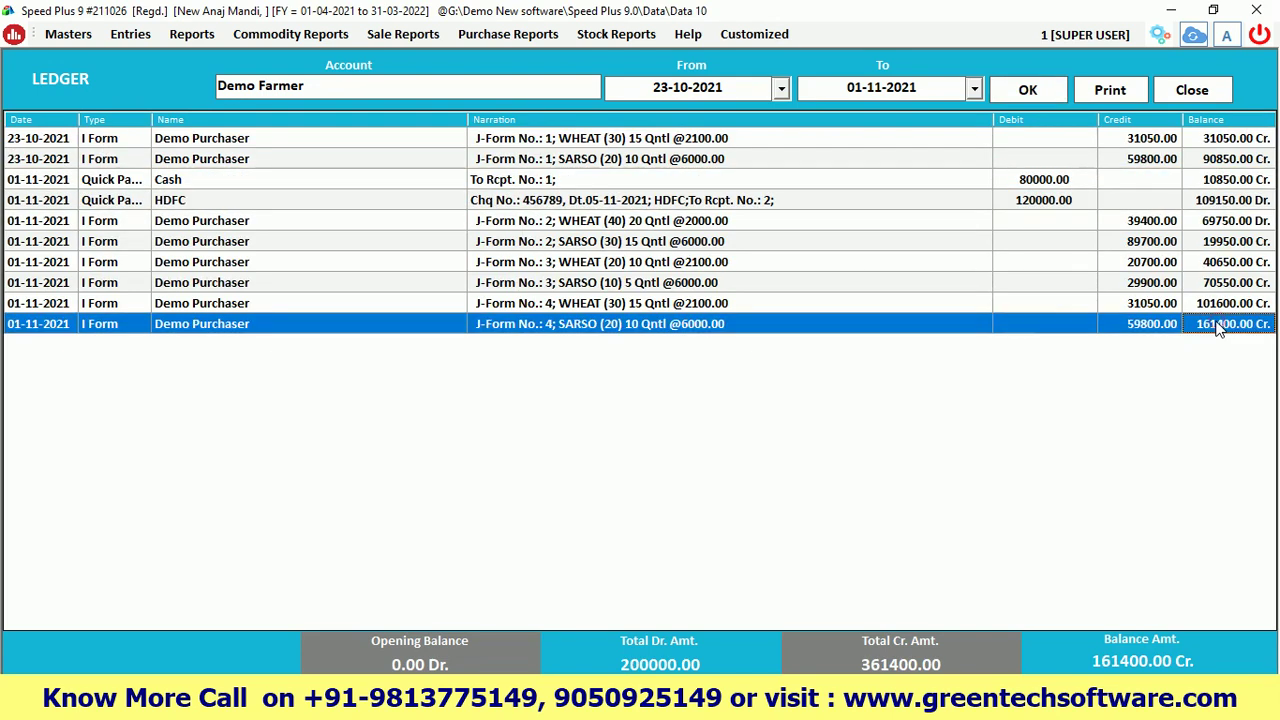
left_click(1220, 222)
left_click(1190, 91)
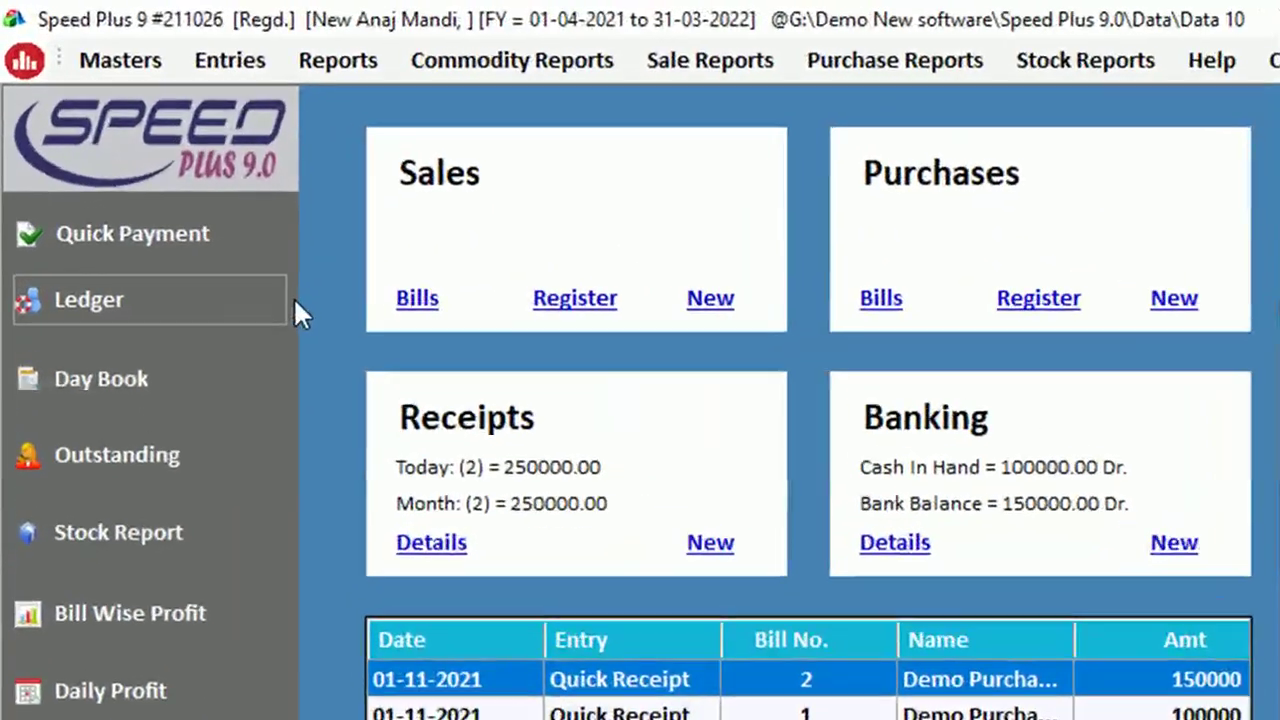
Start a new bank entry, accepting the date and HDFC as the bank
left_click(150, 40)
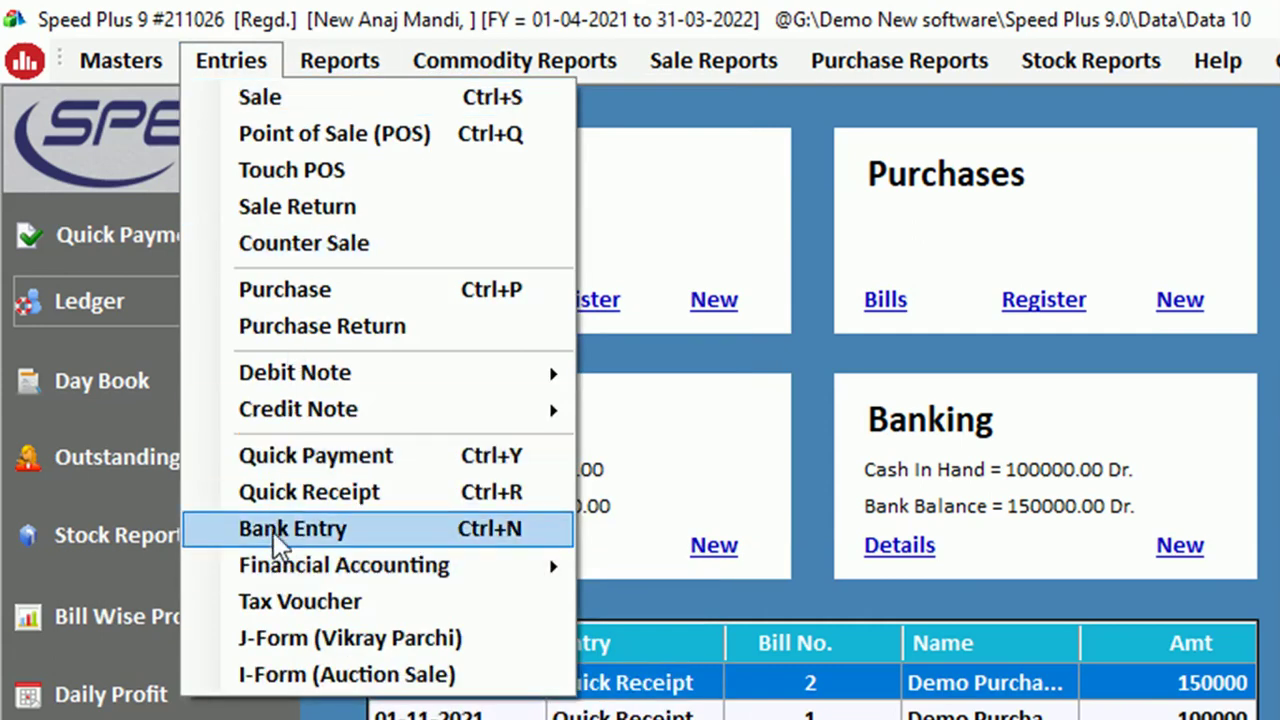
left_click(1011, 422)
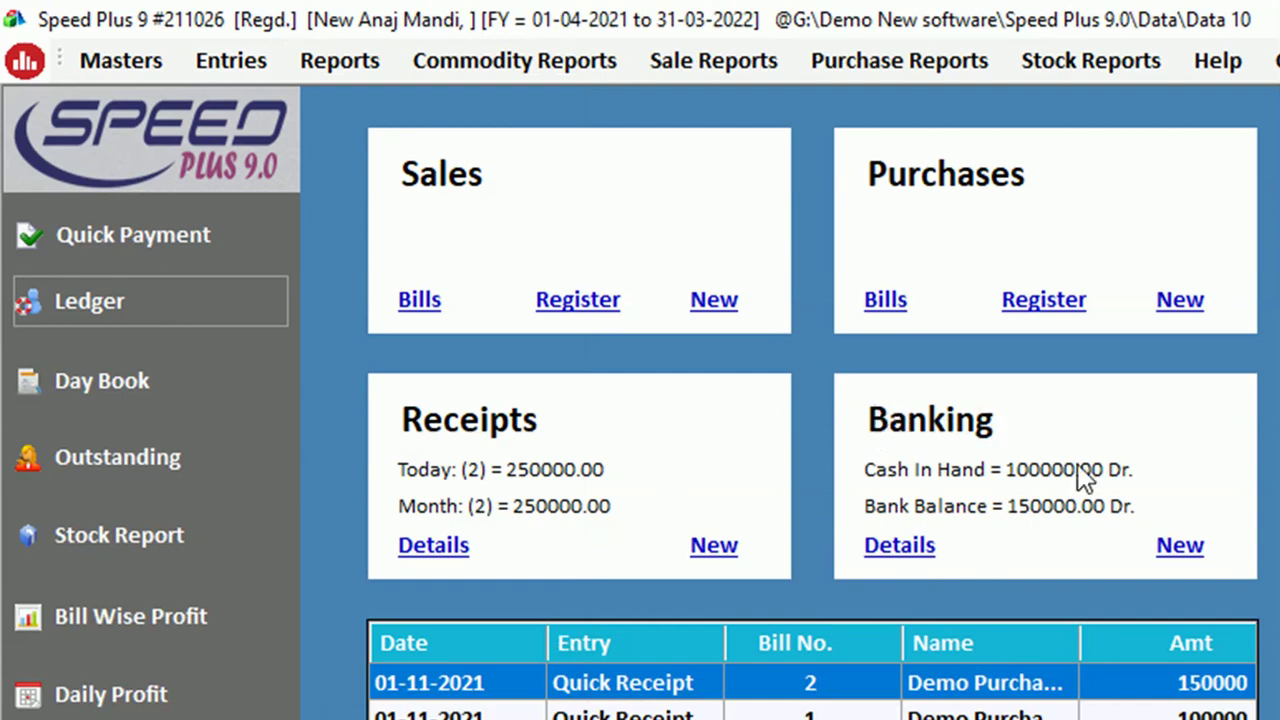
left_click(1172, 546)
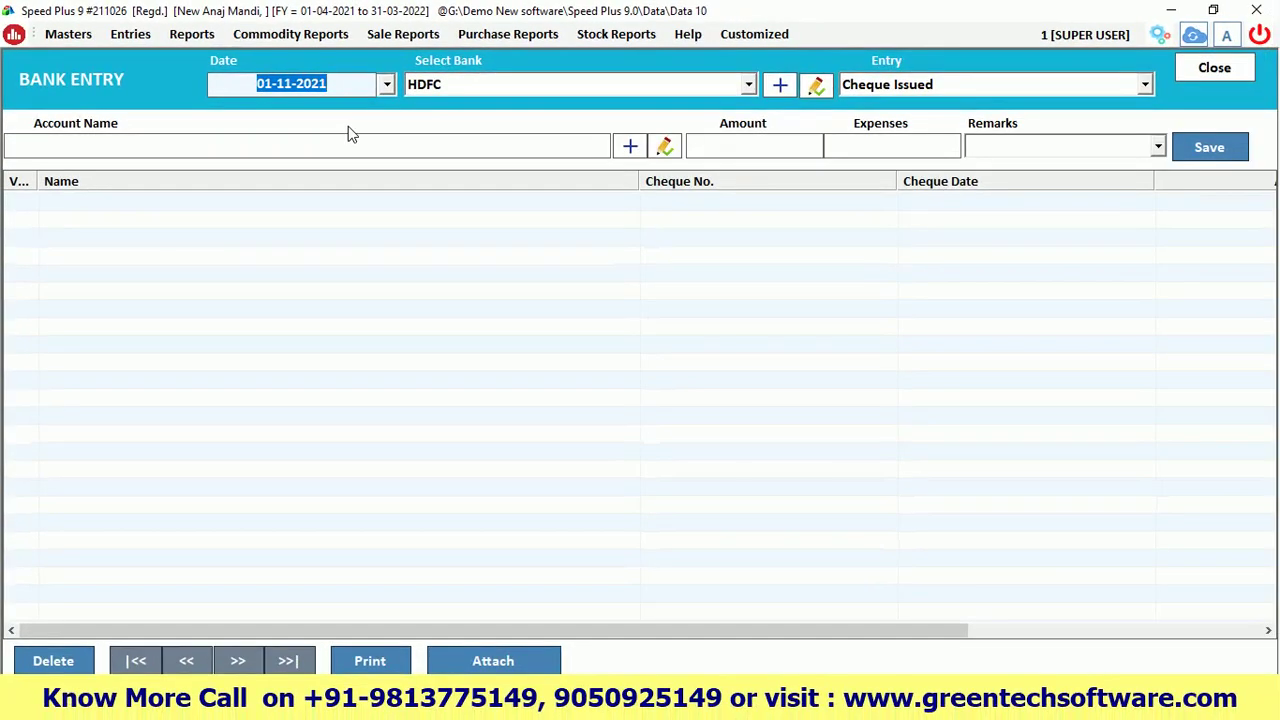
key("Return")
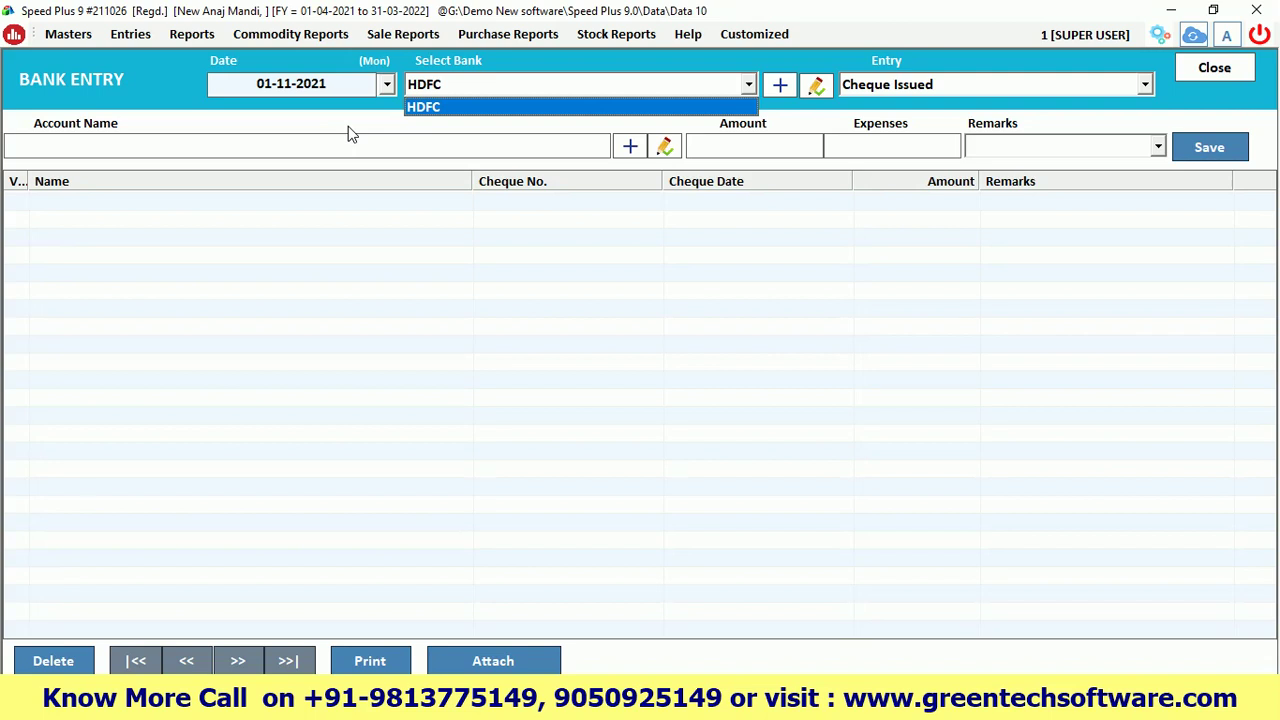
key("Return")
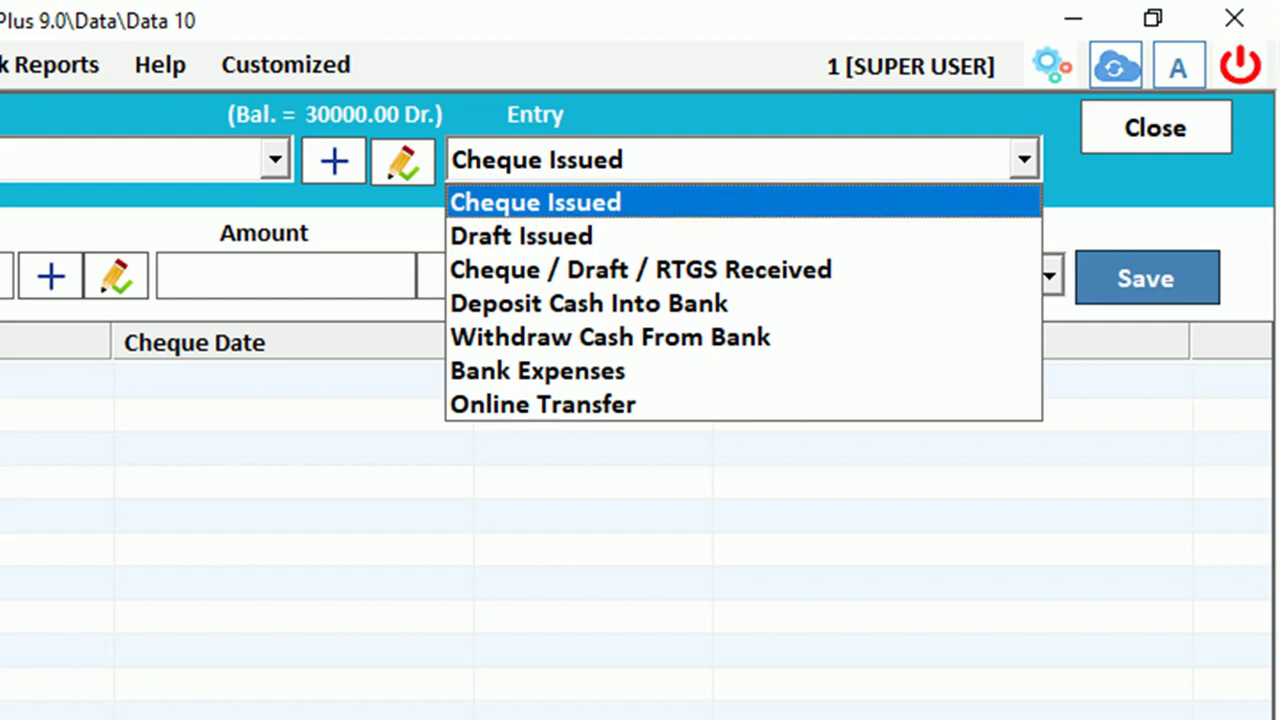
Preview the entry types from Draft Issued to Online Transfer, then settle on Cheque Issued
key("Down")
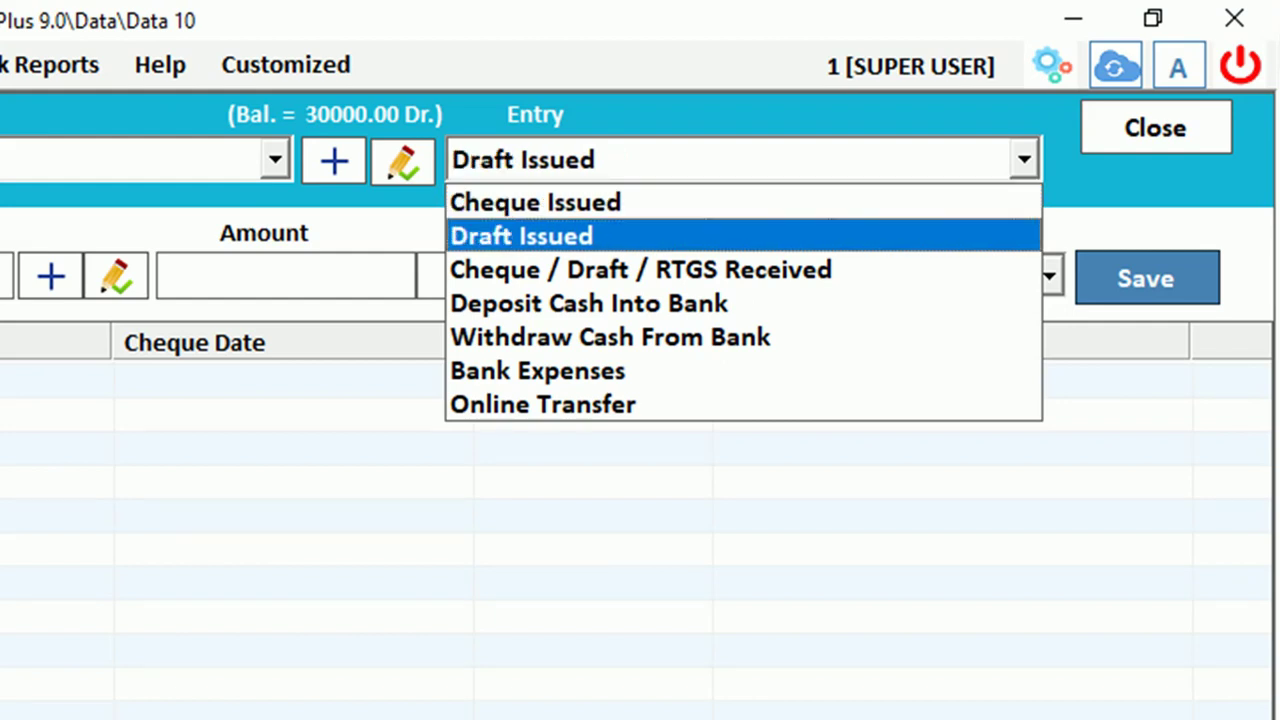
key("Down")
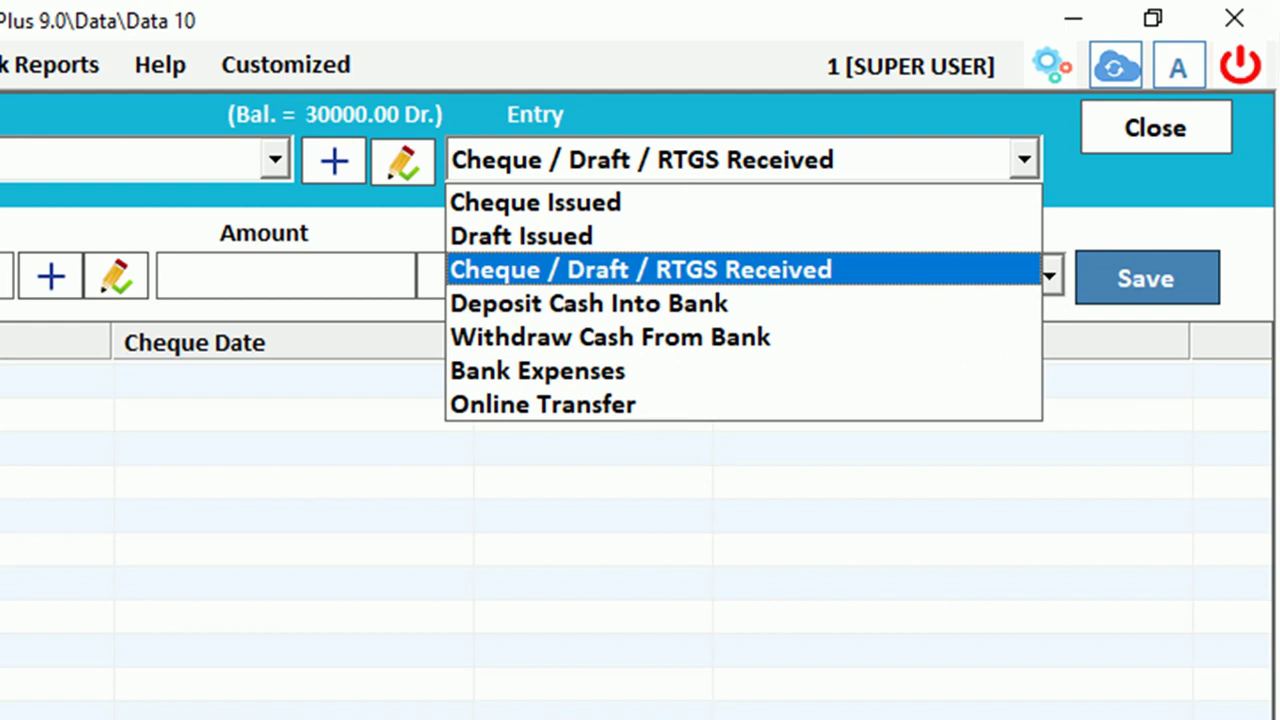
key("Down")
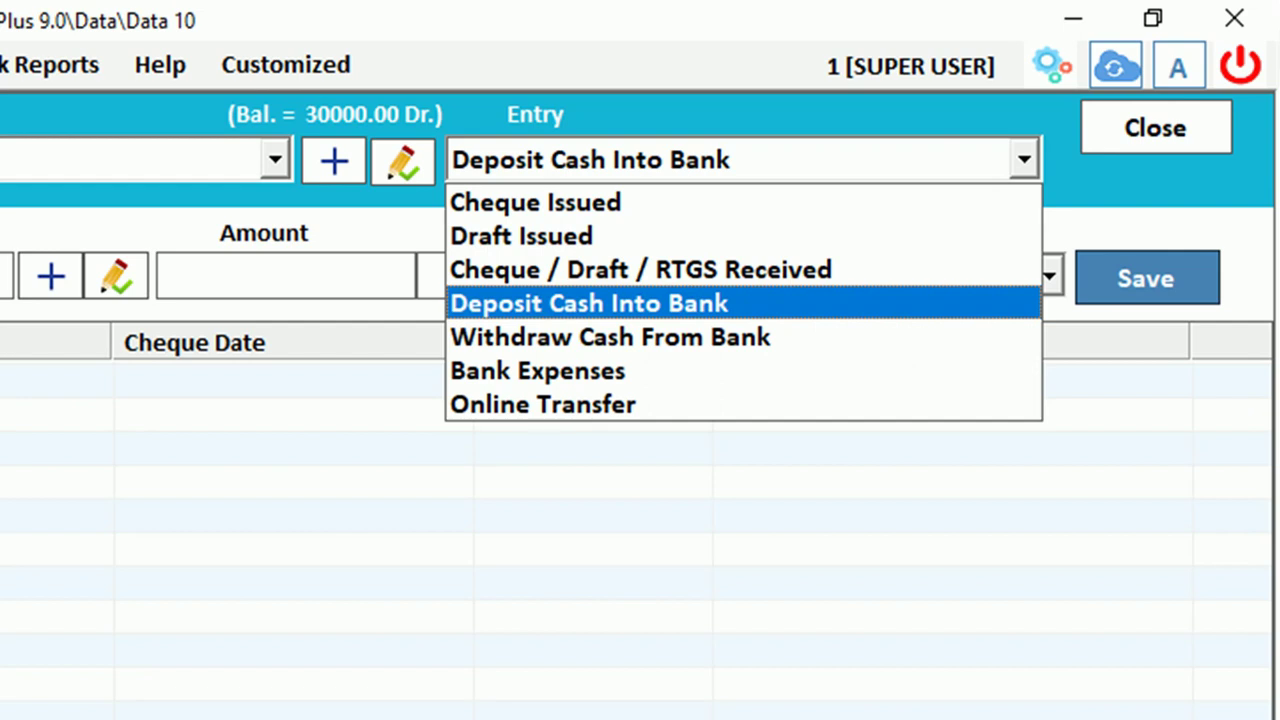
key("Down")
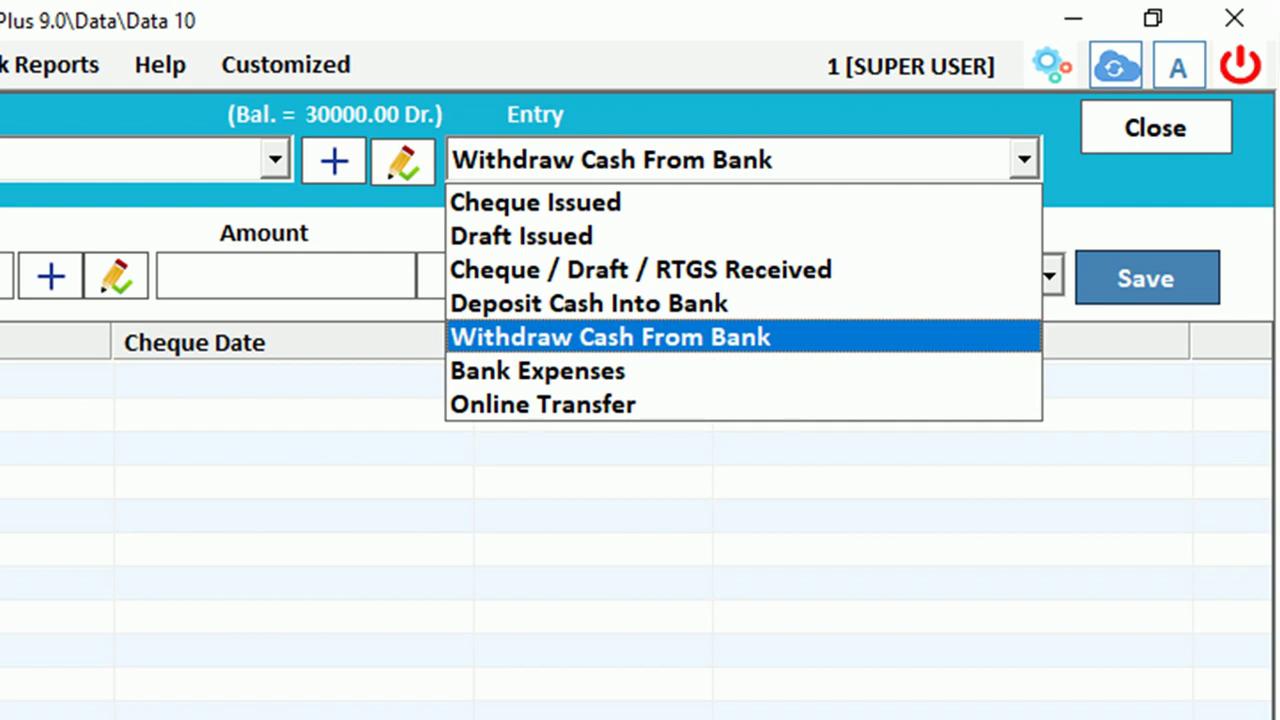
key("Down")
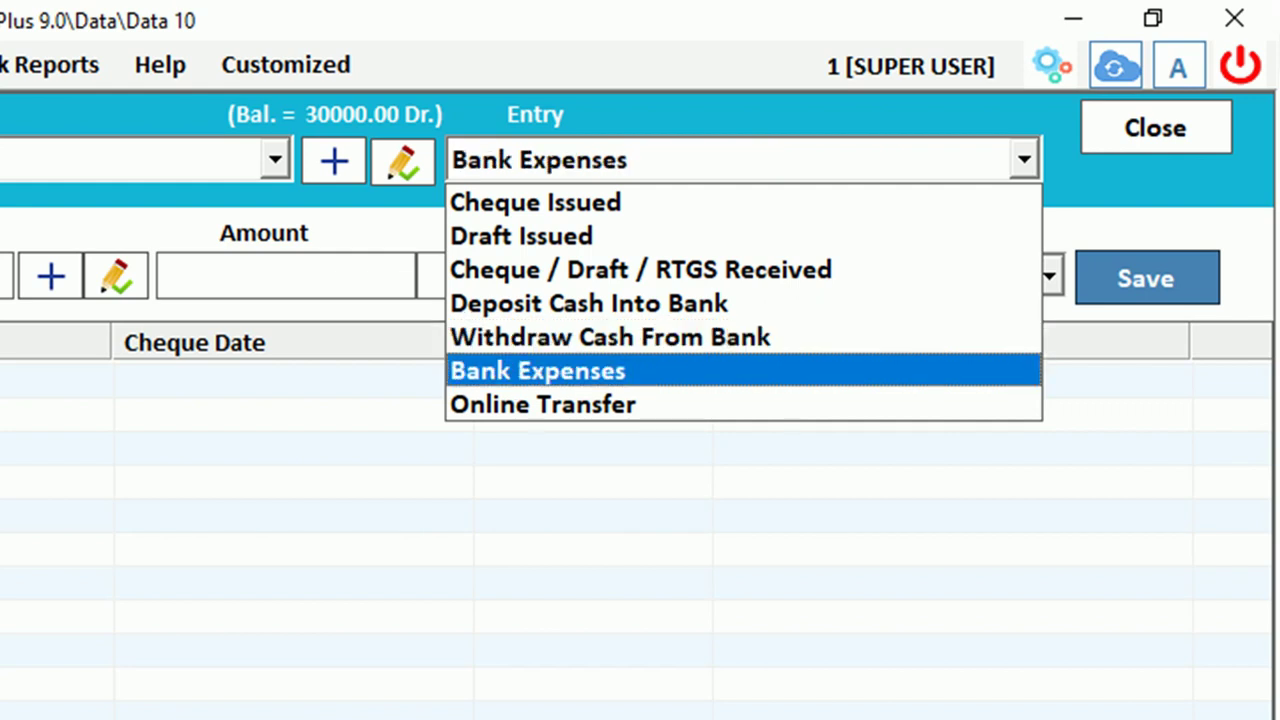
key("Down")
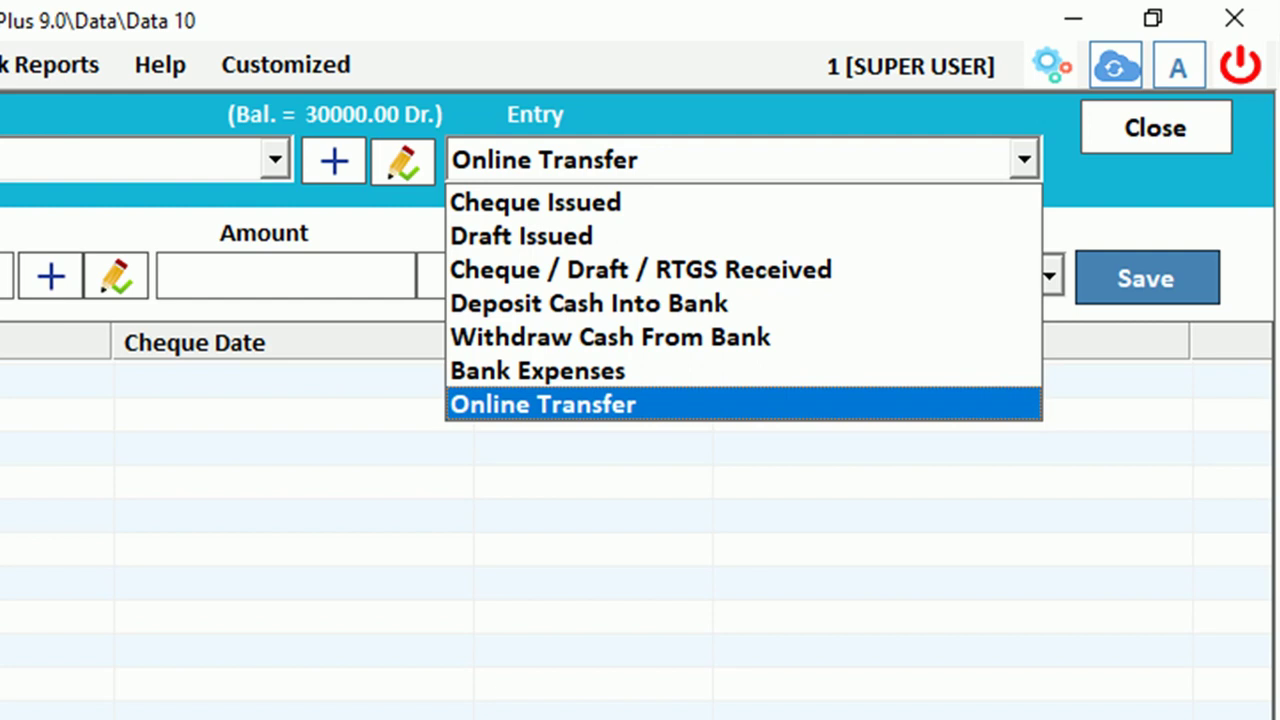
key("Up")
key("Up")
key("Up")
key("Up")
key("Up")
key("Up")
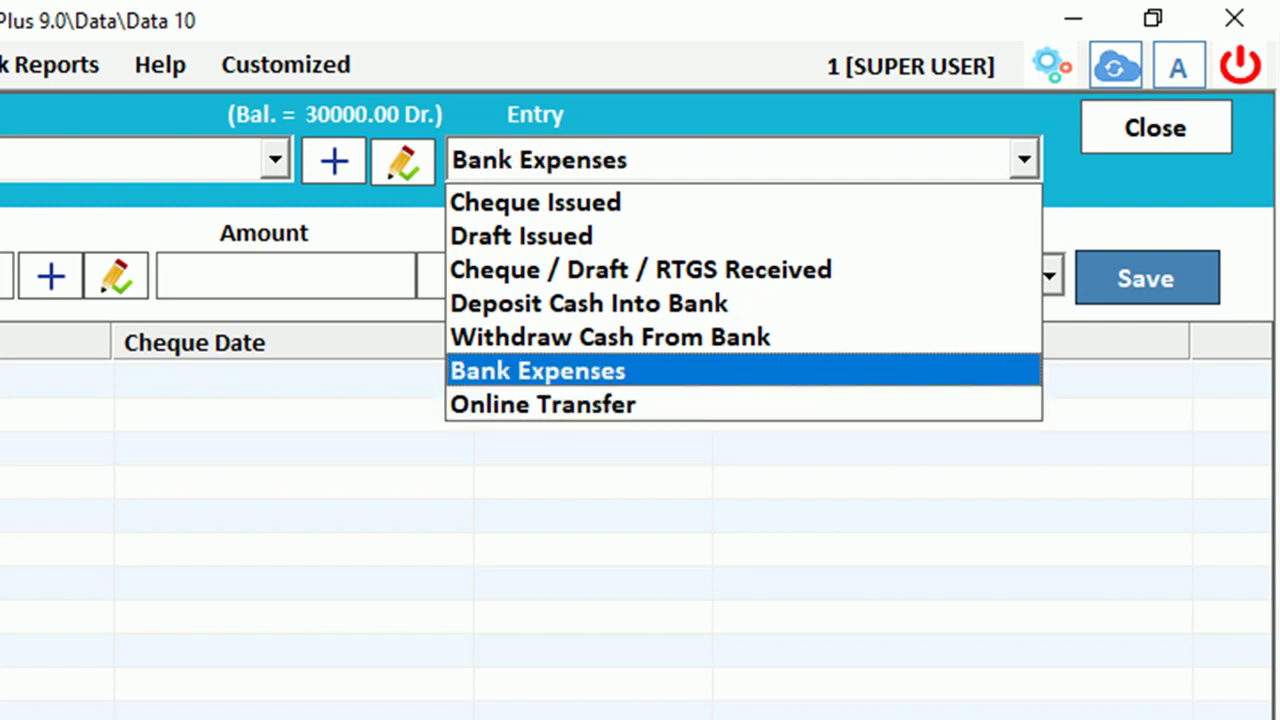
key("Return")
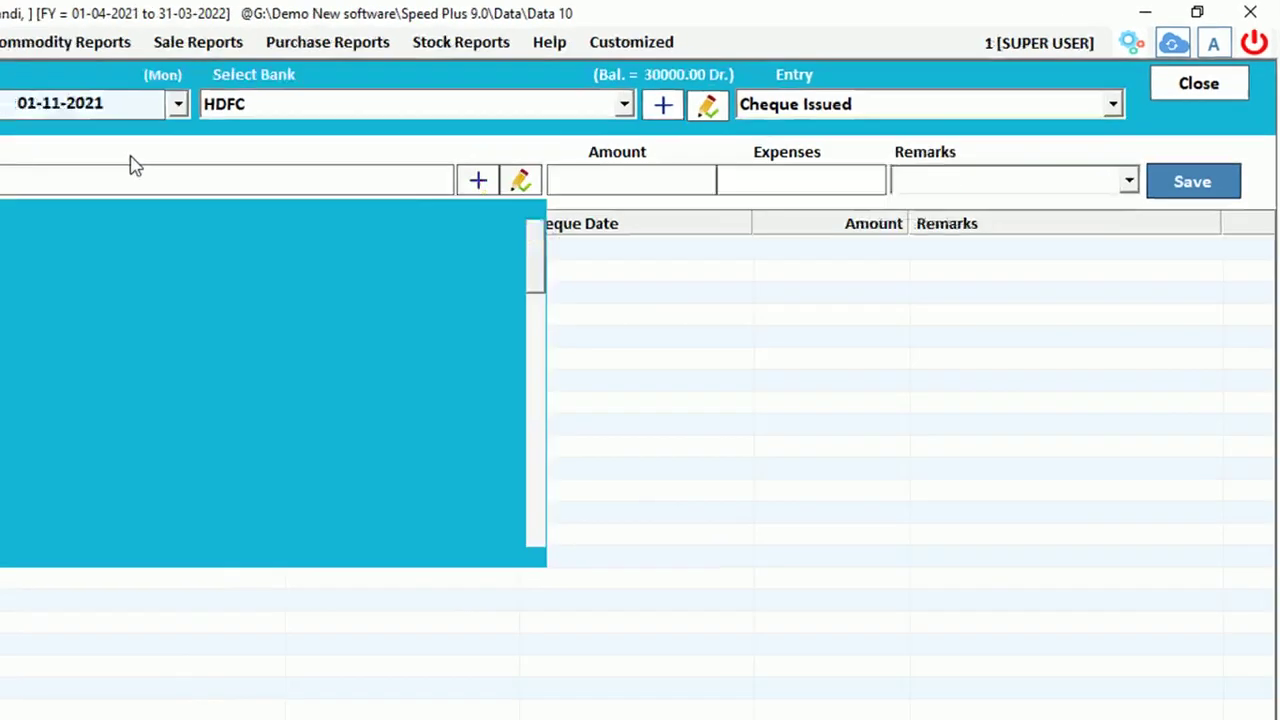
Save a 40000 cheque to Demo Farmer with cheque no. 6879 and date 21212
type("demo")
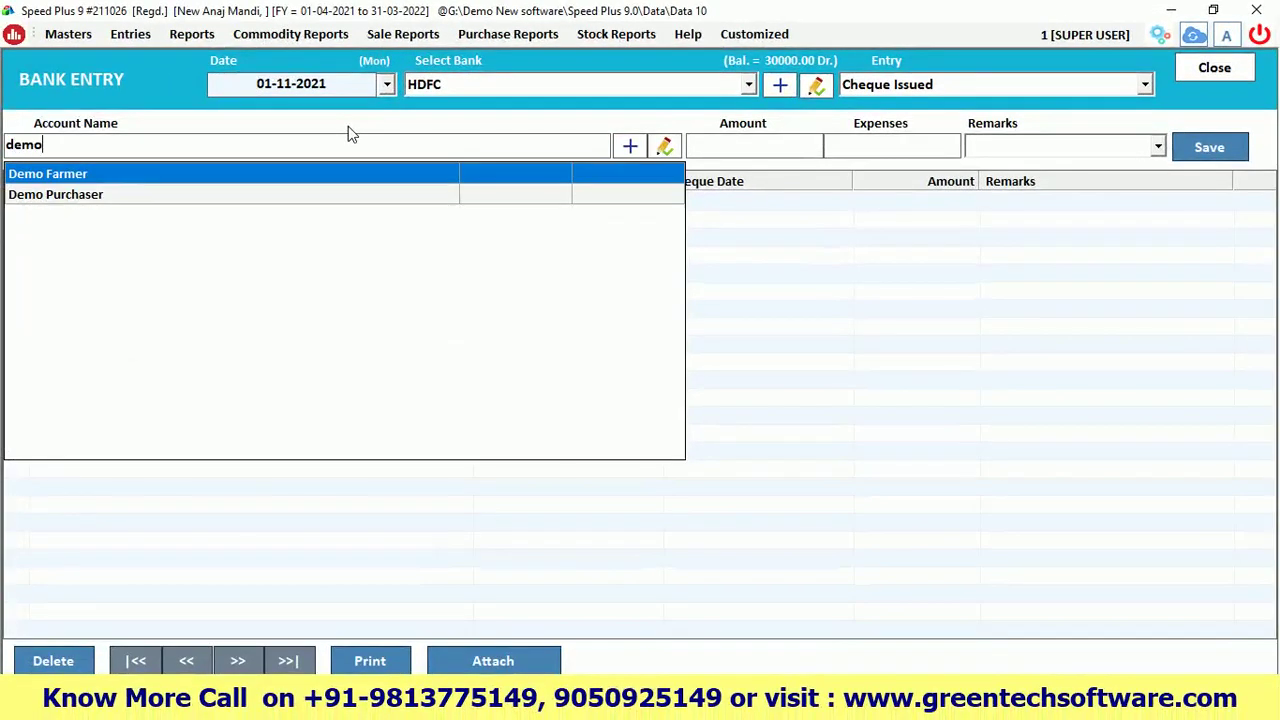
key("Return")
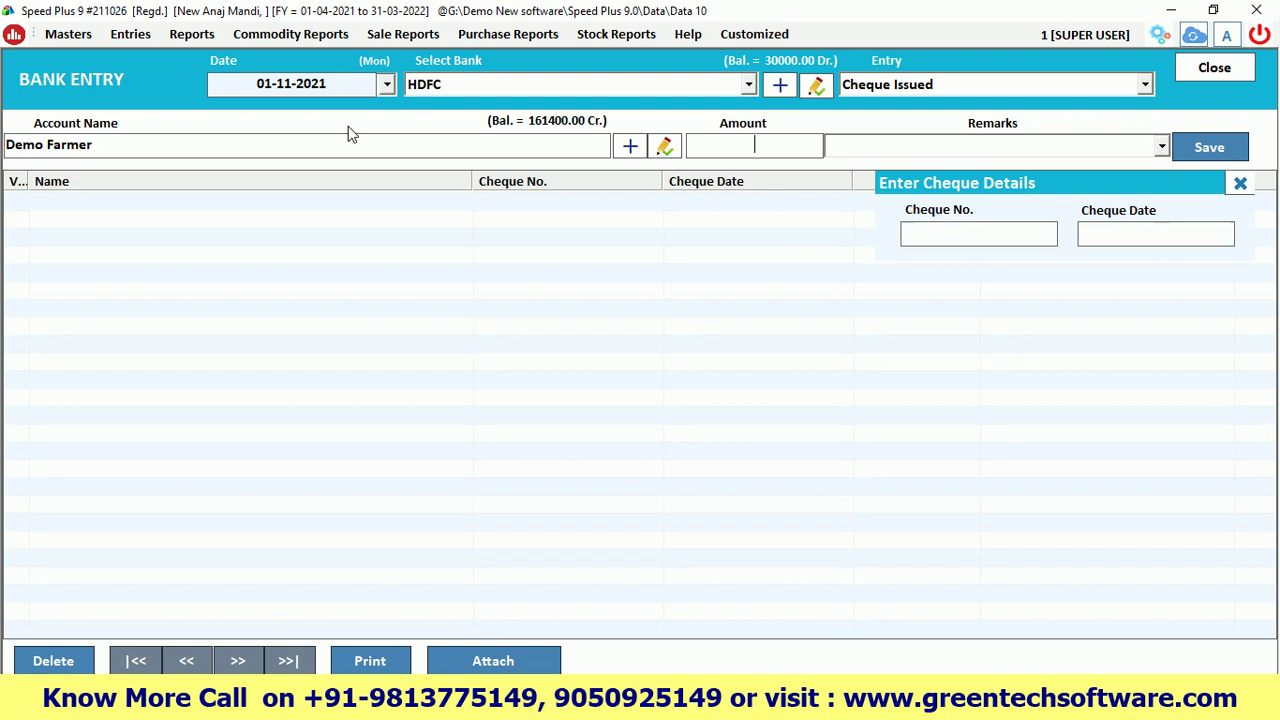
type("40000")
type("6879")
type("21212")
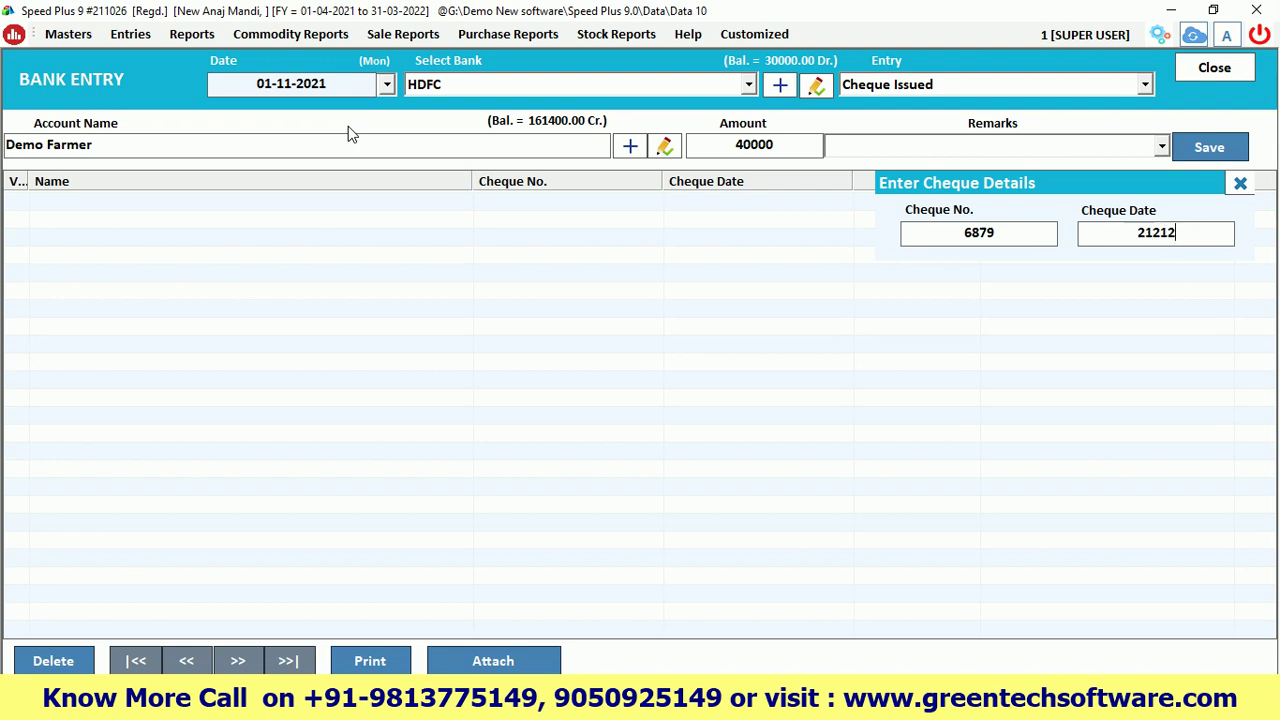
key("Return")
key("Return")
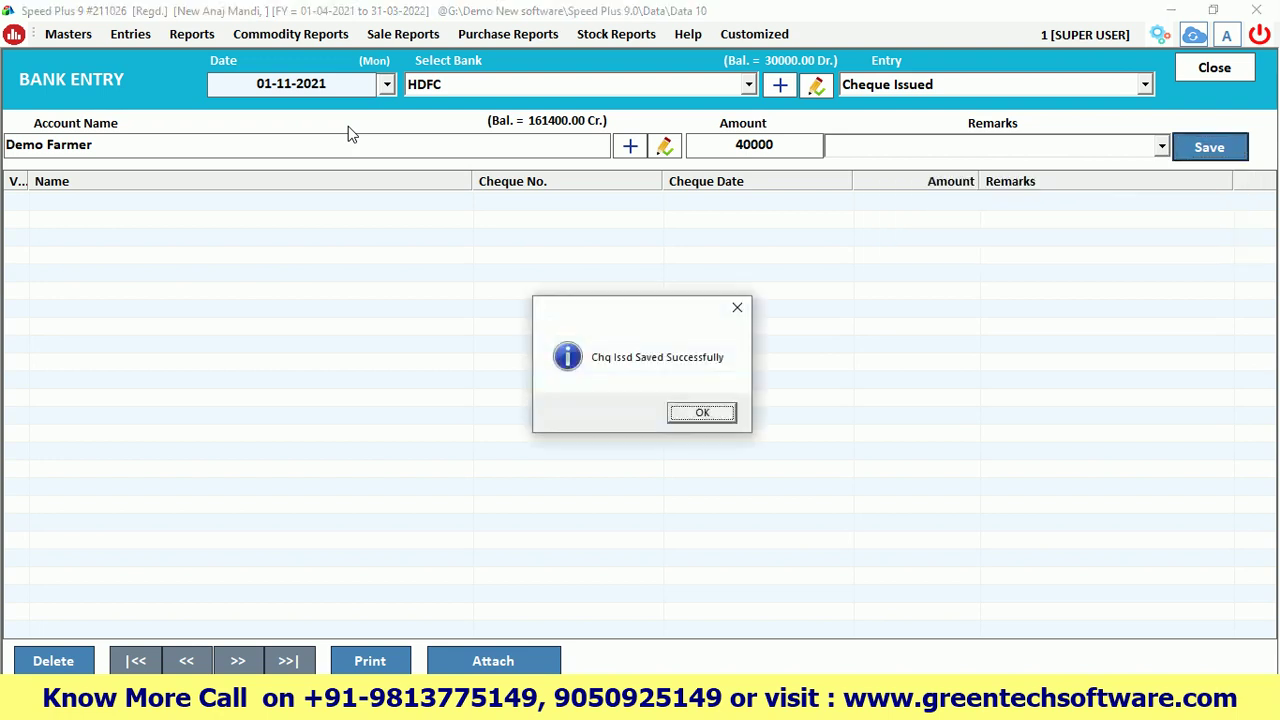
key("Return")
left_click(191, 34)
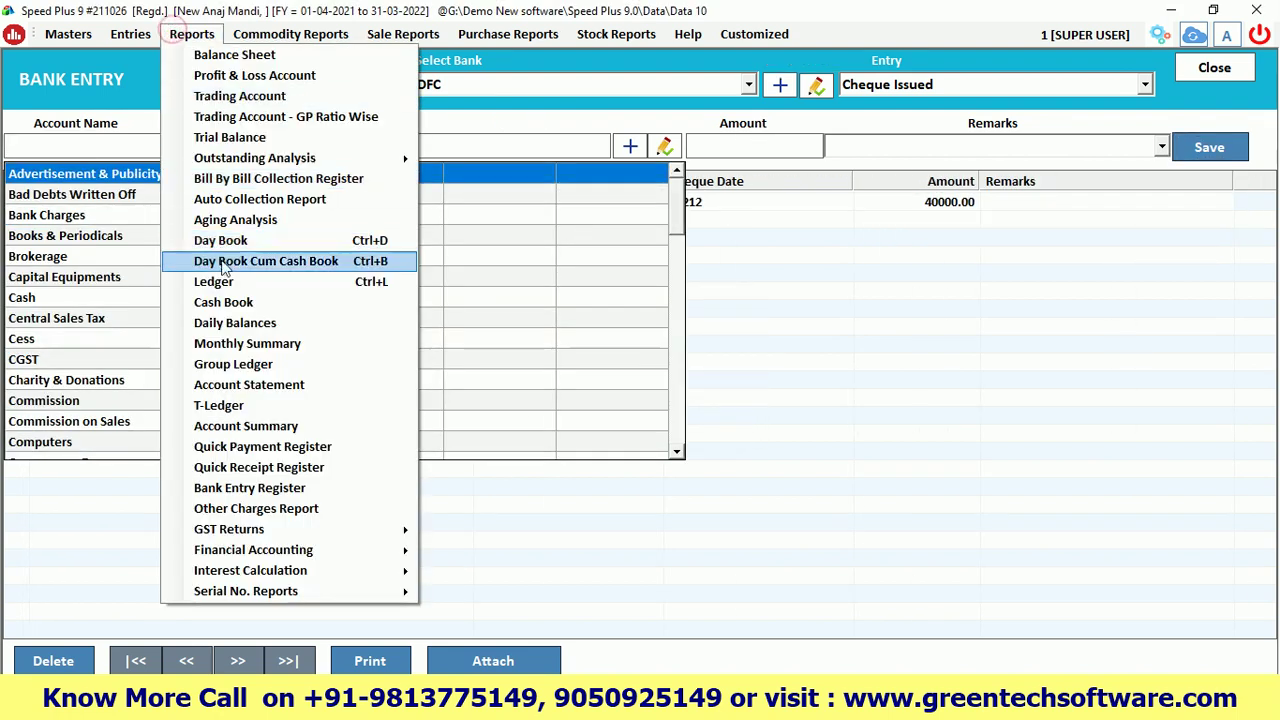
Check the new 40000 cheque row in Demo Farmer's ledger alongside the 120000 and 80000 payments
left_click(224, 283)
key("Return")
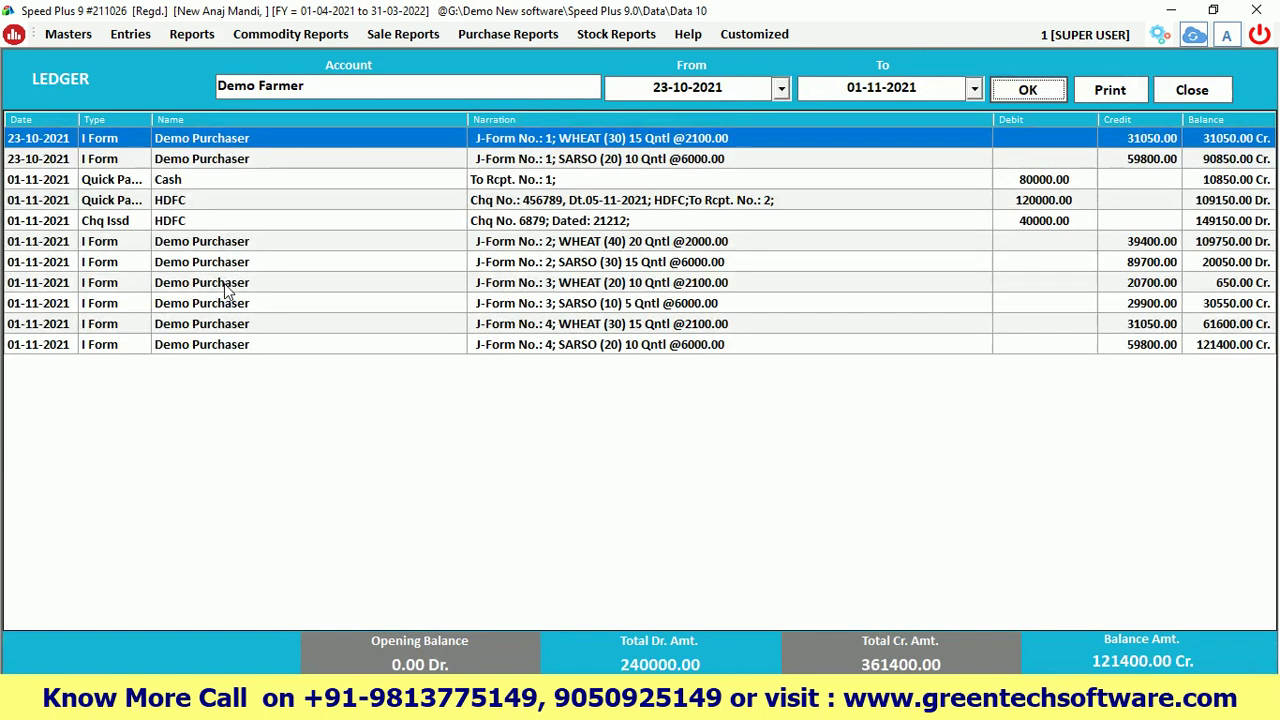
left_click(894, 221)
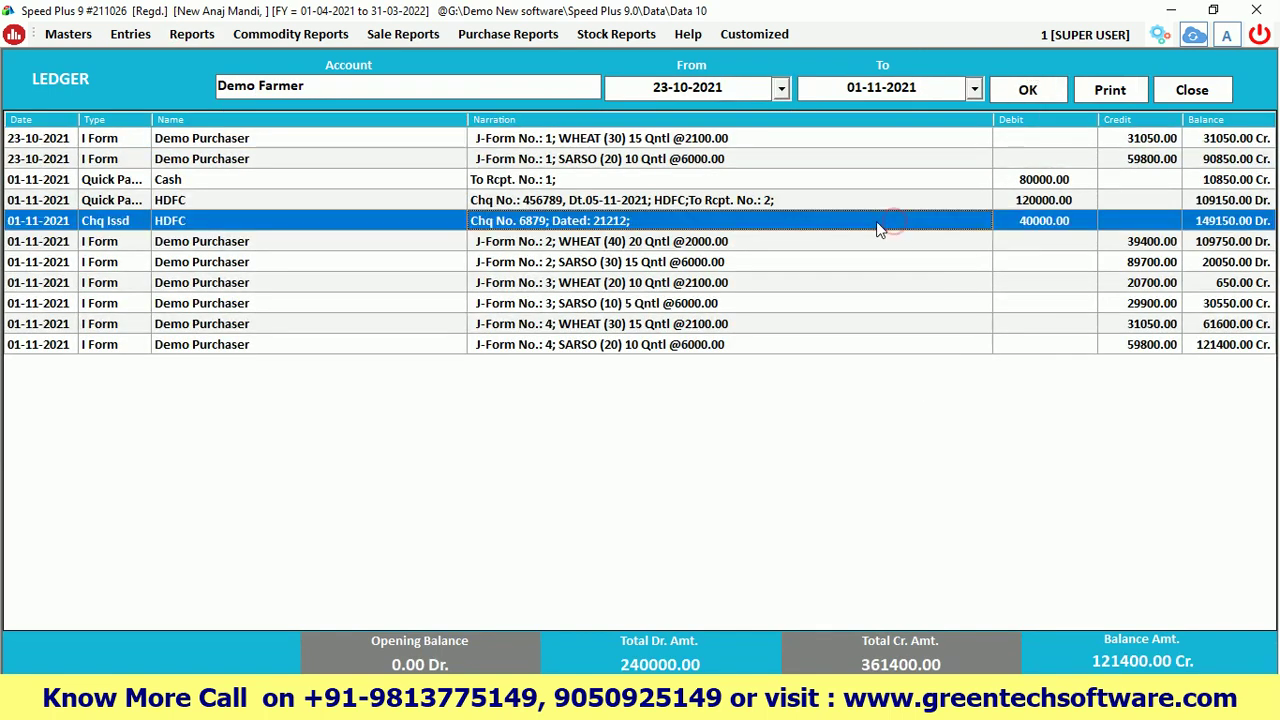
left_click(811, 202)
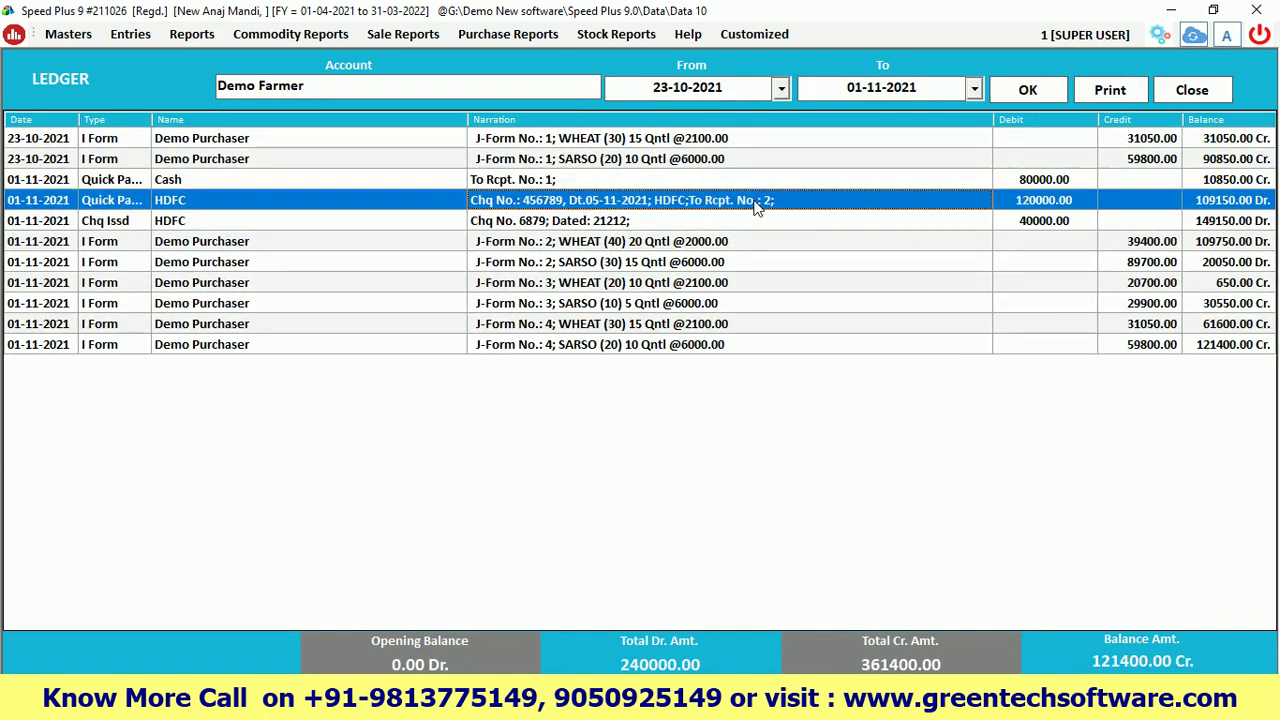
left_click(1016, 208)
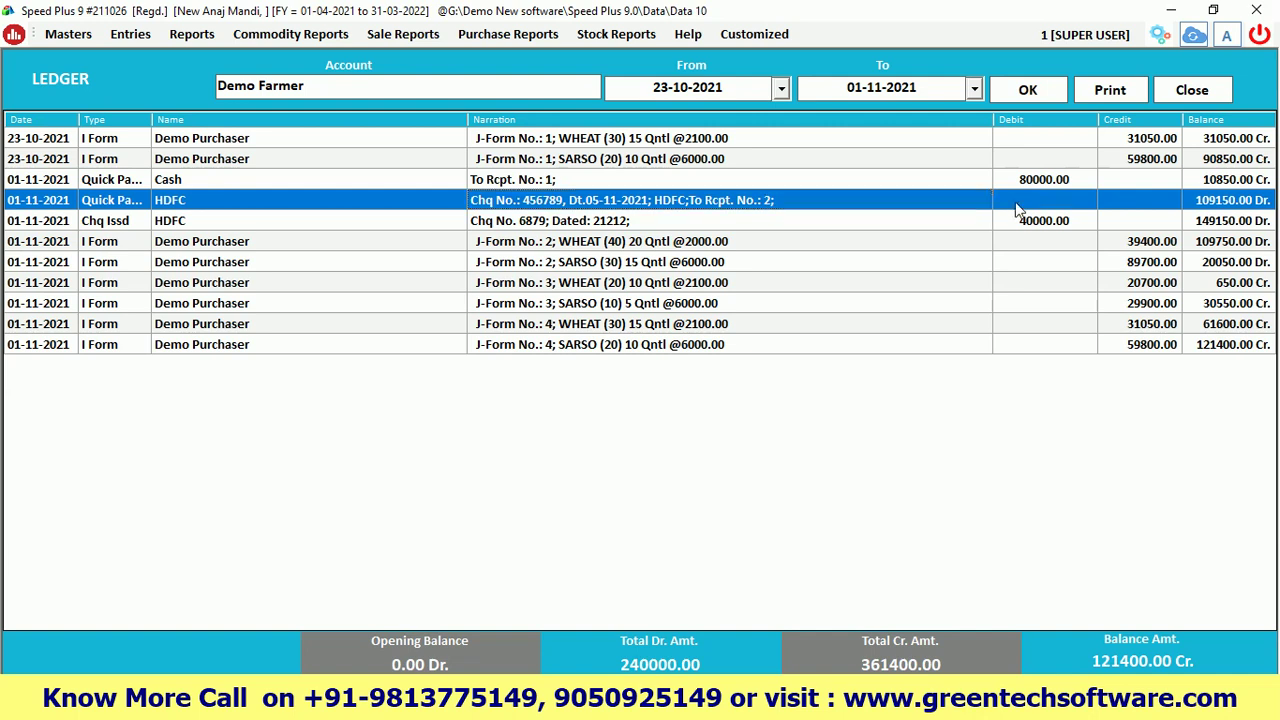
left_click(923, 183)
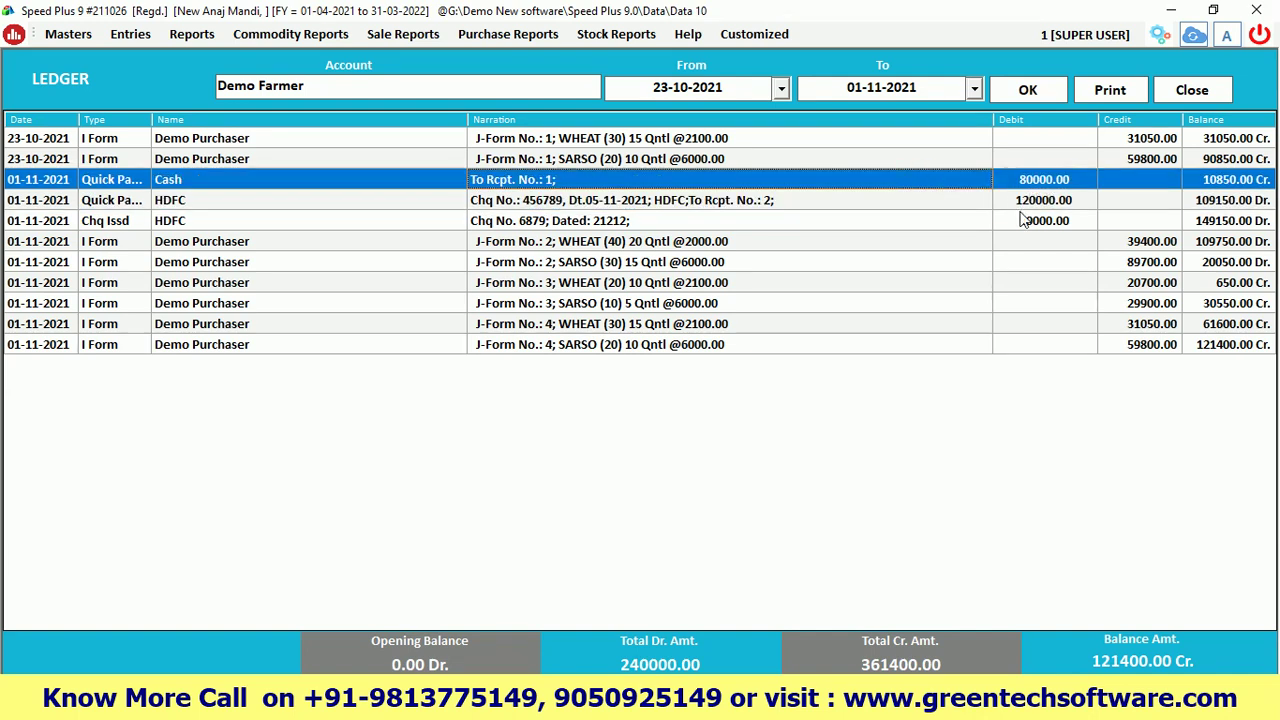
left_click(952, 221)
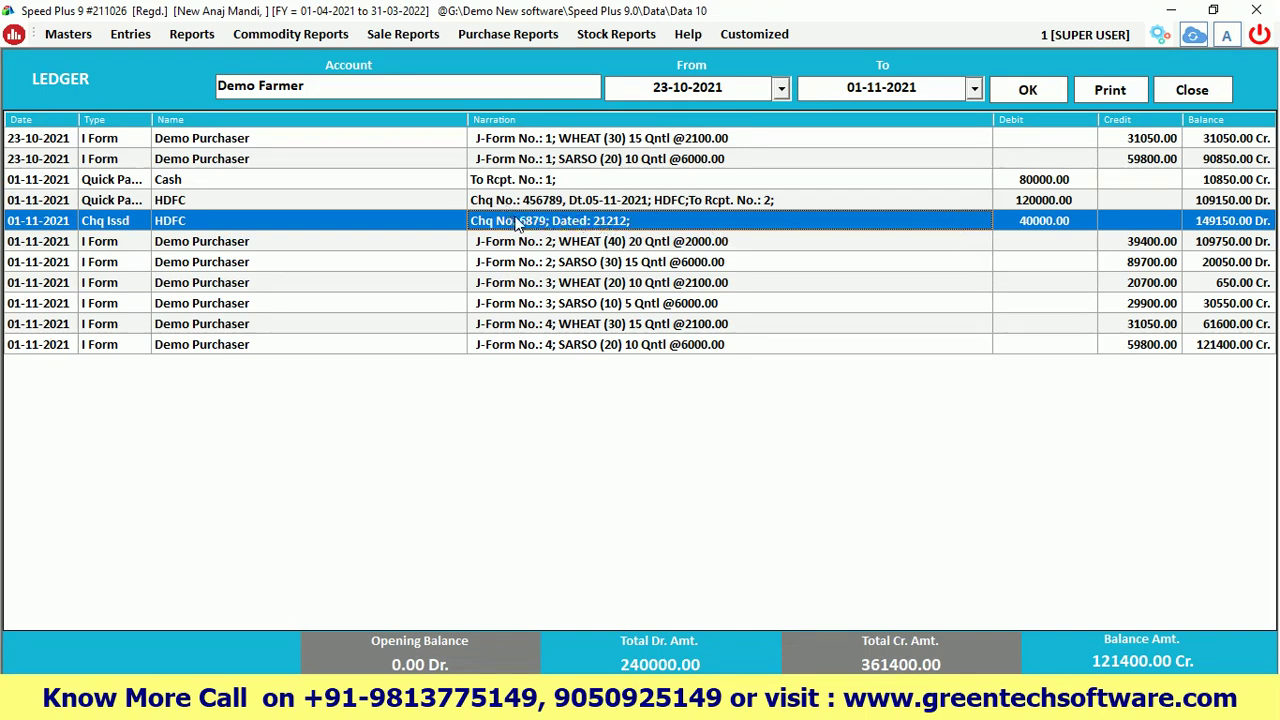
left_click(592, 201)
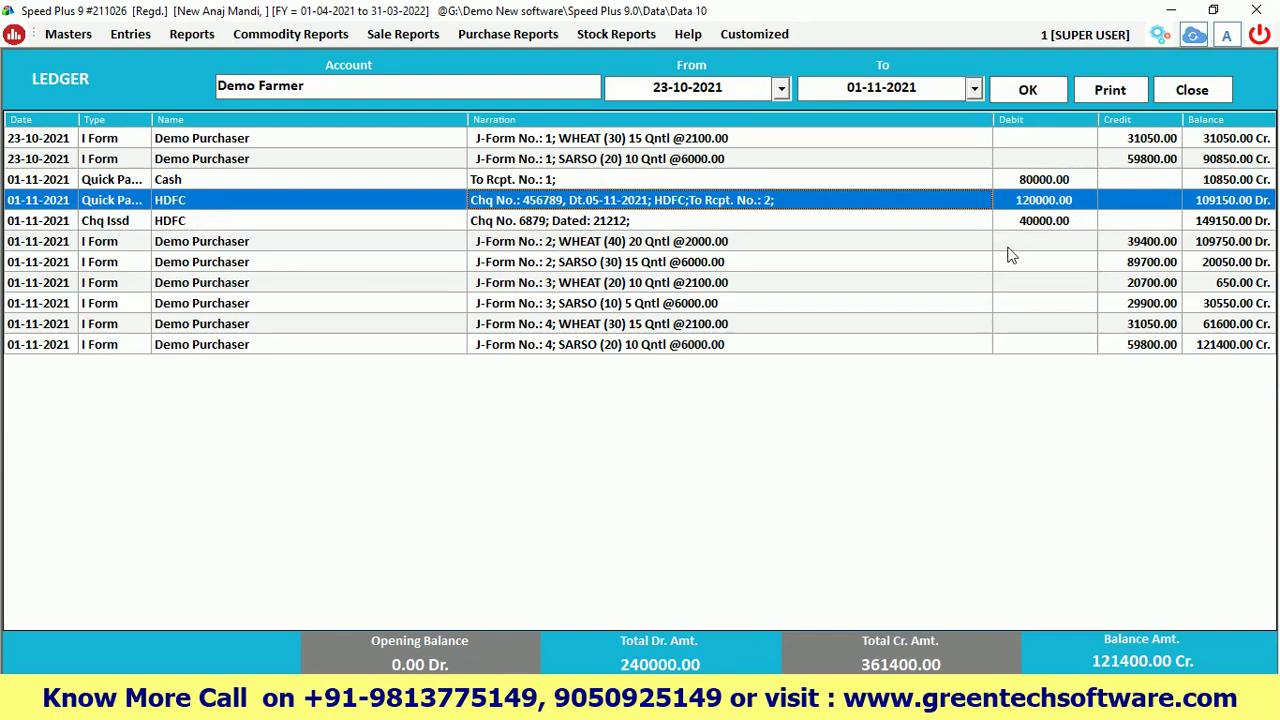
Close the ledger, the account list and the Bank Entry form
left_click(1186, 91)
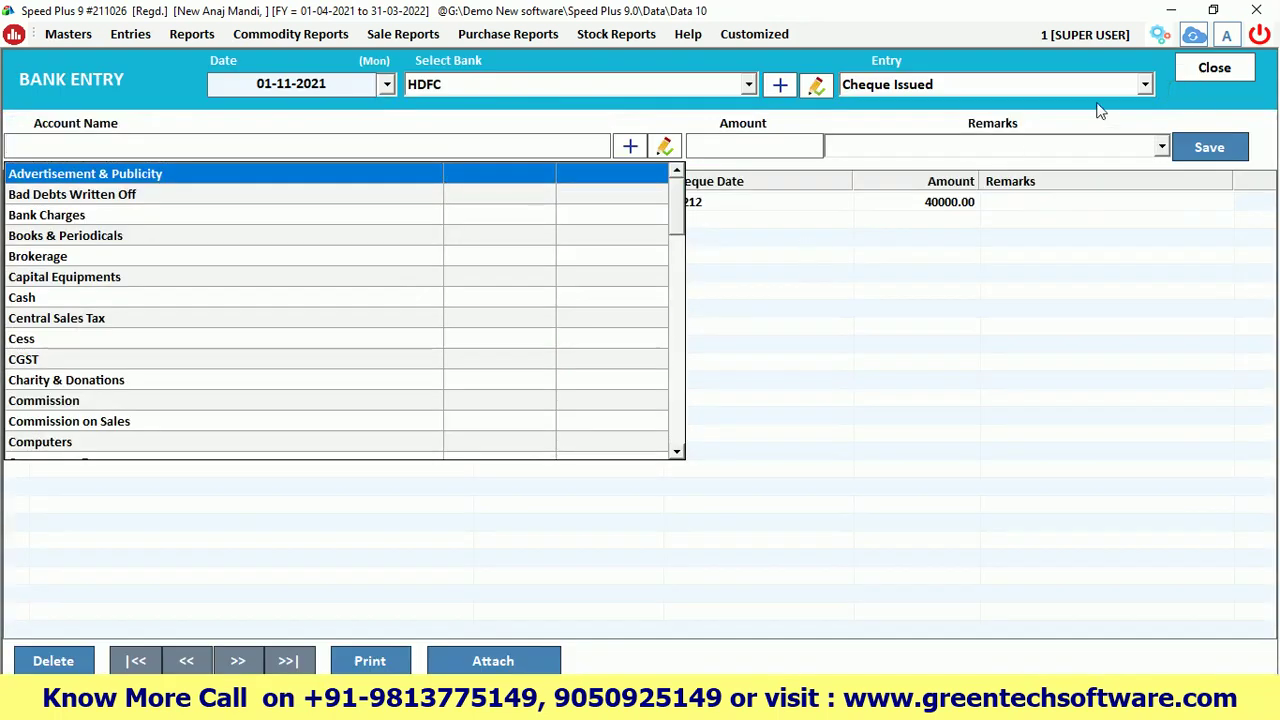
left_click(1230, 72)
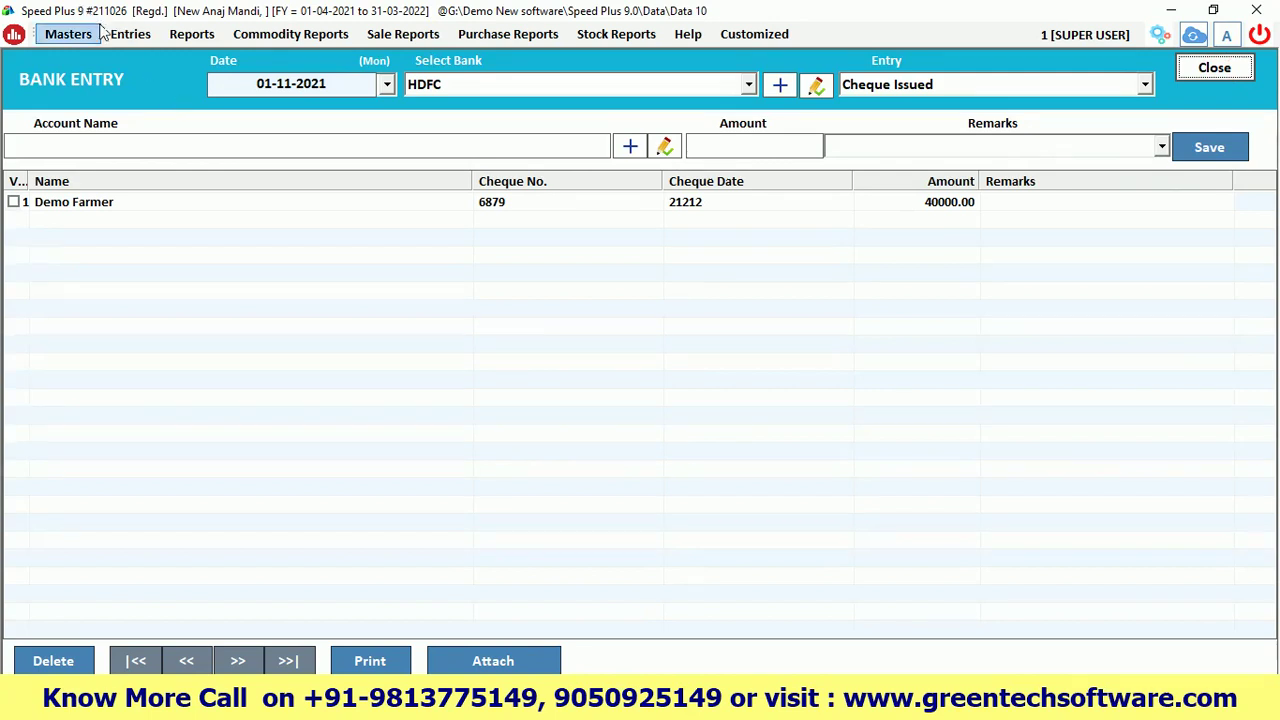
left_click(1190, 75)
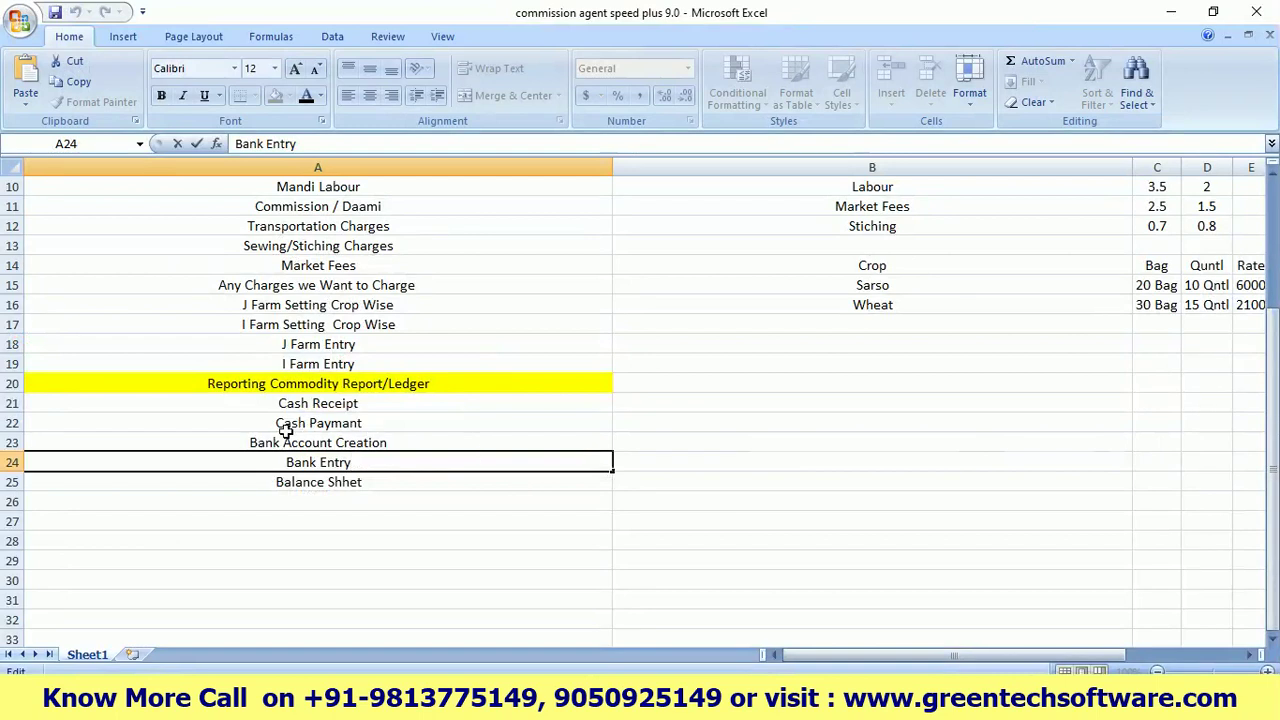
left_click(270, 440)
left_click(377, 463)
scroll(377, 463, "up", 3)
double_click(447, 206)
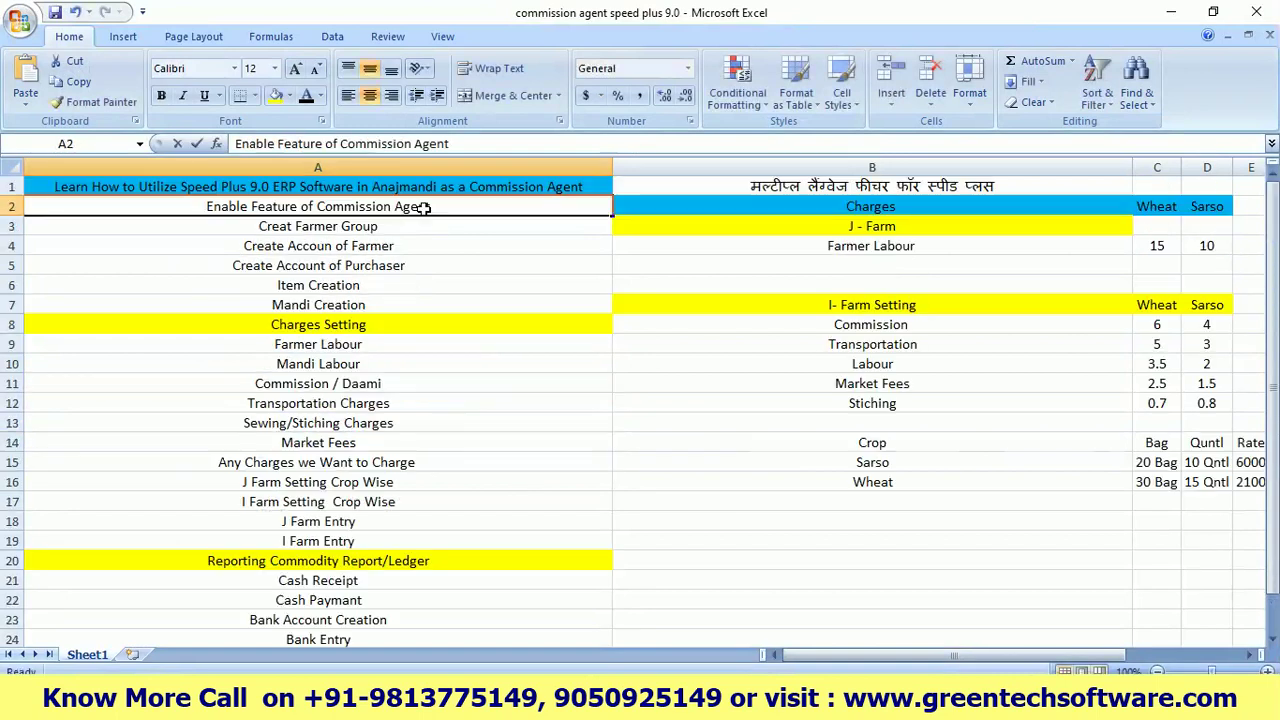
key("shift+Home")
left_click(405, 226)
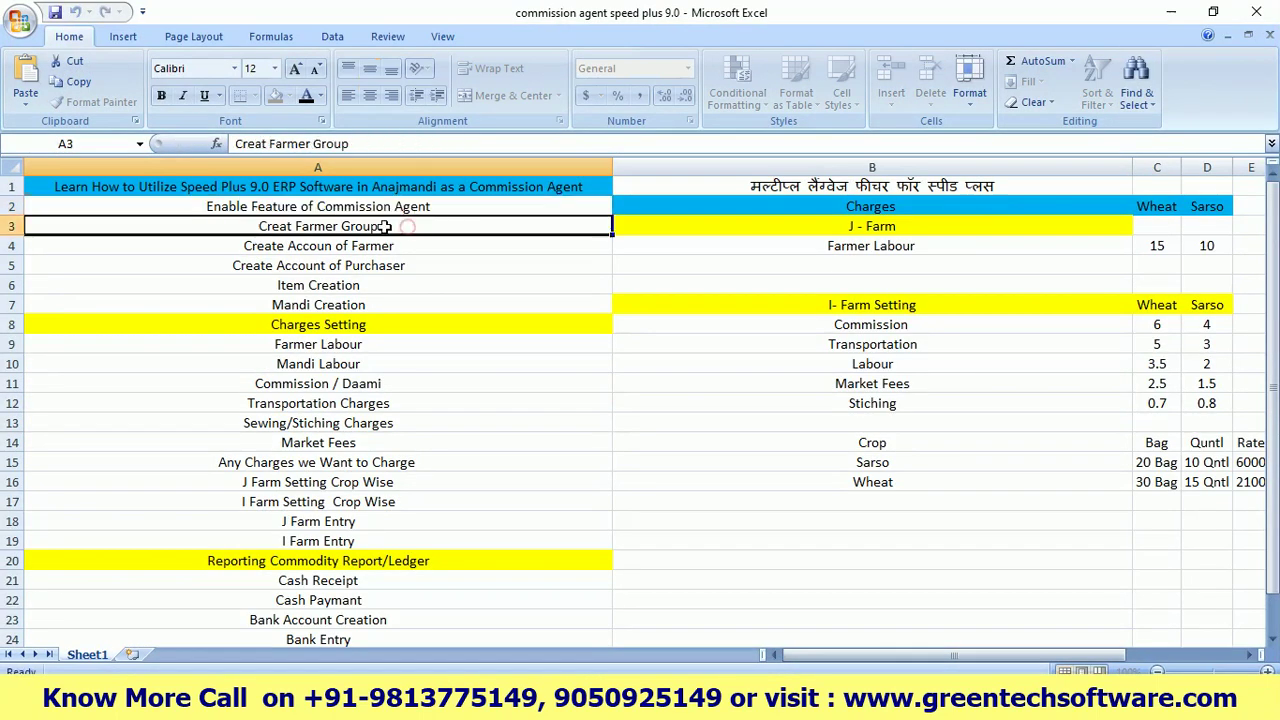
double_click(391, 226)
left_click_drag(378, 226, 315, 226)
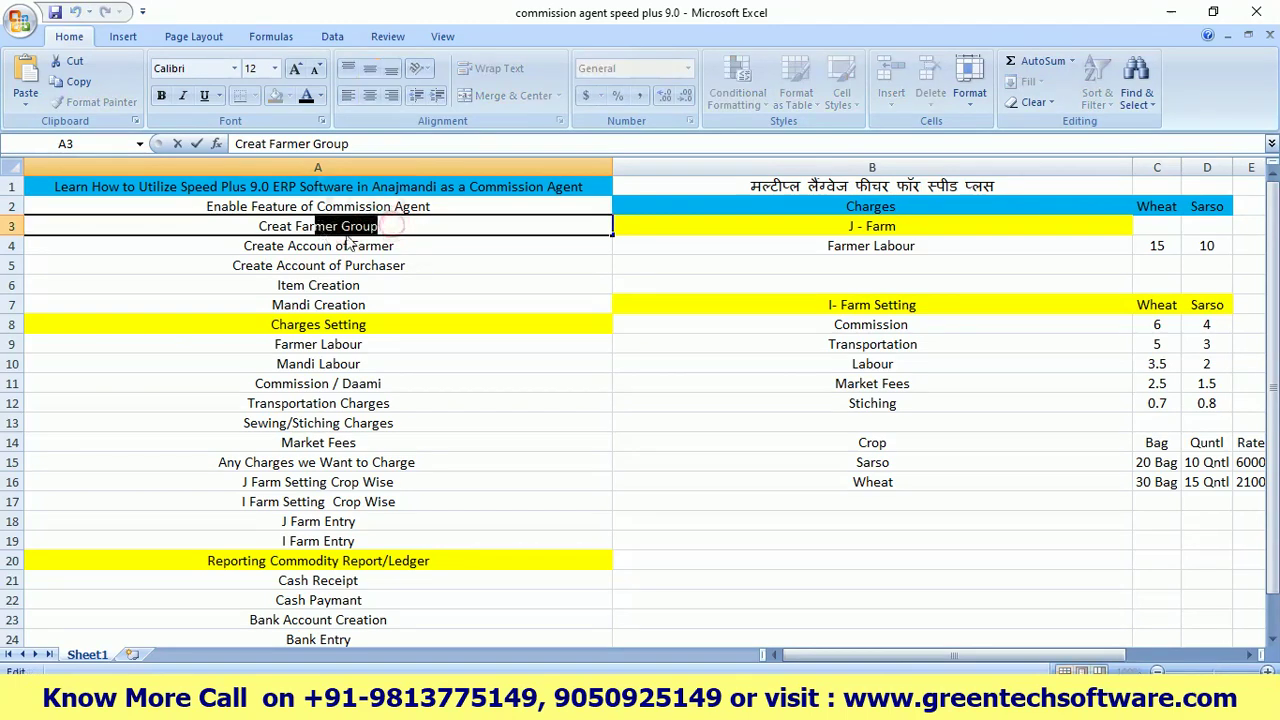
left_click(408, 244)
double_click(408, 244)
left_click_drag(406, 245, 333, 245)
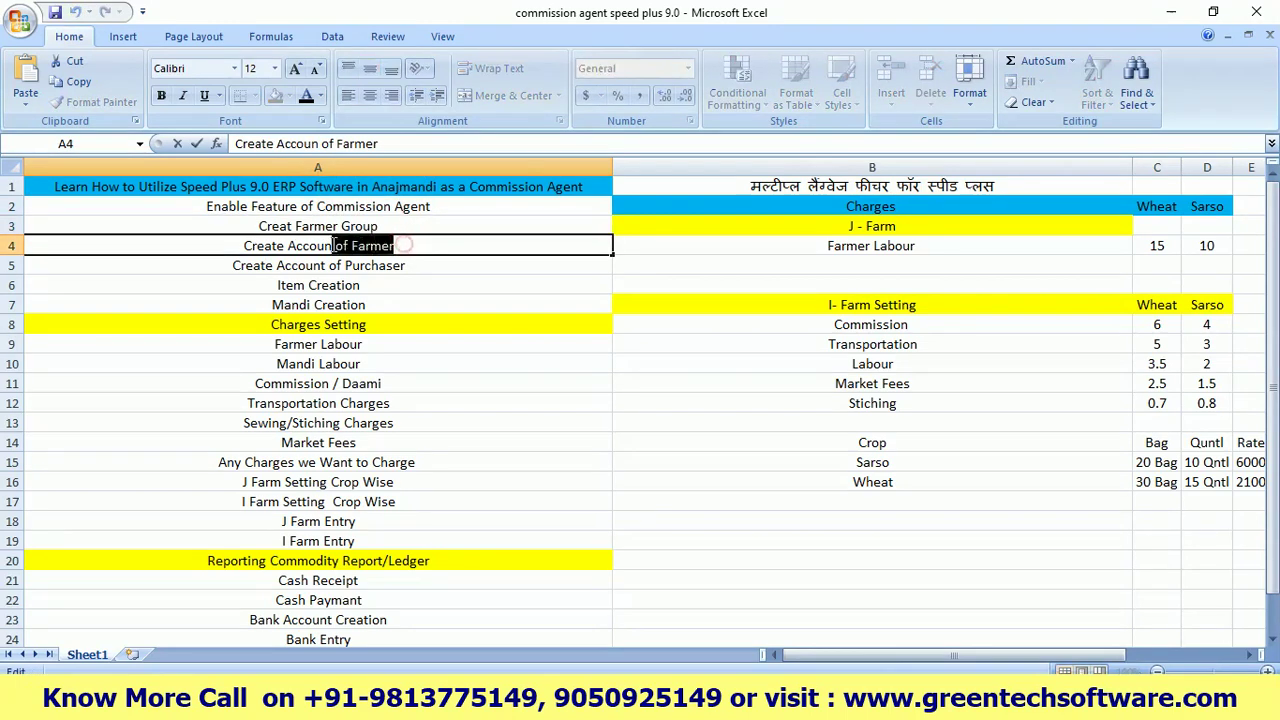
left_click(417, 266)
double_click(418, 266)
left_click_drag(410, 265, 300, 265)
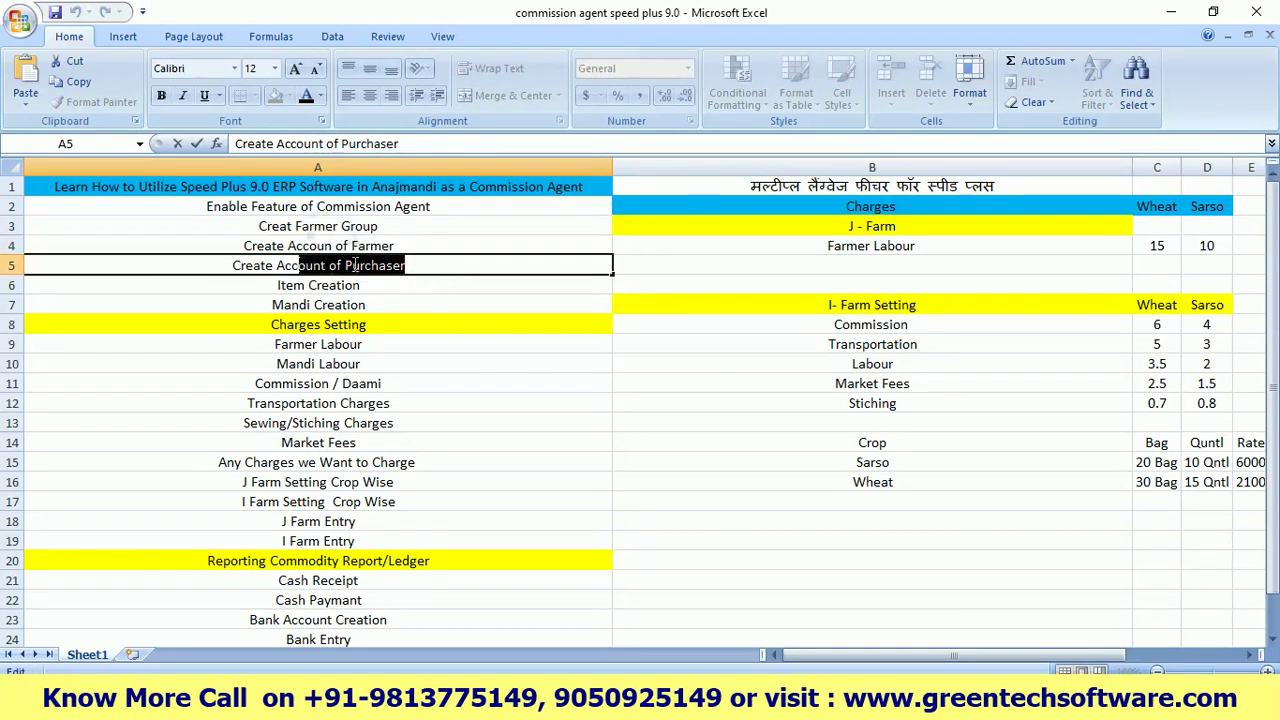
left_click(372, 286)
double_click(370, 287)
left_click_drag(362, 286, 310, 287)
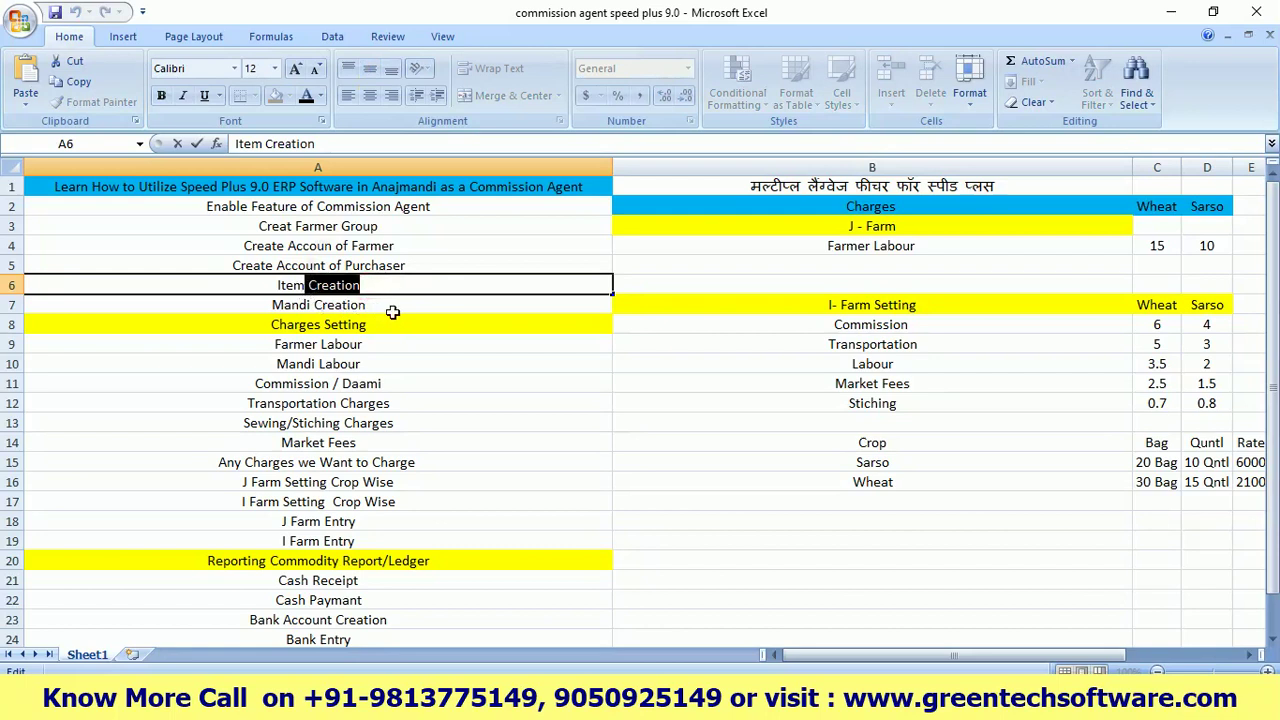
left_click_drag(314, 285, 381, 284)
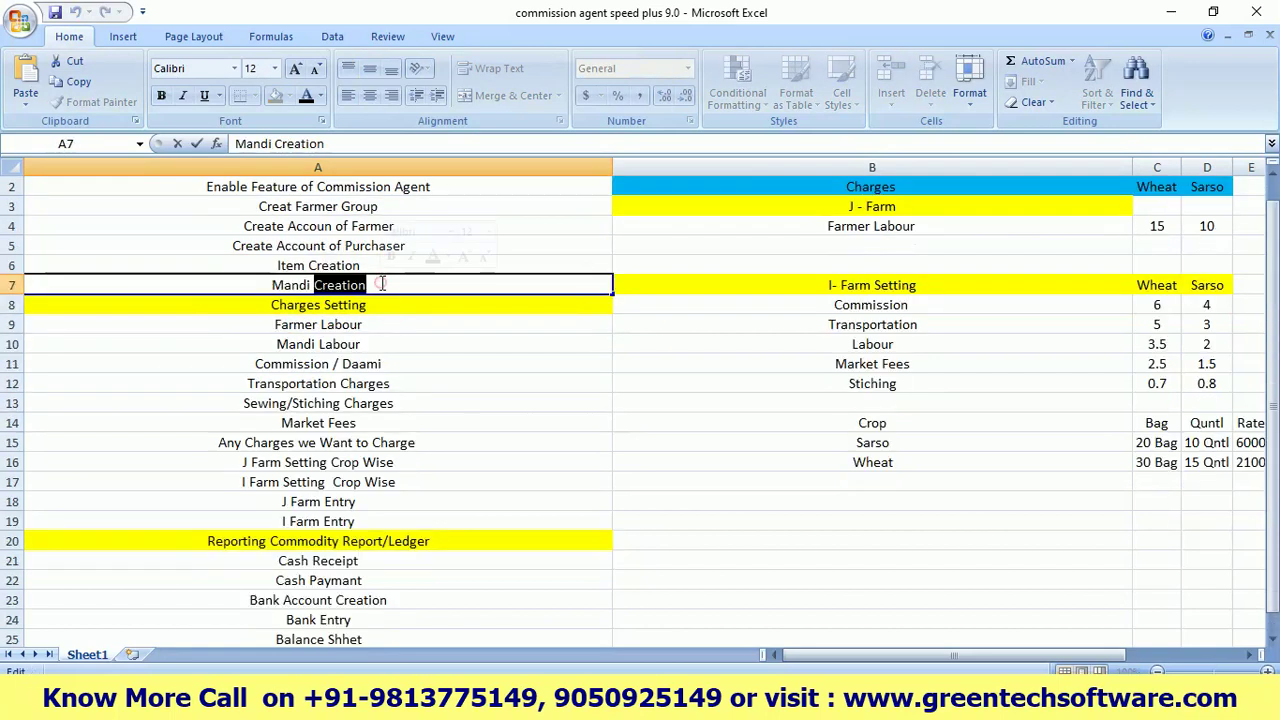
left_click(381, 284)
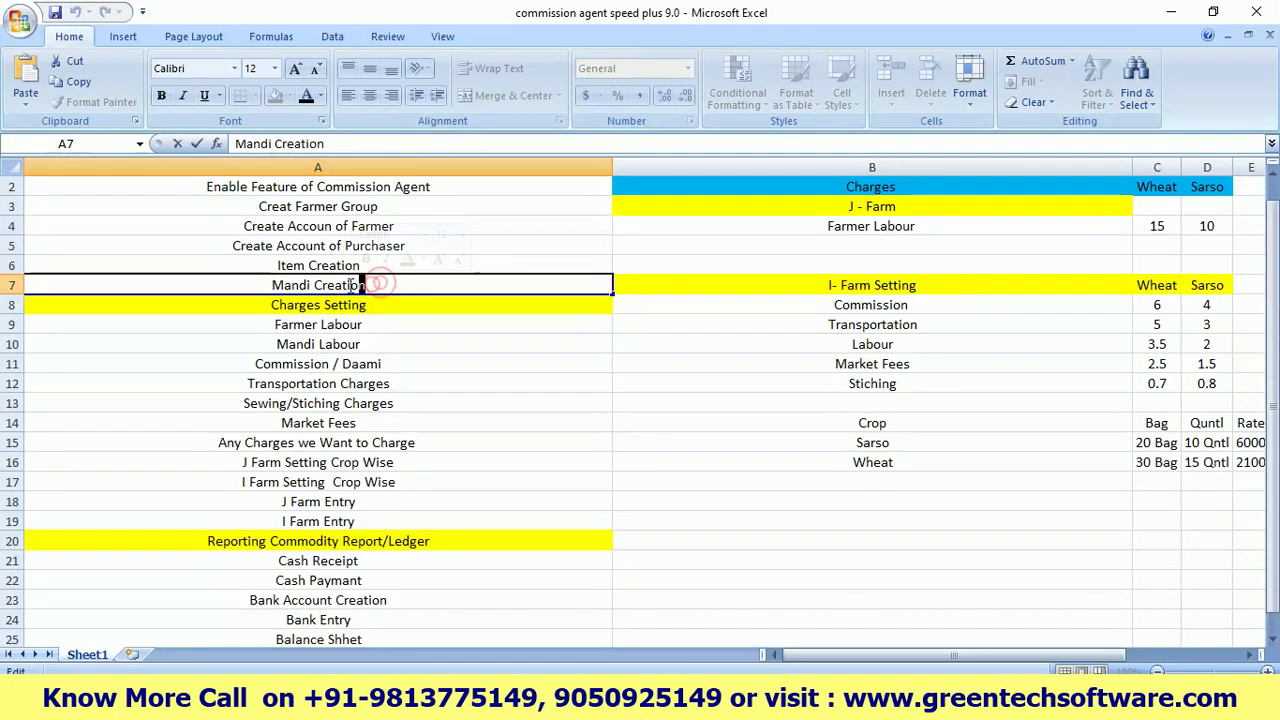
left_click(429, 304)
left_click(368, 320)
left_click(358, 342)
left_click(352, 365)
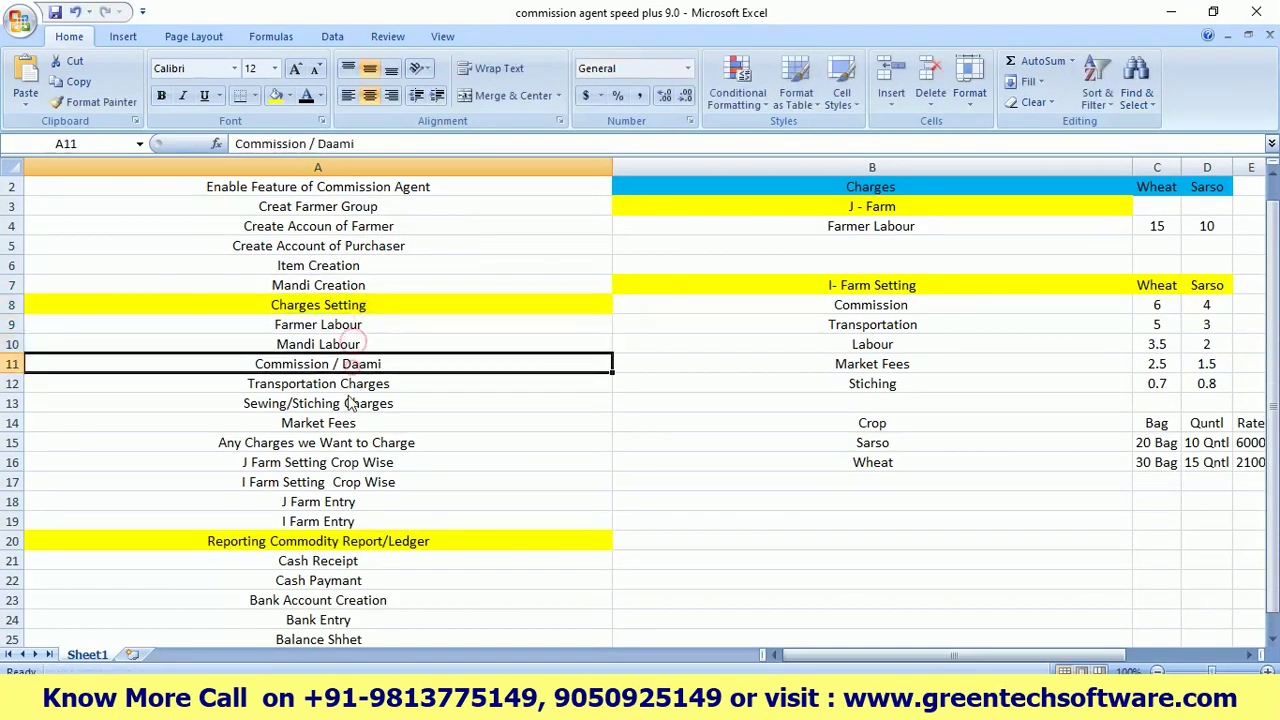
left_click(343, 423)
left_click(338, 447)
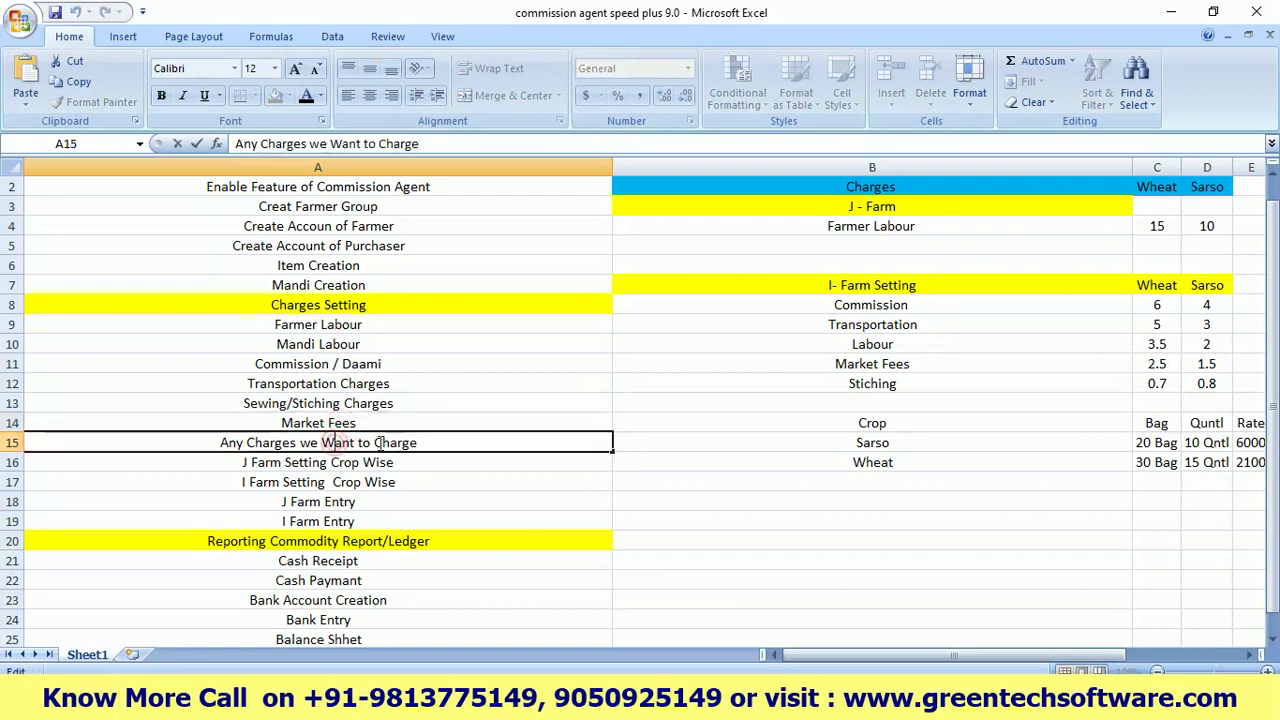
left_click(402, 458)
left_click(398, 480)
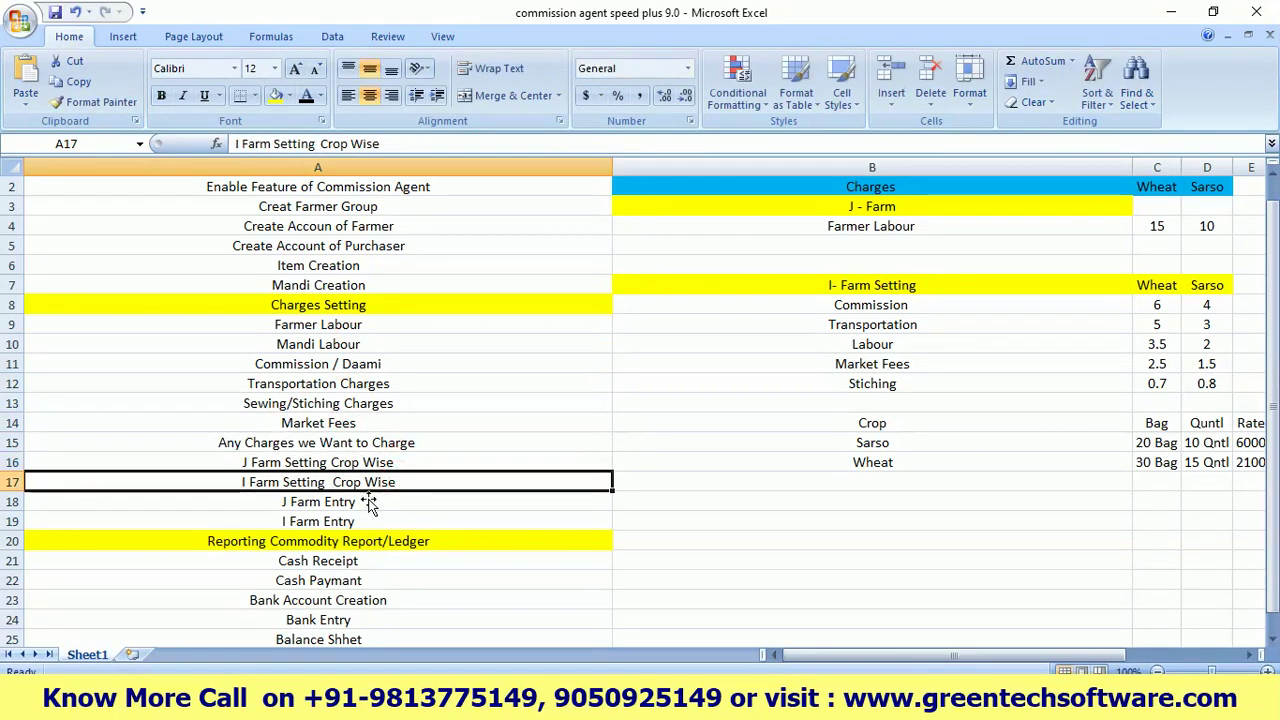
scroll(330, 560, "down", 2)
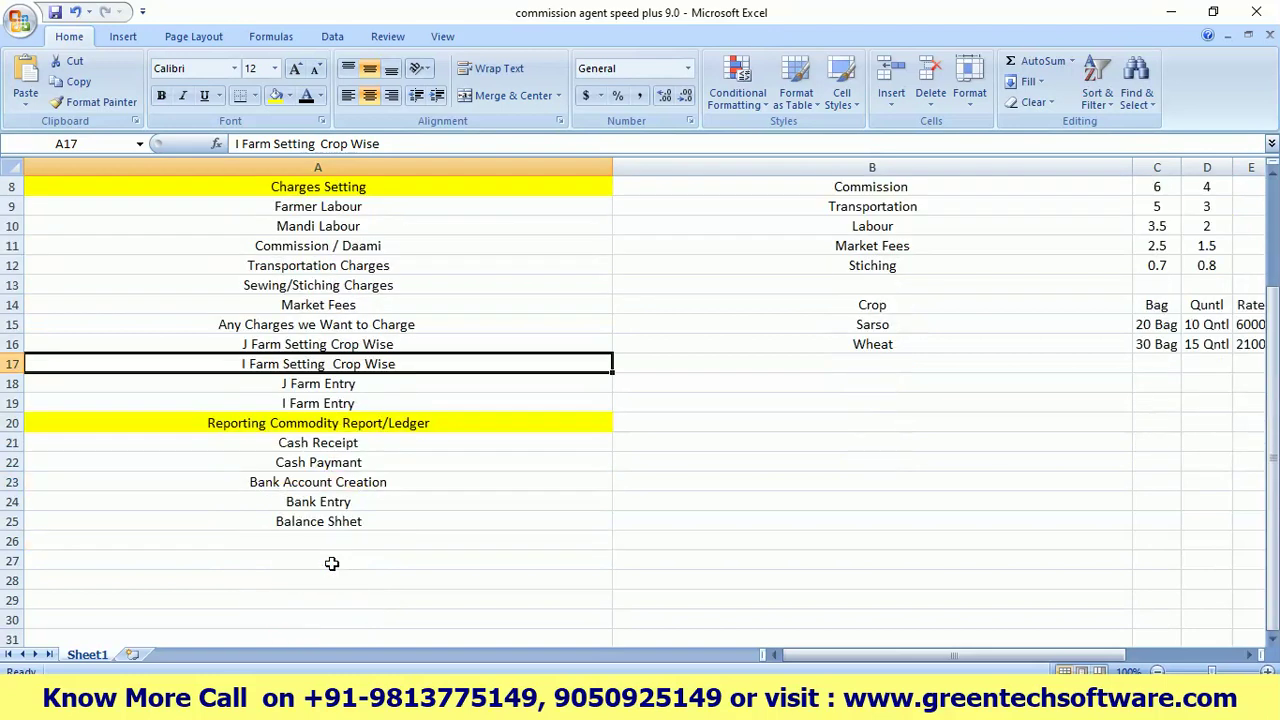
left_click(369, 519)
double_click(369, 519)
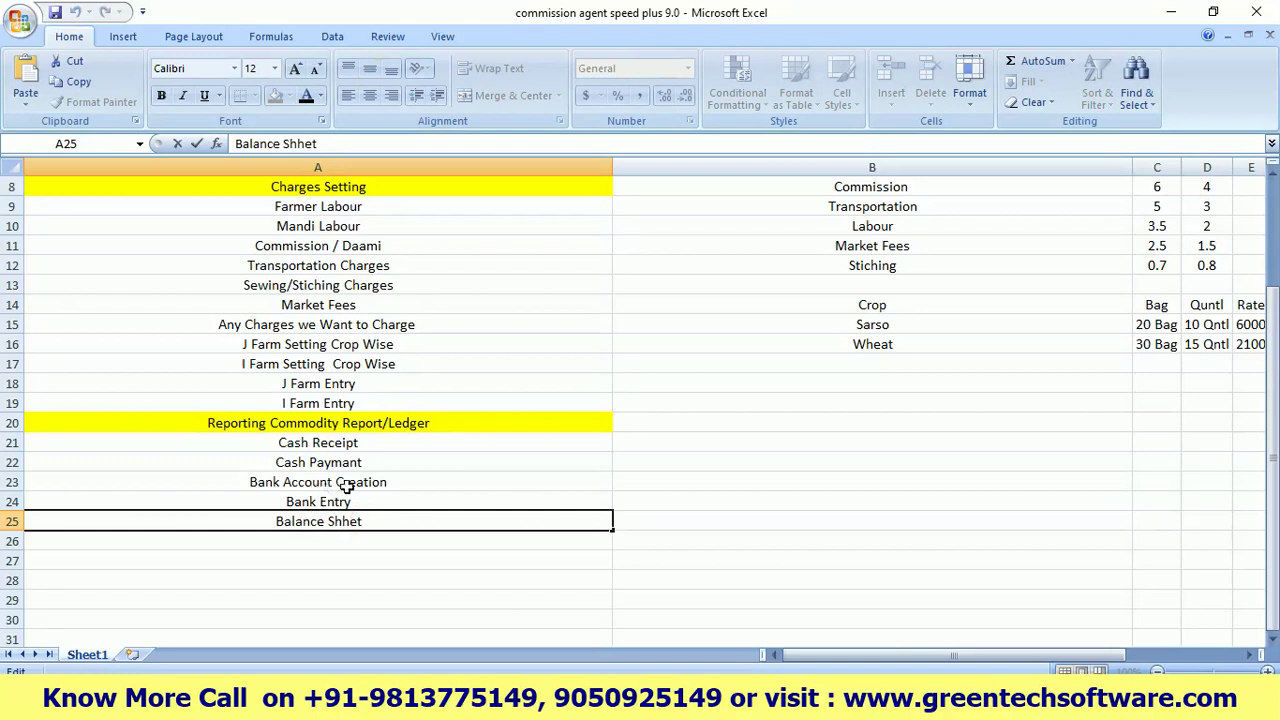
left_click(403, 489)
Check the wheat and sarso farmer labour charges of 15 and 10 in the charges table
left_click_drag(1004, 650, 1094, 651)
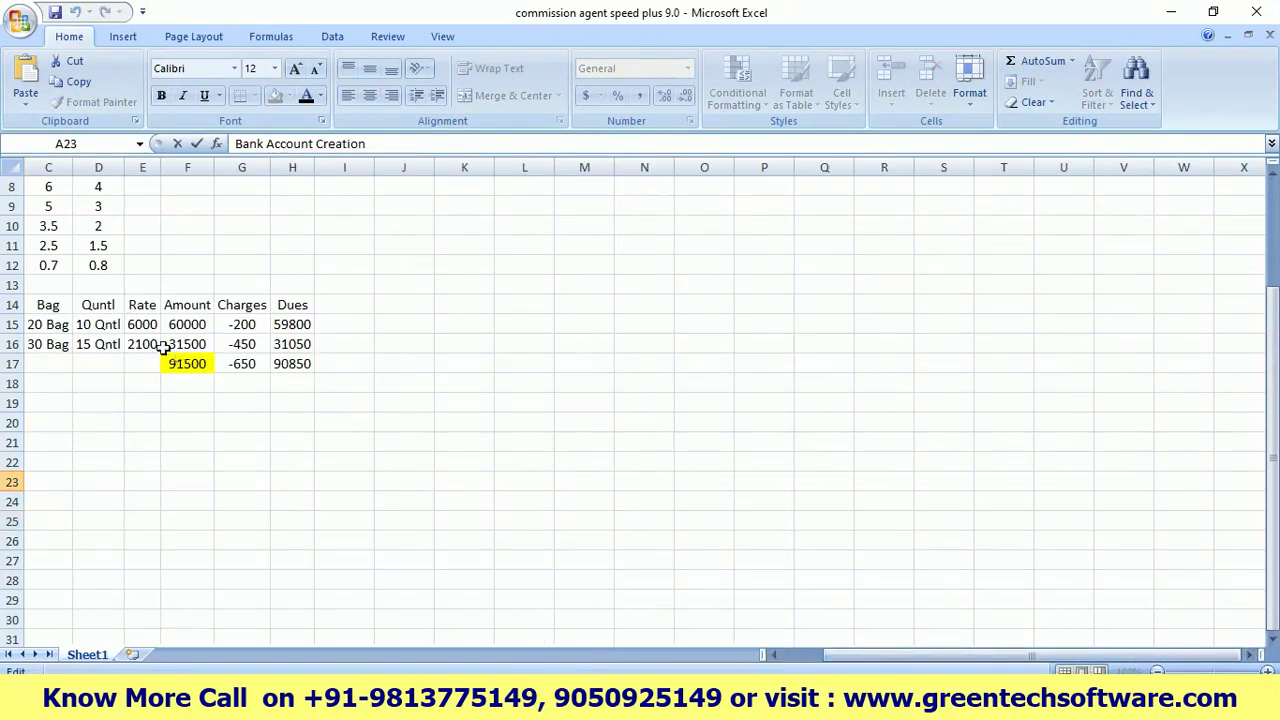
left_click_drag(894, 660, 850, 665)
scroll(794, 489, "up", 3)
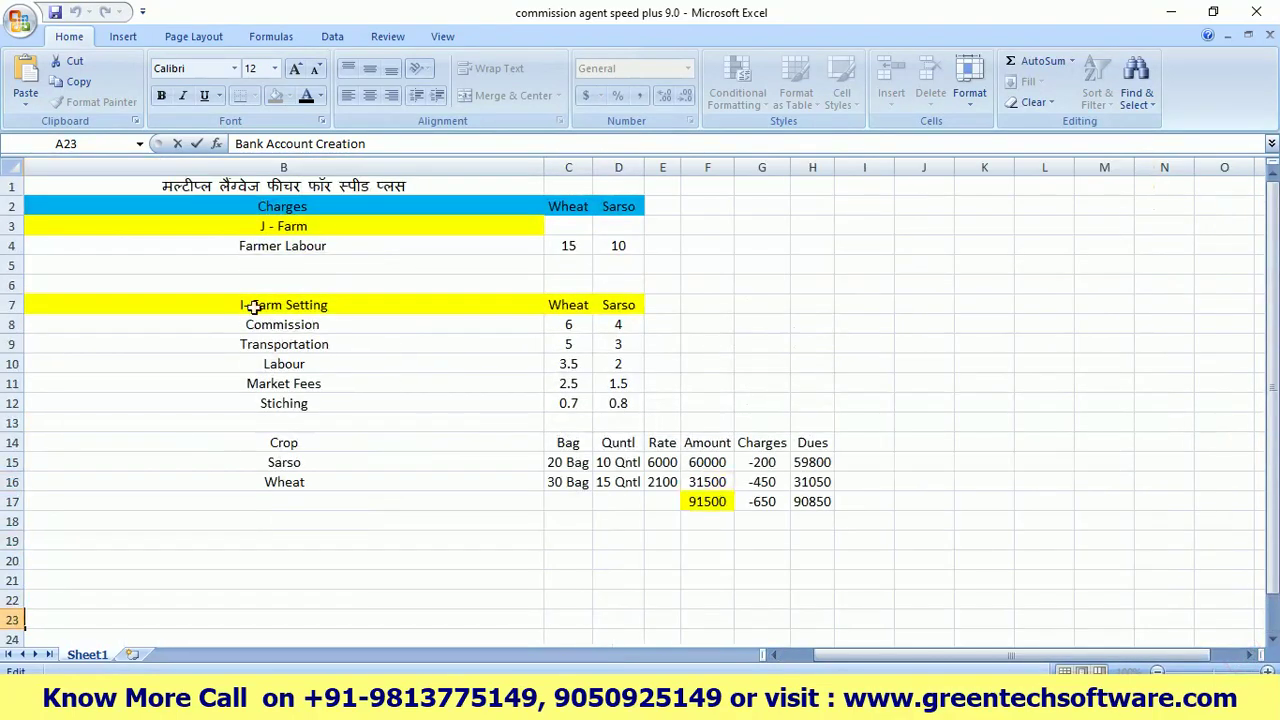
left_click(308, 225)
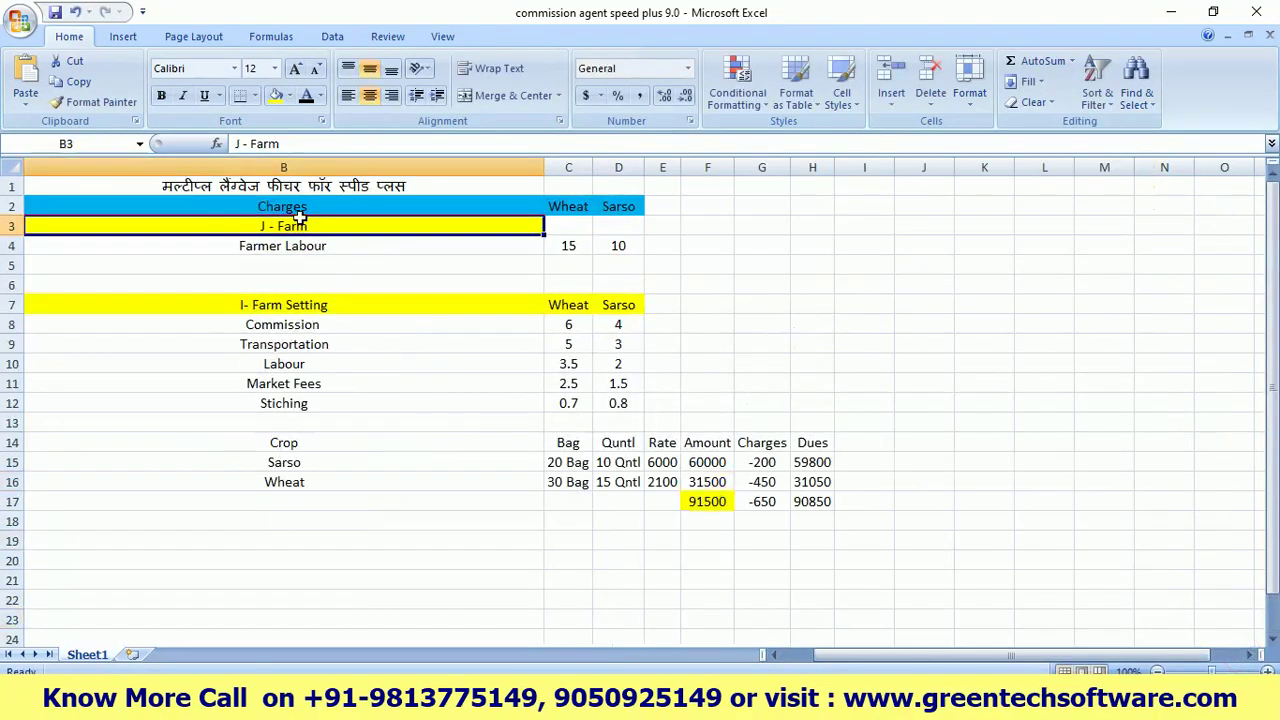
left_click(567, 243)
left_click(628, 244)
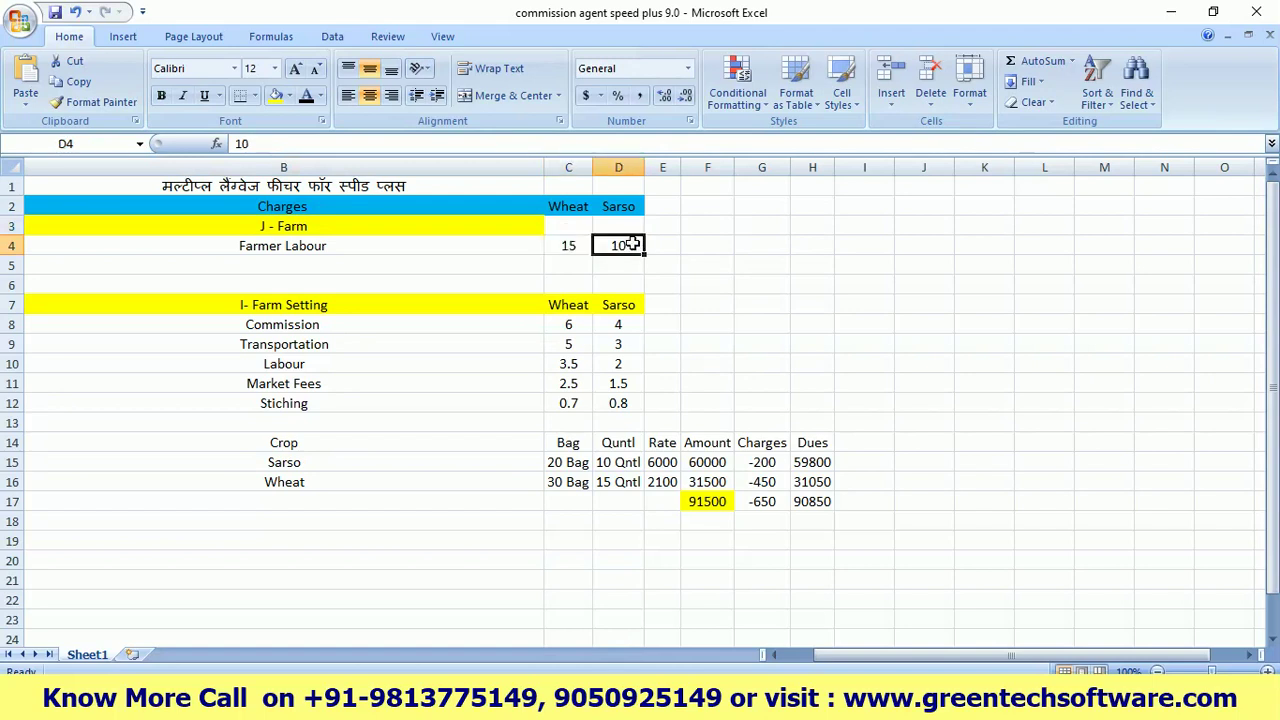
left_click(560, 247)
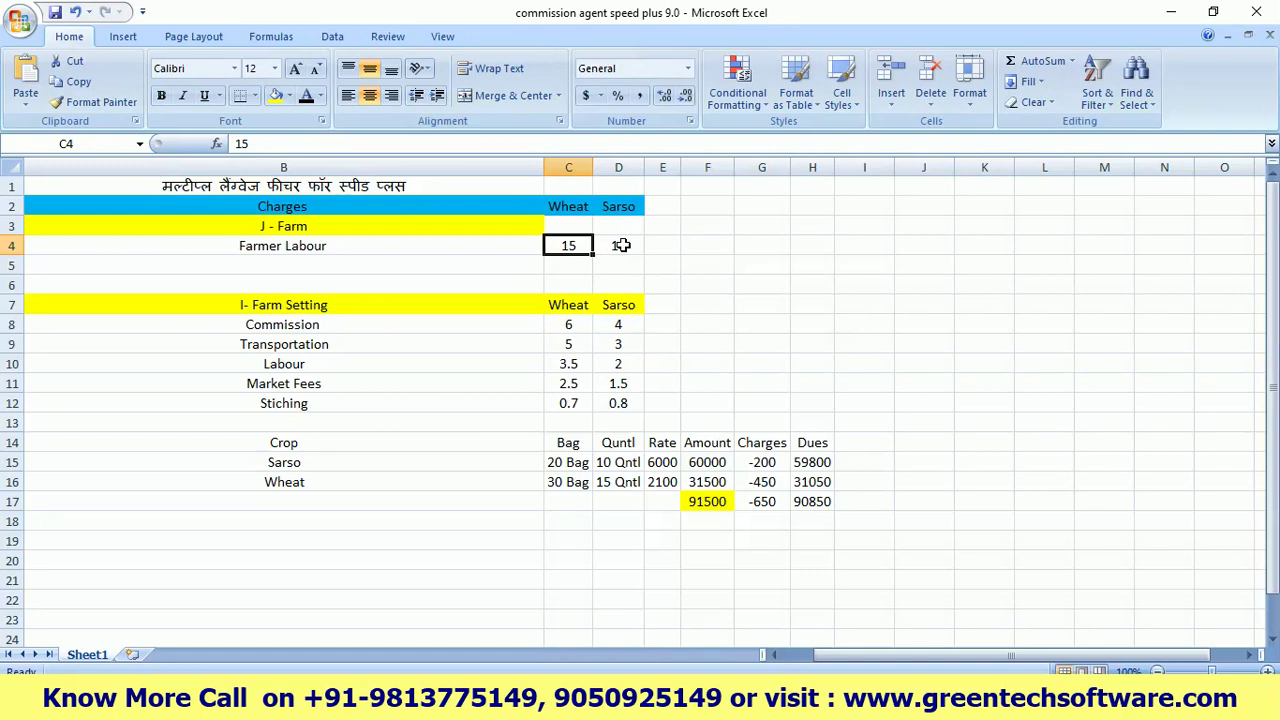
left_click(621, 245)
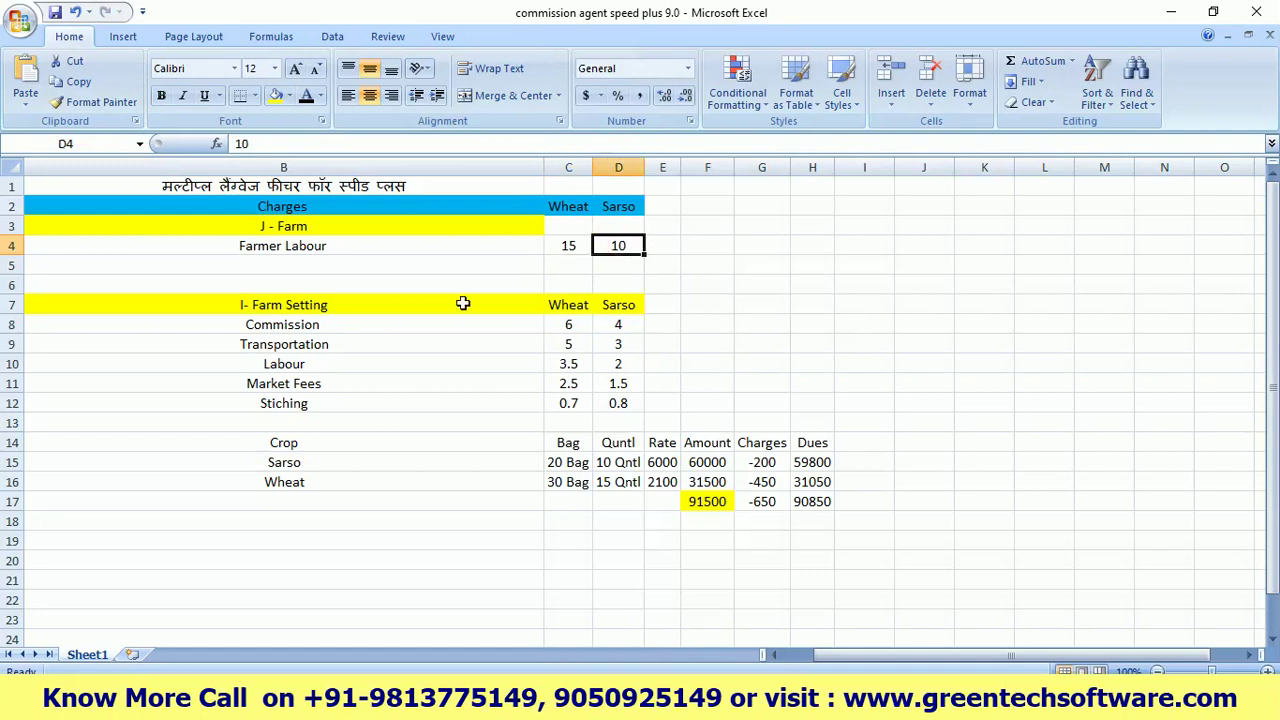
Confirm commission 6/4, transport 3, labour 3.5/2 and market fee 2.5, then refresh the Speed Plus dashboard
left_click(567, 327)
type("6")
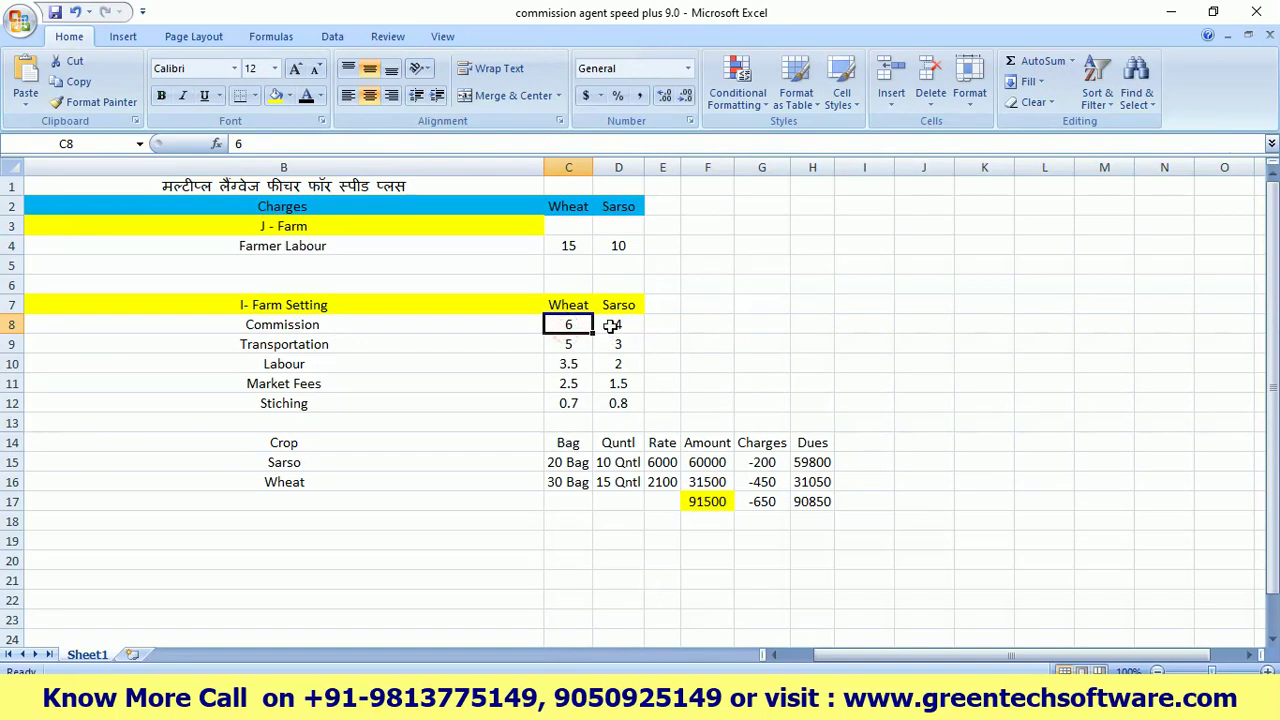
left_click(620, 325)
left_click(389, 340)
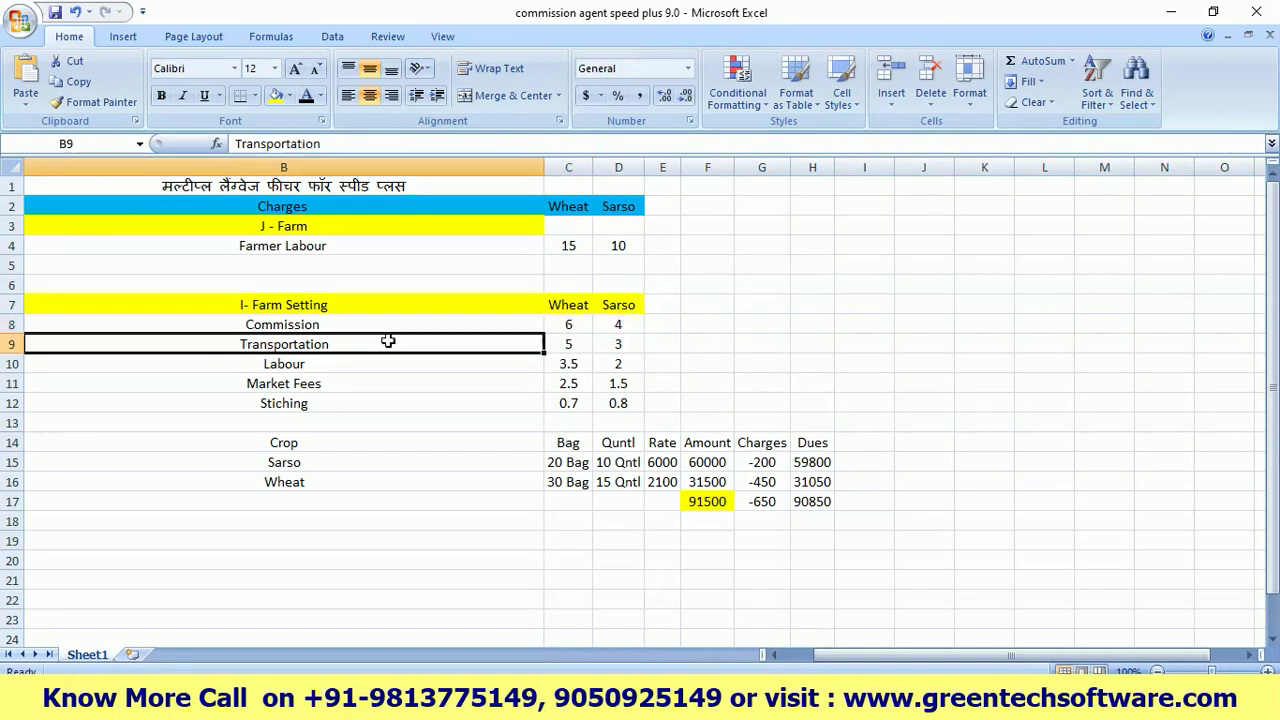
double_click(605, 342)
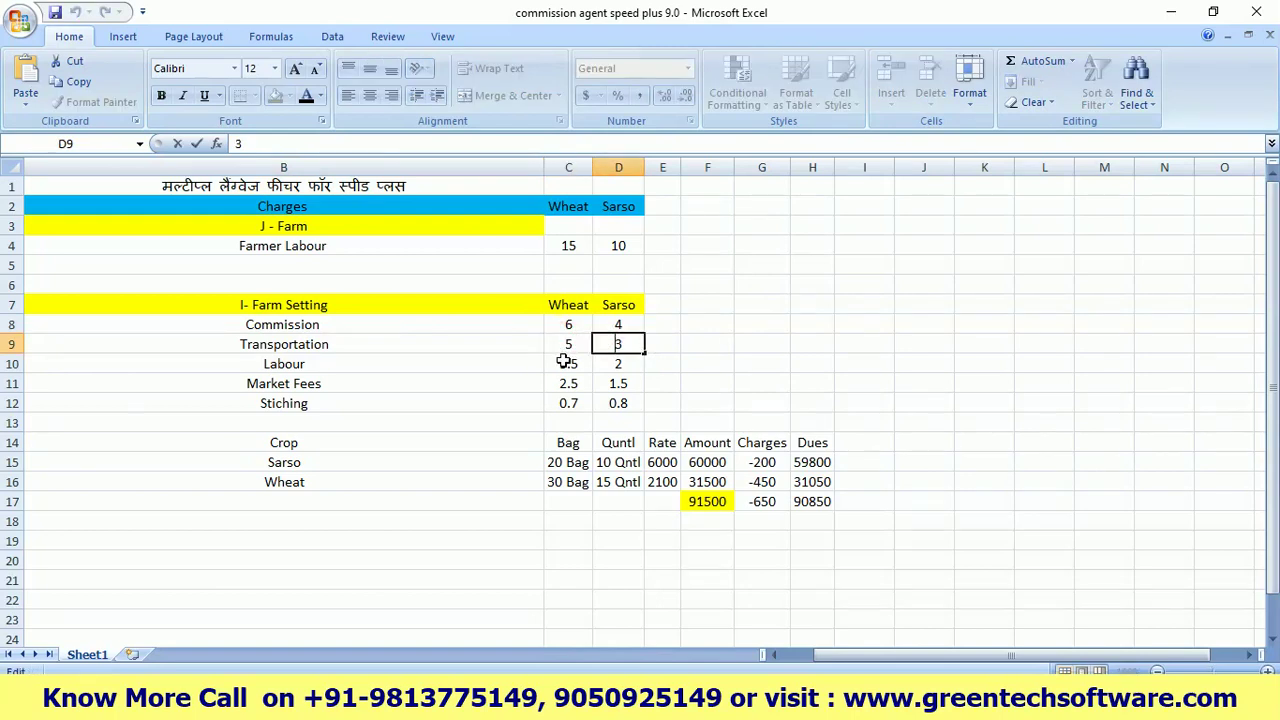
left_click(568, 364)
left_click(618, 363)
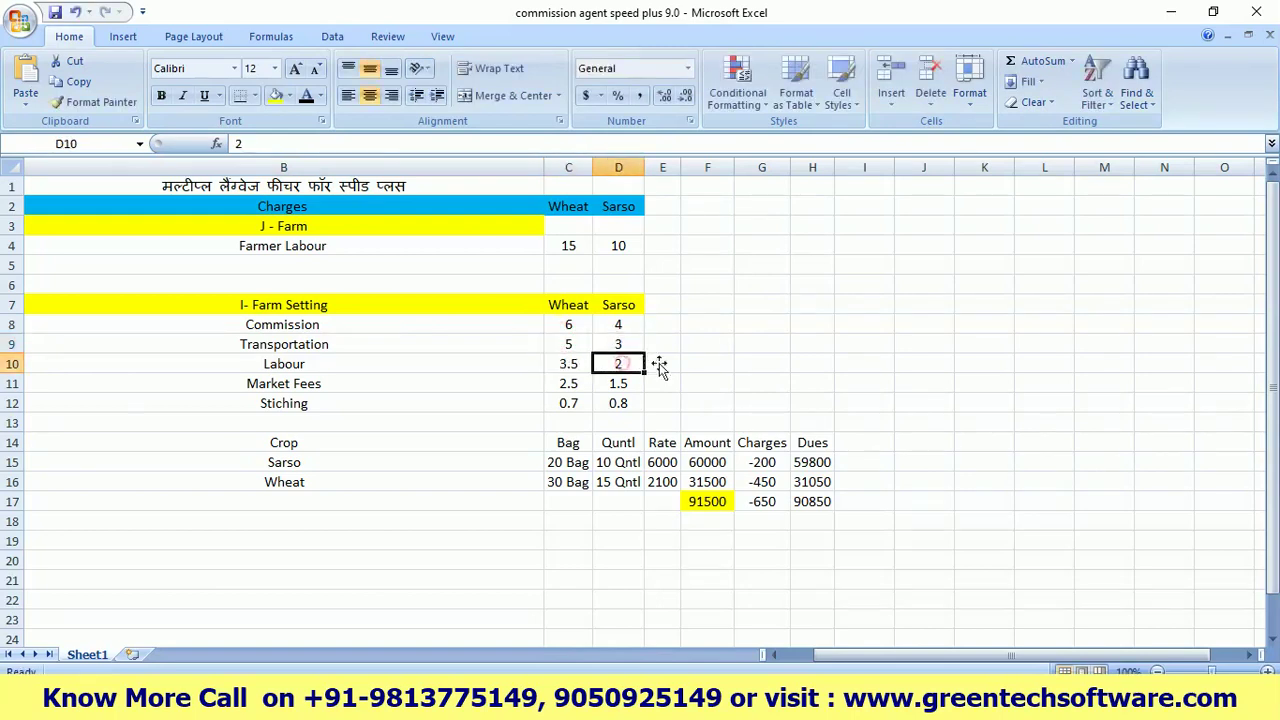
left_click(568, 383)
scroll(812, 428, "down", 3)
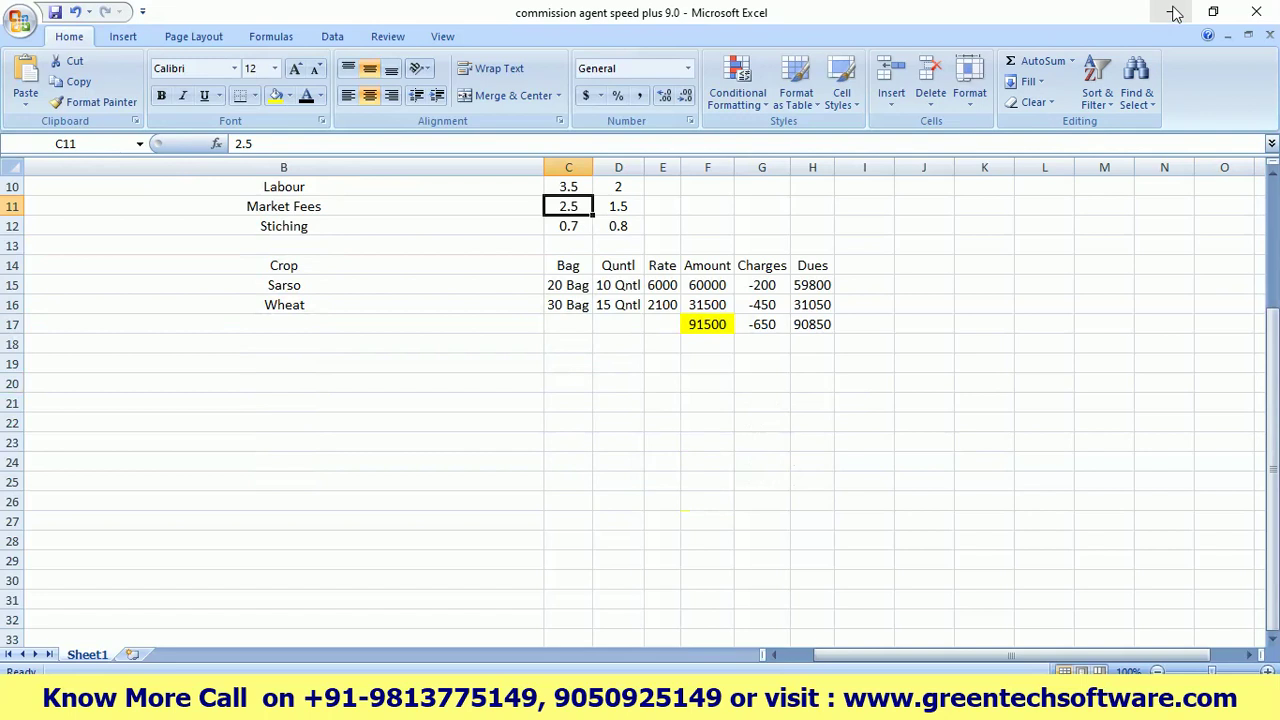
left_click(1171, 12)
left_click(138, 645)
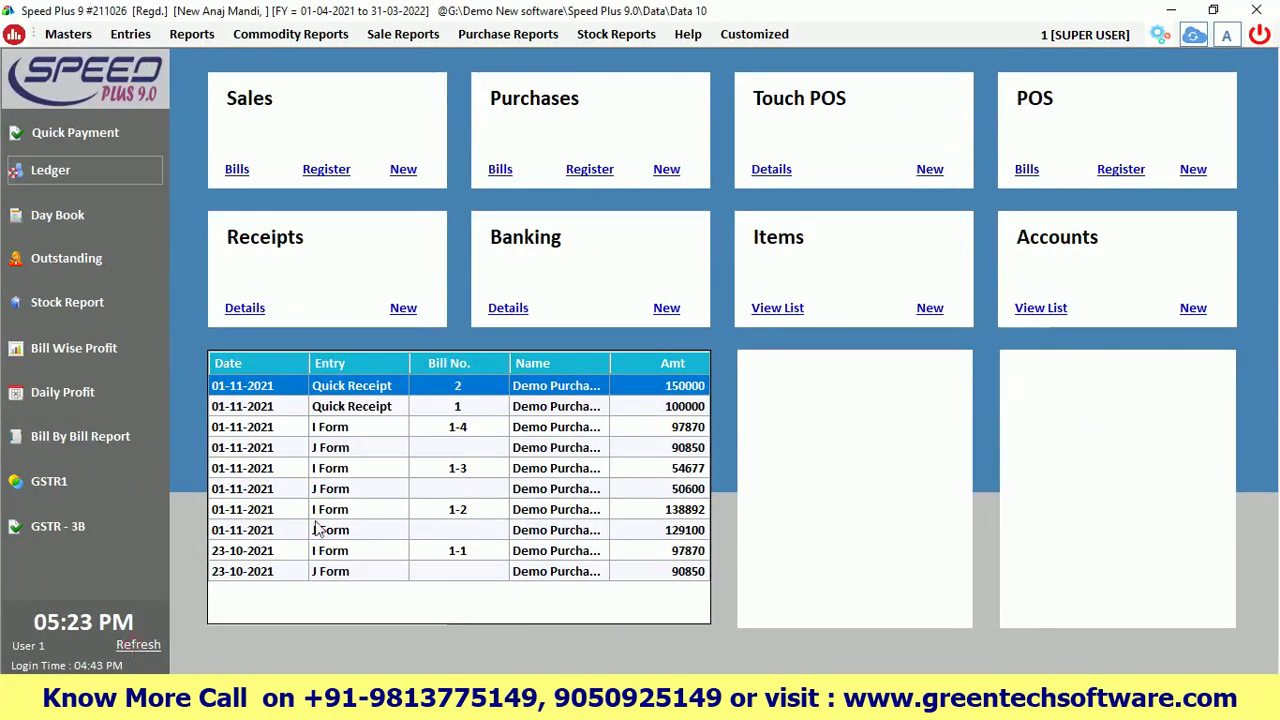